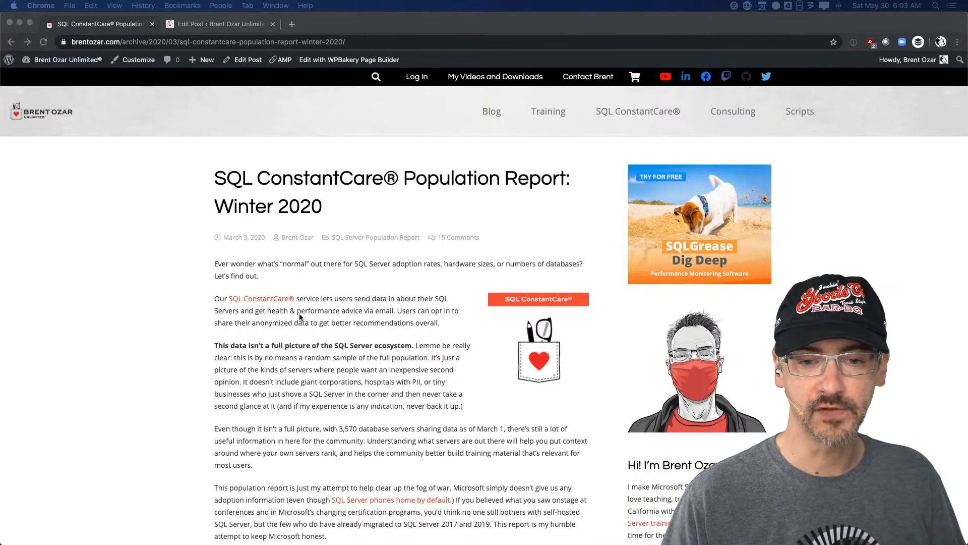
Read through the Winter 2020 population report's charts on production versions, development versions and server data sizes
scroll(299, 317, "down", 10)
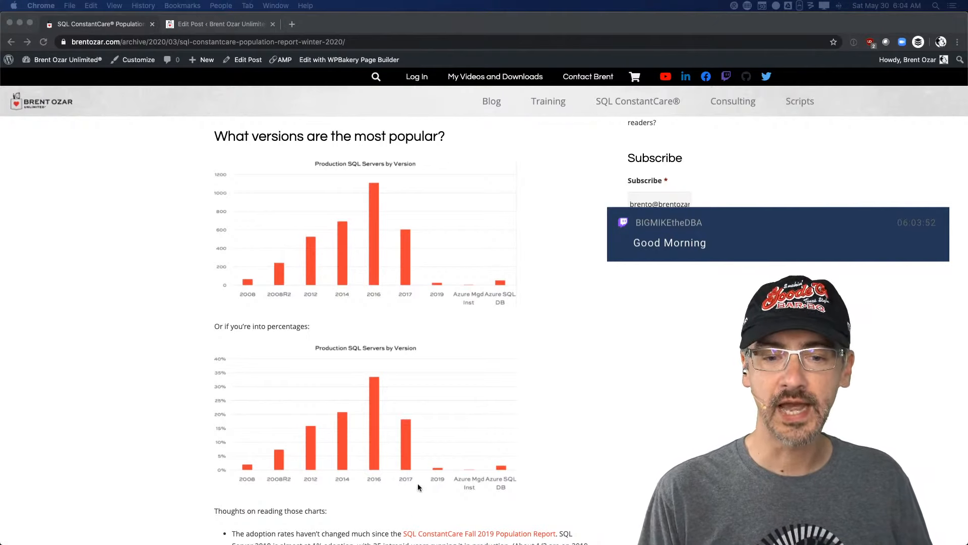
scroll(425, 492, "down", 5)
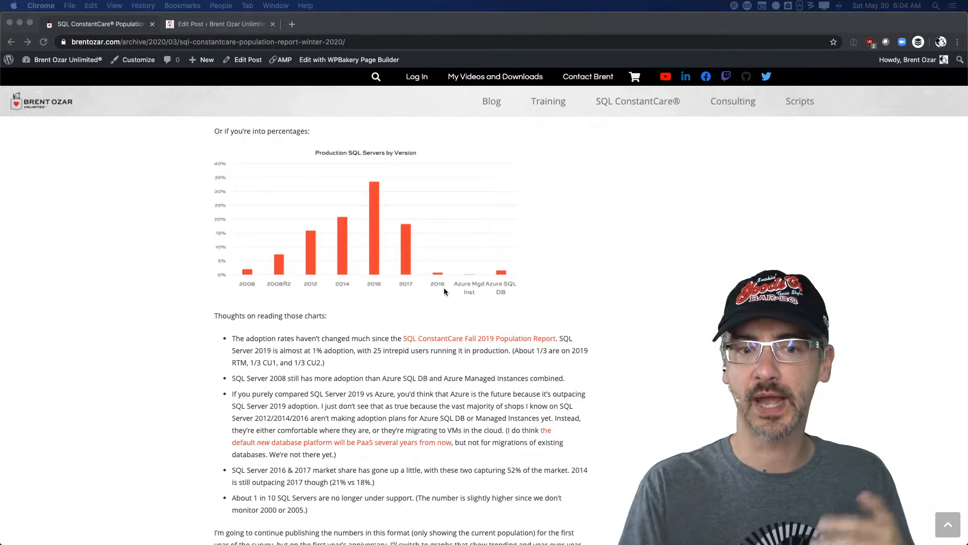
scroll(444, 287, "down", 10)
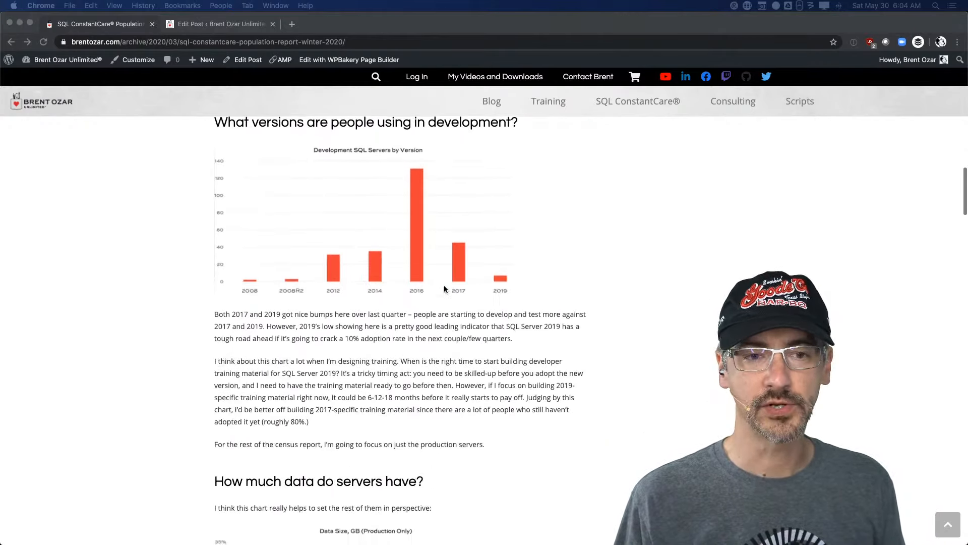
scroll(443, 286, "up", 1)
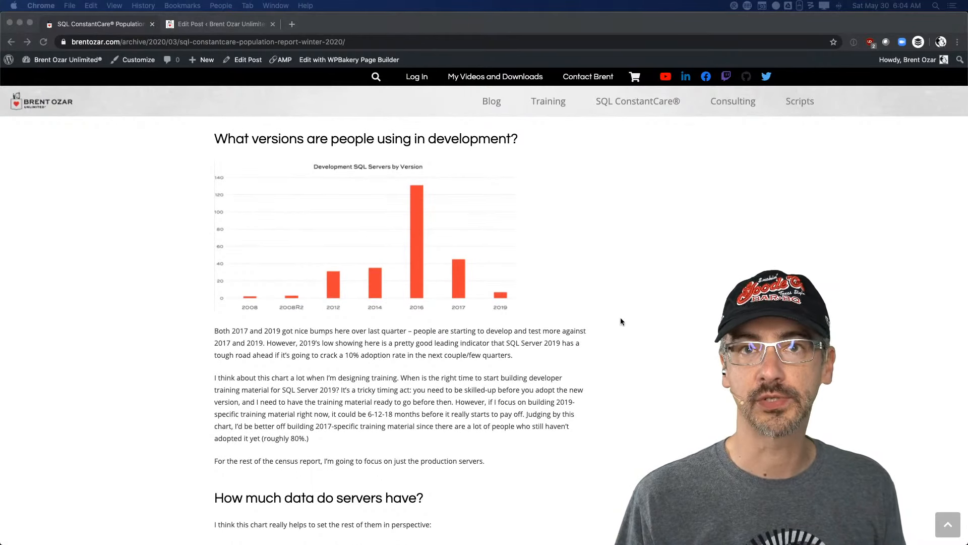
scroll(621, 321, "down", 8)
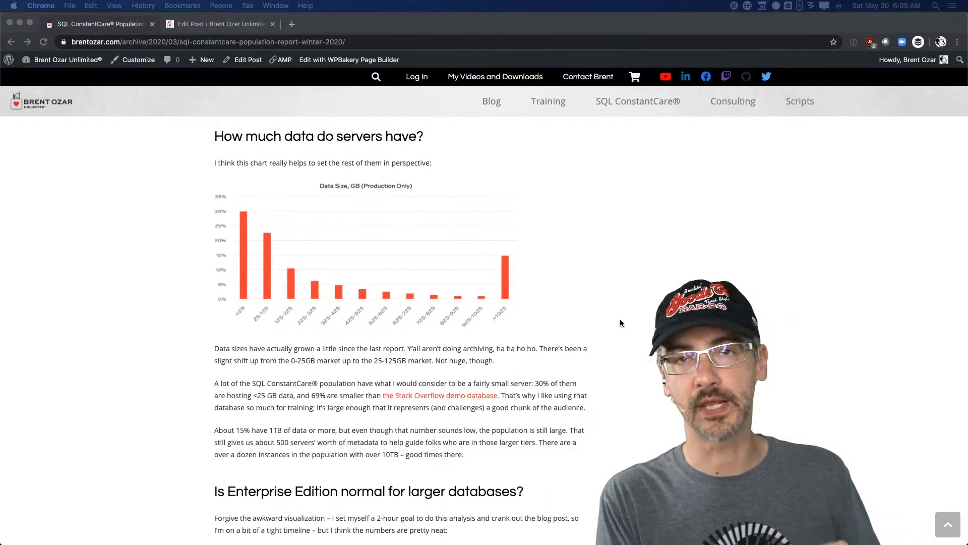
Switch to Azure Data Studio and run the entire Population Report query, through line 92, on the ConstantCare Reader connection
mouse_move(330, 543)
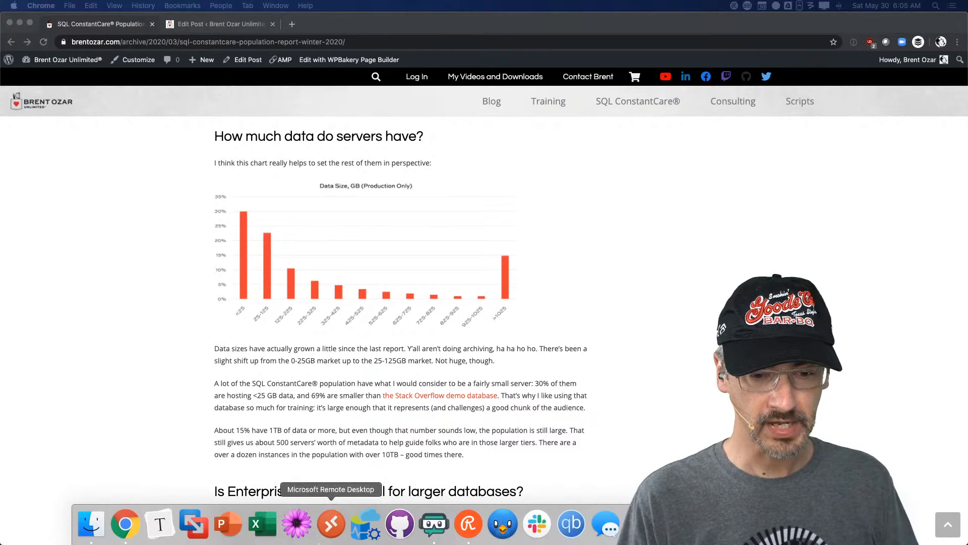
left_click(369, 527)
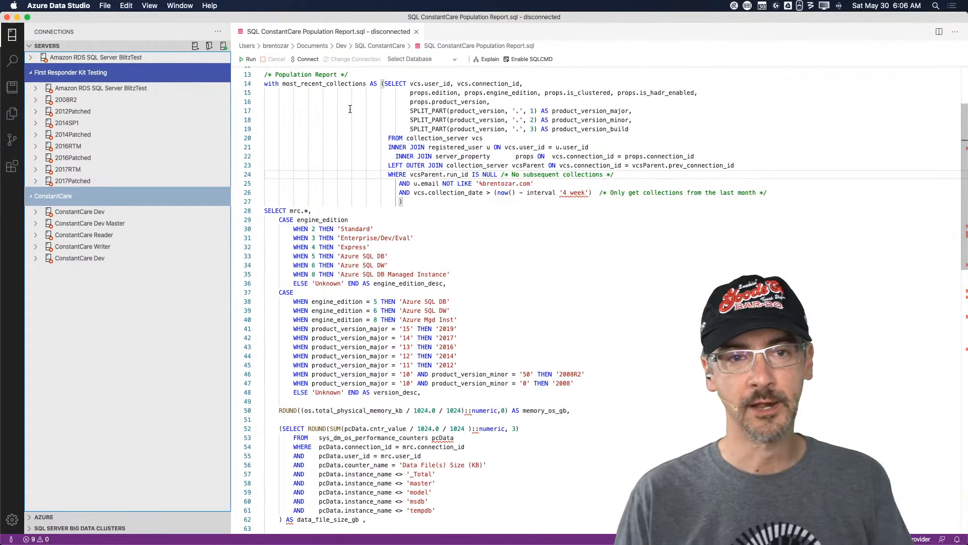
scroll(350, 109, "up", 1)
left_click(369, 84)
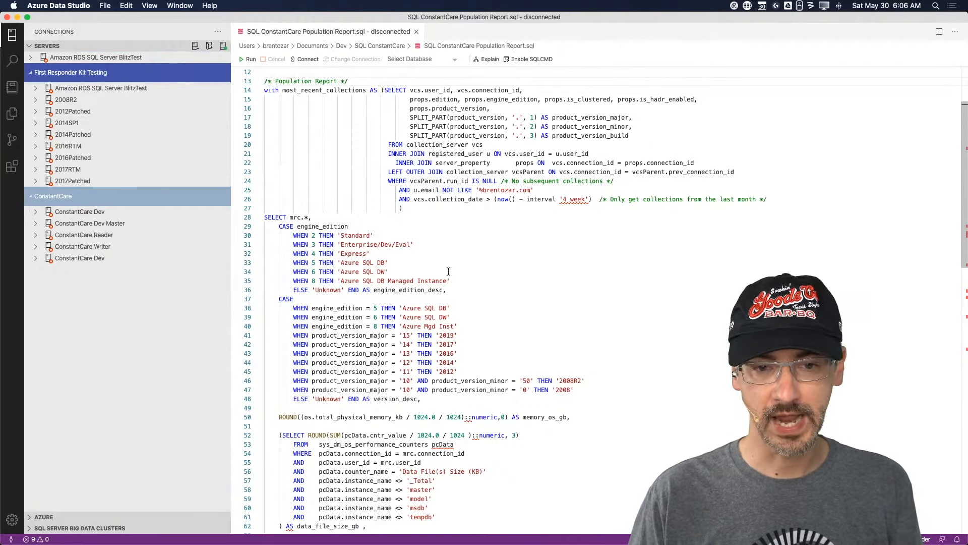
scroll(448, 271, "down", 15)
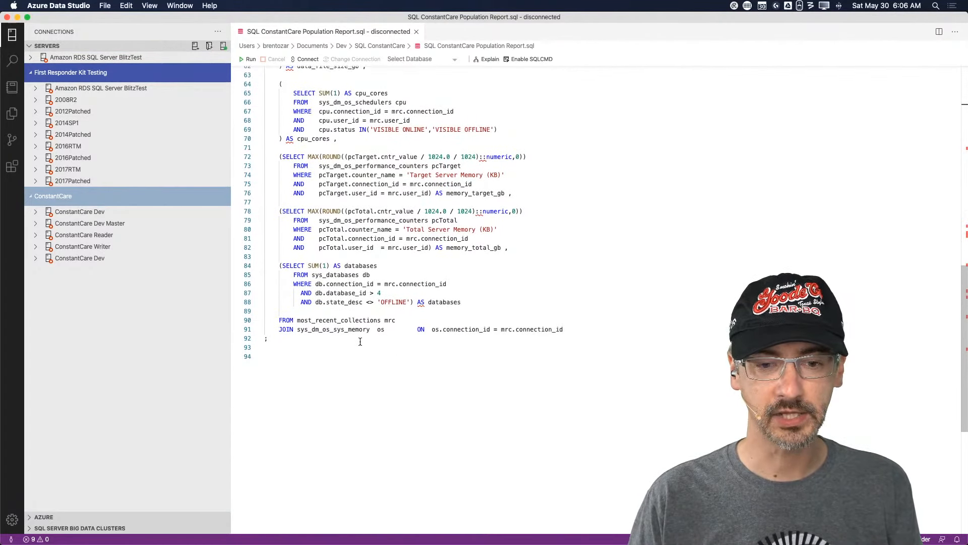
left_click(360, 341, "shift")
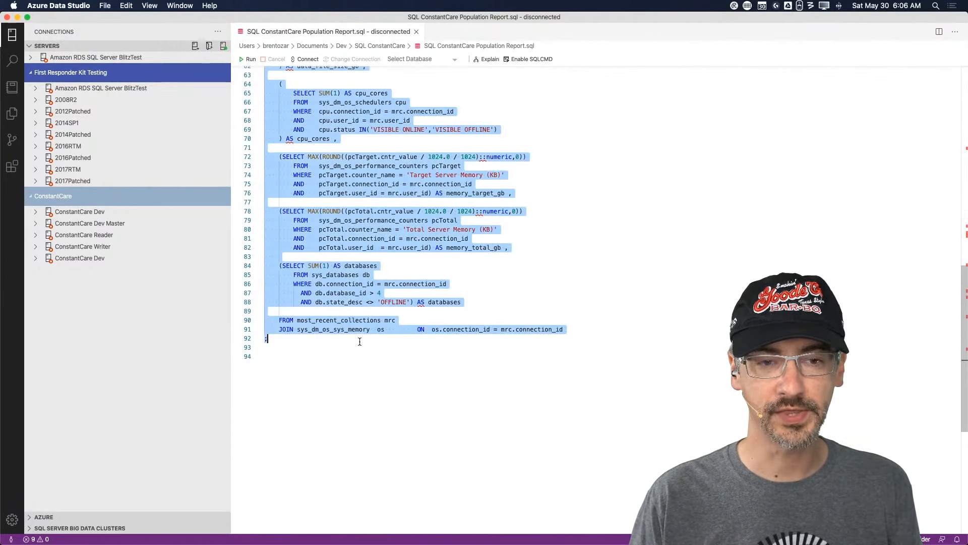
left_click(247, 59)
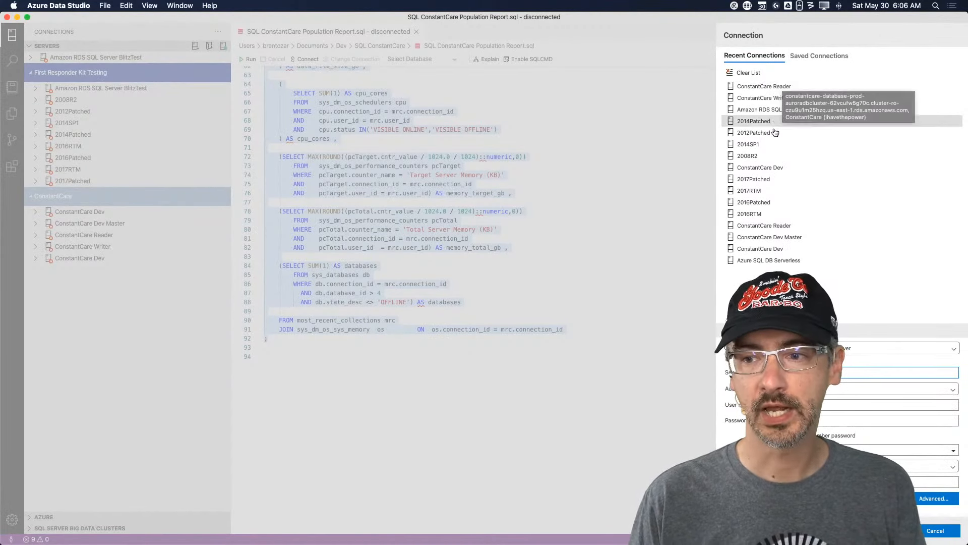
double_click(748, 87)
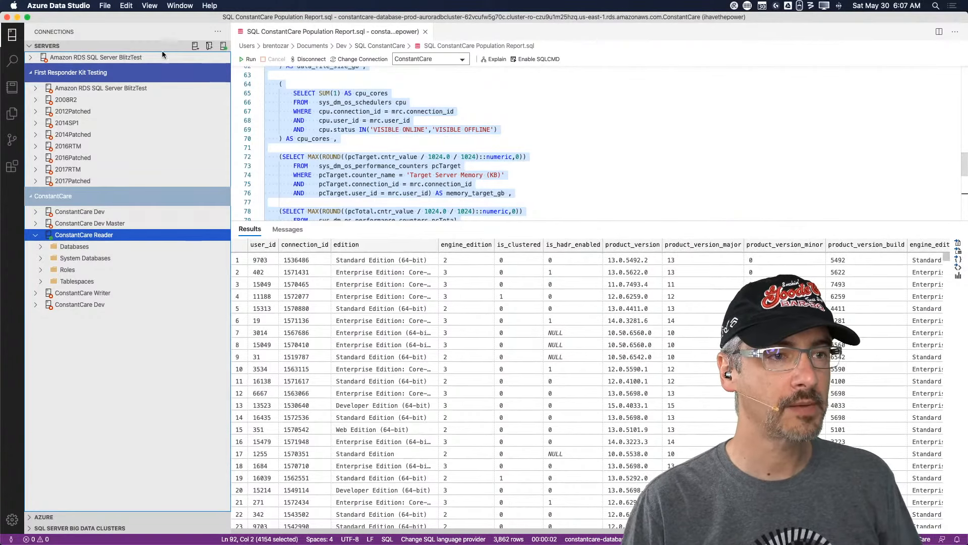
Hide the server connections list and the query results so the SQL script fills the window
left_click(8, 39)
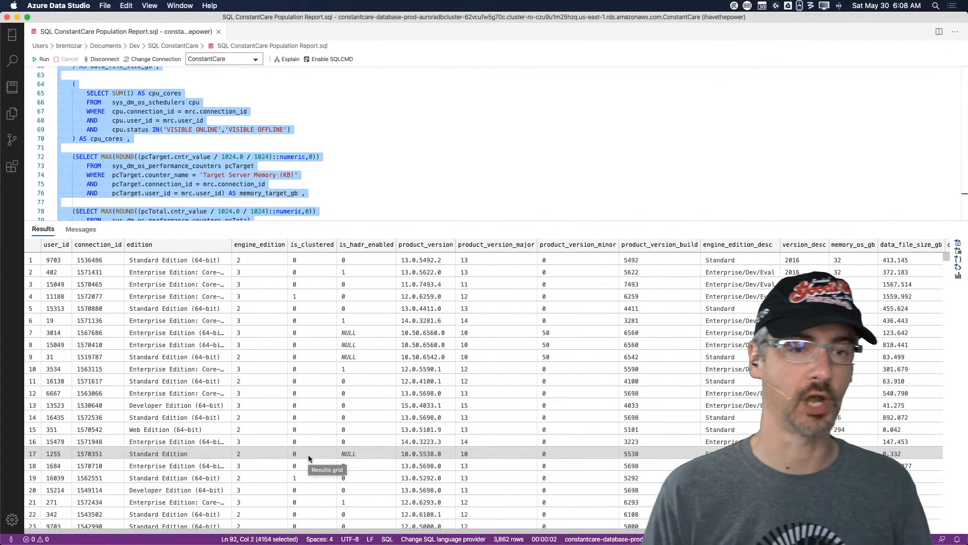
scroll(224, 99, "up", 15)
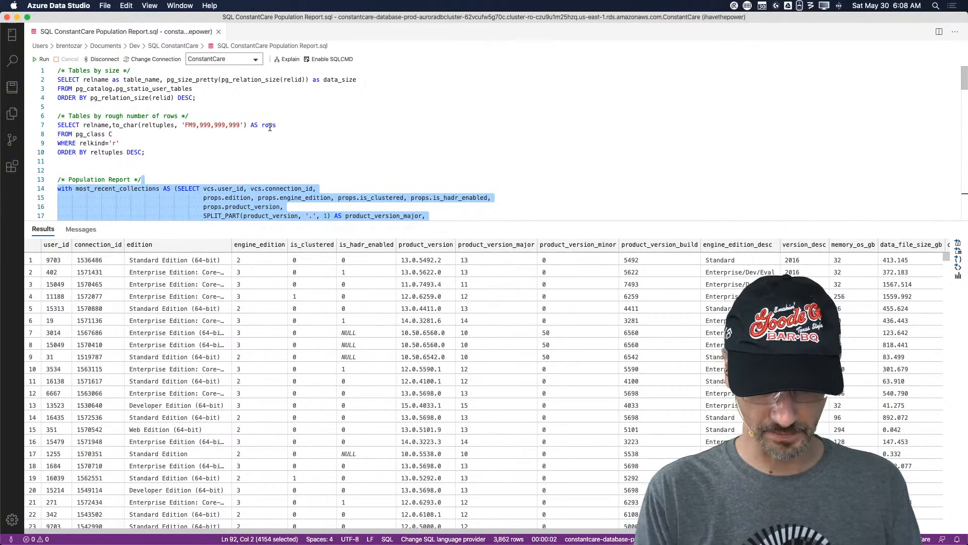
key("super+shift+r")
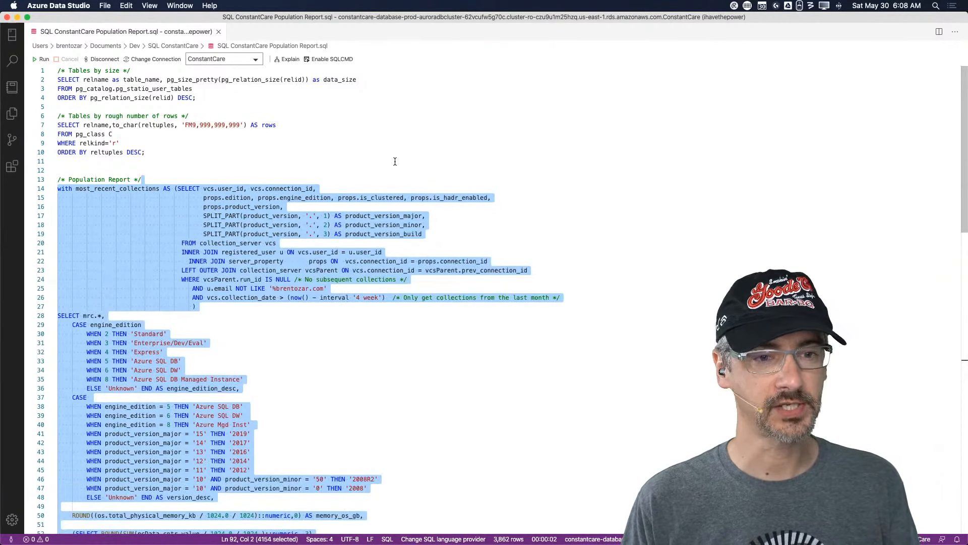
Review the Population Report query, from the most_recent_collections CTE to the version, data size, CPU and memory expressions
scroll(395, 161, "down", 5)
left_click(361, 251)
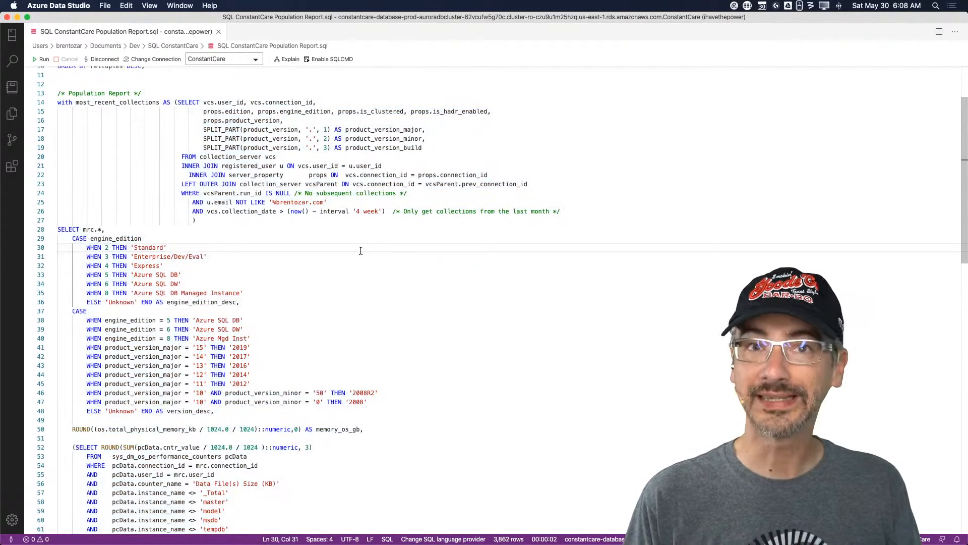
scroll(361, 251, "down", 1)
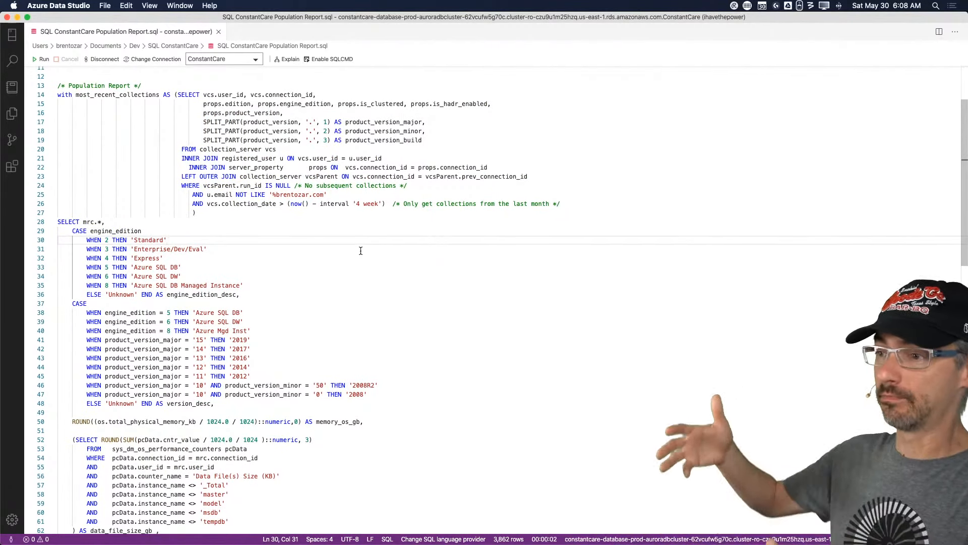
scroll(360, 251, "down", 15)
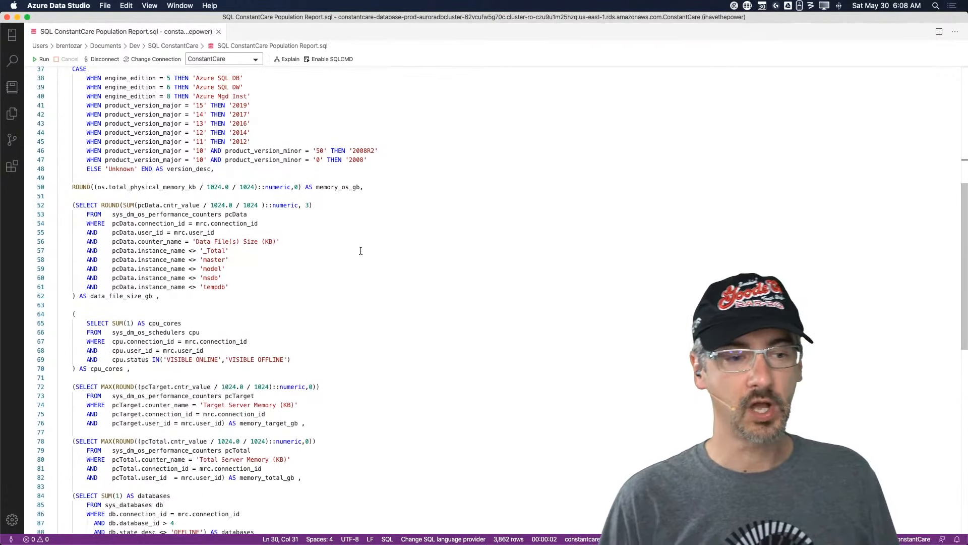
scroll(361, 250, "up", 18)
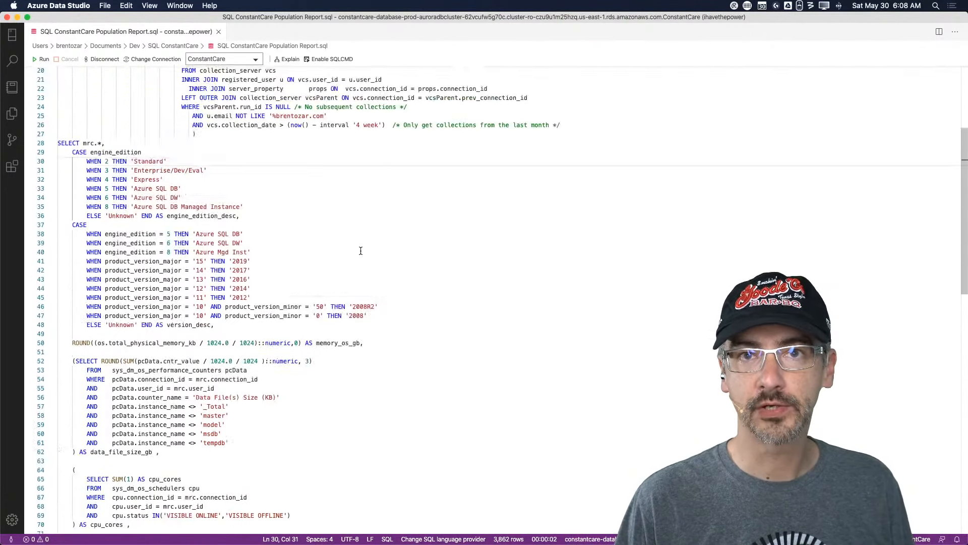
Show the server connections again, collapse First Responder Kit Testing, and list the tables of ConstantCare Reader's ConstantCare database
left_click(12, 34)
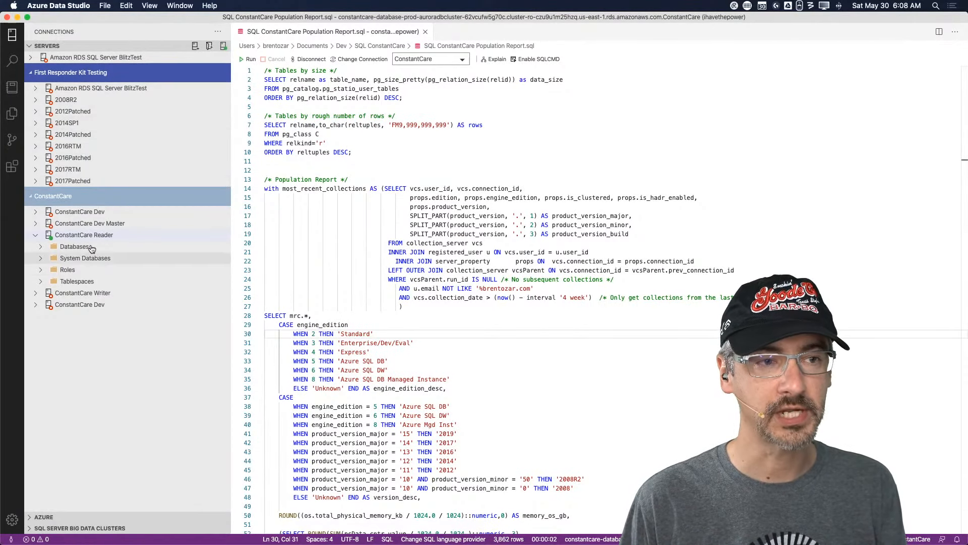
left_click(31, 74)
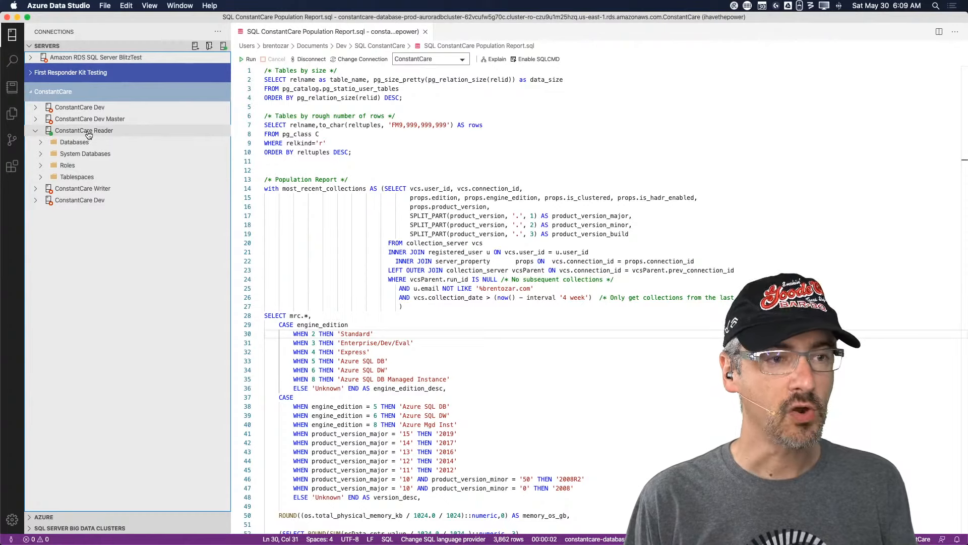
left_click(41, 143)
left_click(47, 154)
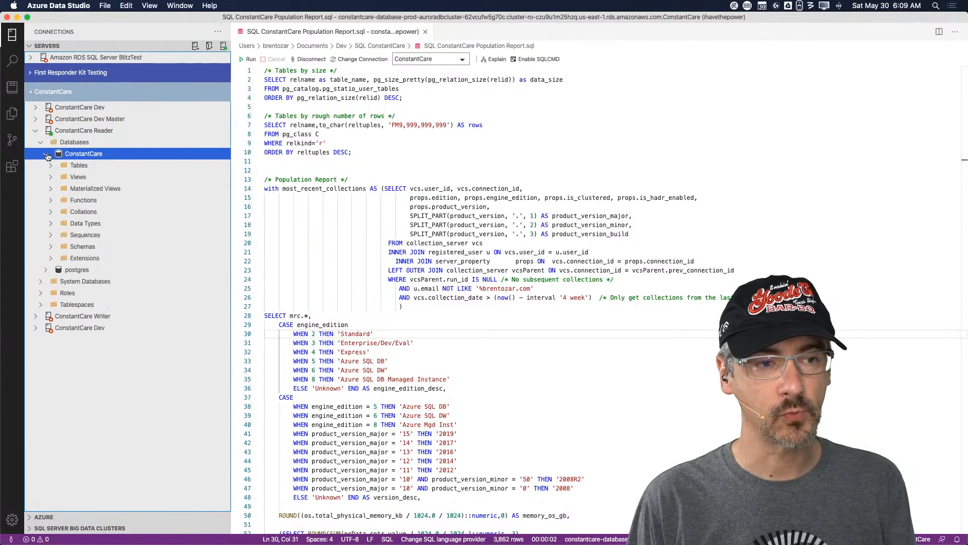
left_click(52, 167)
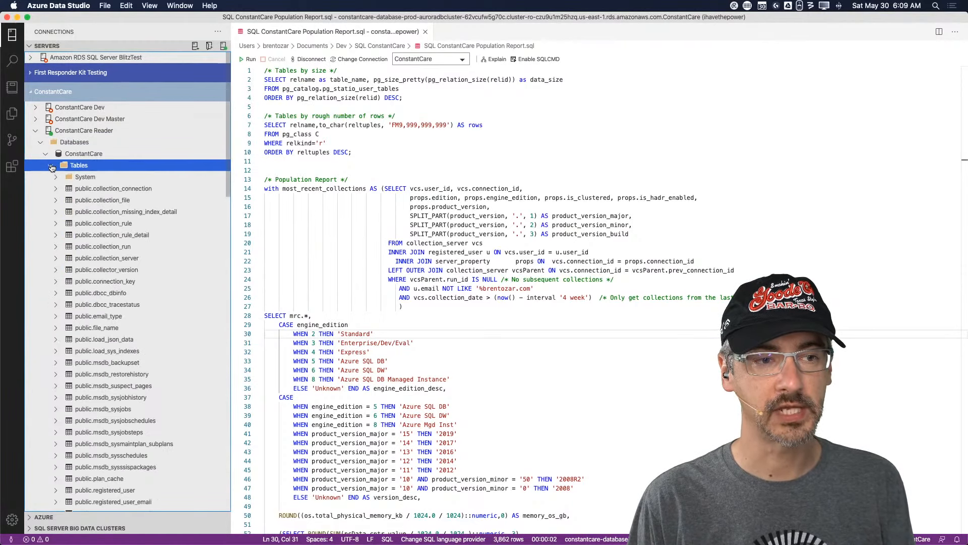
Look through the ConstantCare database's public tables, including the collection, rule, server_property and sys_dm tables
scroll(164, 241, "down", 2)
scroll(164, 241, "down", 2)
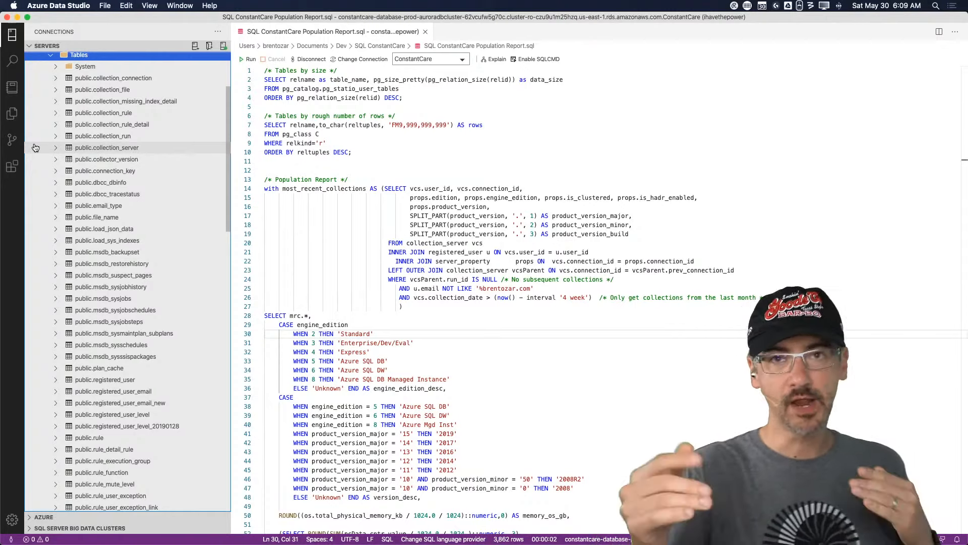
scroll(82, 322, "down", 5)
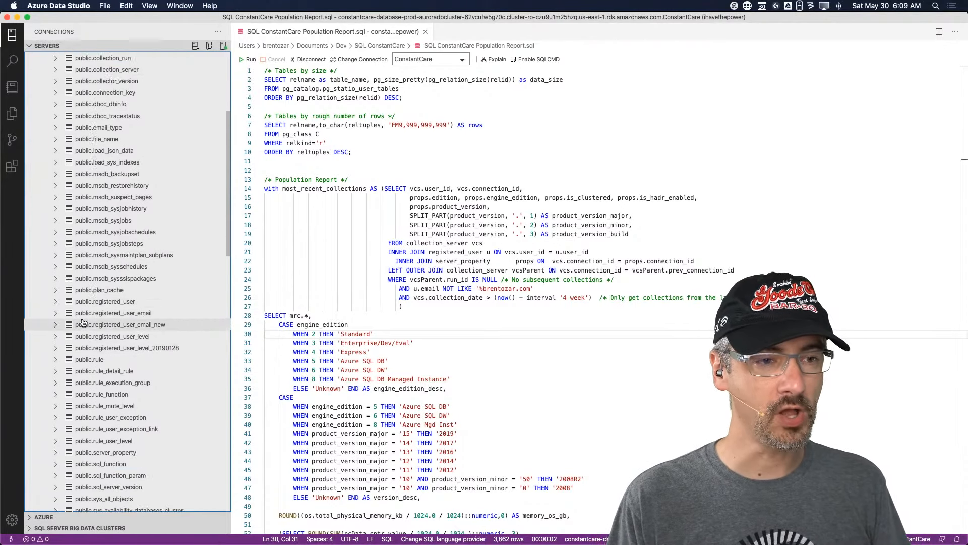
scroll(82, 323, "down", 5)
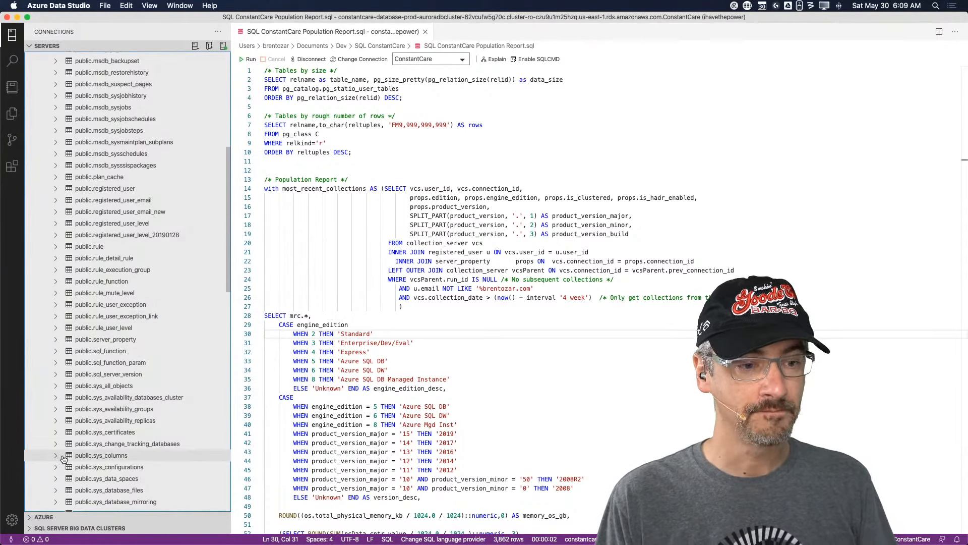
scroll(64, 458, "down", 15)
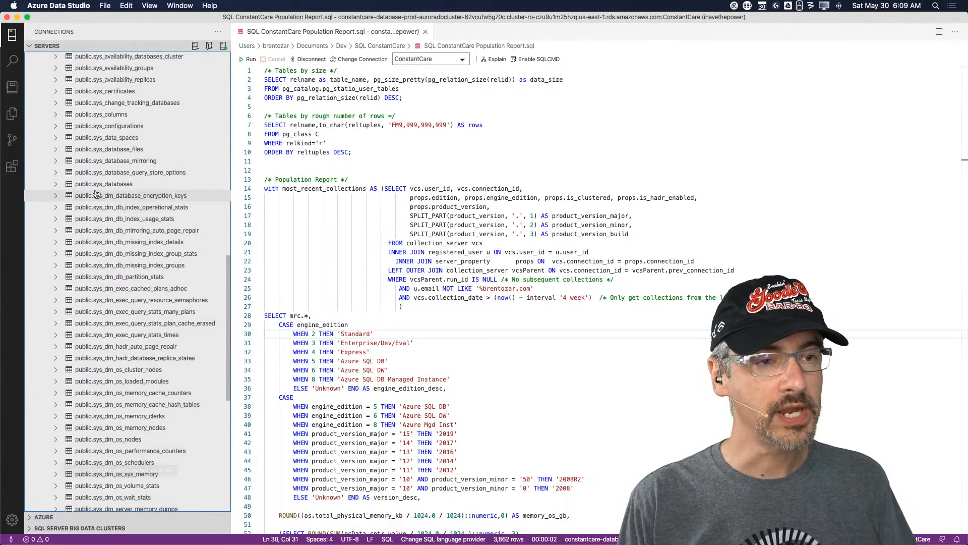
scroll(71, 161, "up", 3)
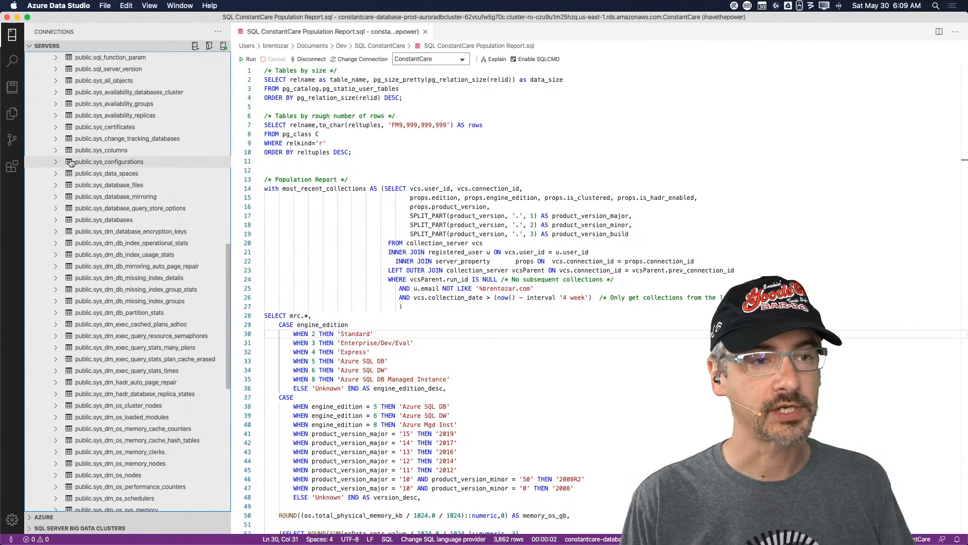
scroll(71, 162, "up", 10)
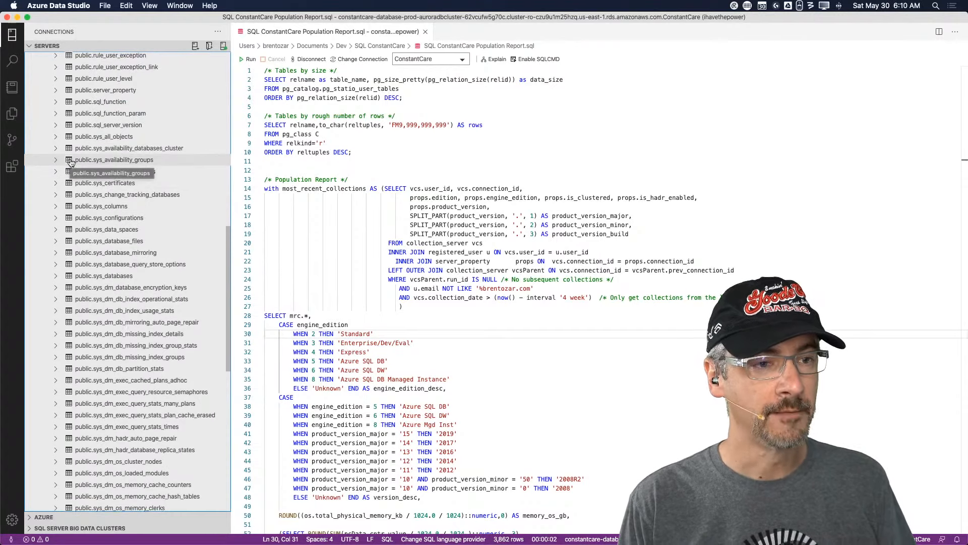
scroll(71, 162, "up", 2)
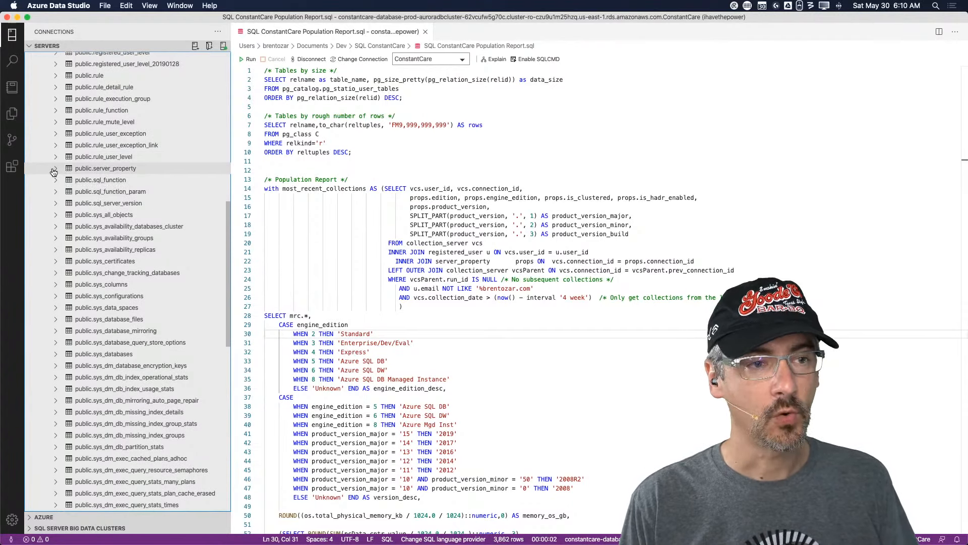
scroll(54, 172, "down", 8)
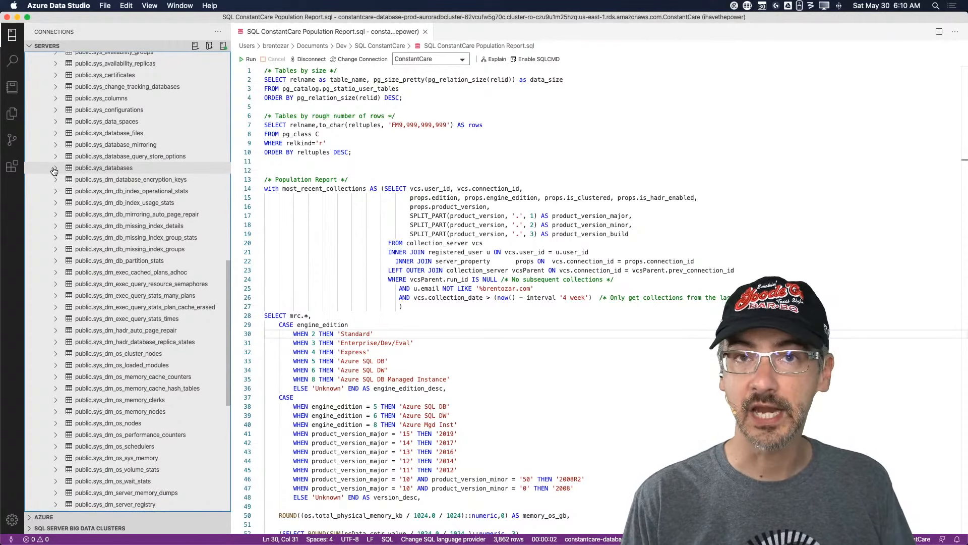
Expand the public.sys_databases table and examine its columns
left_click(55, 169)
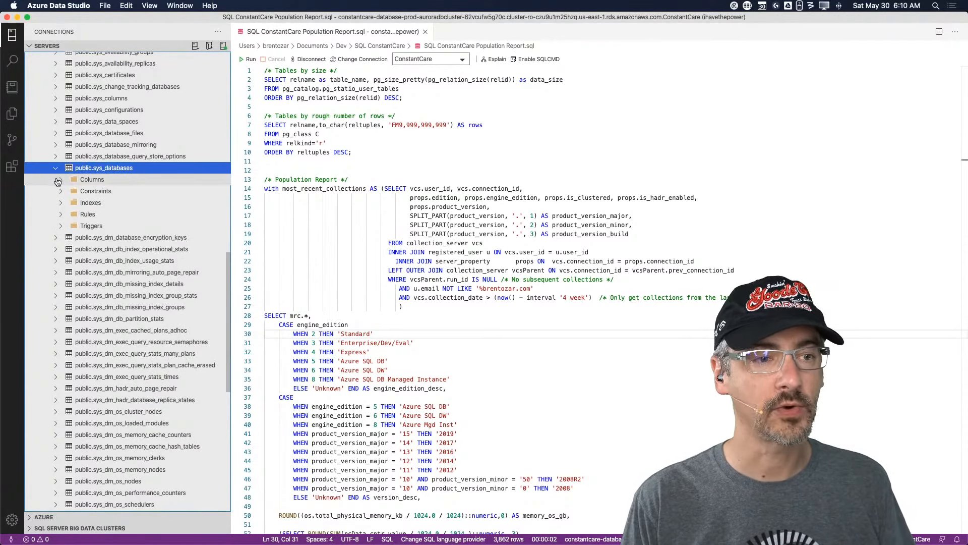
left_click(61, 181)
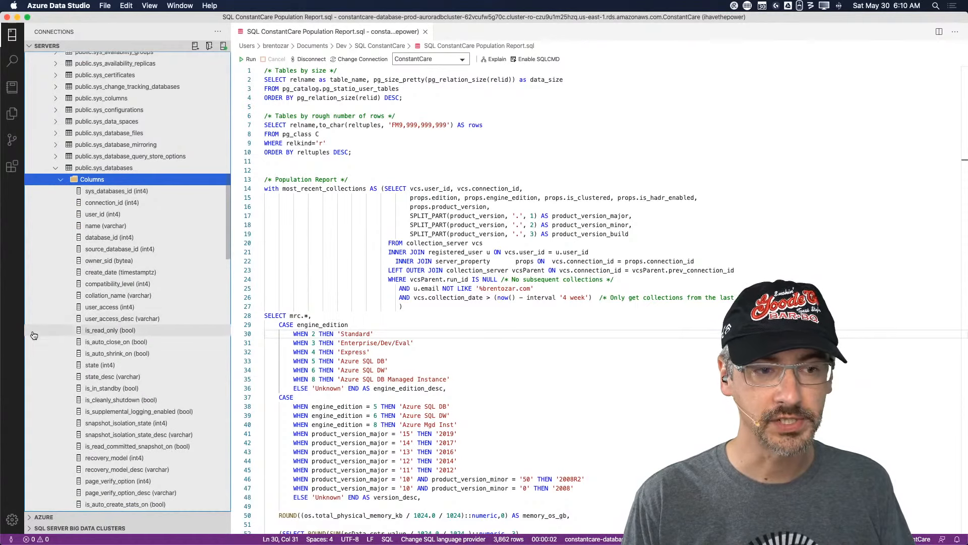
scroll(30, 327, "down", 4)
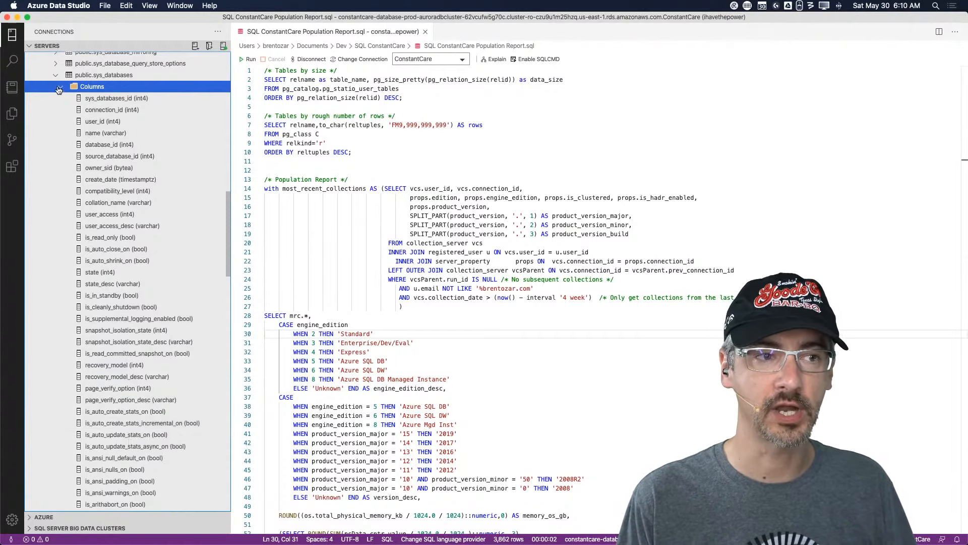
Review the Population Report's memory and cpu_cores subqueries, highlighting the sys_dm_os_schedulers source table and its connection_id filter
scroll(470, 386, "down", 15)
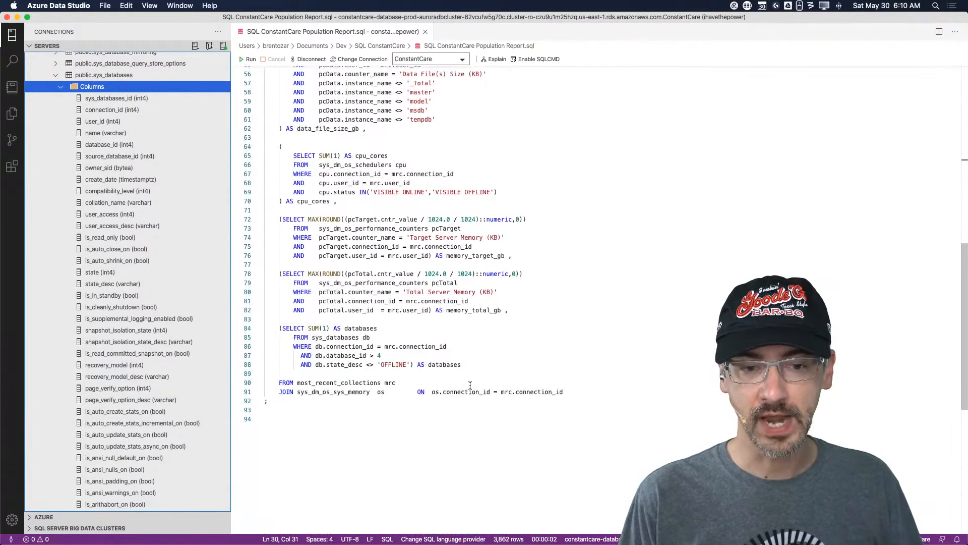
scroll(470, 385, "up", 2)
left_click_drag(322, 327, 533, 332)
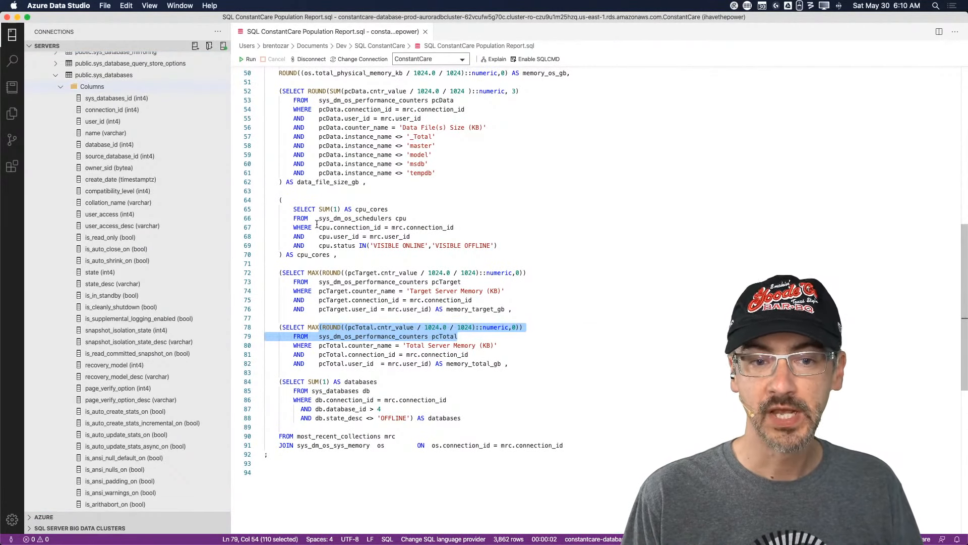
left_click_drag(317, 222, 444, 221)
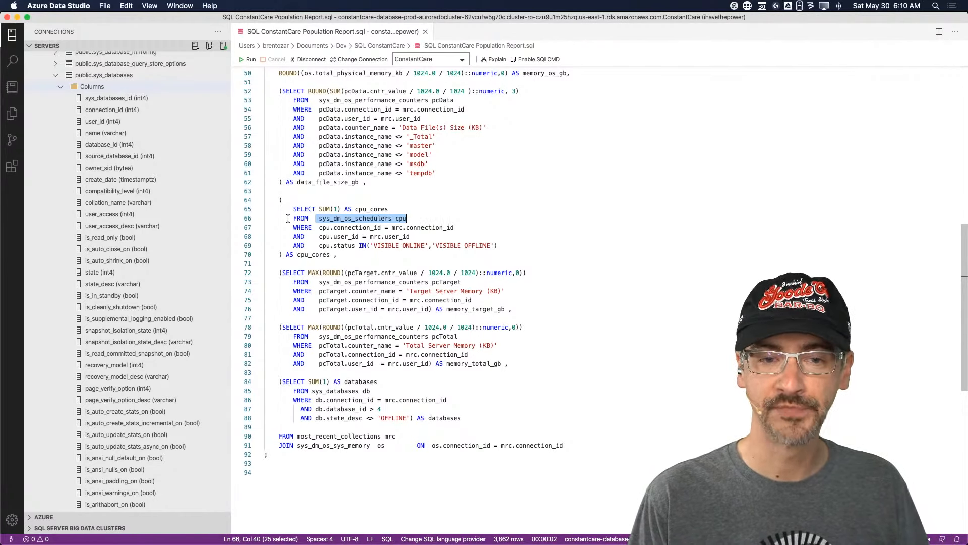
left_click_drag(295, 209, 486, 231)
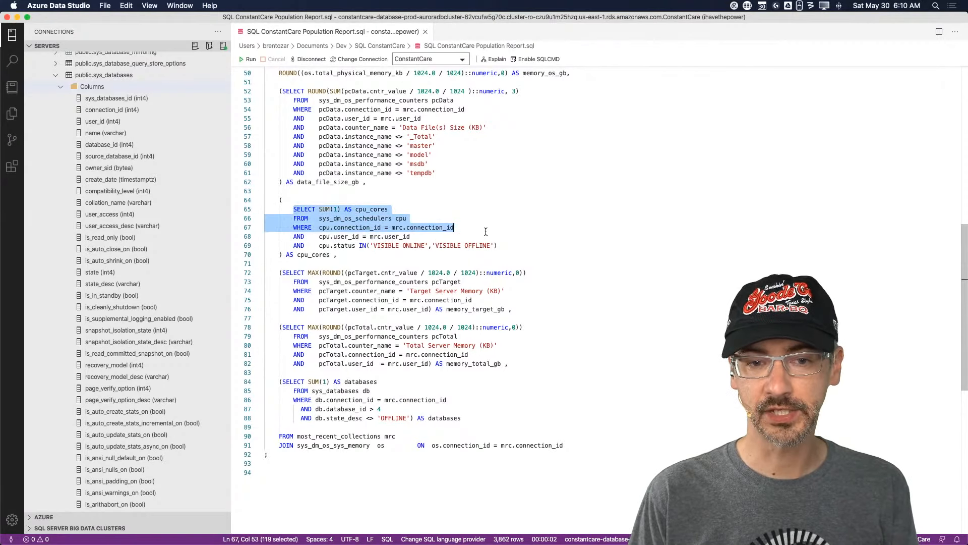
Run SELECT * FROM sys_dm_os_schedulers LIMIT 100; in a new query and enlarge the results area to examine the scheduler rows and user_id column
key("super+n")
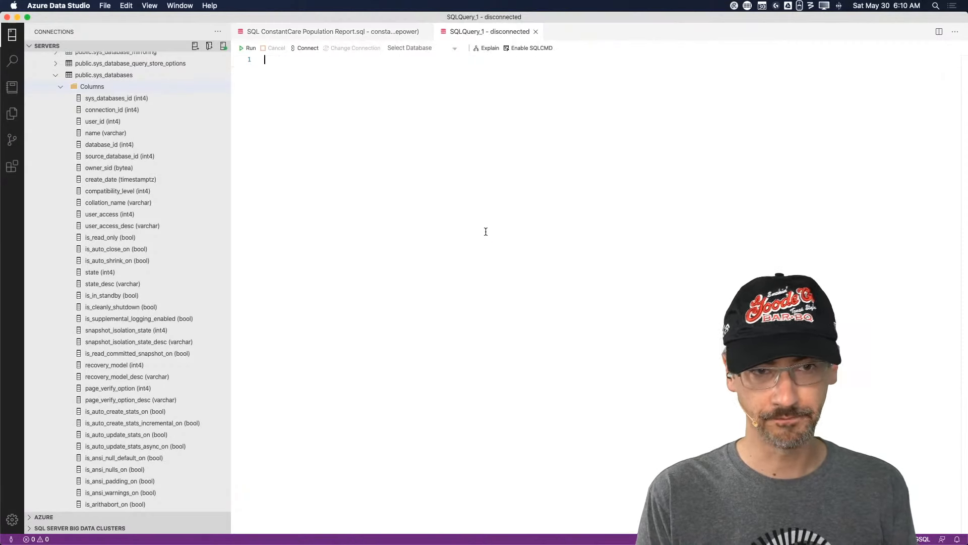
type("SELECT * ")
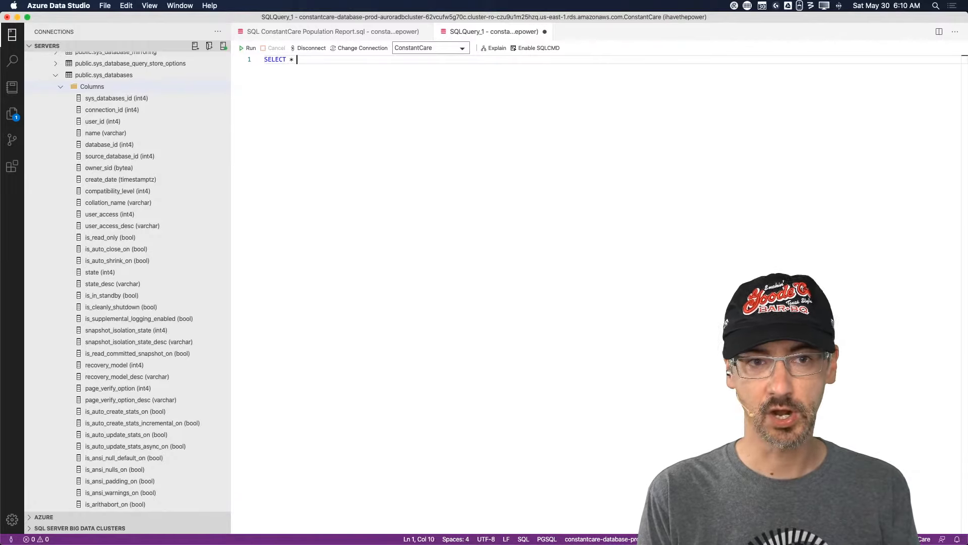
type("FROM sys_dm_os")
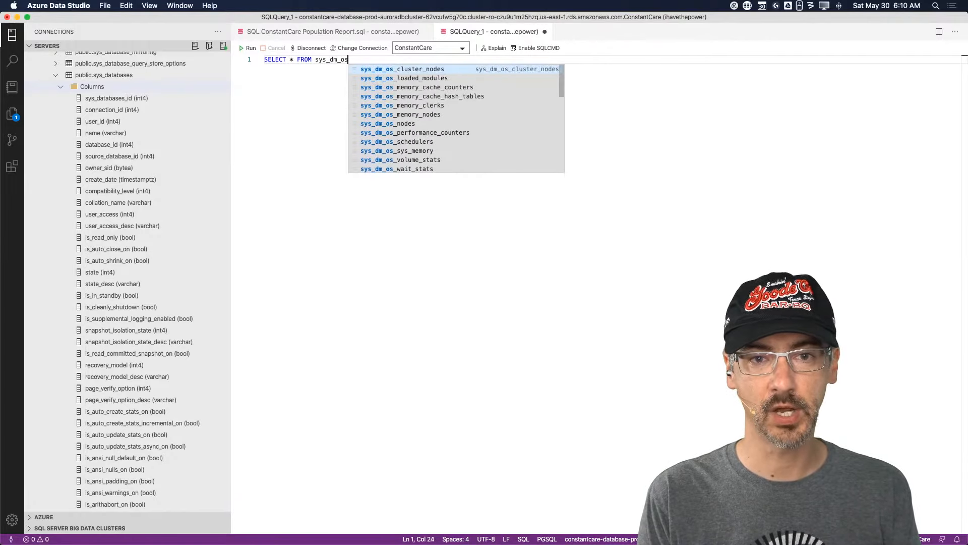
type("_schedulers LI")
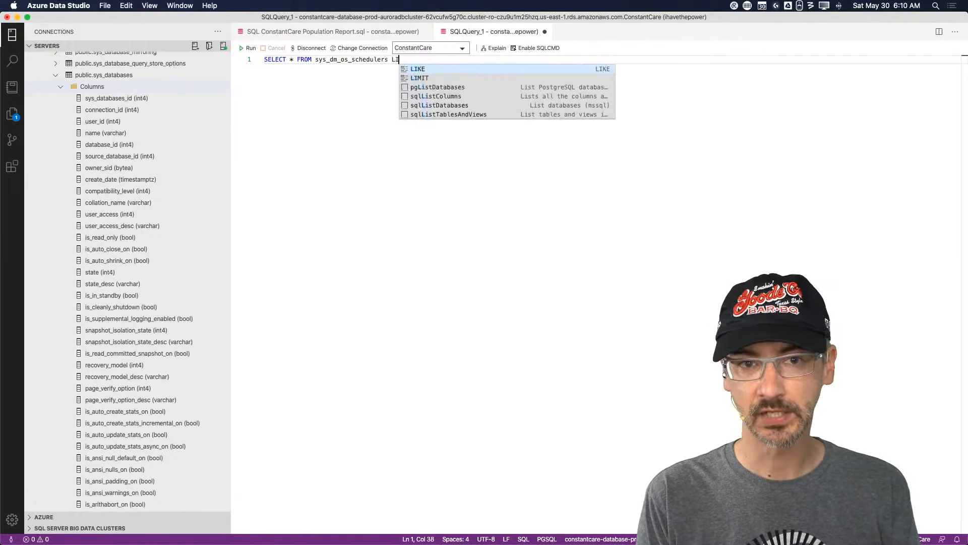
type("MIT ")
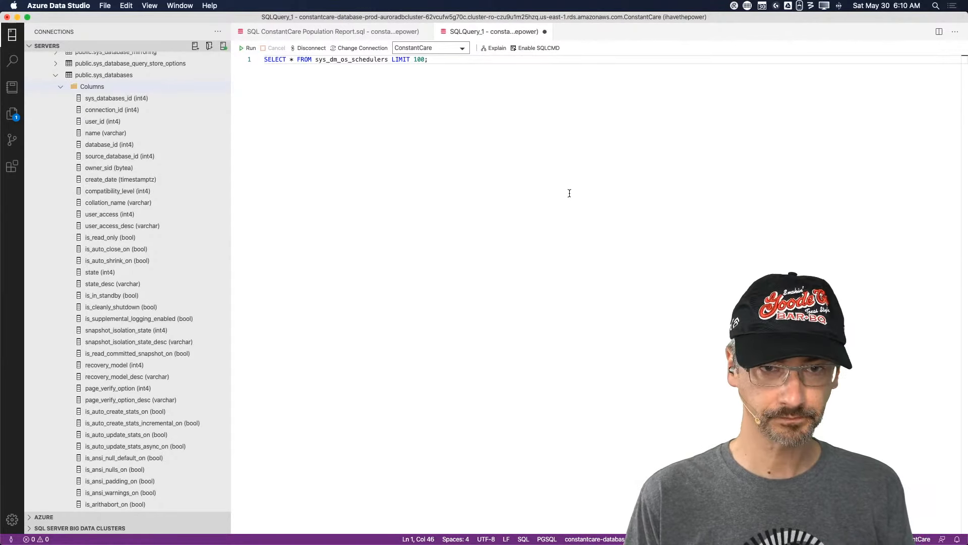
type("100;")
key("shift+Home")
key("F5")
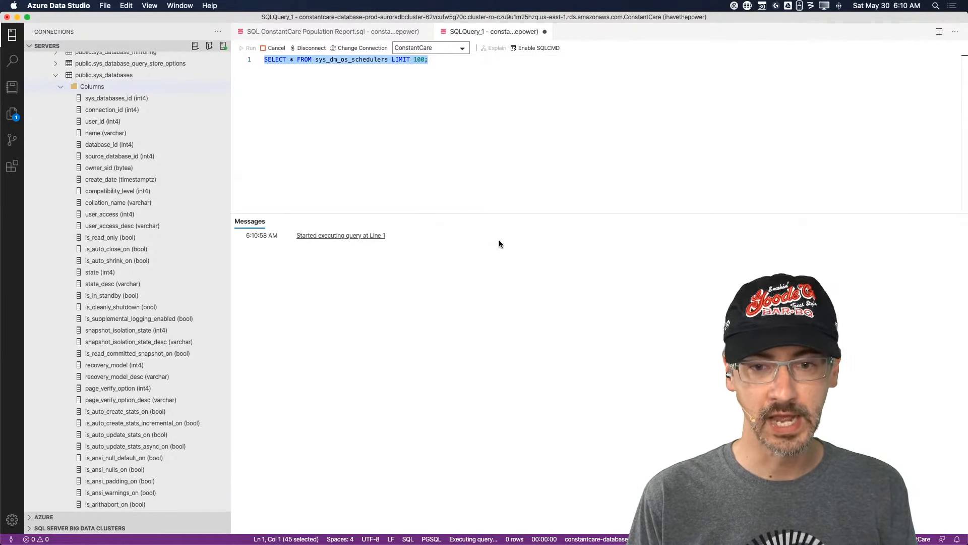
left_click_drag(479, 212, 502, 86)
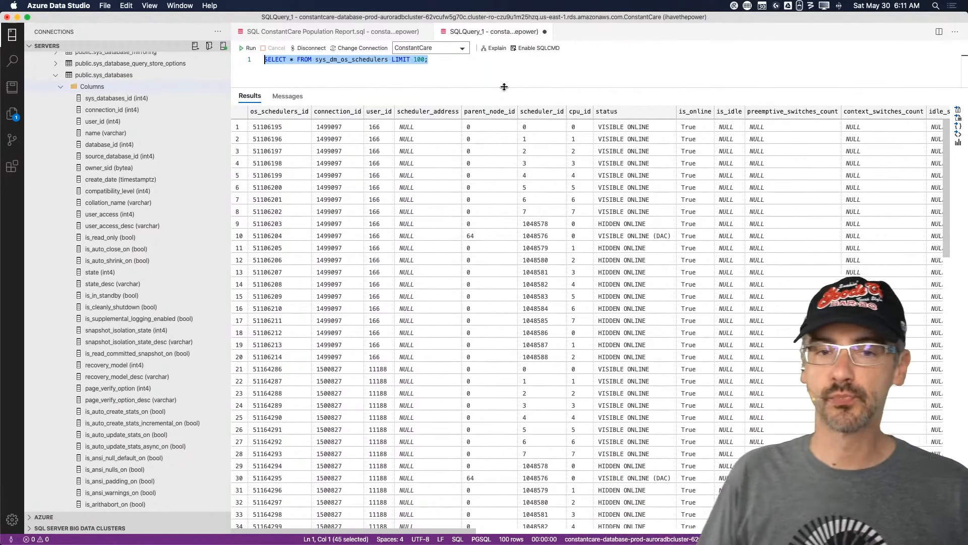
left_click(380, 139)
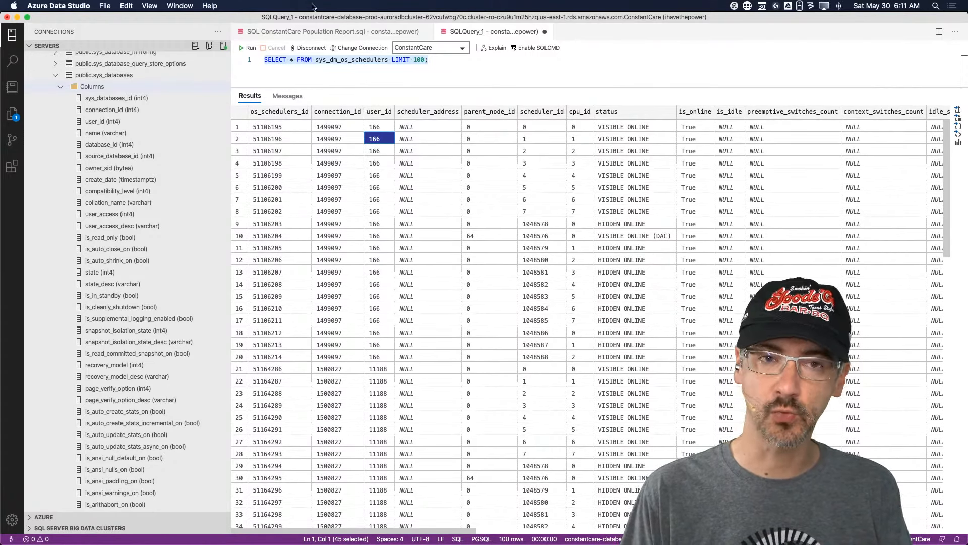
Close the scratch schedulers query without saving it and hide the server connections list
left_click(546, 32)
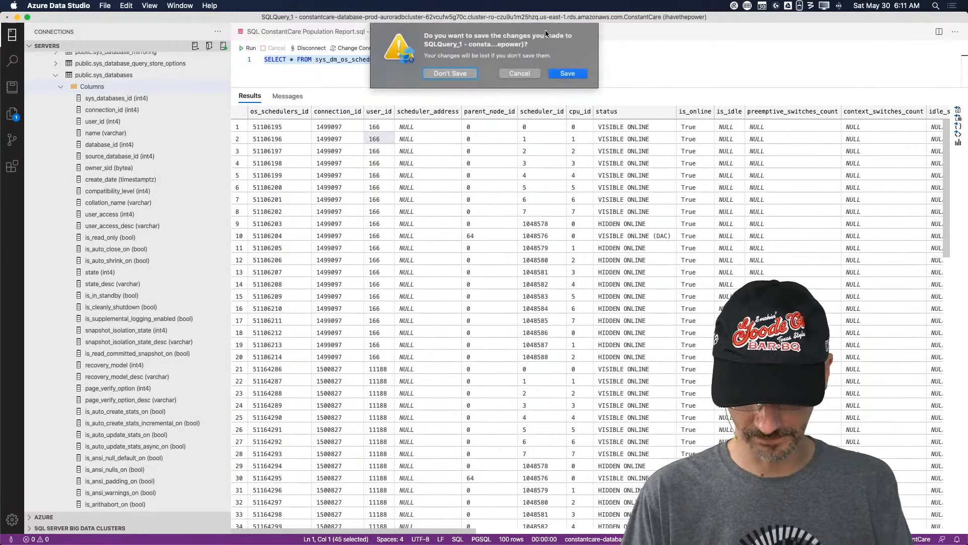
left_click(453, 73)
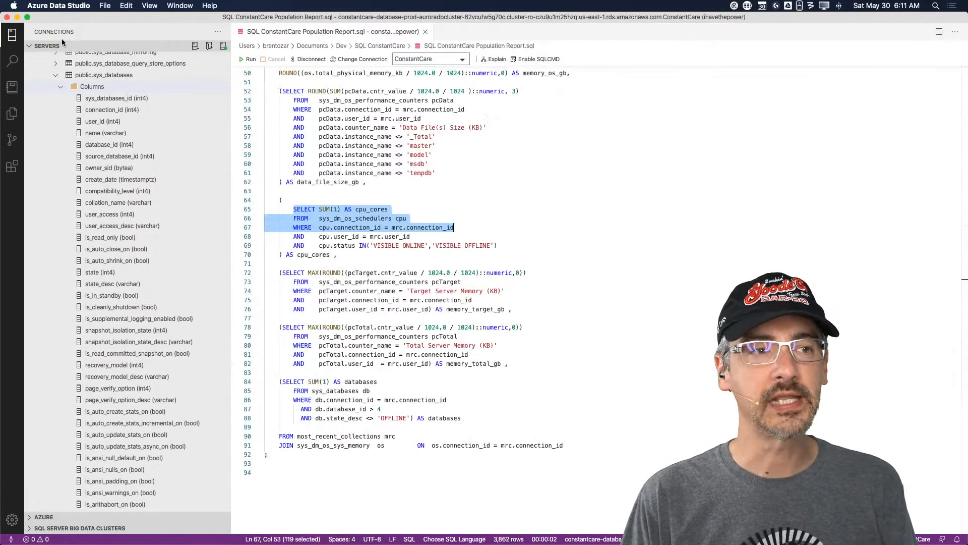
left_click(13, 35)
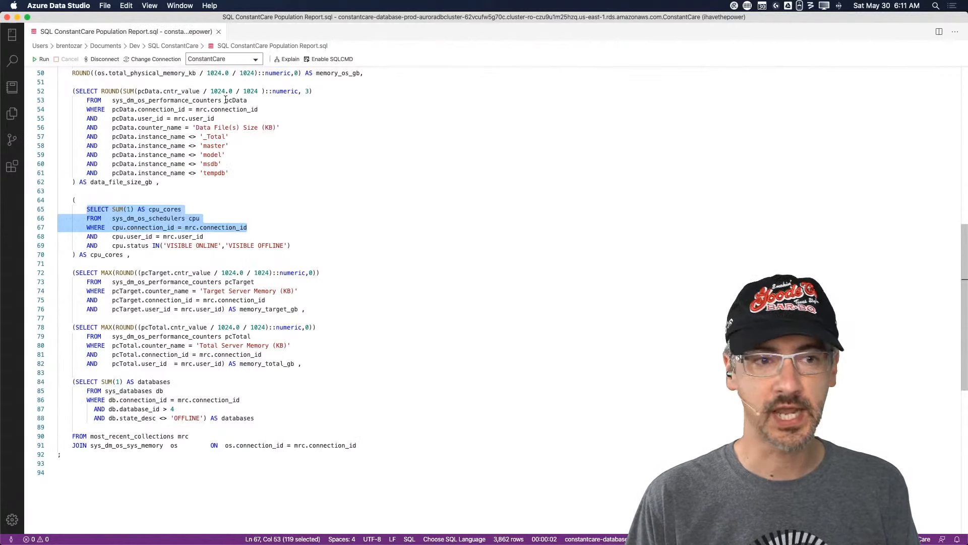
Run only the "Tables by size" query from the start of the script and enlarge its results area
scroll(222, 100, "up", 10)
left_click_drag(223, 100, 38, 82)
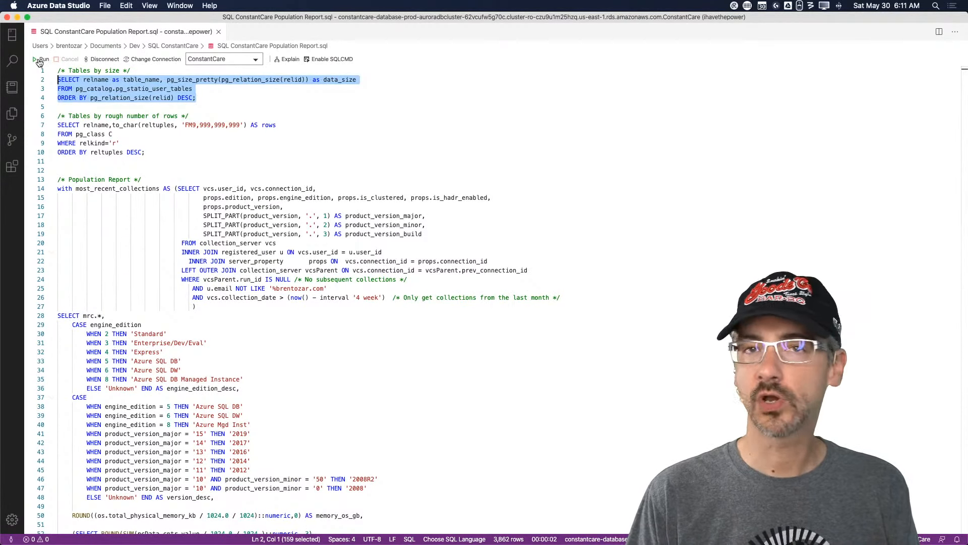
left_click(42, 59)
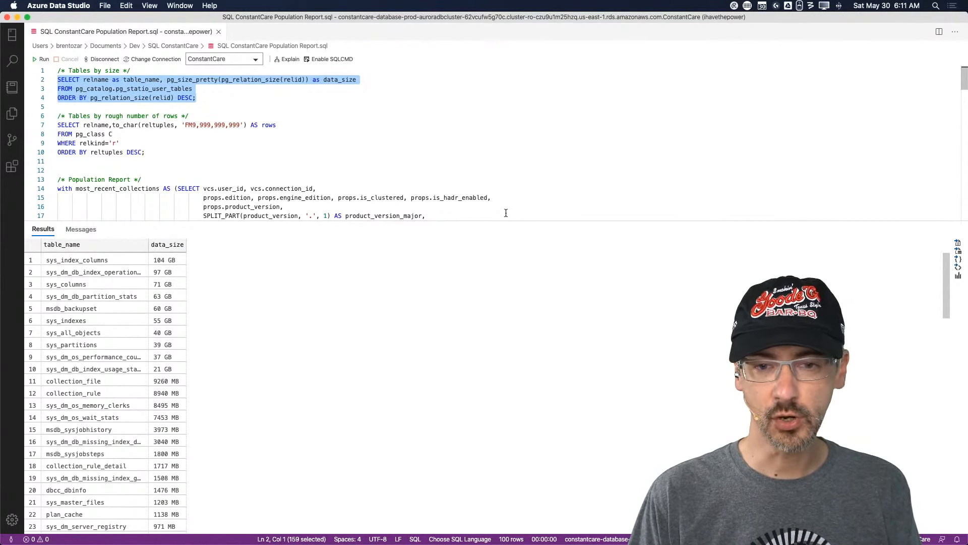
left_click_drag(501, 221, 512, 168)
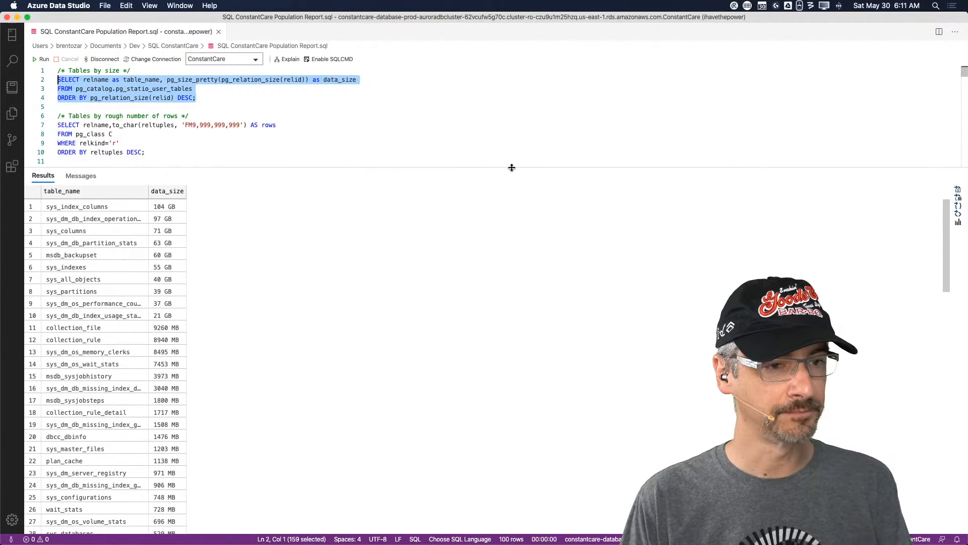
Widen the table_name column to fit and examine the largest tables' sizes, from sys_index_columns to msdb_backupset
left_click(99, 204)
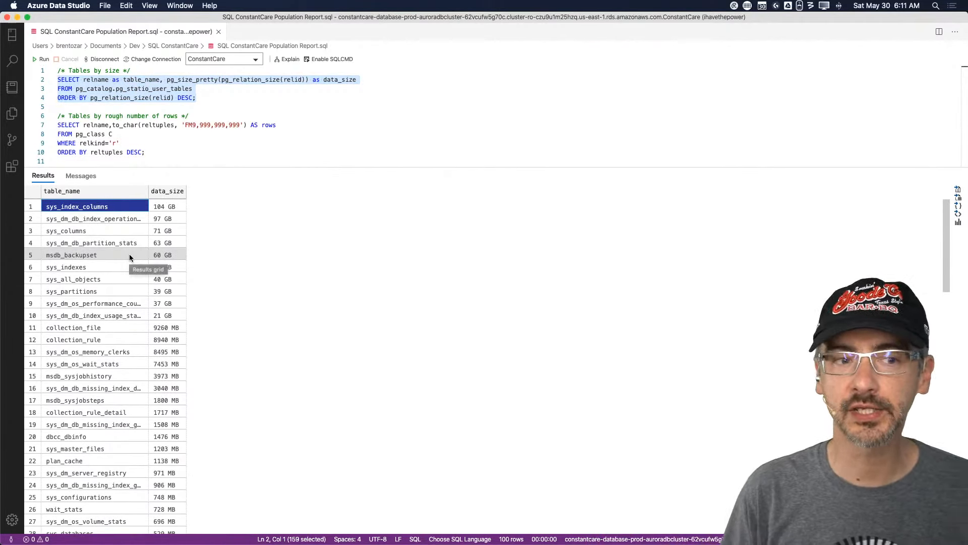
left_click(164, 206)
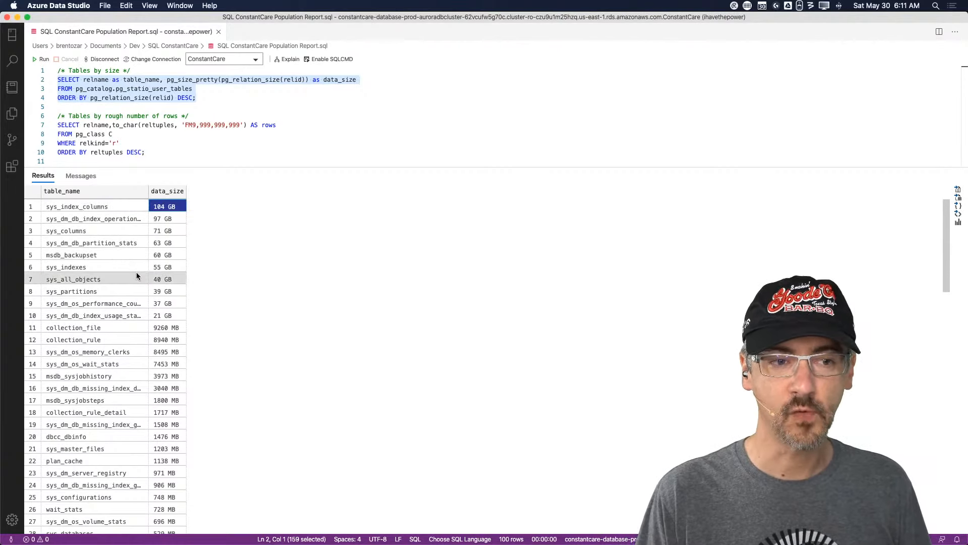
double_click(147, 191)
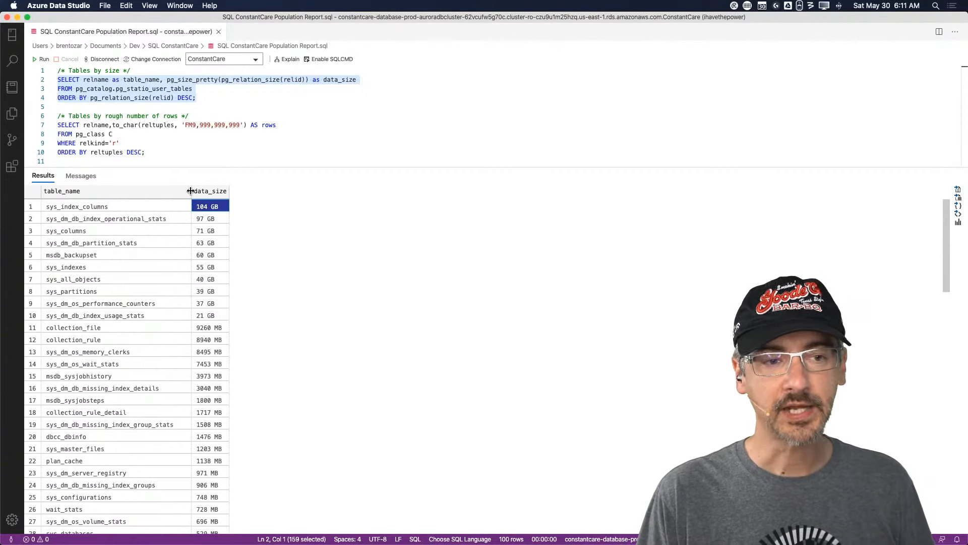
left_click(172, 218)
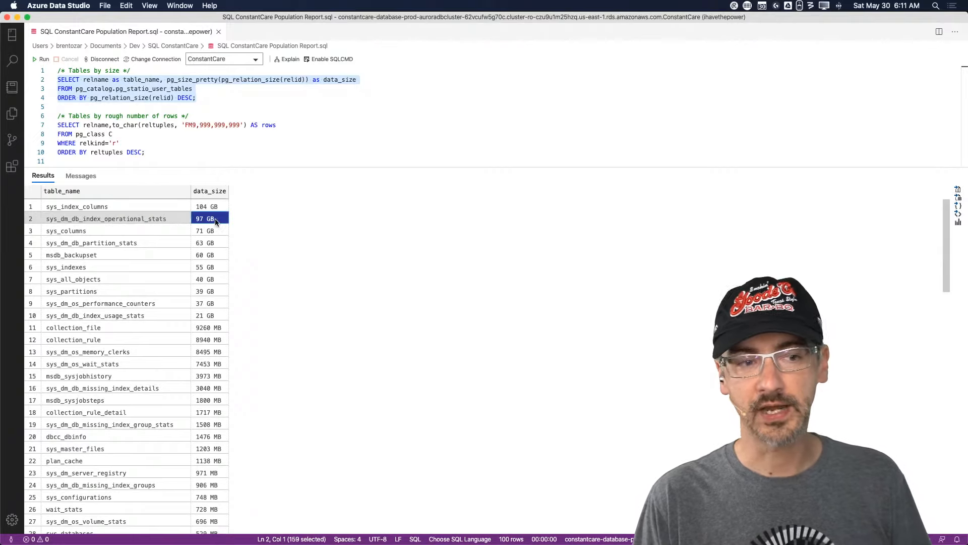
left_click(158, 246)
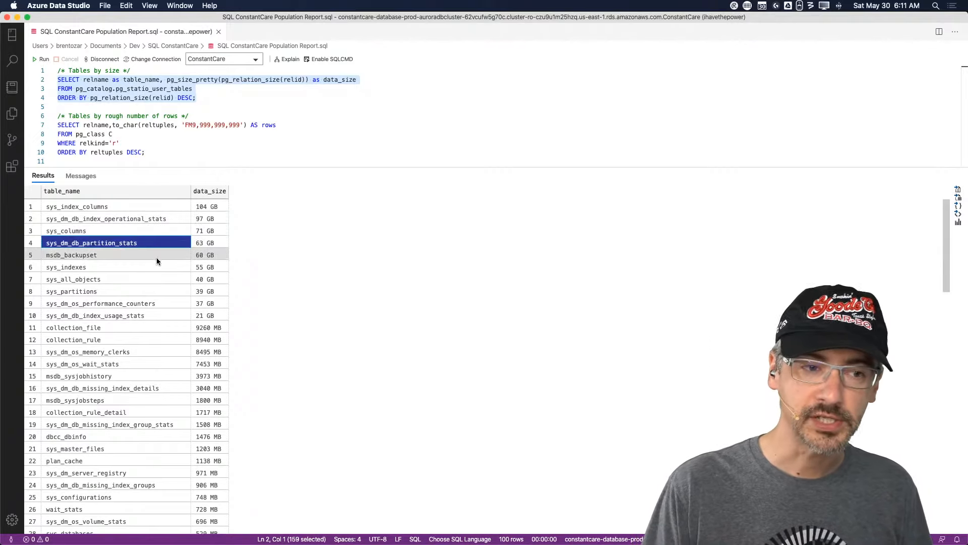
left_click(156, 256)
left_click(166, 264)
left_click(170, 256)
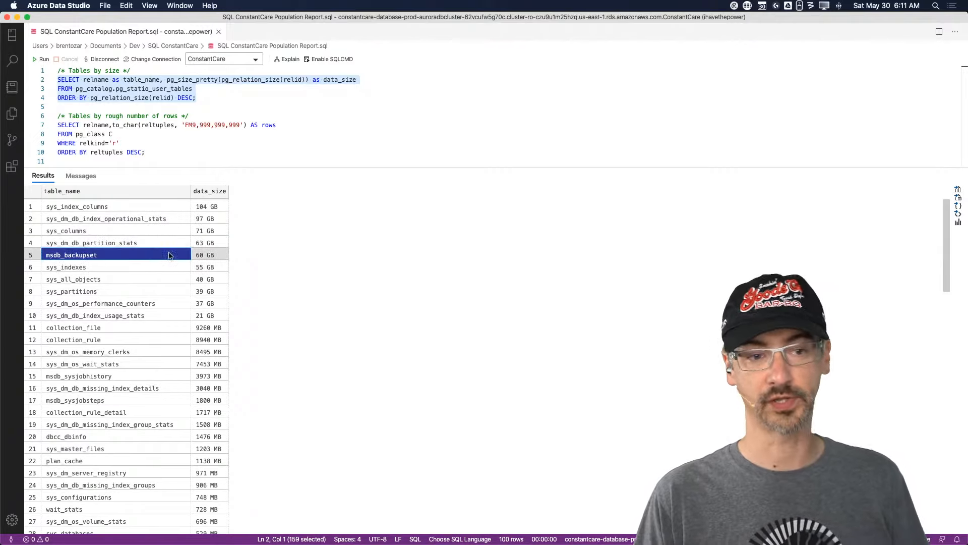
left_click_drag(225, 255, 147, 255)
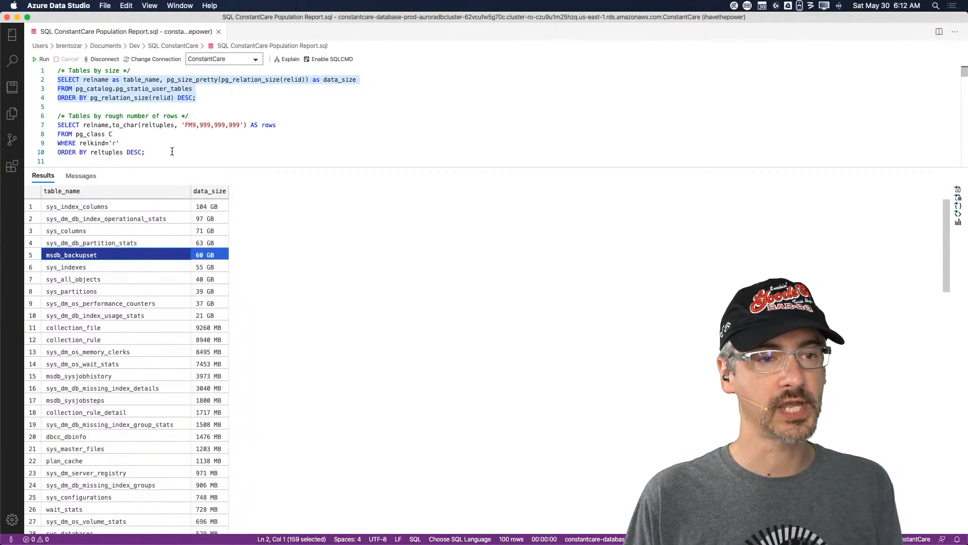
Run only the "Tables by rough number of rows" query and check the row count of sys_index_columns
left_click_drag(172, 151, 41, 125)
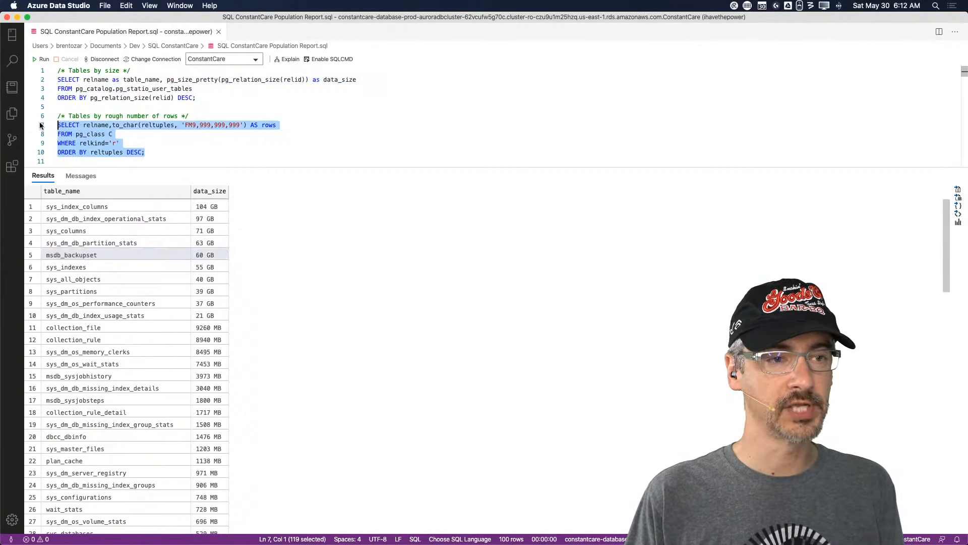
left_click(40, 60)
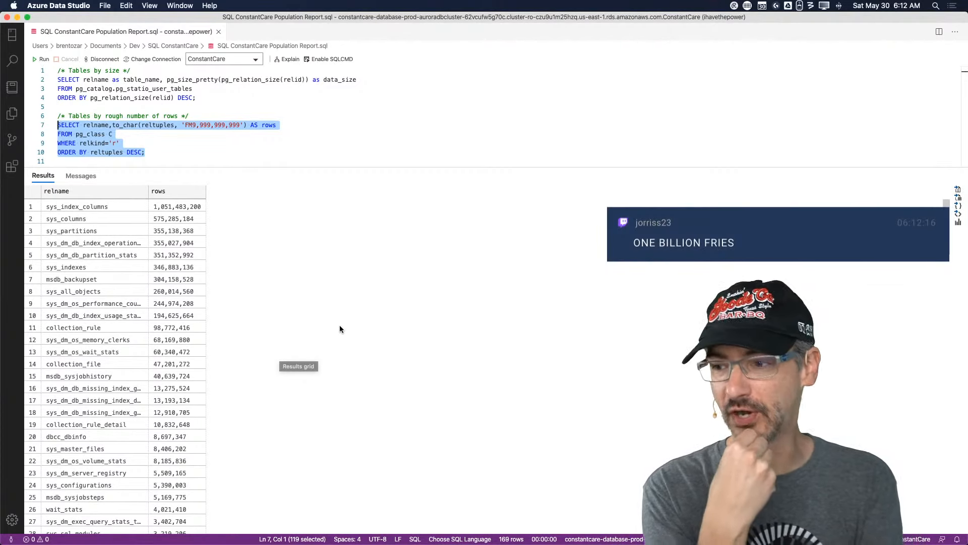
left_click(177, 207)
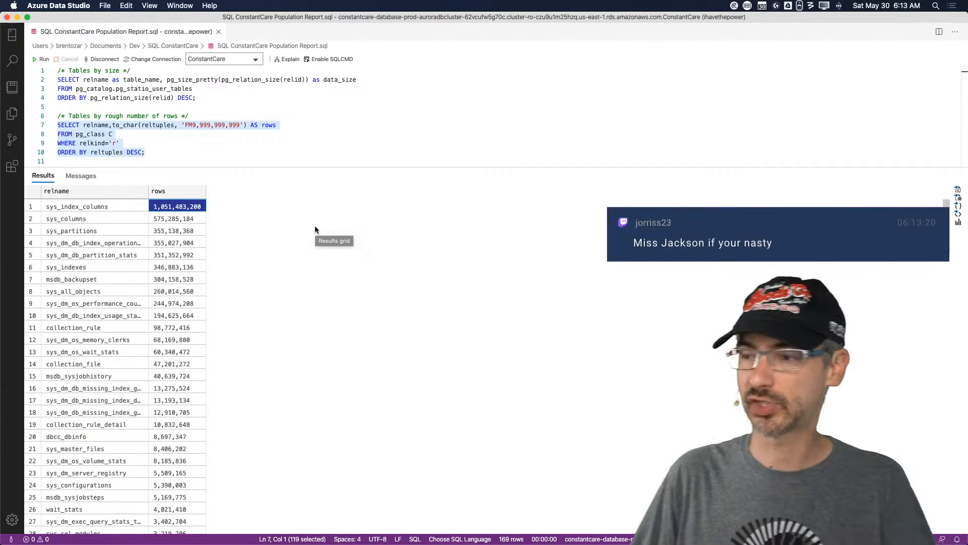
left_click(180, 153)
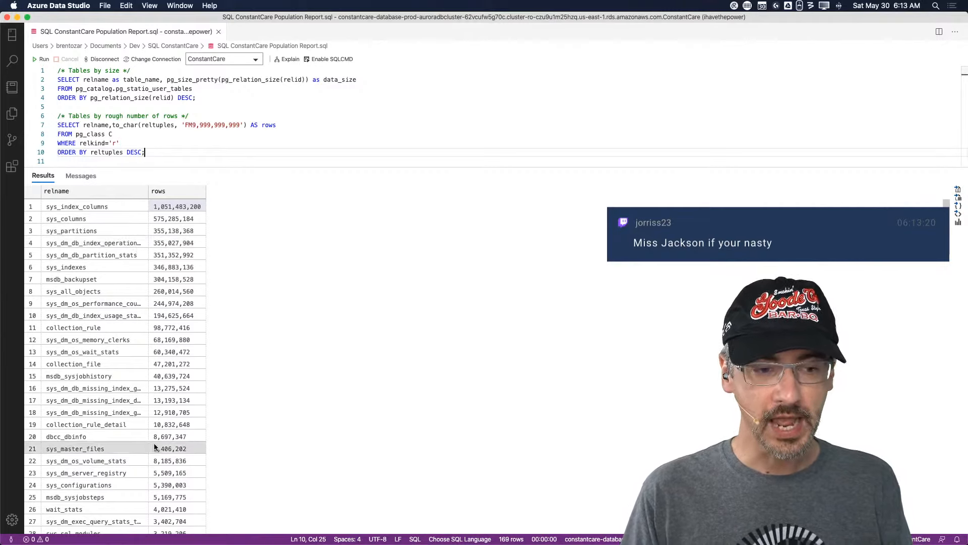
Look through the row counts of the smaller tables, including the query store options, sys_database_files and server_property tables
left_click(122, 425)
scroll(119, 452, "down", 10)
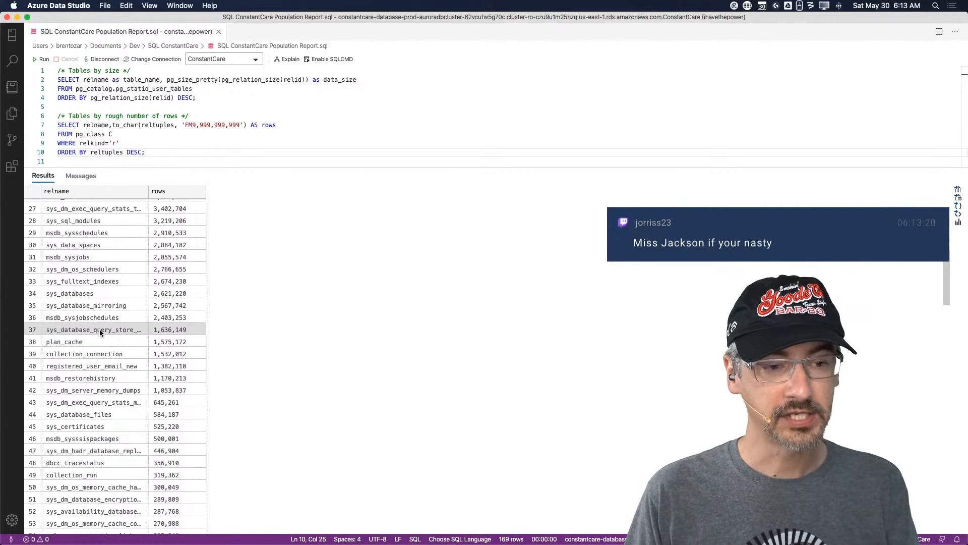
left_click(101, 332)
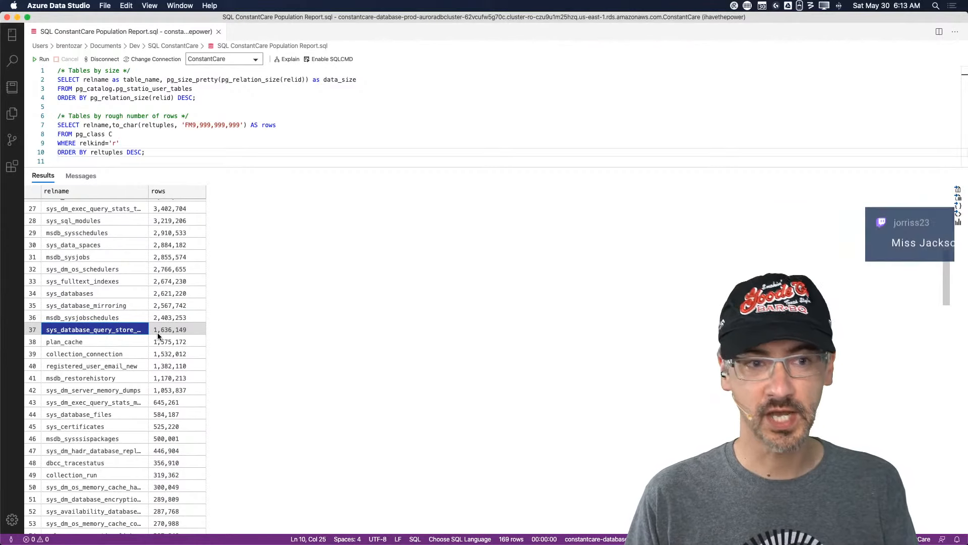
scroll(97, 428, "down", 2)
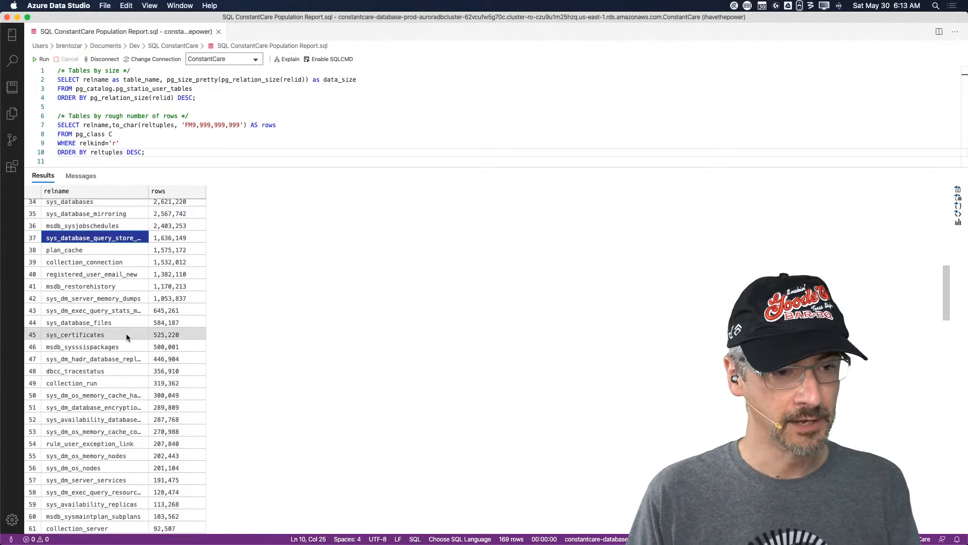
left_click(124, 323)
scroll(118, 395, "down", 2)
scroll(118, 395, "down", 3)
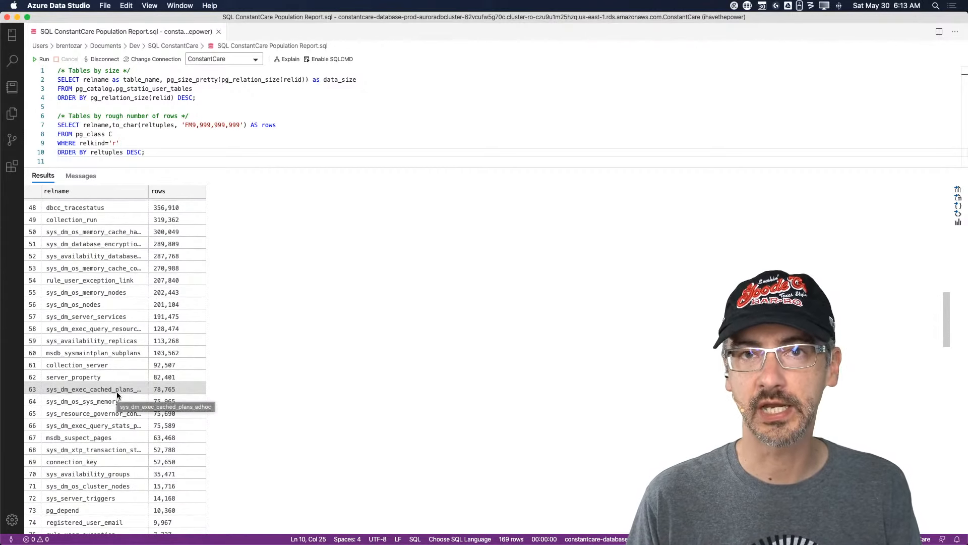
Return to the start of the row-count results and place the cursor on the blank line above the Population Report comment
scroll(117, 391, "up", 15)
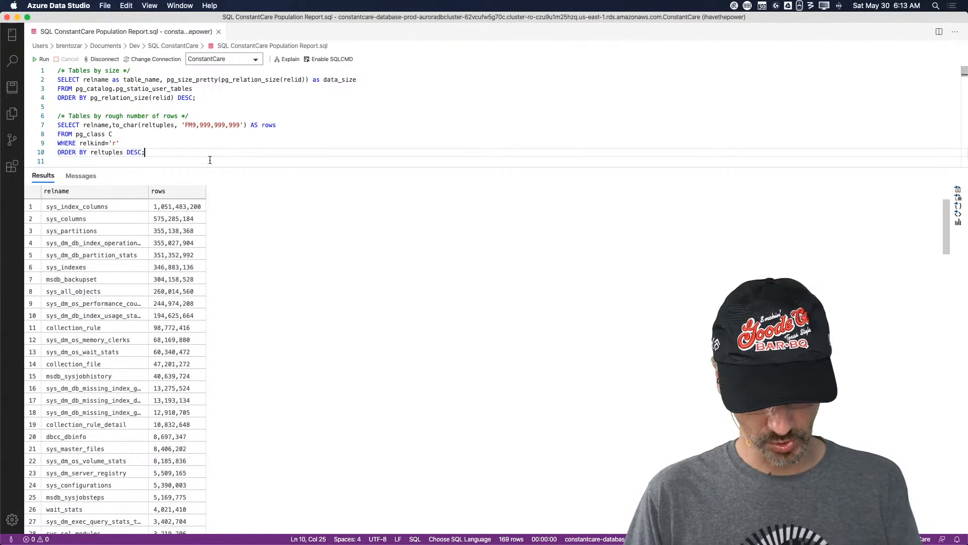
scroll(209, 160, "down", 2)
left_click(210, 129)
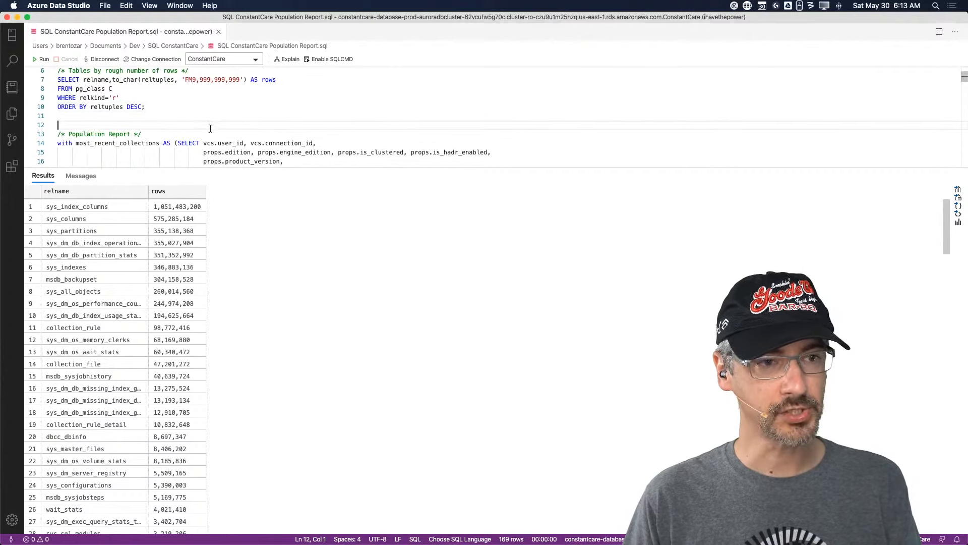
Run only the Population Report query, from its comment down to the closing semicolon
scroll(333, 146, "down", 10)
scroll(332, 147, "down", 14)
left_click(330, 147)
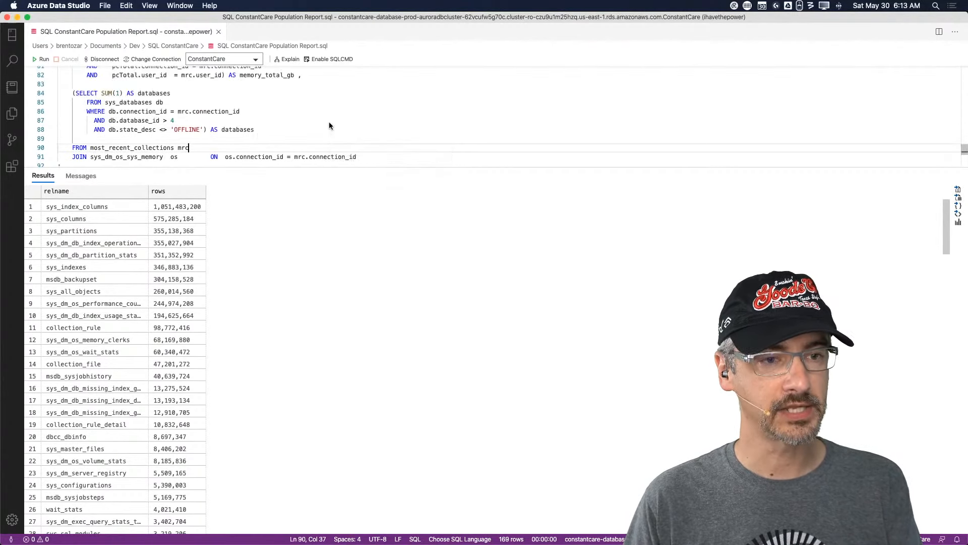
left_click_drag(418, 156, 417, 155)
left_click(423, 157)
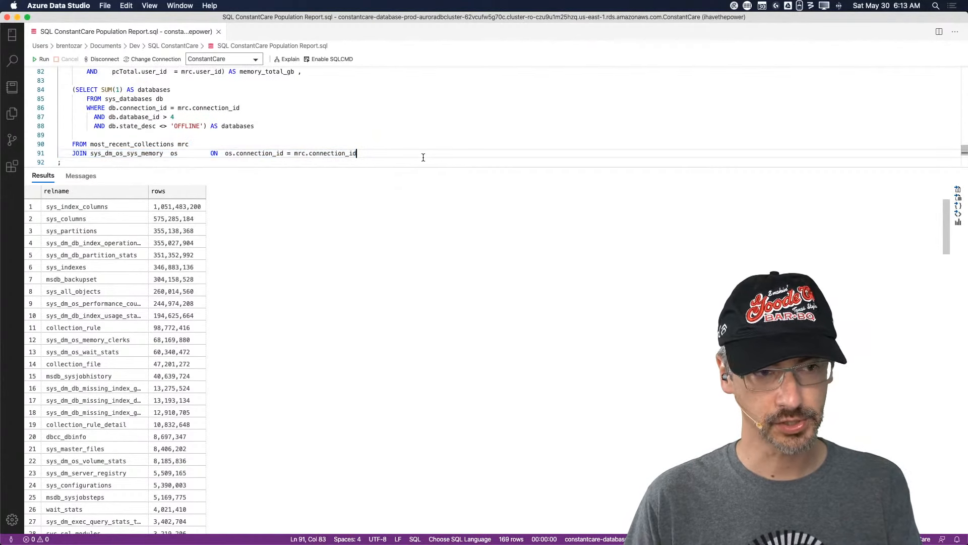
left_click(396, 162)
scroll(391, 118, "up", 20)
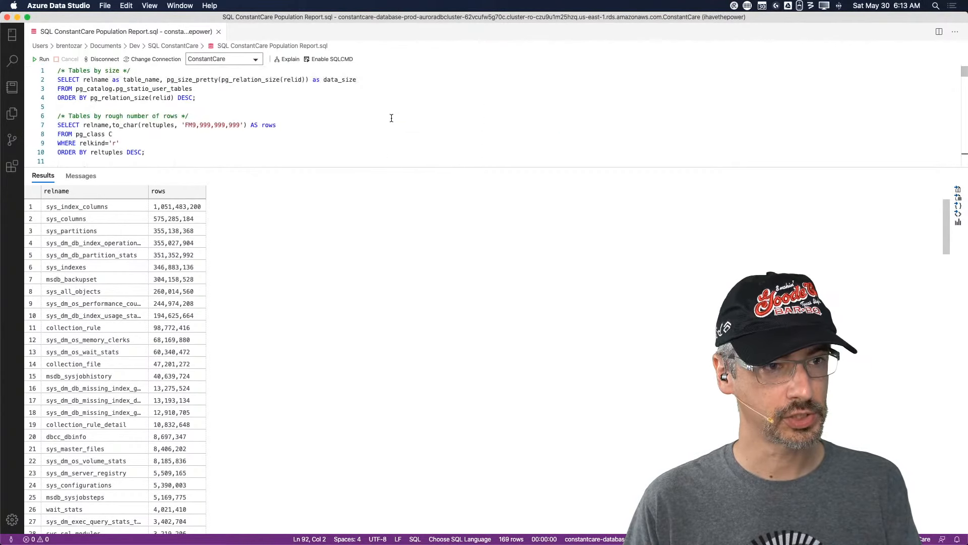
left_click(304, 75, "shift")
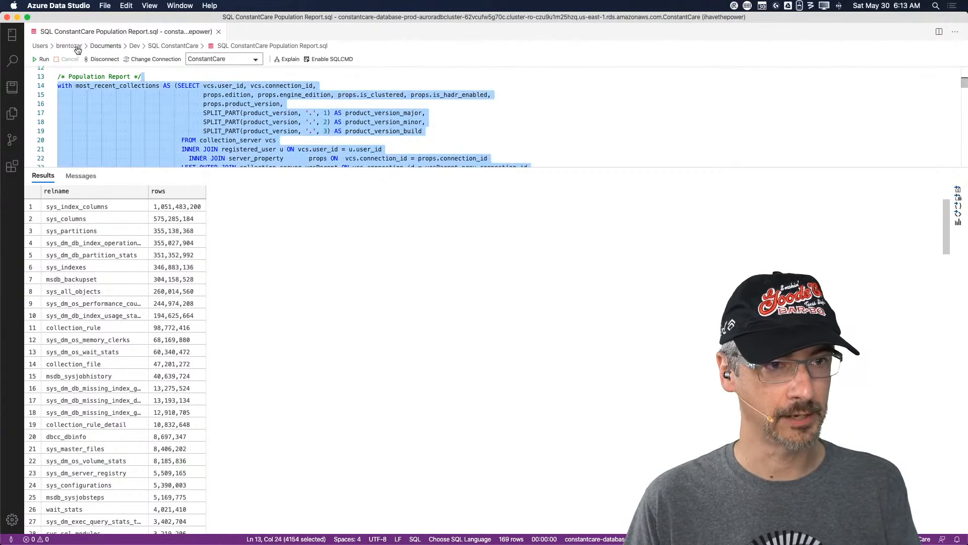
left_click(44, 60)
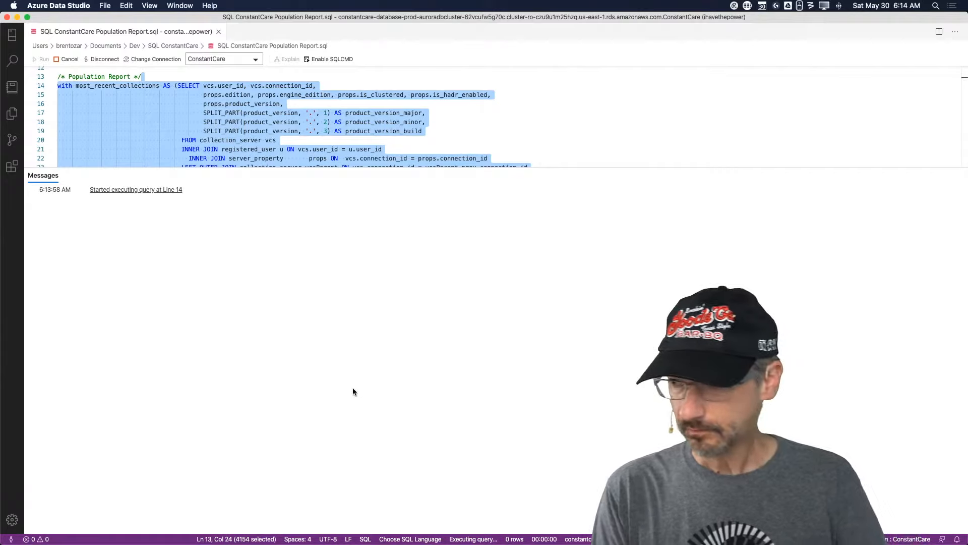
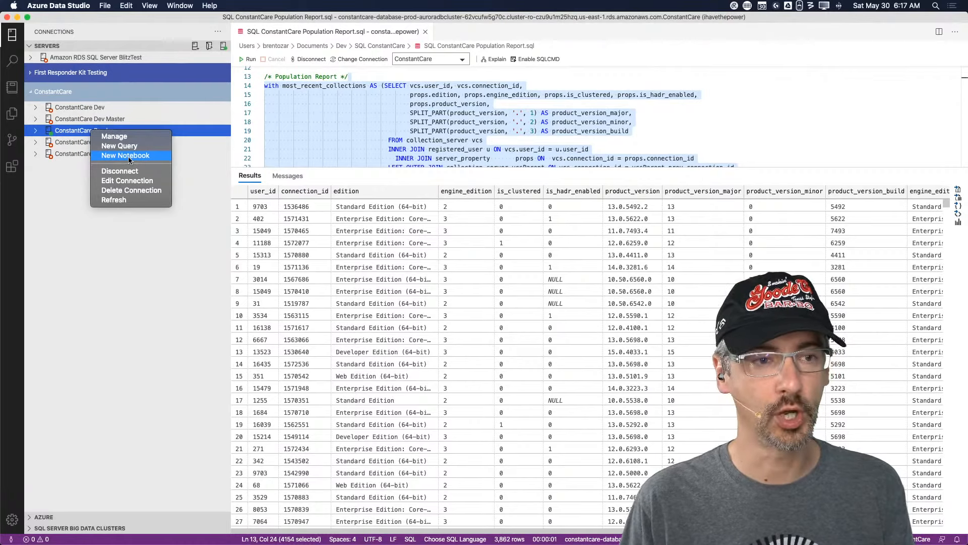
Create a notebook on the ConstantCare Reader connection with a text cell headed "# SQL ConstantCare® Population Report, Spring 2020"
left_click(128, 156)
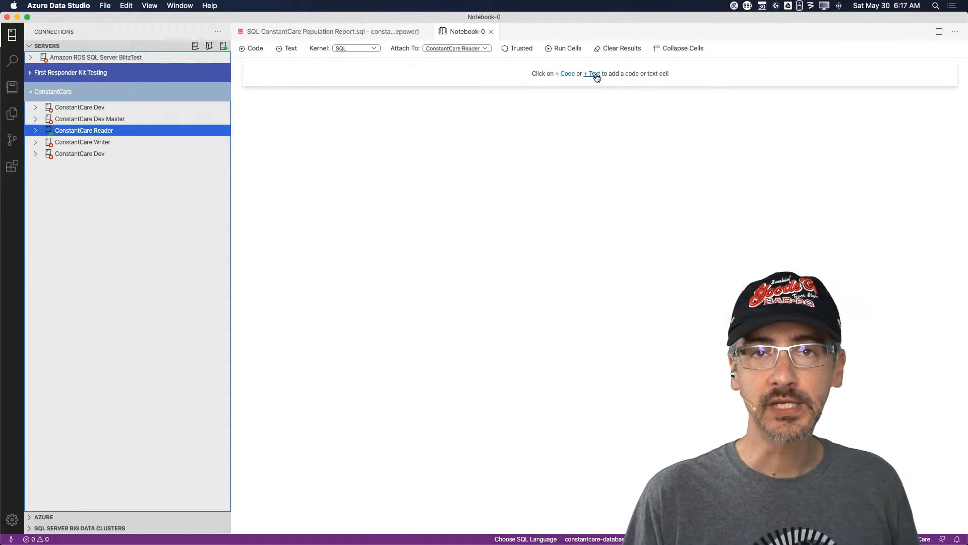
left_click(593, 74)
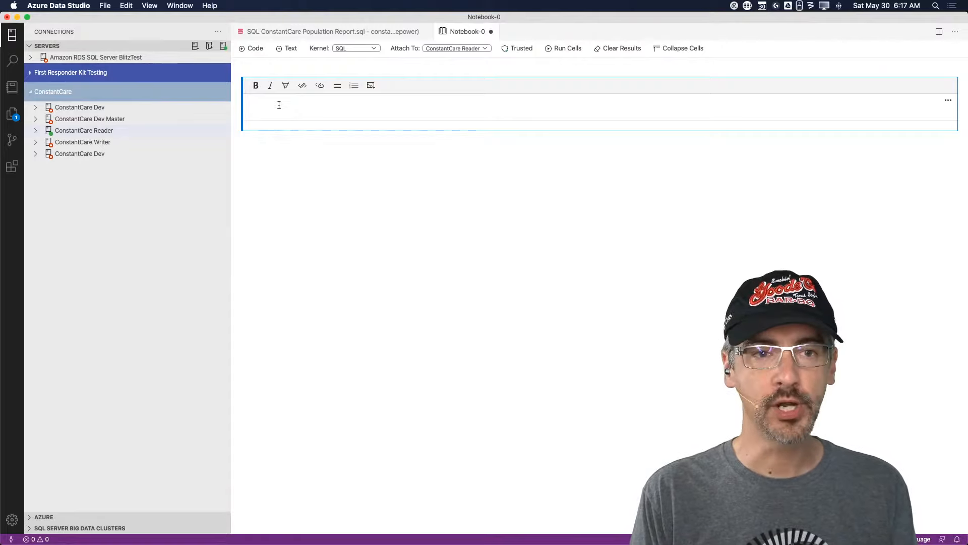
type("#")
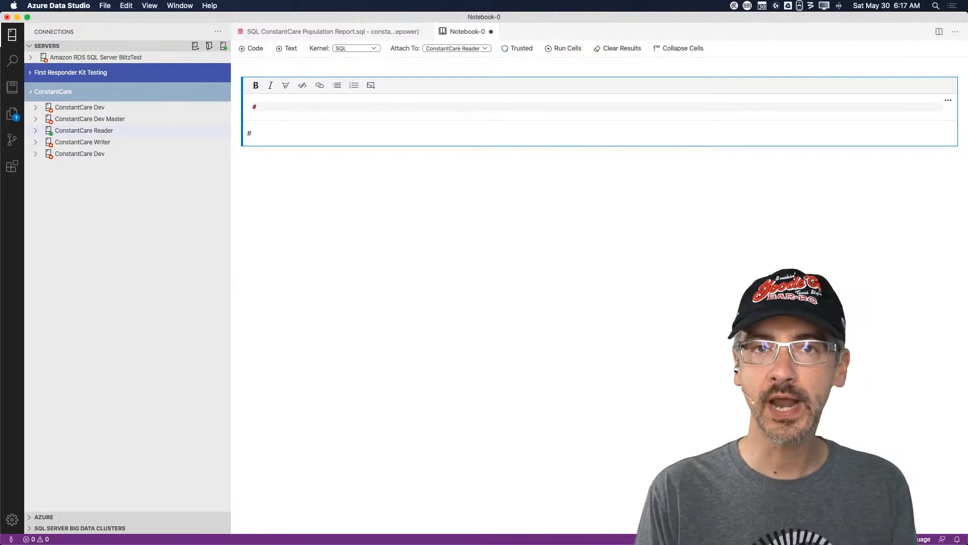
type("SQL Consta")
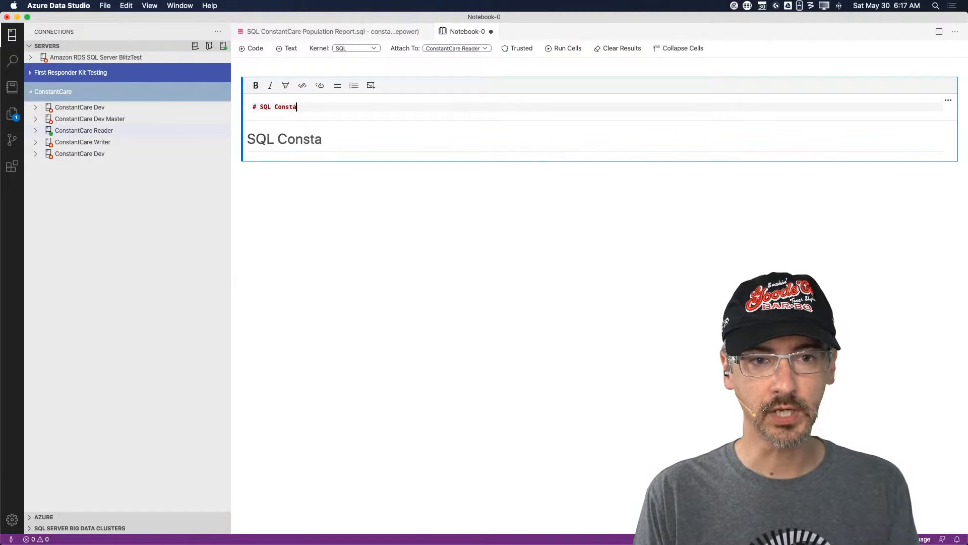
type("ntCare® ")
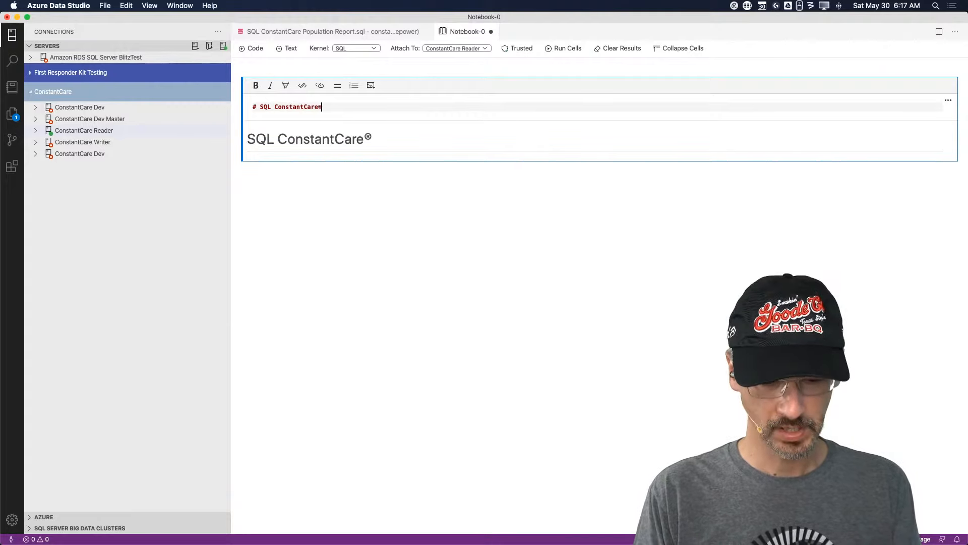
type("Popul")
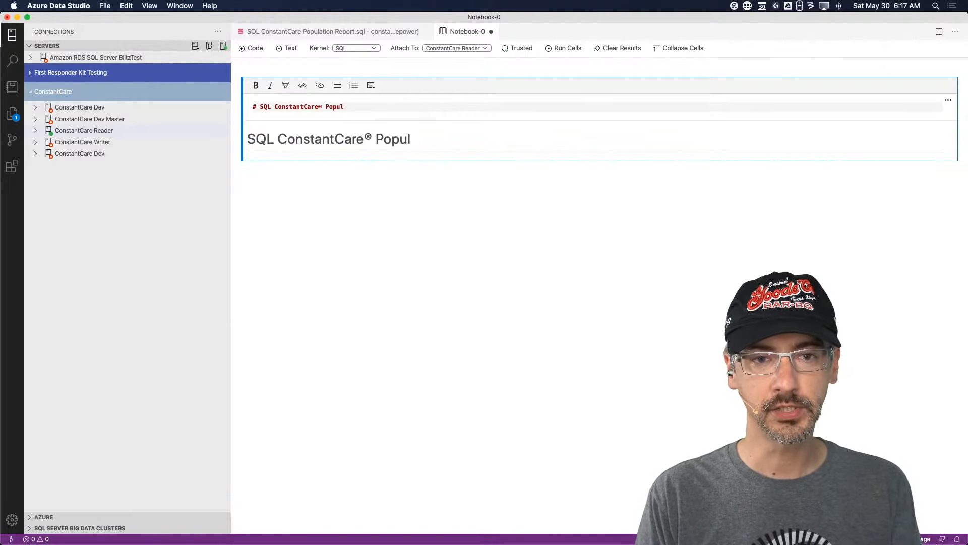
type("ation Report, Spring 2020")
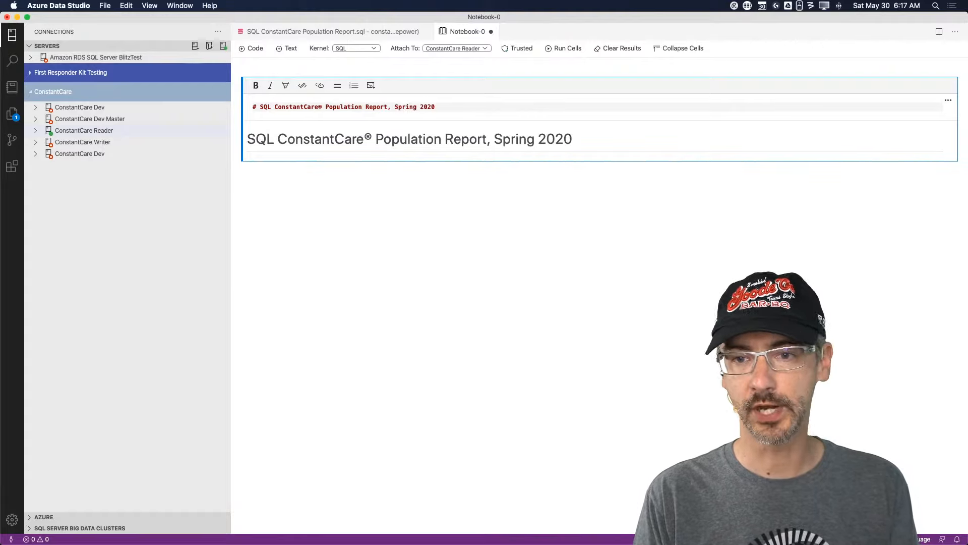
key("Return")
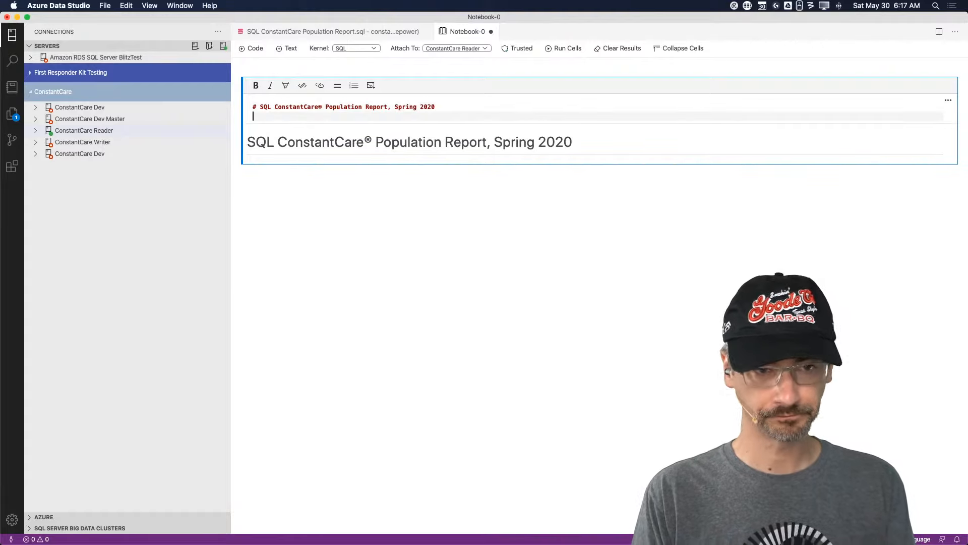
Add a byline under the heading with the date "May 30" and the author's full name, followed by a blank line
type("June")
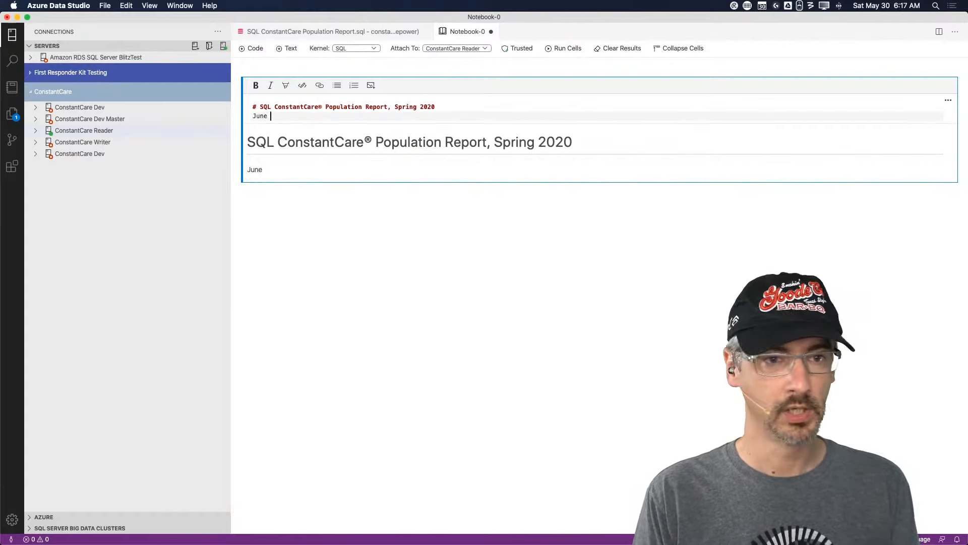
type("n")
key("BackSpace")
key("BackSpace")
type("May 3")
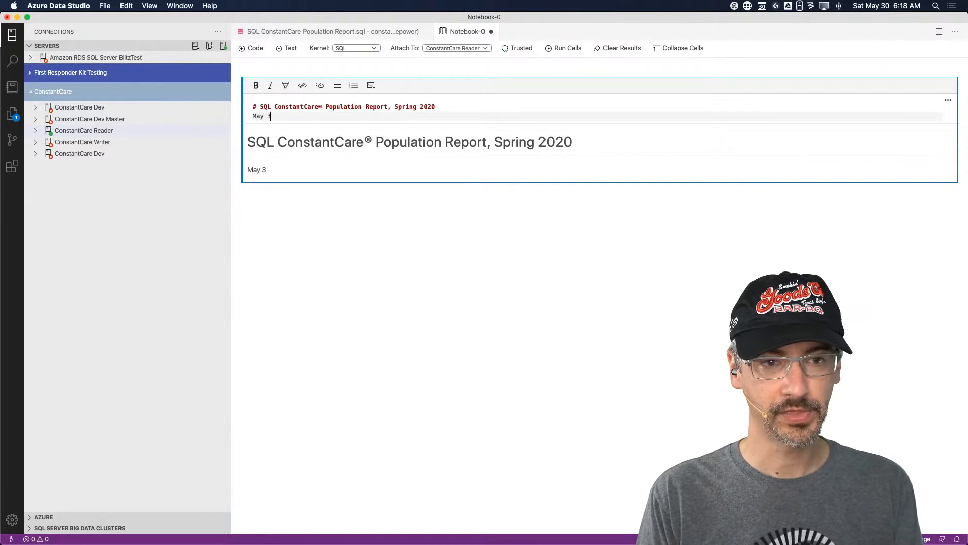
type("0, Brent Ozar")
key("Return")
key("Return")
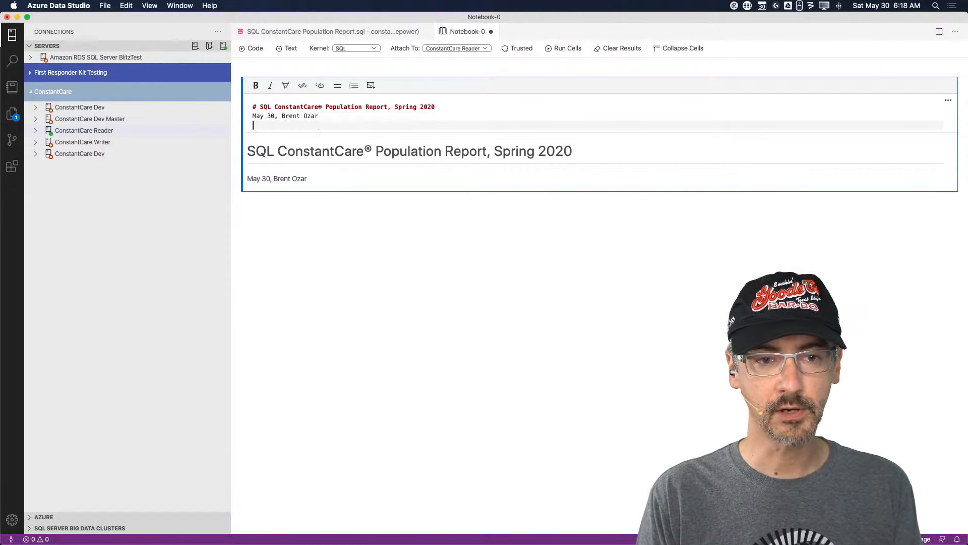
Write the intro paragraph "Every quarter, I put together a list of blah blah blah, Charlie Brown's parents"
type("Every ")
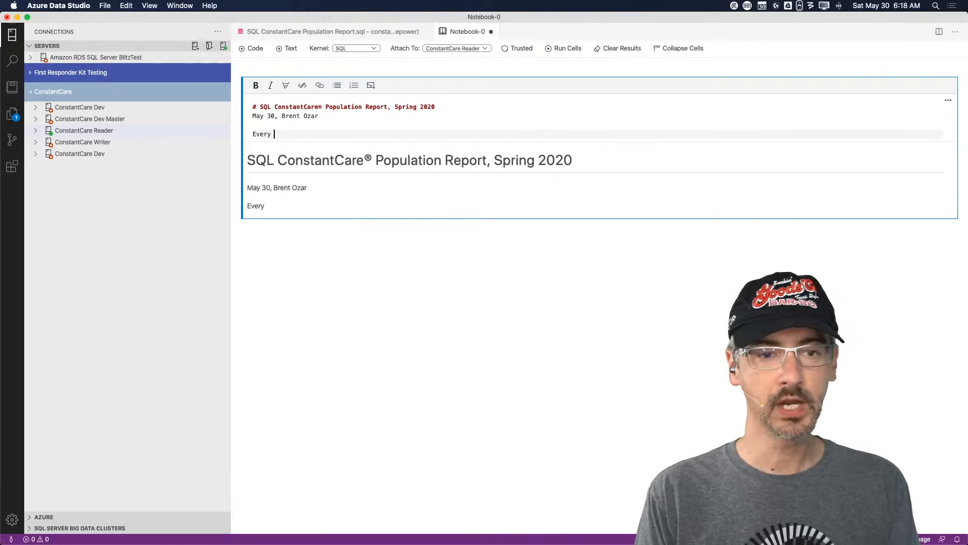
type("quarter, I put t")
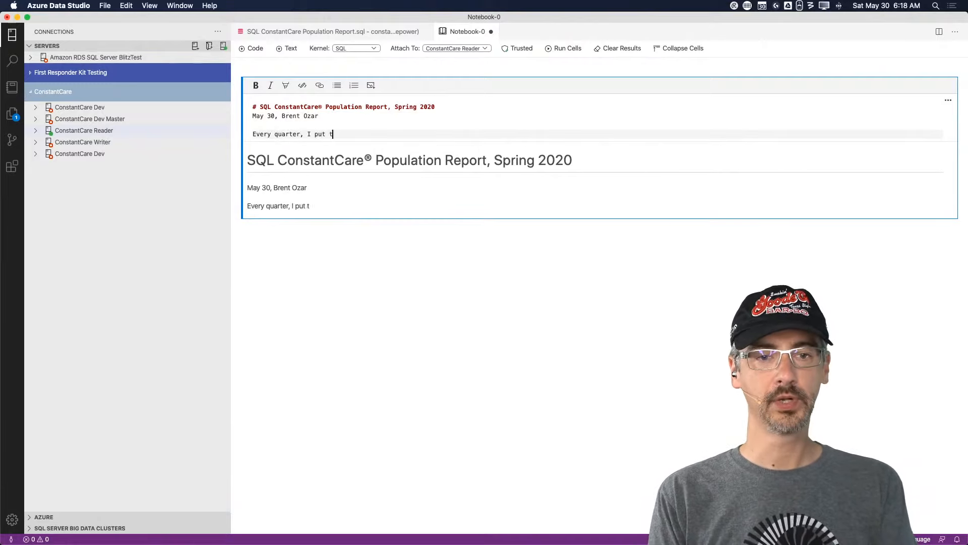
type("ogether a list of ")
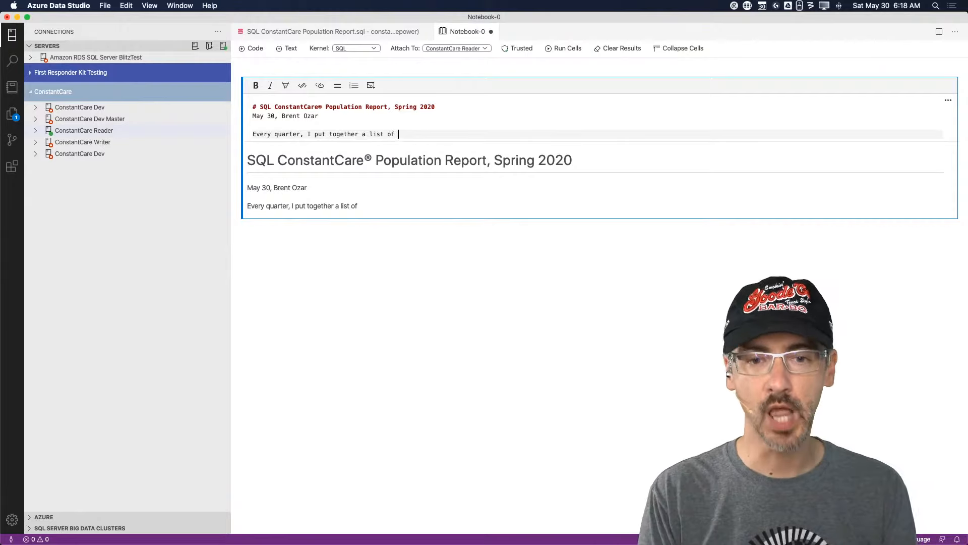
type("blah blah blah, CHarlie")
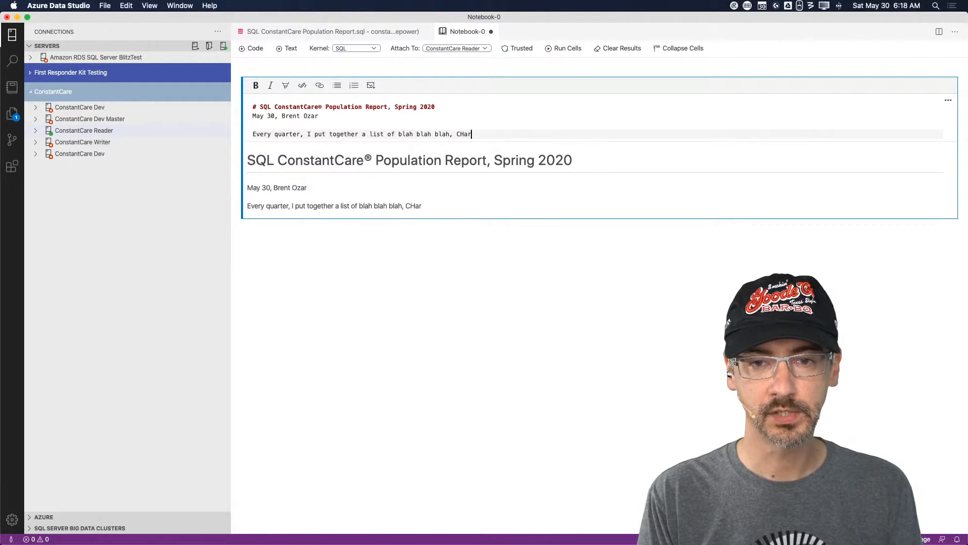
key("BackSpace")
key("BackSpace")
key("BackSpace")
type("harlie ")
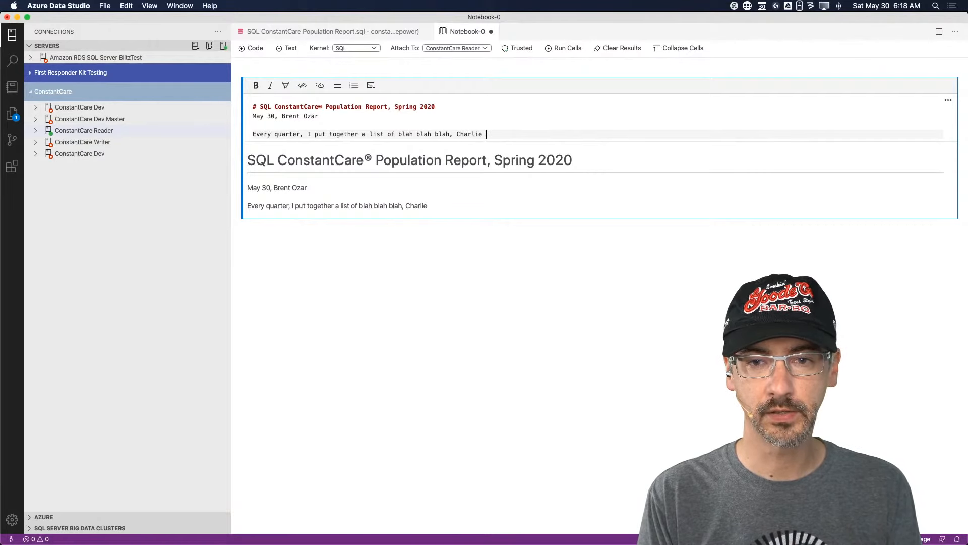
type("Brown's parents")
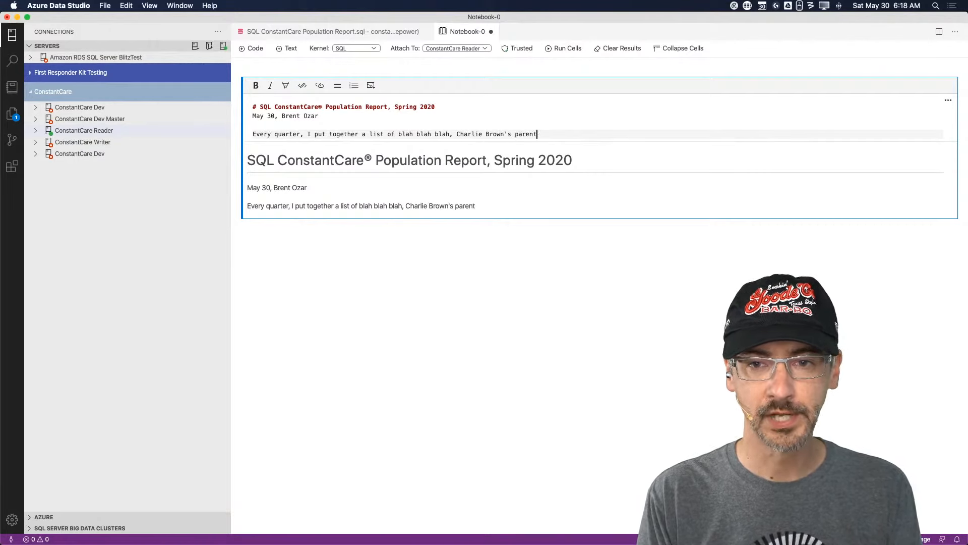
key("Return")
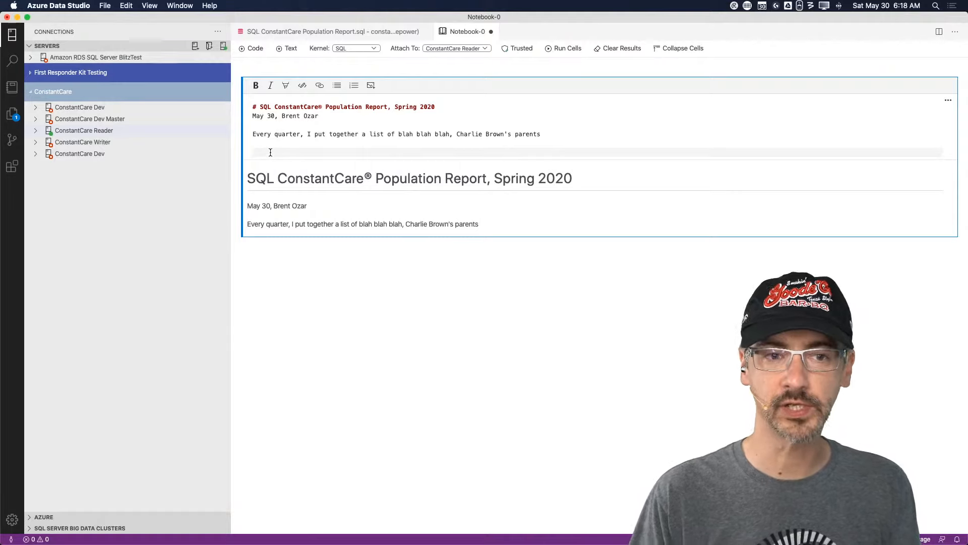
Add a Markdown bullet list with the items "This is a big deal" and "This is also a big deal"
type("* T")
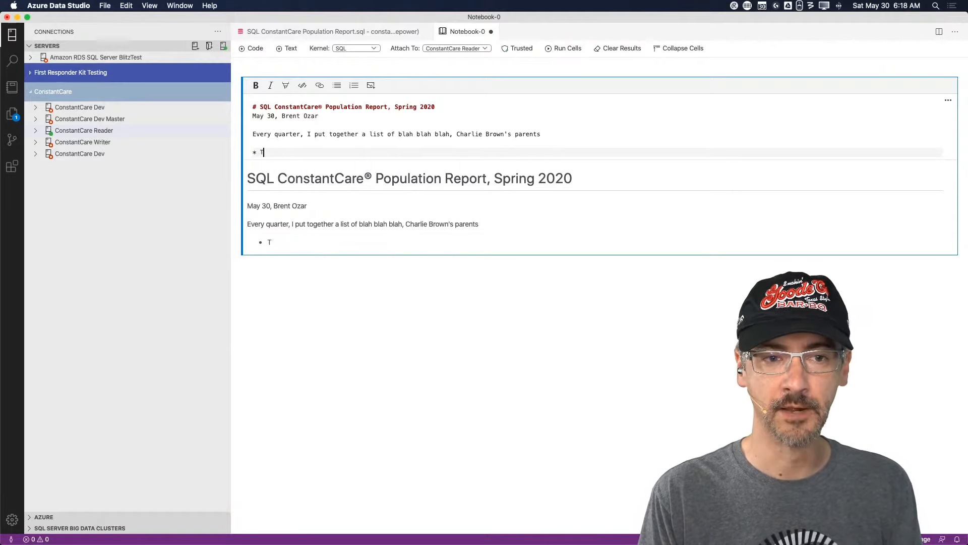
type("his is a big deal")
key("Return")
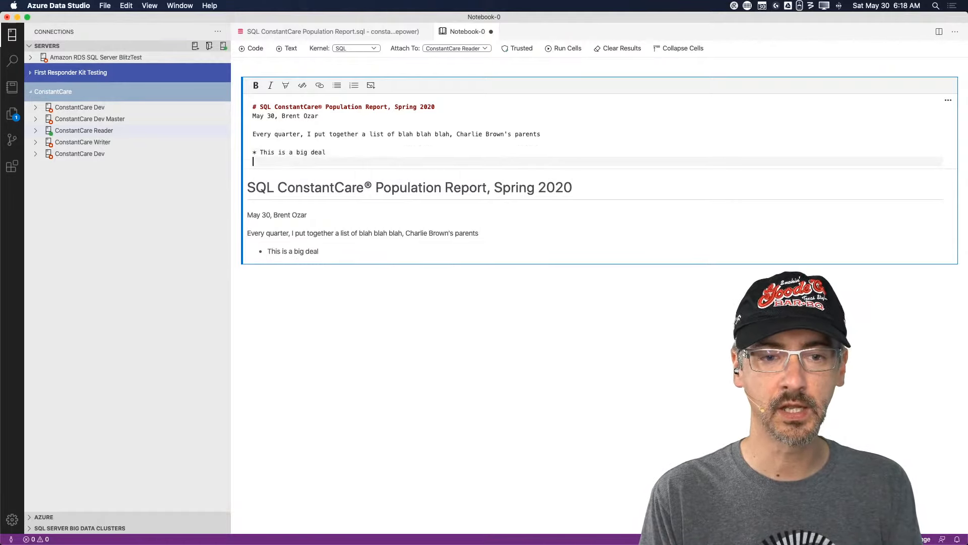
type("* This is also a bi")
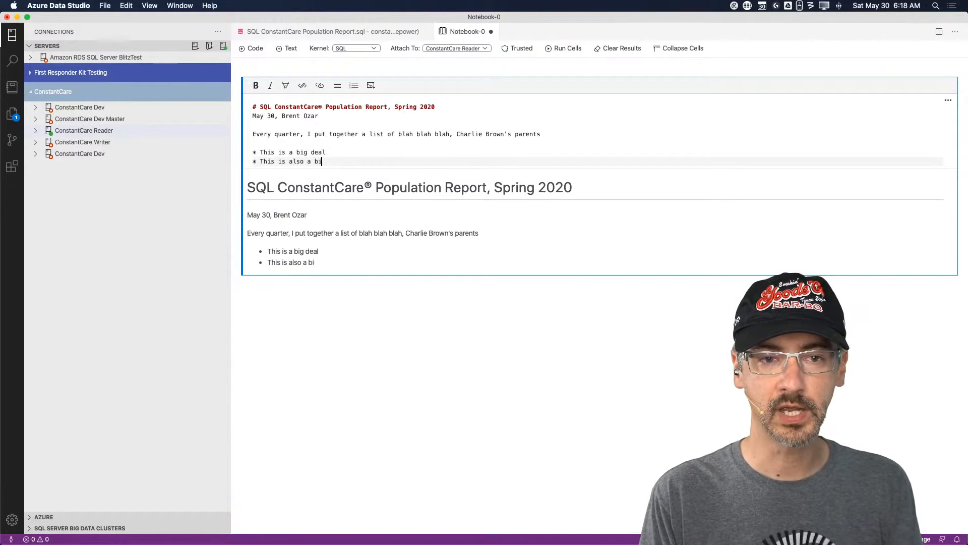
type("g deal")
key("Return")
Add the plain paragraph "This is not." below the bullet list, separated by a blank line
type("This")
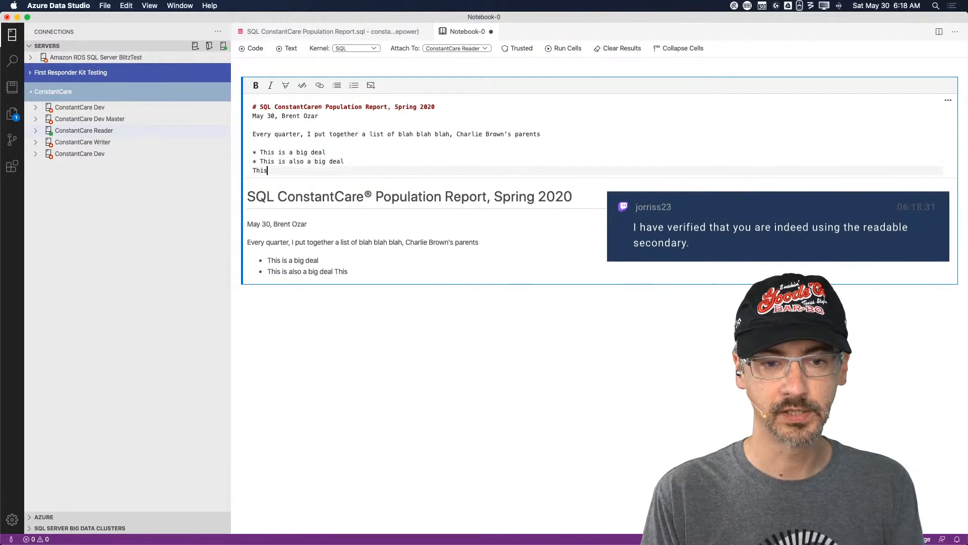
key("BackSpace")
key("BackSpace")
key("BackSpace")
key("BackSpace")
key("Return")
type("This is no")
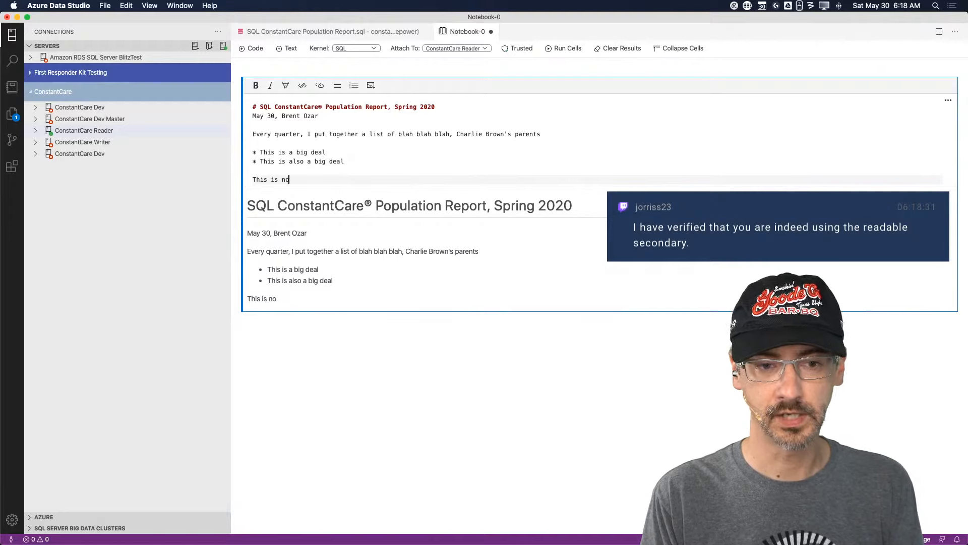
type("t.")
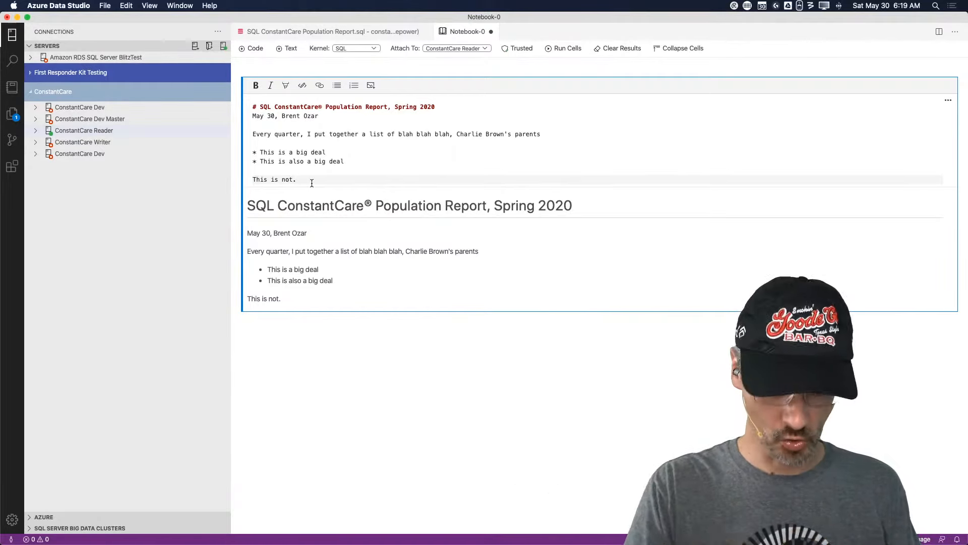
Switch to Chrome and examine the version popularity section and its charts in the Winter 2020 population report
key("super+Tab")
key("super+Tab")
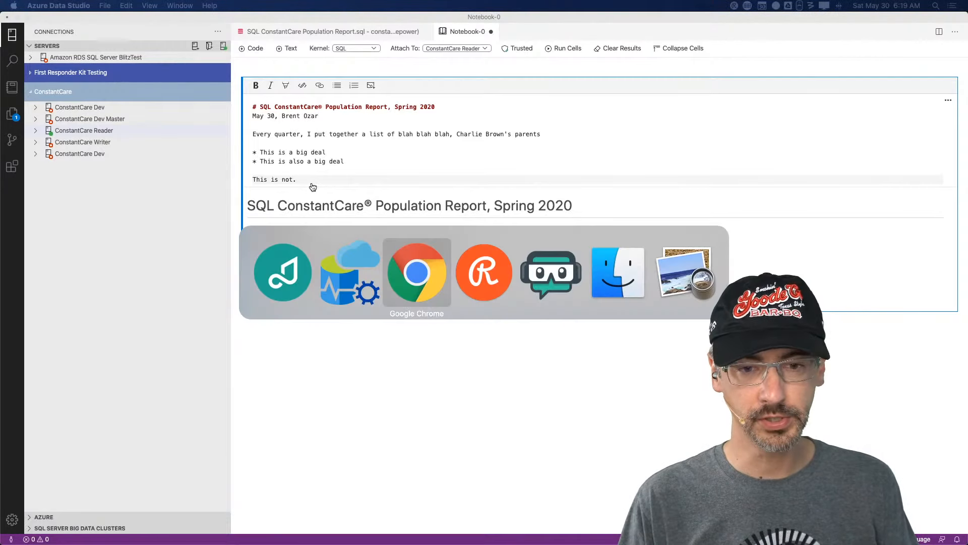
scroll(168, 166, "down", 5)
scroll(169, 170, "up", 3)
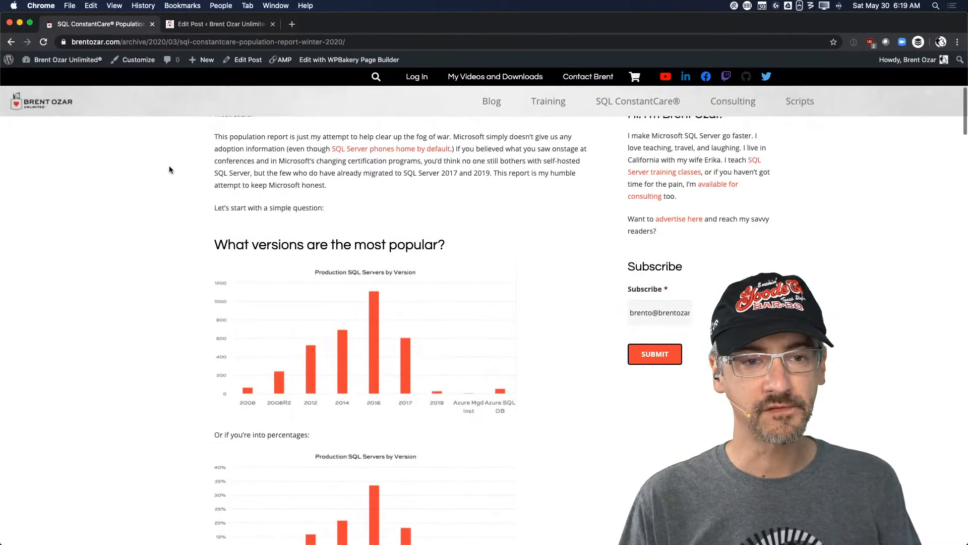
scroll(169, 169, "down", 2)
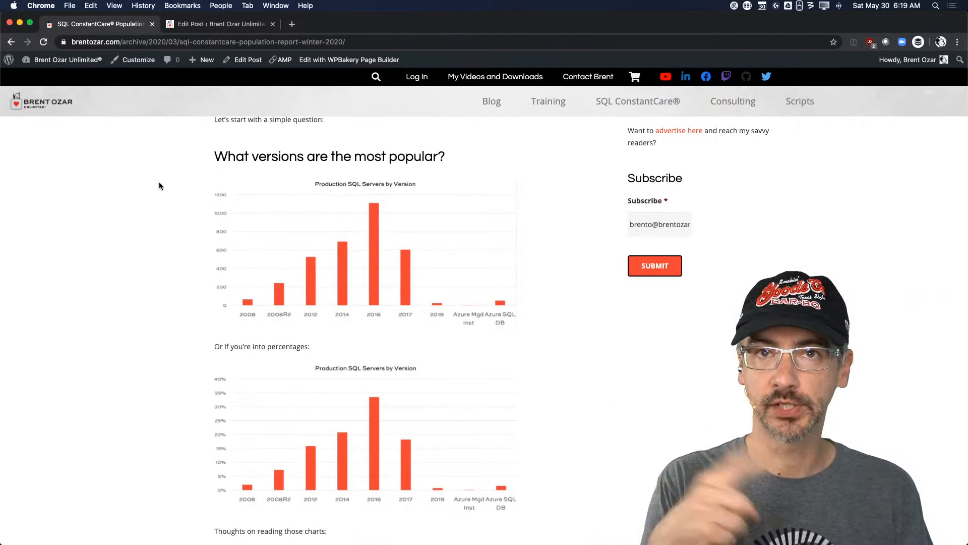
Switch to the Azure Data Studio notebook and add the second-level Markdown heading "What Versions are the Most Popular?" below "This is not.", then leave the text cell
key("super+Tab")
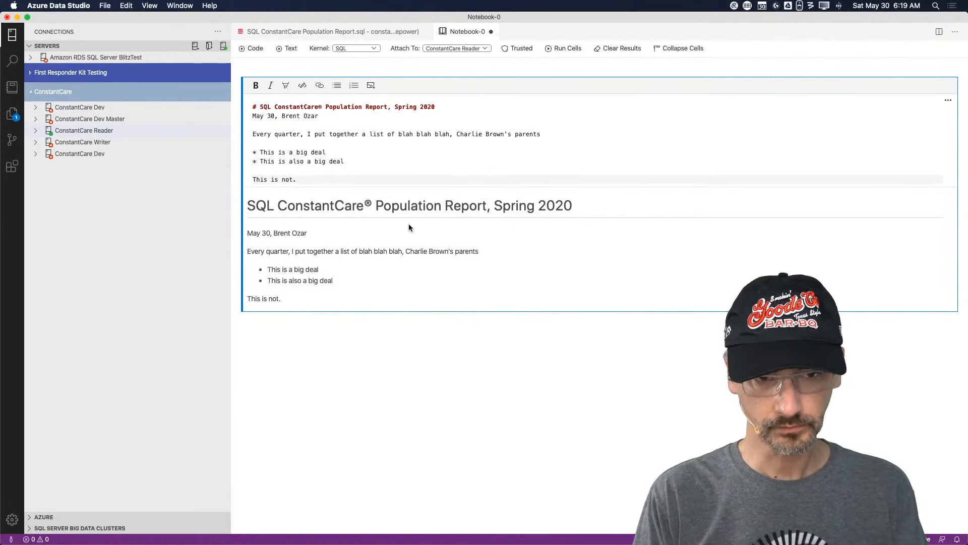
key("Return")
key("Return")
type("## What Ve")
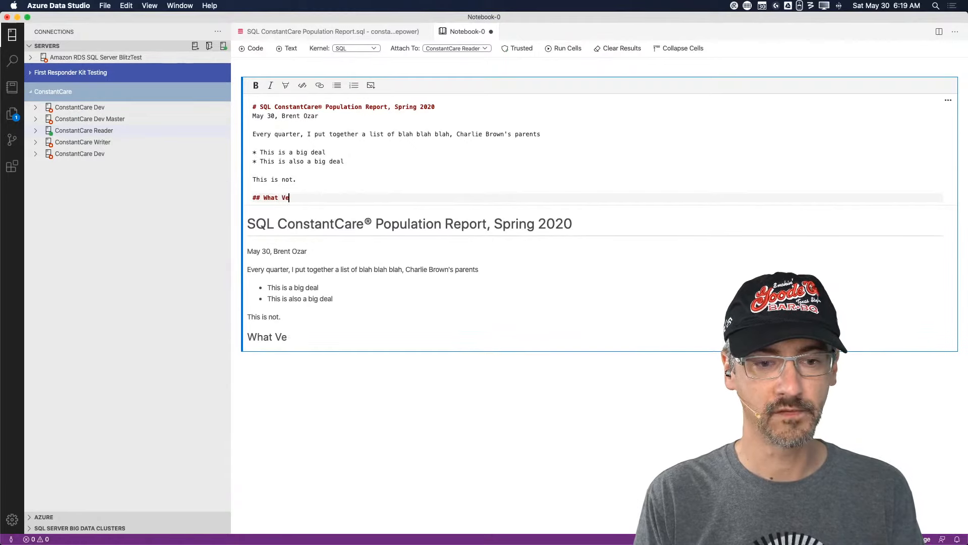
type("rsions are the Most Pou")
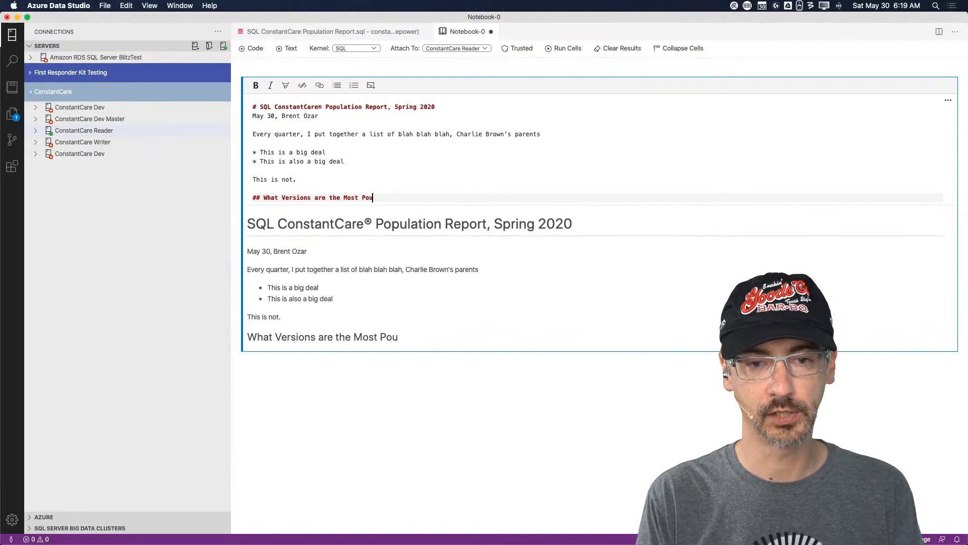
key("BackSpace")
type("pular?")
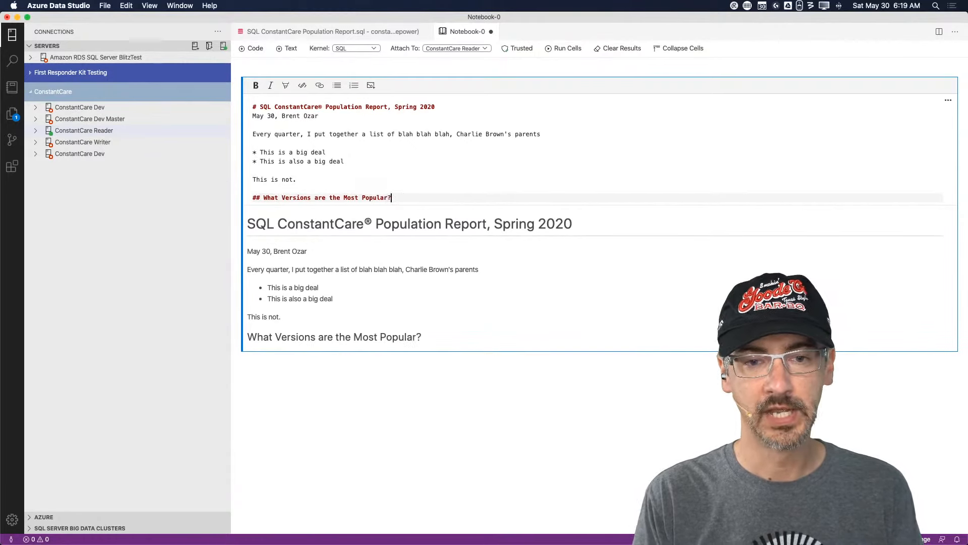
left_click_drag(260, 198, 248, 202)
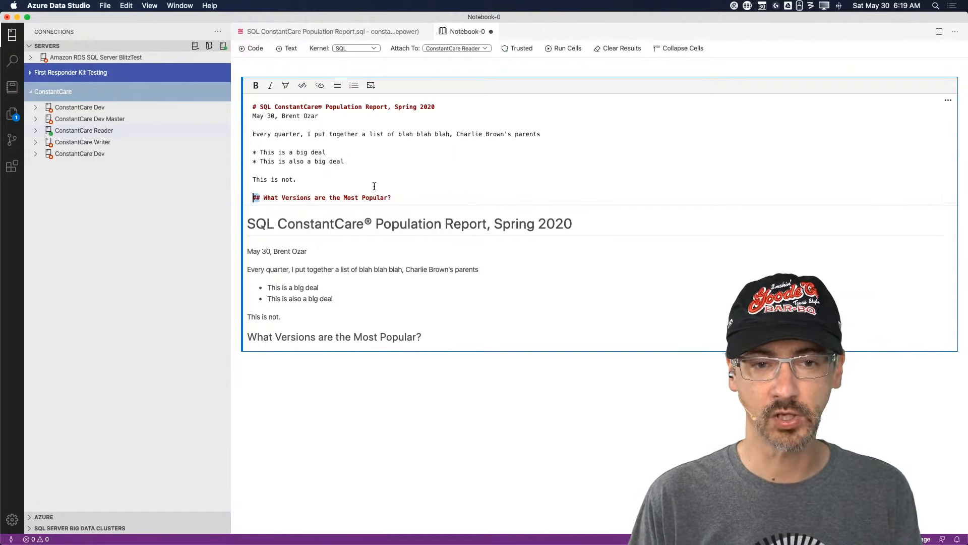
left_click(452, 424)
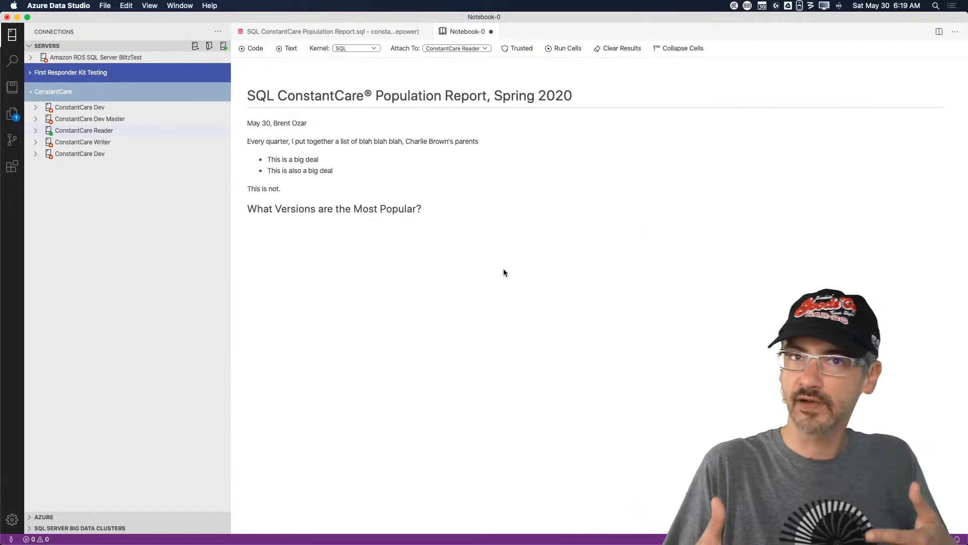
Insert an empty code cell directly below the "What Versions are the Most Popular?" heading
mouse_move(475, 229)
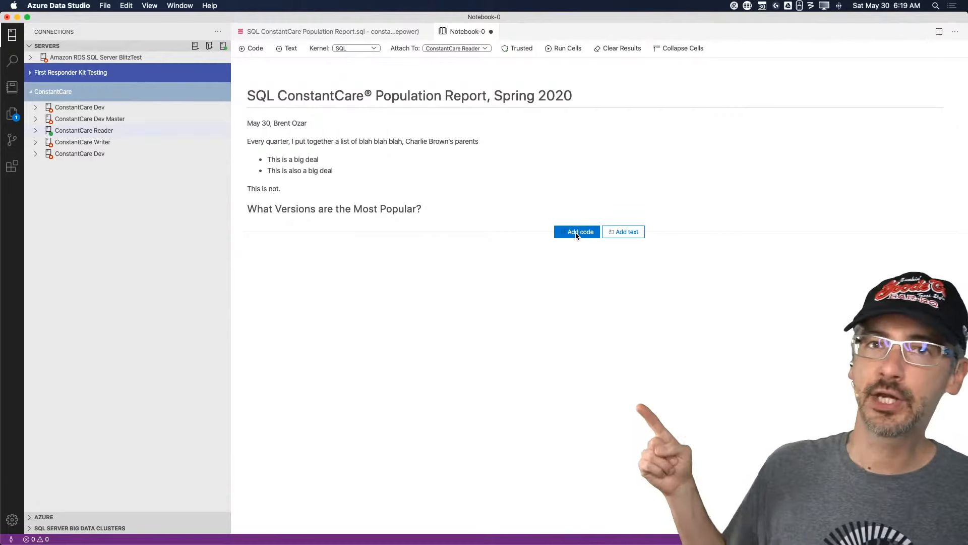
left_click(577, 233)
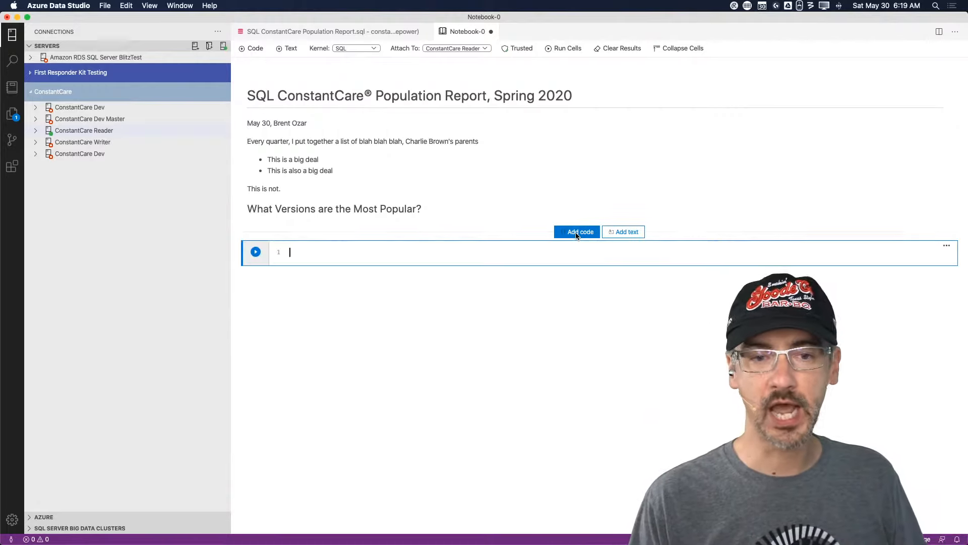
left_click(312, 258)
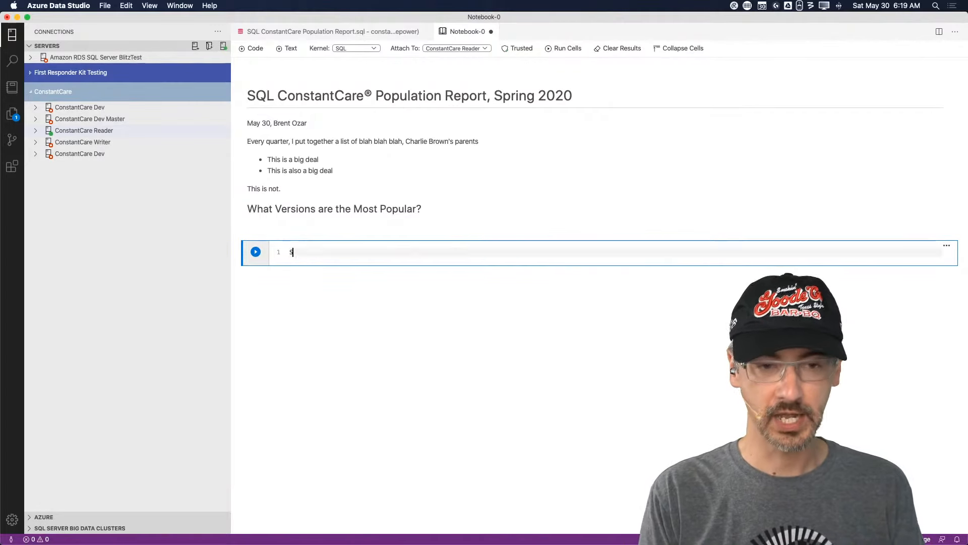
Write the test query SELECT * FROM sys_dm_os_memory_nodes LIMIT 100; in the new code cell
type("SELECT * FROM collection_rule")
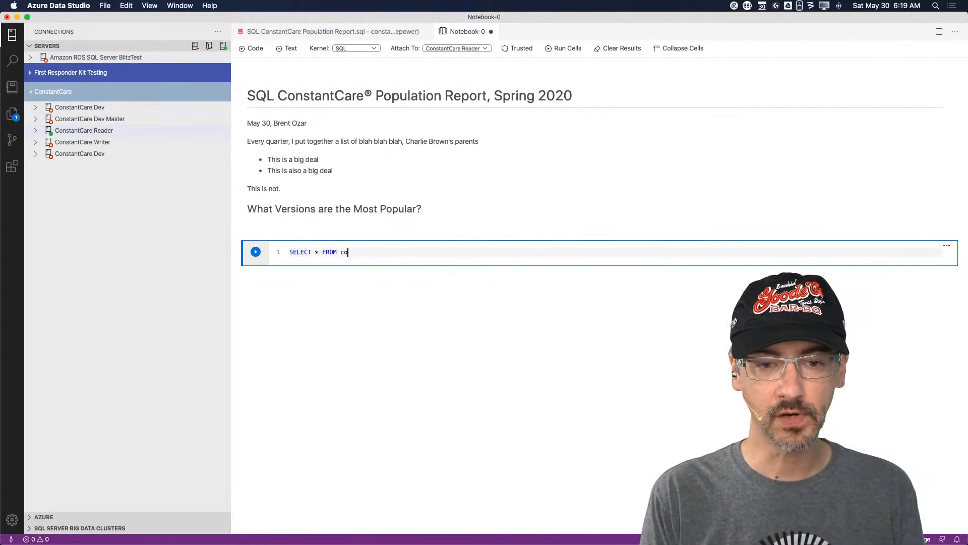
key("BackSpace")
key("BackSpace")
key("BackSpace")
key("BackSpace")
key("BackSpace")
key("BackSpace")
key("BackSpace")
key("BackSpace")
key("BackSpace")
key("BackSpace")
key("BackSpace")
key("BackSpace")
key("BackSpace")
key("BackSpace")
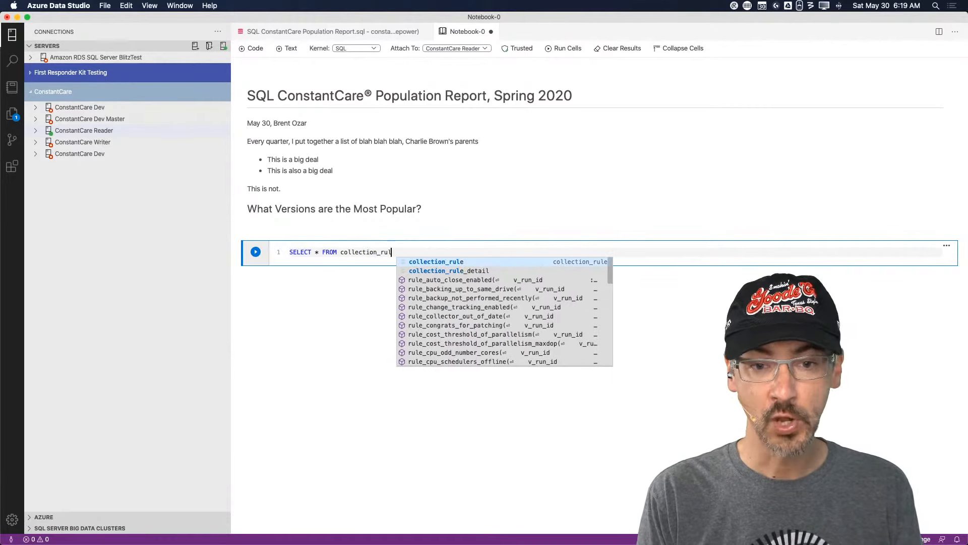
key("BackSpace")
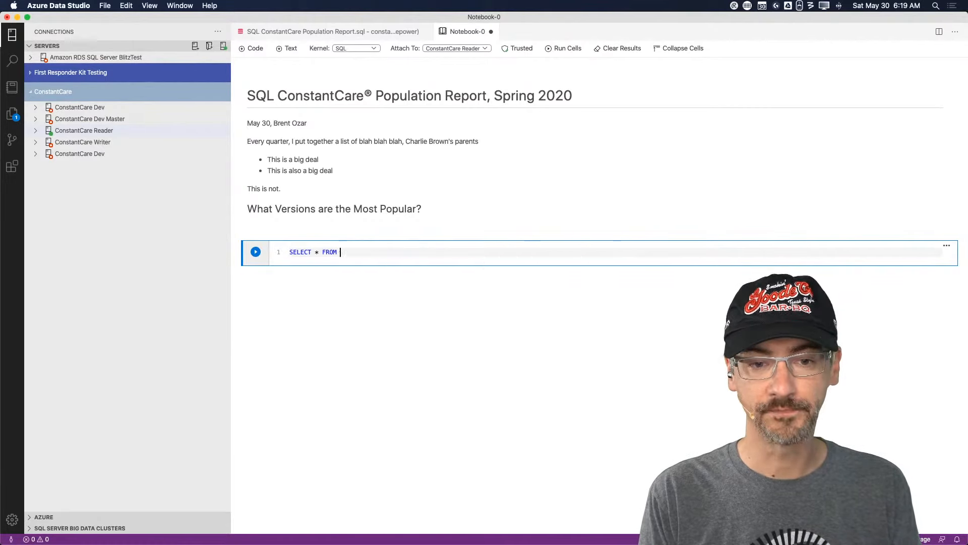
type("sys_dm_o")
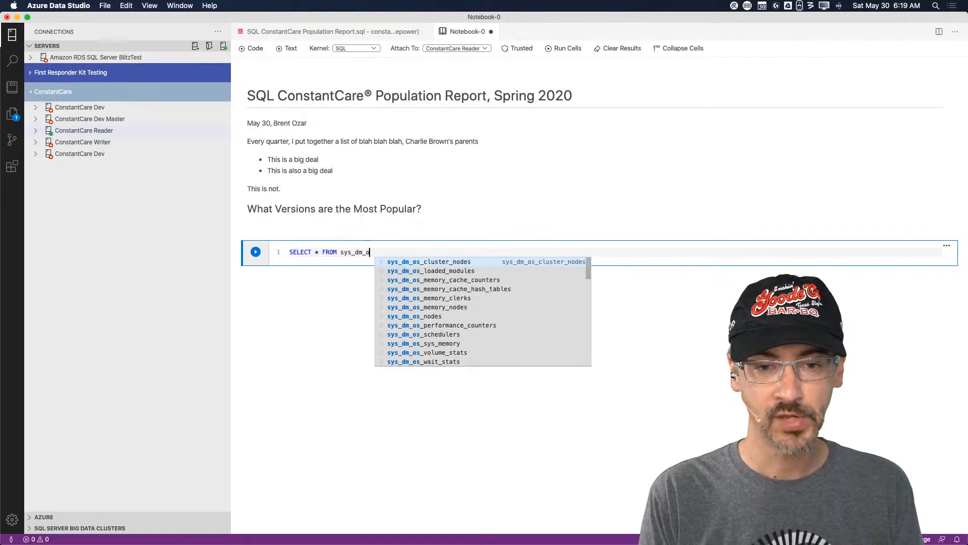
type("s_memory_nodes")
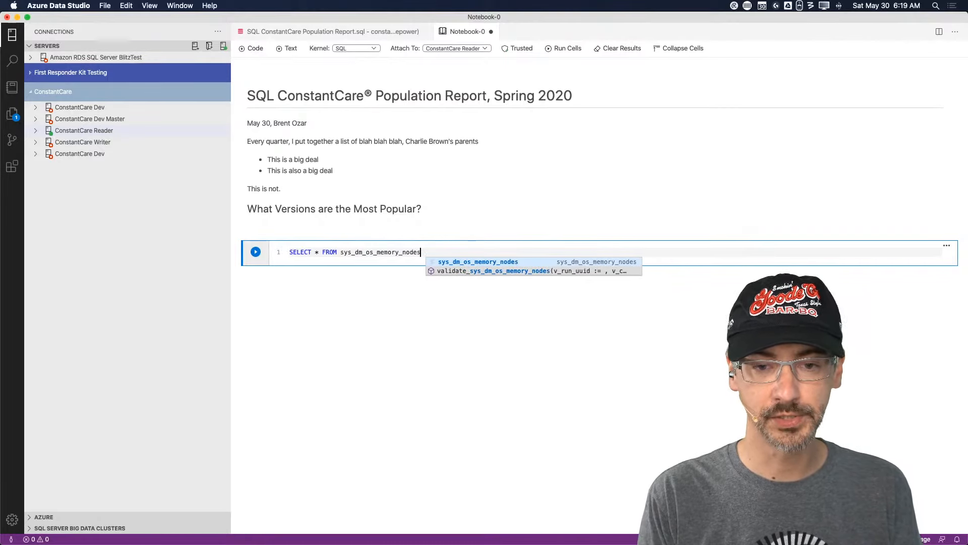
type(" LIMIT 100;")
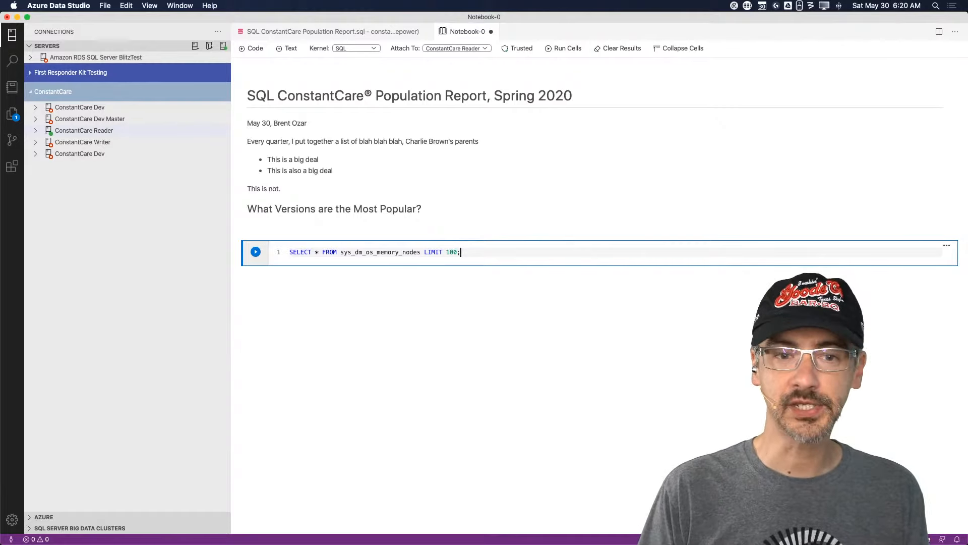
Run the sys_dm_os_memory_nodes query cell and look over its result grid beneath the report text
left_click_drag(481, 251, 253, 253)
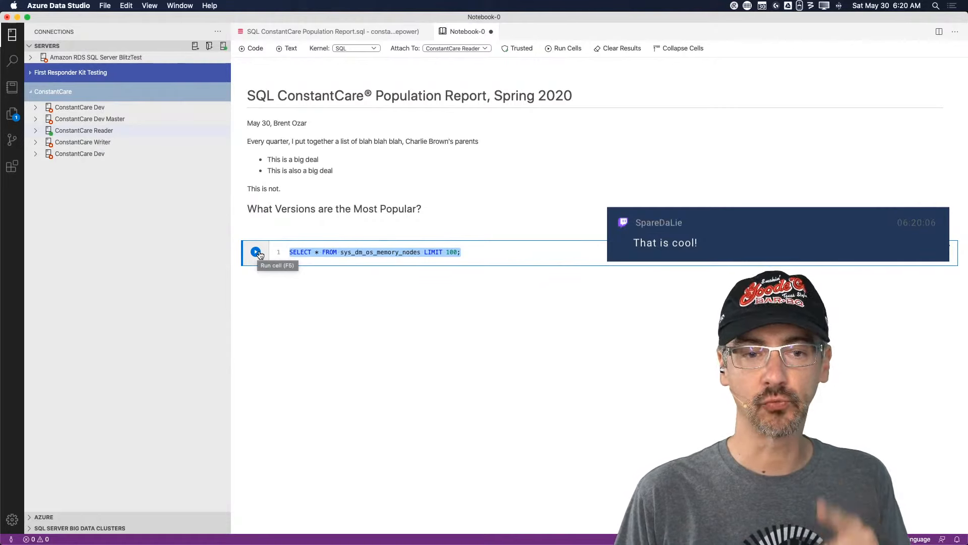
left_click(258, 253)
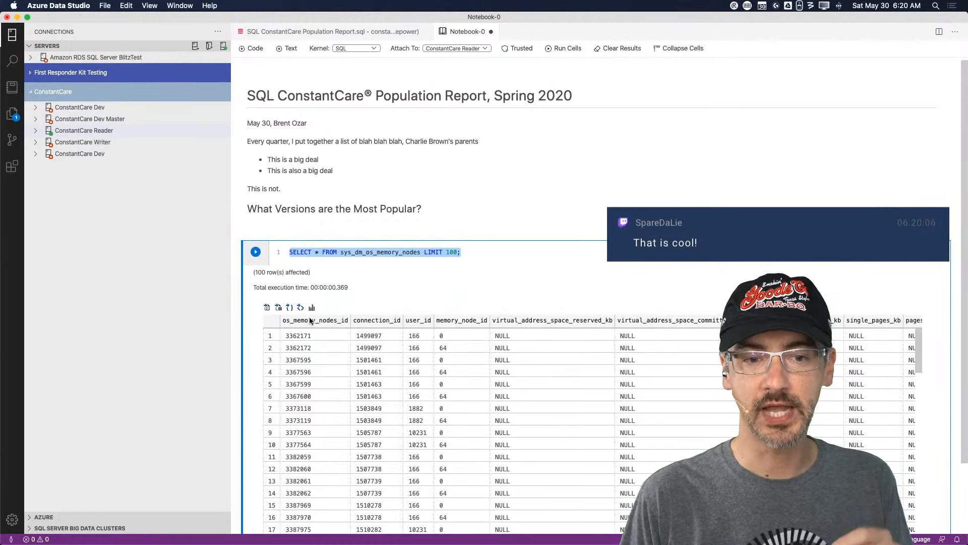
scroll(365, 337, "down", 5)
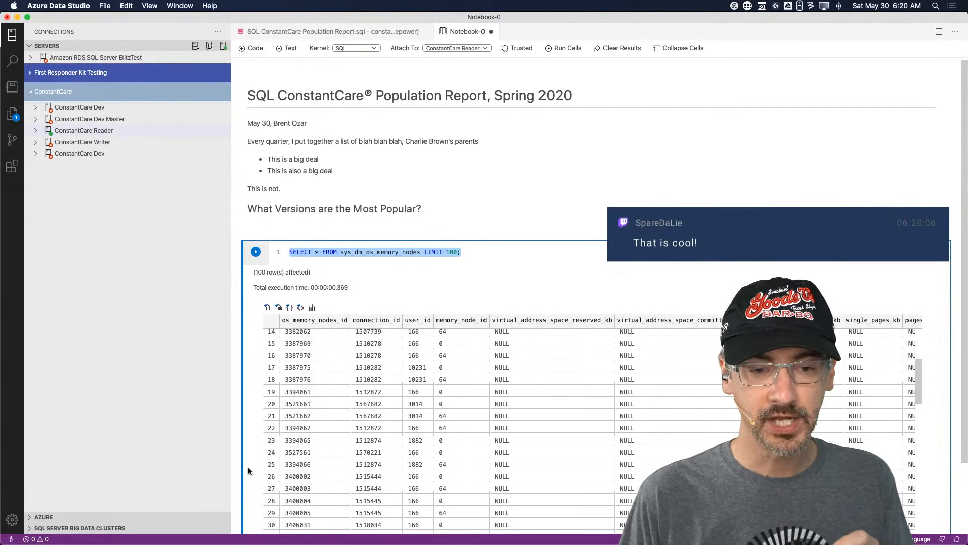
scroll(247, 466, "down", 3)
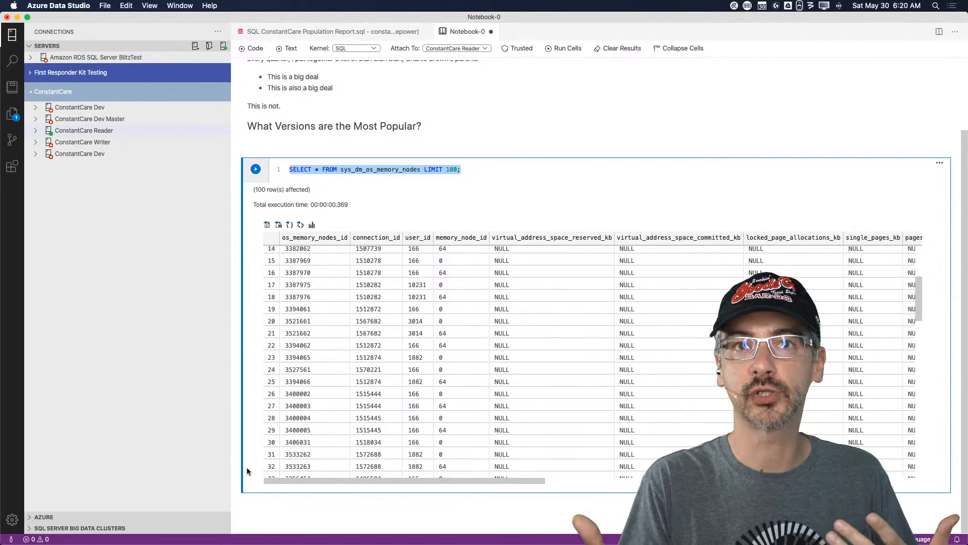
left_click(529, 112)
left_click(235, 183)
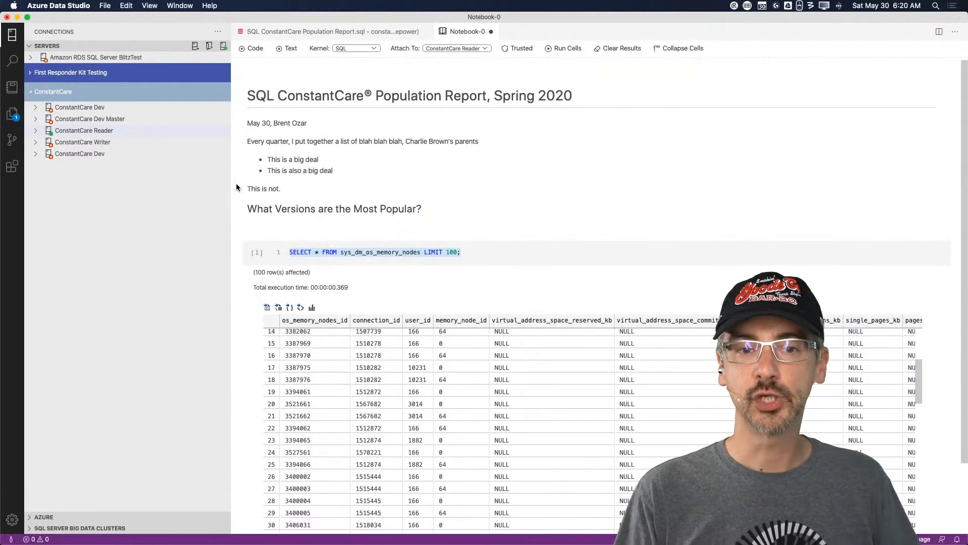
scroll(234, 364, "down", 3)
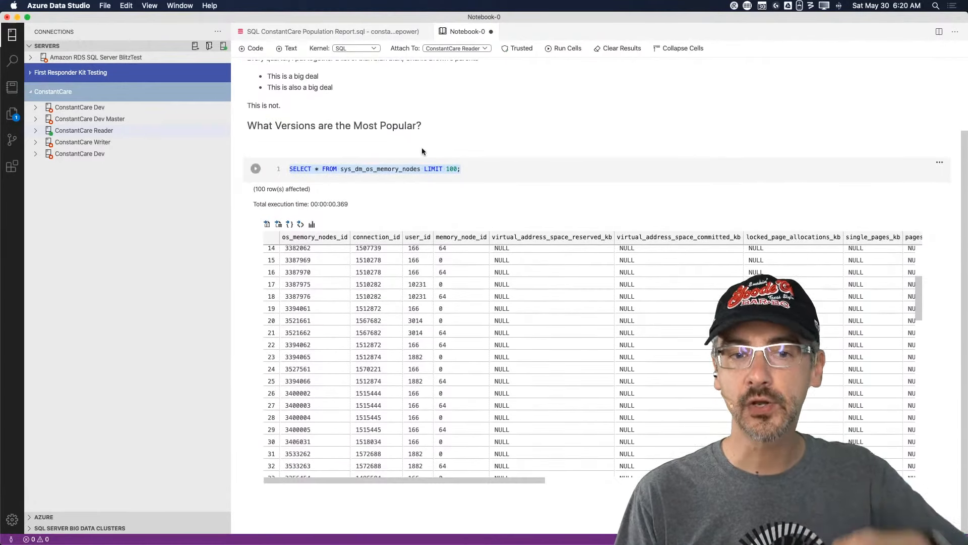
left_click(379, 172)
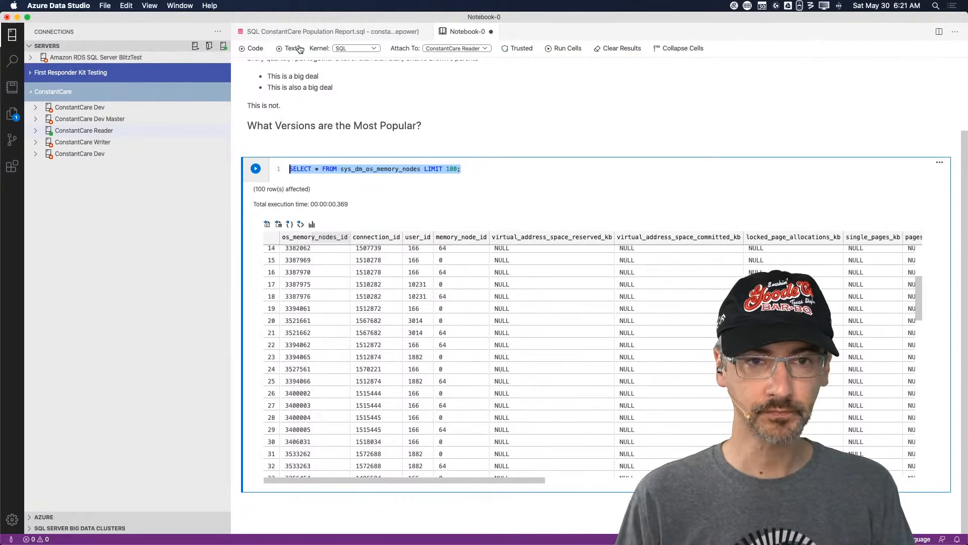
Open SQL ConstantCare Population Report.sql and examine the product_version_major and product_version_minor columns in its results
left_click(349, 34)
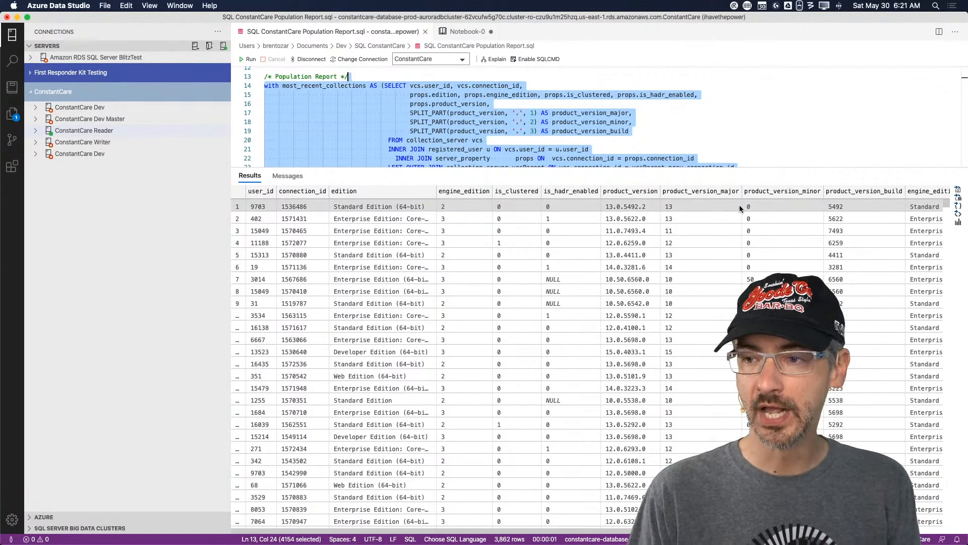
left_click(710, 195)
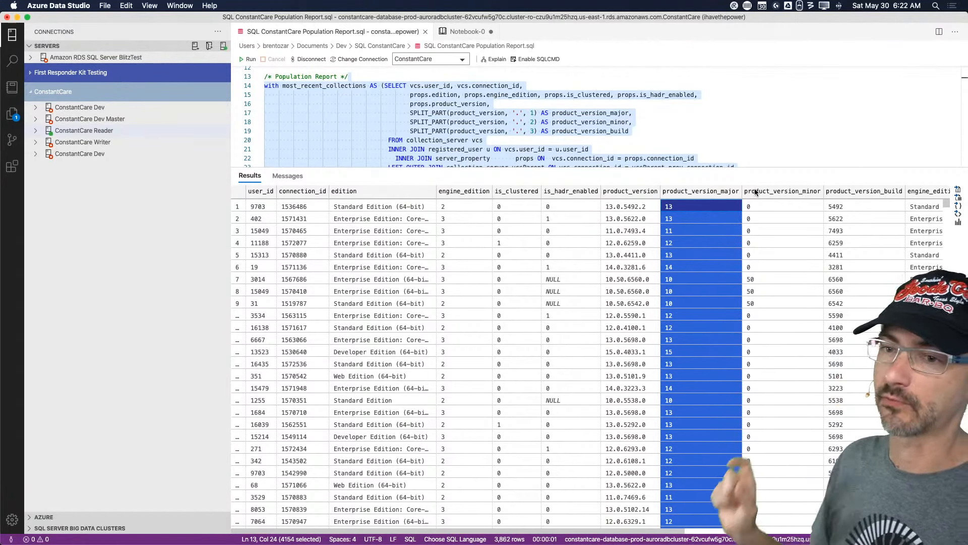
left_click(755, 192)
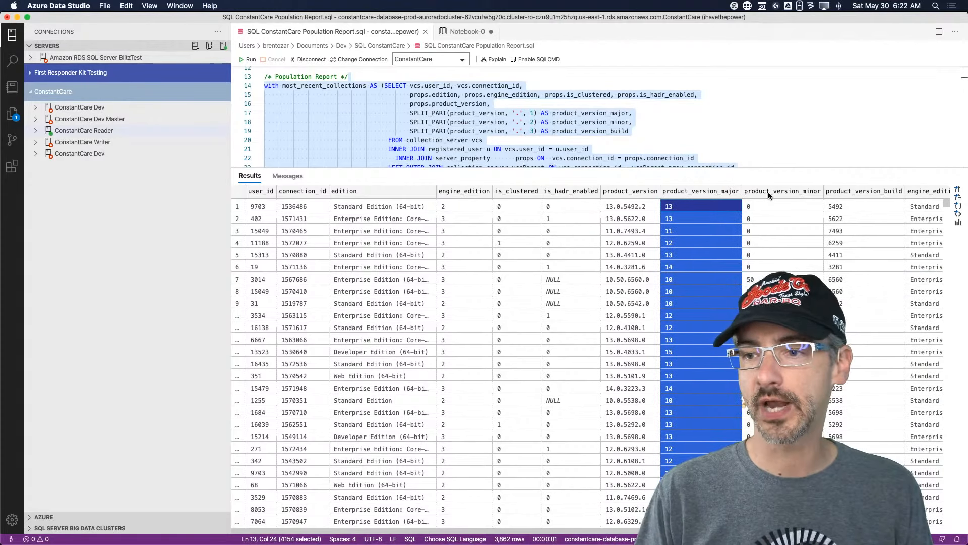
Hide the query results and copy the inner SELECT of the most_recent_collections CTE, without its enclosing parentheses
left_click(432, 103)
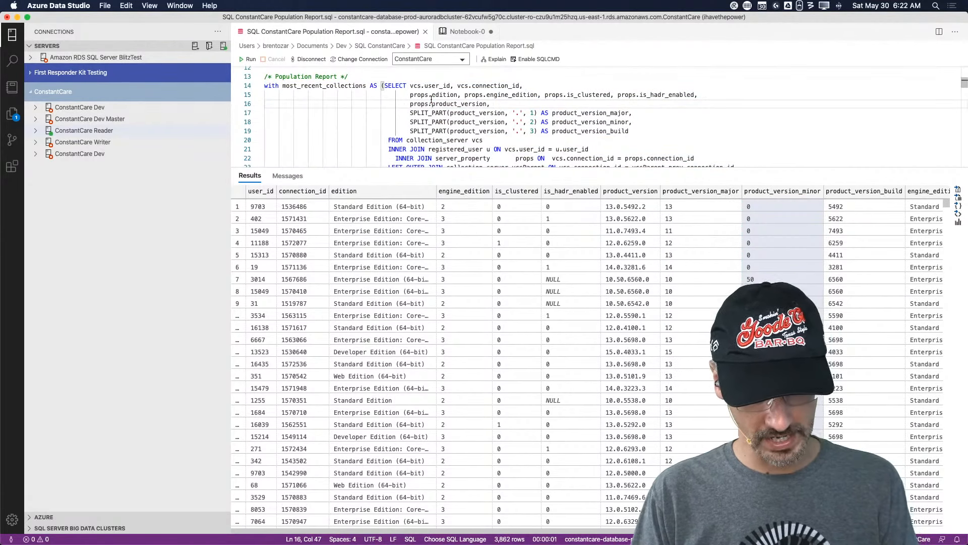
key("super+shift+r")
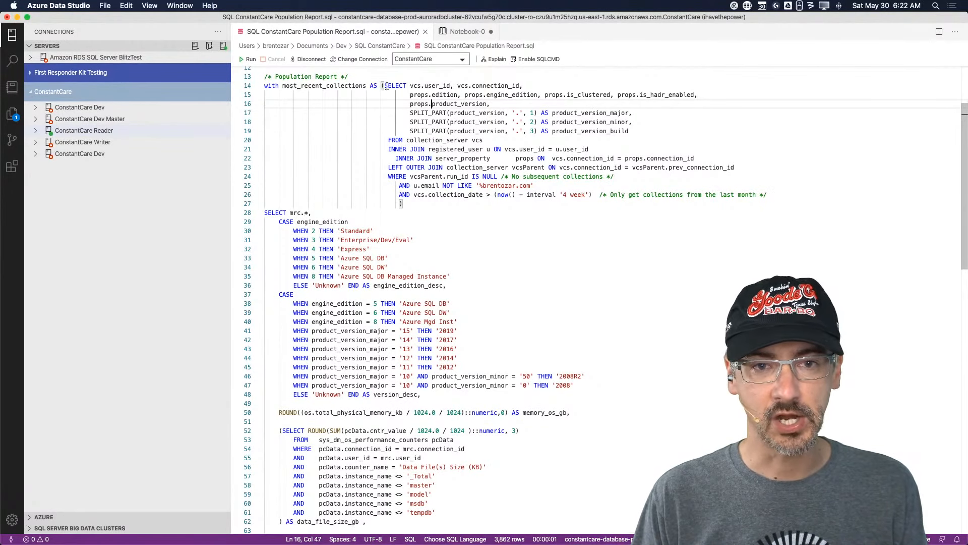
left_click_drag(384, 86, 621, 206)
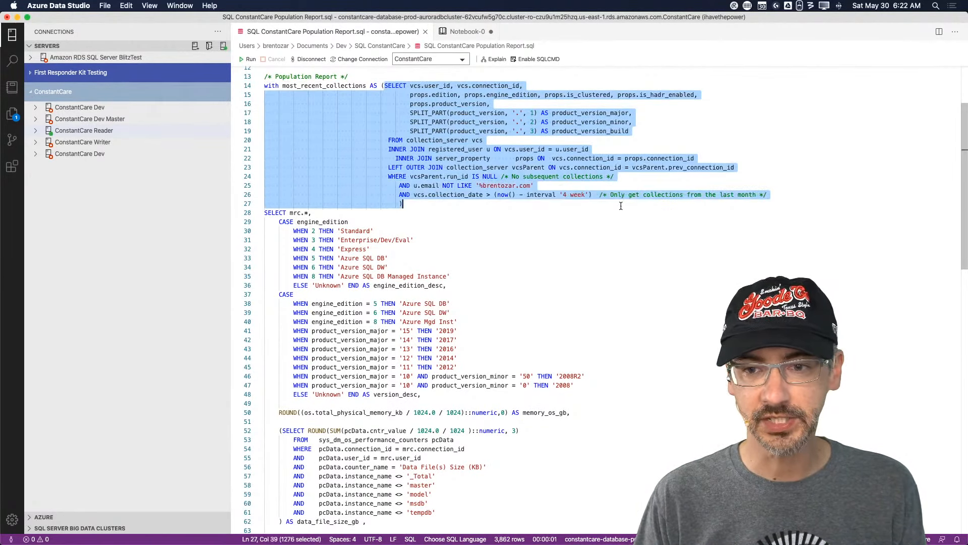
left_click_drag(740, 201, 795, 191)
key("super+c")
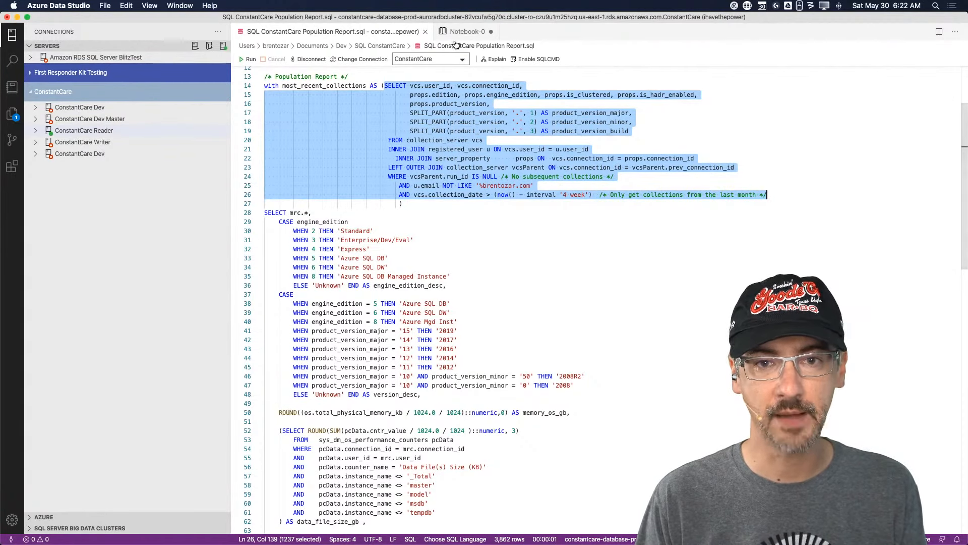
Return to Notebook-0, hide the Connections sidebar, and replace the code cell's query with the copied SELECT
left_click(443, 32)
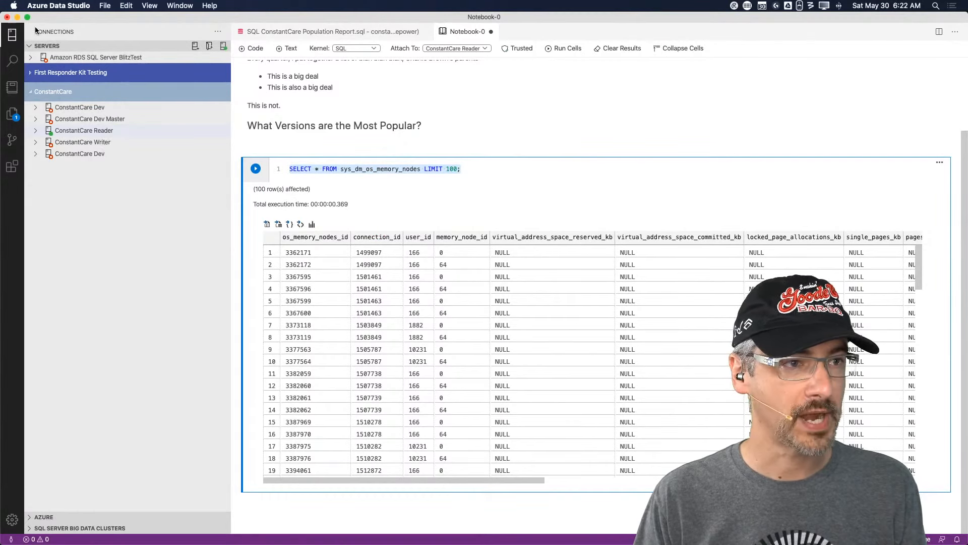
left_click(17, 37)
left_click(281, 168)
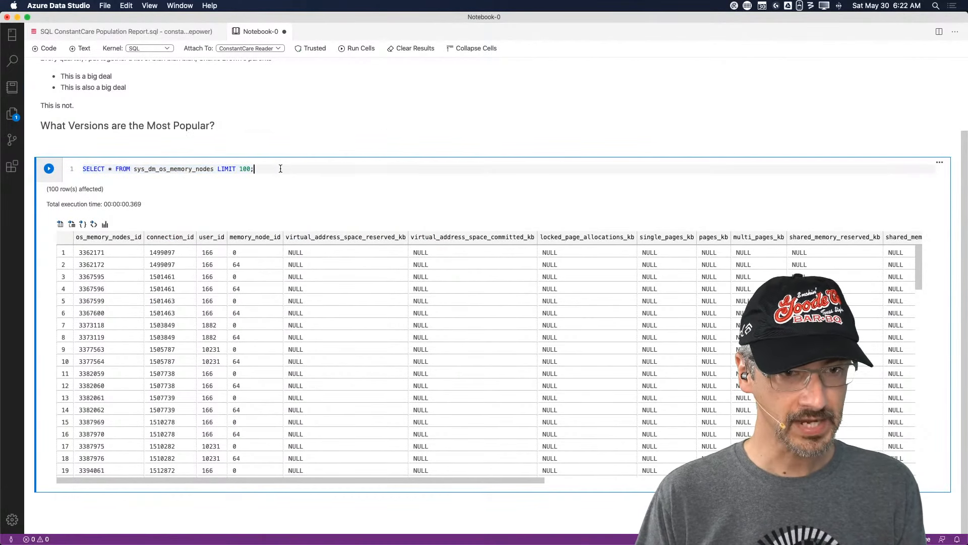
key("super+a")
key("super+v")
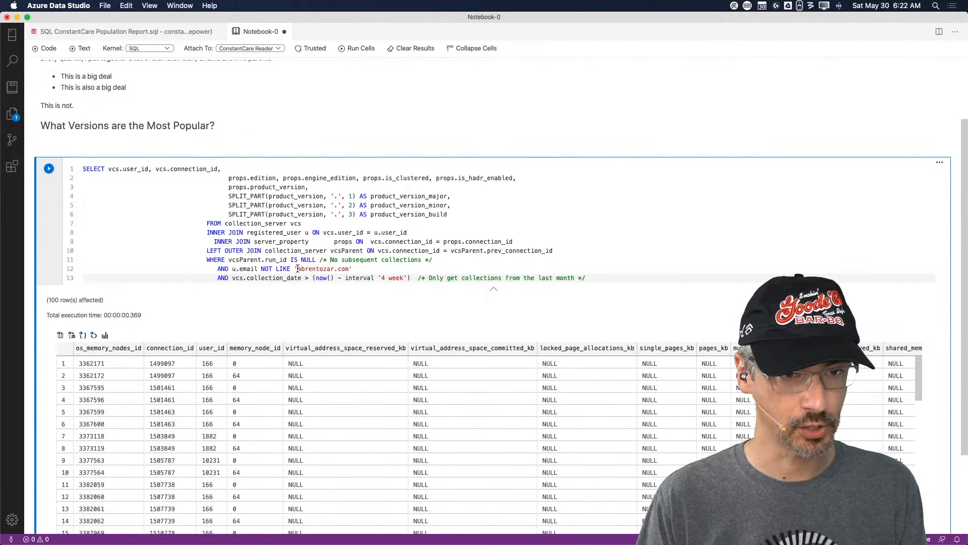
Outdent the pasted query's lines after the first until FROM, the joins and WHERE align with SELECT
left_click_drag(244, 168, 586, 278)
key("shift+Tab")
key("shift+Tab")
key("shift+Tab")
key("shift+Tab")
key("shift+Tab")
key("shift+Tab")
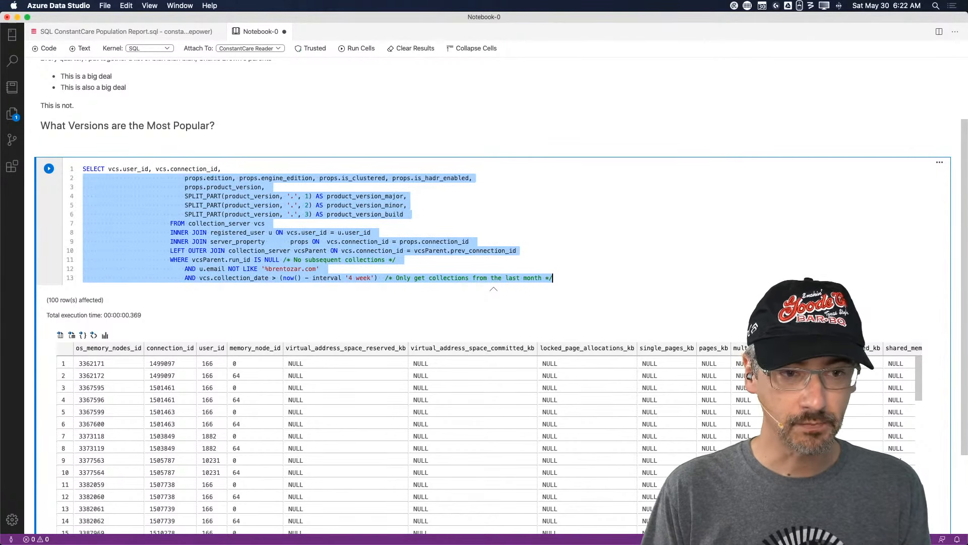
key("shift+Tab")
key("shift+Tab")
key("shift+Tab")
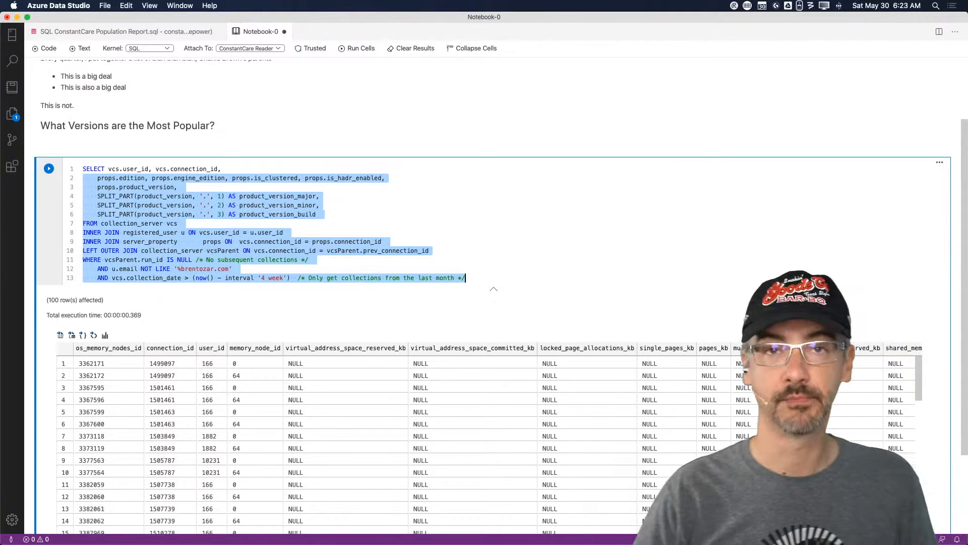
left_click(206, 185)
scroll(210, 237, "down", 3)
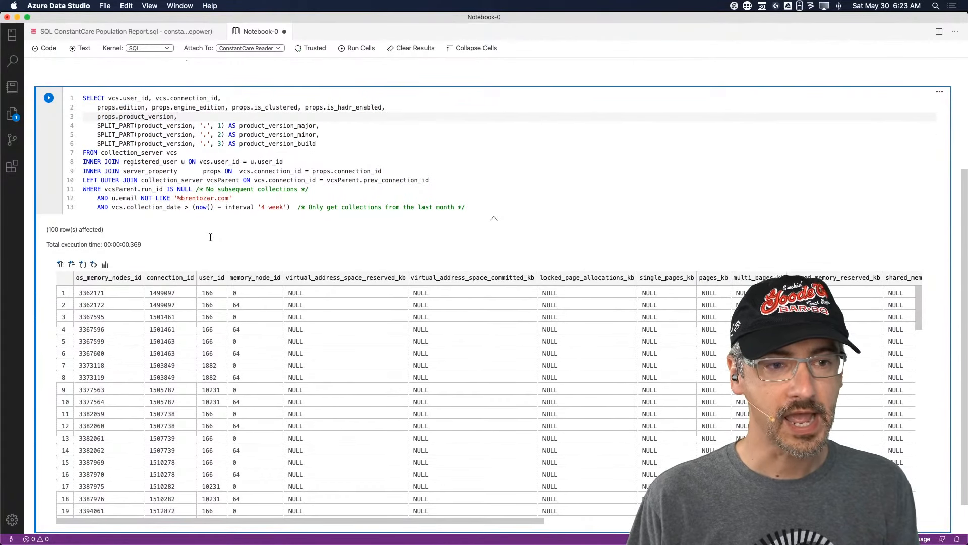
End the code cell's query with a semicolon on its own line and run it to review the output columns
left_click(472, 208)
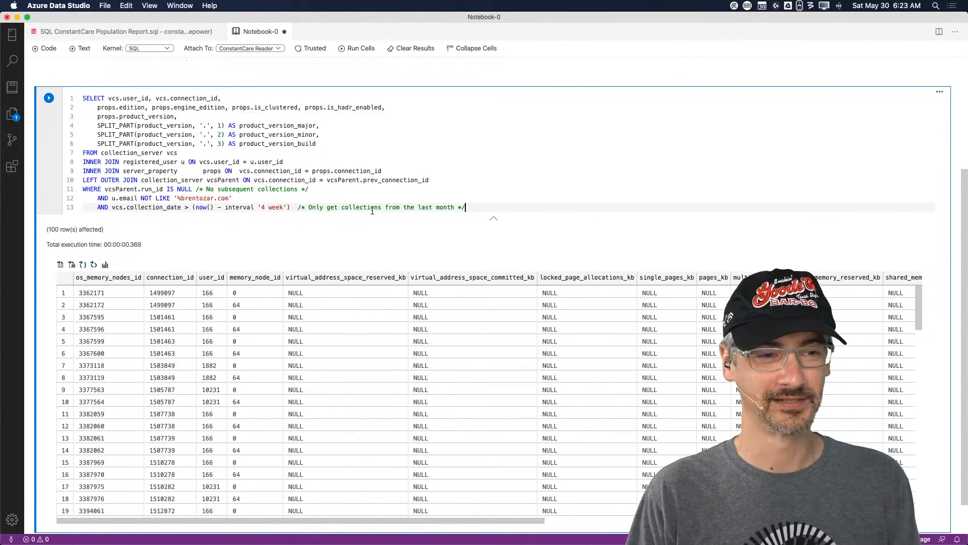
key("Return")
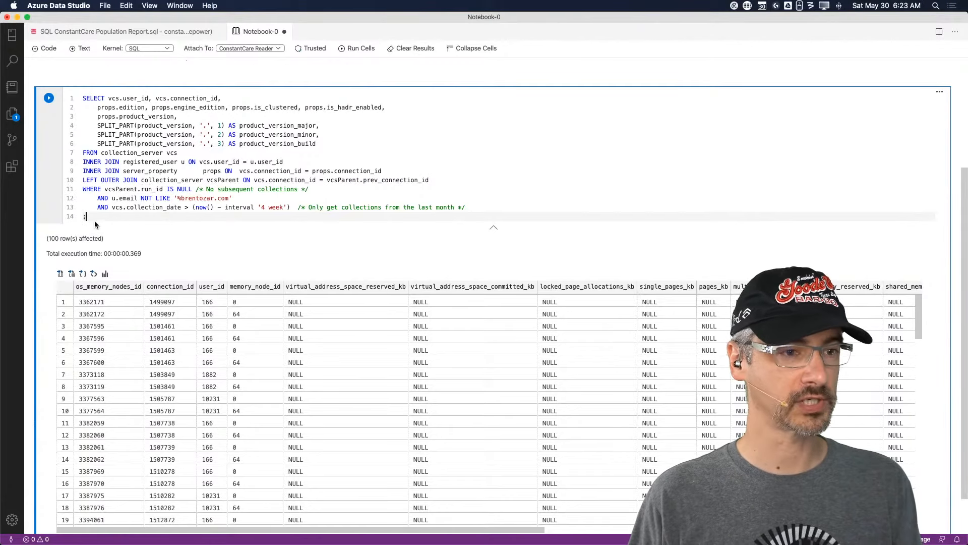
left_click_drag(96, 217, 66, 95)
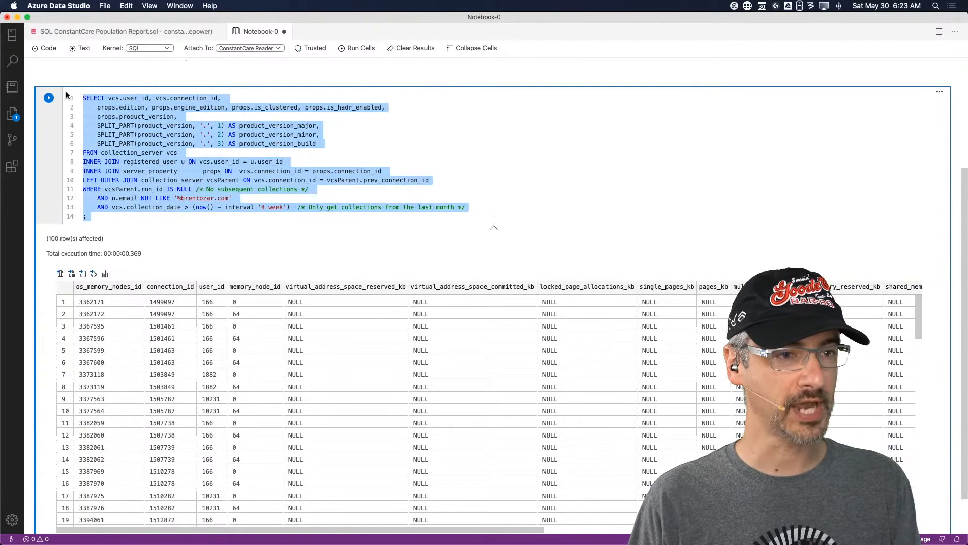
left_click(48, 99)
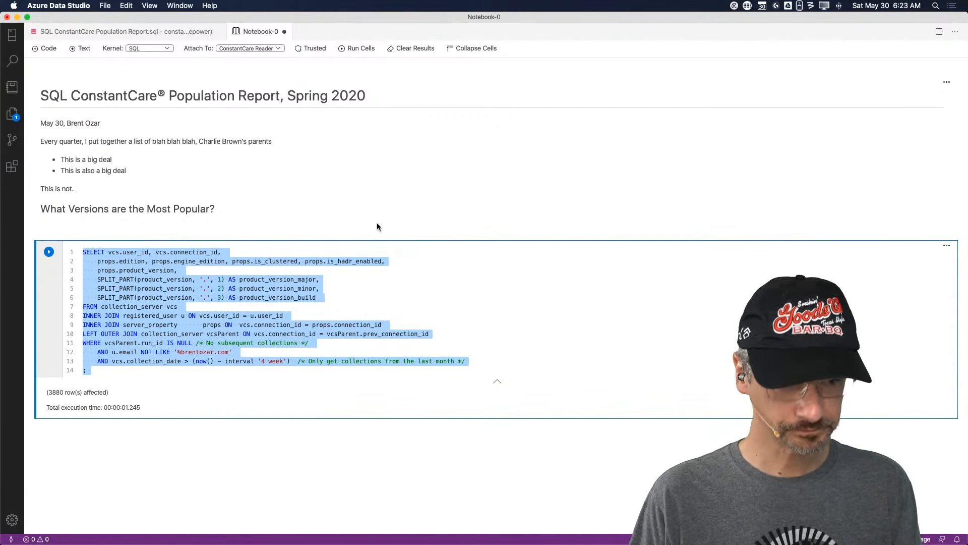
scroll(378, 226, "down", 3)
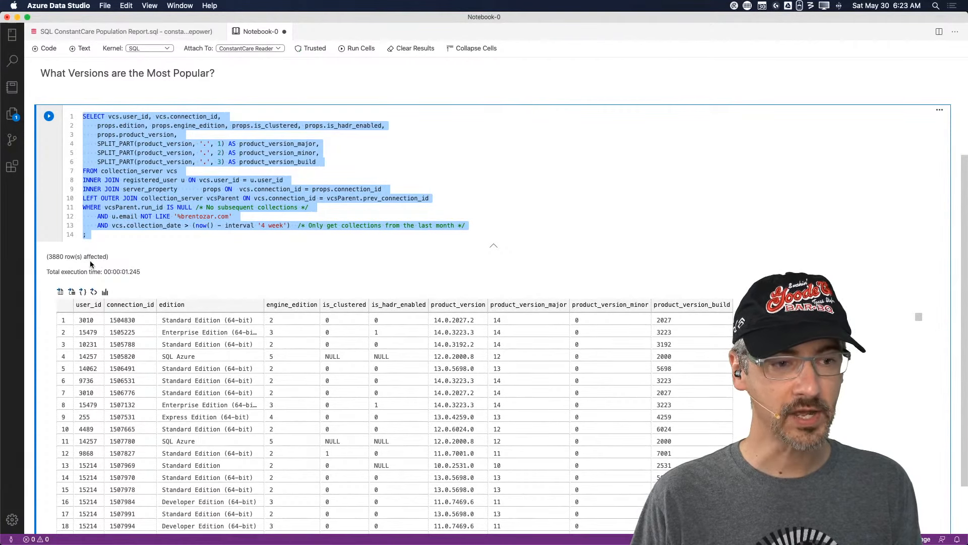
scroll(200, 265, "down", 2)
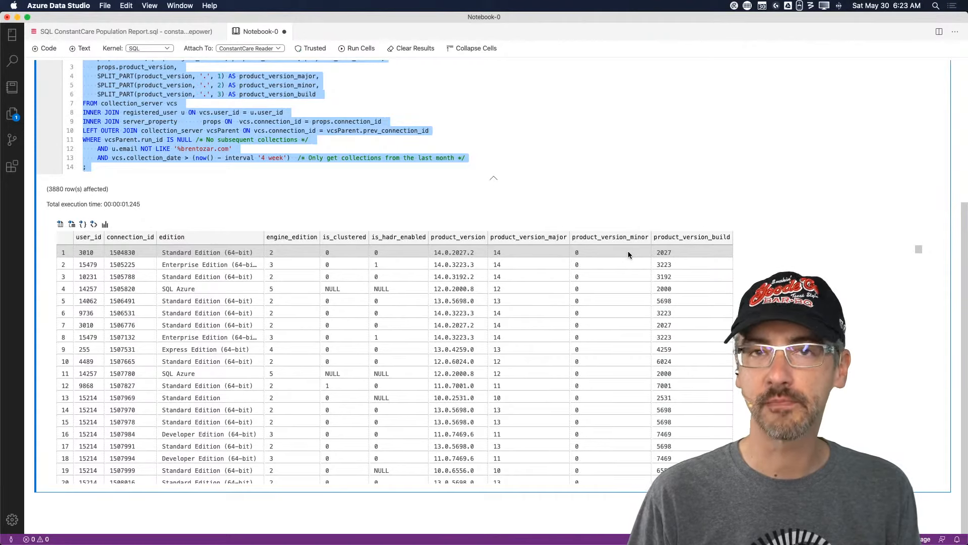
Remove the columns from vcs.user_id through props.product_version from the cell's SELECT list, keeping only the SPLIT_PART lines
left_click(154, 94)
scroll(154, 94, "up", 3)
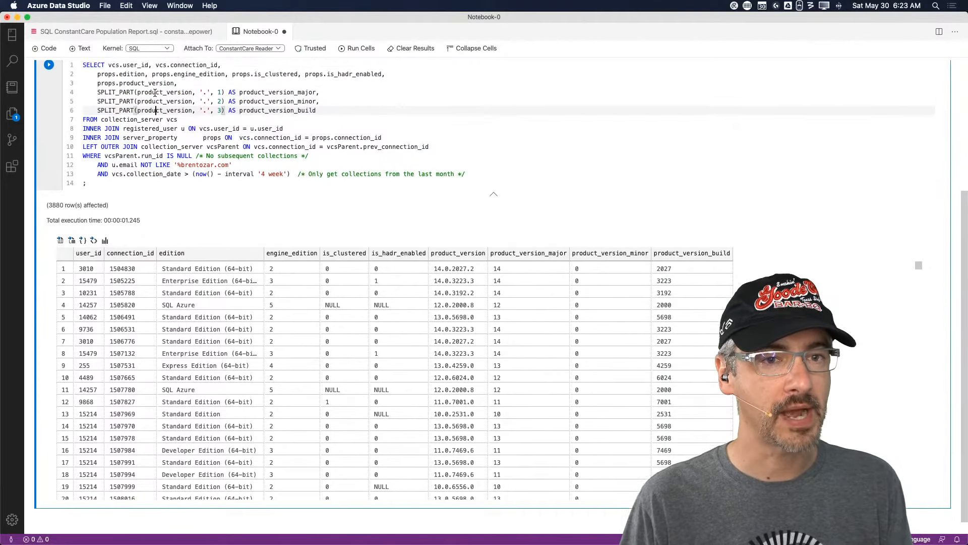
left_click_drag(108, 106, 200, 128)
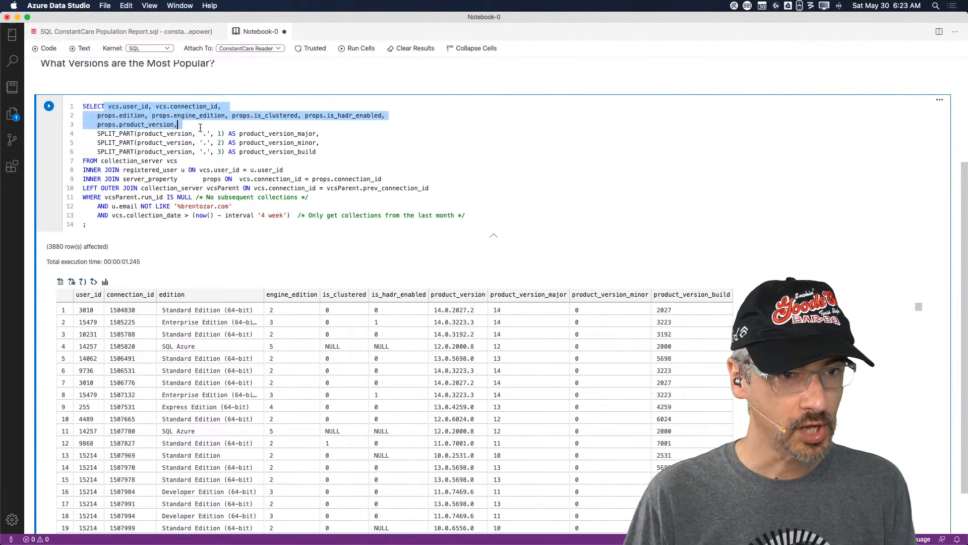
key("BackSpace")
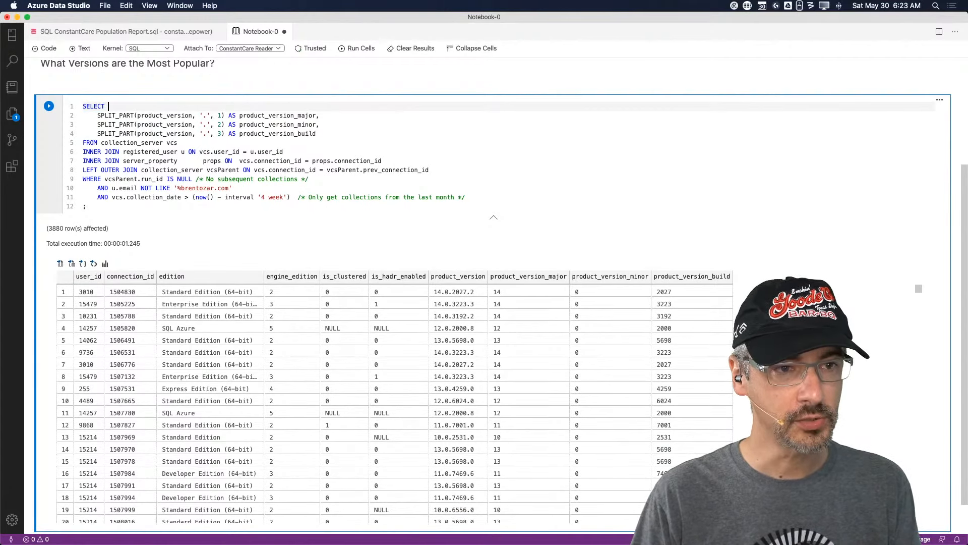
Replace the product_version_build column with SUM(1) AS servers and run the cell
key("Right")
key("Down")
key("Down")
key("Left")
key("Down")
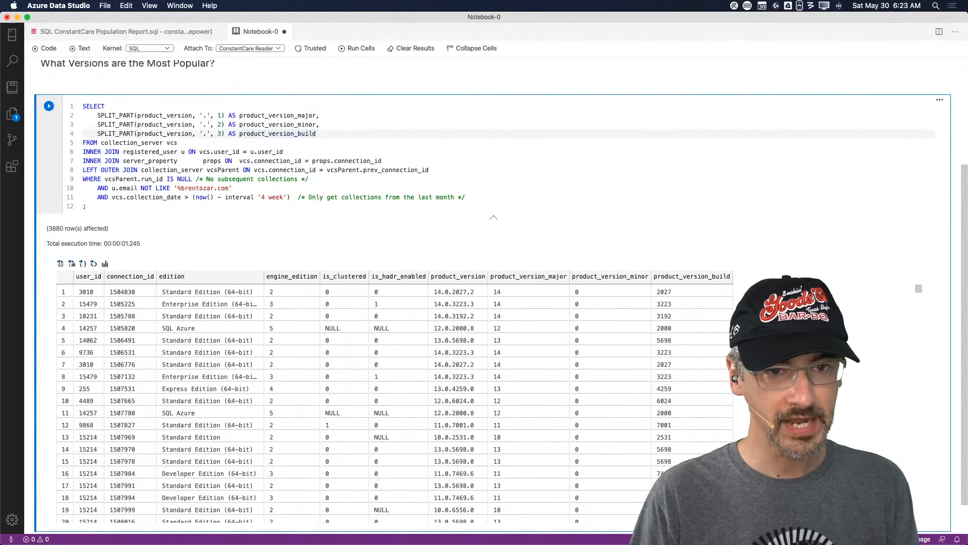
key("shift+Home")
key("shift+Home")
type("CUM(")
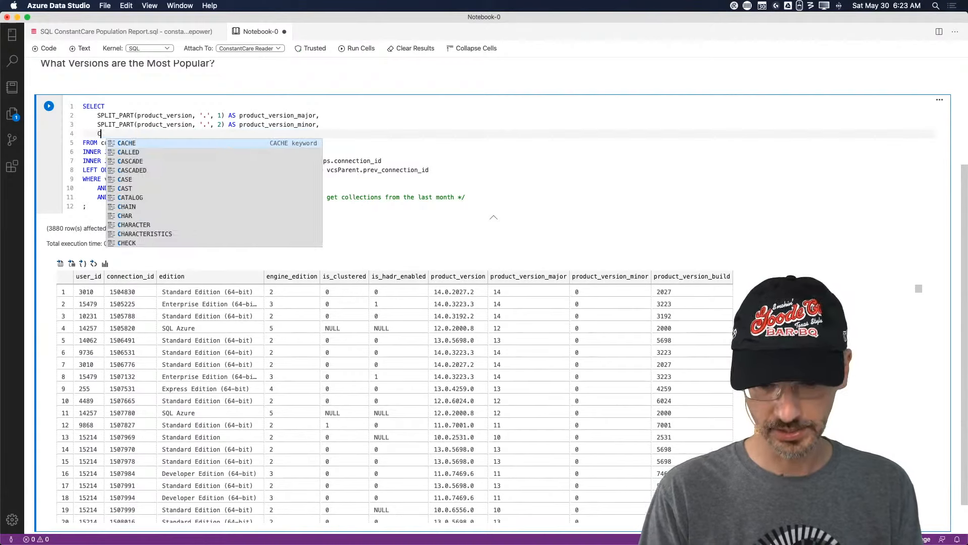
key("BackSpace")
key("BackSpace")
type("S")
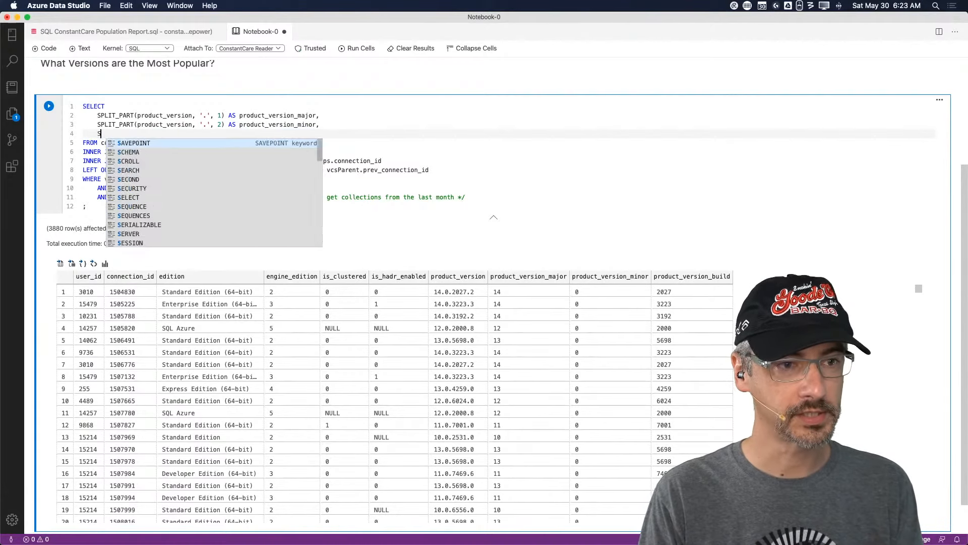
type("UM(1) AS ")
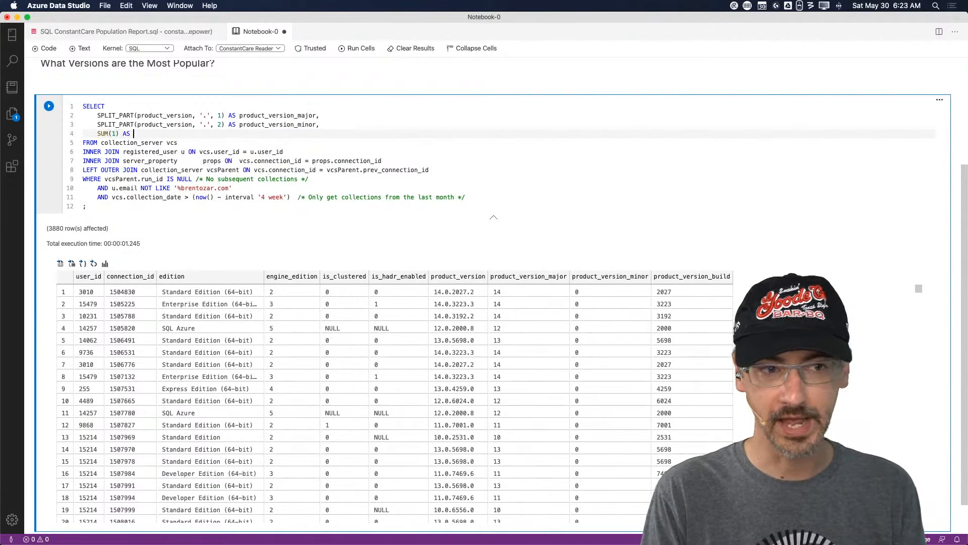
type("servers")
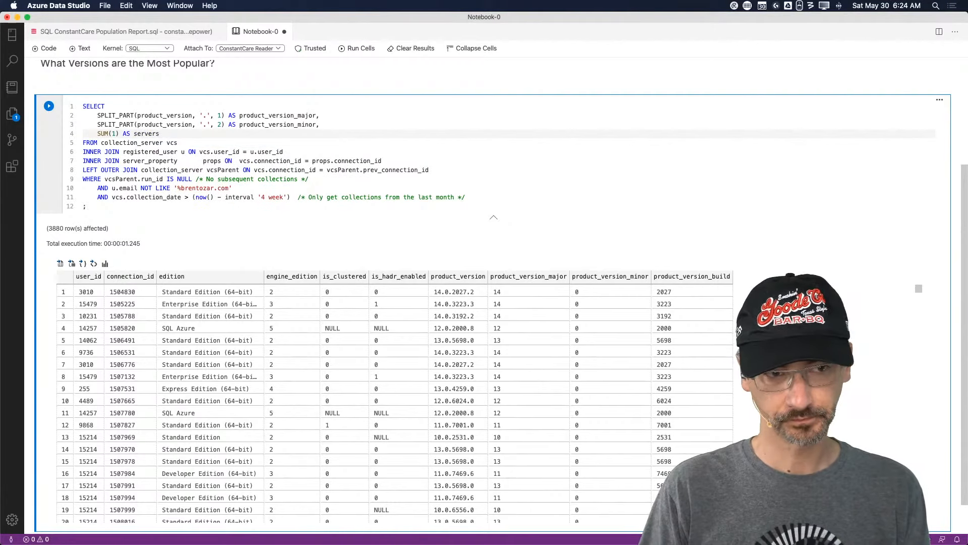
left_click(48, 106)
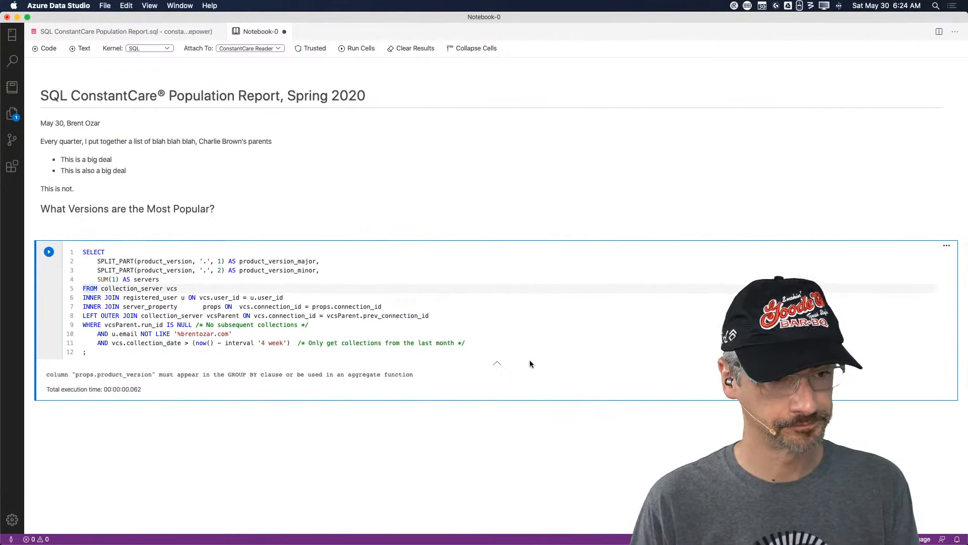
Add GROUP BY SPLIT_PART(product_version, '.', 1), SPLIT_PART(product_version, '.', 2) on a new line before the semicolon
left_click(493, 348)
key("Return")
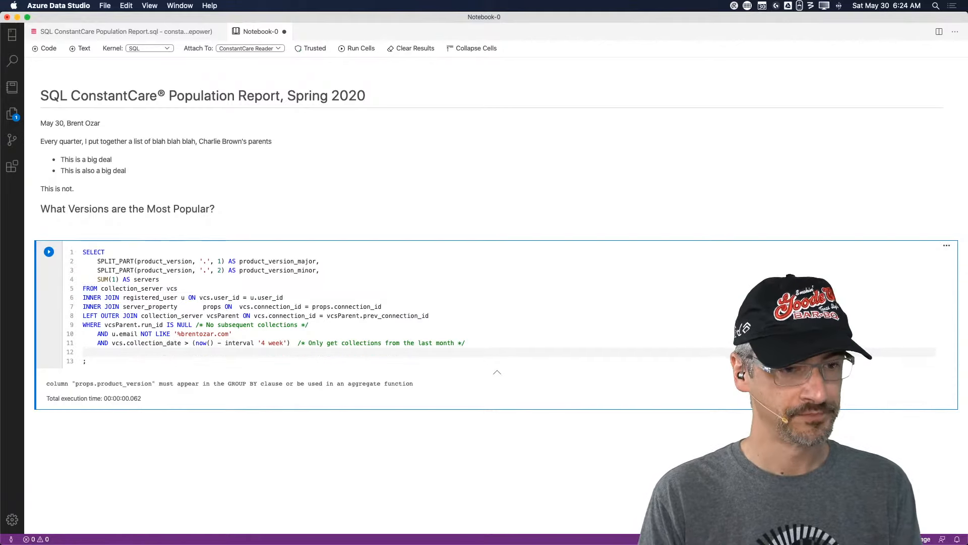
type("GROUP BY")
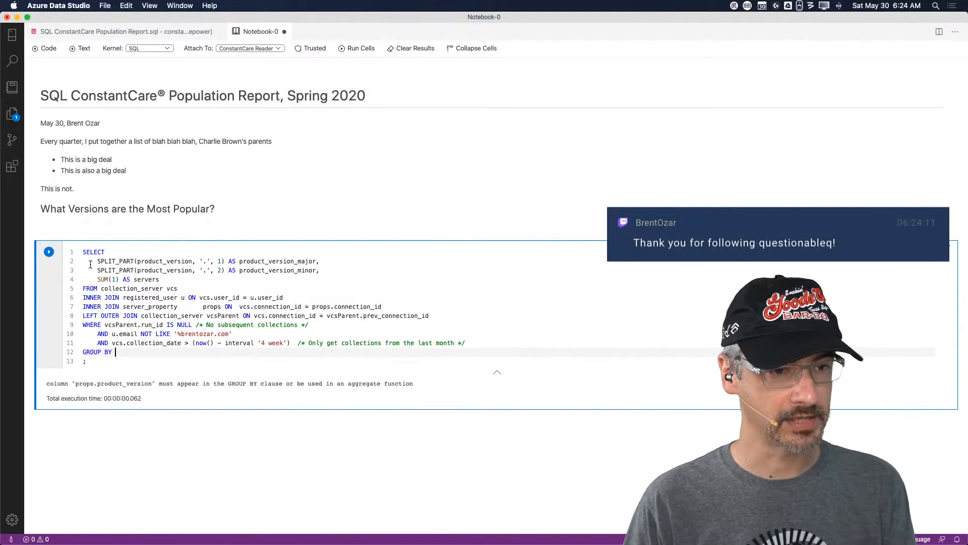
left_click_drag(97, 261, 225, 259)
key("super+c")
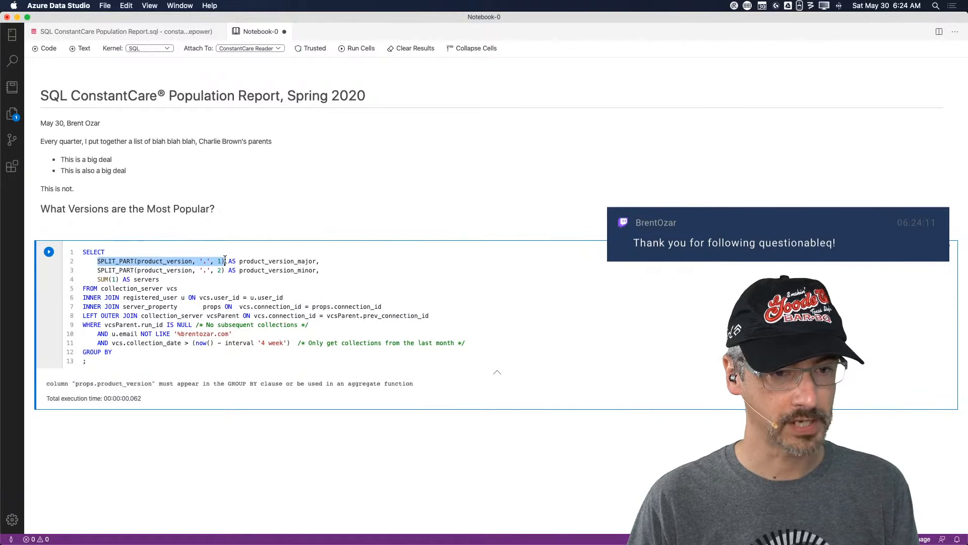
left_click(124, 353)
key("super+v")
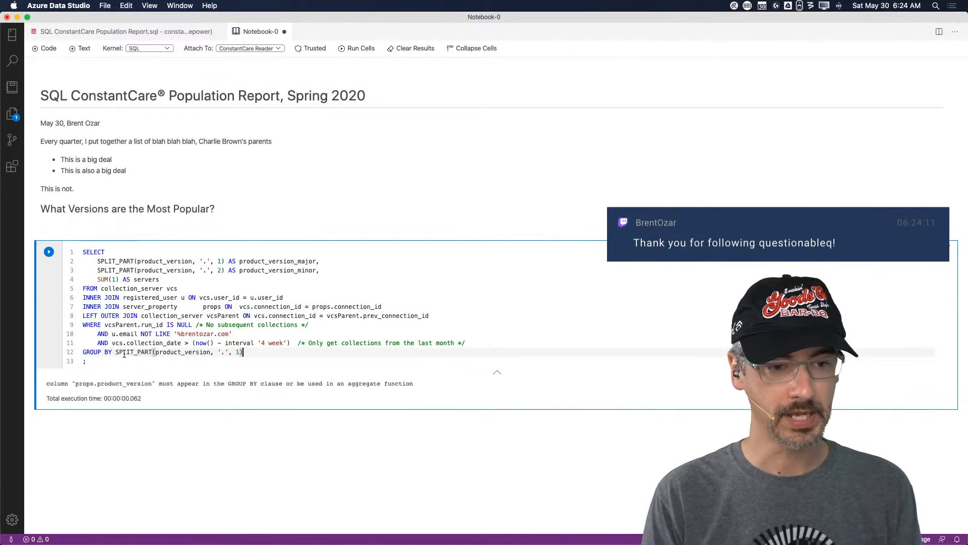
type(",")
key("super+v")
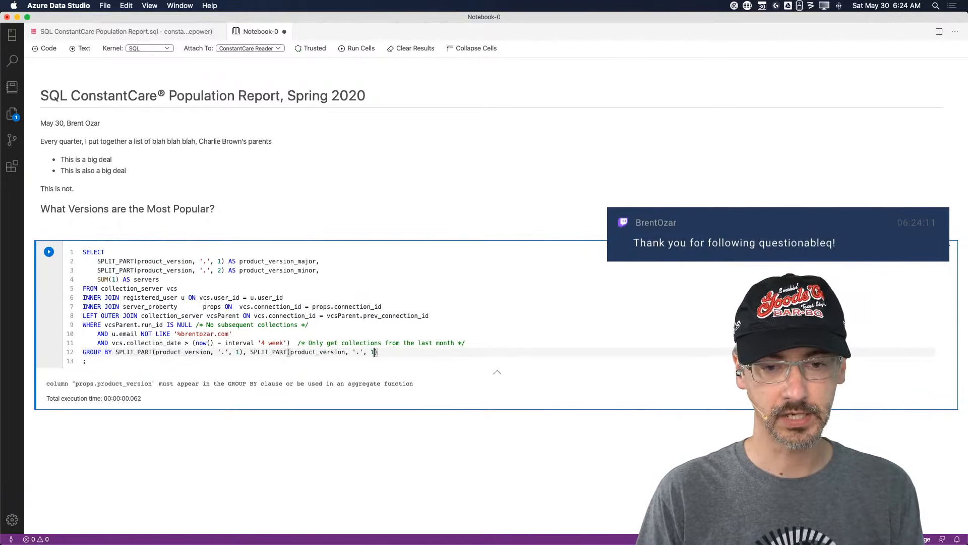
key("BackSpace")
type("2")
key("Down")
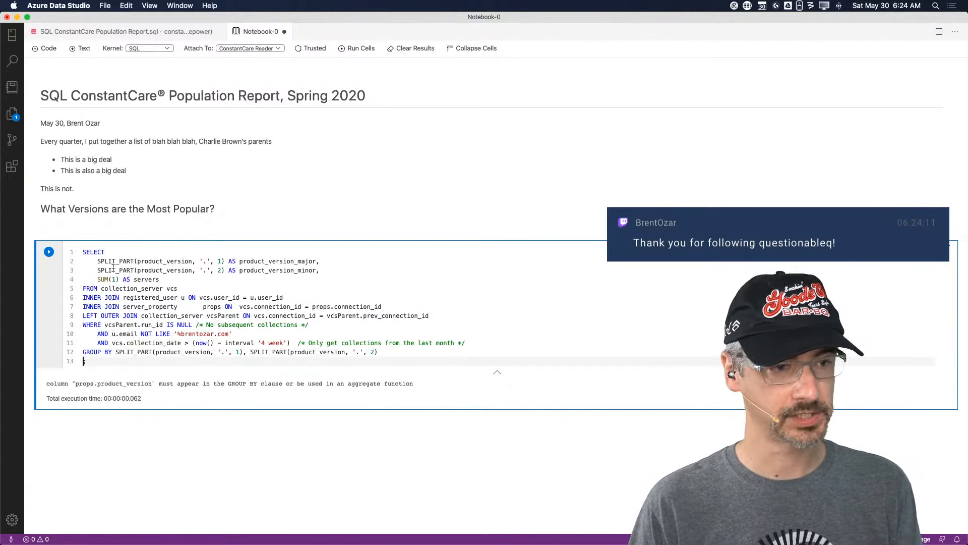
Run the grouped query and check the product_version_minor values for major version 10
left_click(46, 252)
scroll(353, 198, "down", 2)
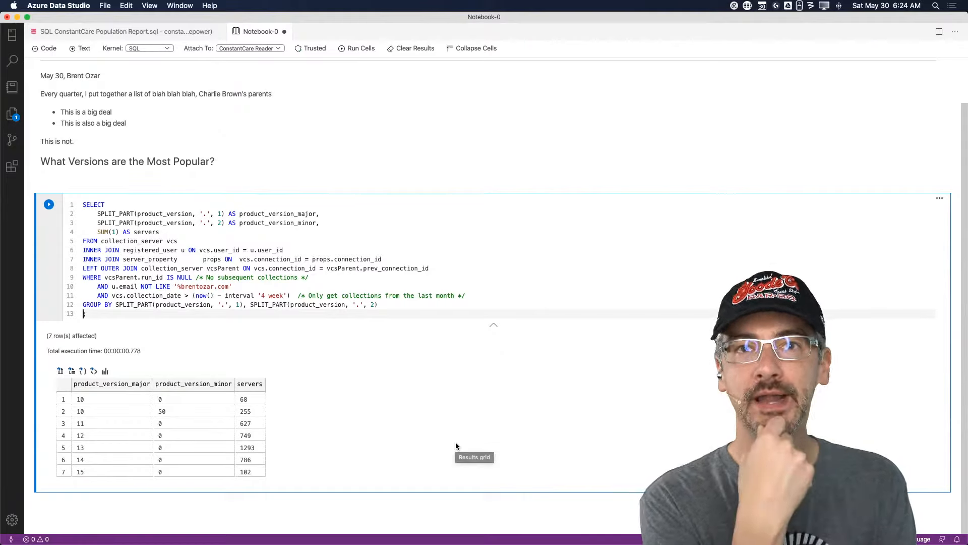
left_click(197, 412)
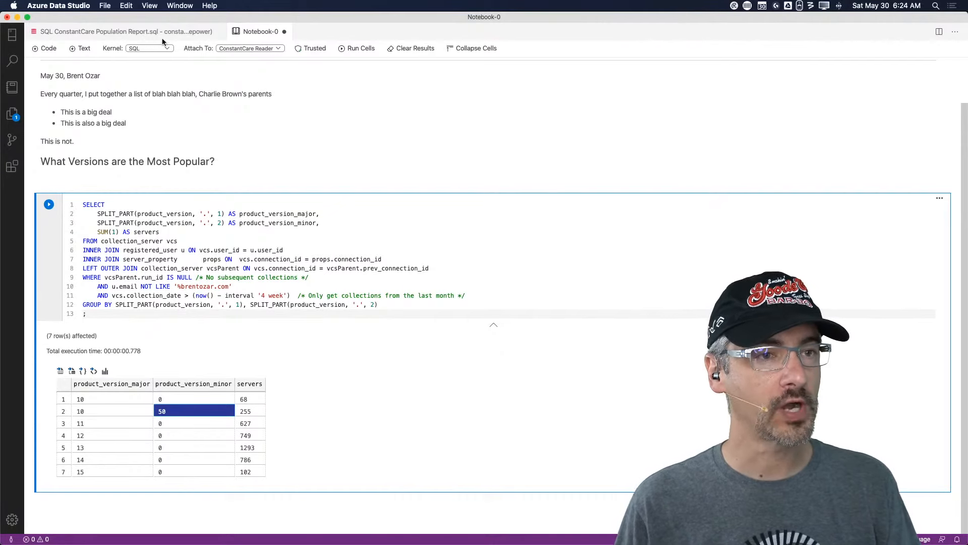
Copy the inner SELECT of most_recent_collections from SQL ConstantCare Population Report.sql into a new query
left_click(147, 35)
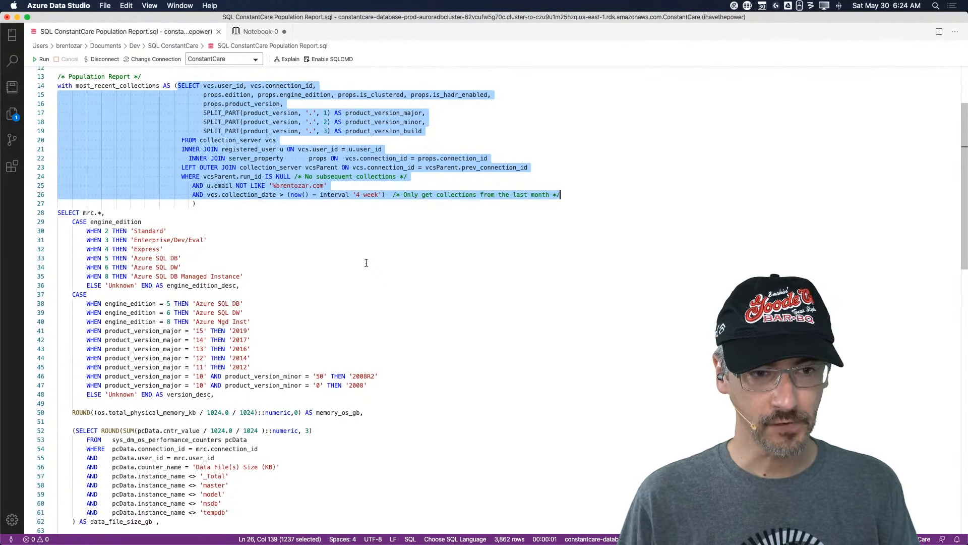
key("super+c")
key("super+n")
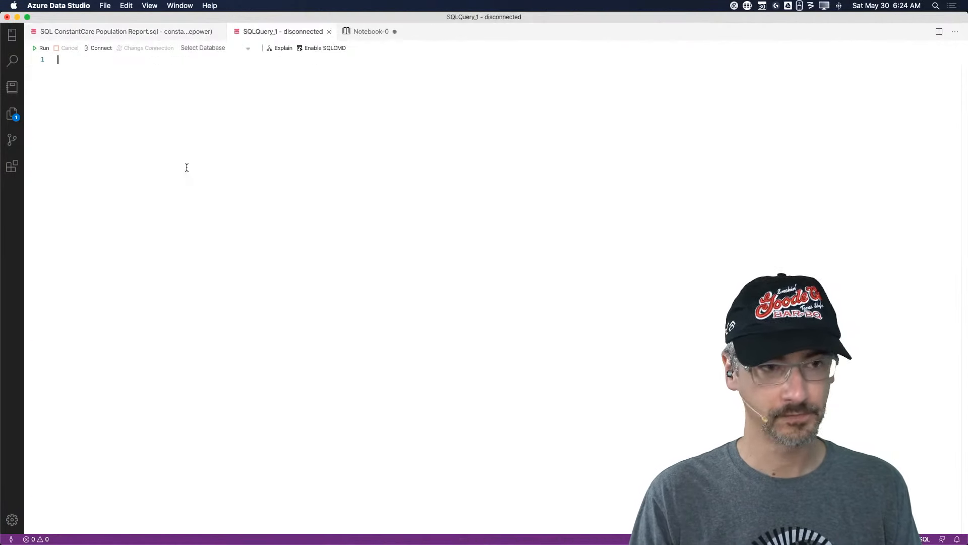
key("super+v")
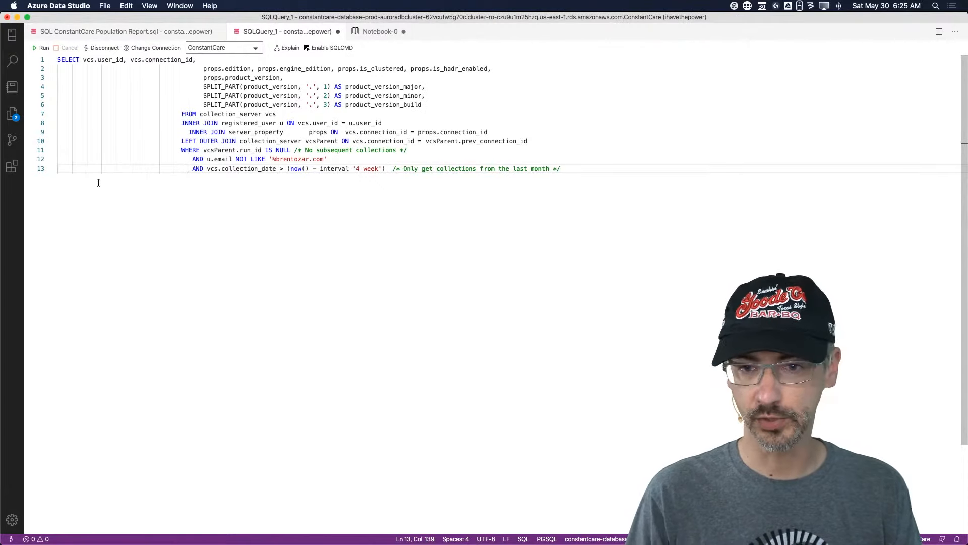
End the new query with a semicolon, run it, and look for SQL Azure in the edition column
key("Return")
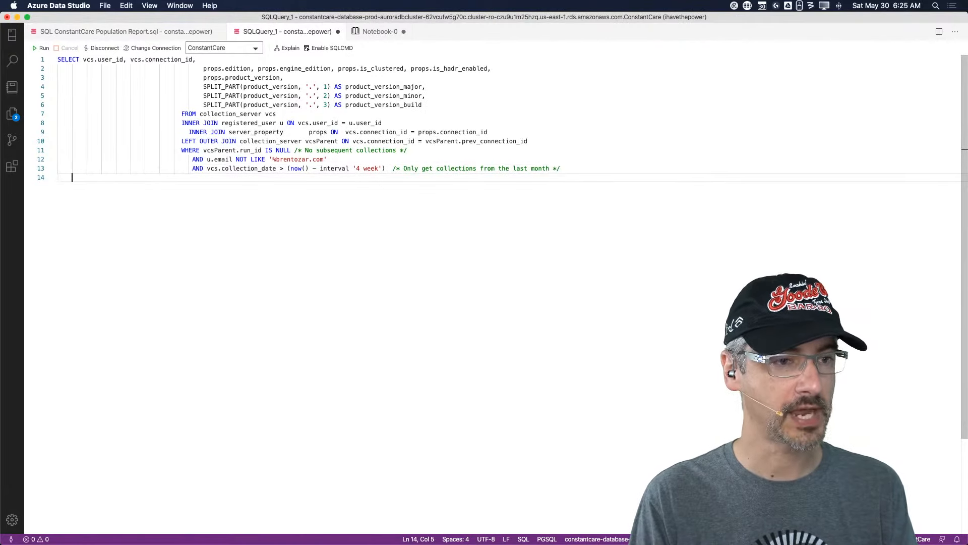
key("F5")
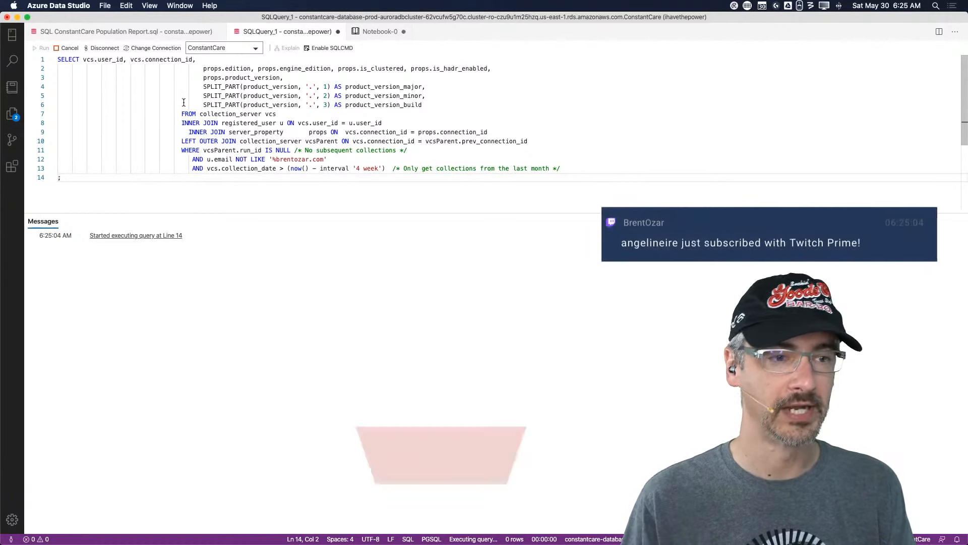
left_click(157, 106)
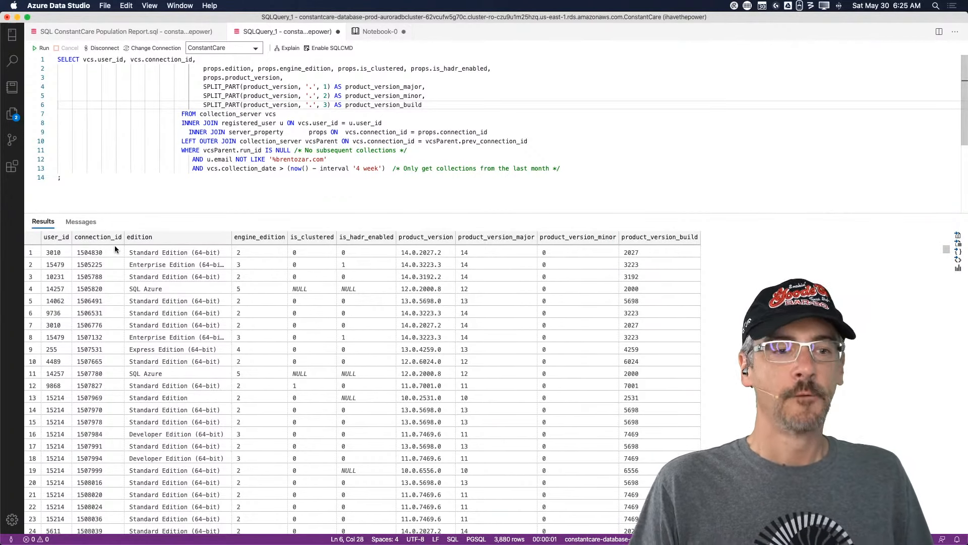
left_click(161, 290)
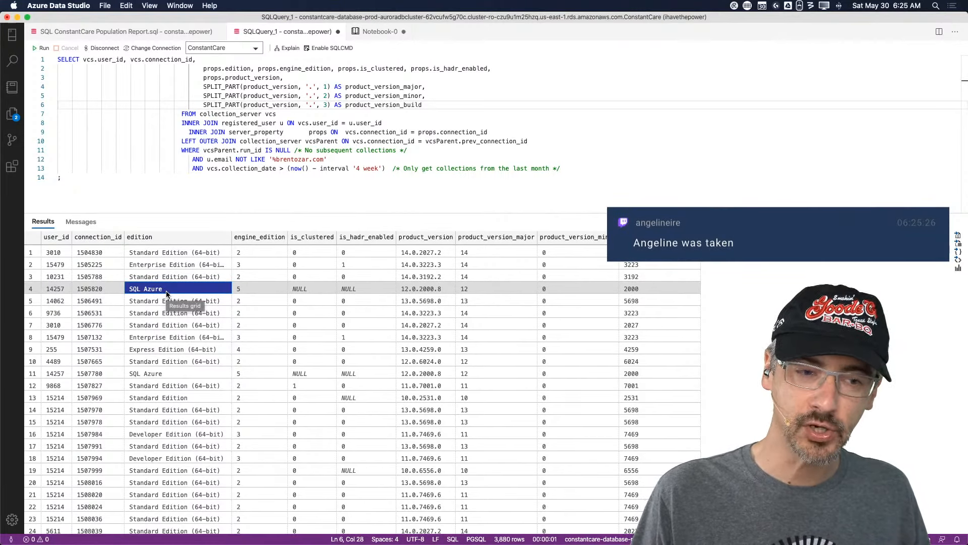
Add the filter AND edition LIKE '%zure%' to the WHERE clause, below the u.email condition
left_click(462, 176)
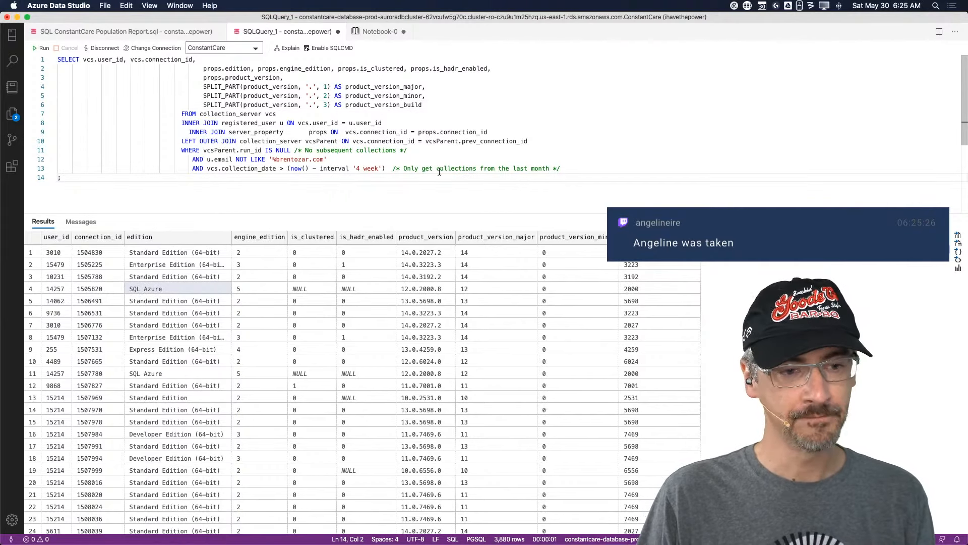
left_click(336, 160)
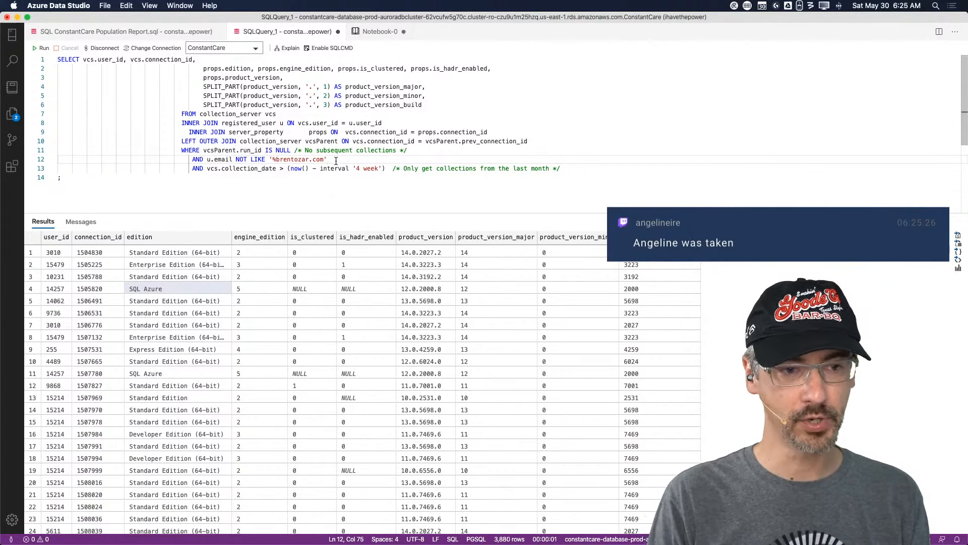
key("Return")
type("AND edition =")
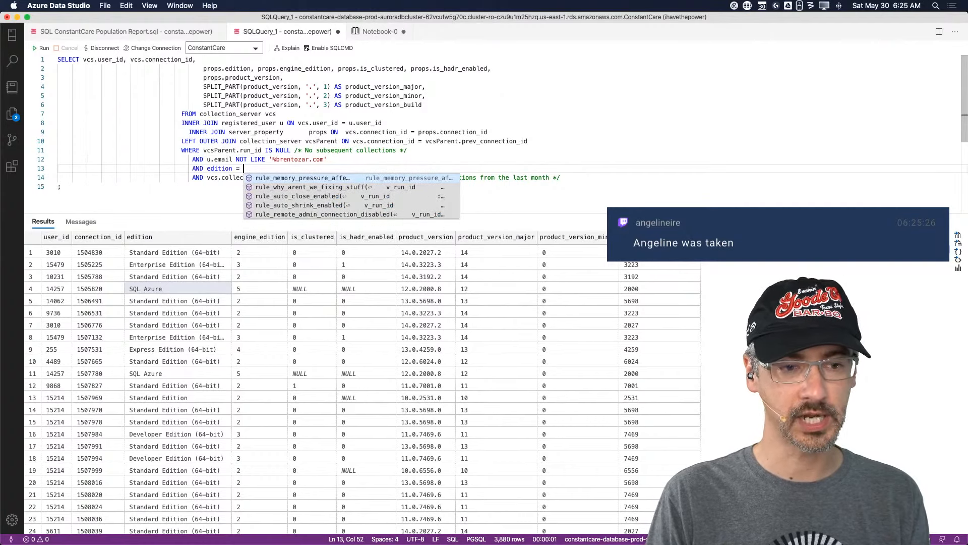
key("BackSpace")
key("BackSpace")
type("LIKE '")
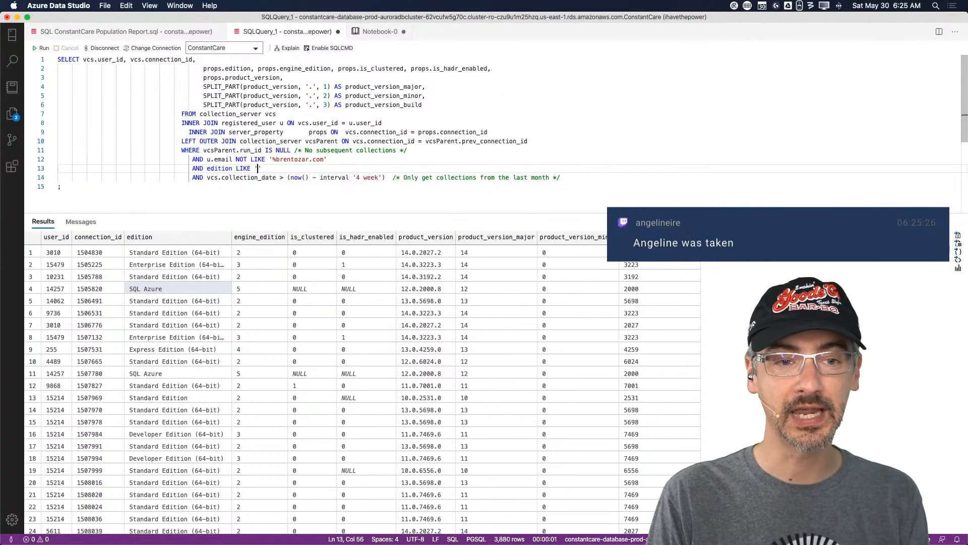
type("%zure%")
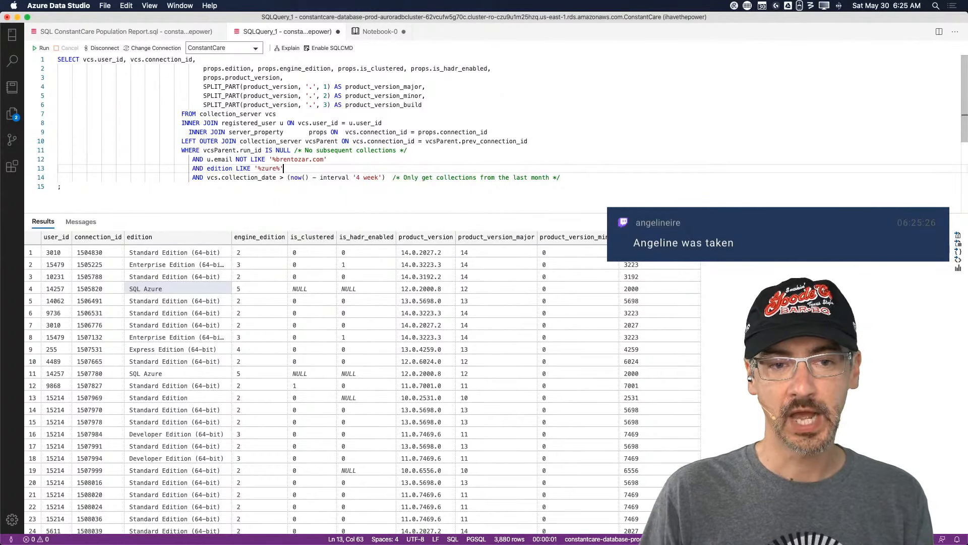
Run the filtered query and compare the engine_edition values across the SQL Azure rows
key("F5")
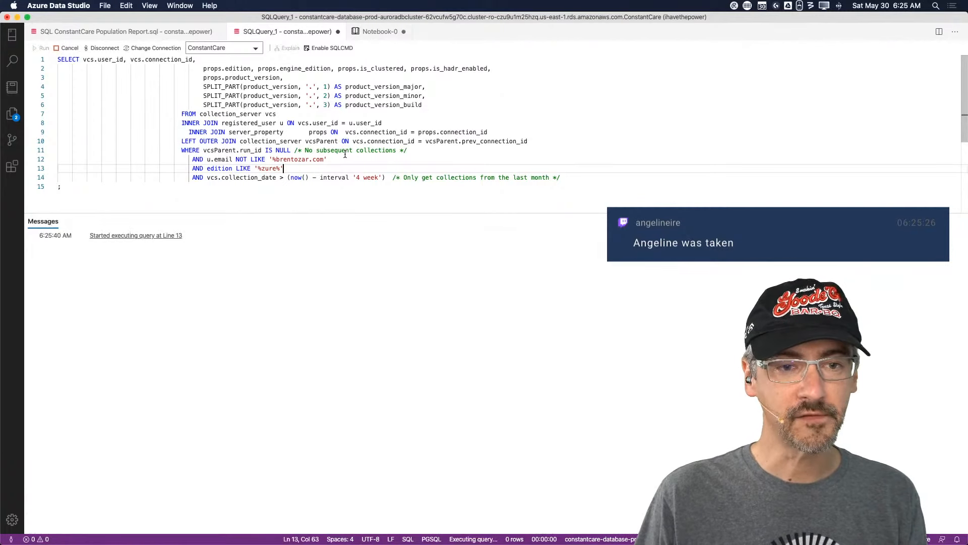
scroll(220, 396, "down", 10)
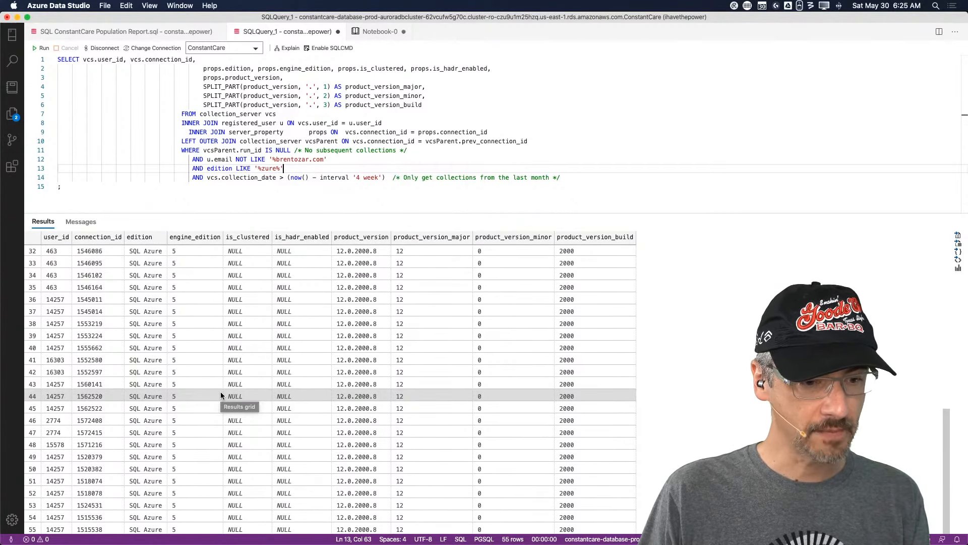
scroll(220, 391, "up", 10)
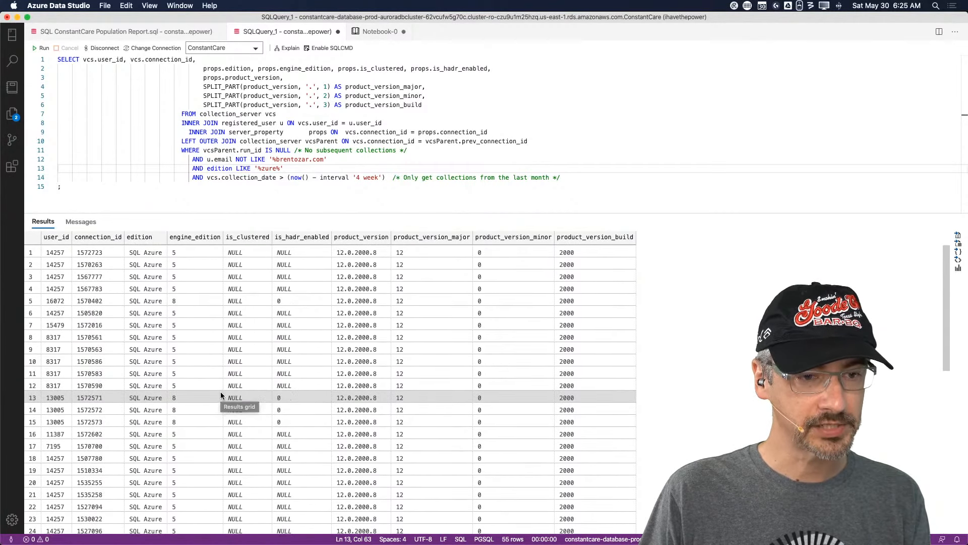
left_click(189, 301)
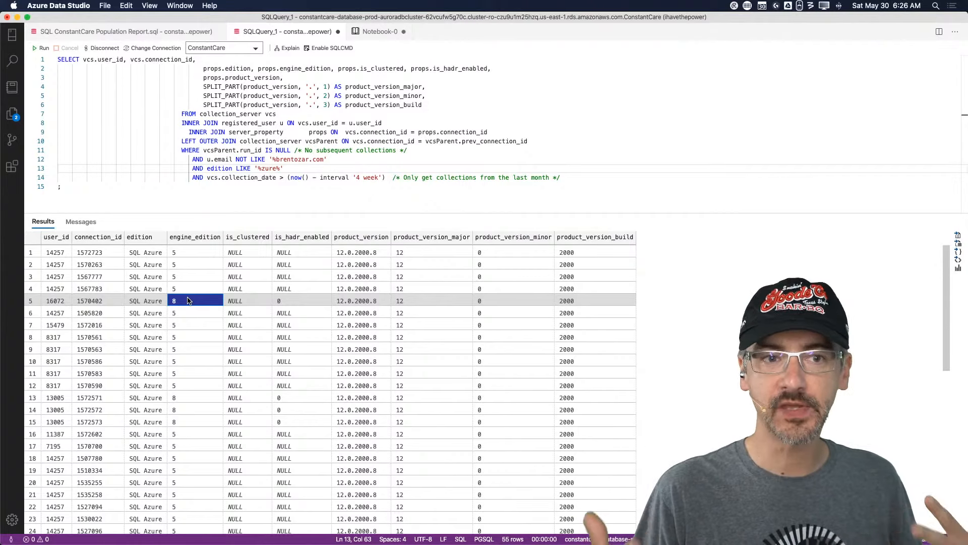
left_click_drag(279, 69, 336, 70)
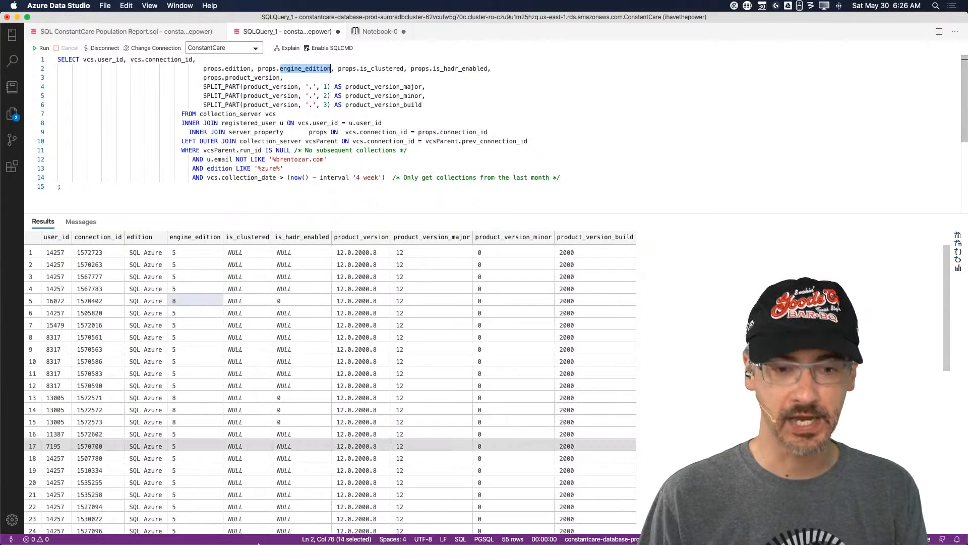
Switch to Chrome, search for "sql server server property" in a new tab, and open the Microsoft SERVERPROPERTY (Transact-SQL) documentation
left_click(123, 524)
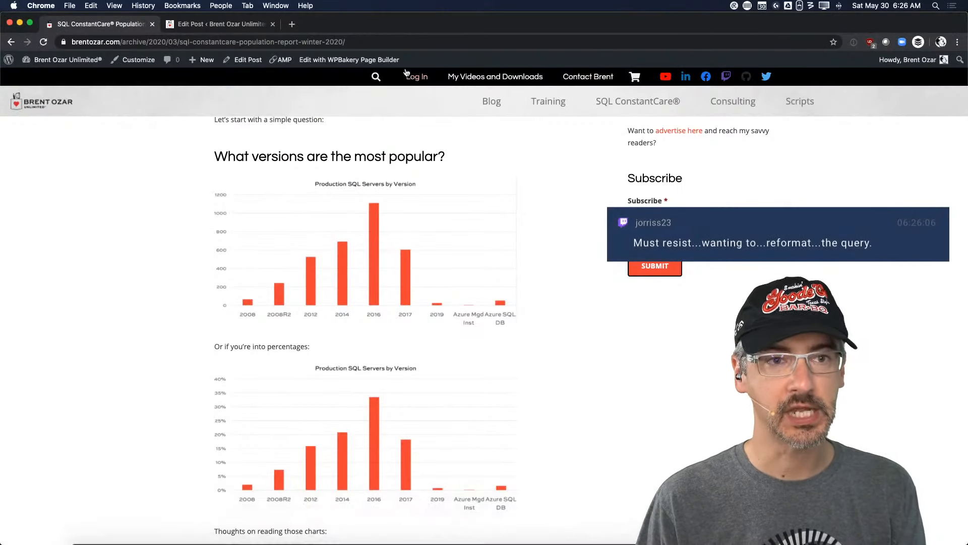
key("super+t")
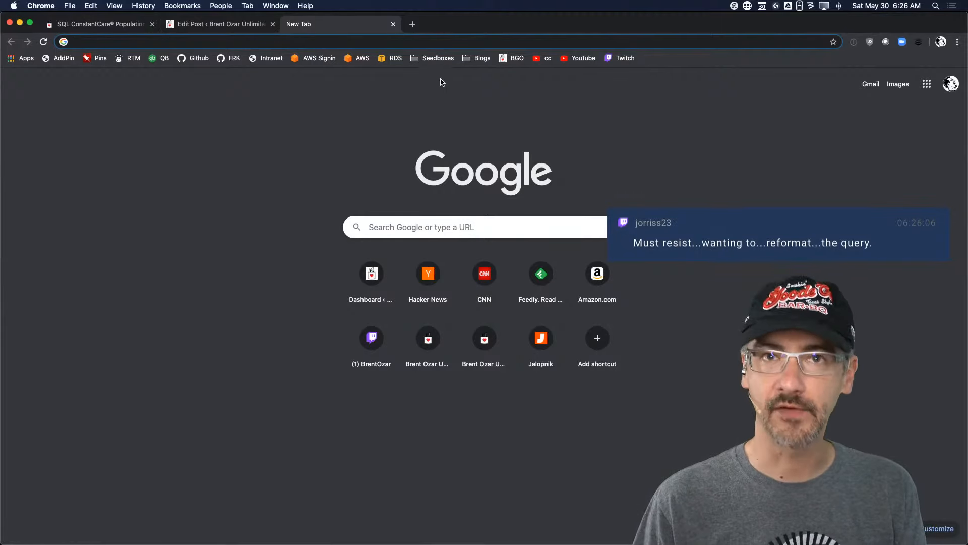
left_click(182, 37)
type("sql serv")
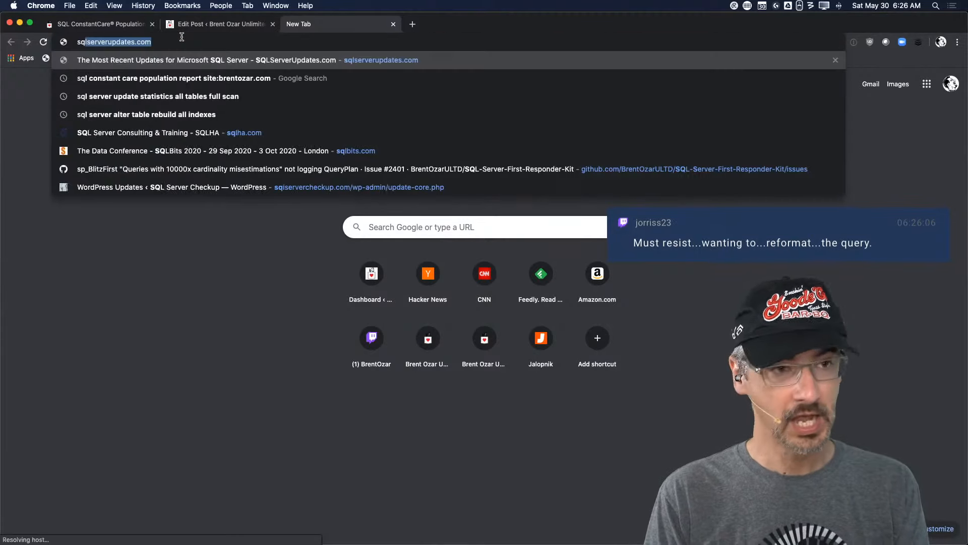
type("er server propr")
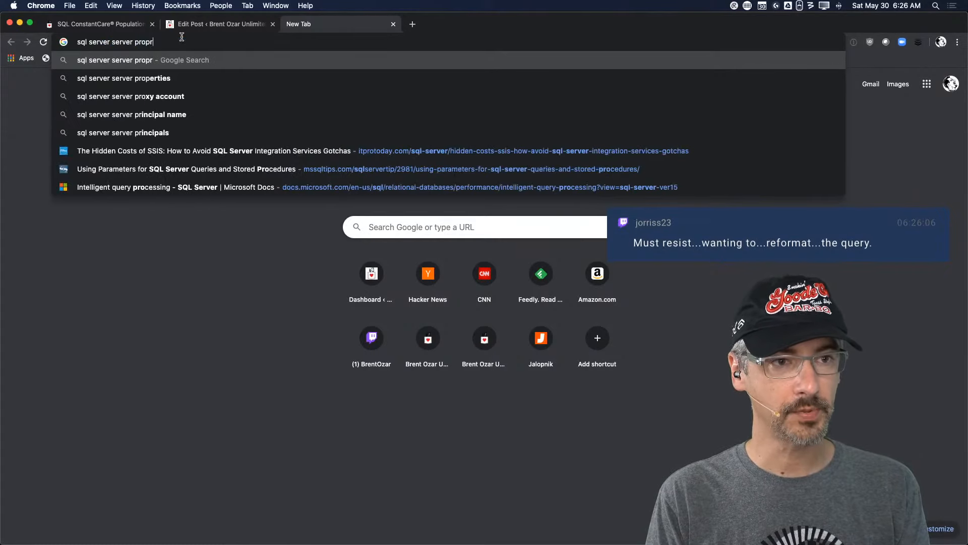
key("BackSpace")
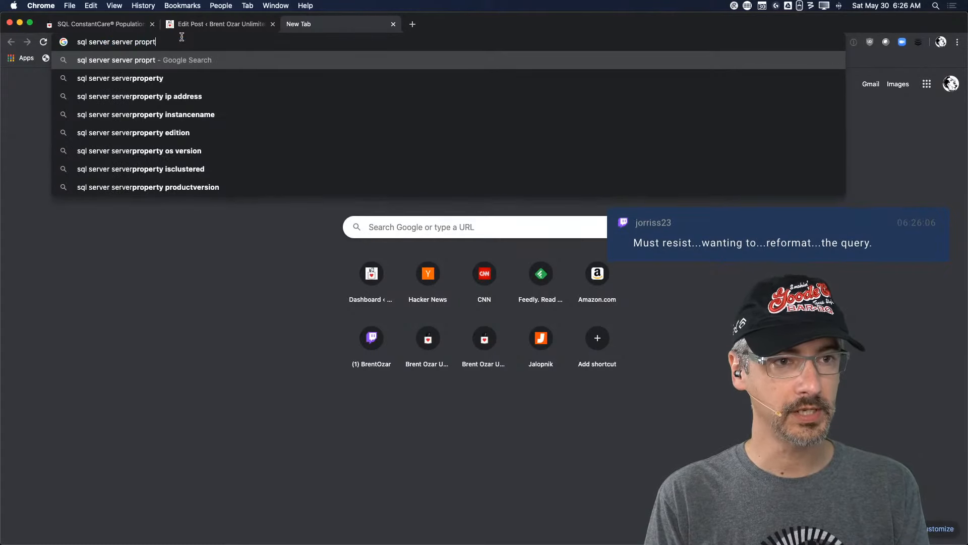
type("erty")
key("Return")
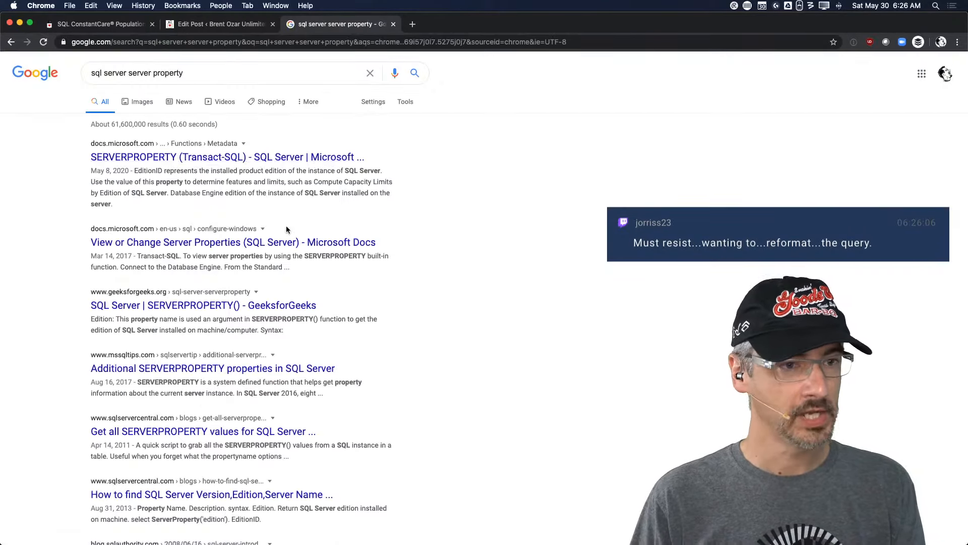
left_click(241, 156)
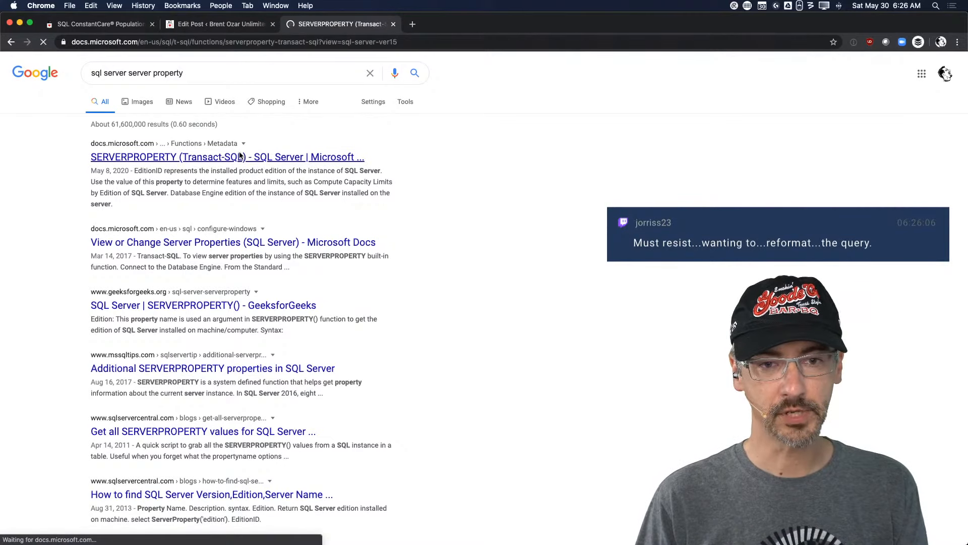
Find the EngineEdition property in the SERVERPROPERTY documentation and highlight its list of returned values
scroll(597, 438, "down", 10)
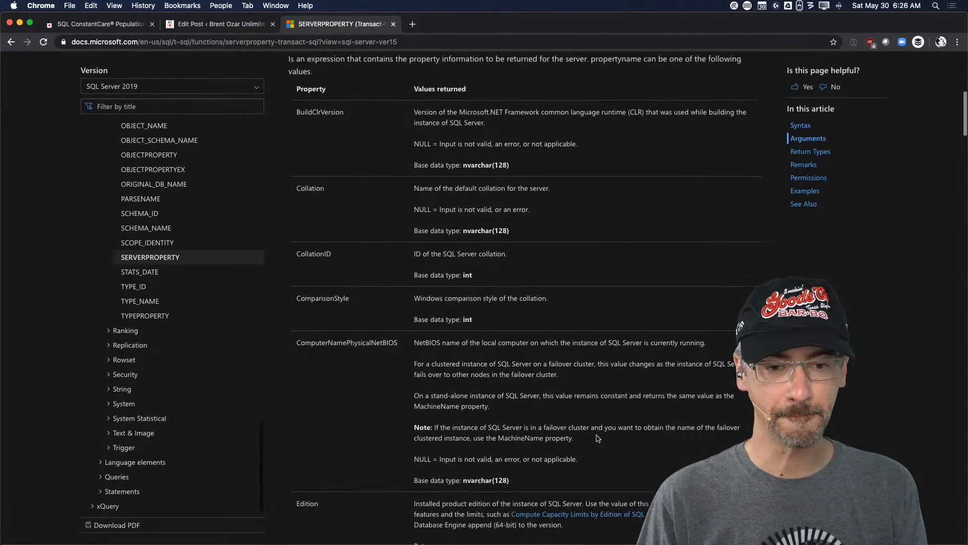
scroll(597, 438, "down", 3)
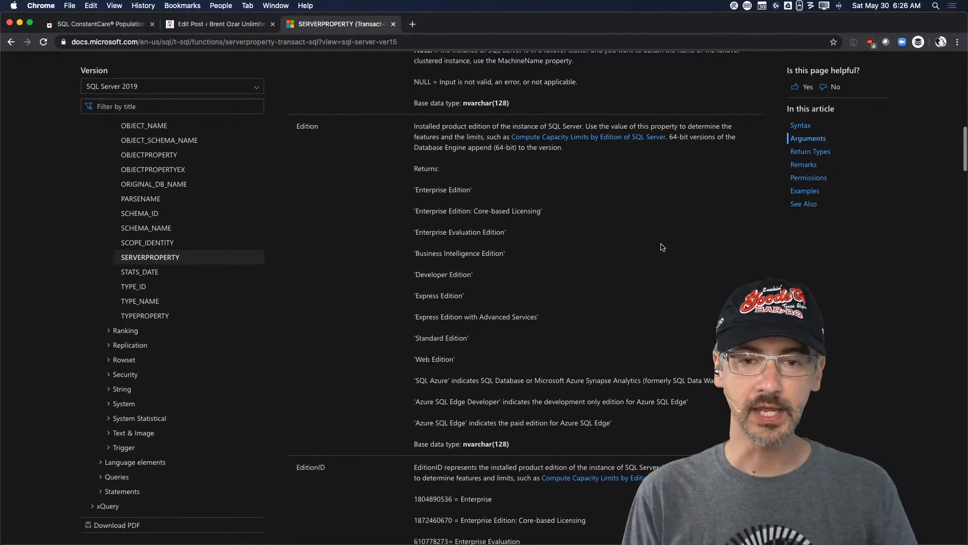
scroll(662, 247, "down", 7)
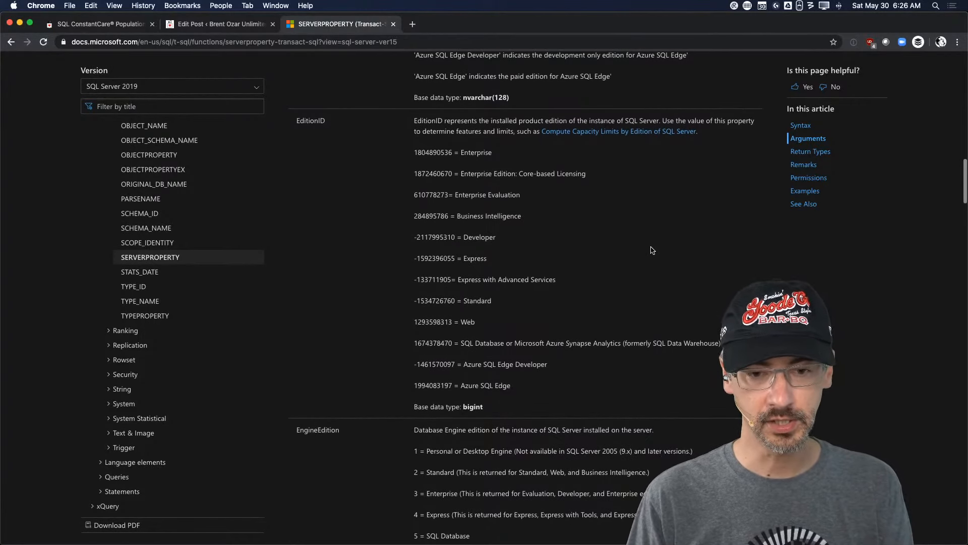
scroll(653, 250, "down", 6)
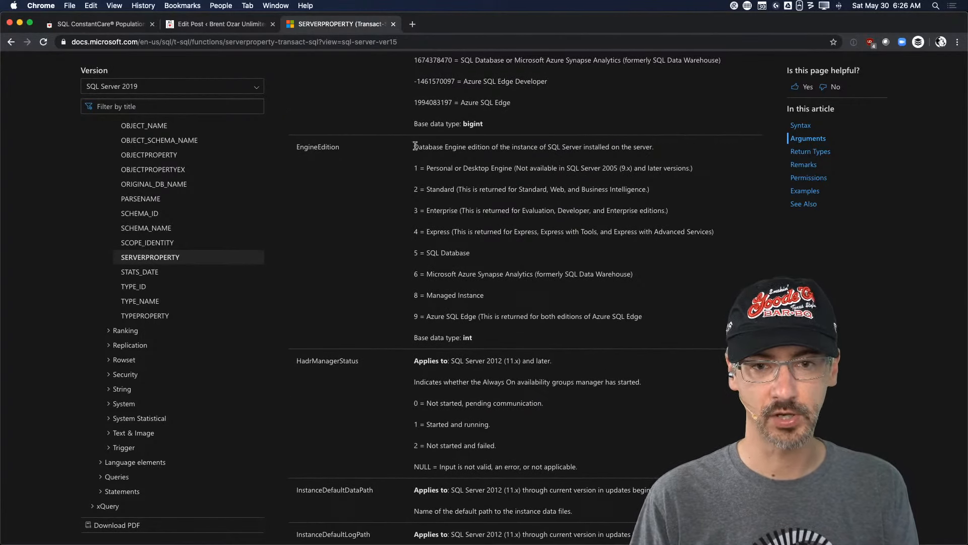
left_click_drag(414, 147, 644, 316)
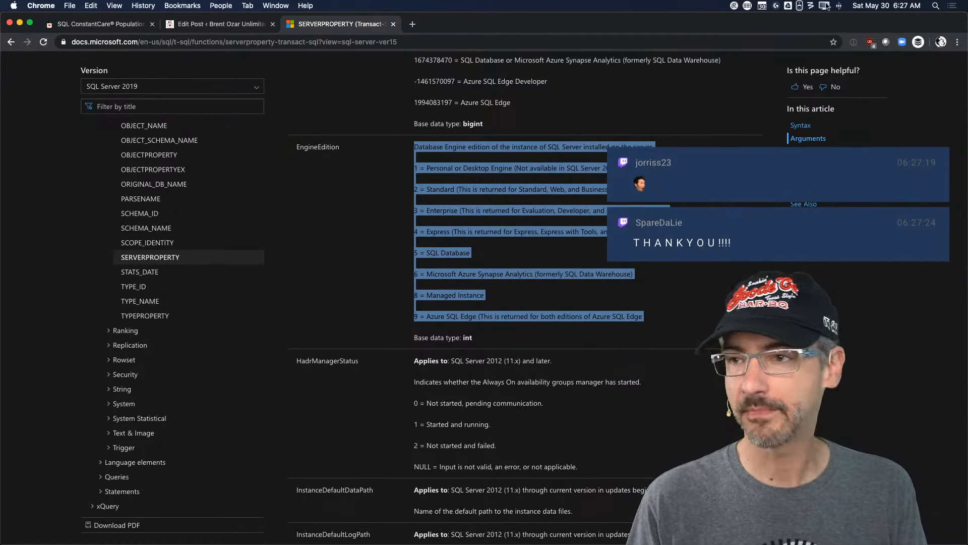
Back in Azure Data Studio, start a CASE on props.engine_edition below product_version_minor in Notebook-0, returning 'Azure SQL DB' for value 5
key("super+Tab")
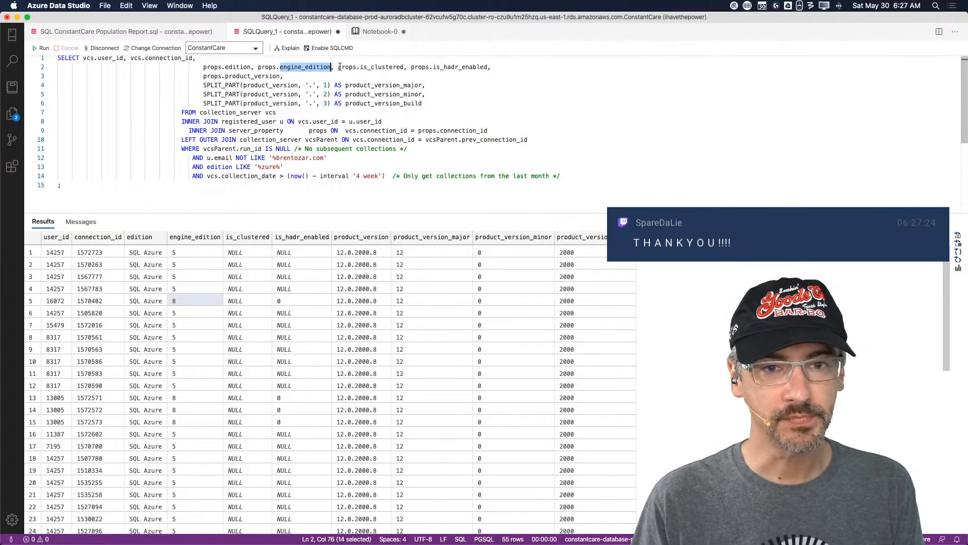
left_click_drag(257, 67, 331, 67)
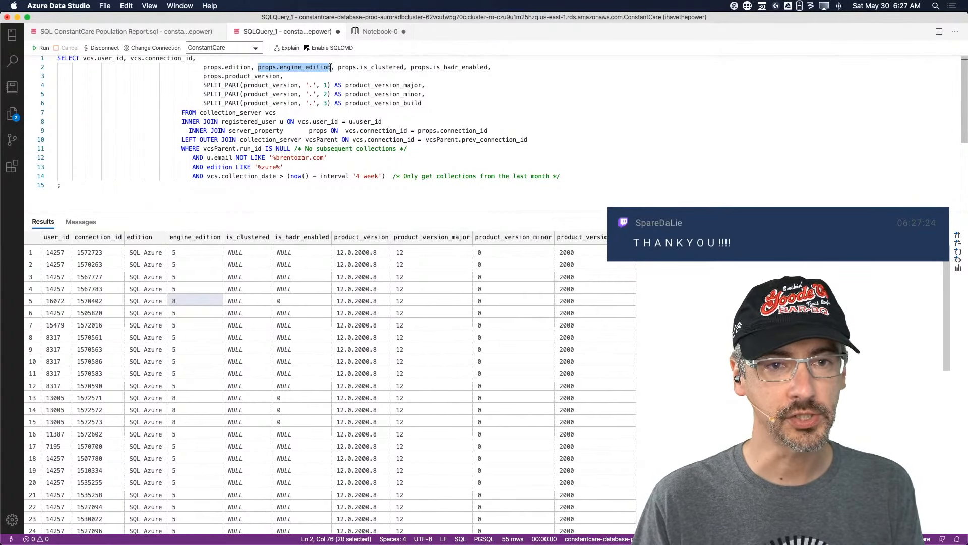
left_click(377, 32)
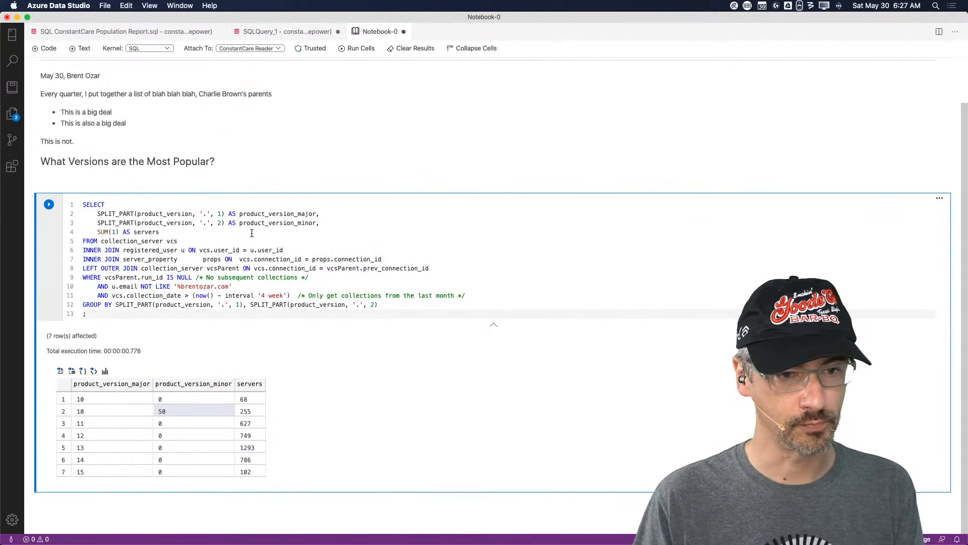
left_click(347, 224)
key("Return")
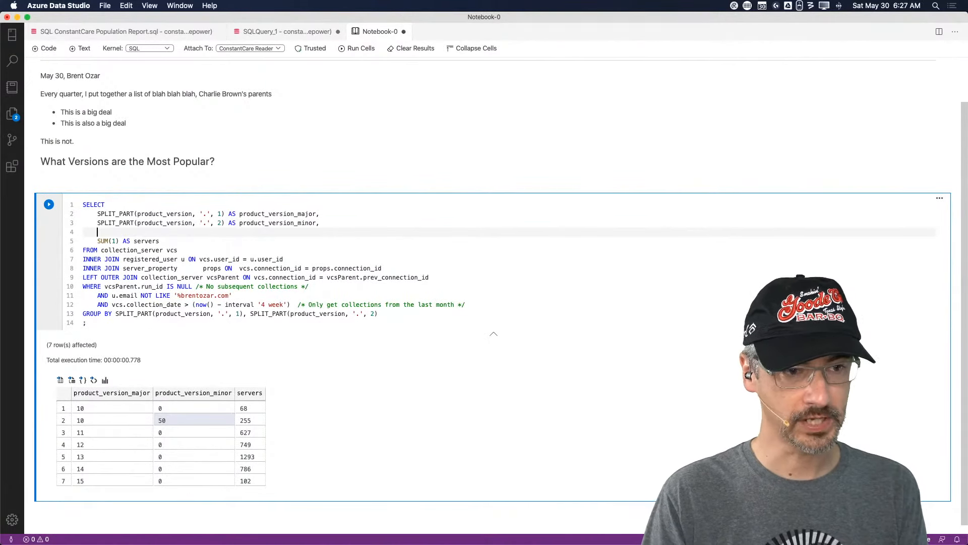
type("CASE WHEN props.engine_edition")
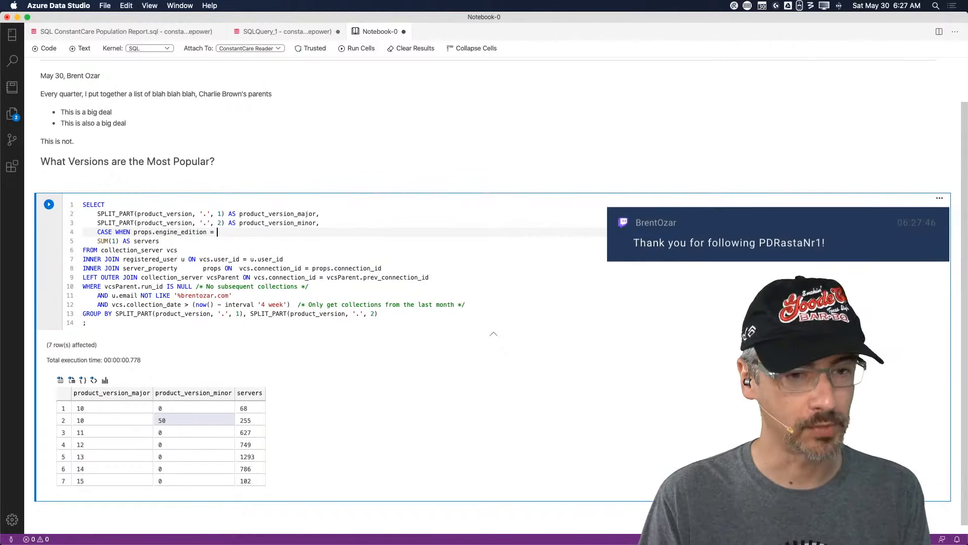
type(" = 5 THEN ")
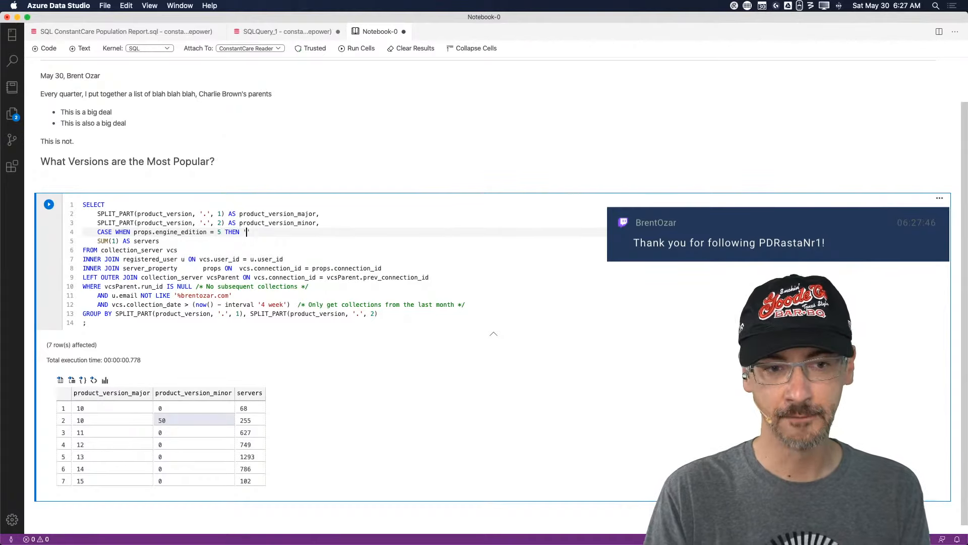
type("'Azure SQL DB")
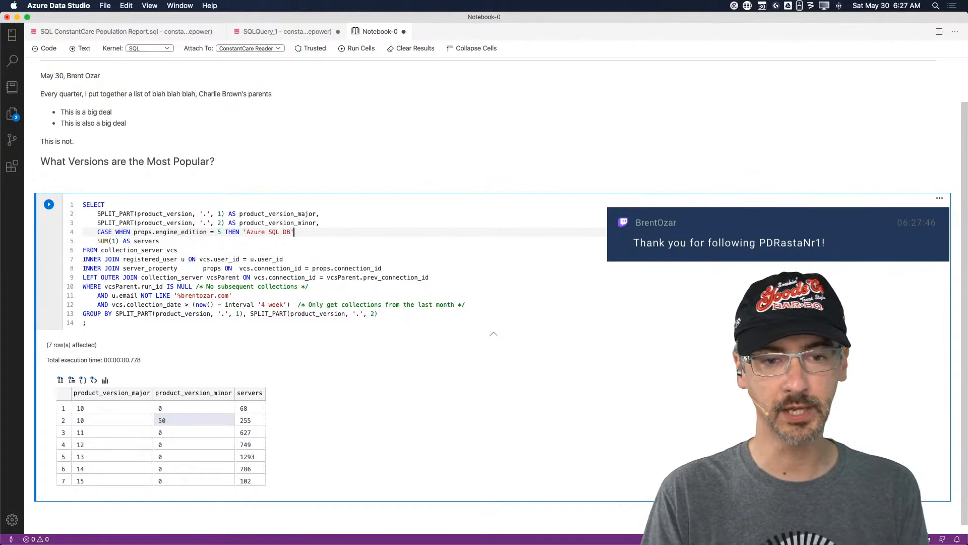
Add a WHEN branch for props.engine_edition = 6 returning 'Azure Synapse Analytics', copying that name from the EngineEdition documentation in Chrome
key("Return")
key("Tab")
type("WH")
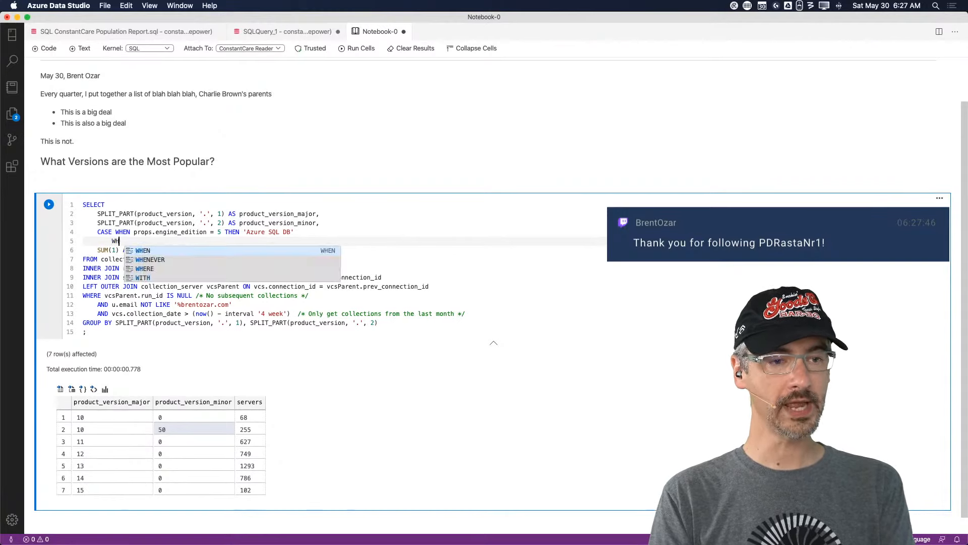
type("EN props")
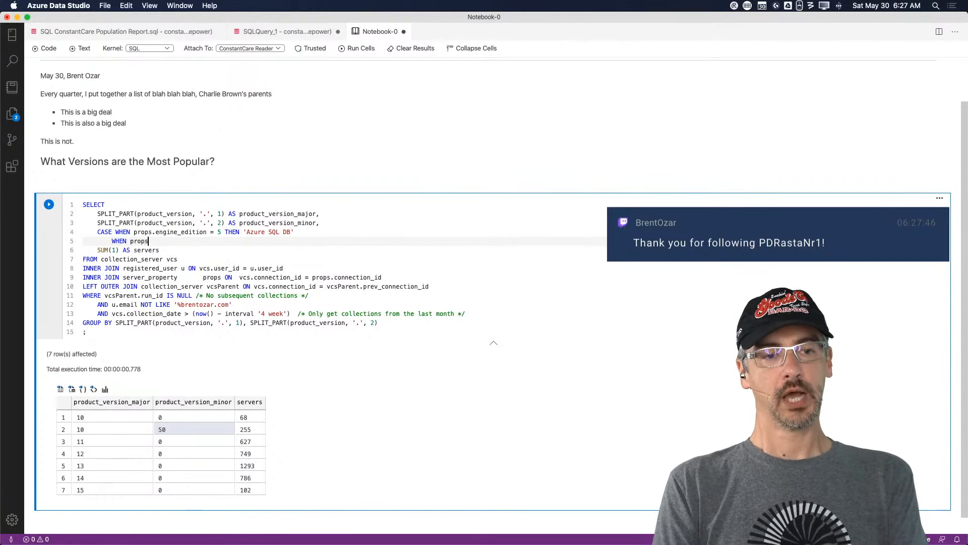
type(".engine_edi")
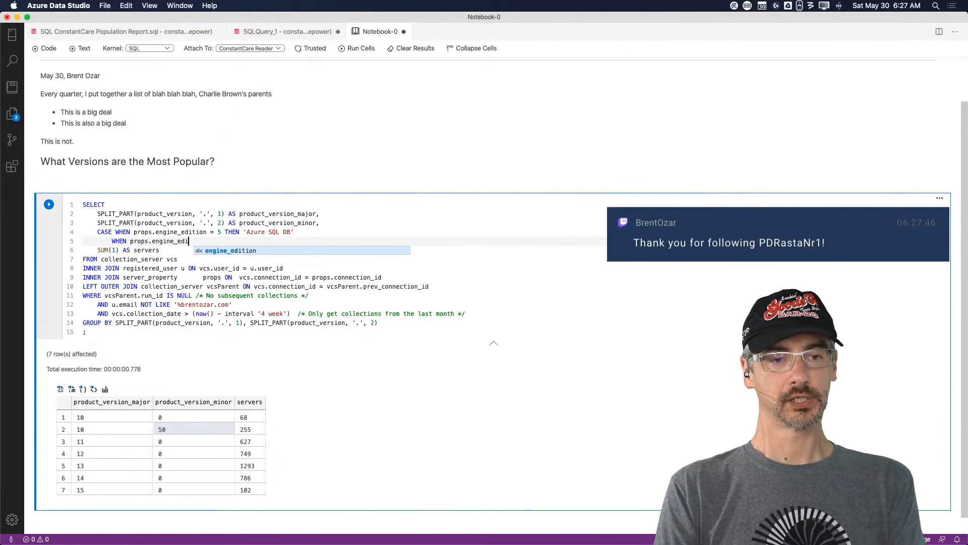
type("tion = 6 THEN '")
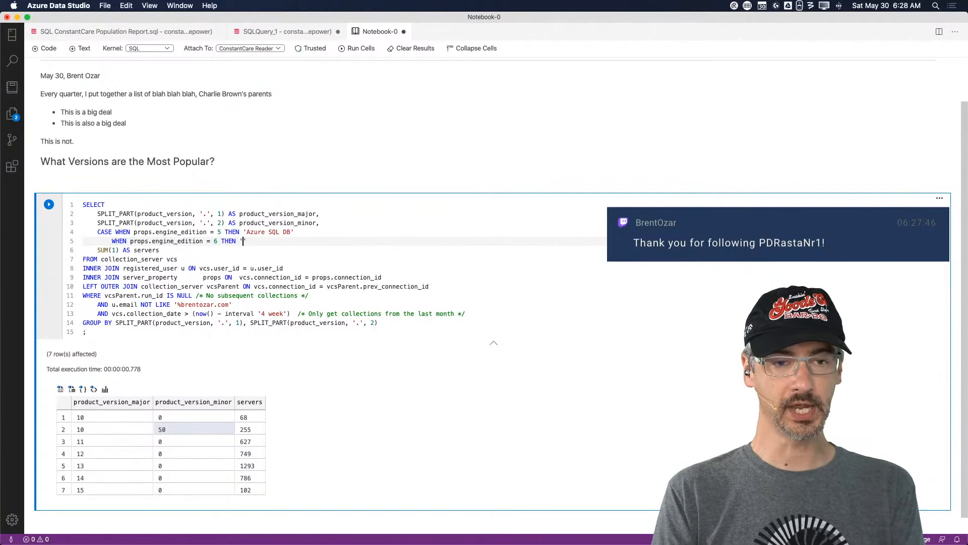
key("super+Tab")
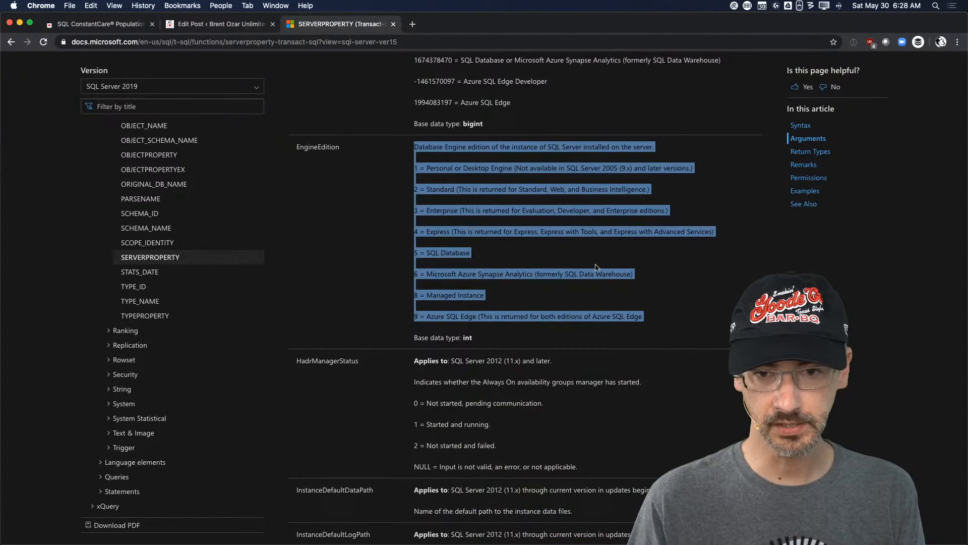
left_click(484, 276)
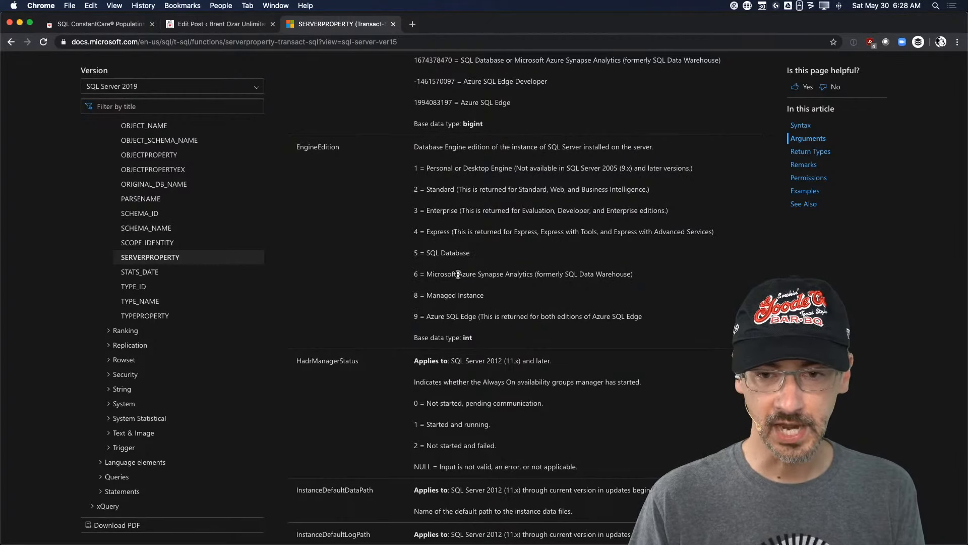
left_click_drag(458, 274, 534, 276)
key("super+c")
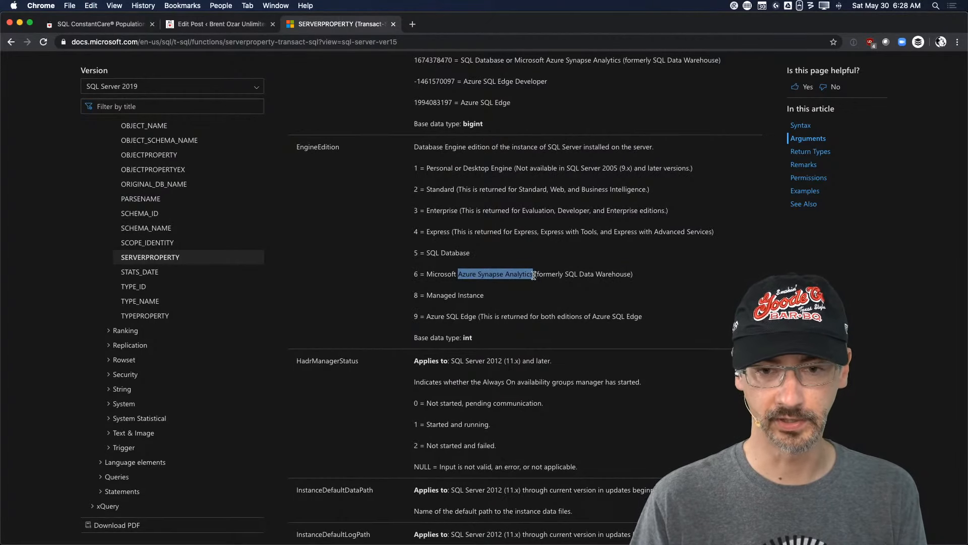
key("super+Tab")
key("super+v")
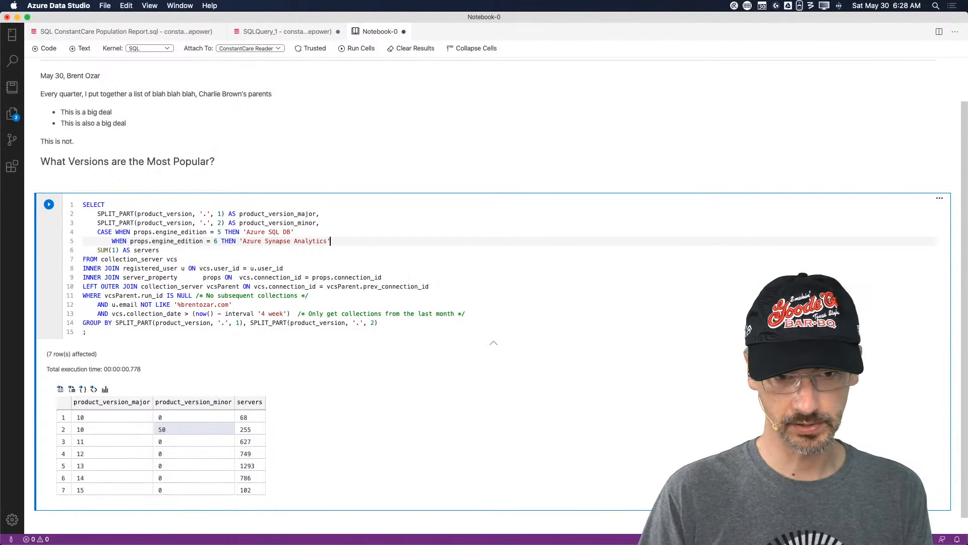
Add a WHEN branch for props.engine_edition = 8 returning 'Azure SQL DB Managed Instance', checking the value in the EngineEdition documentation in Chrome
key("Return")
type("WHEN prop")
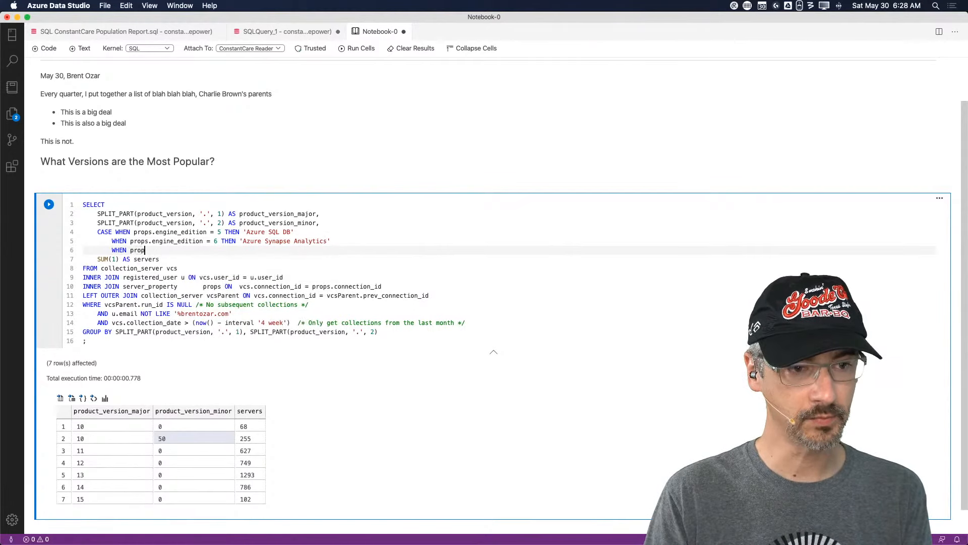
type("s.engine_edition =")
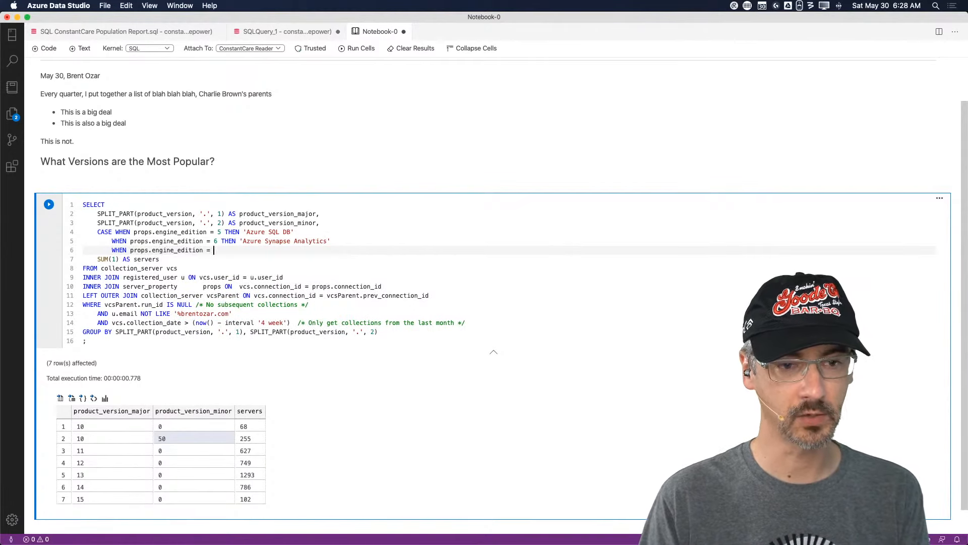
key("super+Tab")
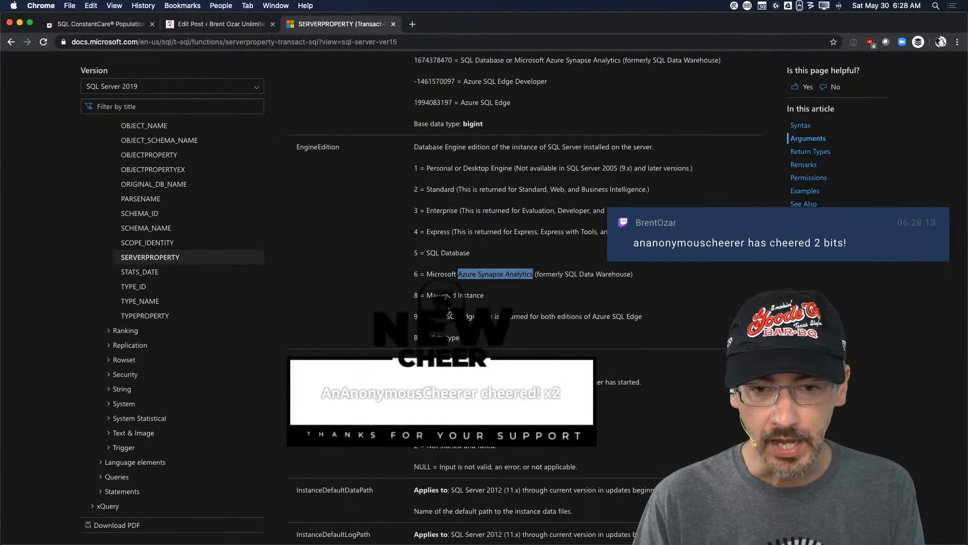
key("super+Tab")
type("= 8")
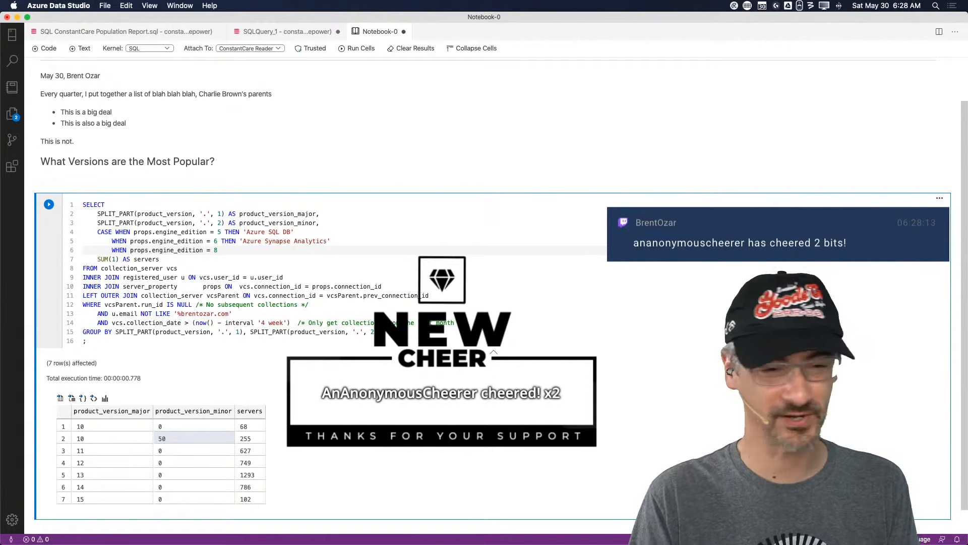
type("THEN 'Azure SQL DB Managed Instance")
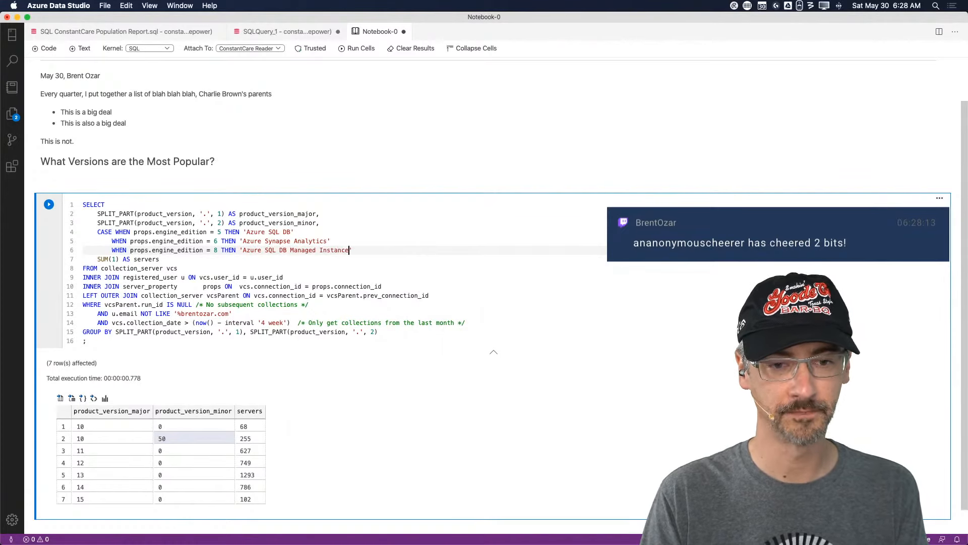
Add a WHEN branch for props.engine_edition = 9 returning 'Azure SQL Edge', looking up that name in the EngineEdition documentation in Chrome
key("super+Tab")
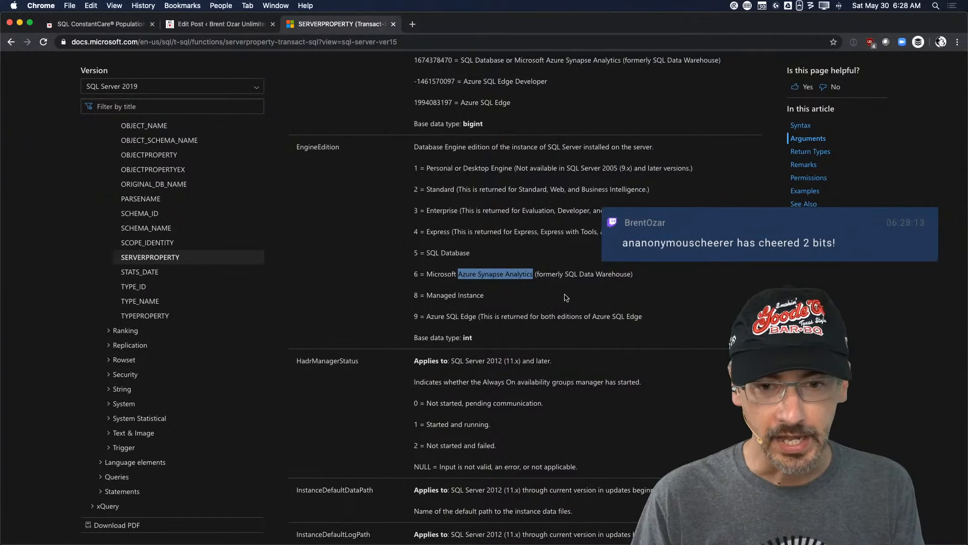
left_click_drag(428, 318, 476, 318)
key("super+Tab")
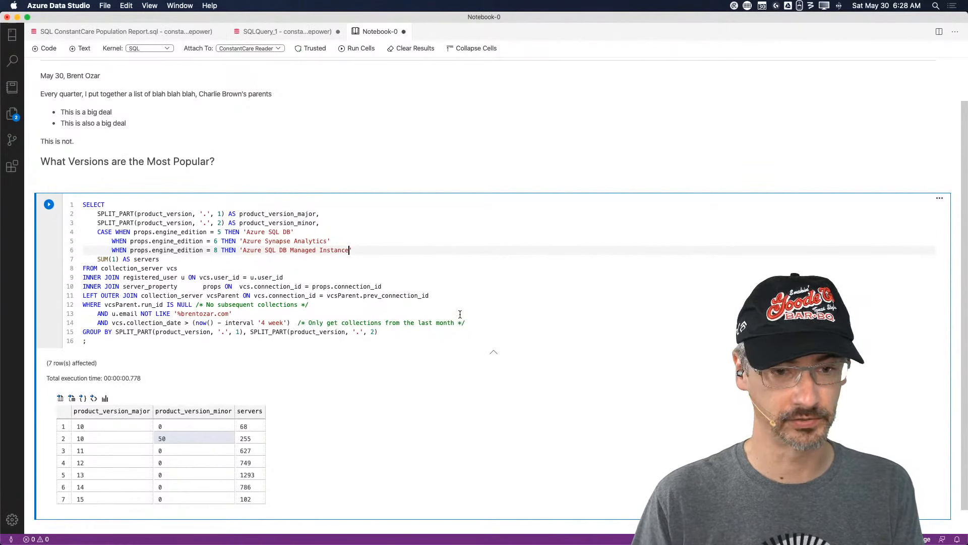
key("Return")
type("WHEN ")
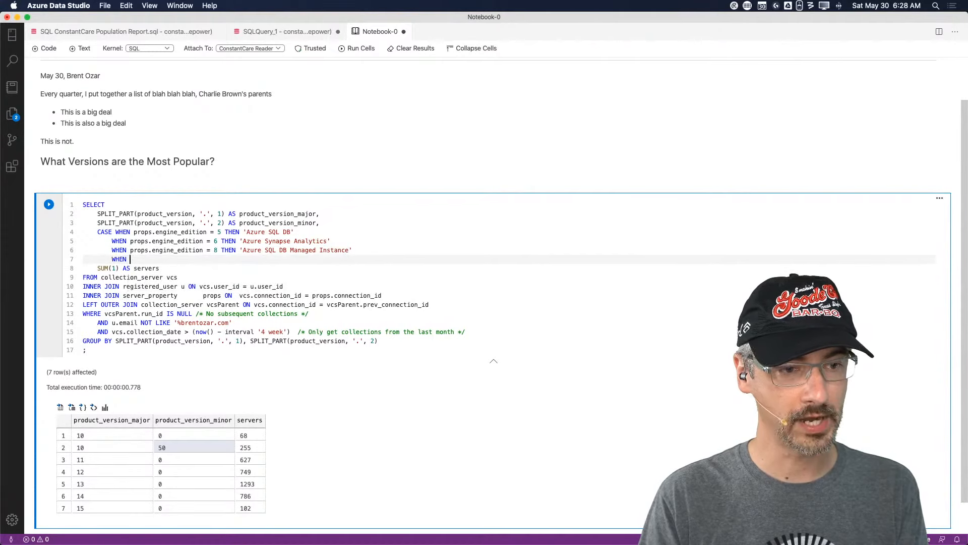
type("props.engine")
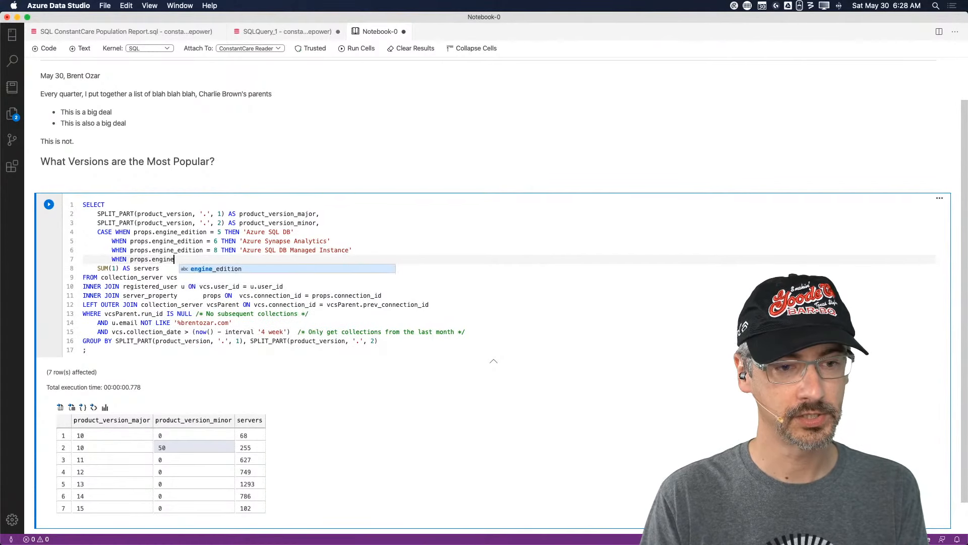
type("_edition = 9 THEN")
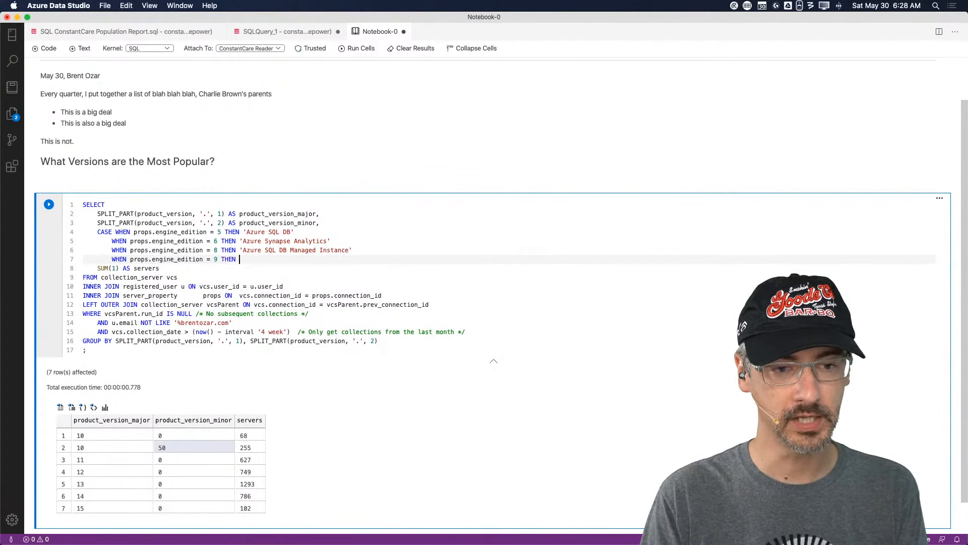
key("super+Tab")
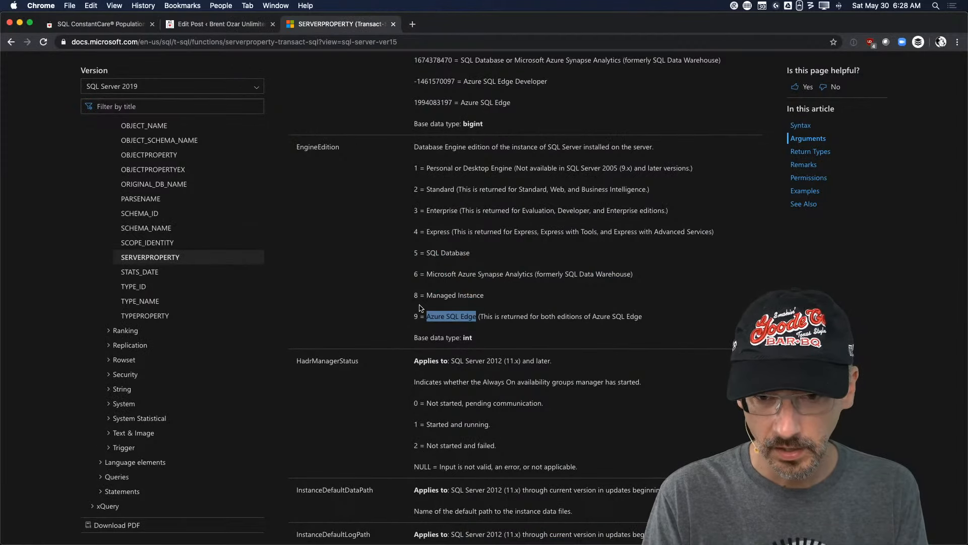
key("super+Tab")
type("'Azure SQL E")
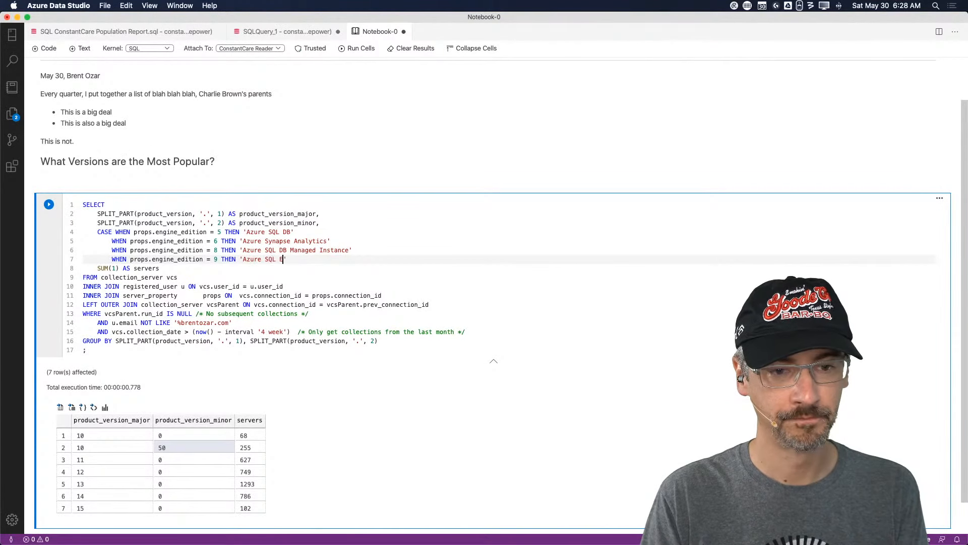
type("dge'")
Close the CASE expression with ELSE 'SQL Server' END and a trailing comma before SUM(1), and run the cell
key("Return")
type("ELSE 'SQL Server")
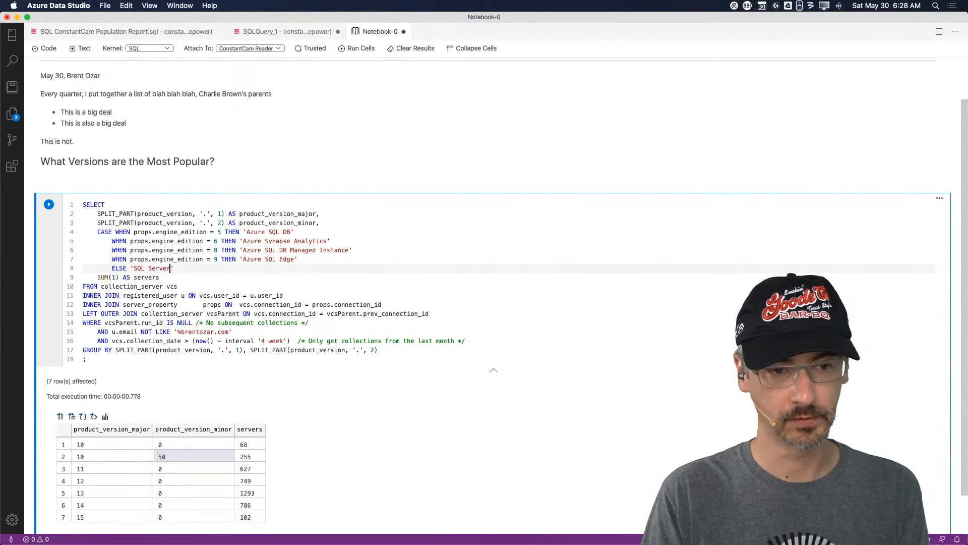
type("' END")
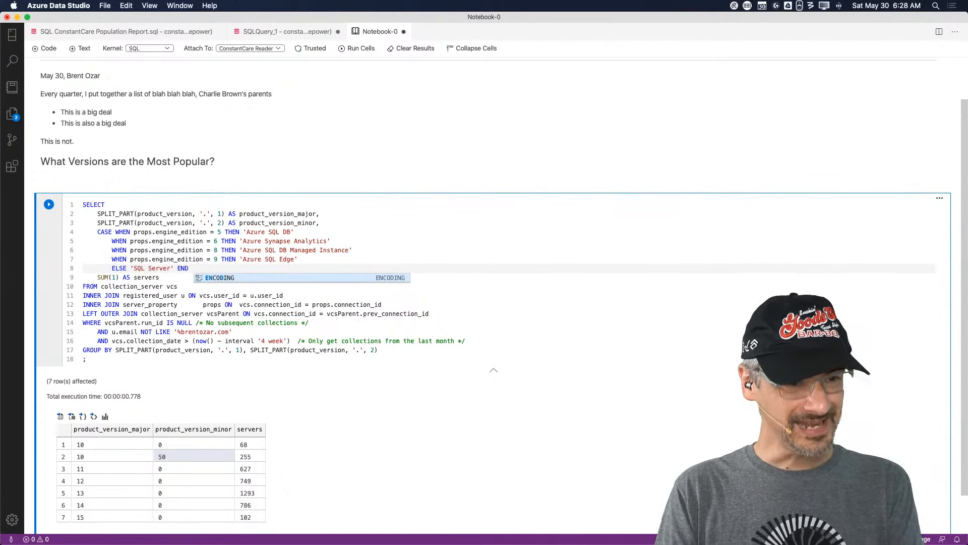
type(",")
key("Right")
key("Down")
key("Down")
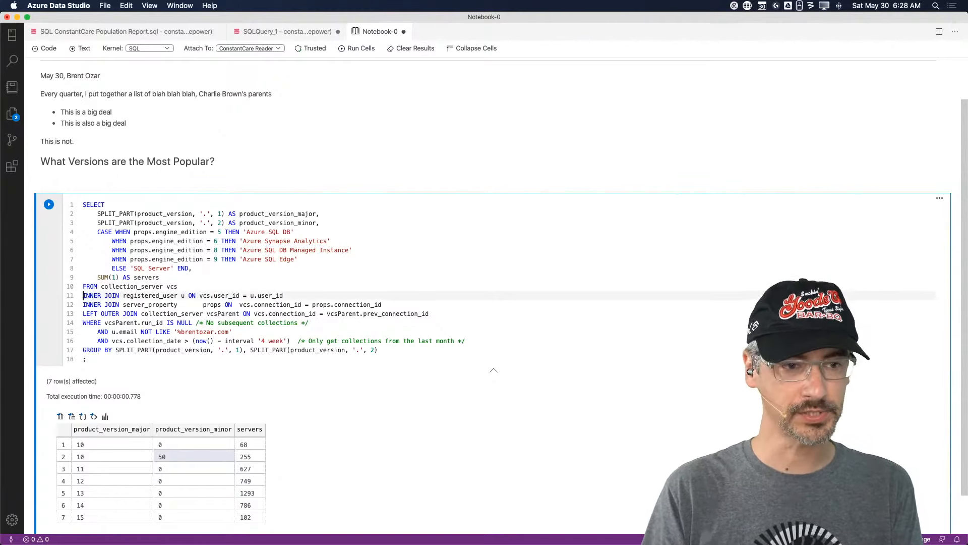
left_click(49, 205)
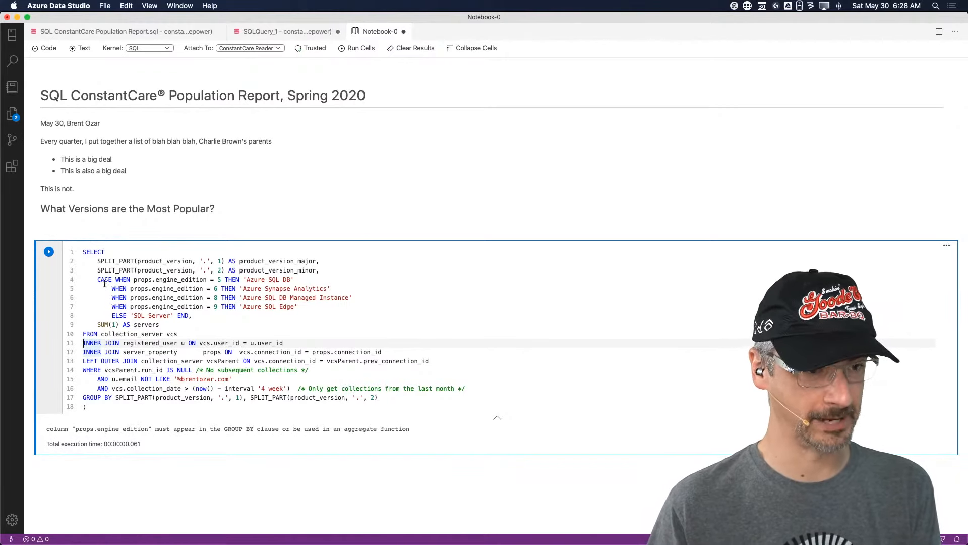
Copy the whole engine_edition CASE expression to the end of the GROUP BY clause without its trailing comma, and rerun the query
left_click_drag(97, 280, 171, 317)
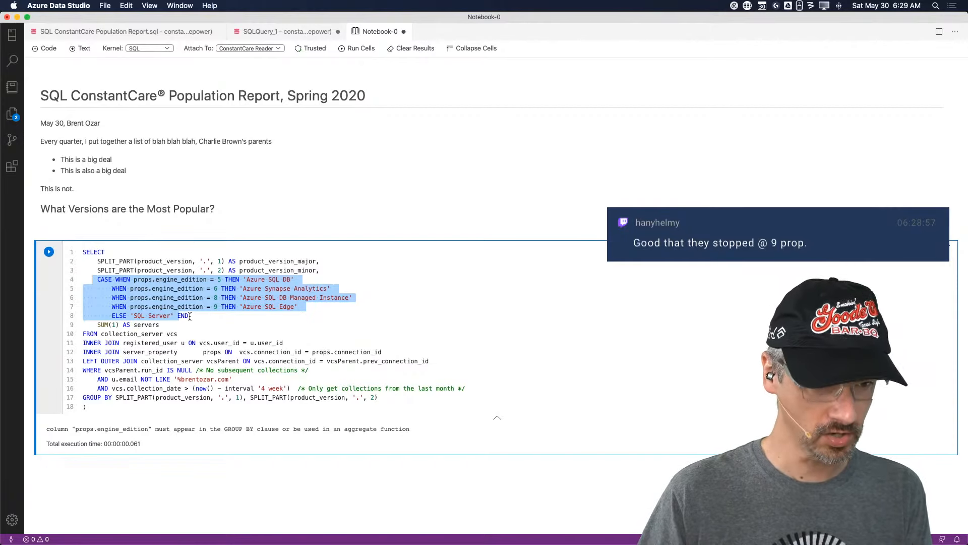
left_click(190, 316, "shift")
key("super+c")
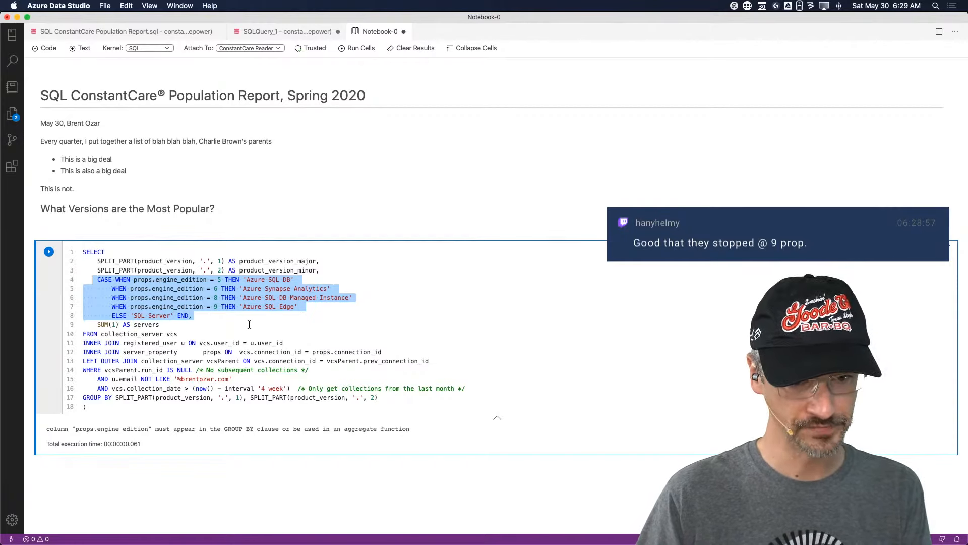
left_click(399, 396)
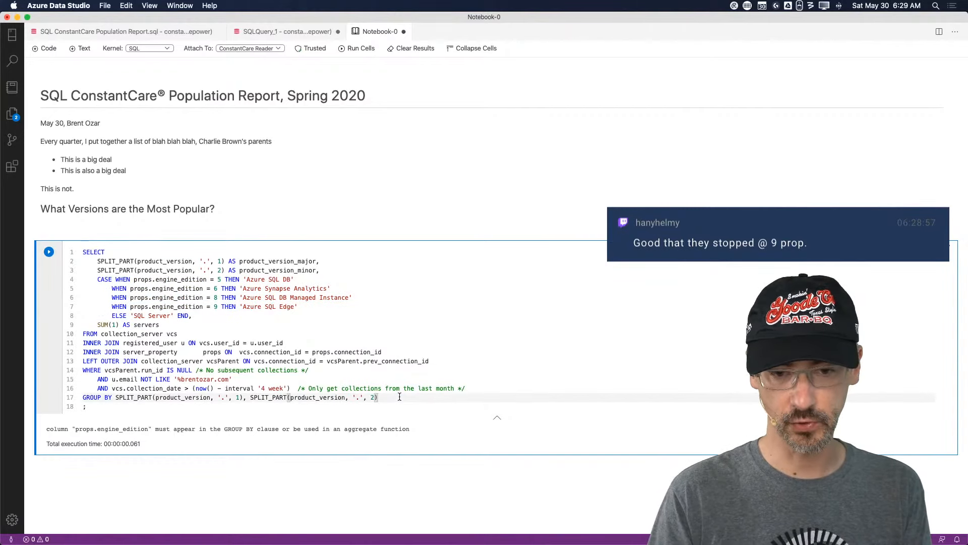
type(",")
key("Return")
key("super+v")
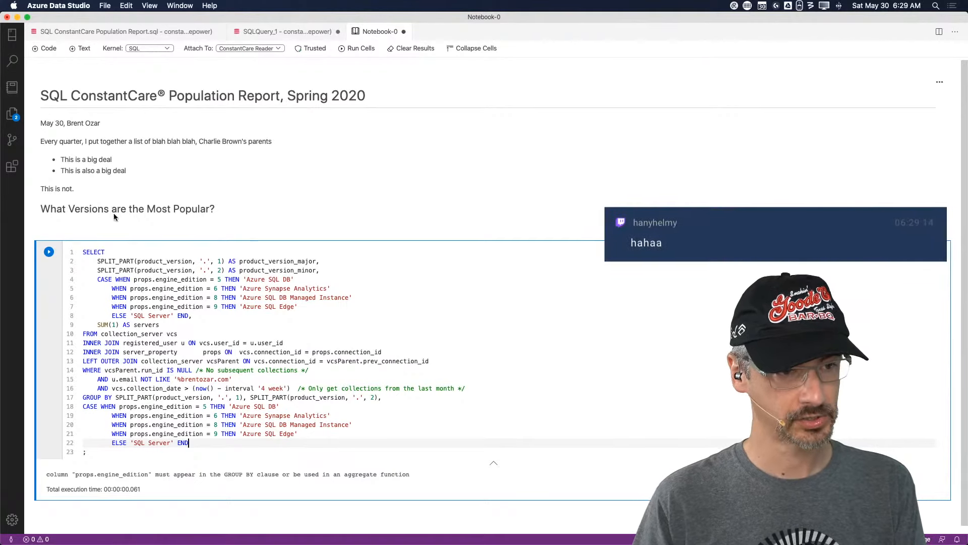
left_click(48, 251)
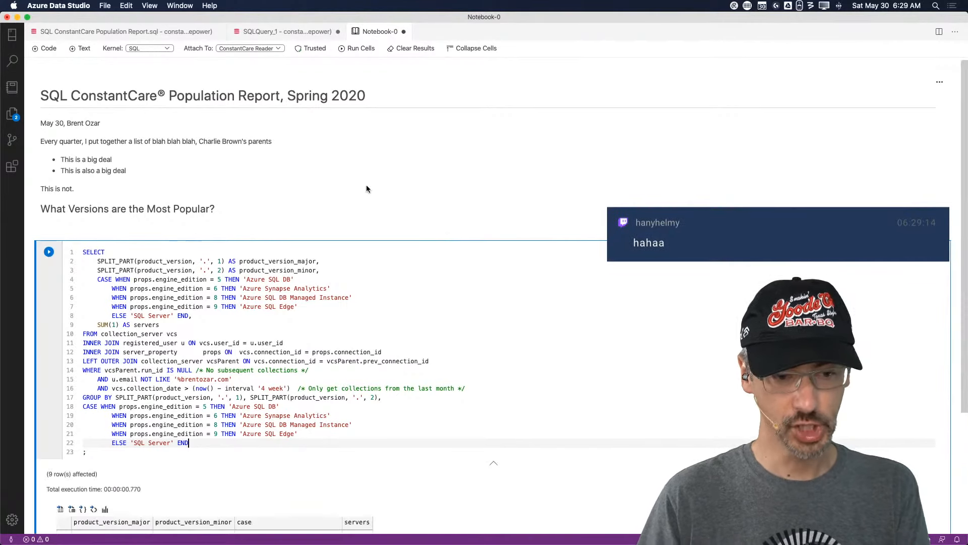
scroll(366, 188, "down", 3)
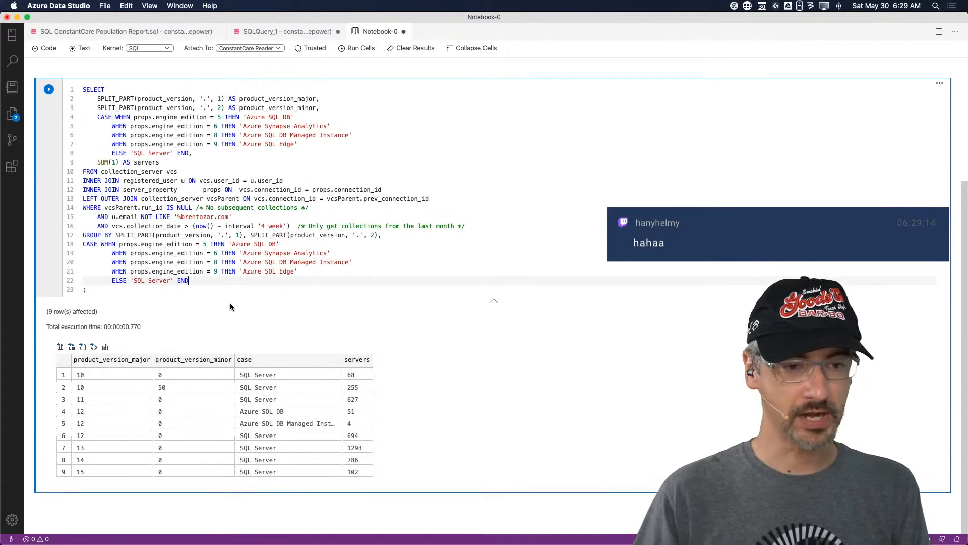
Start an ORDER BY clause on a new line after the GROUP BY, and select the case column in the results
key("Return")
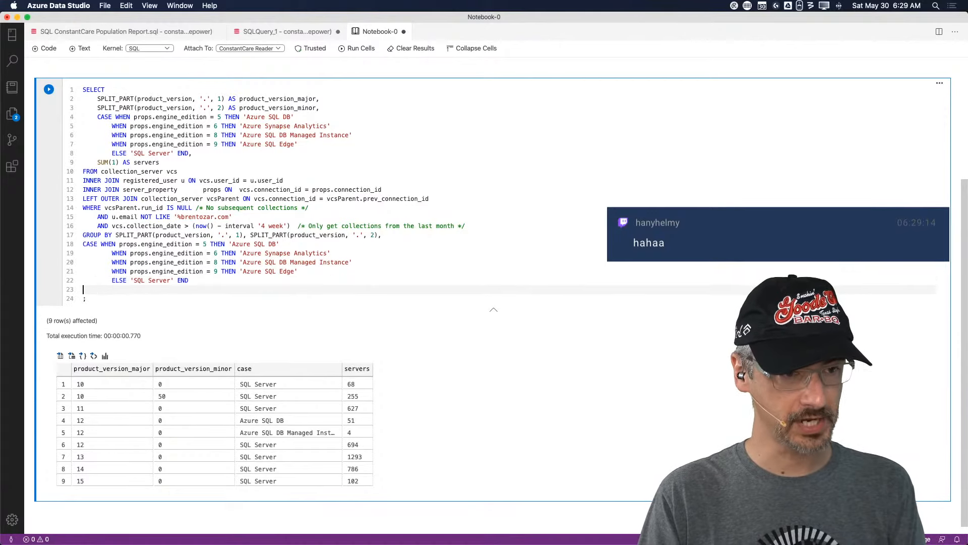
type("ORDER BY")
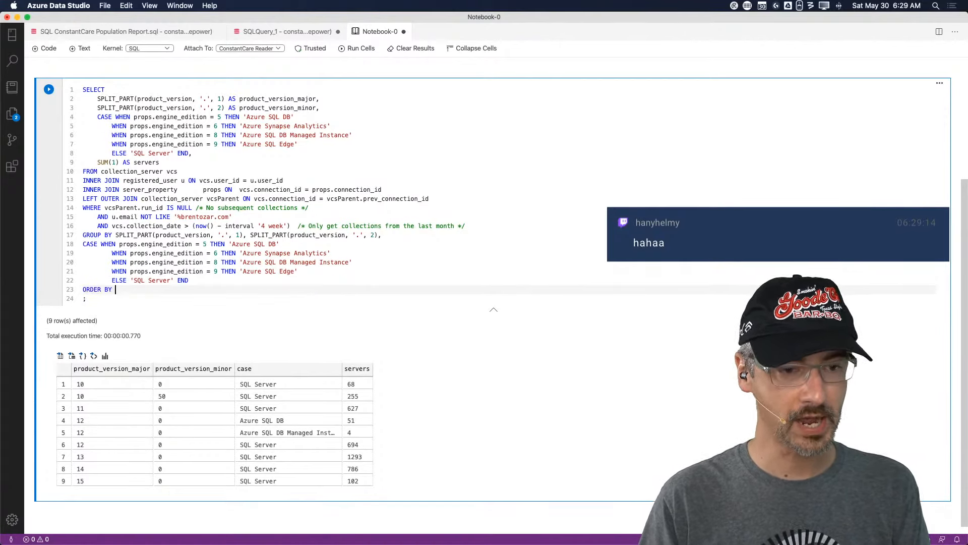
left_click(281, 367)
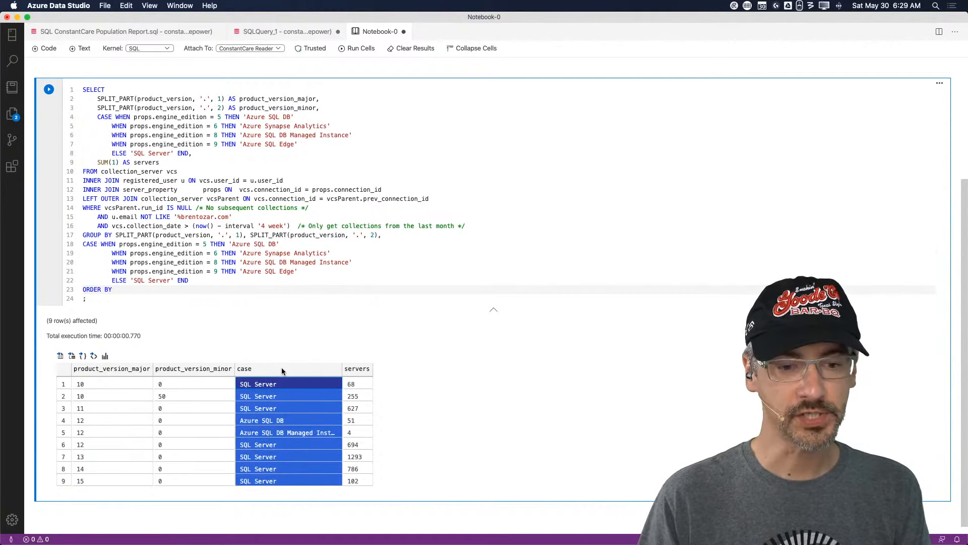
Move the engine_edition CASE expression to the beginning of the SELECT list, above the product_version_major column
left_click(190, 154)
type(",")
left_click_drag(193, 153, 71, 155)
key("super+c")
left_click(71, 121)
key("BackSpace")
key("Up")
key("Up")
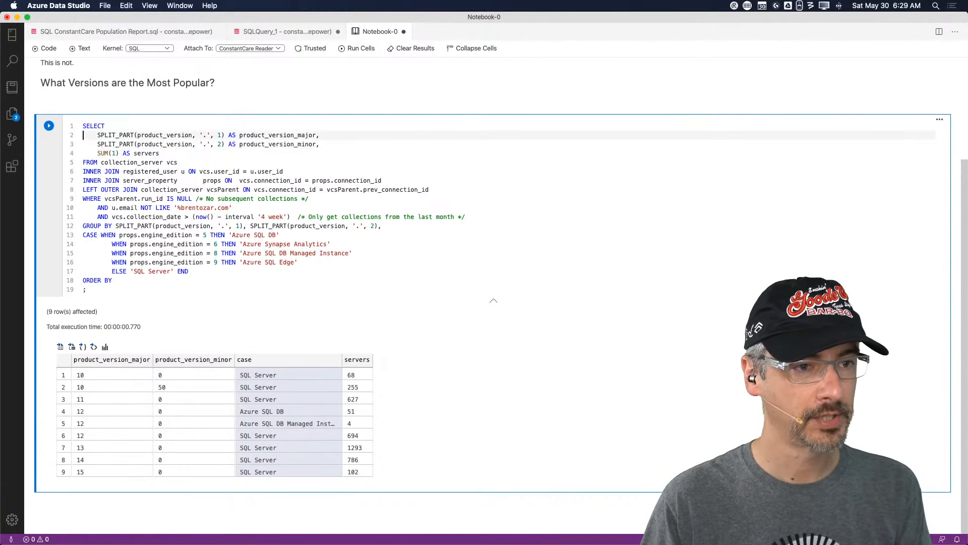
key("super+v")
Complete the ORDER BY clause with columns 1, 2, 3 and run the query
key("Down")
key("Down")
key("Down")
key("Down")
key("Down")
key("Down")
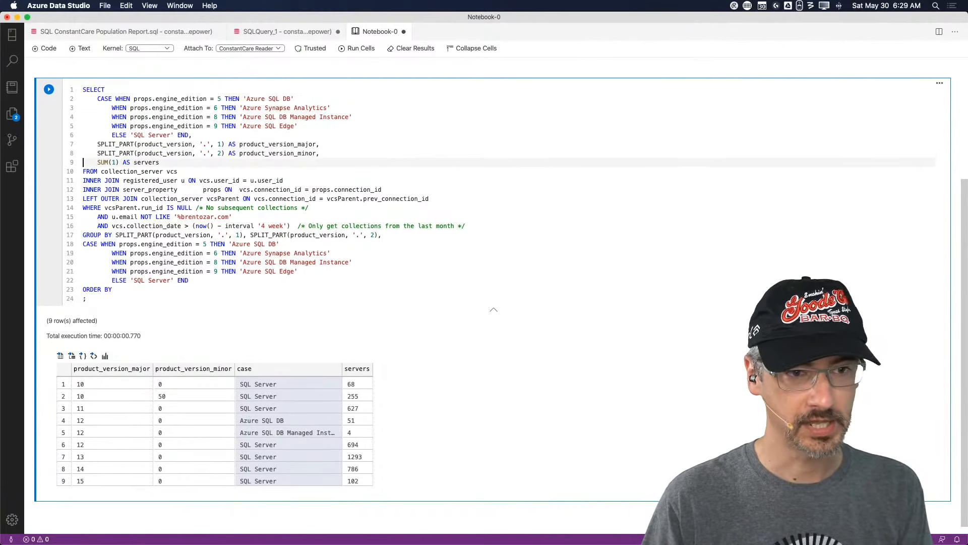
key("Down")
key("Down")
key("Down")
key("Down")
key("Down")
key("Down")
key("Down")
key("Down")
key("Down")
key("Down")
key("Down")
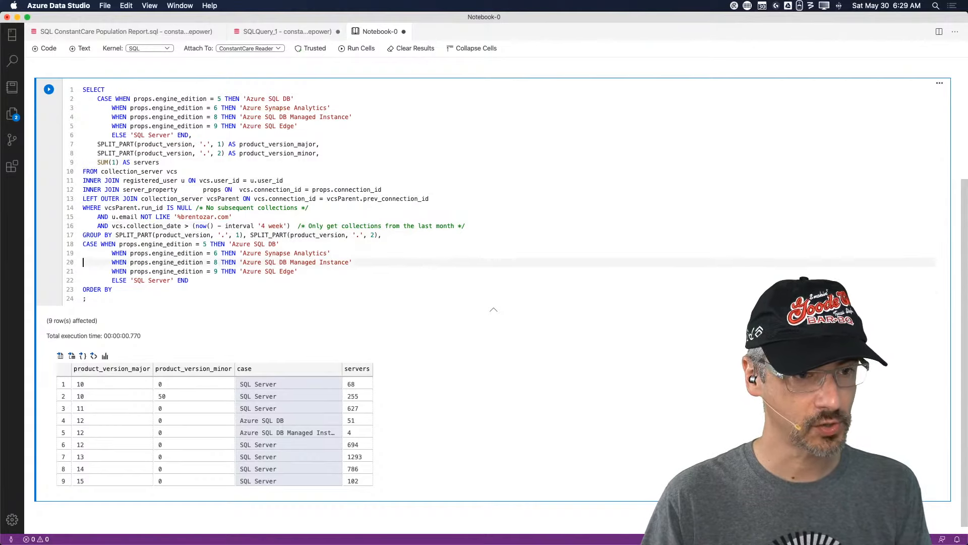
key("Up")
key("End")
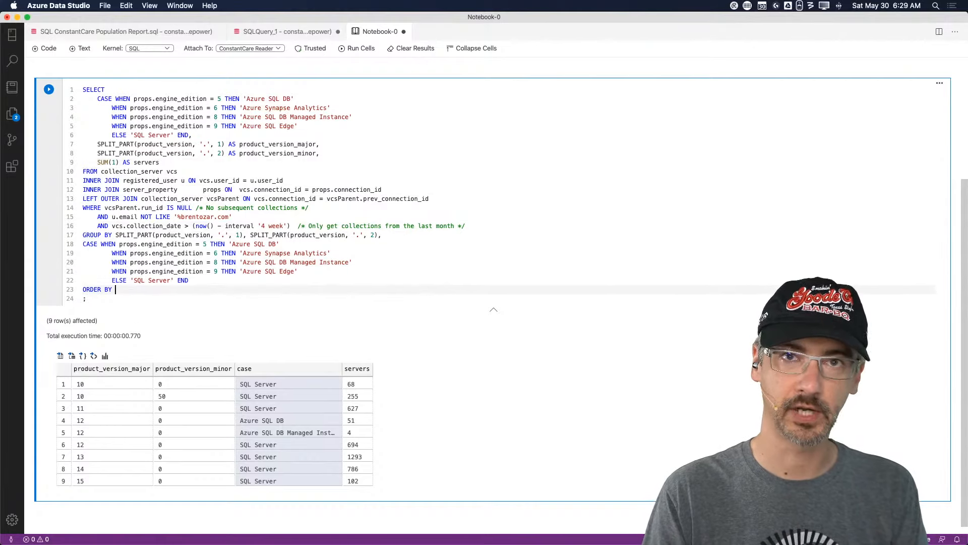
type("1, 2,")
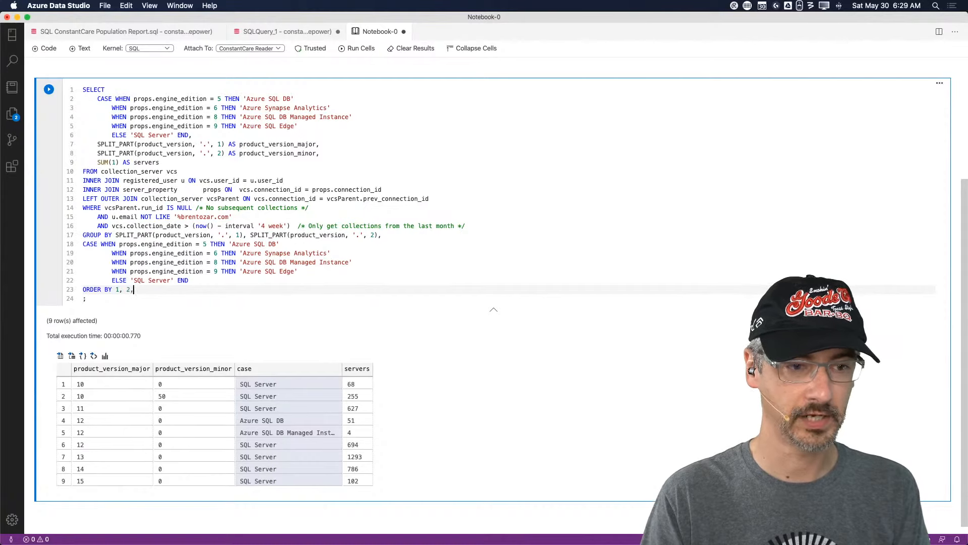
type(" 3")
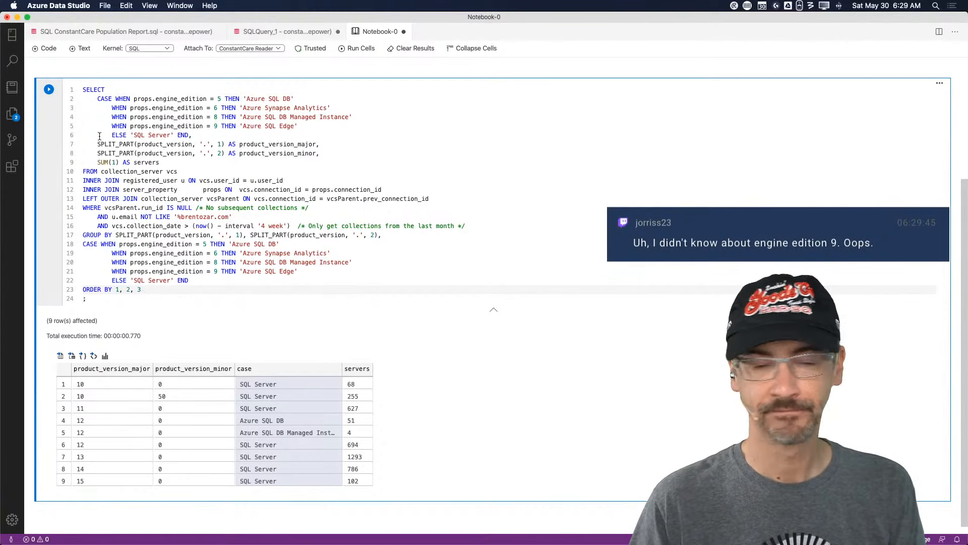
left_click(49, 90)
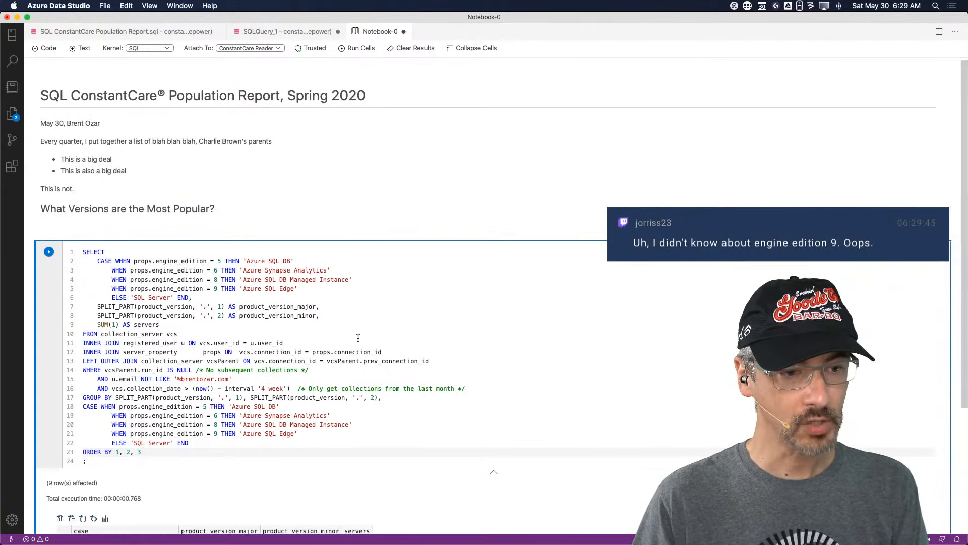
Widen the case column in the results grid to read the full edition names, and highlight the Azure rows' edition and major version
scroll(342, 188, "down", 5)
scroll(342, 190, "down", 2)
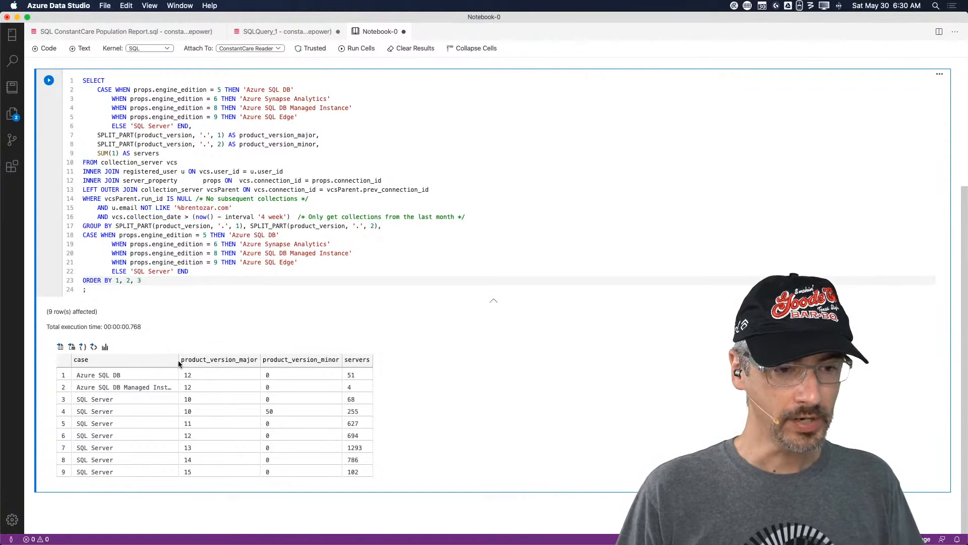
left_click_drag(177, 362, 231, 386)
left_click(163, 379)
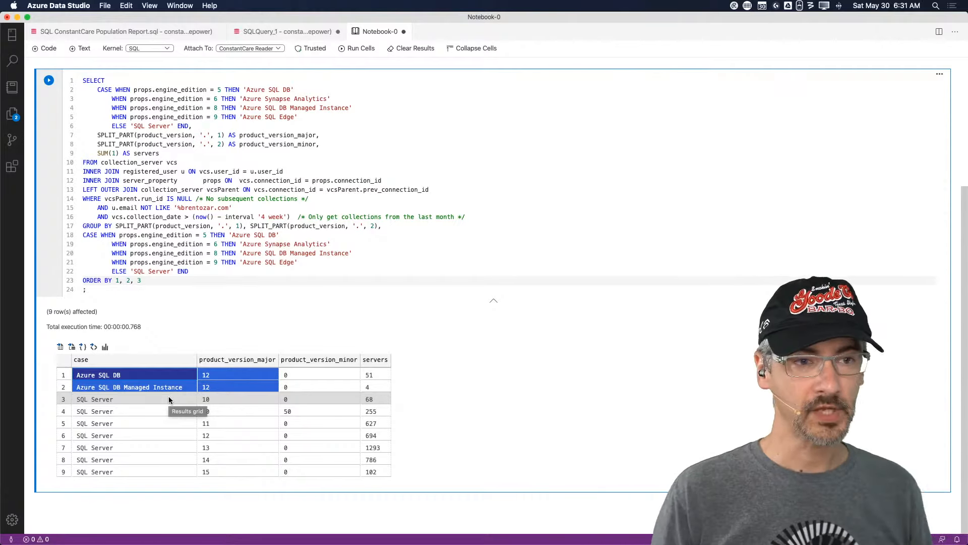
left_click(307, 117)
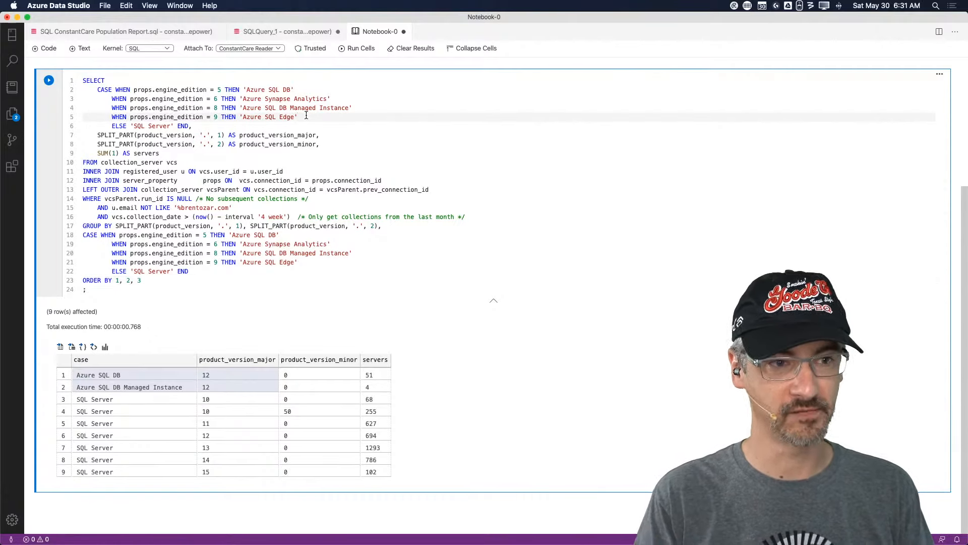
Start a WHEN branch below the 'Azure SQL Edge' line in the SELECT list, testing SPLIT_PART(product_version, '.', 1) = 10 AND
key("Return")
type("WHEN")
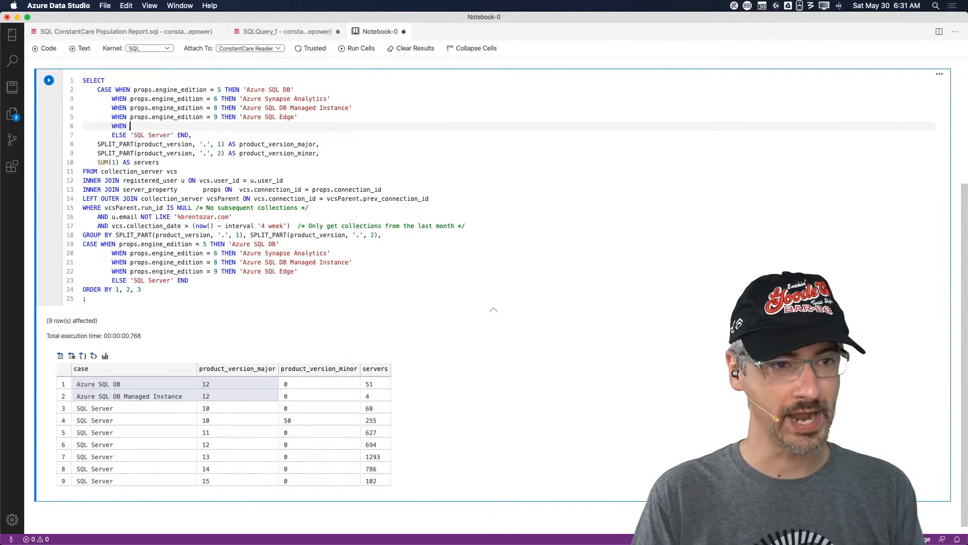
left_click_drag(97, 144, 224, 145)
key("super+c")
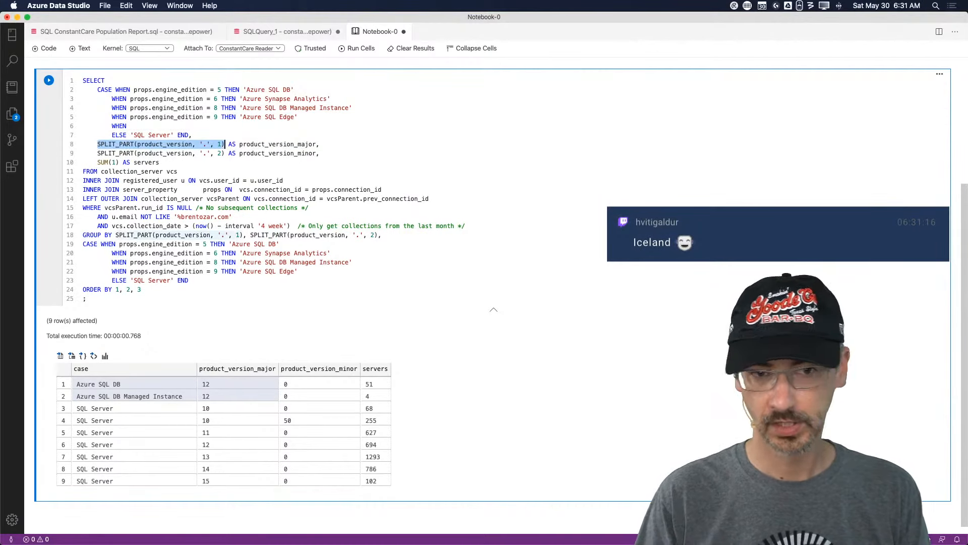
left_click(165, 127)
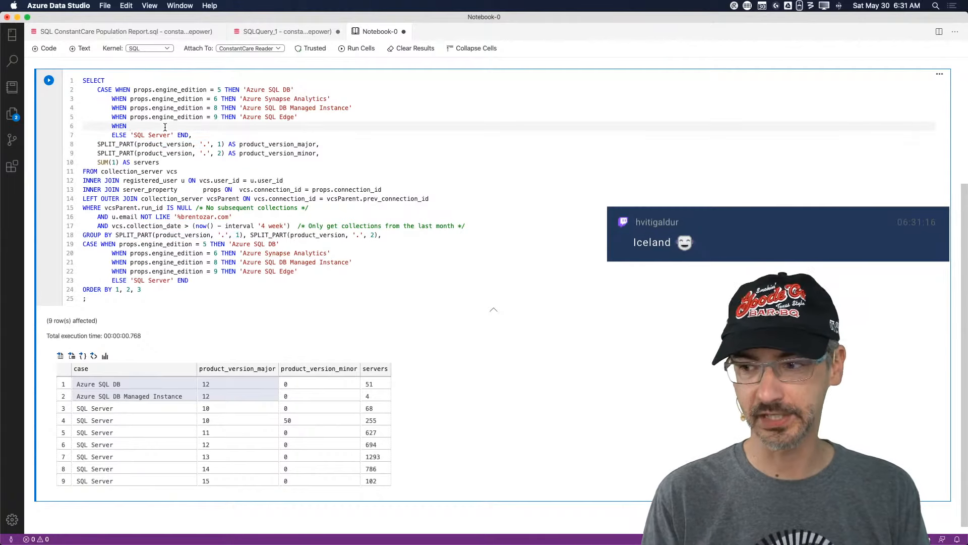
key("super+v")
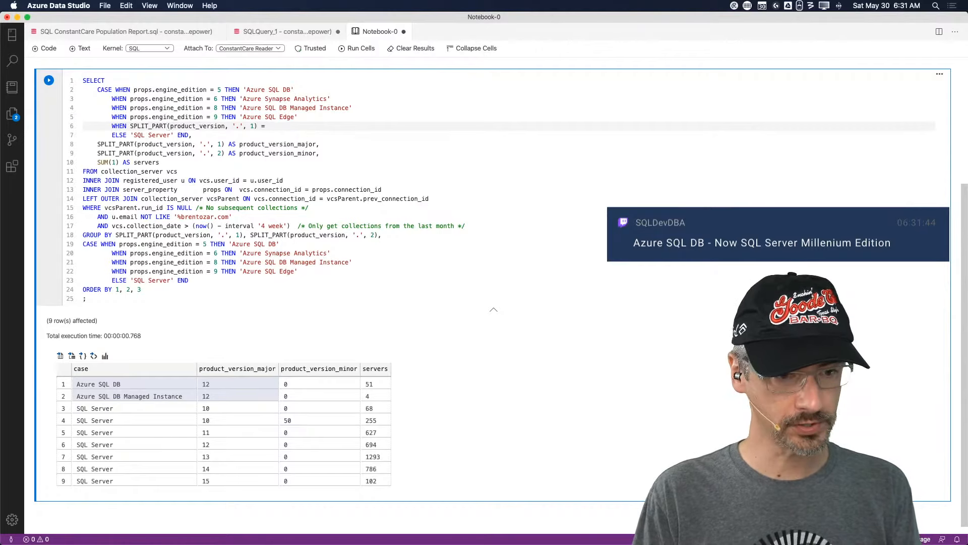
type("ND")
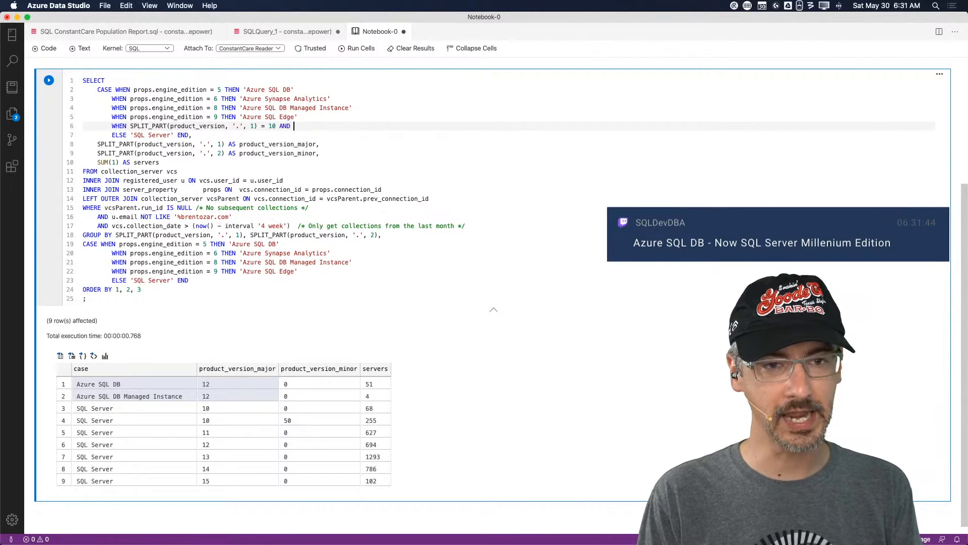
Extend the branch with SPLIT_PART(product_version, '.', 2) =, leaving its comparison value blank, and THEN 'SQL Server 2008'
left_click_drag(96, 153, 225, 154)
key("super+c")
left_click(334, 121)
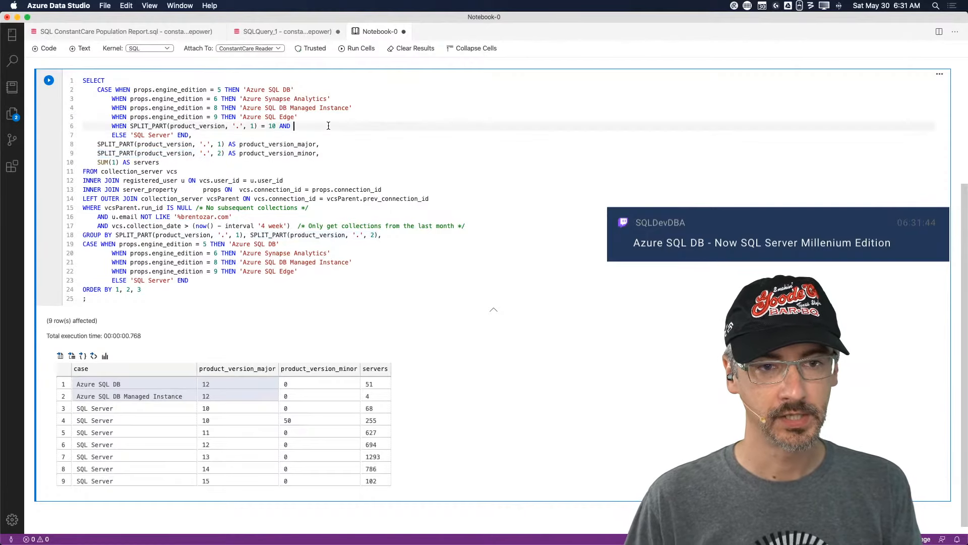
key("super+v")
type("= THEN")
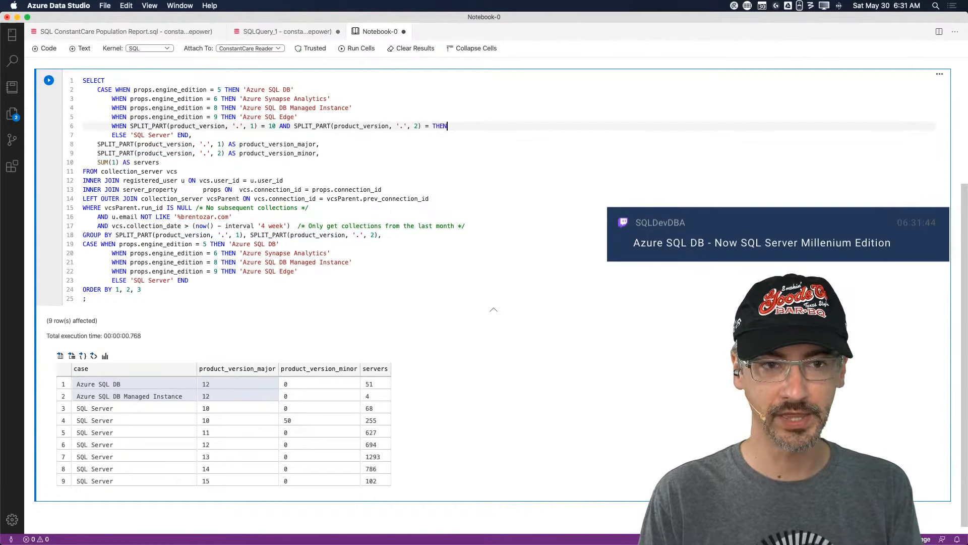
type(" 'SQL Server 200")
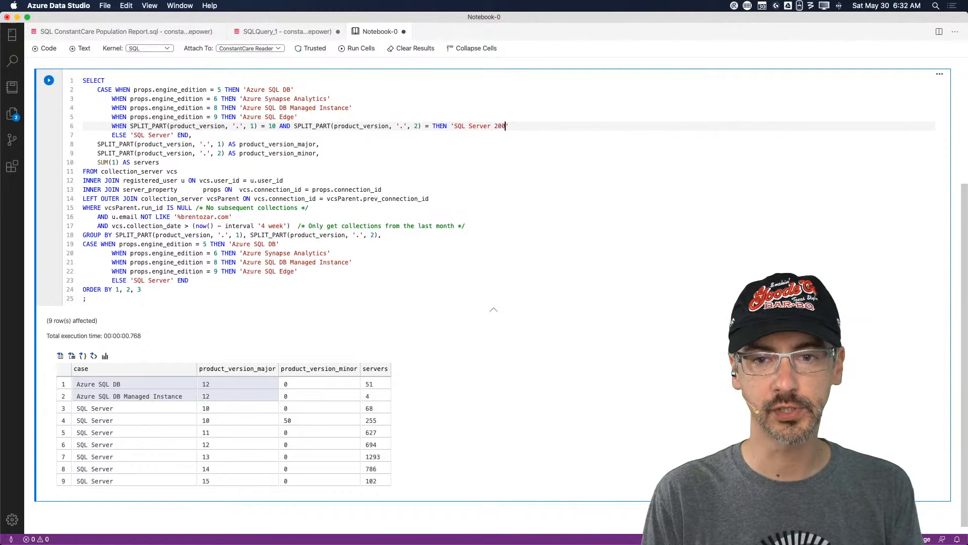
Duplicate the 'SQL Server 2008' WHEN line directly below itself in the SELECT list's CASE expression
key("Down")
key("Home")
key("Home")
key("Up")
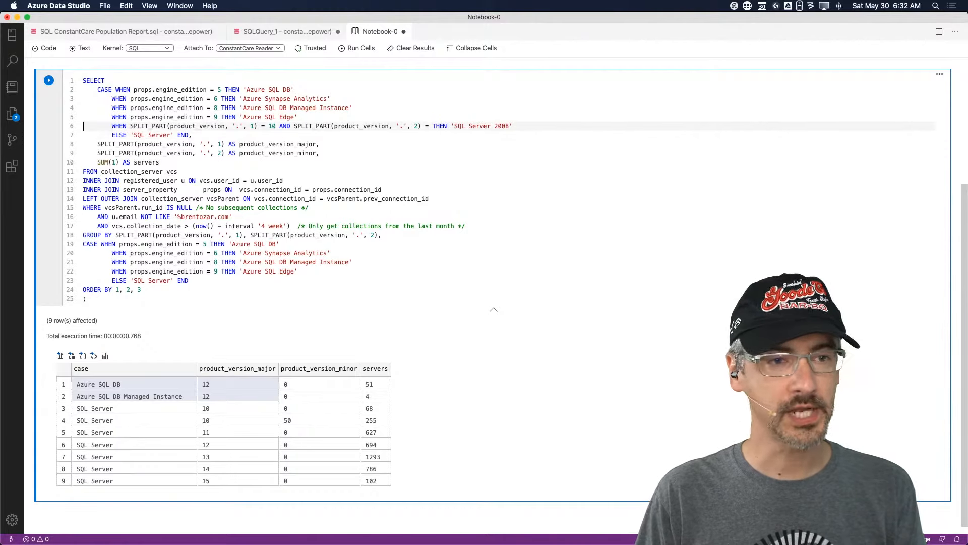
key("shift+Down")
key("super+c")
key("Down")
key("Up")
key("super+v")
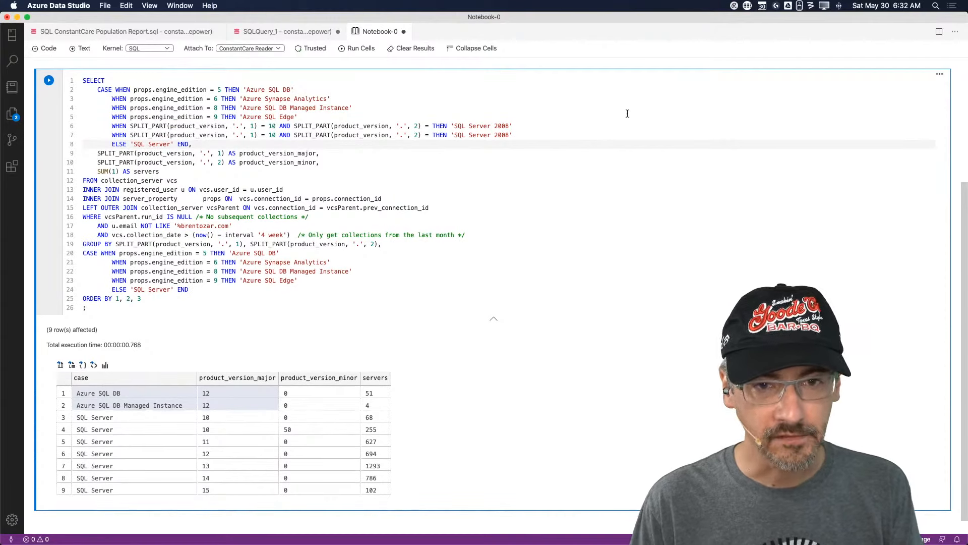
Set the minor version comparisons to 0 and 50, label the second branch 'SQL Server 2008 R2', and run the query
left_click(432, 126)
type("0")
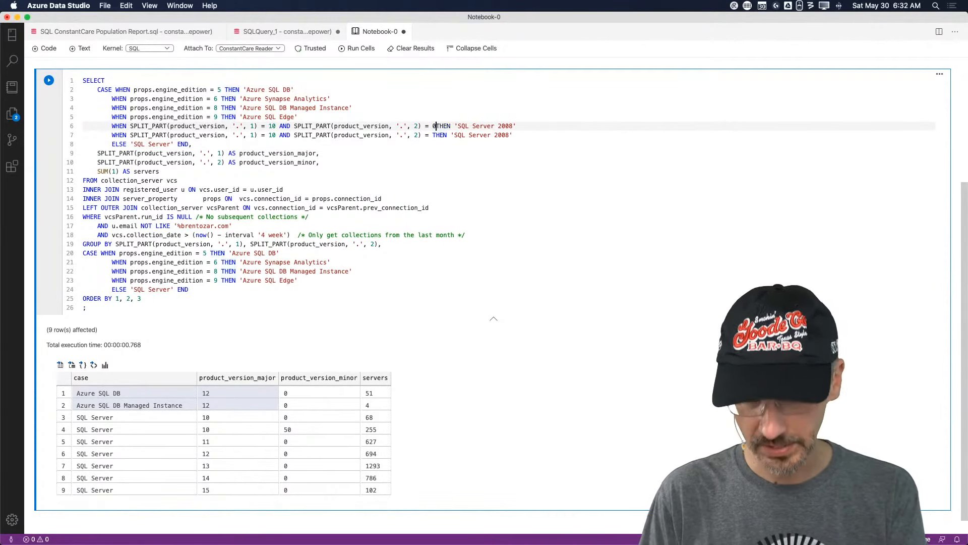
left_click(433, 135)
type("0")
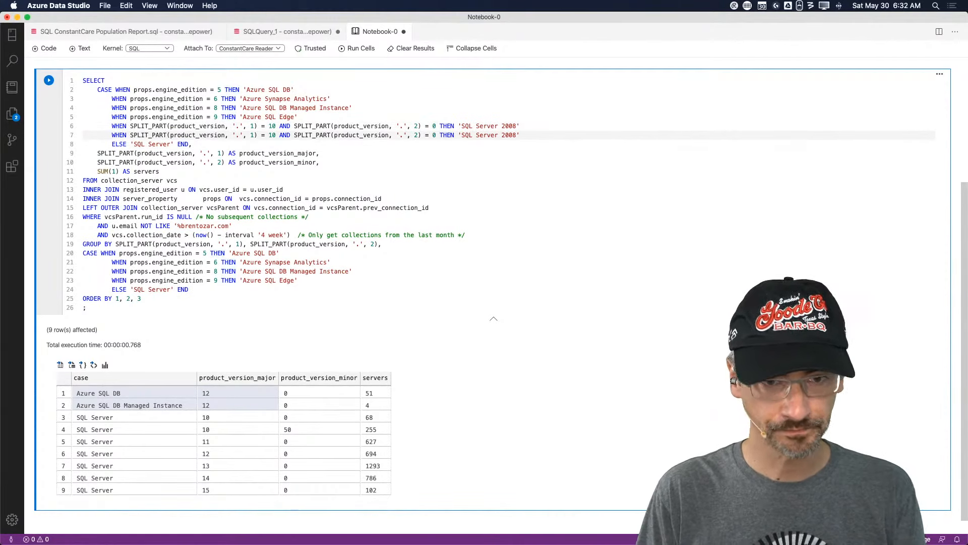
double_click(433, 134)
type("50")
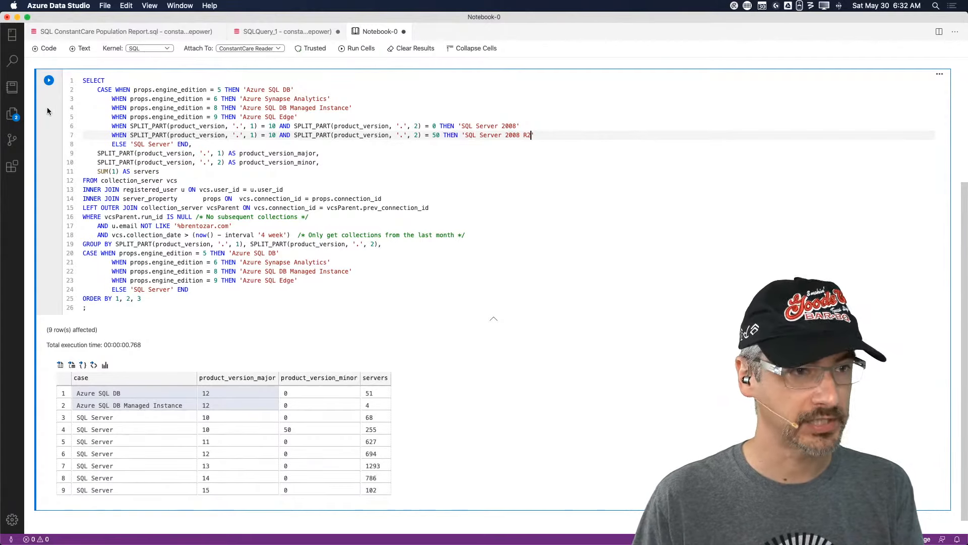
left_click(49, 79)
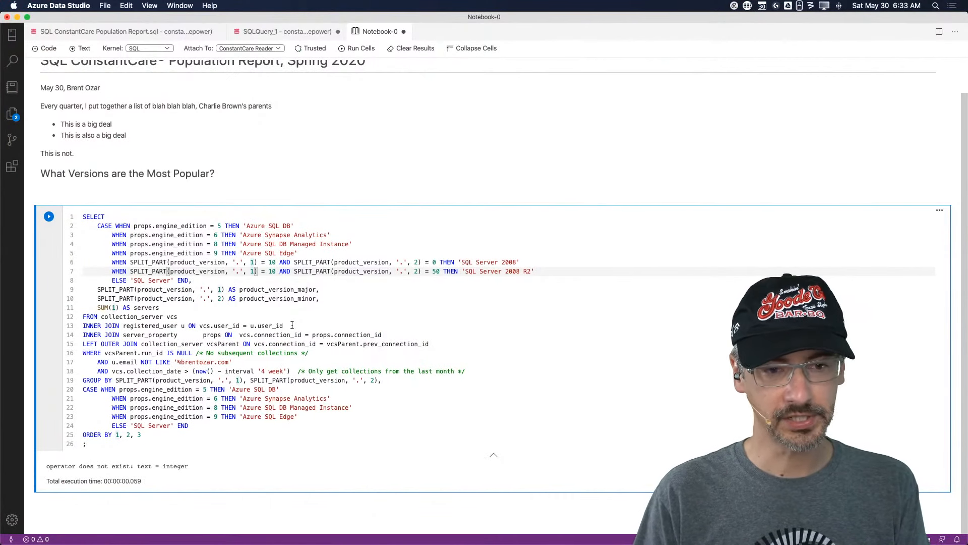
Cast the major version in the 'SQL Server 2008' branch with ::INTEGER and copy that cast
key("Up")
type("::")
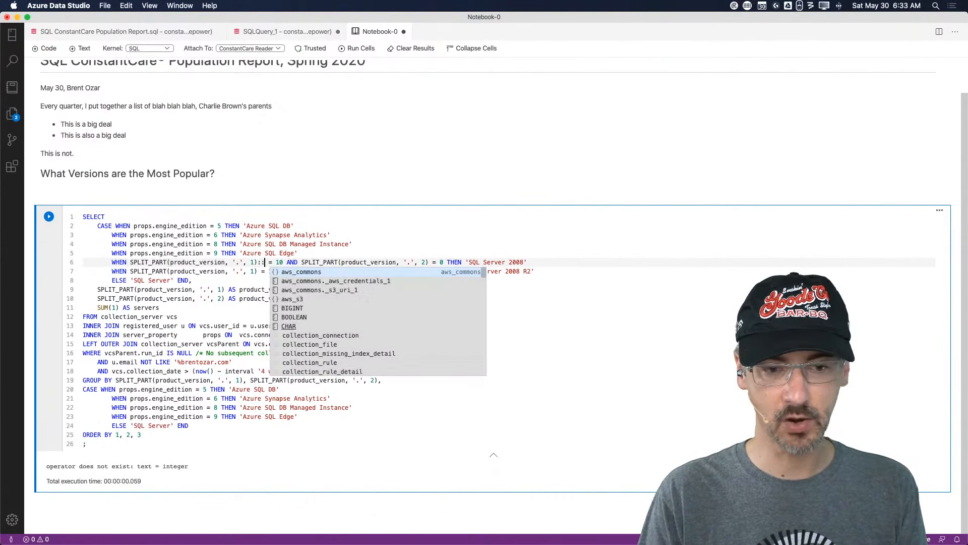
type("INTEGE")
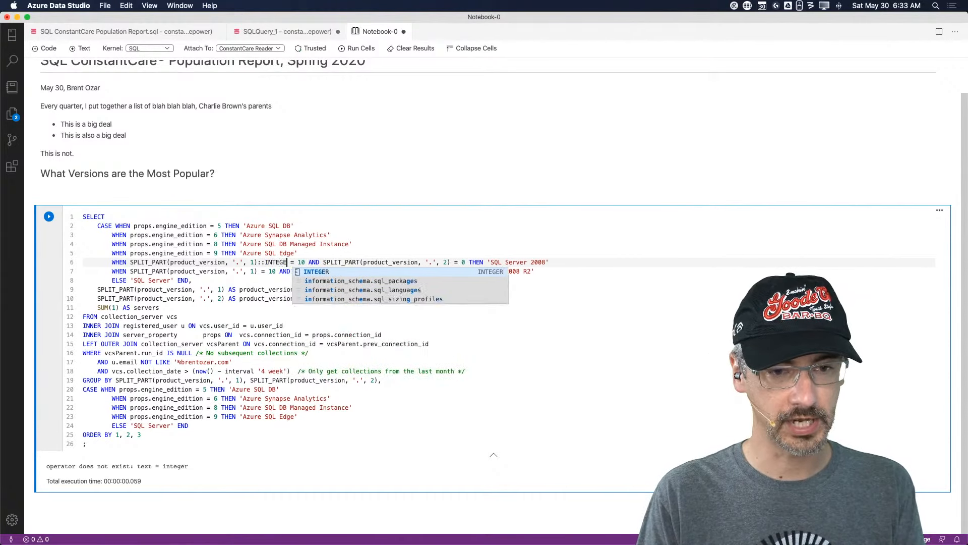
type("R")
key("Escape")
key("shift+Left")
key("shift+Left")
key("shift+Left")
key("shift+Left")
key("shift+Left")
key("shift+Left")
key("shift+Left")
key("shift+Left")
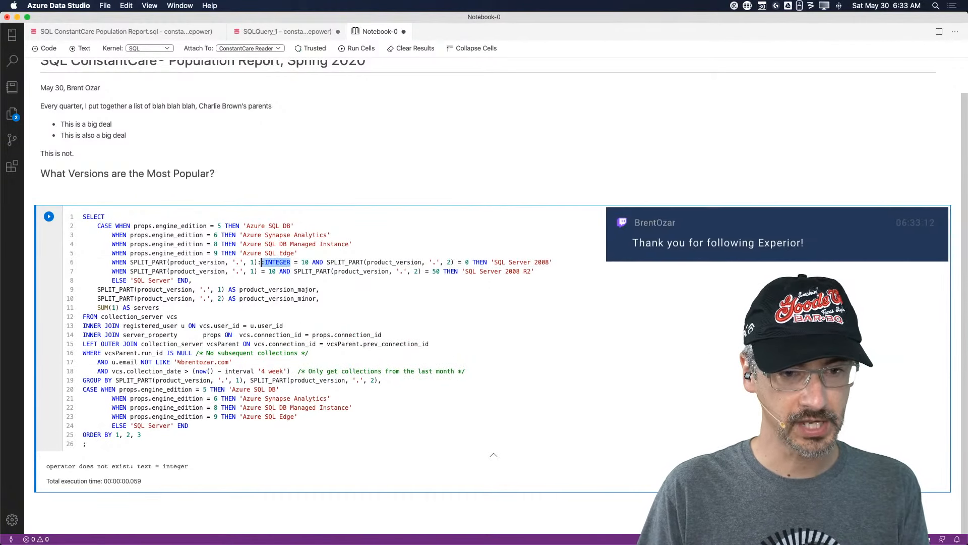
key("shift+Left")
Add the ::INTEGER cast to the other three SPLIT_PART comparisons in the two SQL Server 2008 branches and rerun the query
key("Down")
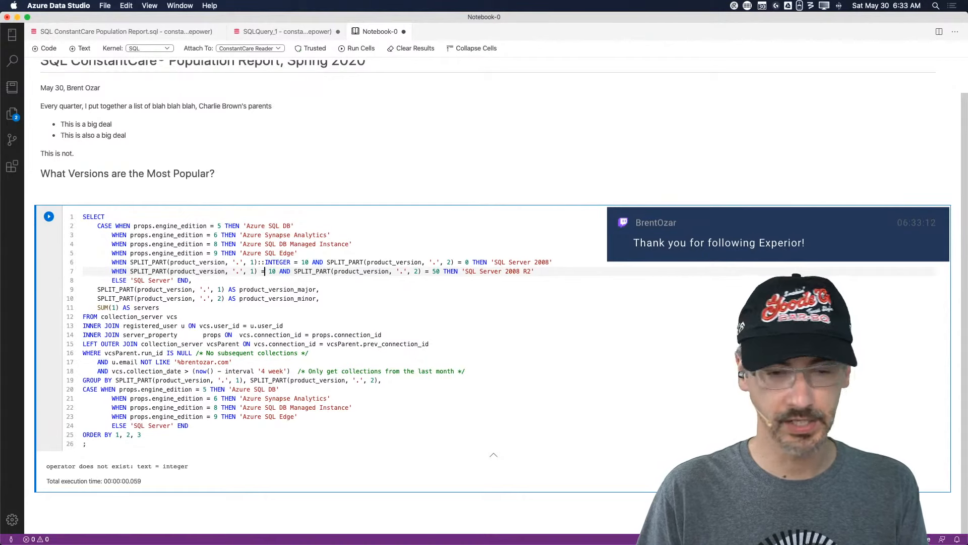
key("Left")
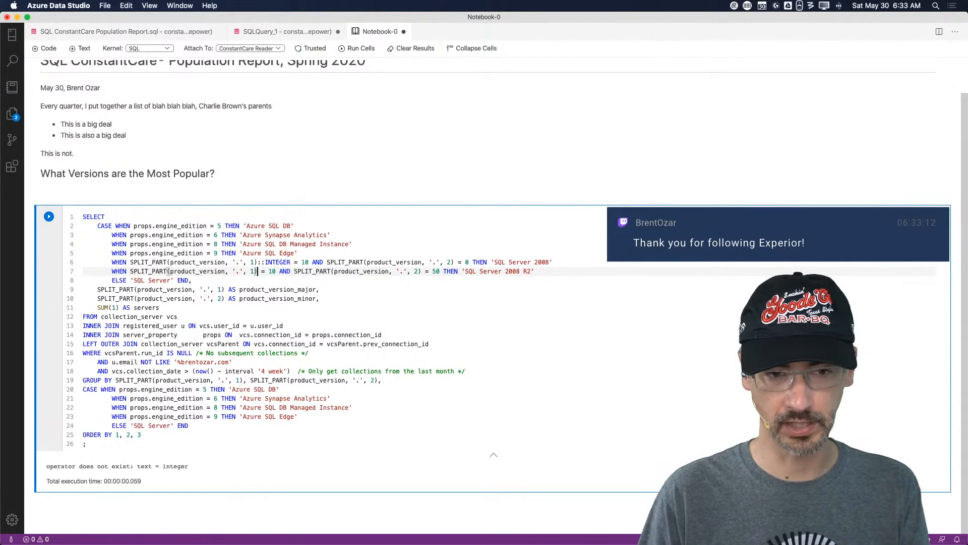
key("super+v")
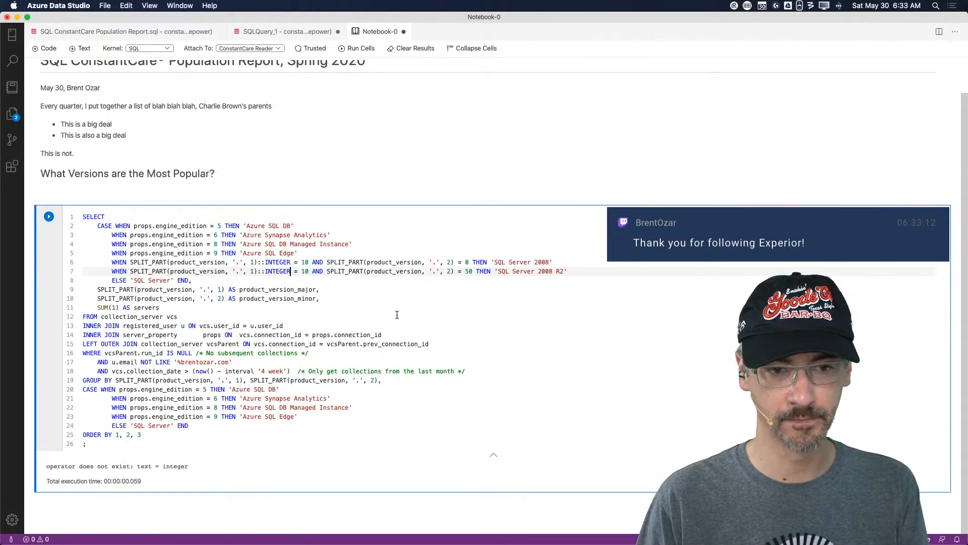
left_click(452, 262)
key("super+v")
left_click(452, 271)
key("super+v")
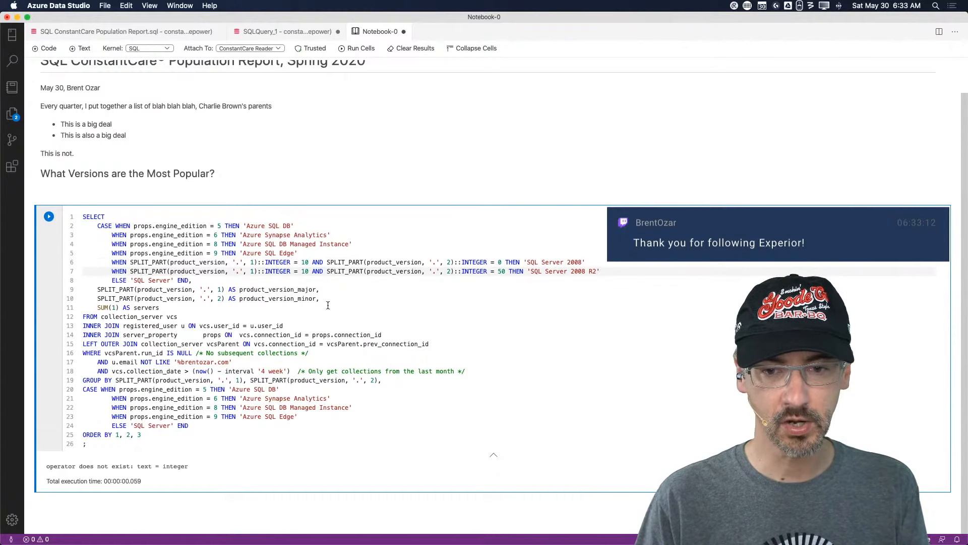
left_click(49, 217)
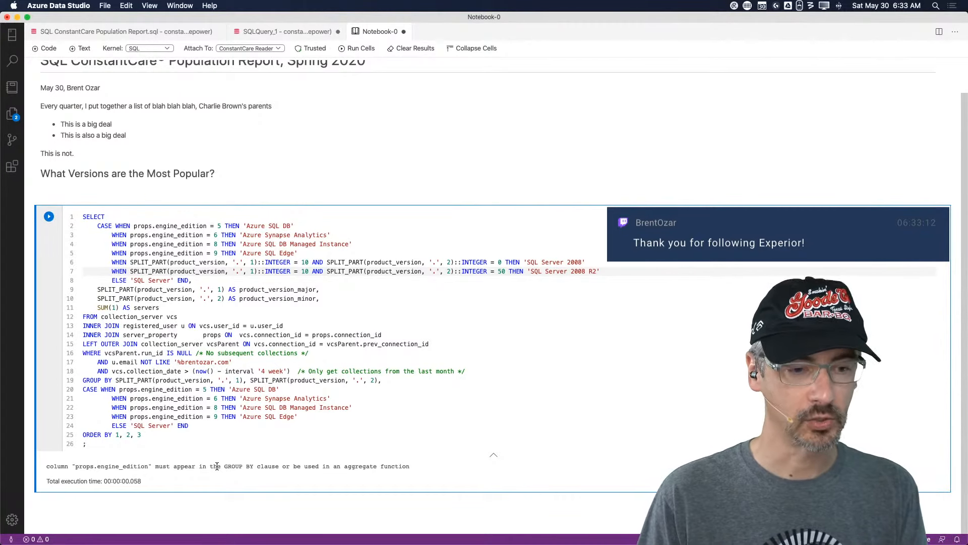
Copy the two SQL Server 2008 WHEN lines into the GROUP BY clause's CASE expression, just above its ELSE line
left_click(359, 253)
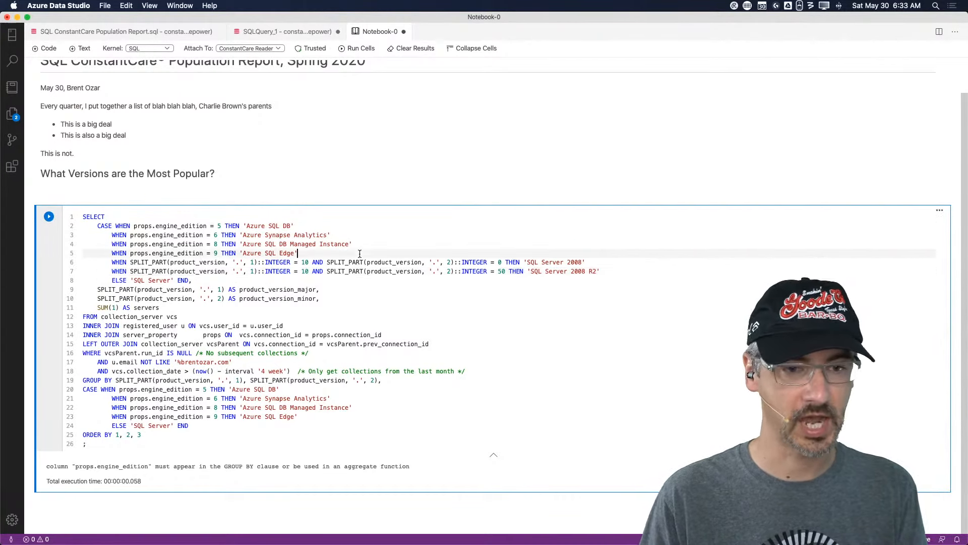
key("Right")
key("shift+Down")
key("shift+Down")
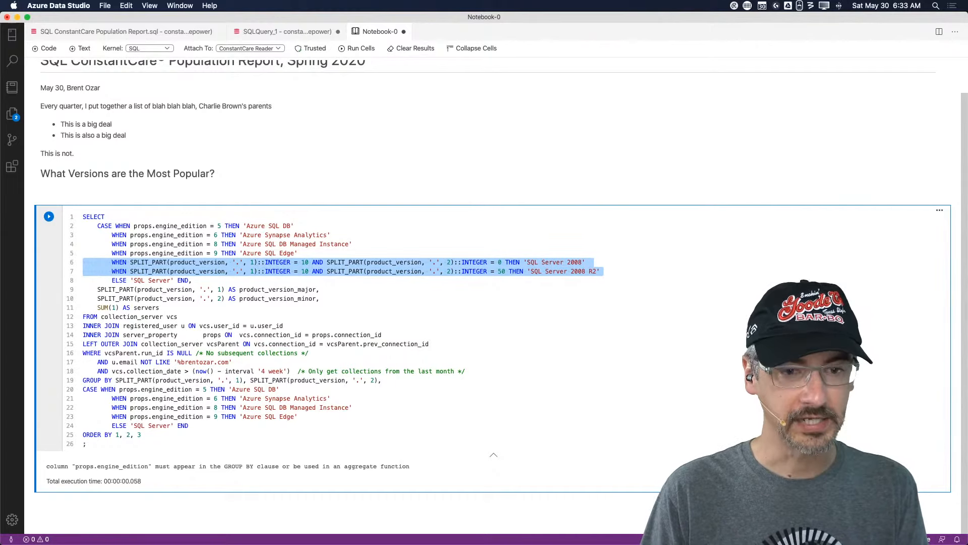
key("Down")
key("Down")
key("Down")
key("Down")
key("Down")
key("Down")
key("Down")
key("Down")
key("Down")
key("Down")
key("Down")
key("Down")
key("Down")
key("Down")
key("Down")
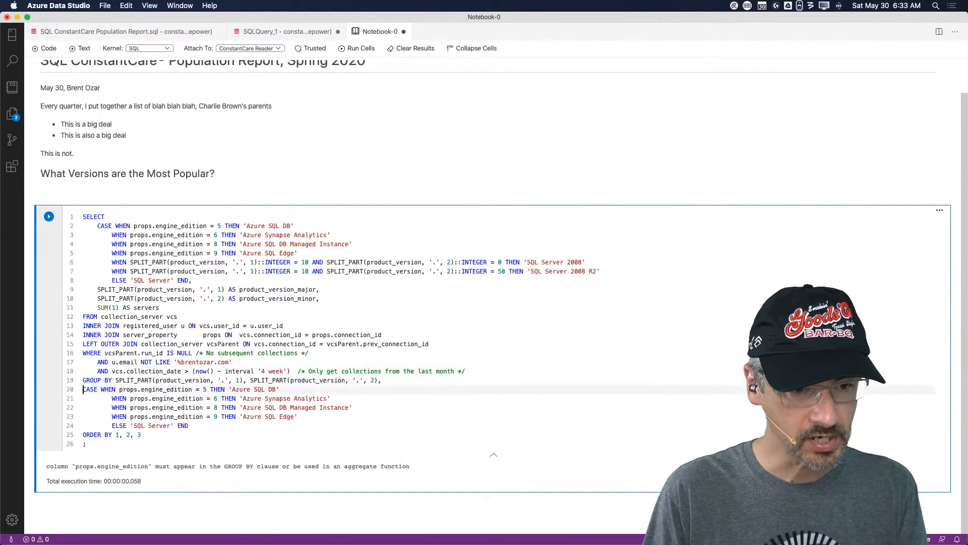
key("Down")
key("super+v")
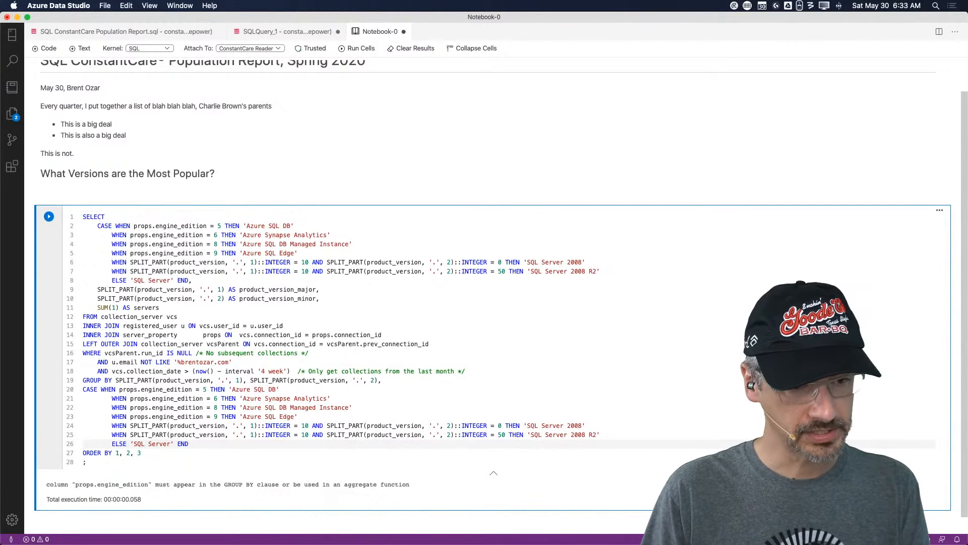
Run the query and select the SQL Server 2008 R2 value in the results grid
left_click(49, 216)
scroll(238, 204, "down", 2)
scroll(237, 204, "down", 3)
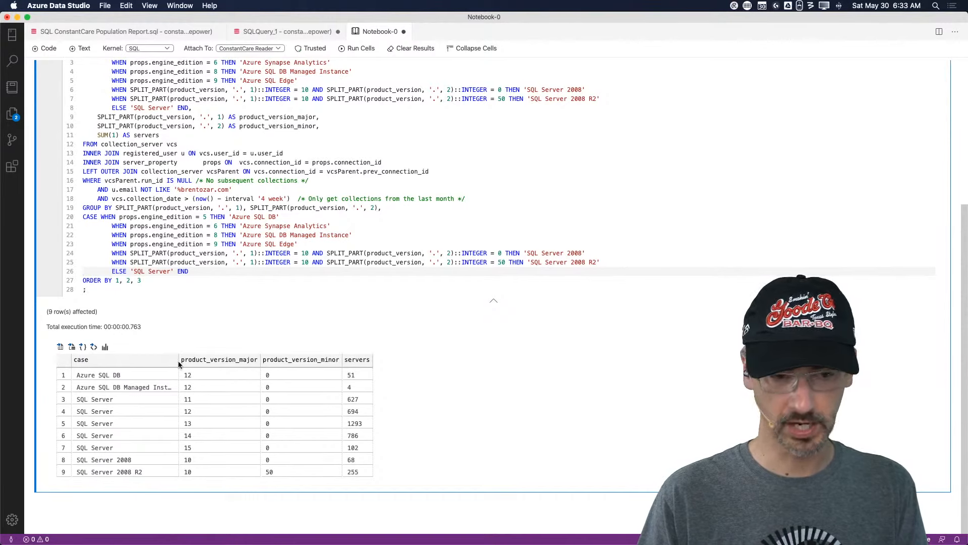
left_click(150, 465)
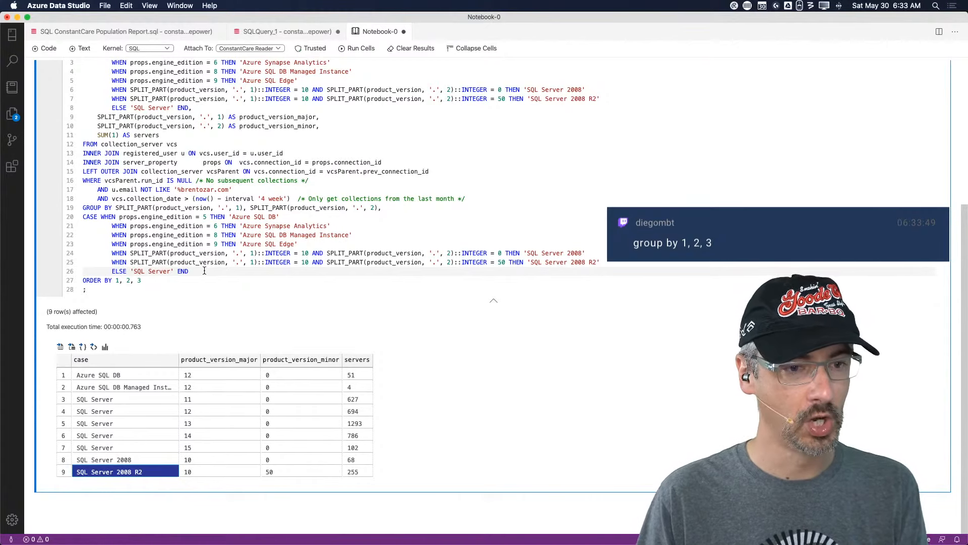
Replace the whole GROUP BY expression list with column positions 1, 2, 3 and rerun the query
left_click_drag(205, 271, 105, 208)
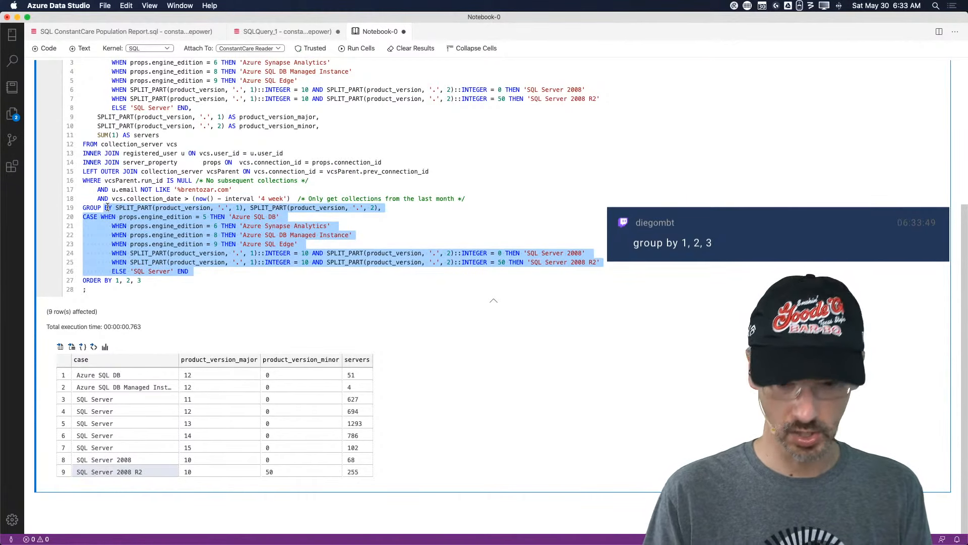
type("1, 2,")
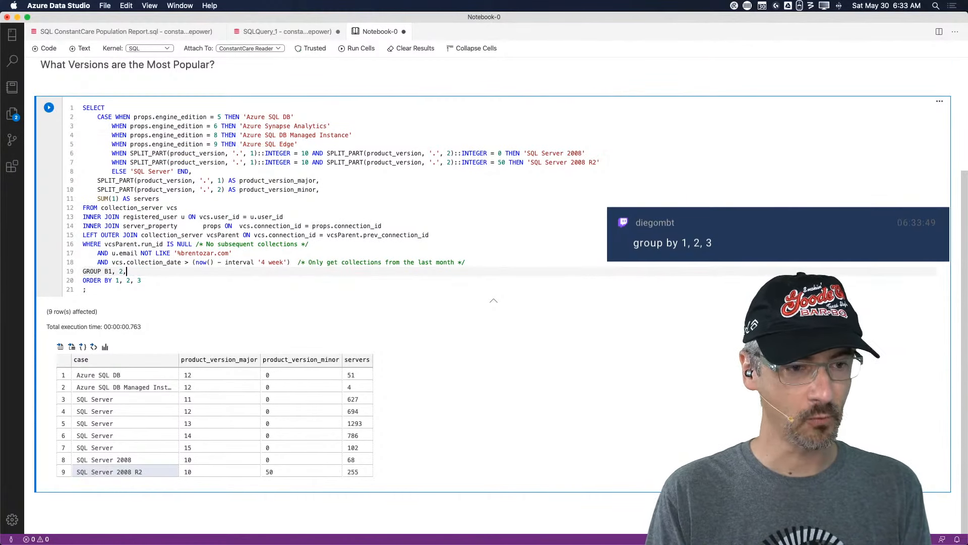
type(" 1")
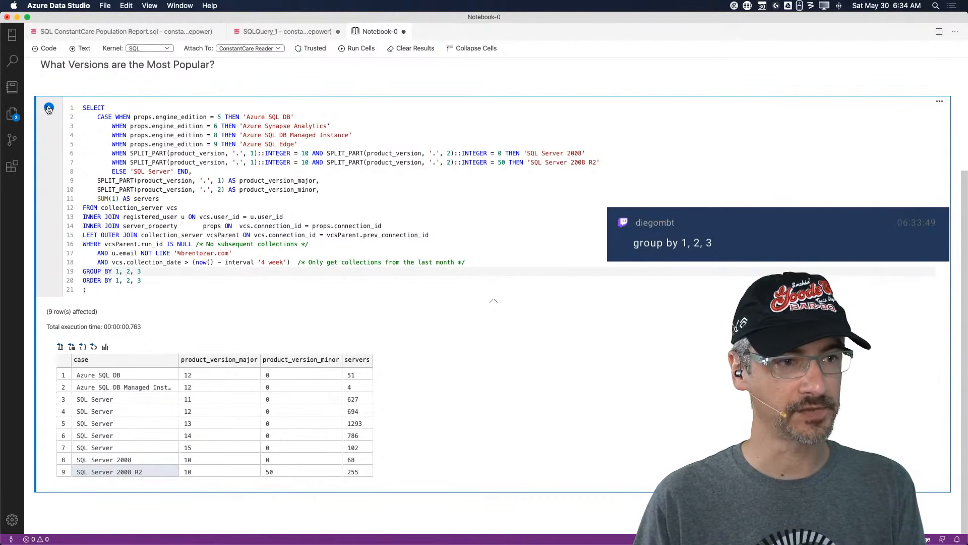
left_click(49, 108)
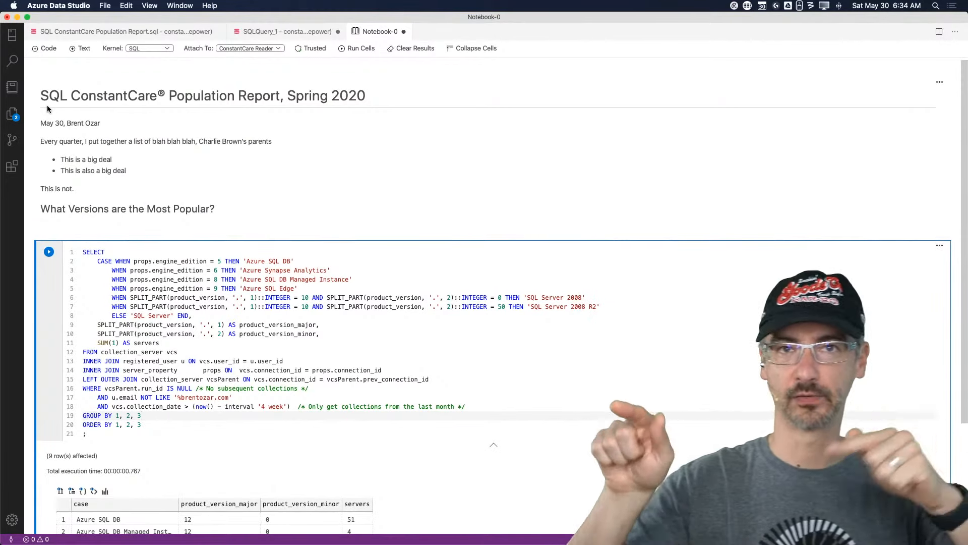
key("ctrl+Up")
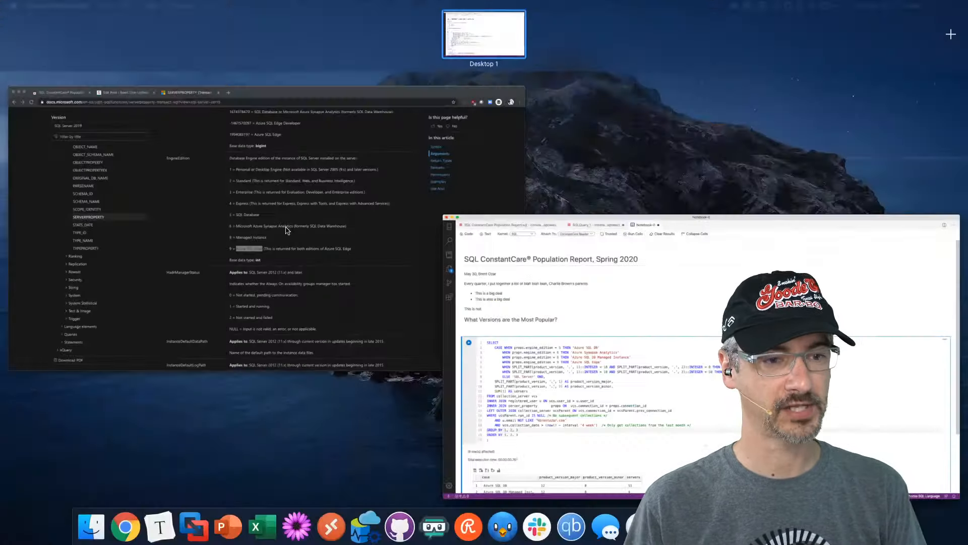
key("ctrl+Up")
Duplicate the SQL Server 2008 R2 WHEN line of the CASE expression, placing the copy just above the ELSE line
scroll(364, 235, "down", 5)
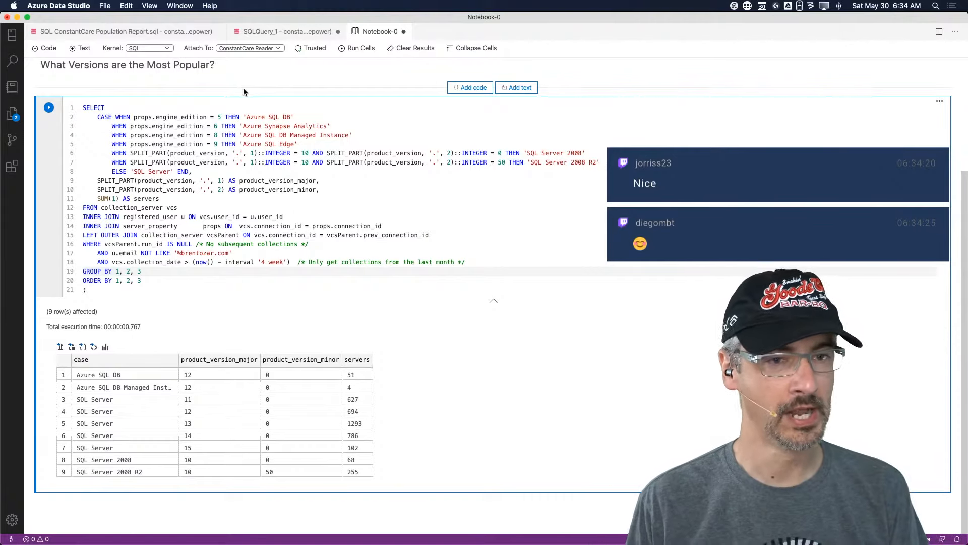
left_click(336, 145)
key("Right")
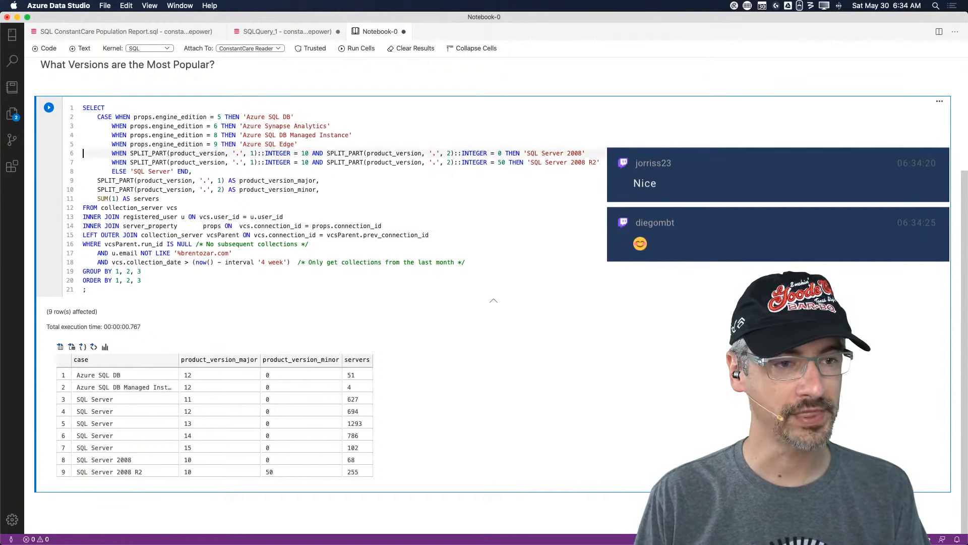
key("Down")
key("shift+Down")
key("super+c")
key("Down")
key("Up")
key("super+v")
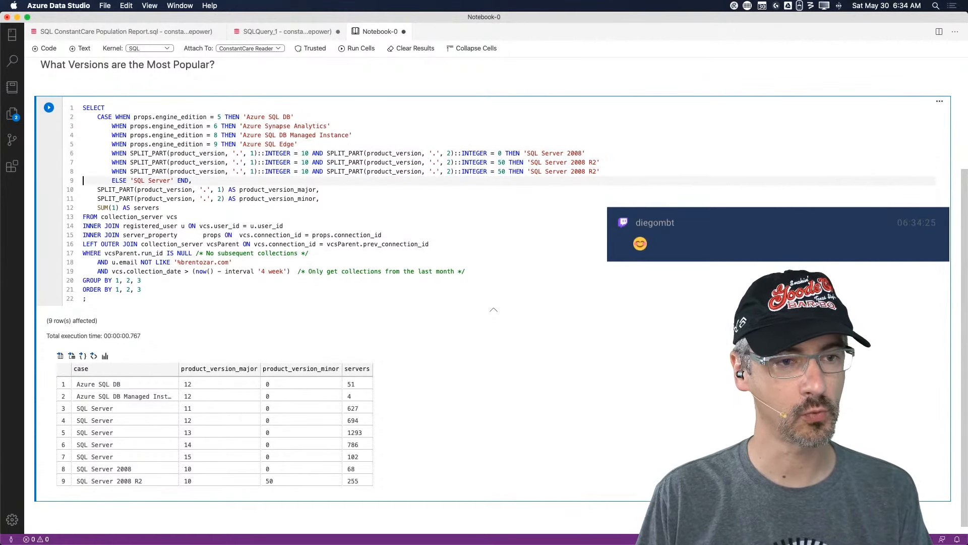
Change the duplicated WHEN line to test only major version 11 and return 'SQL Server 2012', removing its minor-version condition
left_click_drag(312, 172, 517, 172)
key("BackSpace")
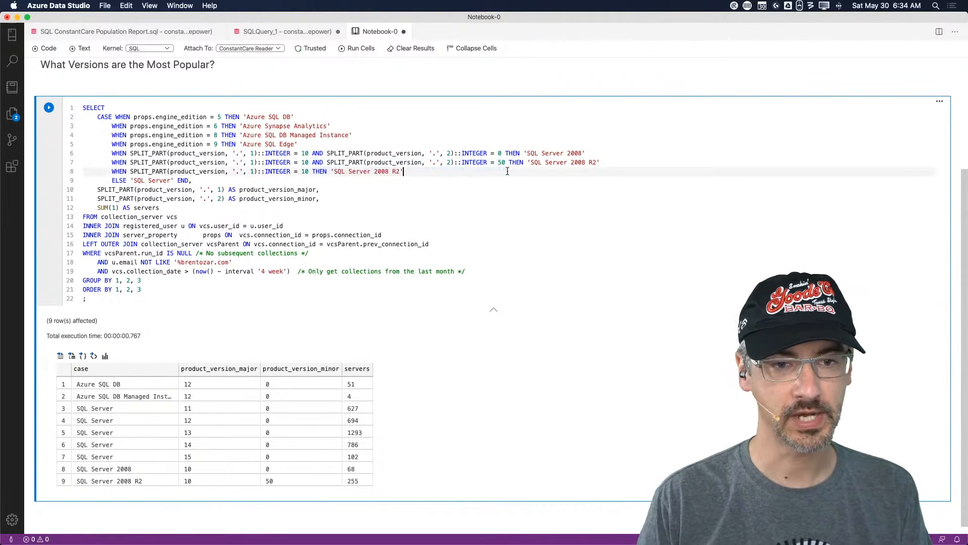
left_click(397, 172)
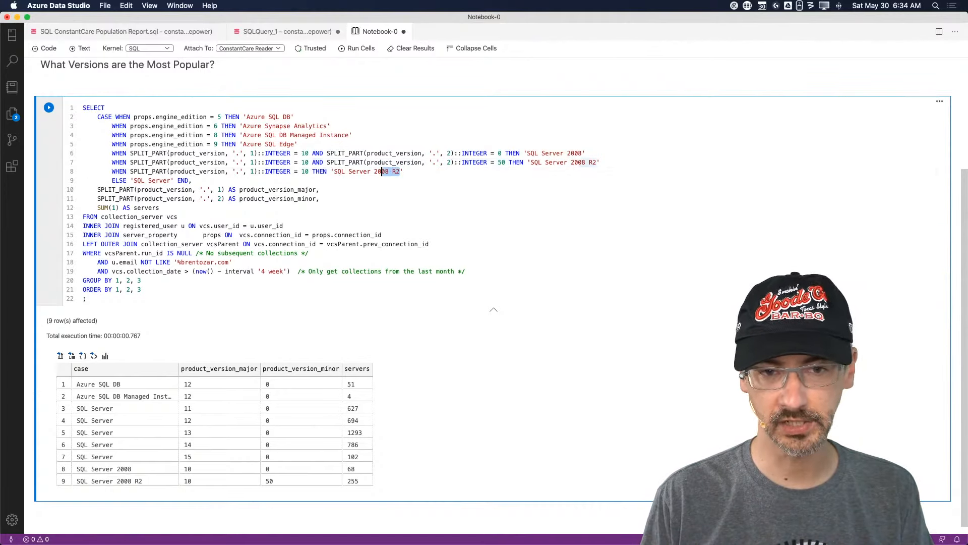
type("12")
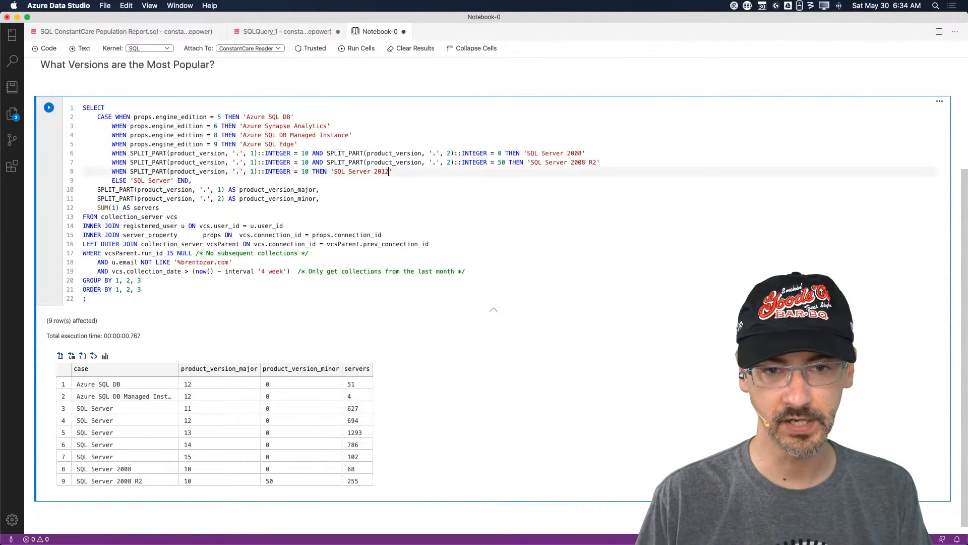
double_click(305, 172)
type("11")
Add four copies of the SQL Server 2012 WHEN line directly above the ELSE line
key("Home")
key("Home")
key("Down")
key("Up")
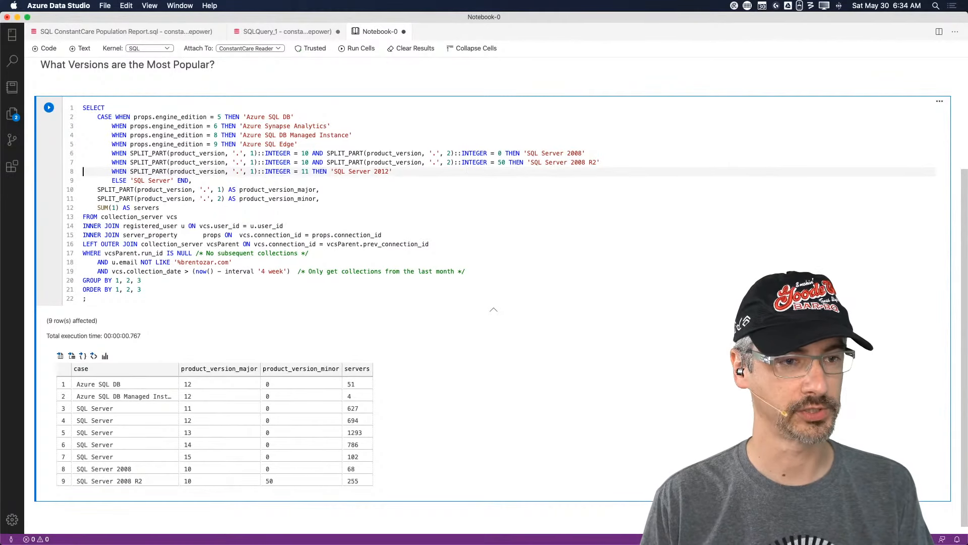
key("shift+Down")
key("Down")
key("Up")
key("super+v")
key("super+v")
key("super+v")
key("super+v")
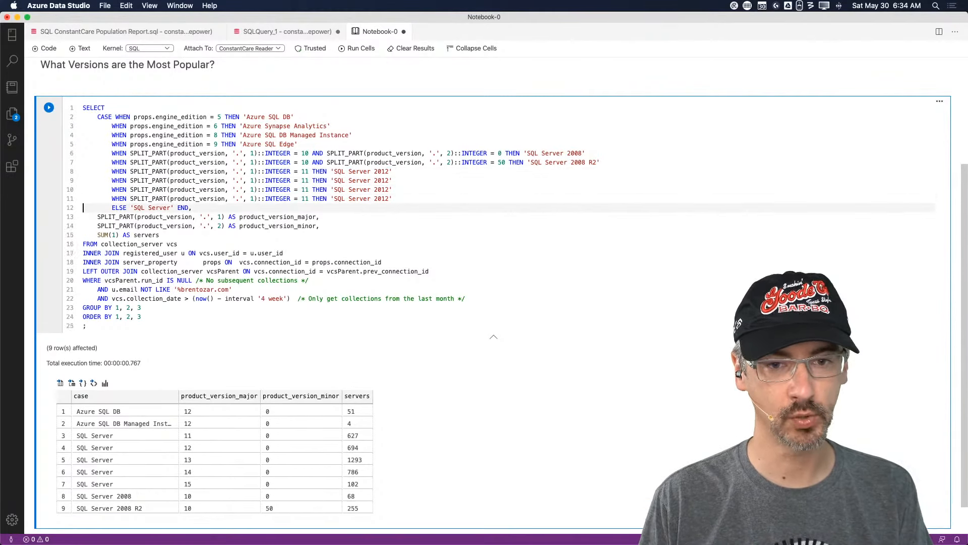
Set the returned names in the four copied WHEN lines to SQL Server 2014, 2016, 2017 and 2019
key("Up")
key("Up")
key("Up")
key("Up")
key("End")
key("BackSpace")
type("4")
key("Down")
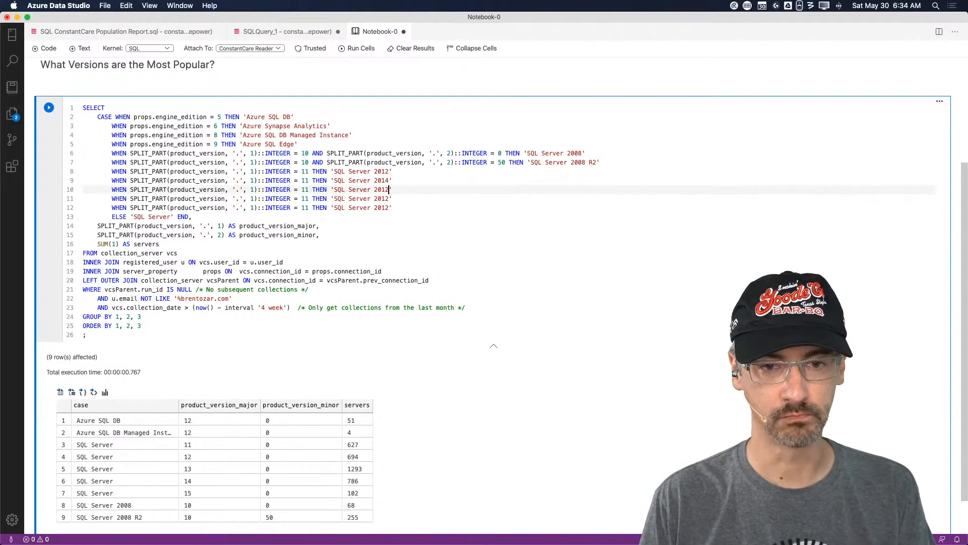
type("6")
key("Down")
type("7")
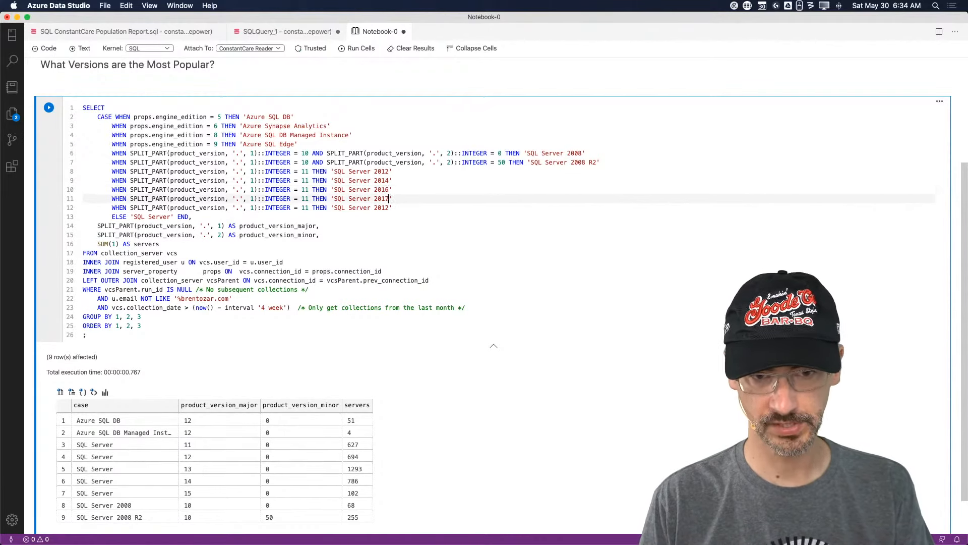
key("Down")
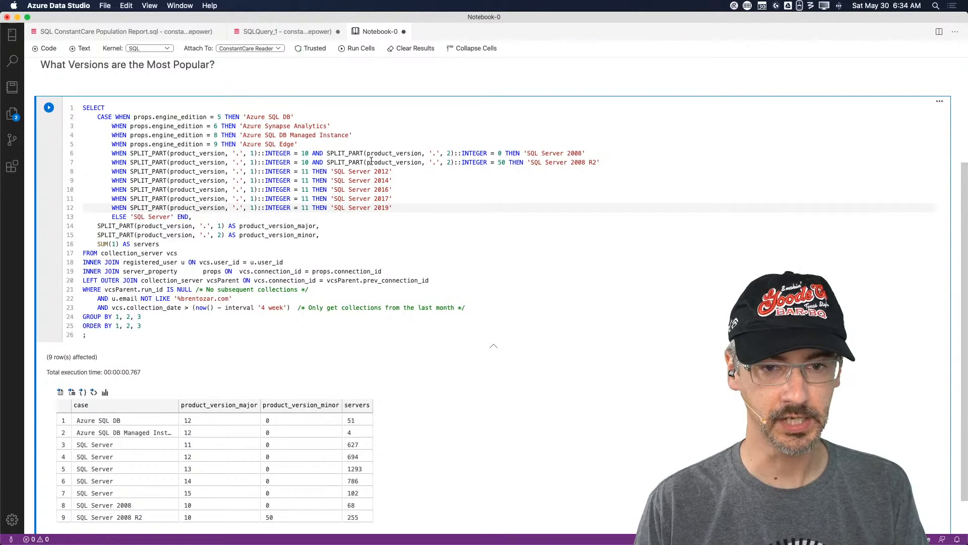
Set the major version numbers in the SQL Server 2014, 2016, 2017 and 2019 WHEN lines to 12, 13, 14 and 15
left_click(252, 181)
left_click(305, 181)
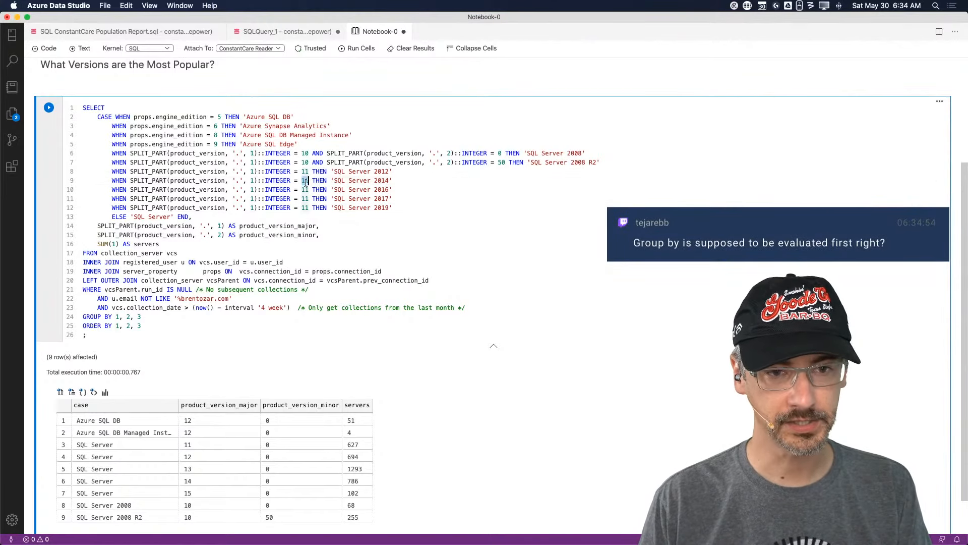
key("BackSpace")
type("2")
key("Down")
key("BackSpace")
type("3")
key("Down")
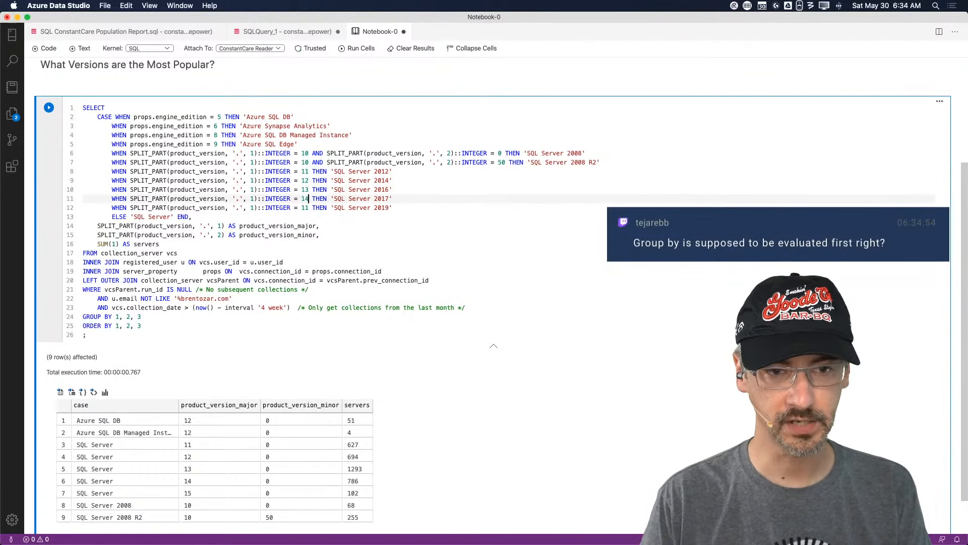
key("Down")
key("BackSpace")
type("5")
key("Down")
key("Down")
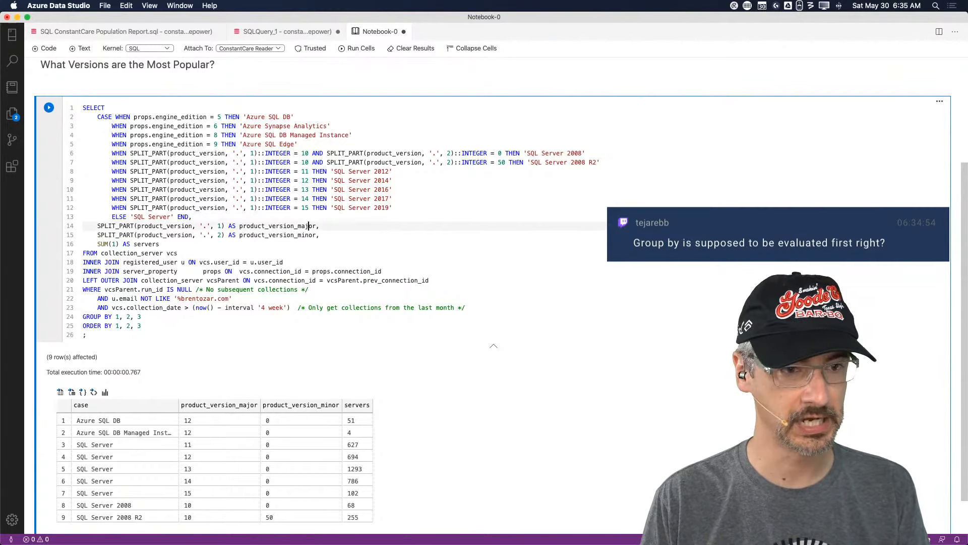
Change the ELSE value to 'SQL Server Futurama', run the query and widen the case column in the results grid
key("Up")
type("F")
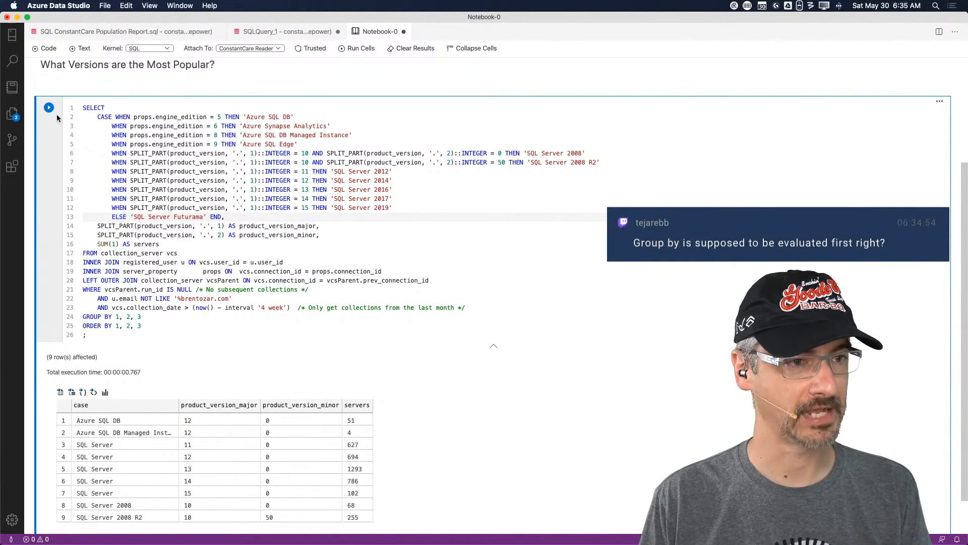
left_click(49, 108)
scroll(364, 252, "down", 5)
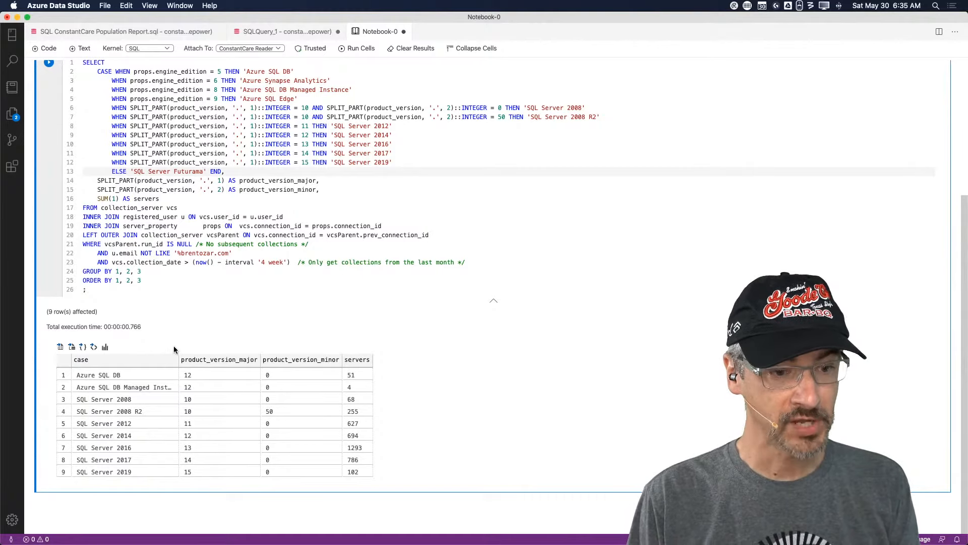
left_click_drag(178, 360, 204, 359)
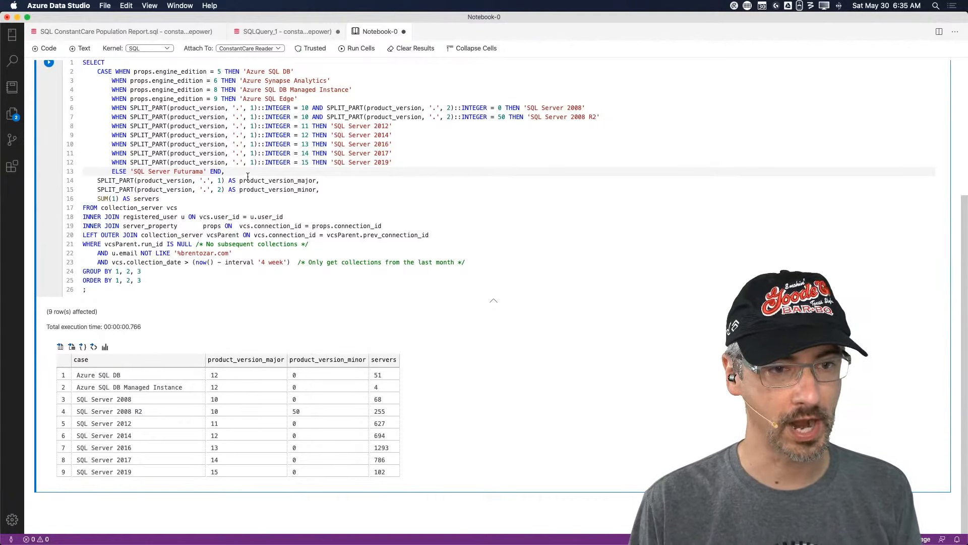
Delete the product_version_major and product_version_minor columns from the SELECT list and reduce the GROUP BY clause to column 1
left_click_drag(210, 172, 355, 191)
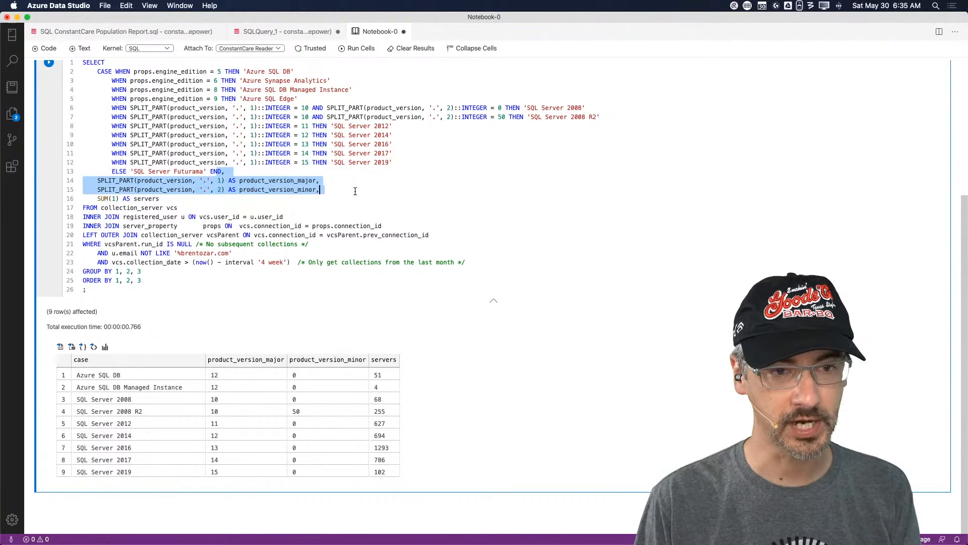
key("BackSpace")
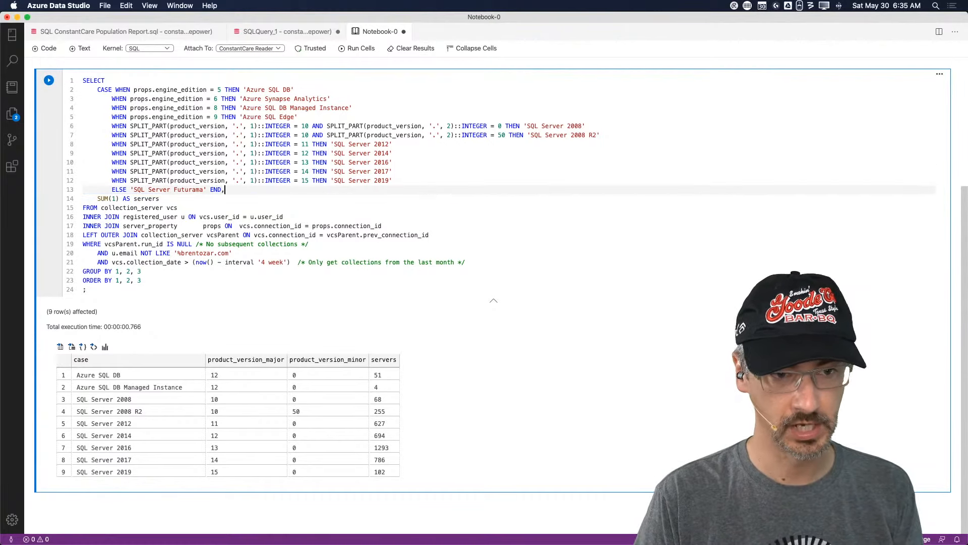
key("Down")
key("Down")
key("Down")
key("Down")
key("Down")
key("Down")
key("Down")
key("Down")
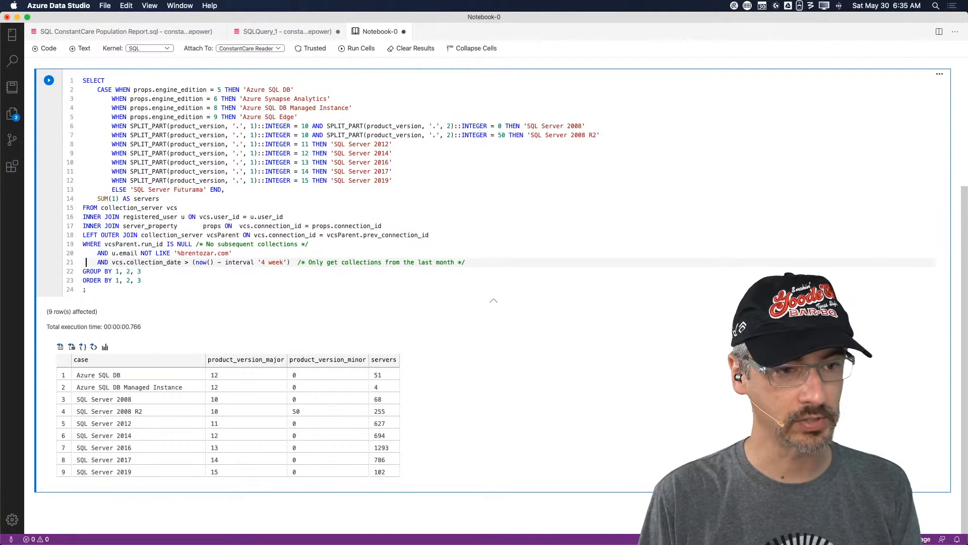
key("Down")
key("shift+Right")
key("shift+Right")
key("shift+Right")
key("shift+Right")
key("shift+Right")
key("shift+Right")
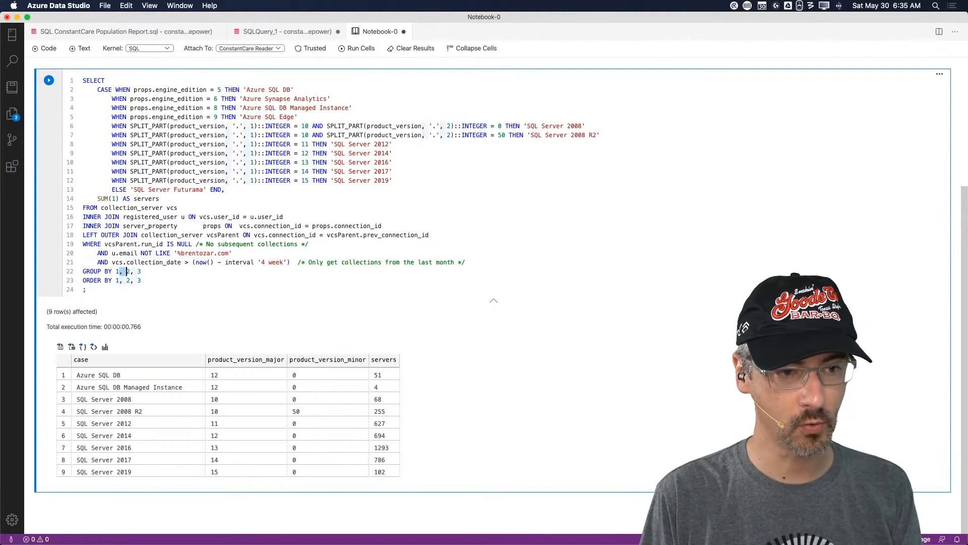
key("BackSpace")
Reduce the ORDER BY clause to column 1 and rerun the query
key("Down")
key("shift+Right")
key("shift+Right")
key("shift+Right")
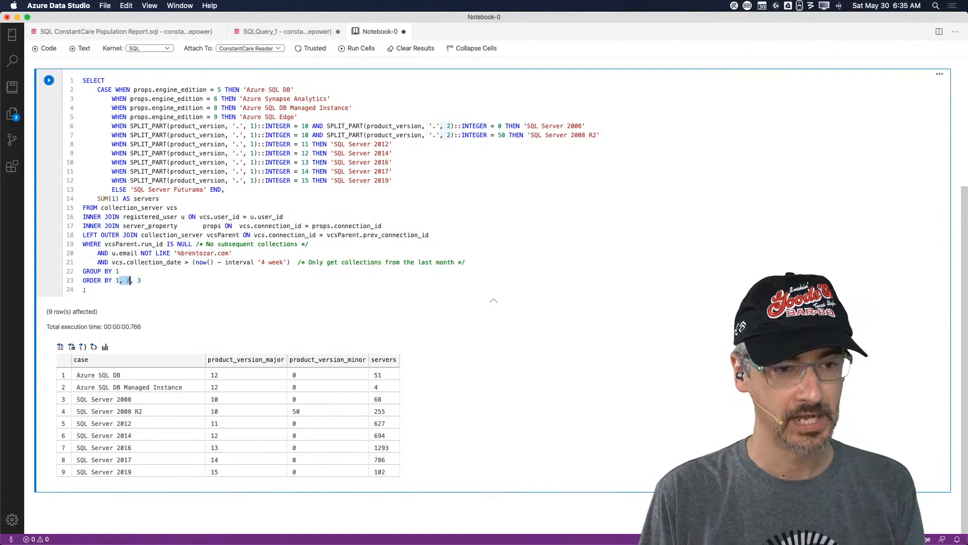
key("BackSpace")
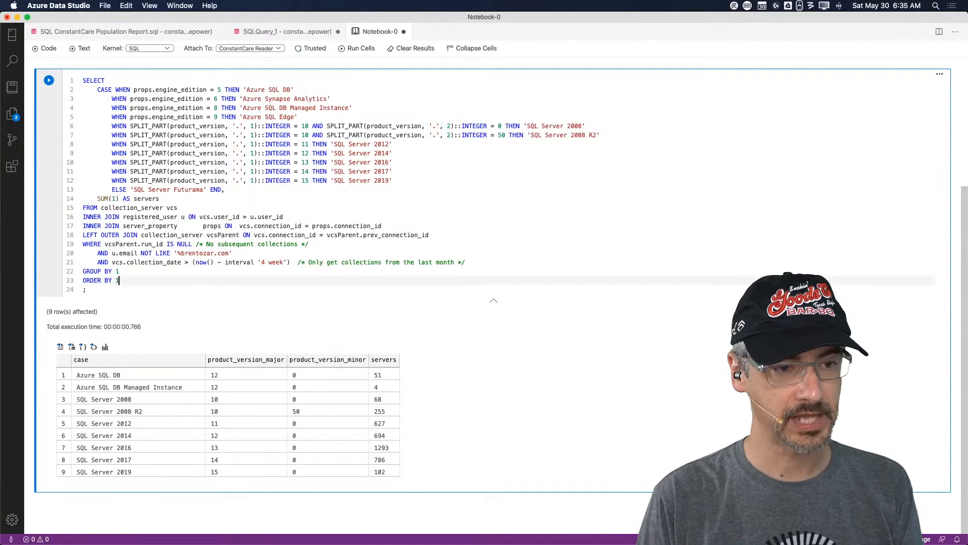
left_click(48, 80)
scroll(290, 249, "down", 3)
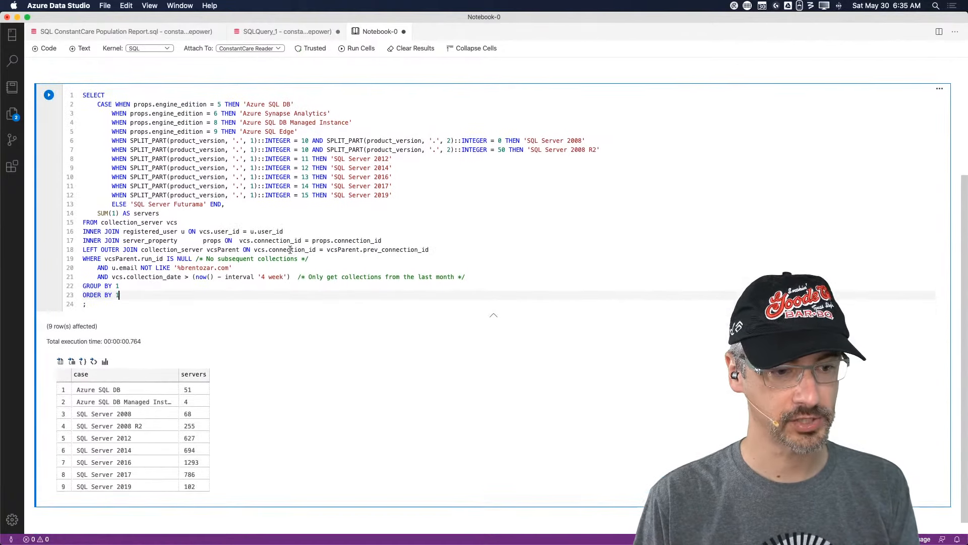
scroll(290, 250, "down", 1)
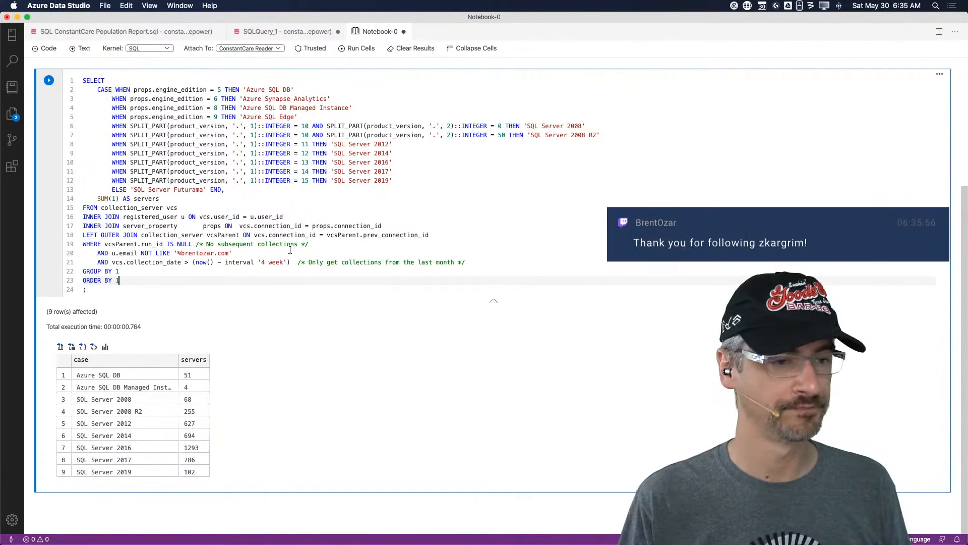
Save the notebook in the SQL ConstantCare folder as "SQL ConstantCare Population Report 2020 Spring.ipynb"
scroll(211, 192, "up", 3)
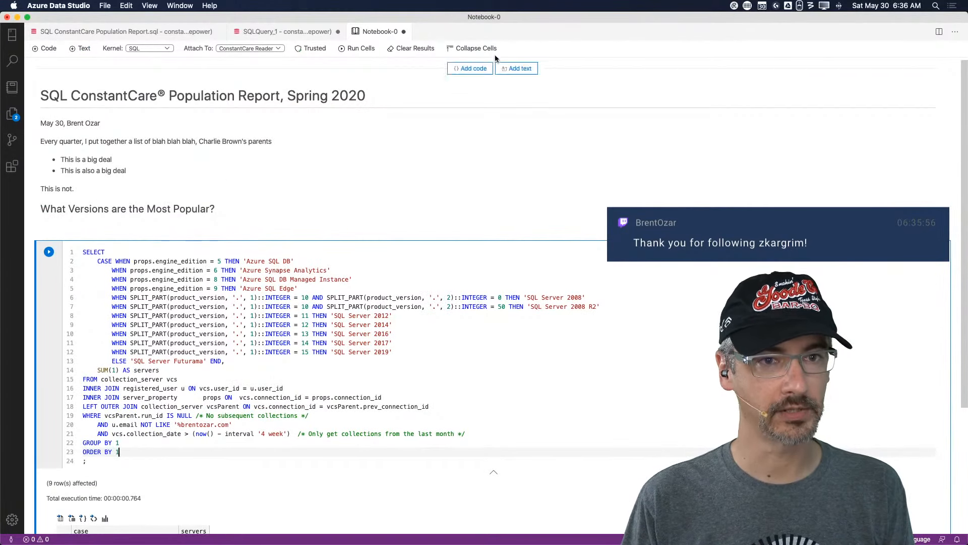
left_click(104, 6)
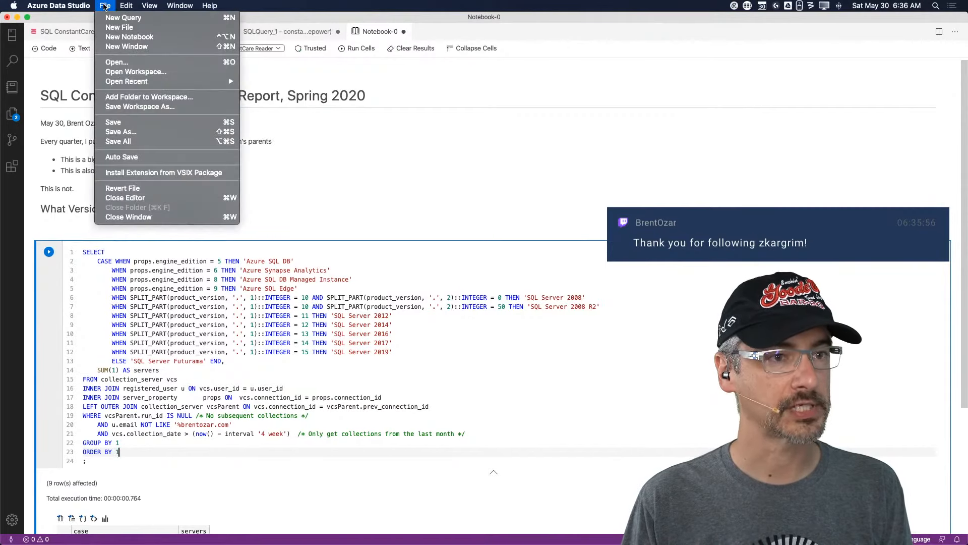
left_click(134, 133)
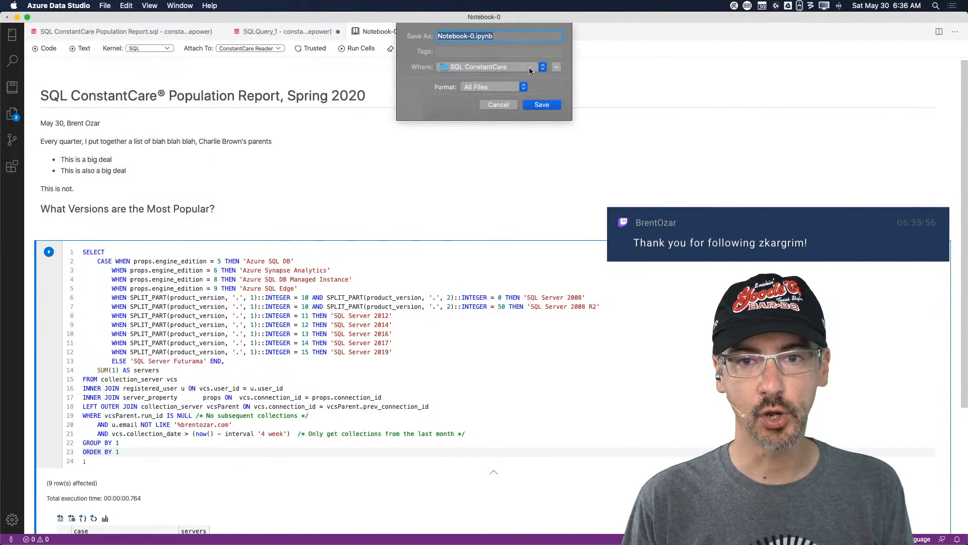
left_click(557, 69)
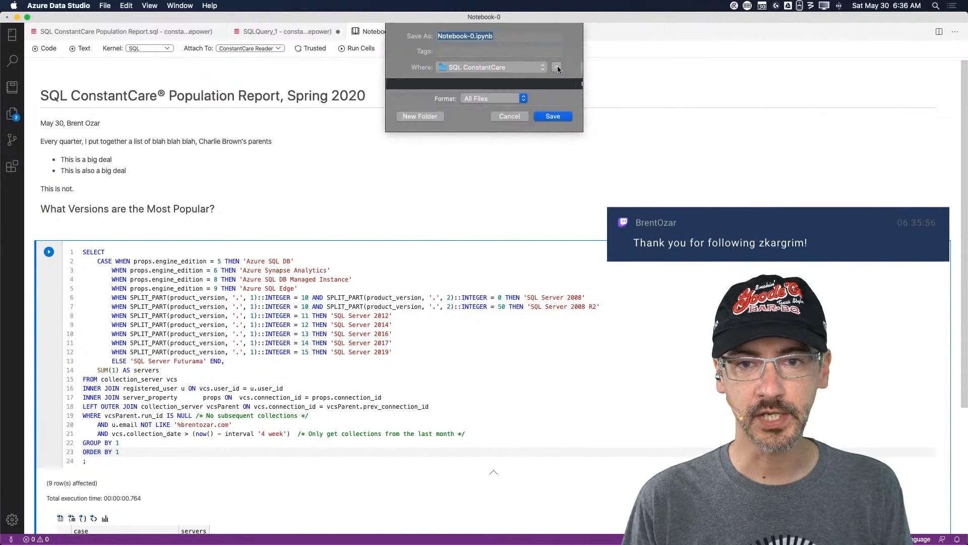
left_click(475, 37)
key("BackSpace")
key("BackSpace")
key("BackSpace")
key("BackSpace")
key("BackSpace")
key("BackSpace")
key("BackSpace")
key("BackSpace")
key("BackSpace")
key("BackSpace")
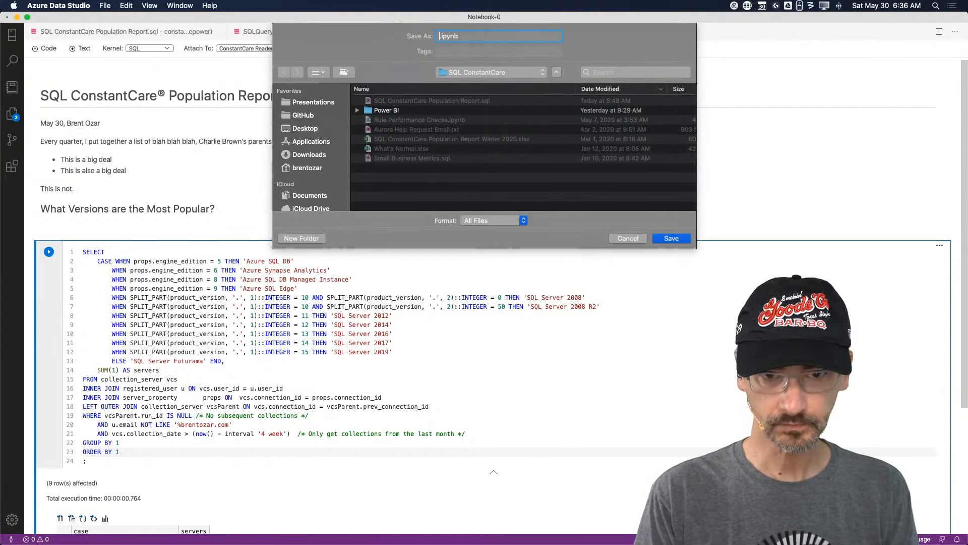
type("SQL Consta")
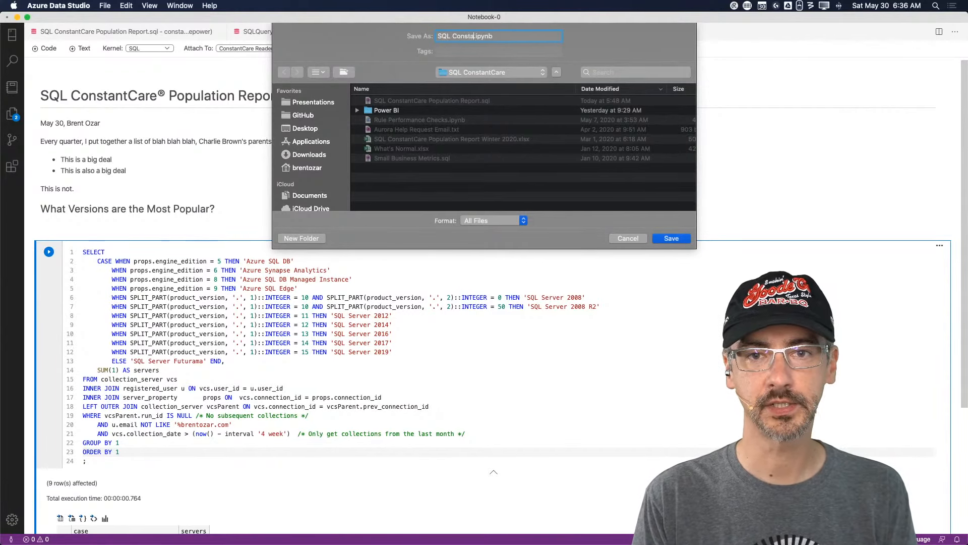
type("ntCare Population Report")
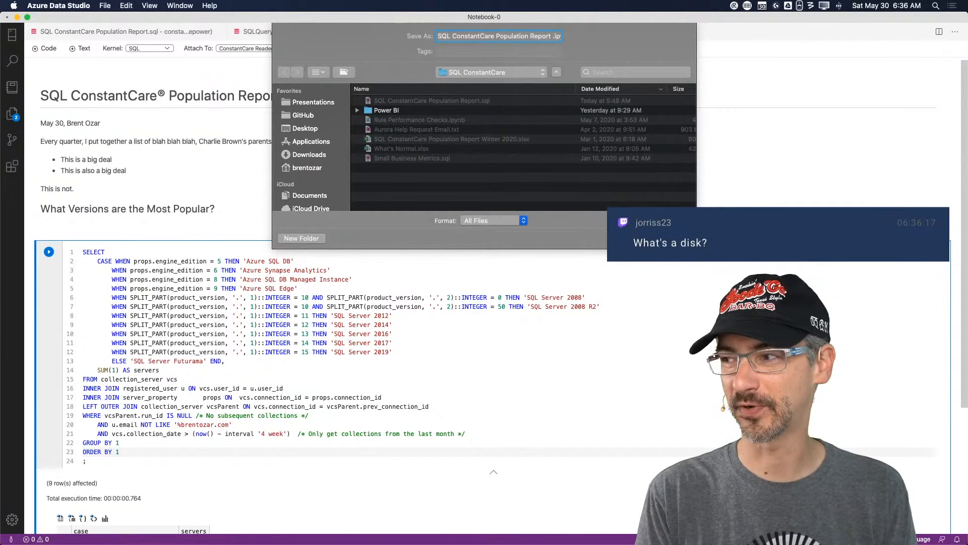
type(" Spr")
key("BackSpace")
key("BackSpace")
key("BackSpace")
type("2")
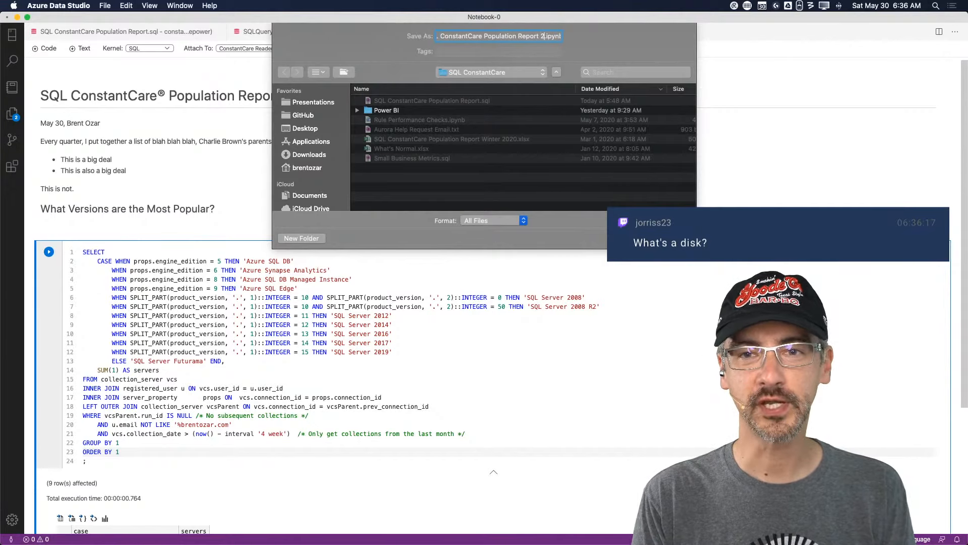
type("020 Spring")
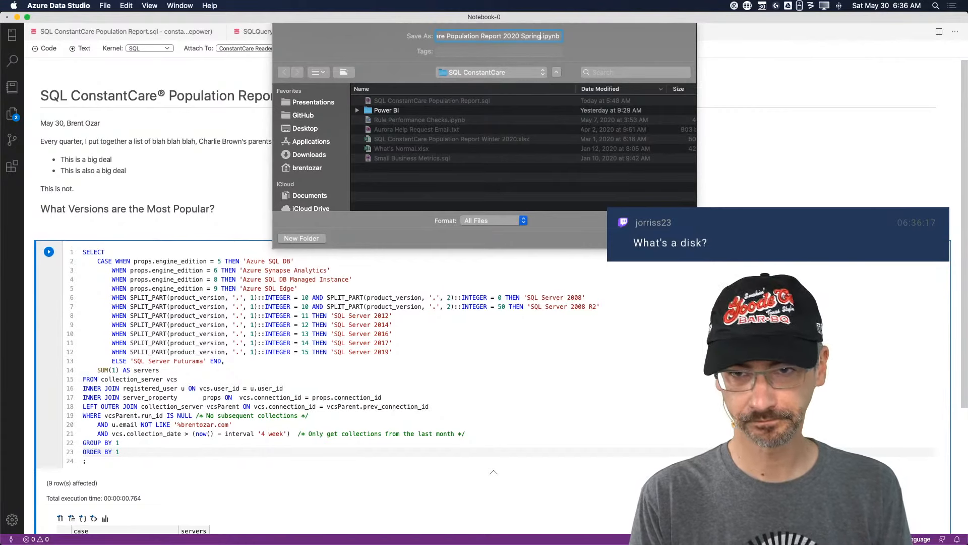
key("Return")
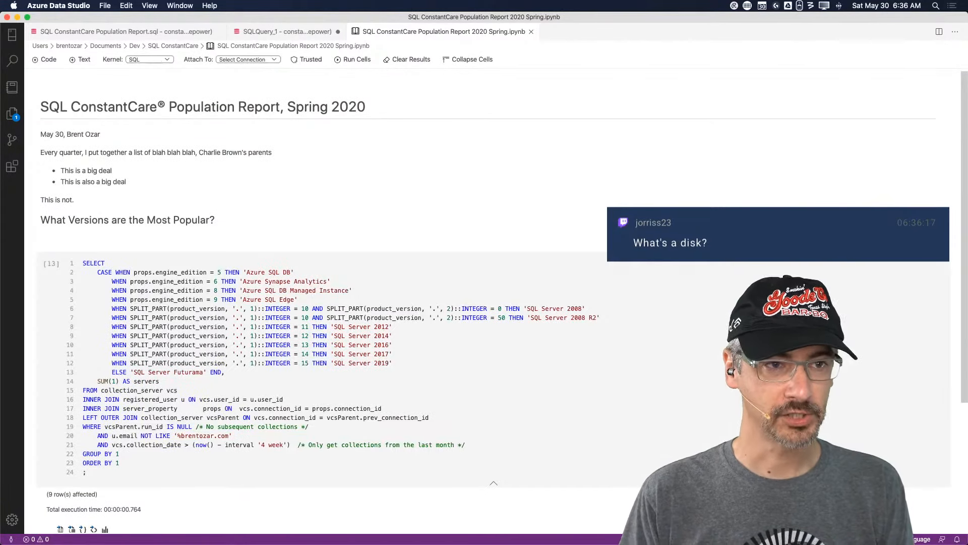
Review the version charts in the Winter 2020 population report in Chrome, and view the notebook's query results as a chart in Azure Data Studio
scroll(277, 207, "down", 5)
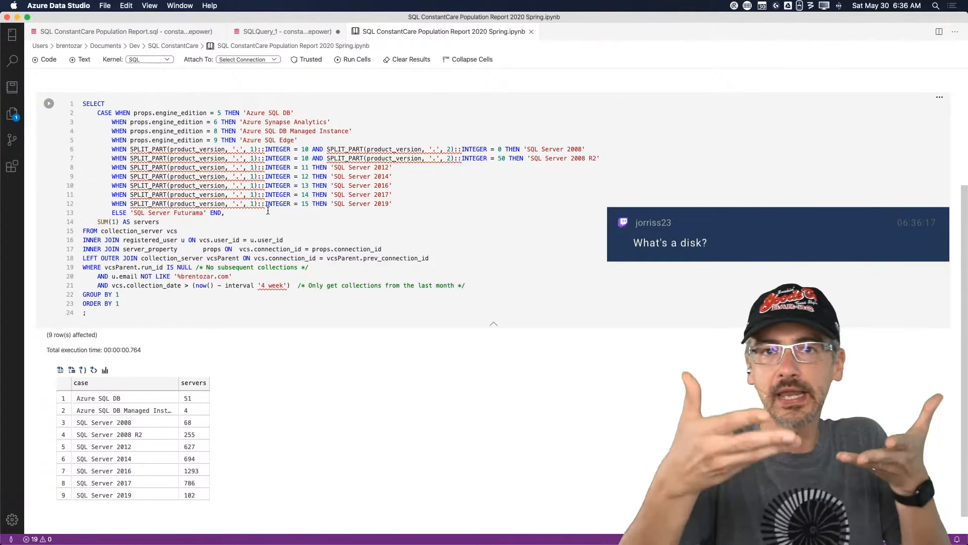
scroll(268, 211, "down", 1)
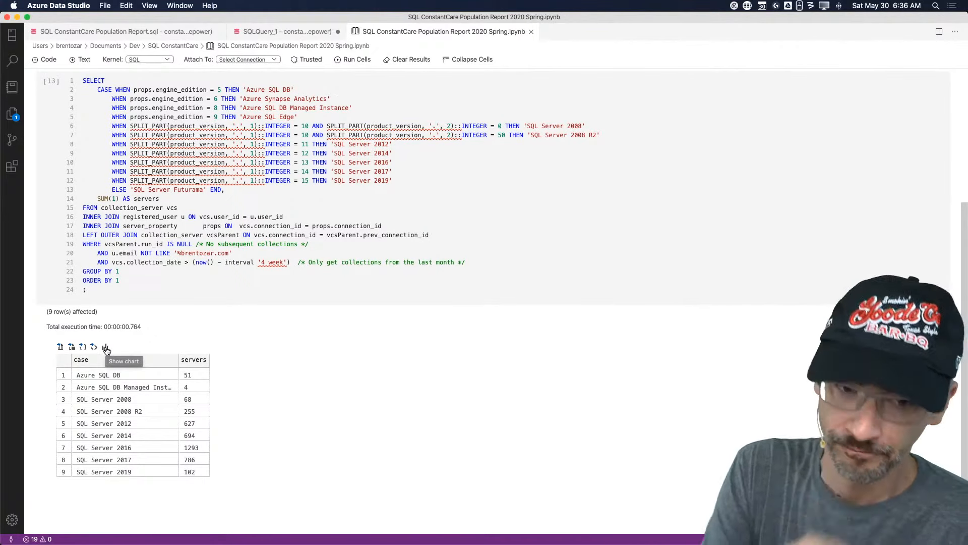
key("super+Tab")
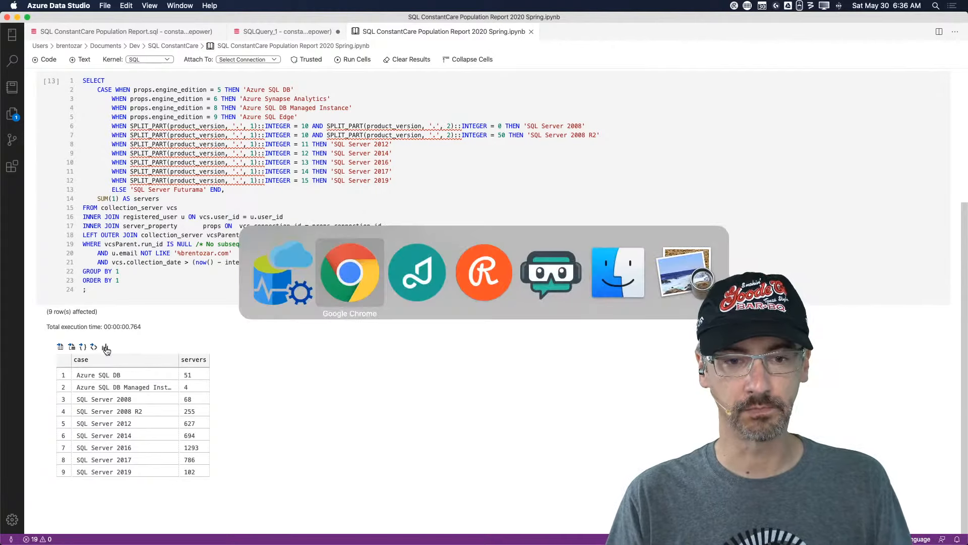
key("ctrl+Tab")
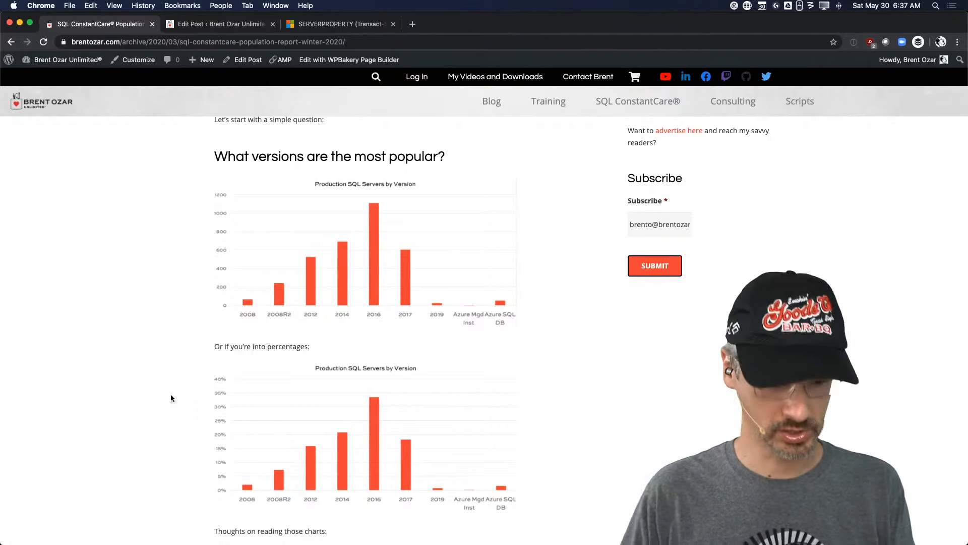
key("super+Tab")
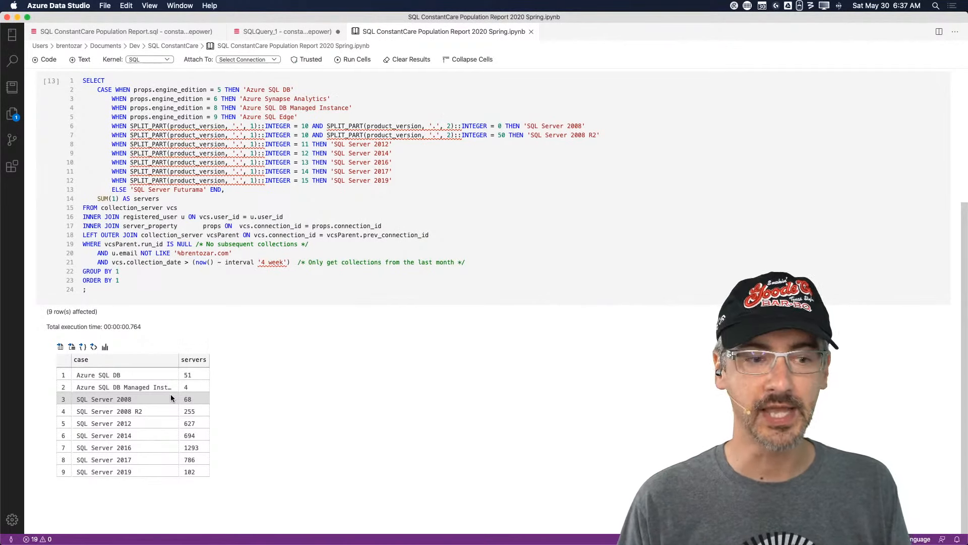
left_click(105, 348)
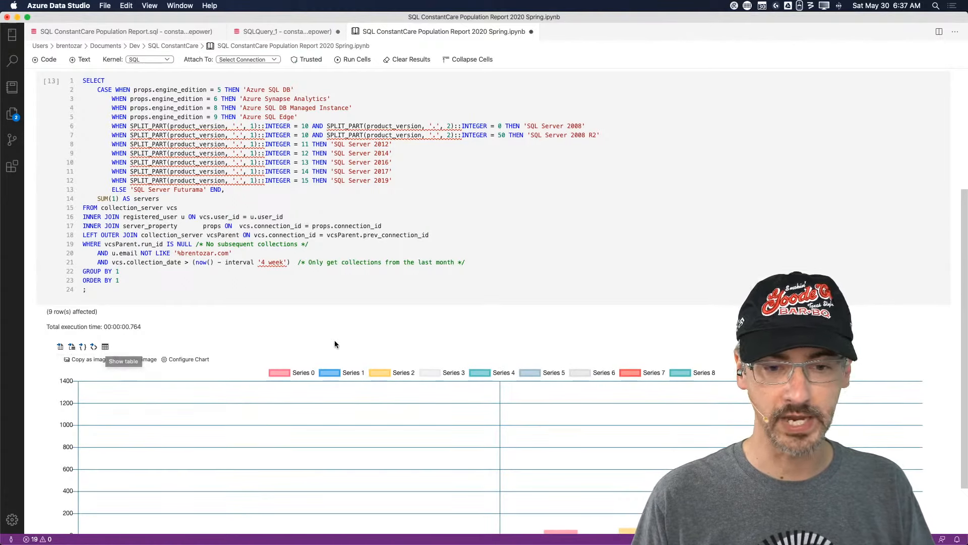
scroll(334, 340, "down", 3)
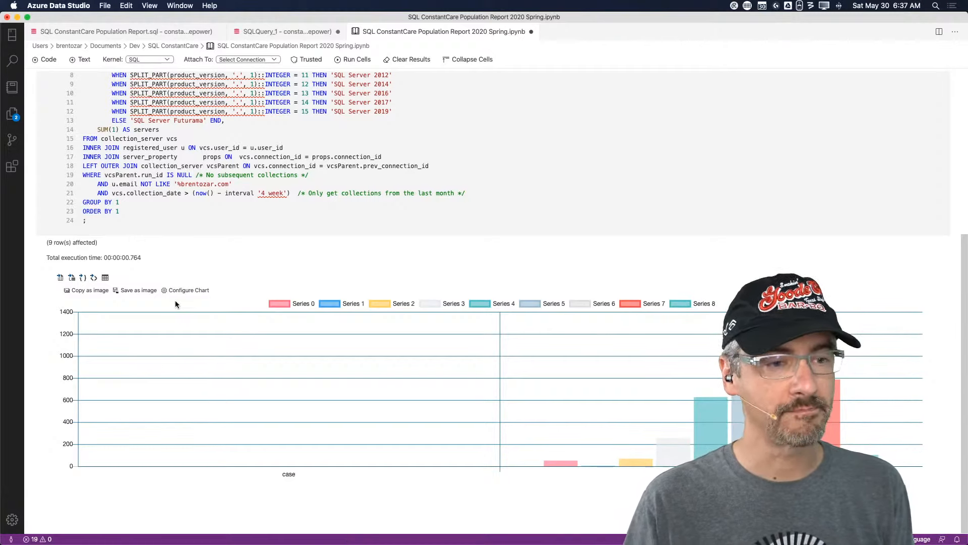
Alias the CASE expression as SQL_Server_Version and capitalise the SUM(1) alias as Servers
left_click(233, 166)
scroll(237, 172, "up", 4)
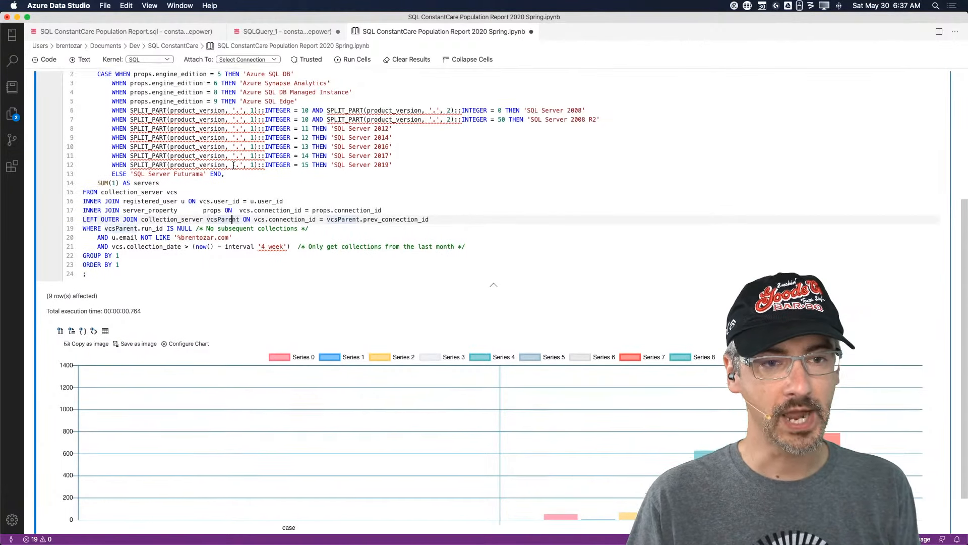
left_click(223, 218)
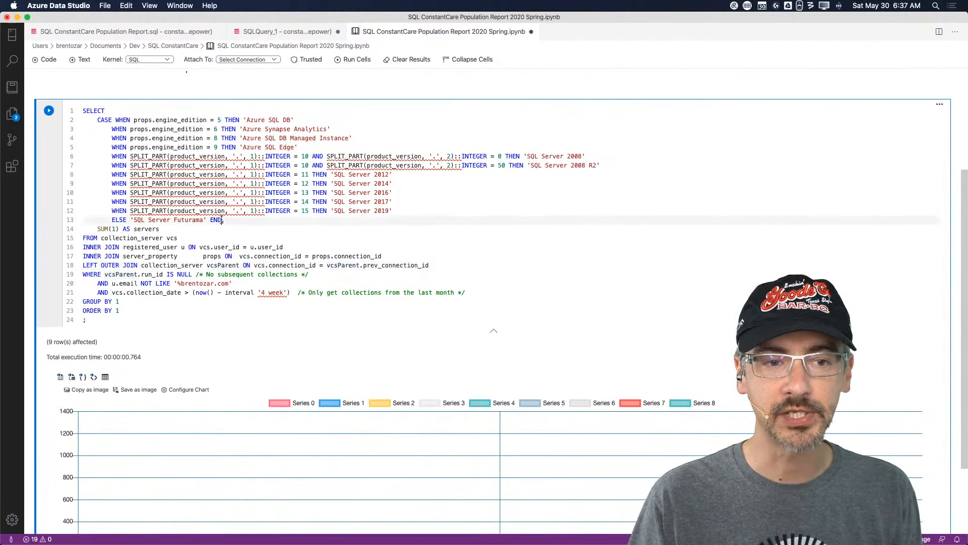
type("AS SQL_Server_Version")
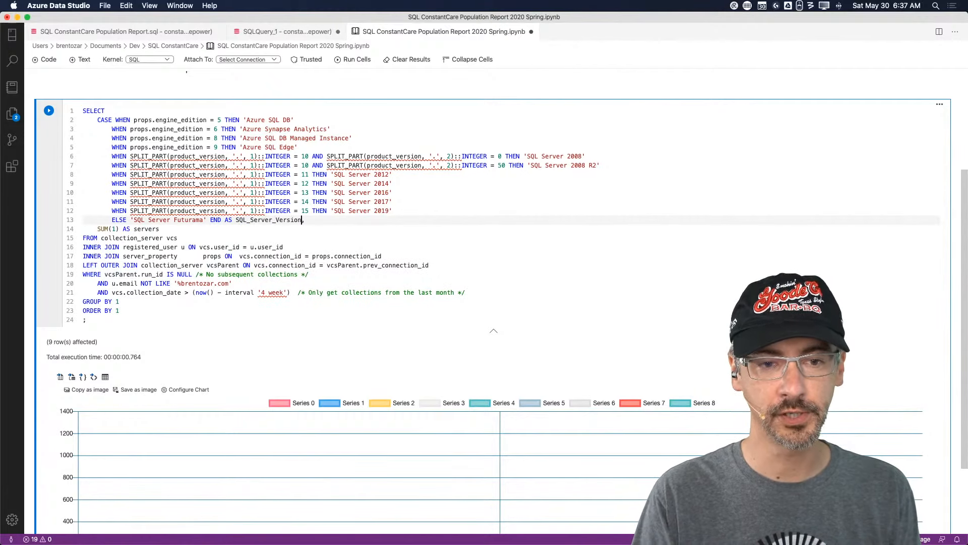
key("Down")
key("Left")
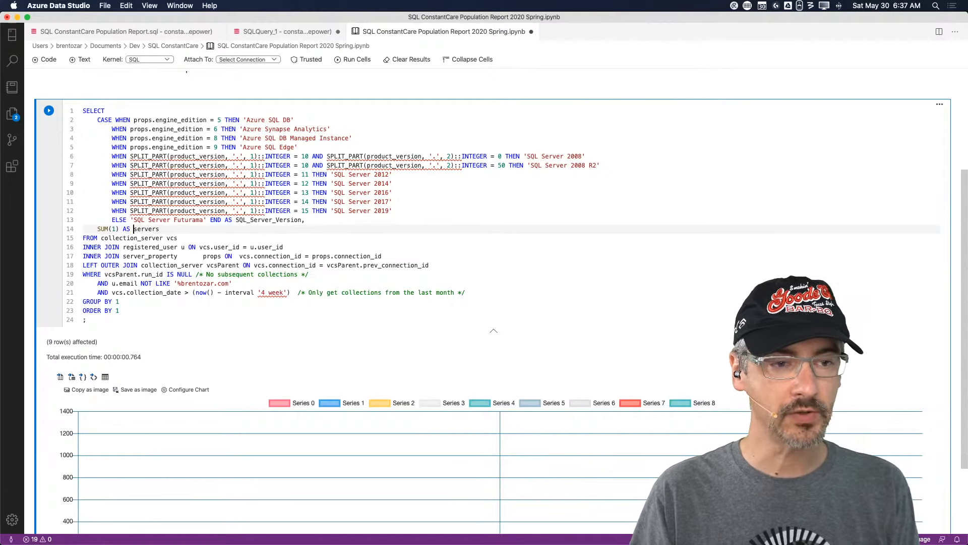
type("S")
key("Delete")
key("Down")
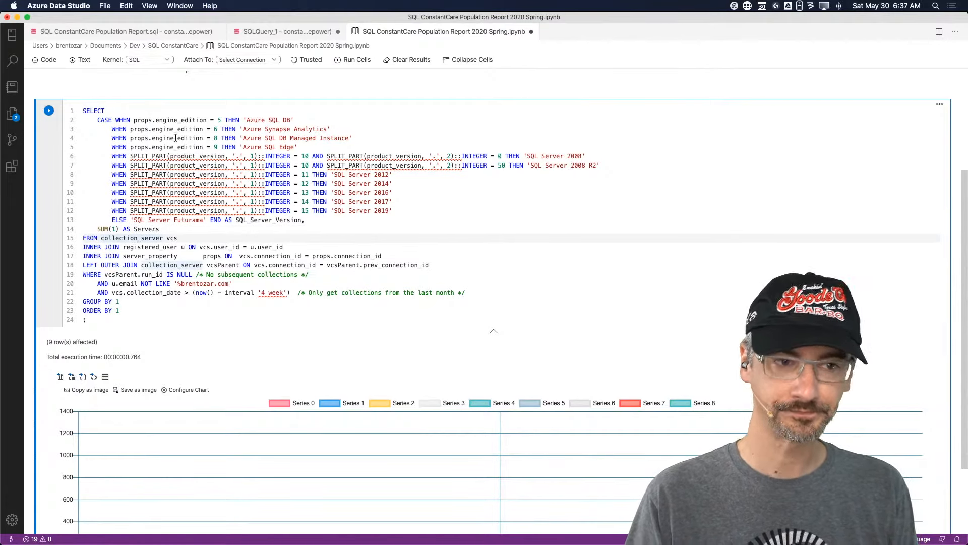
Run the query cell using the ConstantCare Reader connection and widen the sql_server_version column to fit its longest entry
mouse_move(180, 158)
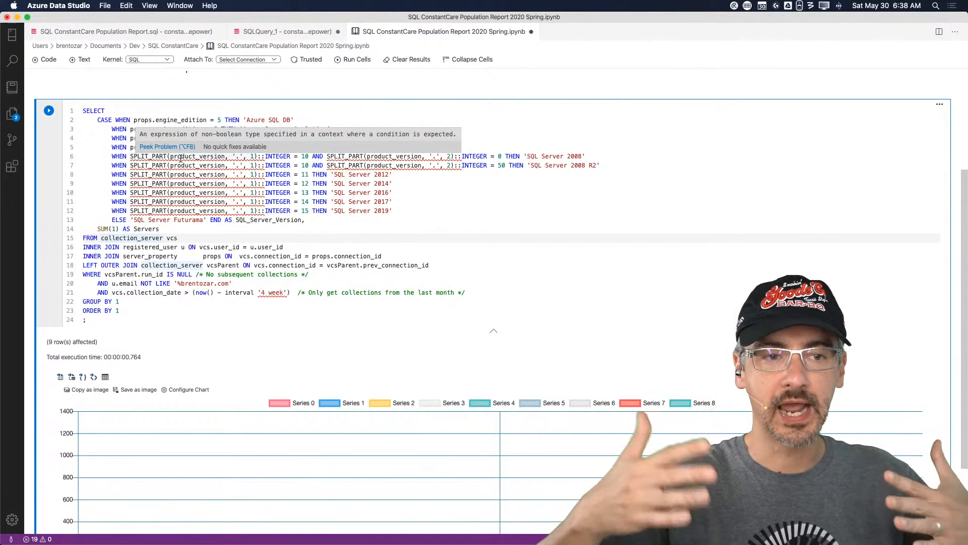
left_click(46, 111)
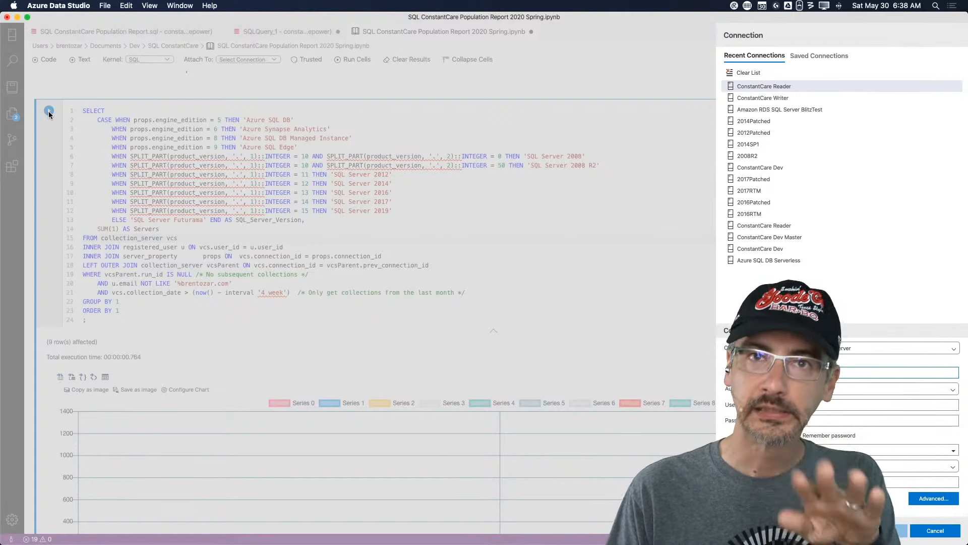
double_click(764, 87)
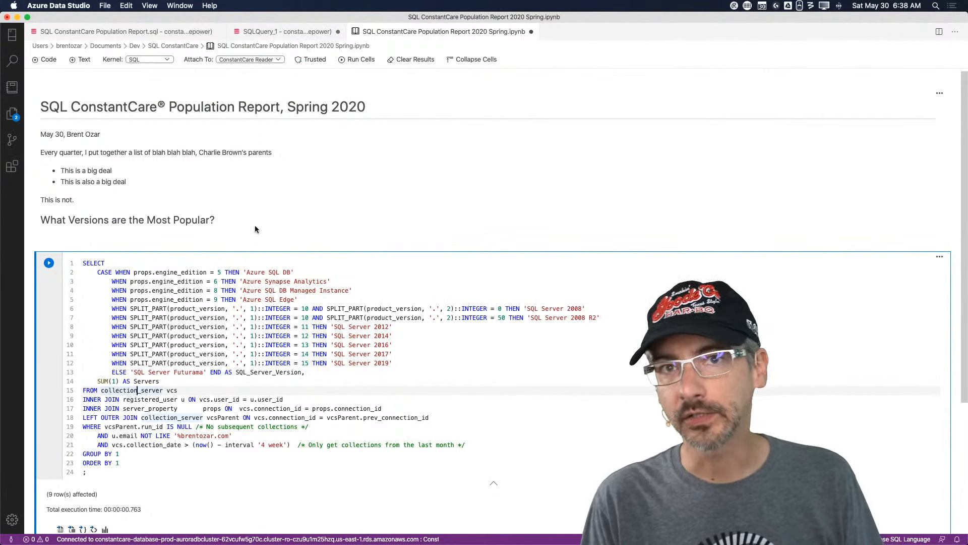
scroll(284, 212, "down", 3)
scroll(284, 212, "down", 1)
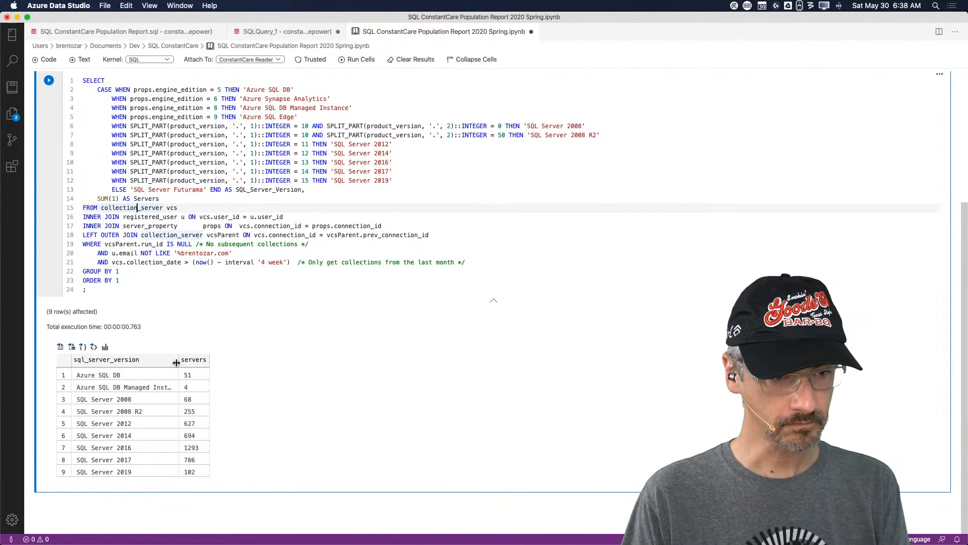
left_click_drag(176, 362, 214, 363)
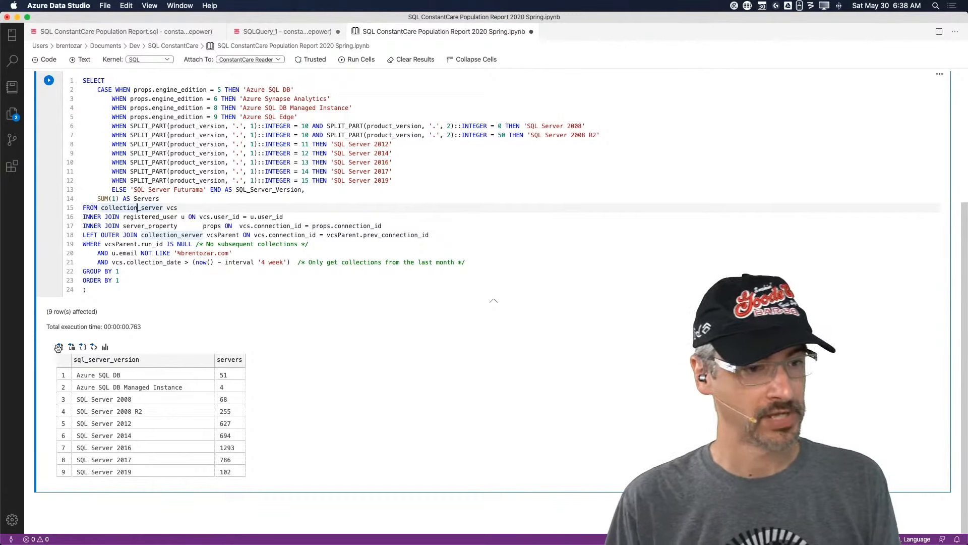
Show the query results as a chart and configure it to use the first column as row label
left_click(104, 347)
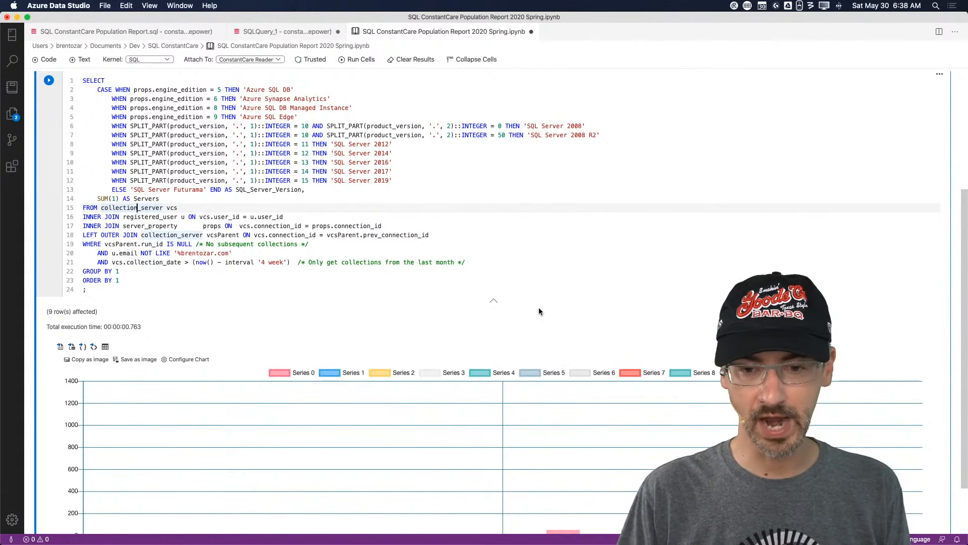
scroll(554, 311, "down", 3)
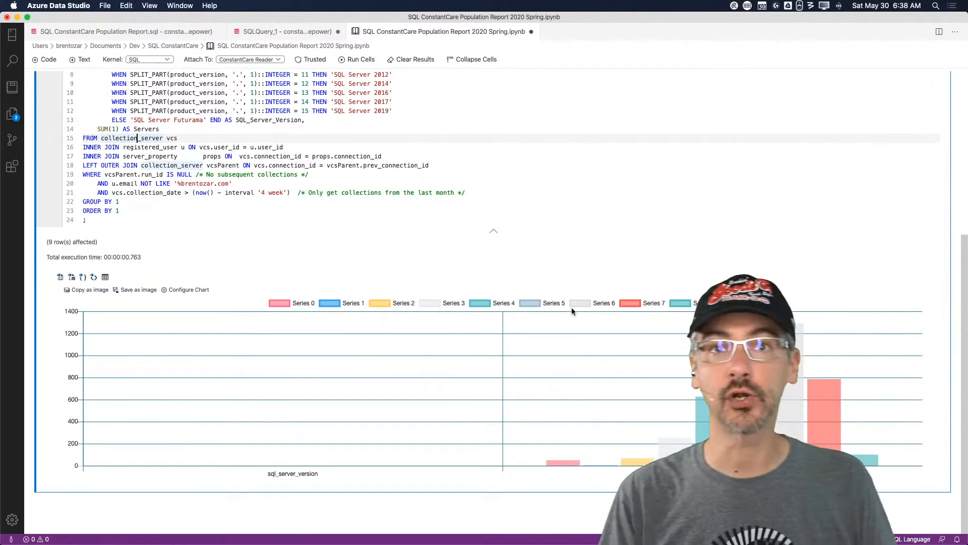
left_click(186, 291)
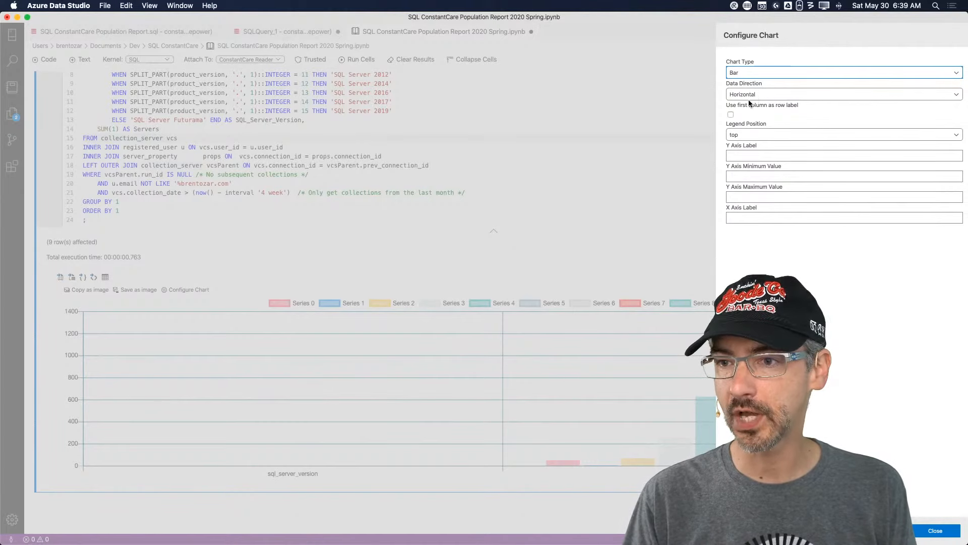
left_click(730, 115)
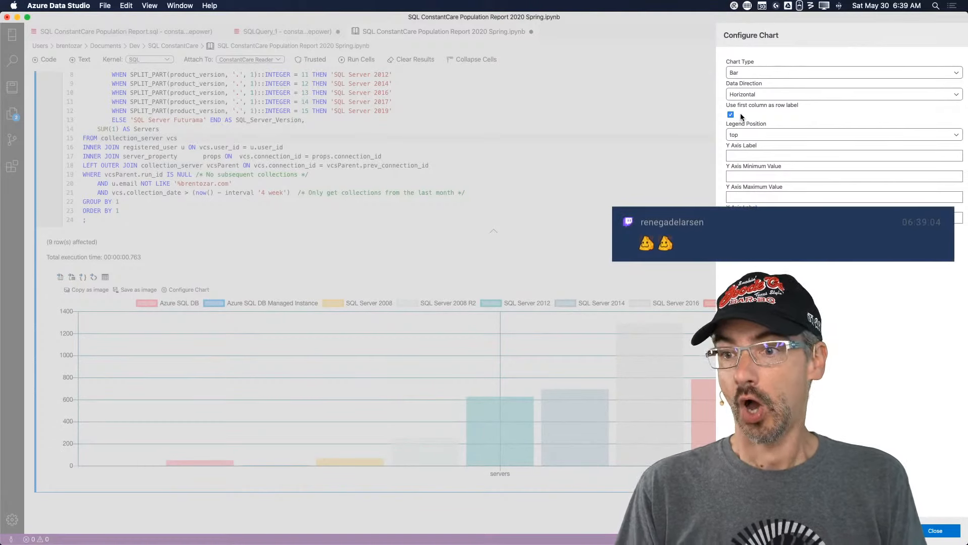
left_click(935, 531)
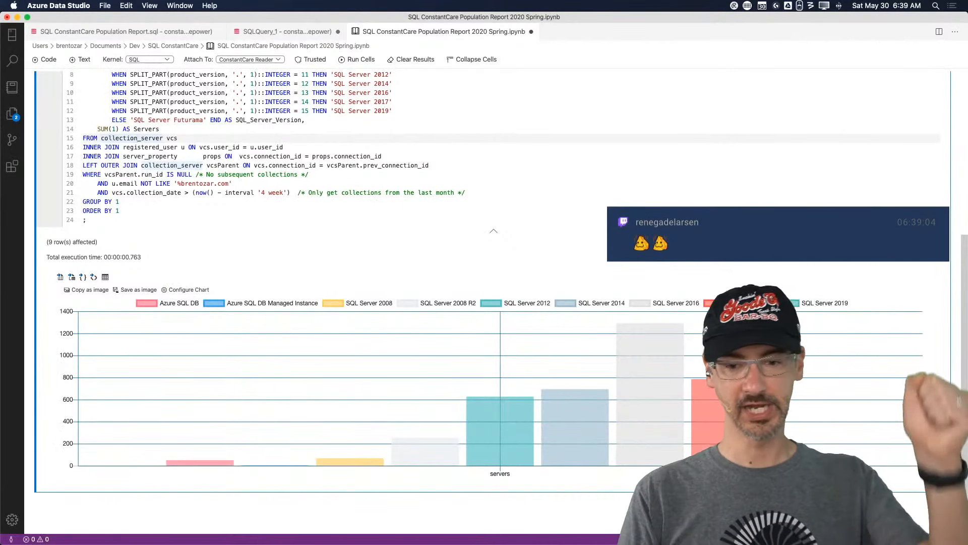
Set the chart's legend position to bottom
mouse_move(935, 544)
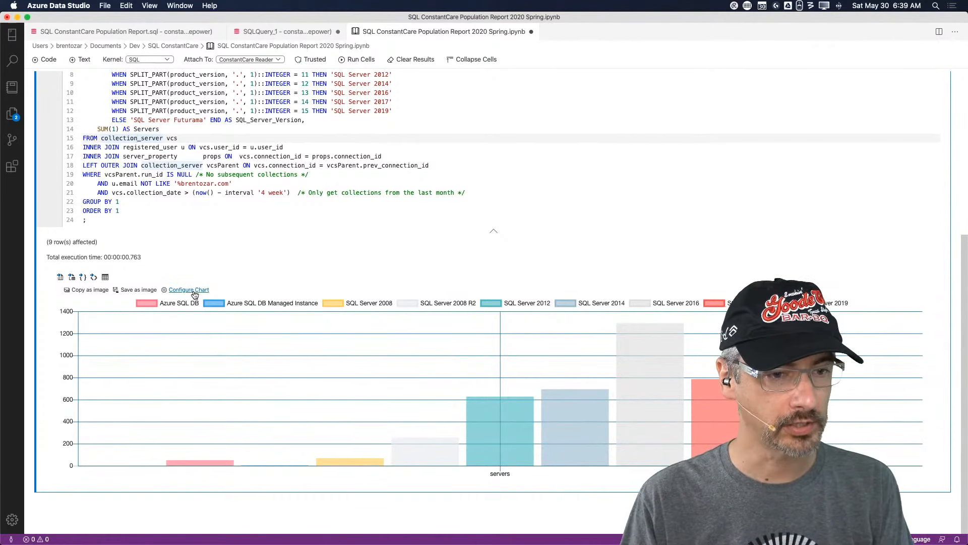
left_click(189, 289)
left_click(779, 135)
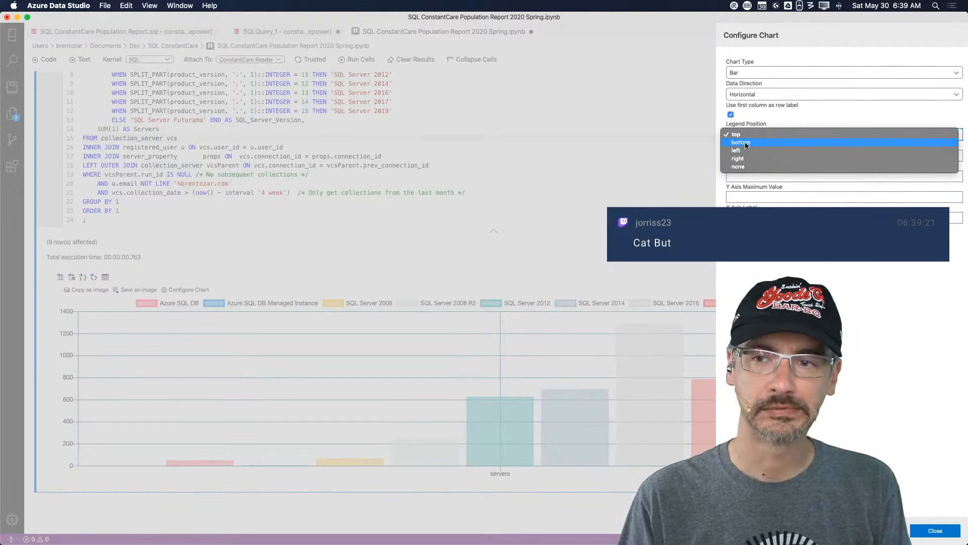
left_click(745, 142)
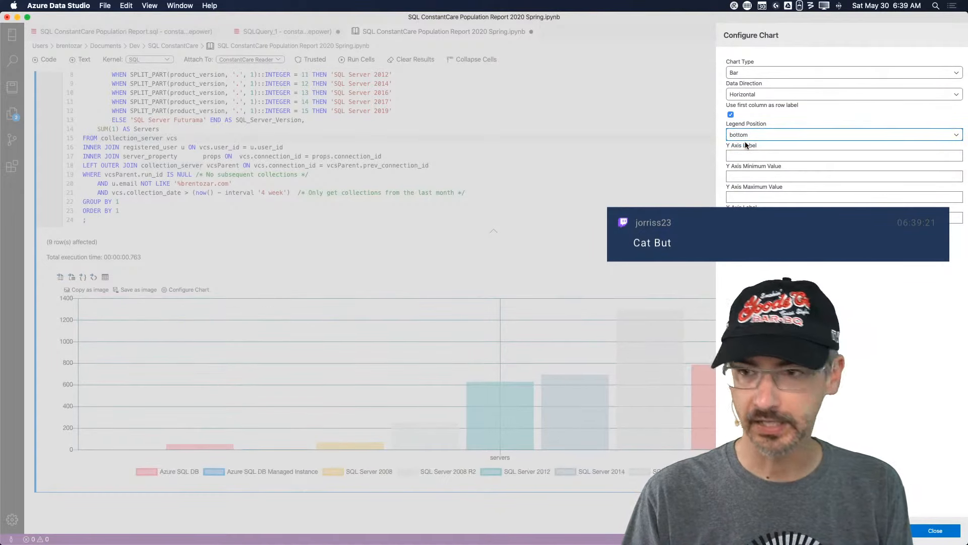
Change the chart type to Count and switch the results to the table view and back to the chart
left_click(755, 71)
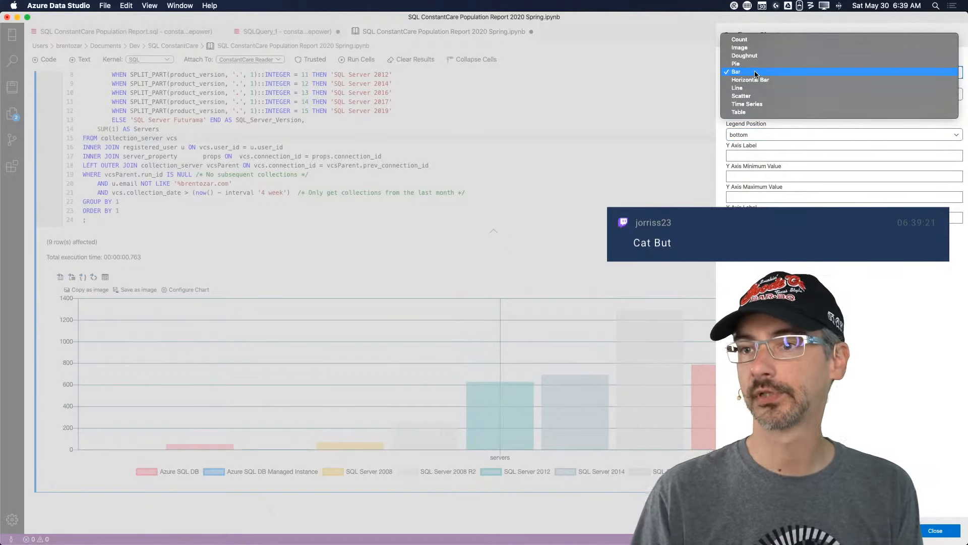
left_click(740, 39)
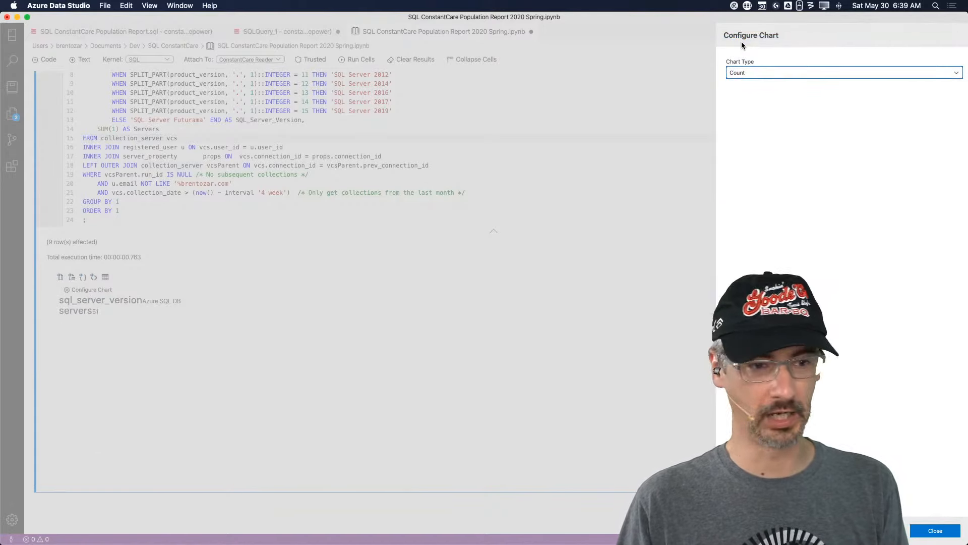
left_click(936, 531)
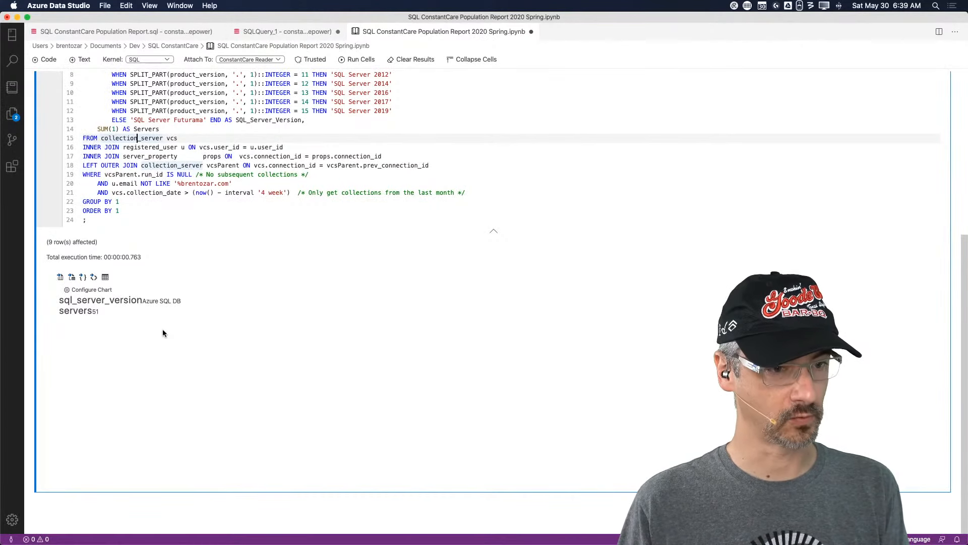
left_click(105, 279)
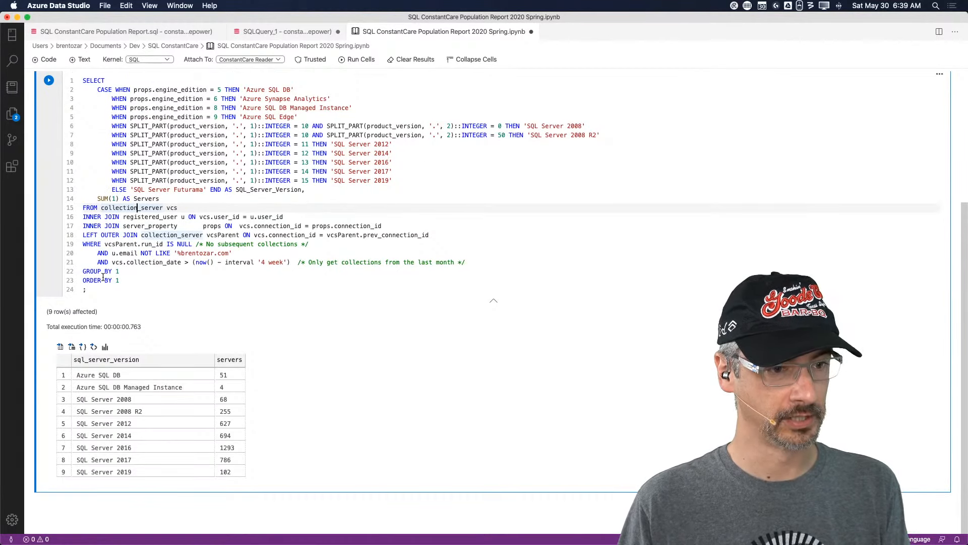
left_click(104, 348)
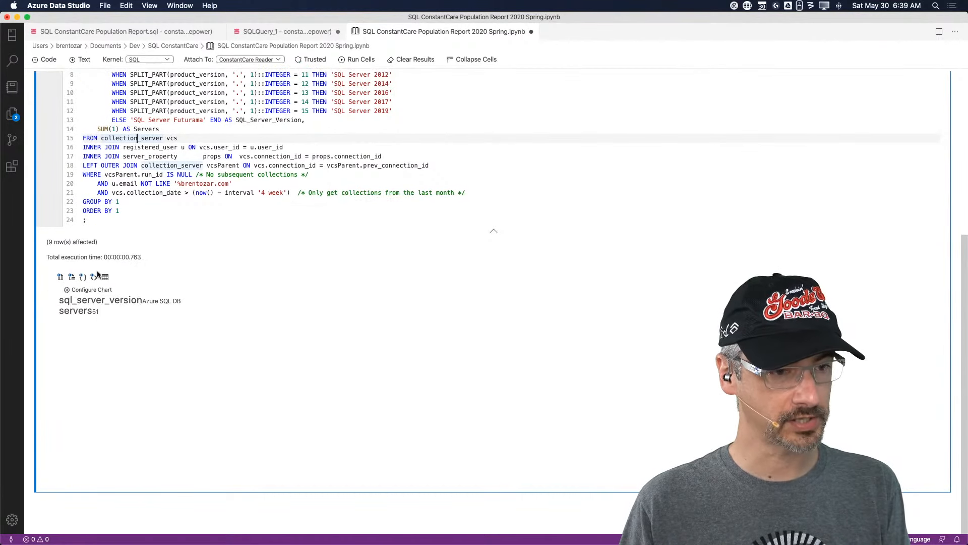
Configure the results chart as a Doughnut with Vertical data direction and column names used as labels, and inspect the SQL Server 2014 slice
left_click(92, 290)
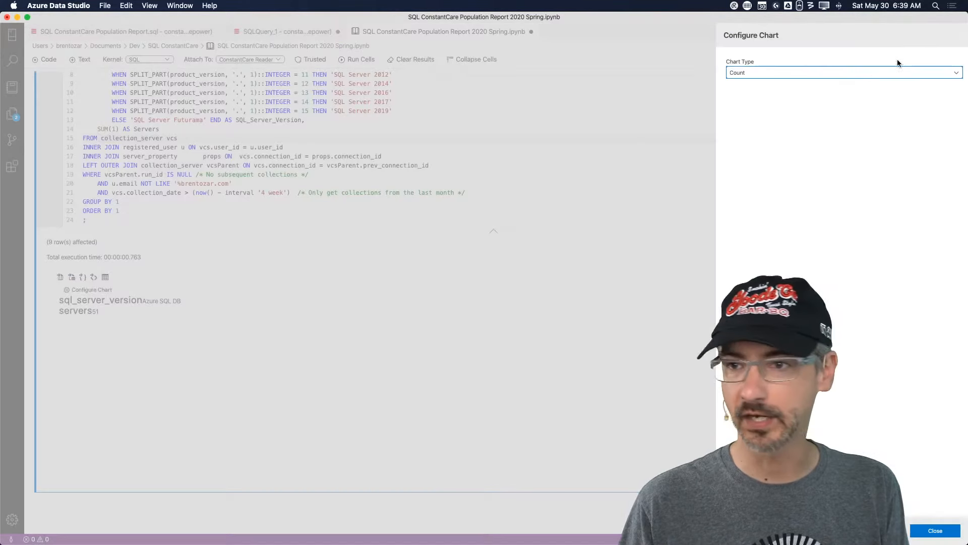
left_click(830, 76)
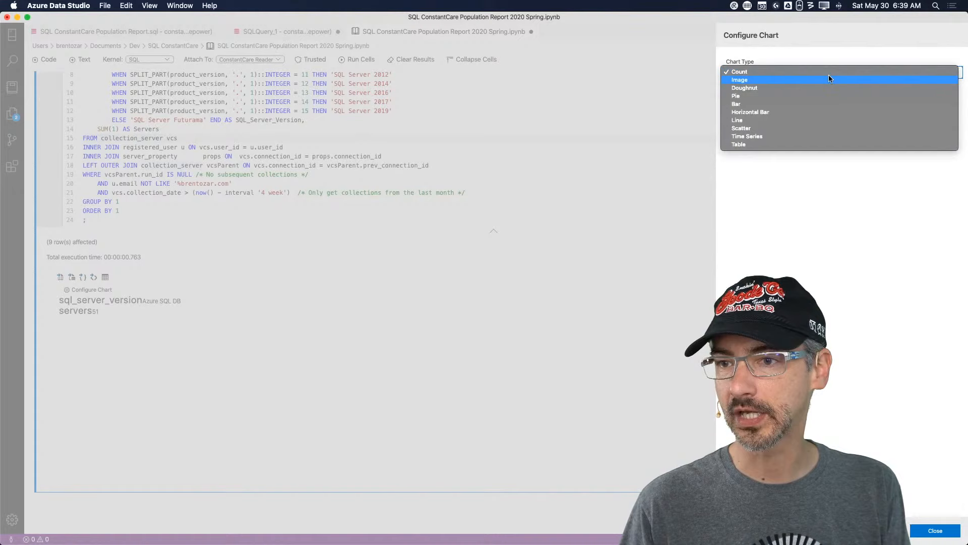
left_click(794, 89)
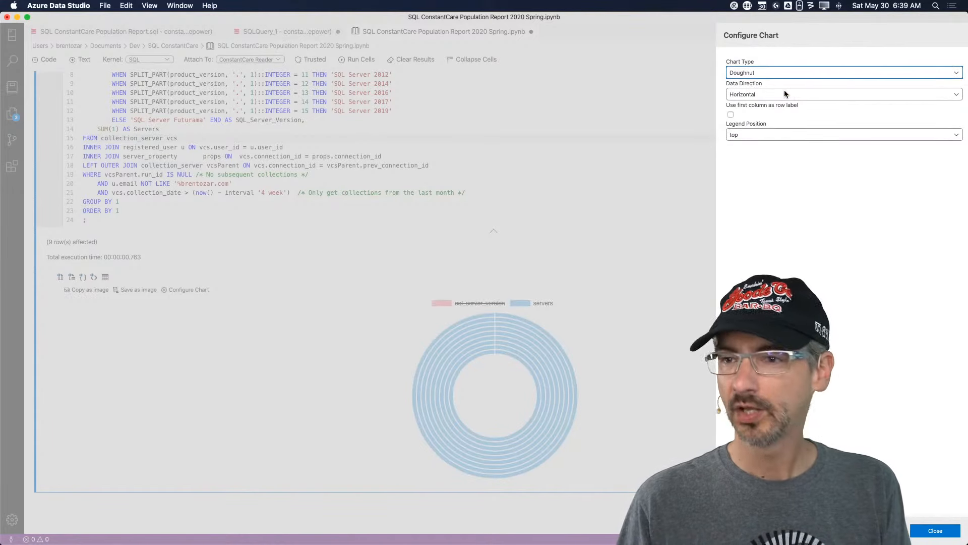
left_click(730, 115)
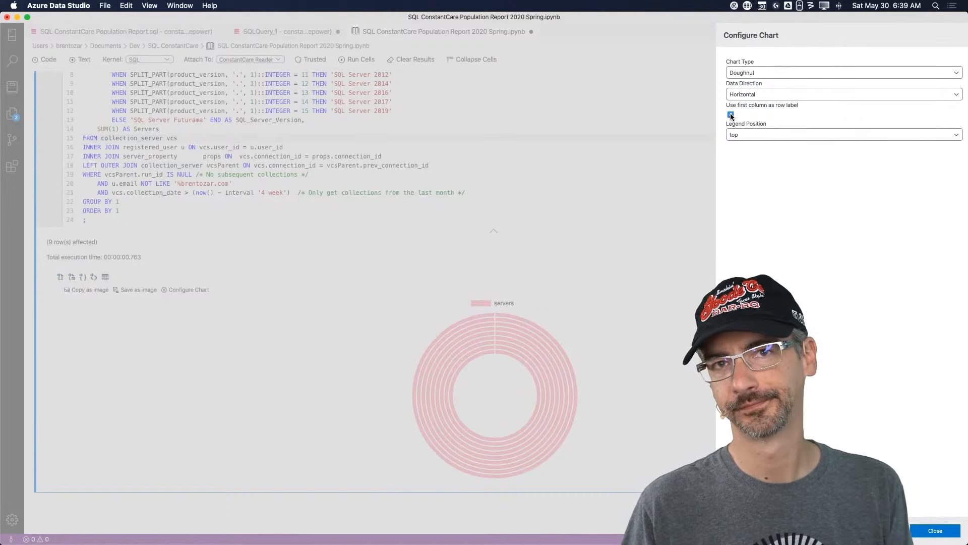
left_click(773, 96)
left_click(763, 87)
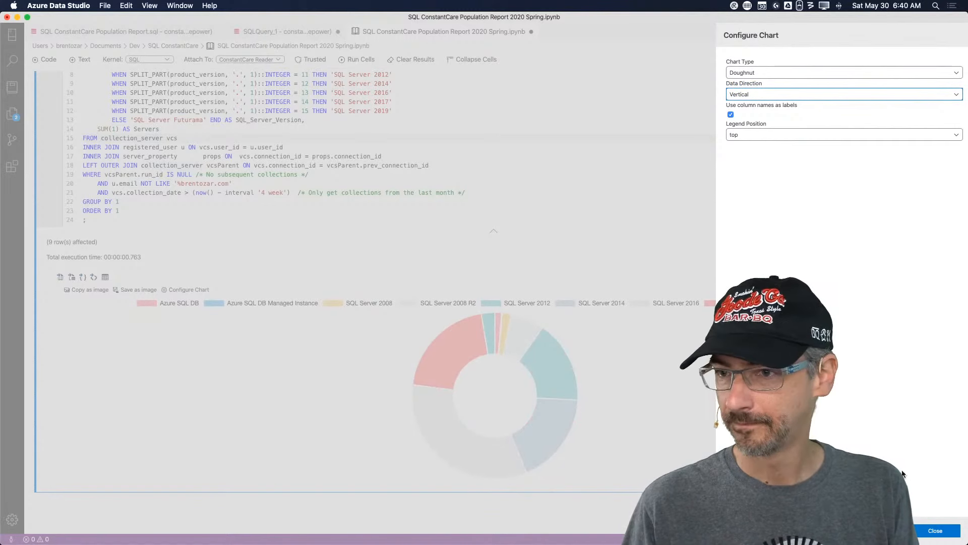
left_click(935, 531)
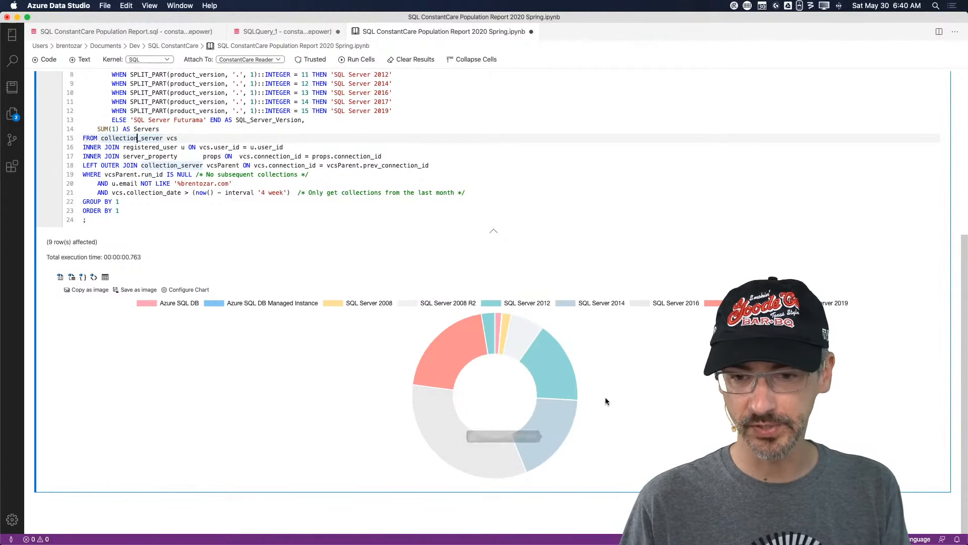
mouse_move(543, 427)
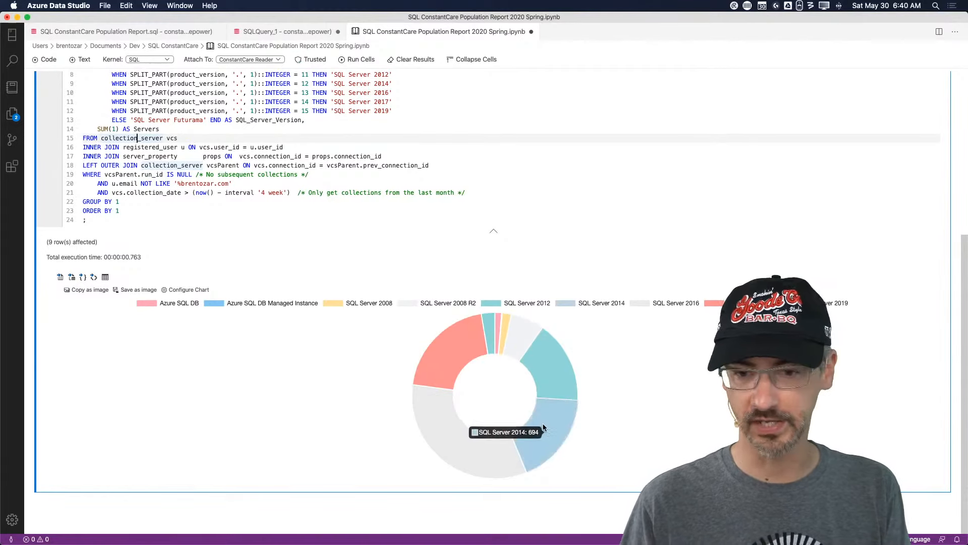
Change the results chart to a Horizontal Bar with the first column as row label and the legend on the left
left_click(187, 290)
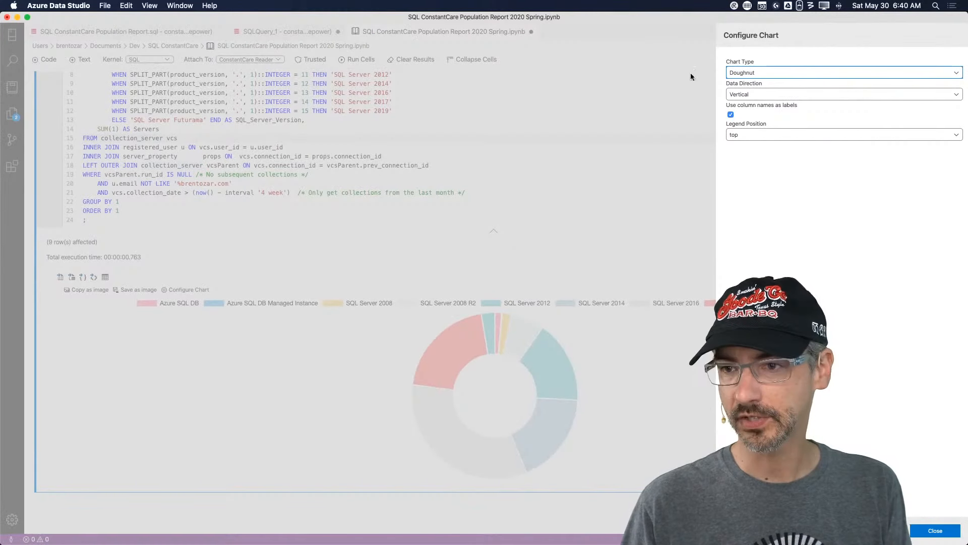
left_click(768, 72)
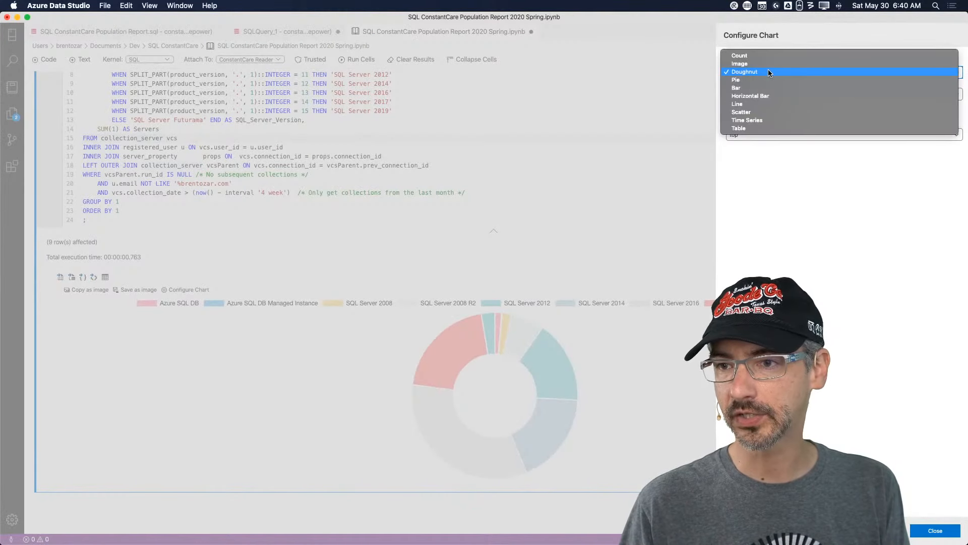
left_click(768, 97)
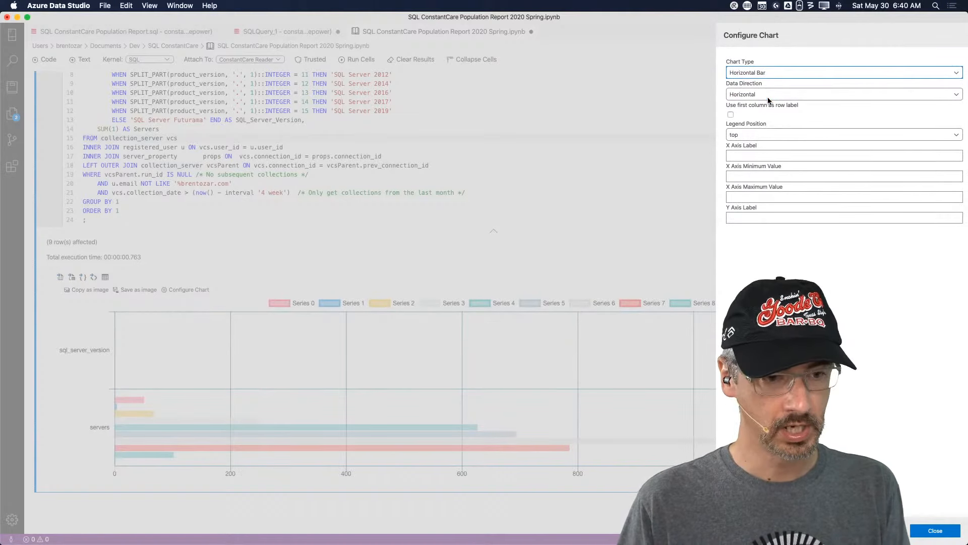
left_click(730, 115)
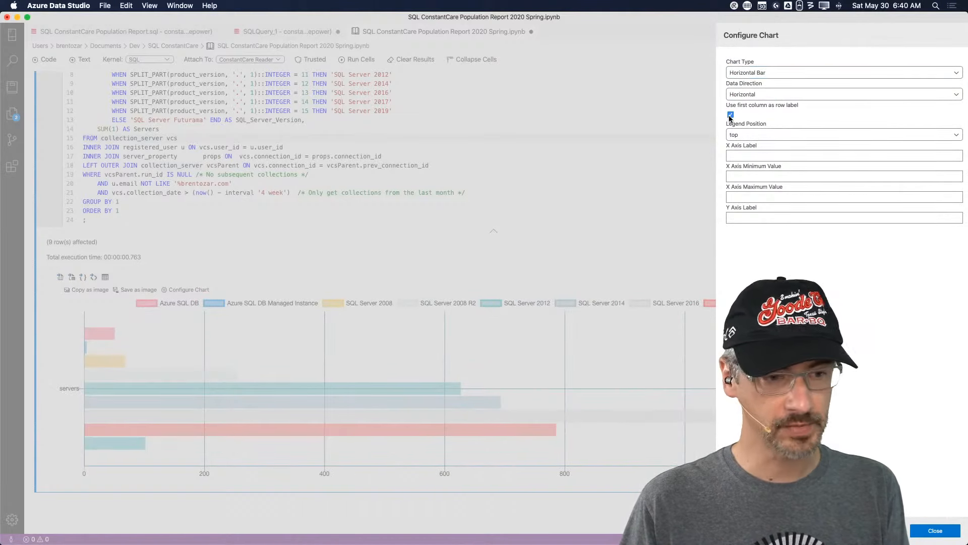
left_click(759, 134)
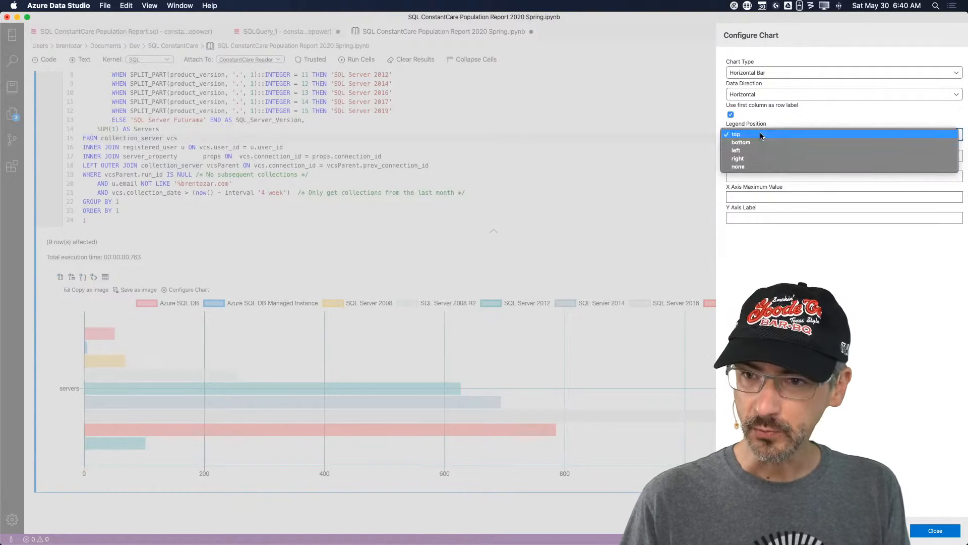
left_click(757, 150)
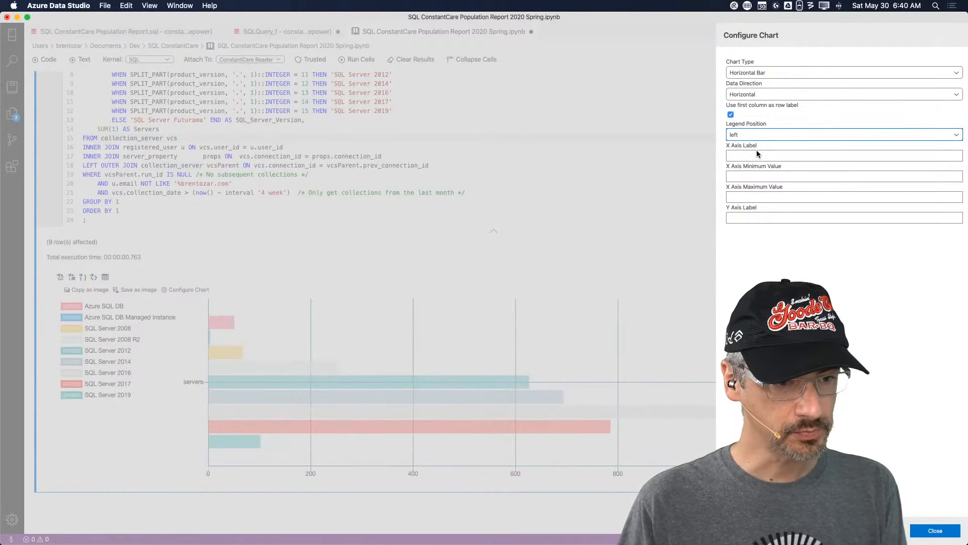
left_click(937, 530)
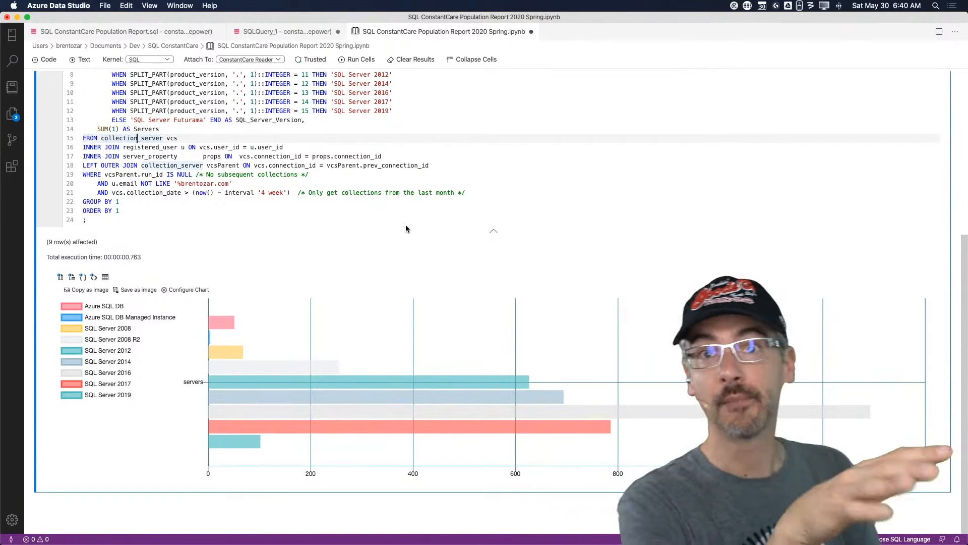
Set the chart's Y axis label to the chat viewer's username and save the notebook
left_click(189, 290)
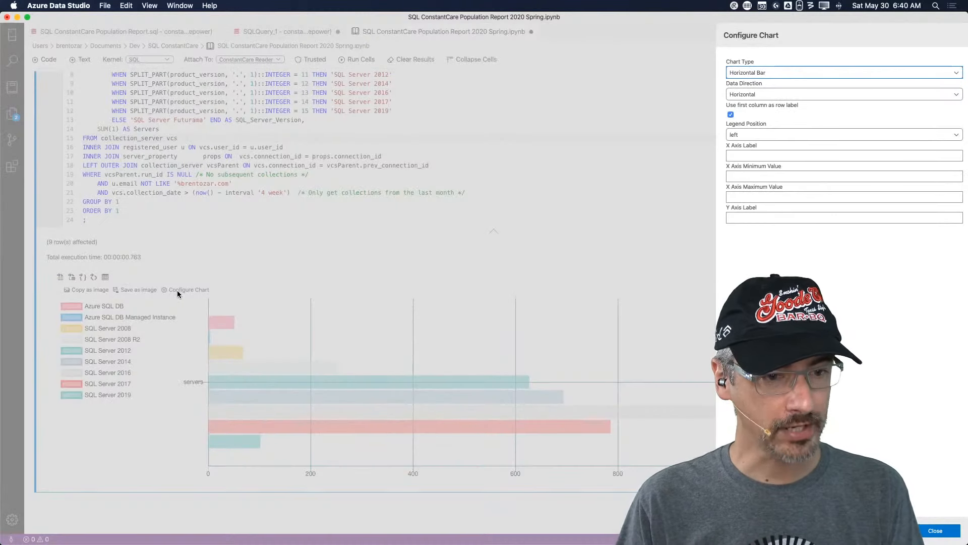
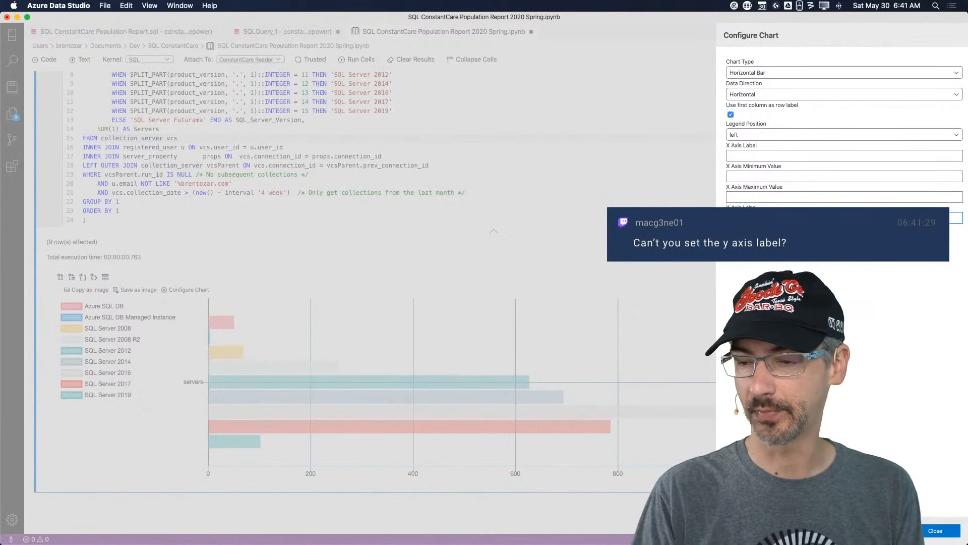
type("macg3ne")
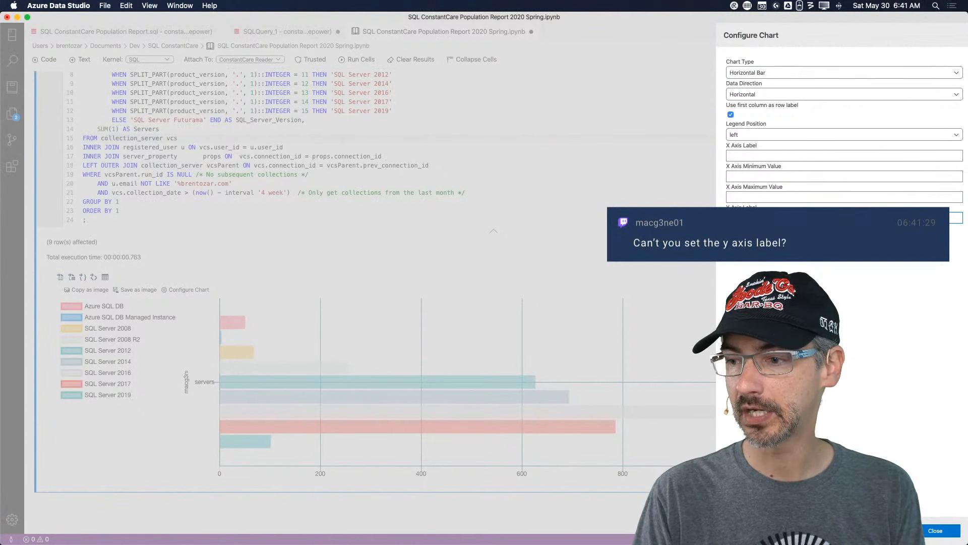
type("01")
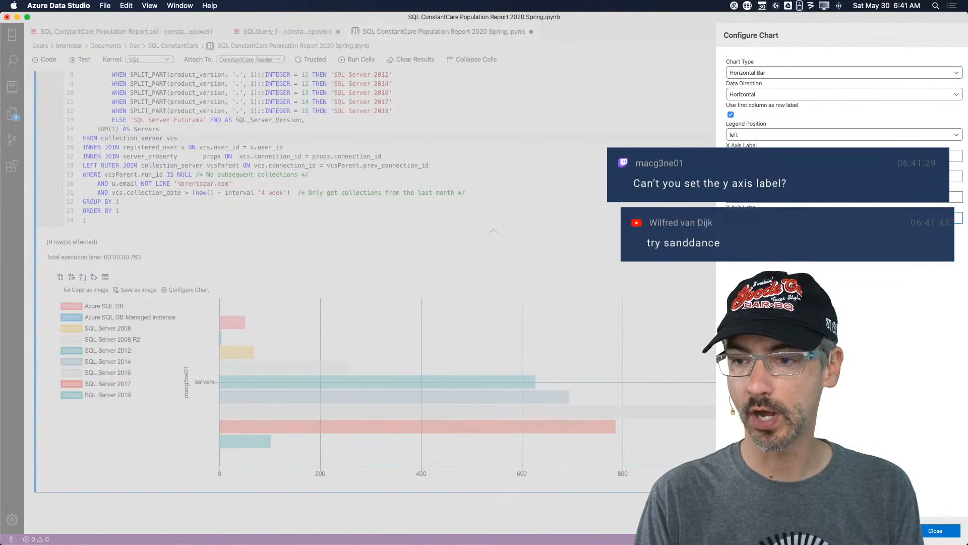
left_click(936, 530)
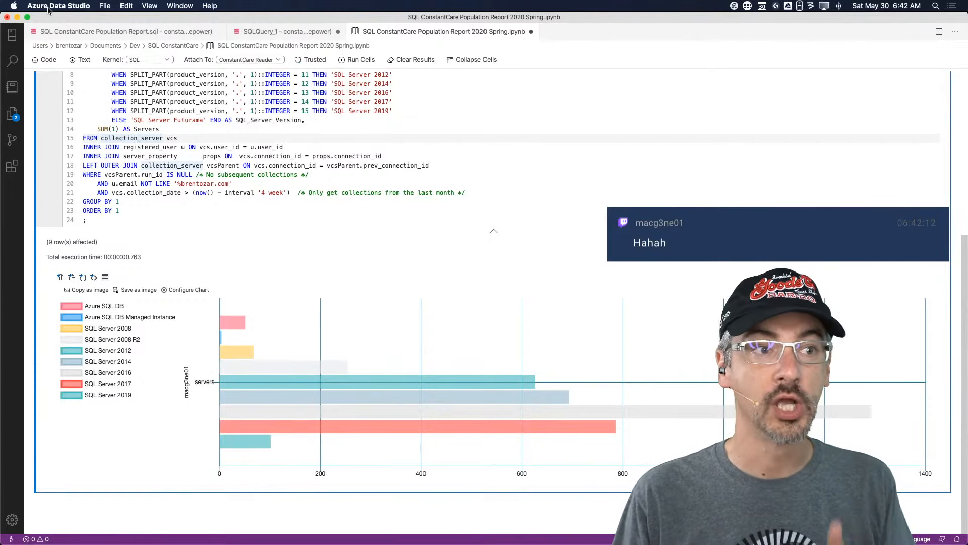
left_click(105, 7)
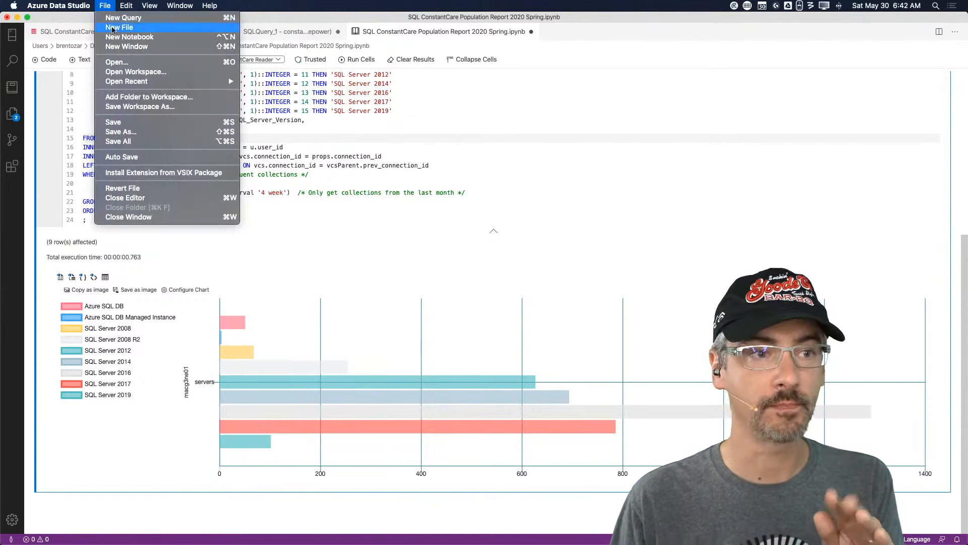
left_click(148, 123)
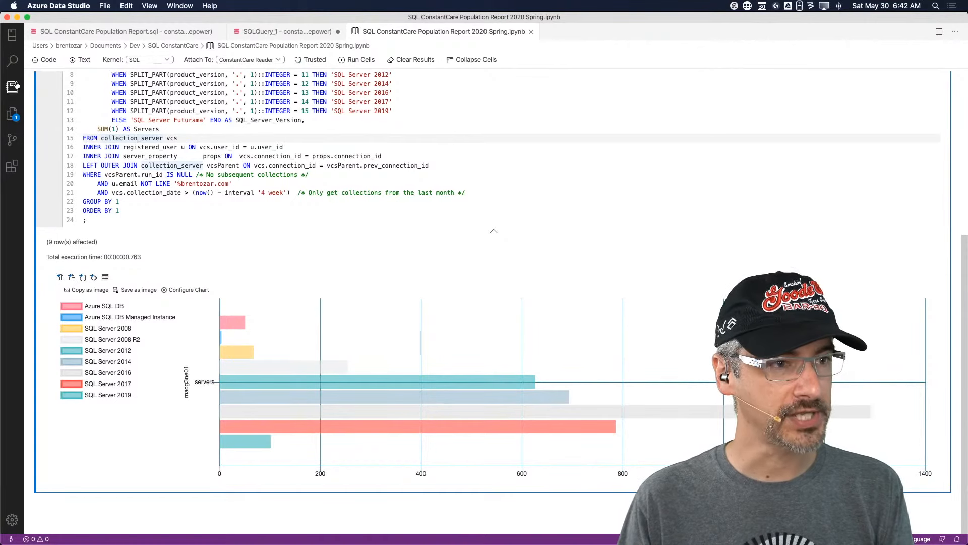
Search the extension marketplace for "sand", install SandDance for Azure Data Studio, and return to the notebook
left_click(11, 167)
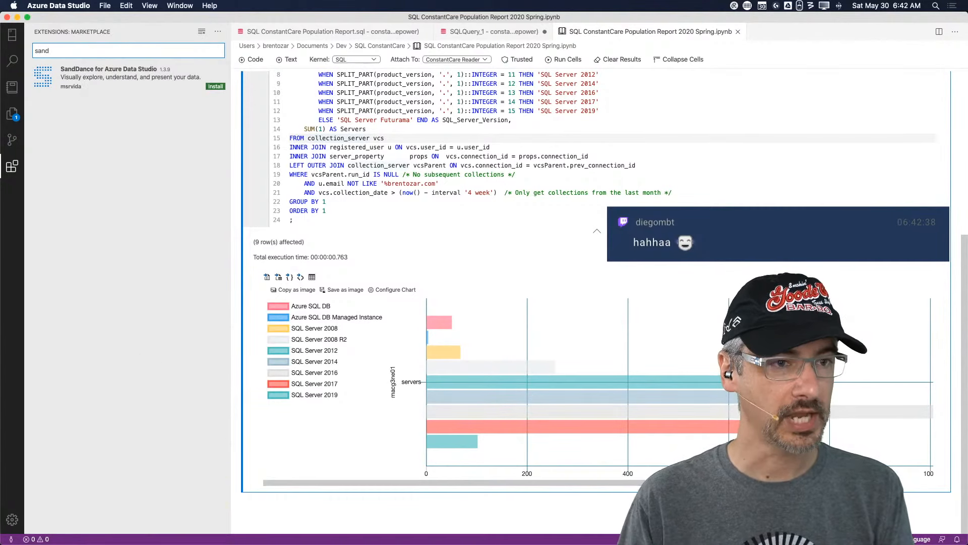
left_click(148, 82)
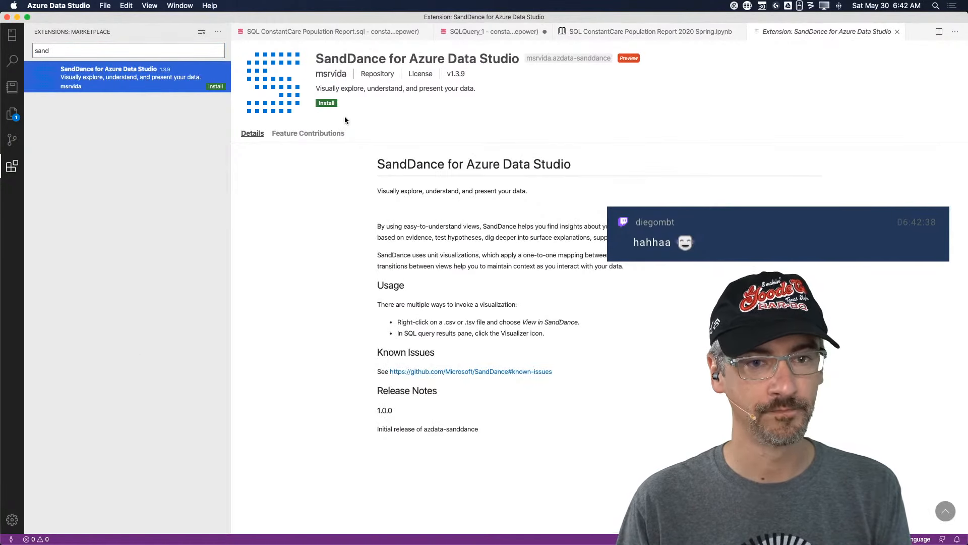
left_click(324, 103)
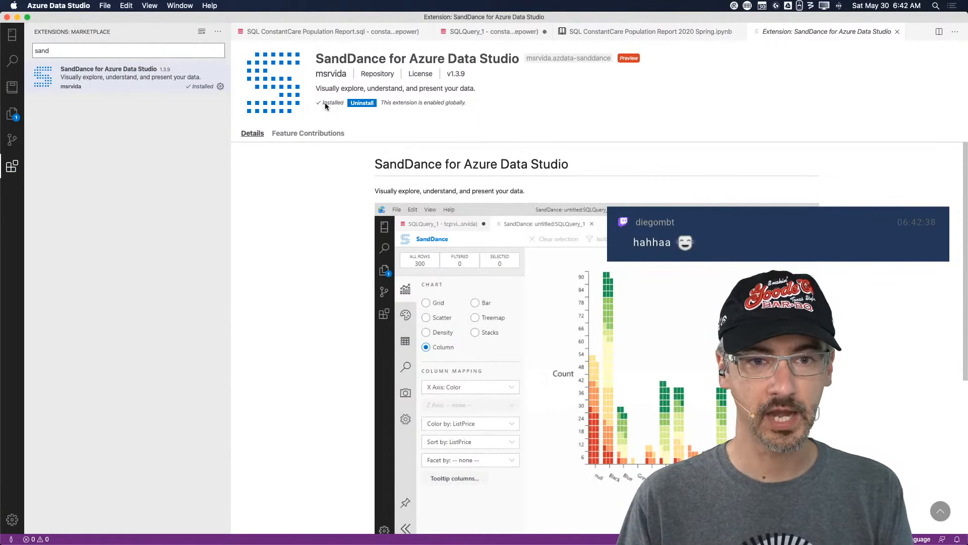
left_click(221, 87)
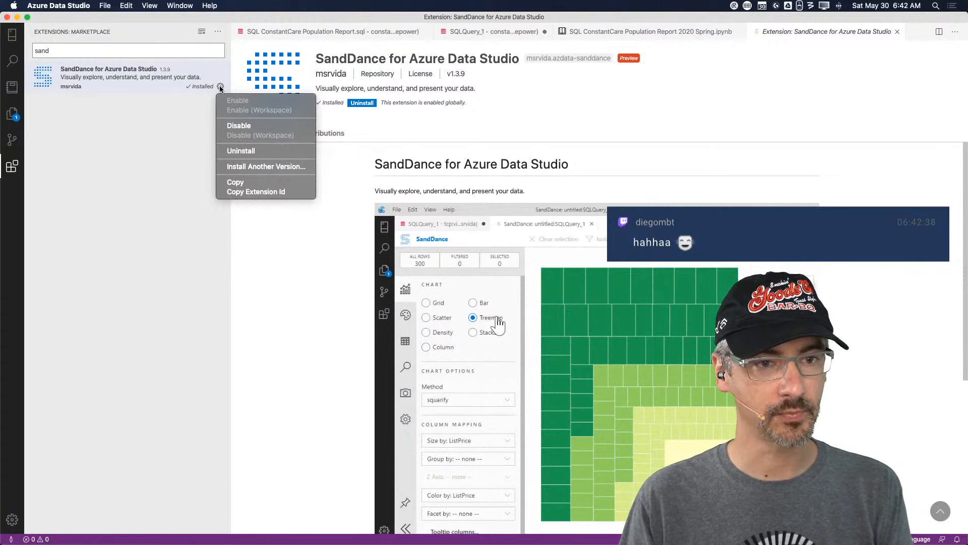
left_click(169, 121)
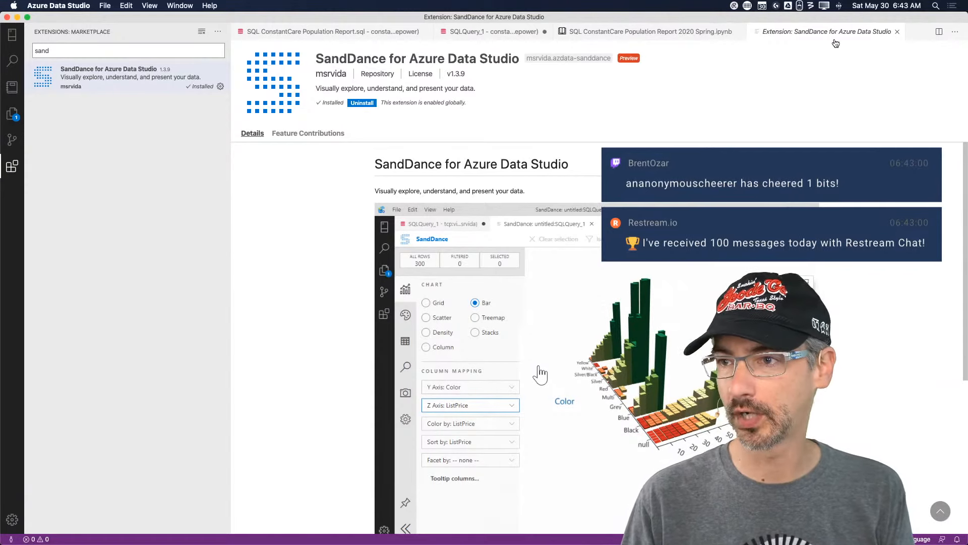
left_click(897, 32)
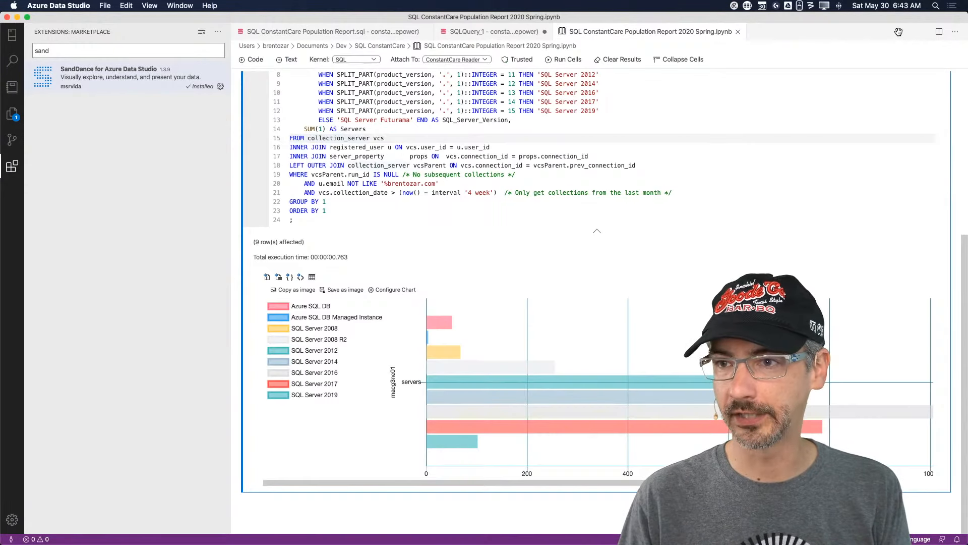
Rerun the SQL Server version query cell and display its results as a chart
left_click(361, 219)
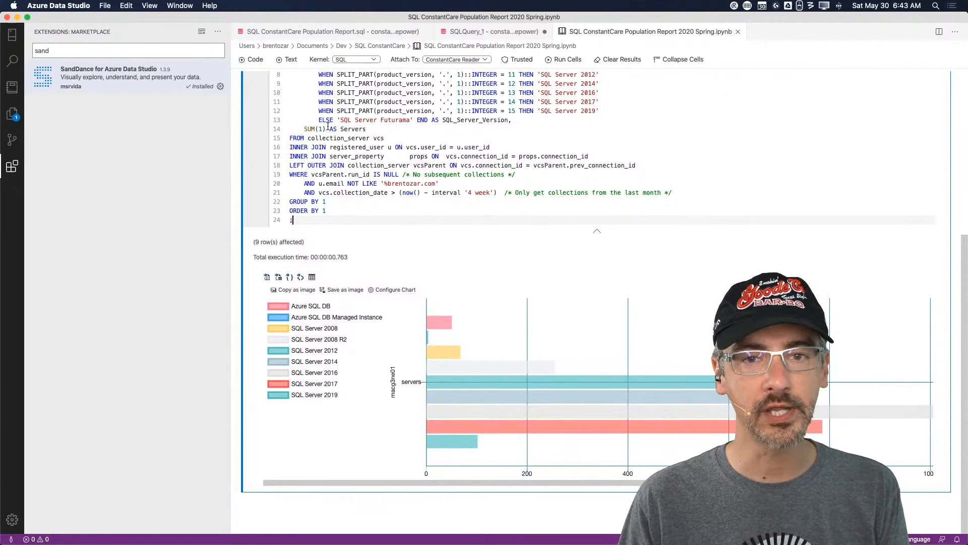
scroll(327, 127, "up", 5)
left_click(256, 171)
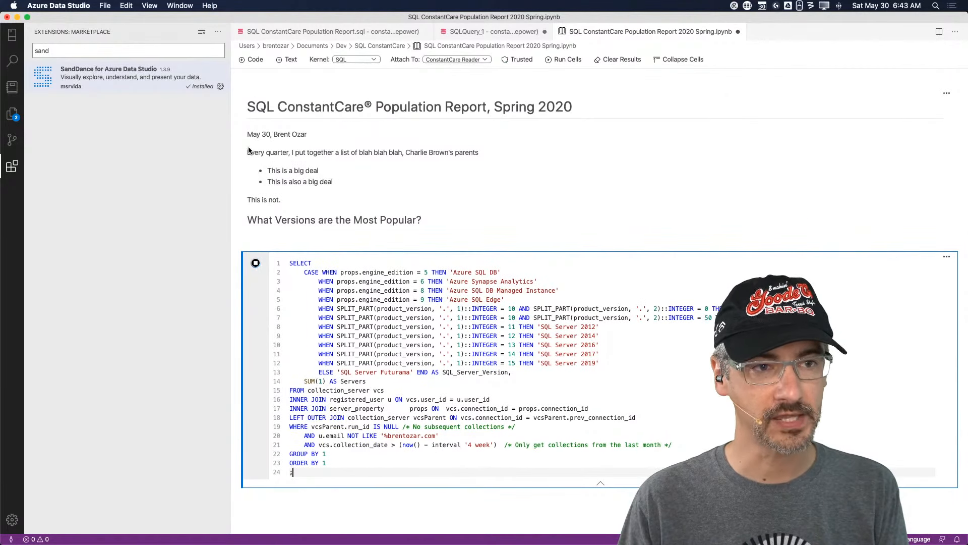
scroll(392, 229, "down", 5)
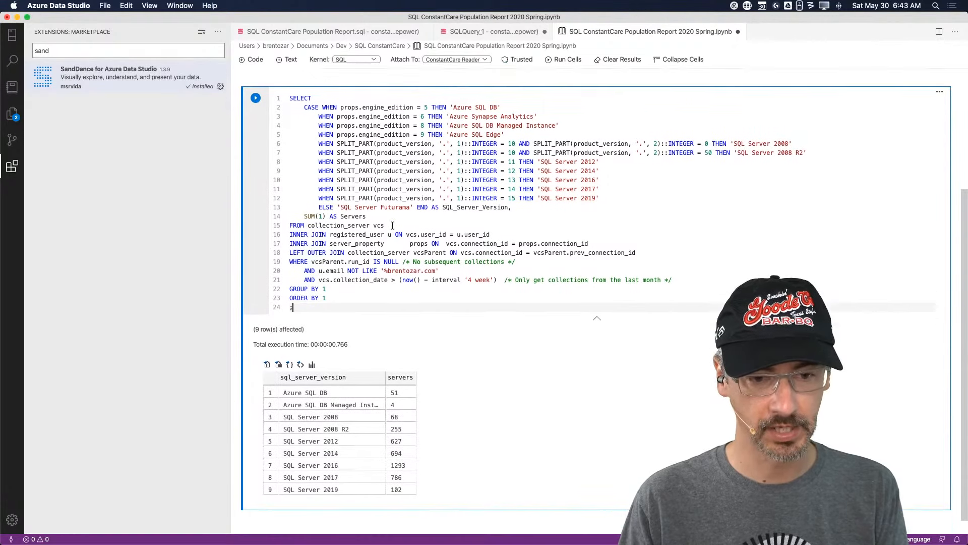
left_click(311, 348)
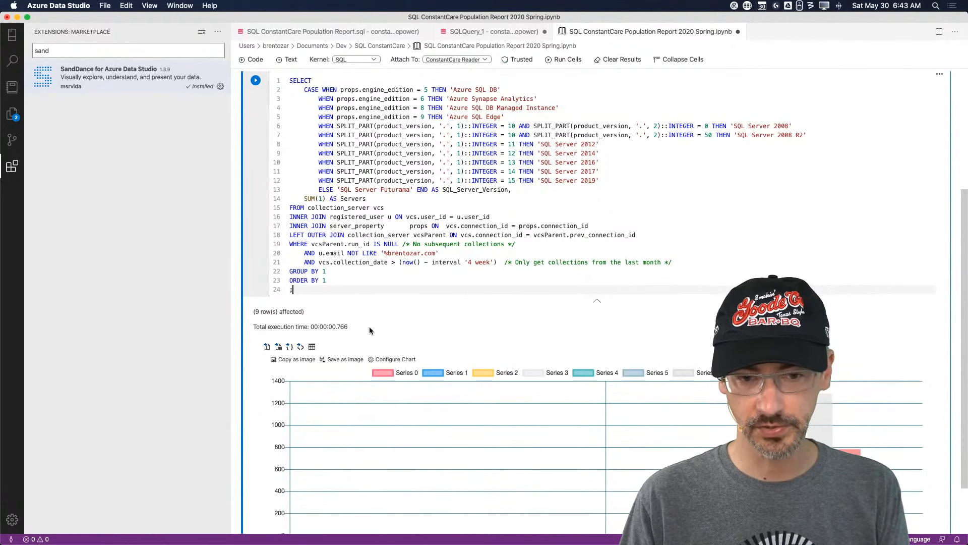
Check the chart types offered in the new chart's configuration without changing the selection
left_click(386, 360)
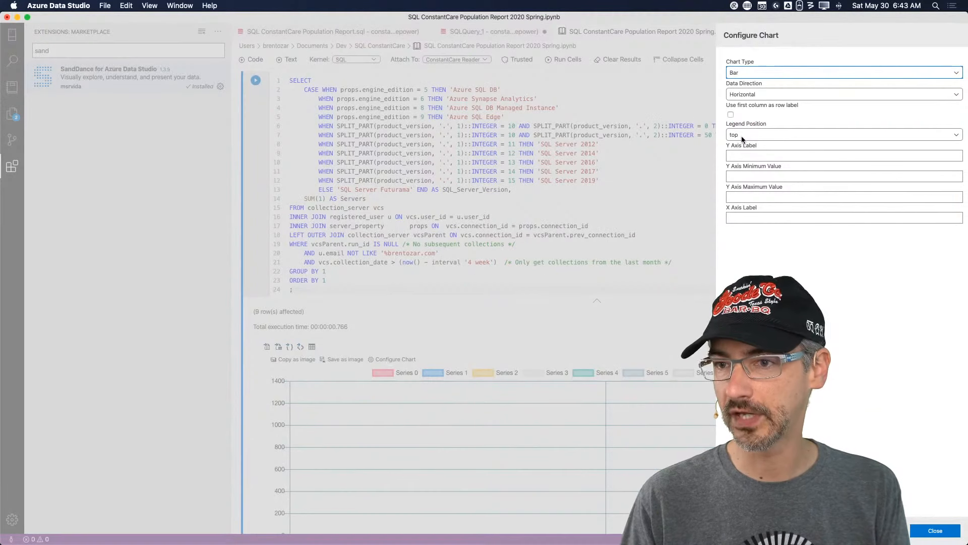
left_click(764, 72)
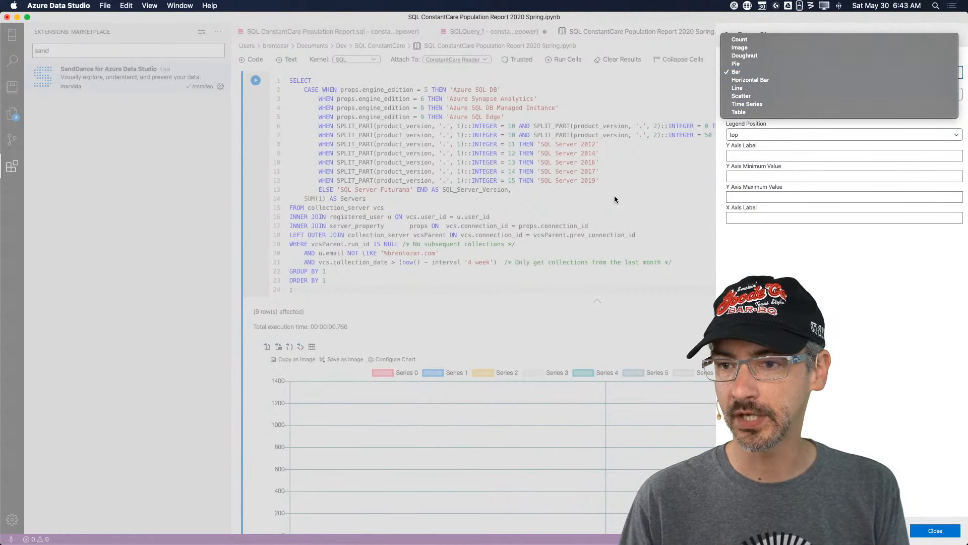
left_click(573, 220)
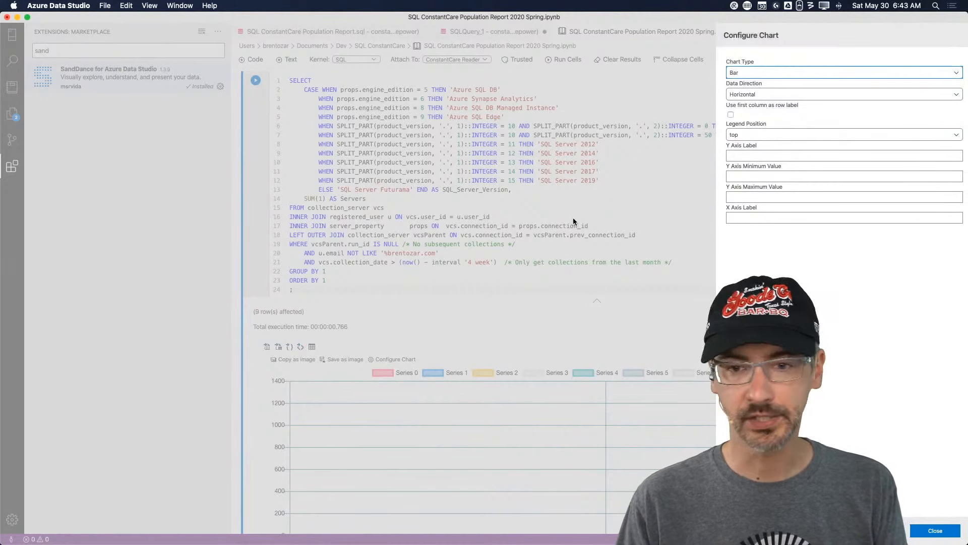
left_click(936, 531)
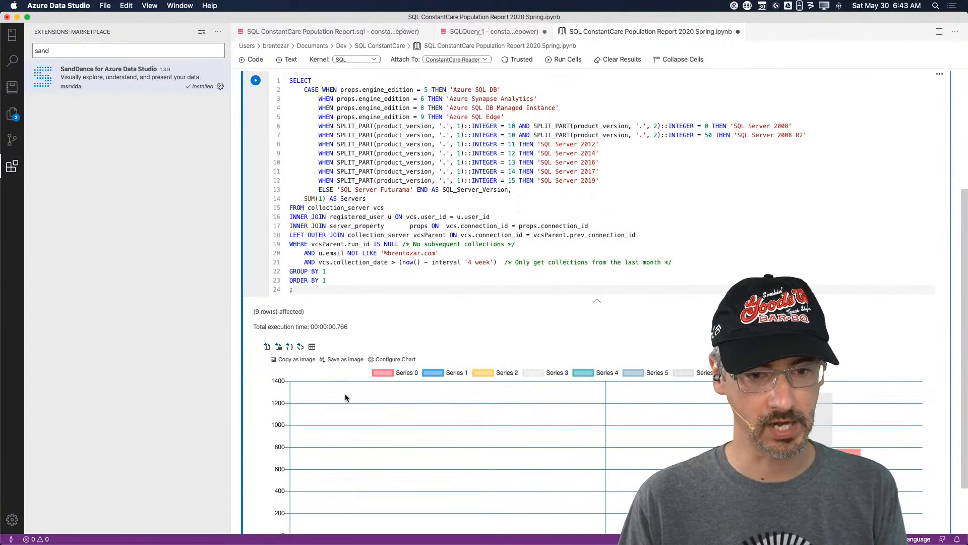
Open the SandDance extension's details and read its usage instructions for invoking a visualization
scroll(365, 312, "up", 5)
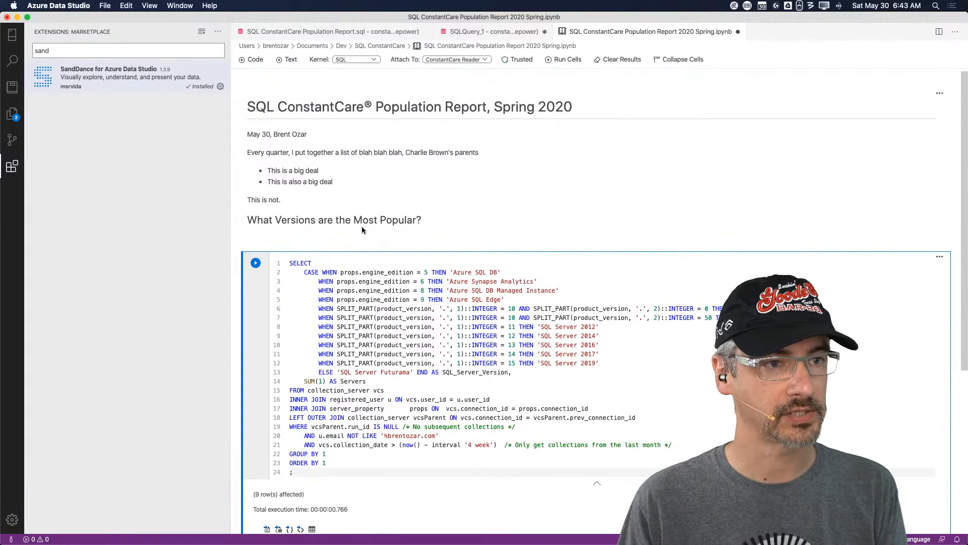
left_click(113, 88)
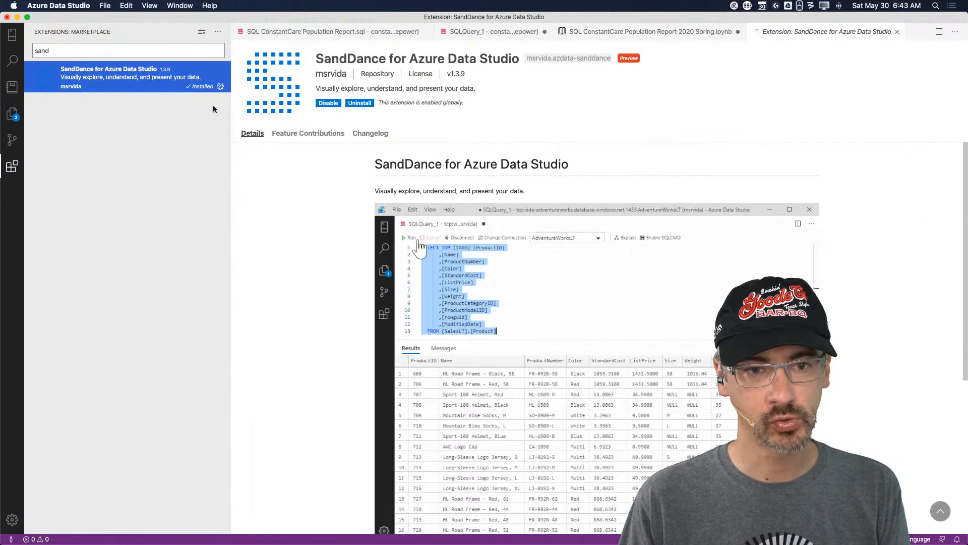
scroll(296, 162, "down", 1)
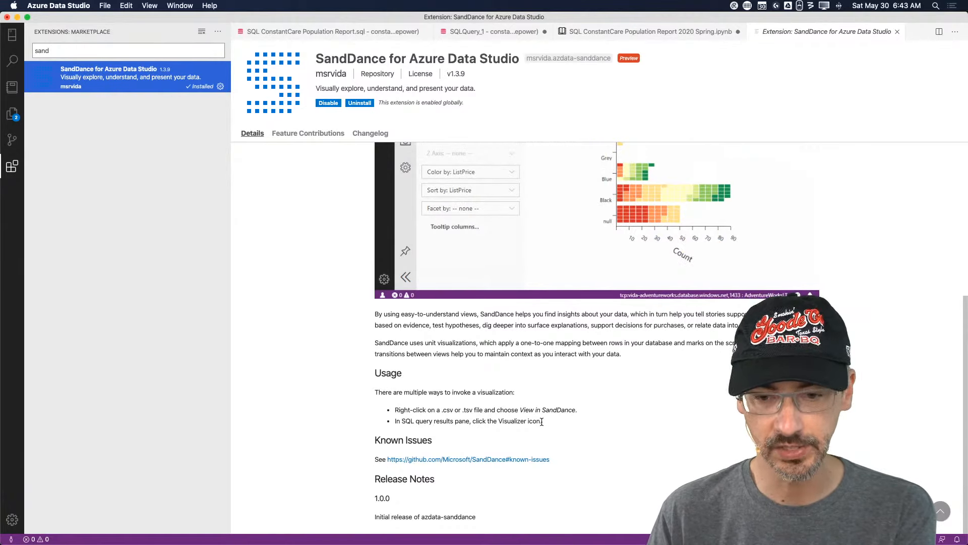
scroll(533, 420, "up", 5)
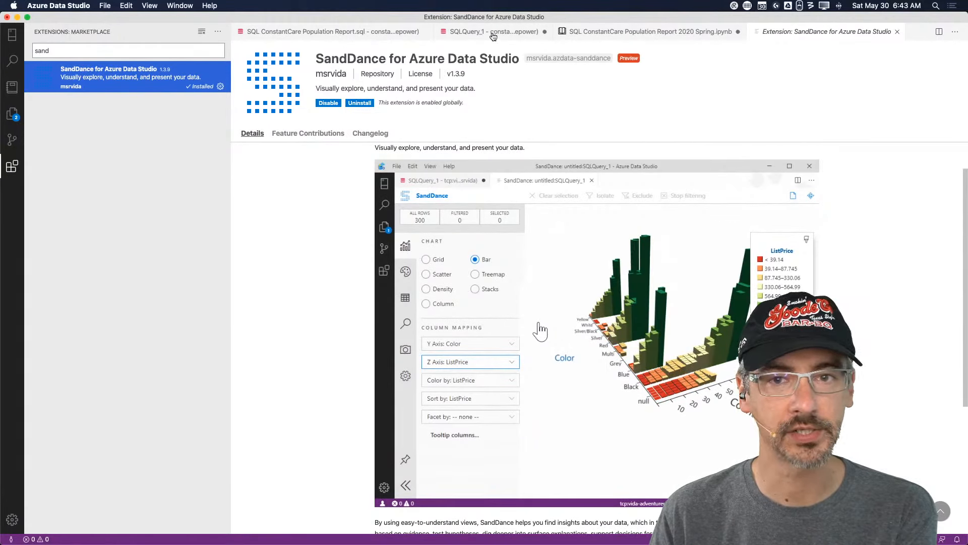
Return to the Population Report notebook and switch the SQL Server version results from the chart back to the table
left_click(665, 34)
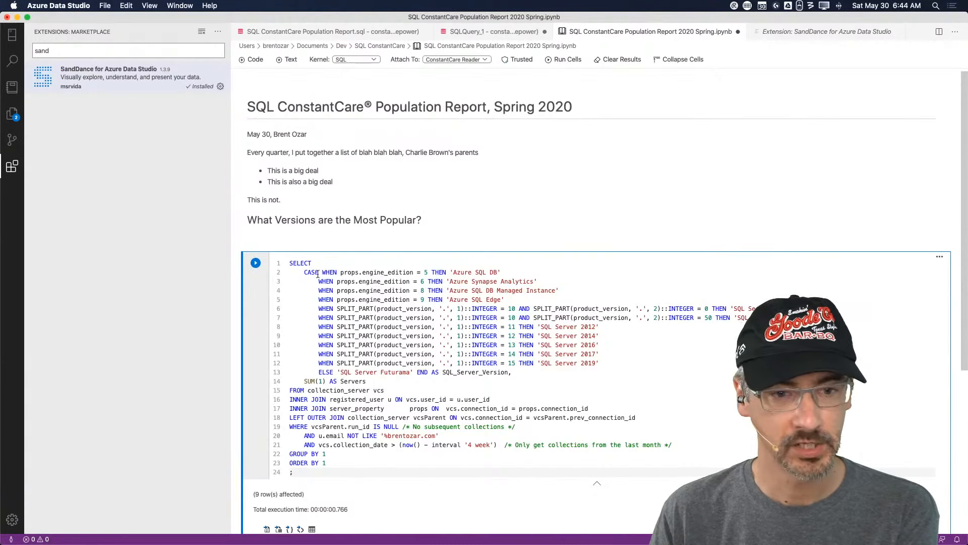
scroll(315, 294, "down", 5)
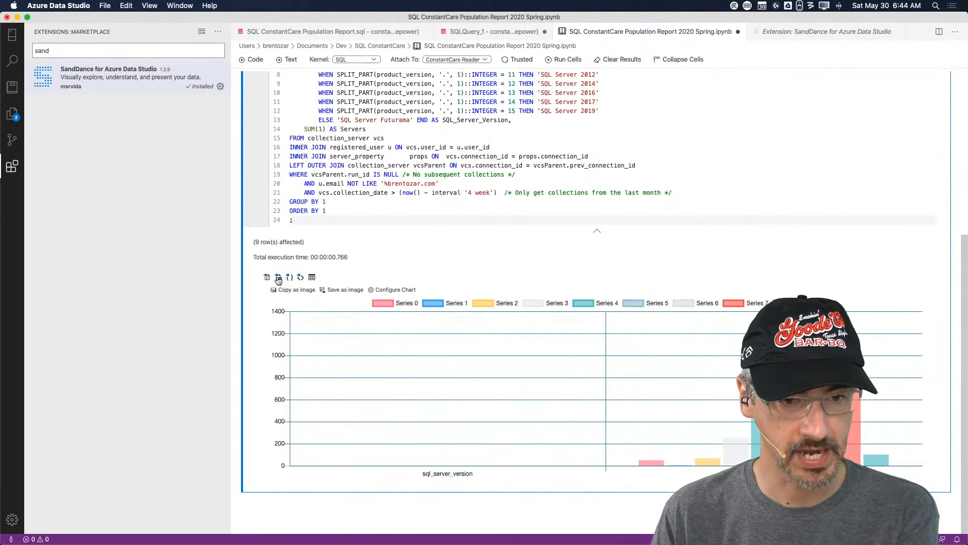
left_click(312, 278)
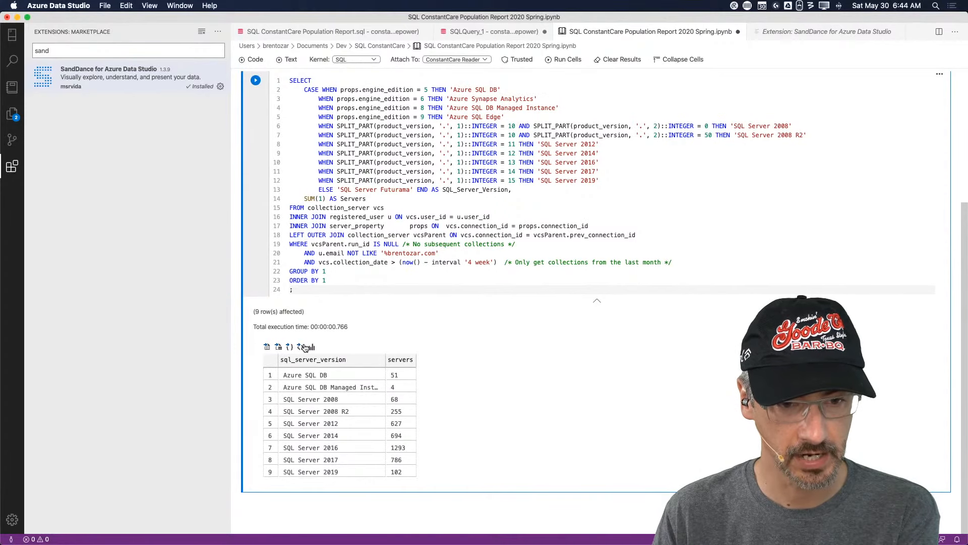
left_click(305, 387)
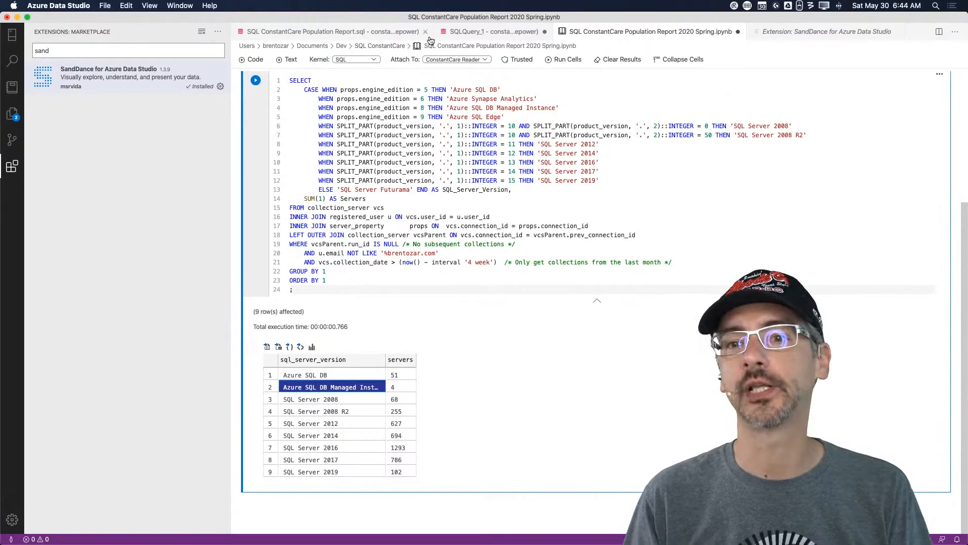
Close the SQL ConstantCare Population Report 2020 Spring notebook, saving its changes
left_click(629, 39)
key("super+w")
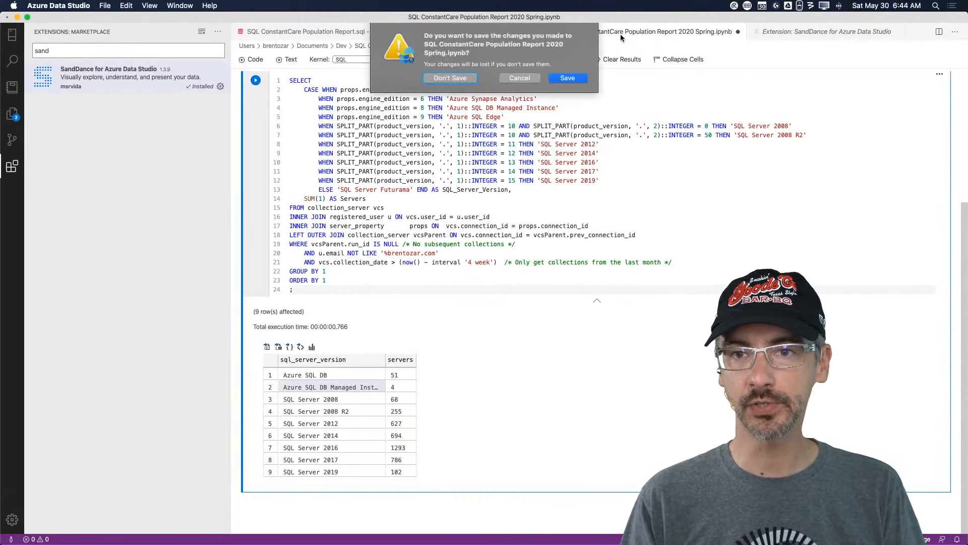
left_click(568, 78)
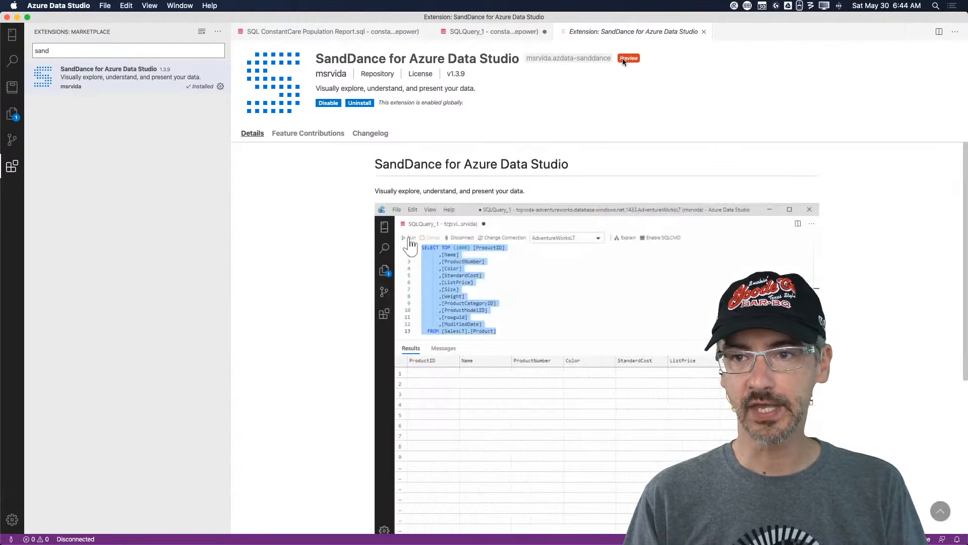
Close the remaining editors, discarding the changes in SQLQuery_1, and restart Azure Data Studio
key("super+w")
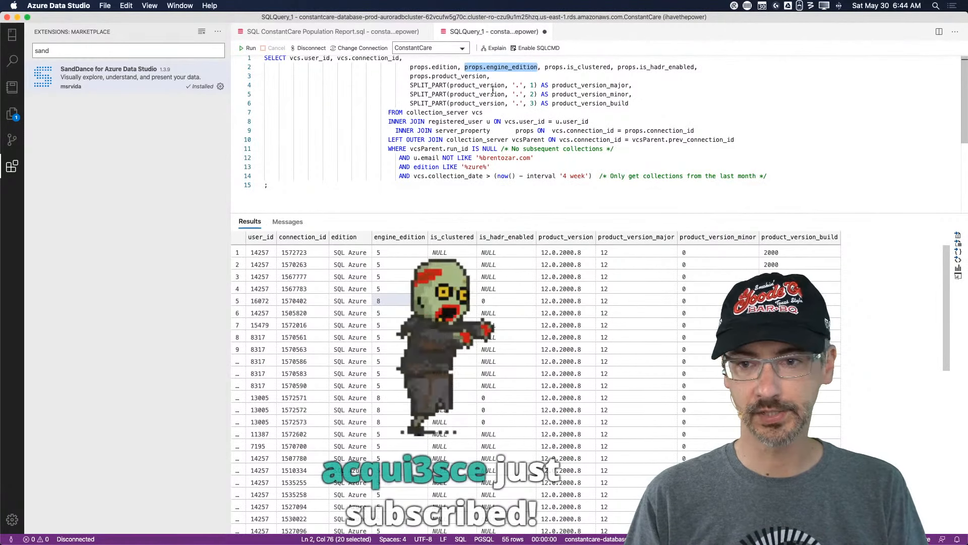
key("super+w")
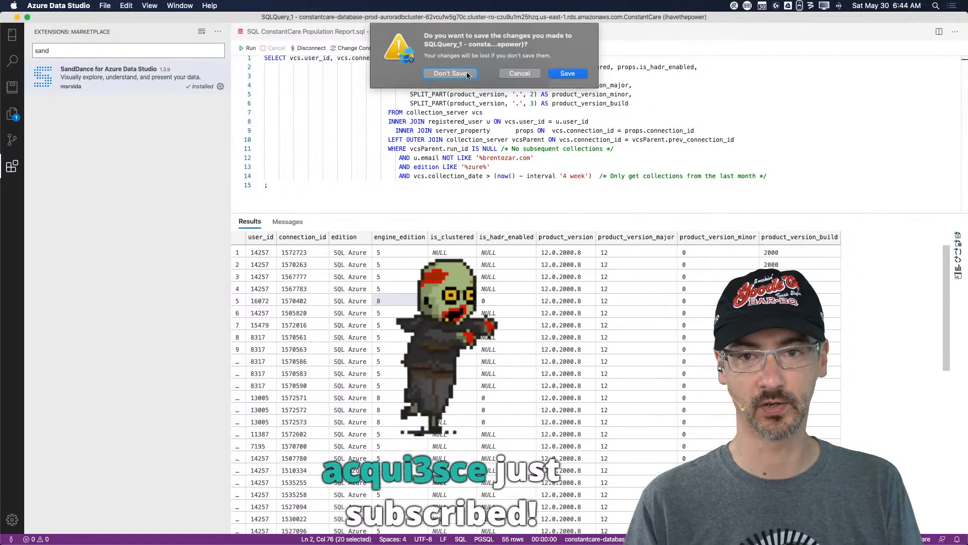
key("Escape")
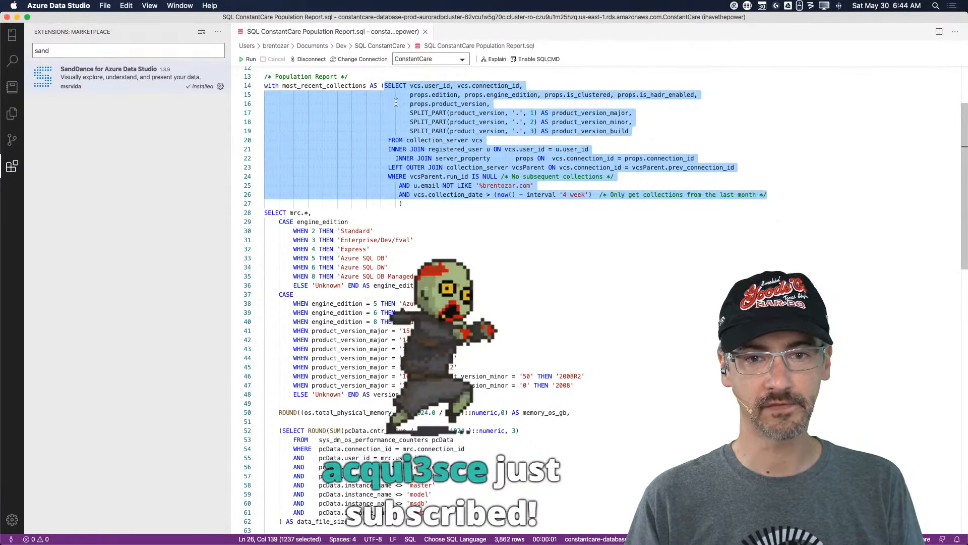
key("super+w")
key("super+Tab")
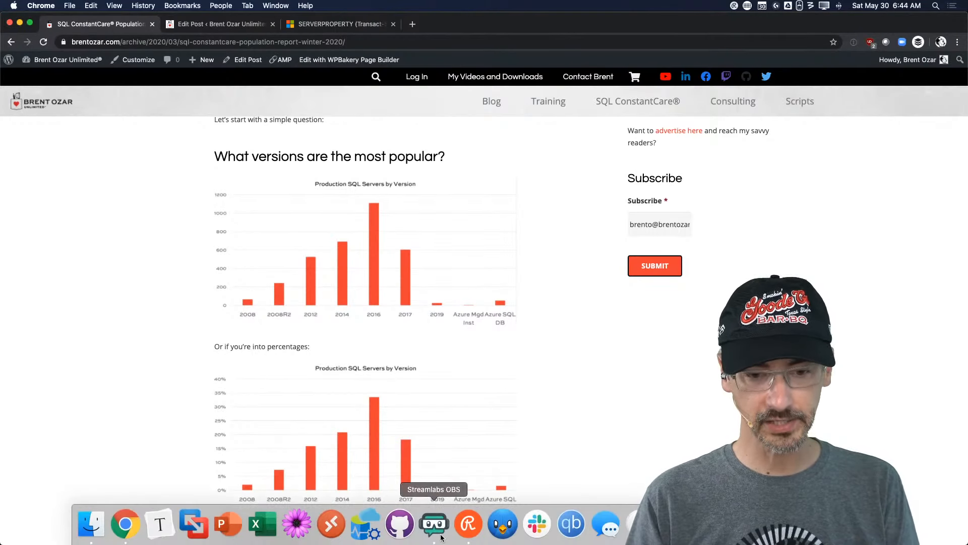
left_click(367, 527)
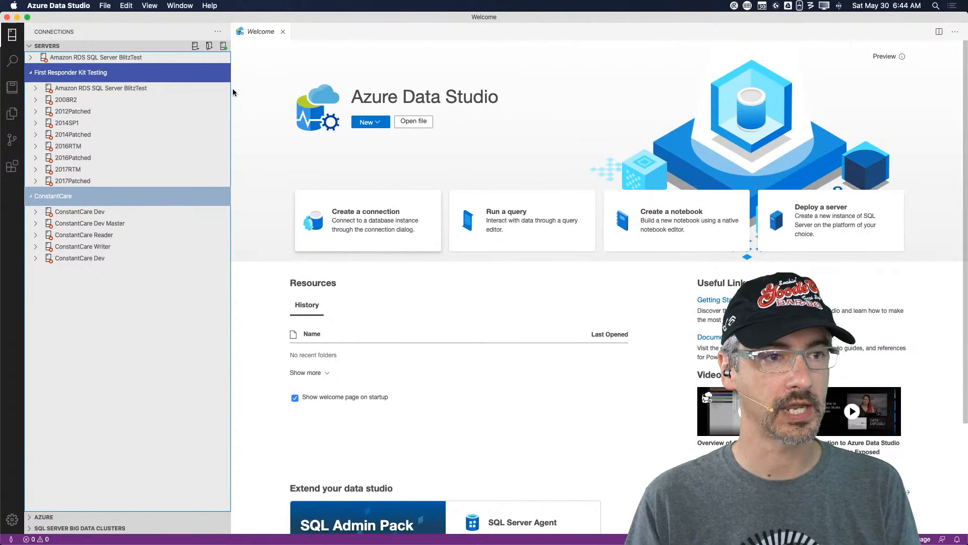
left_click(104, 6)
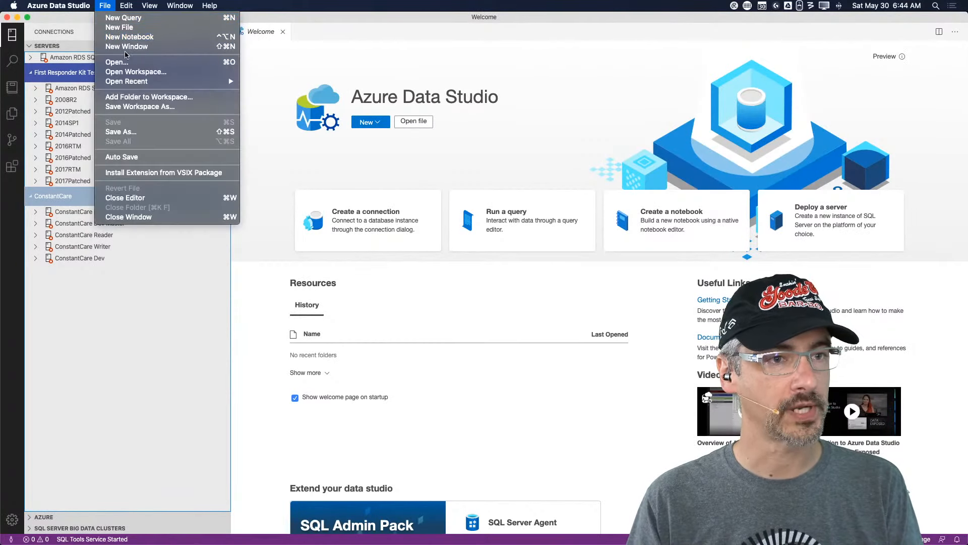
mouse_move(142, 83)
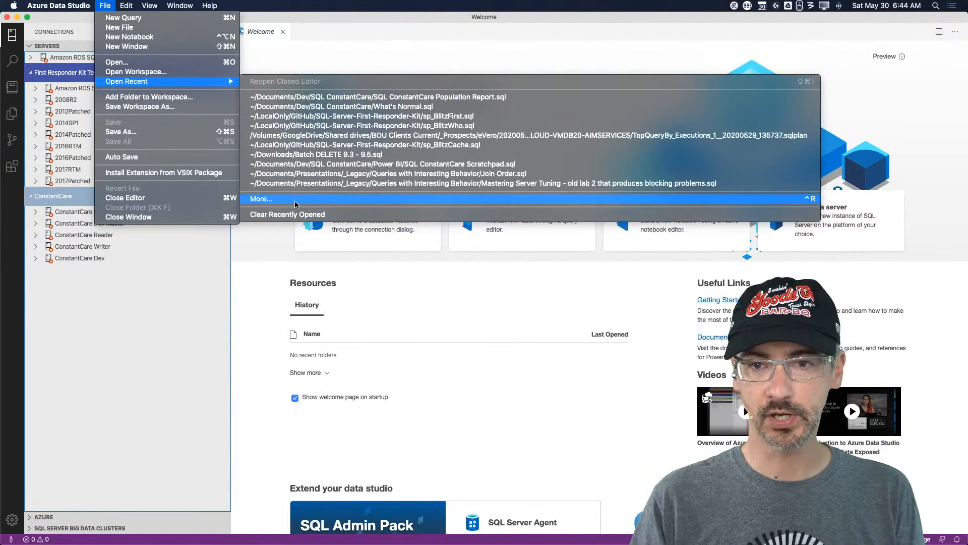
left_click(388, 4)
left_click(211, 5)
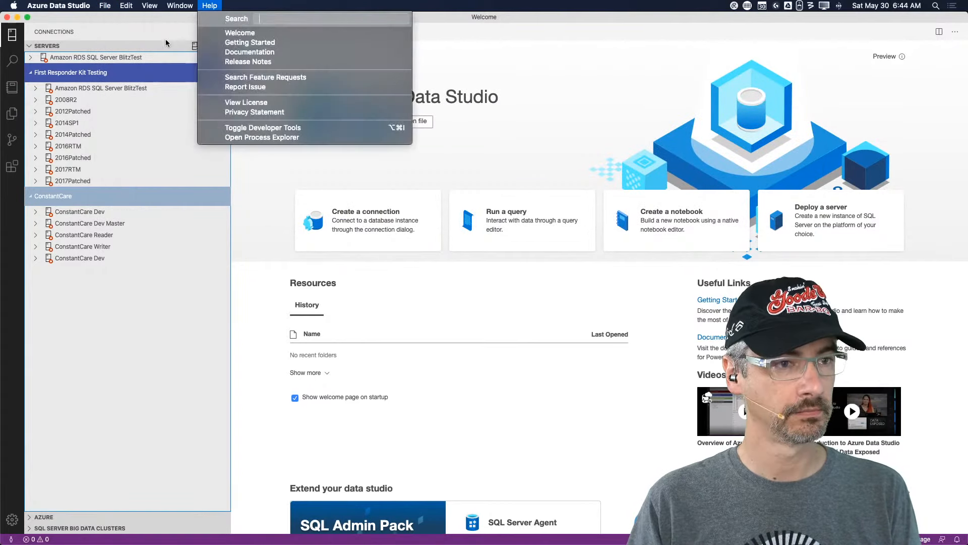
left_click(282, 361)
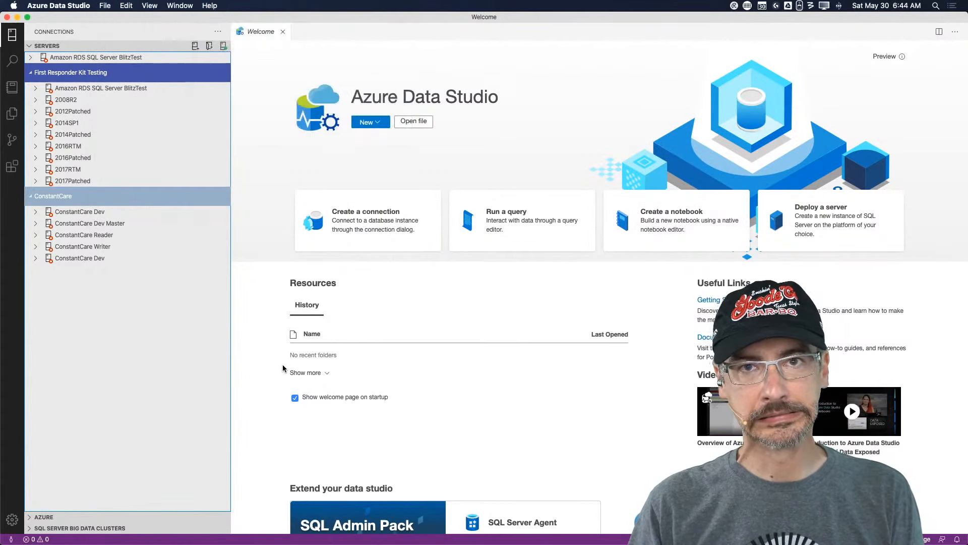
Switch to Finder and open SQL ConstantCare Population Report 2020 Spring.ipynb from the SQL ConstantCare folder
mouse_move(227, 525)
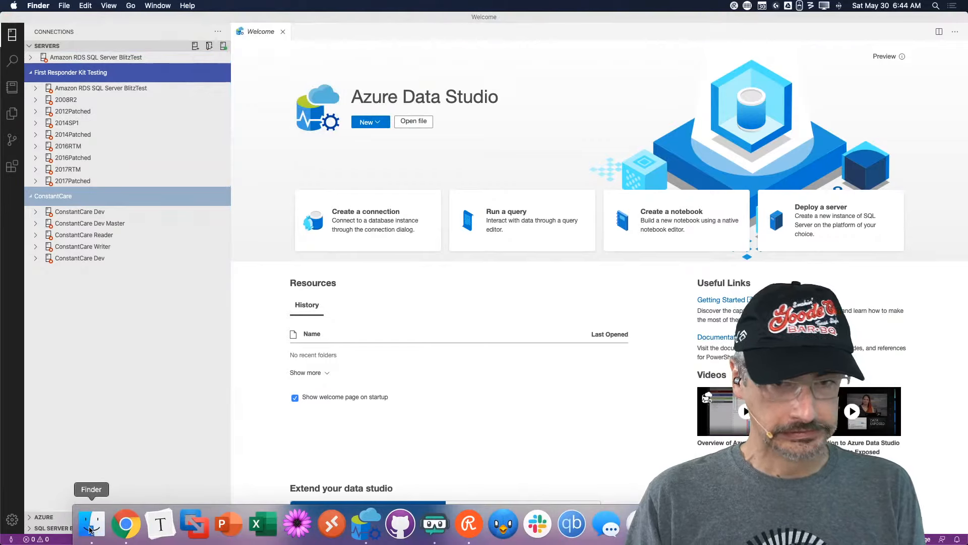
left_click(91, 523)
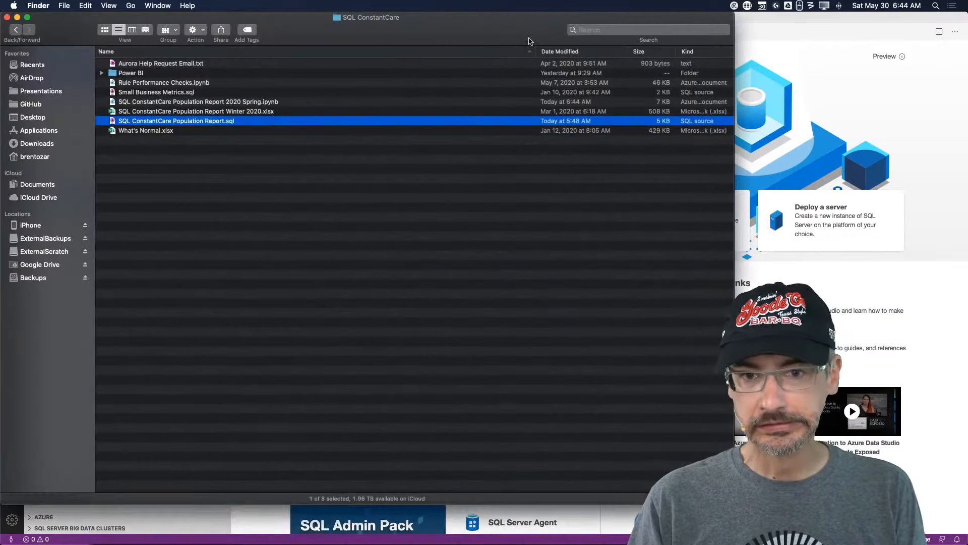
double_click(225, 102)
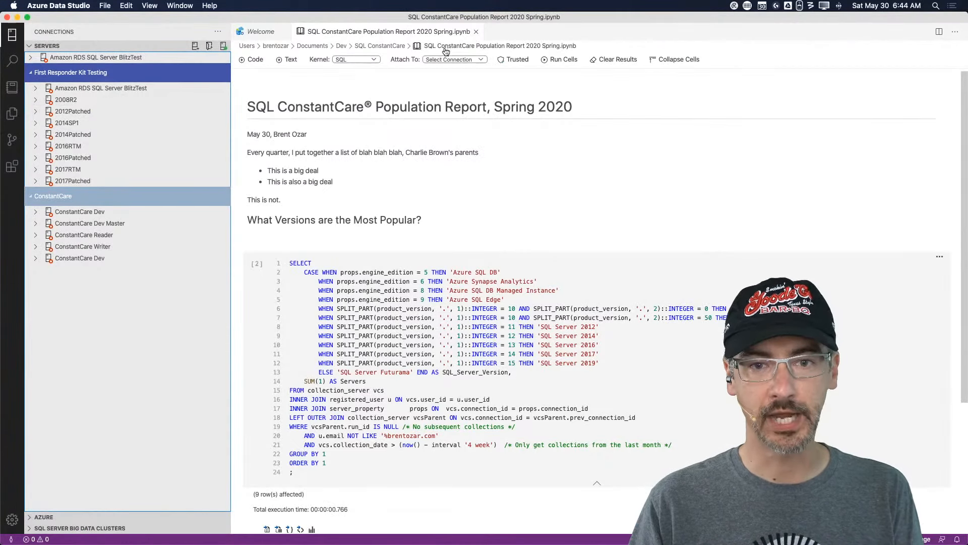
Run the notebook's SQL Server version query cell using the ConstantCare Reader connection
scroll(349, 262, "down", 5)
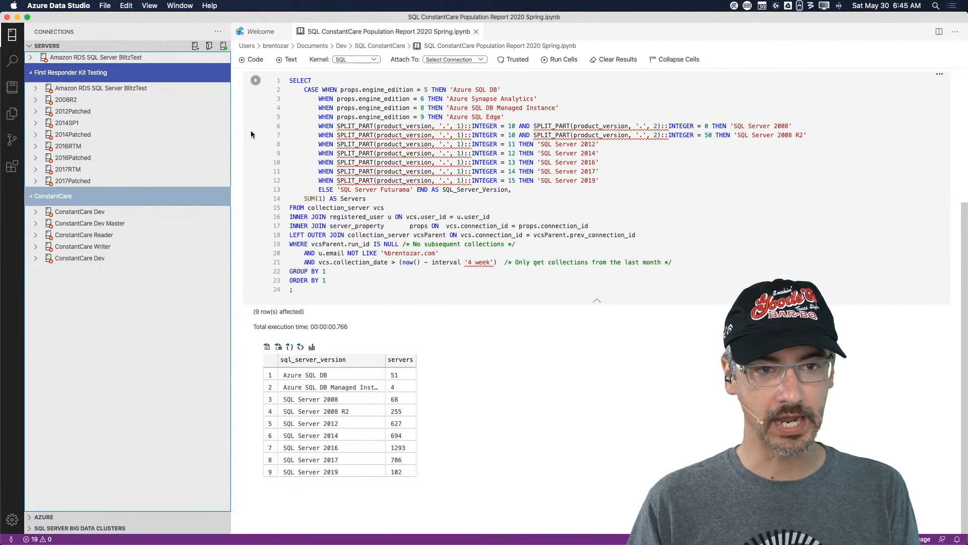
left_click(255, 81)
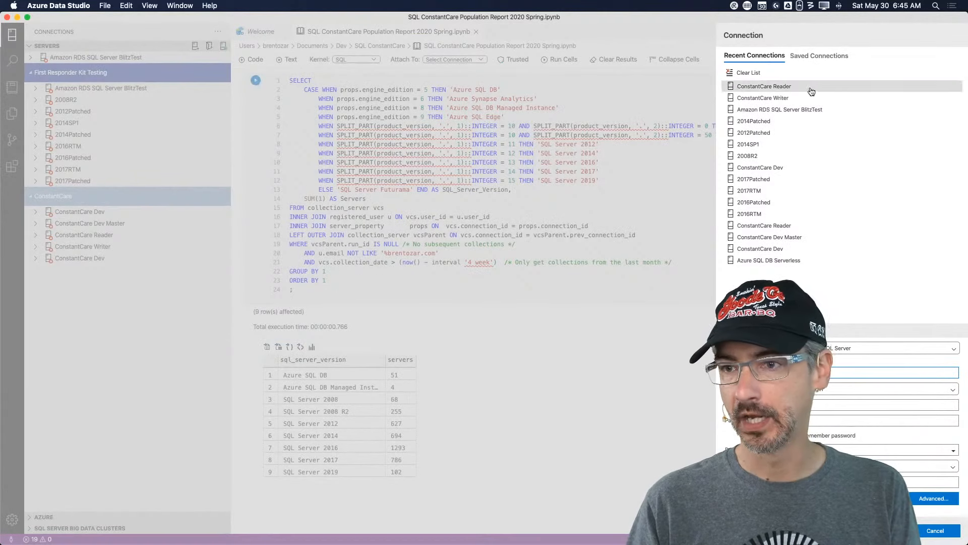
double_click(780, 87)
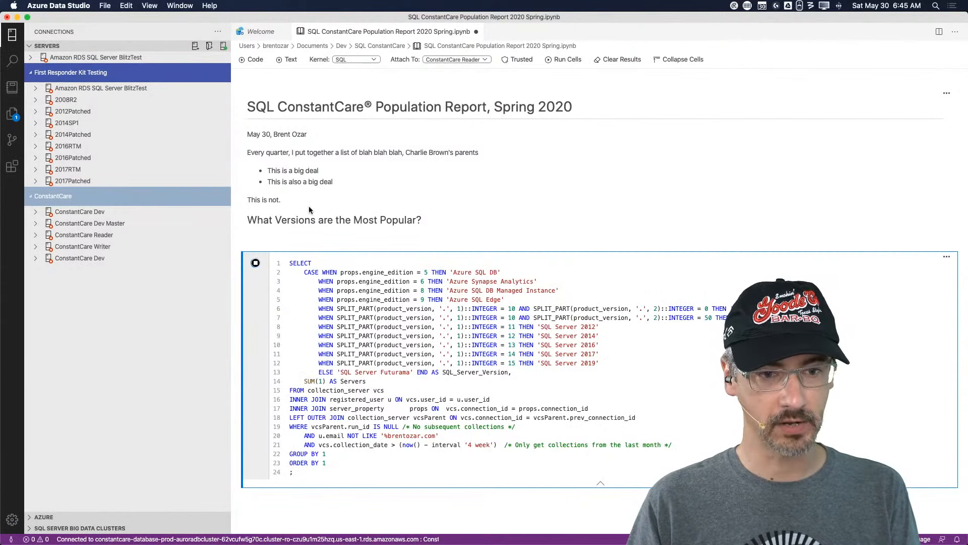
scroll(318, 244, "down", 5)
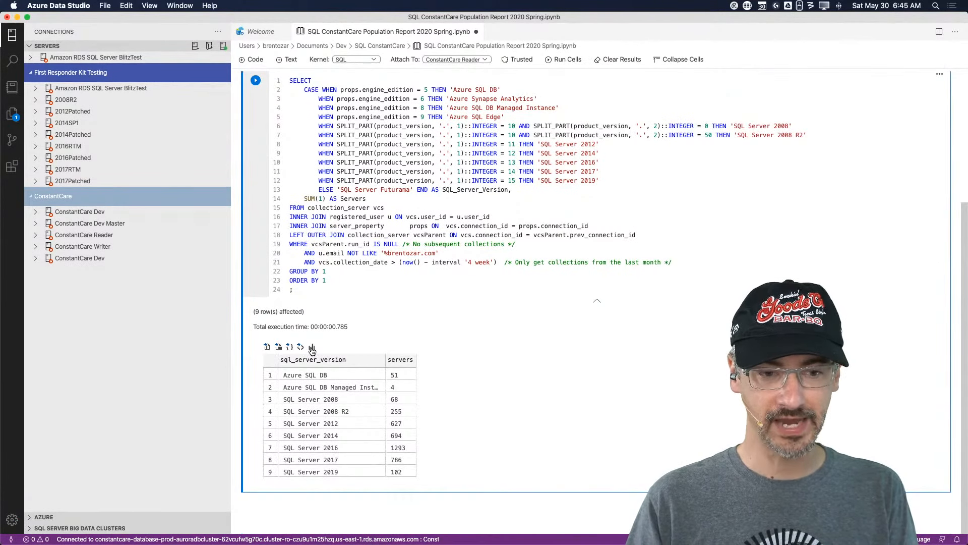
Display the rerun version query's results as a chart
left_click(316, 411)
left_click(318, 375)
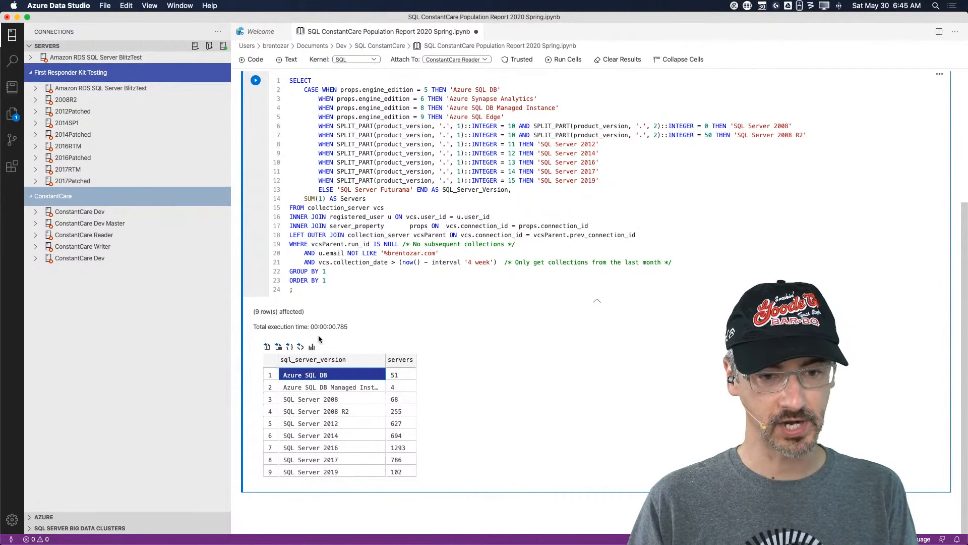
left_click(312, 347)
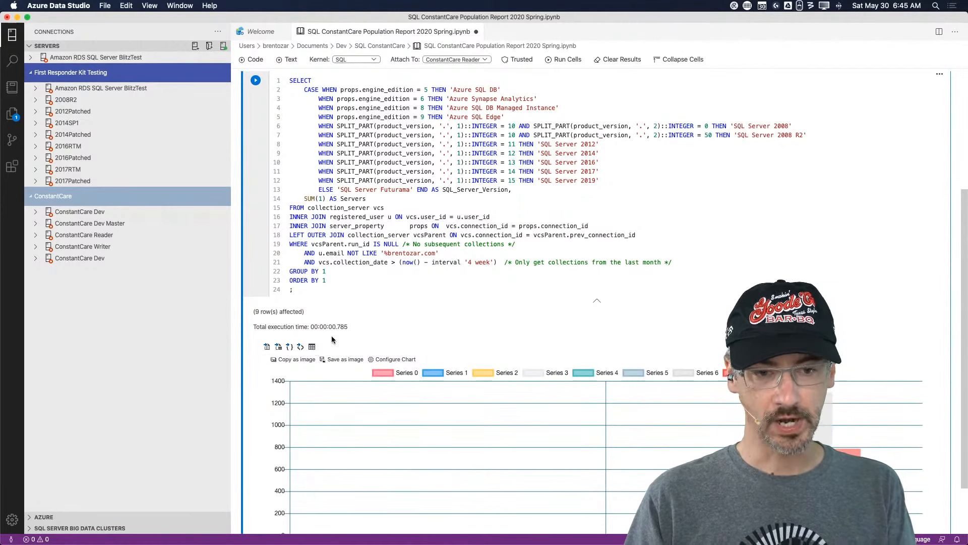
Copy the whole version query into a new query editor and run it on the ConstantCare Reader connection
left_click_drag(353, 290, 281, 85)
key("super+c")
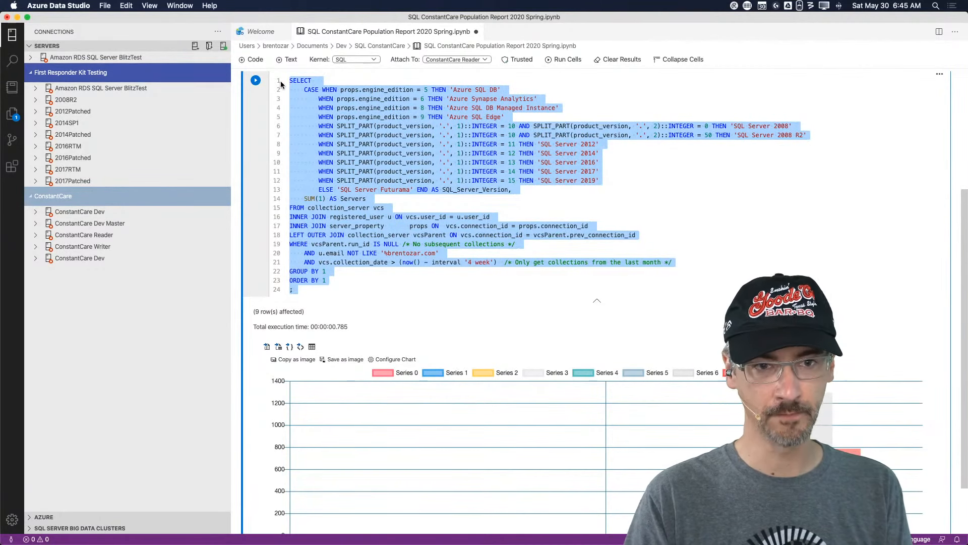
key("super+n")
key("super+v")
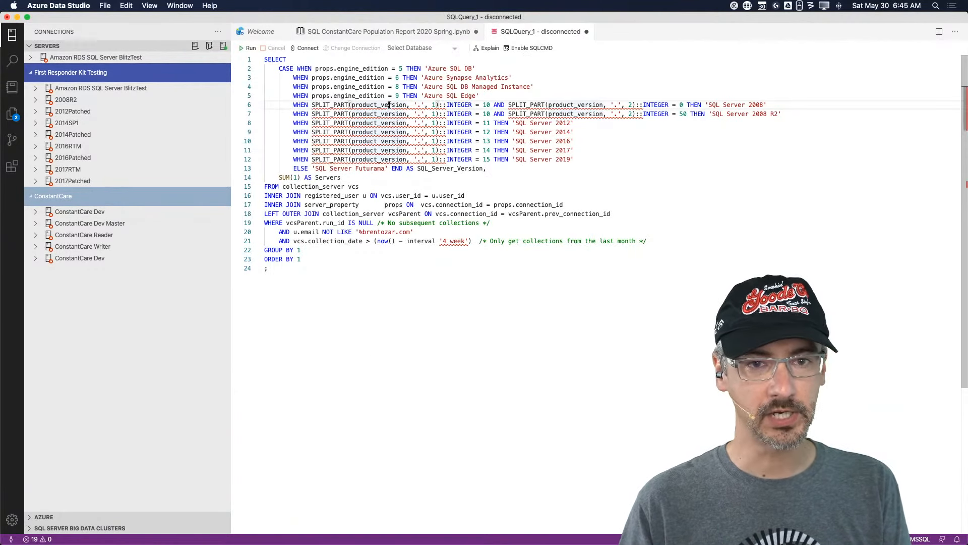
left_click(247, 47)
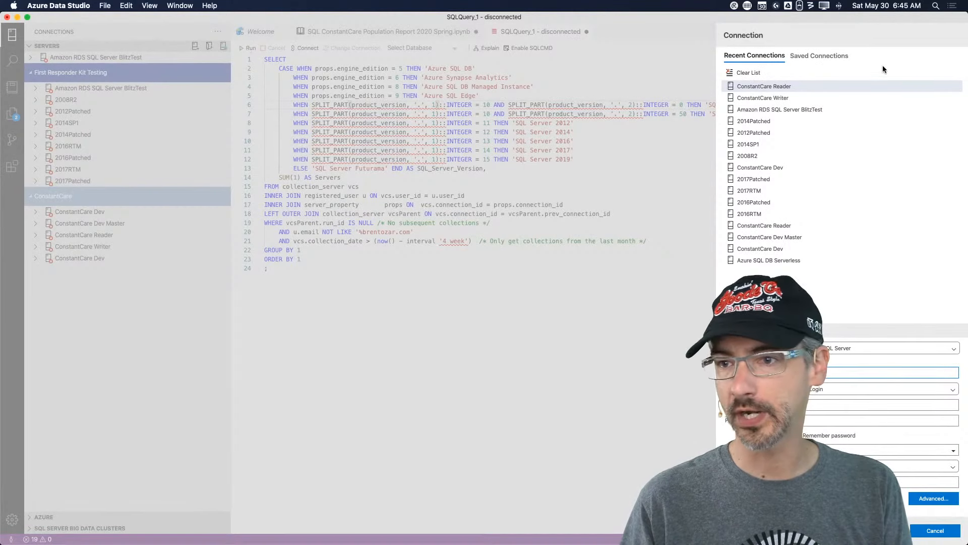
double_click(784, 91)
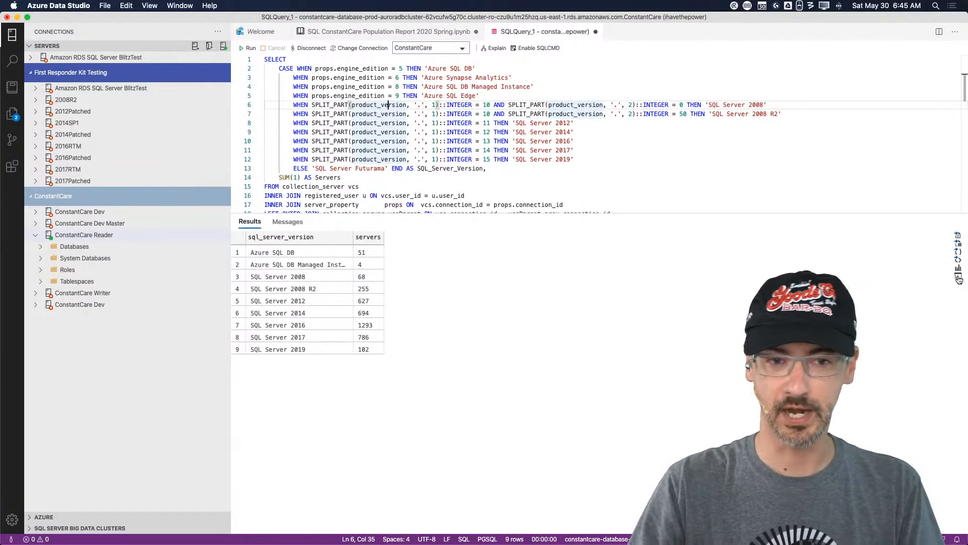
left_click(283, 276)
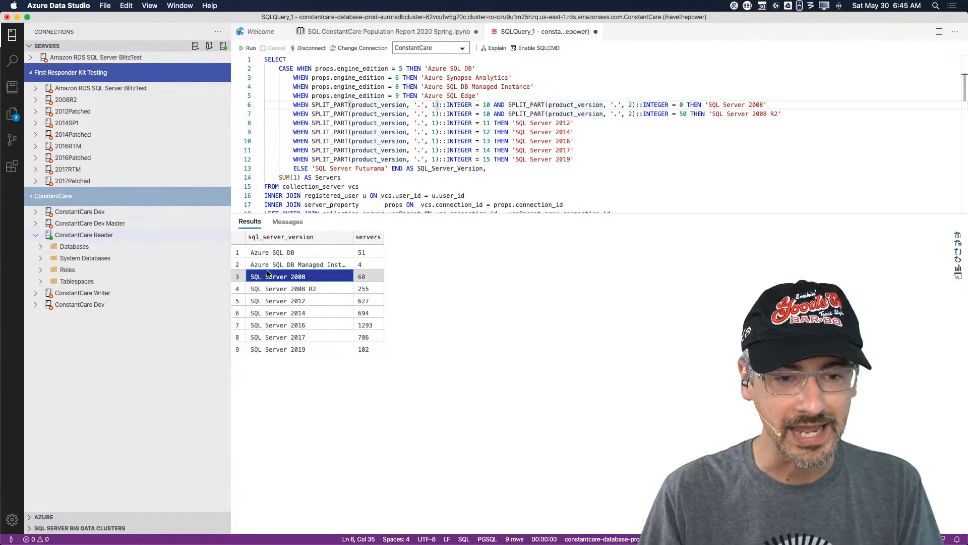
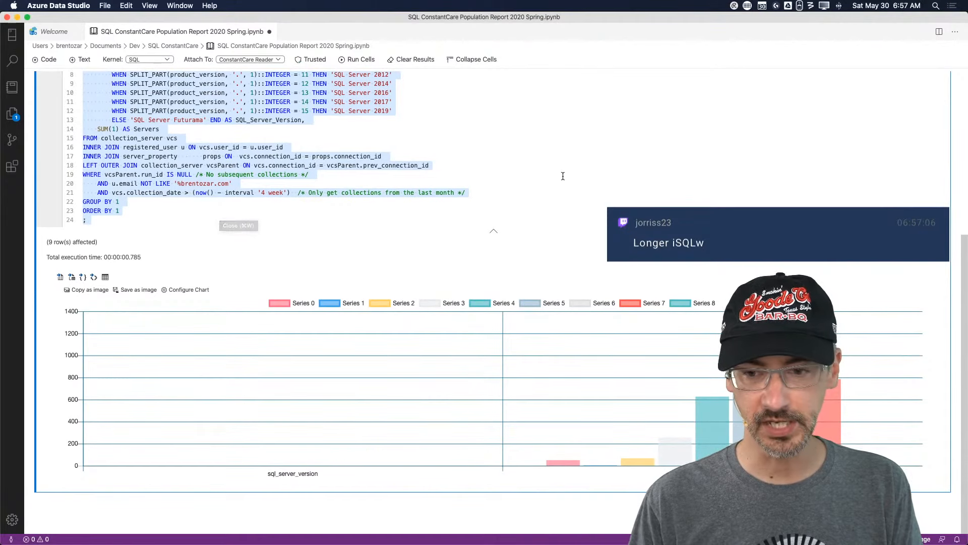
Configure the version results chart to use the first column as row label and place the legend at the bottom
left_click(191, 291)
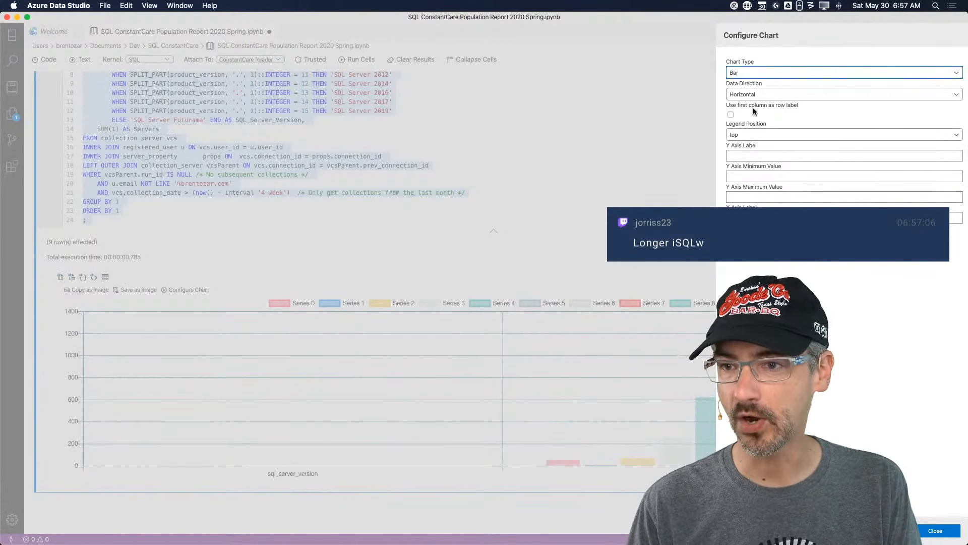
left_click(730, 115)
left_click(743, 133)
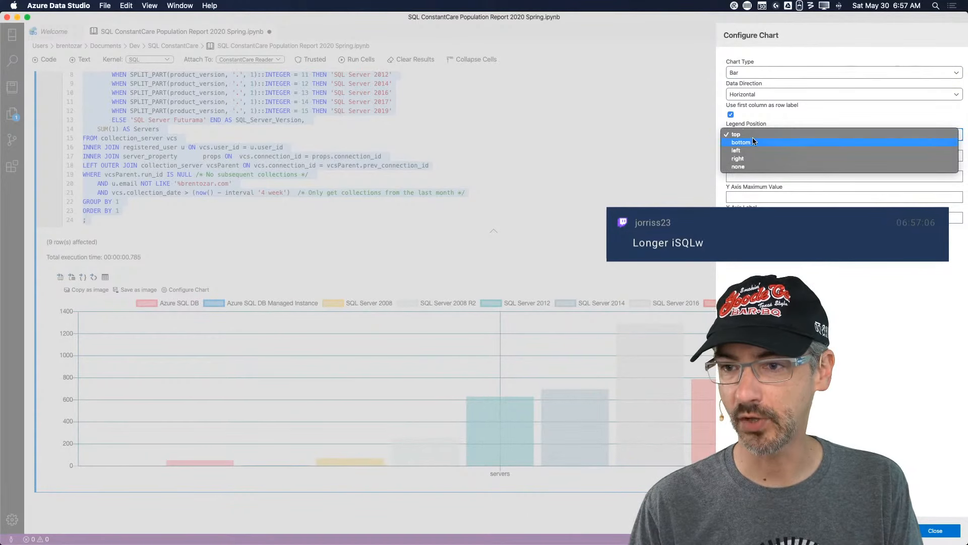
left_click(758, 141)
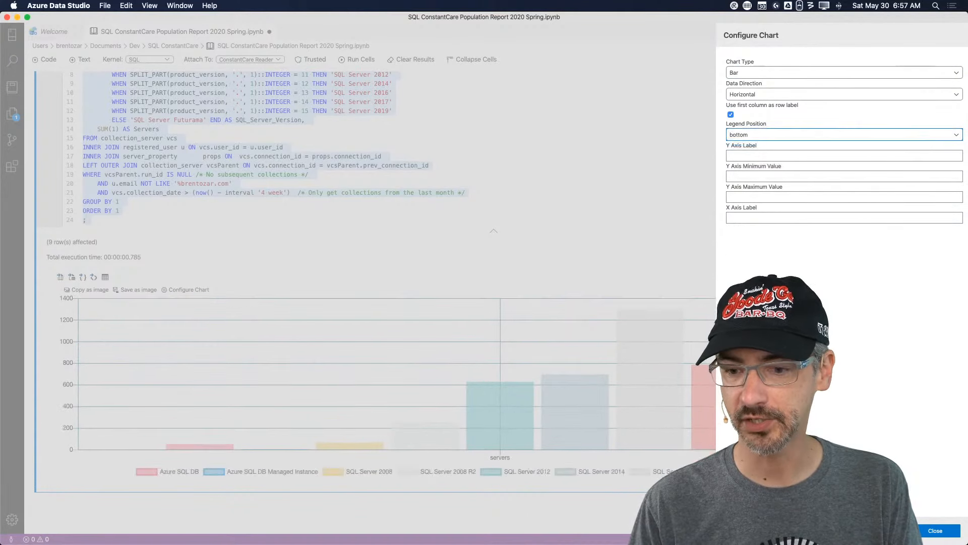
left_click(946, 536)
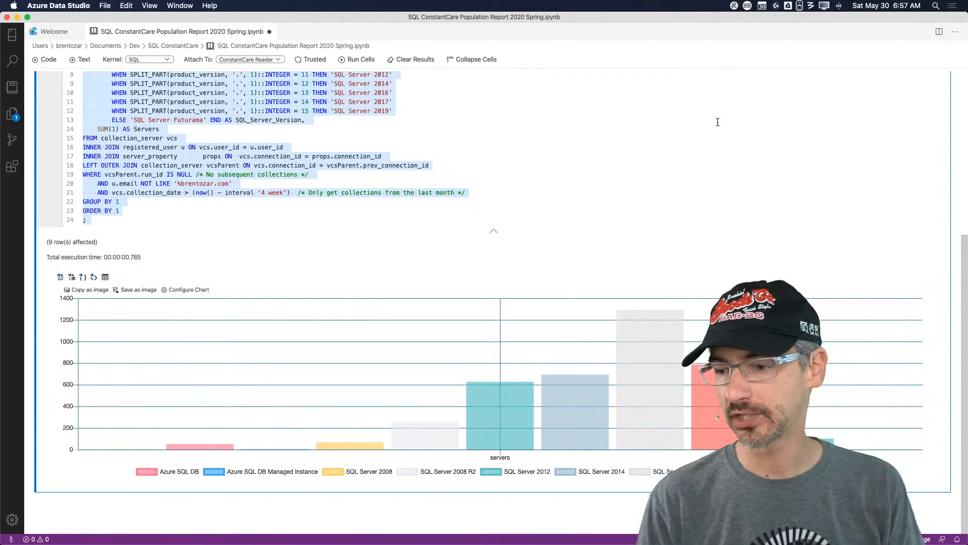
Narrow the notebook window to about 60% of the screen width, rerun the version query cell and show its results as a chart
left_click_drag(964, 16, 587, 16)
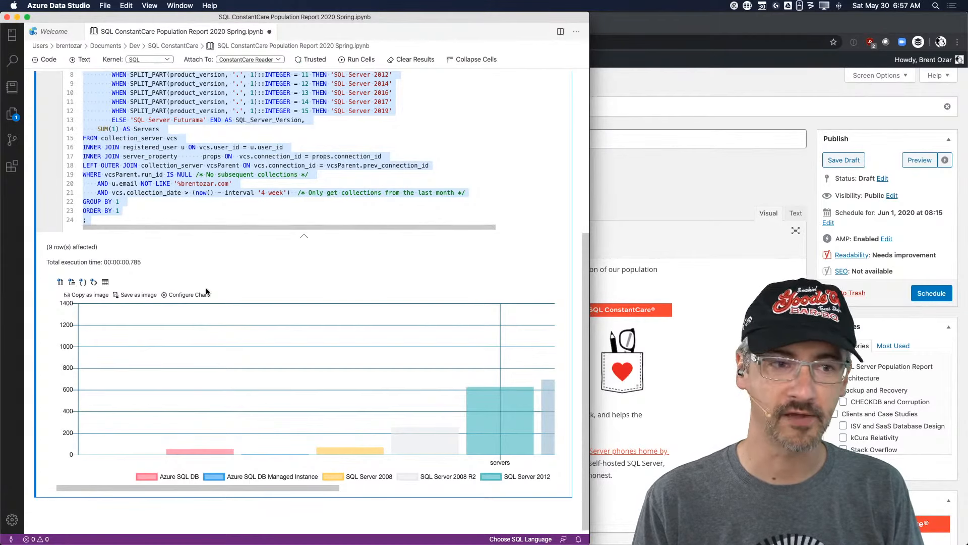
scroll(216, 257, "up", 5)
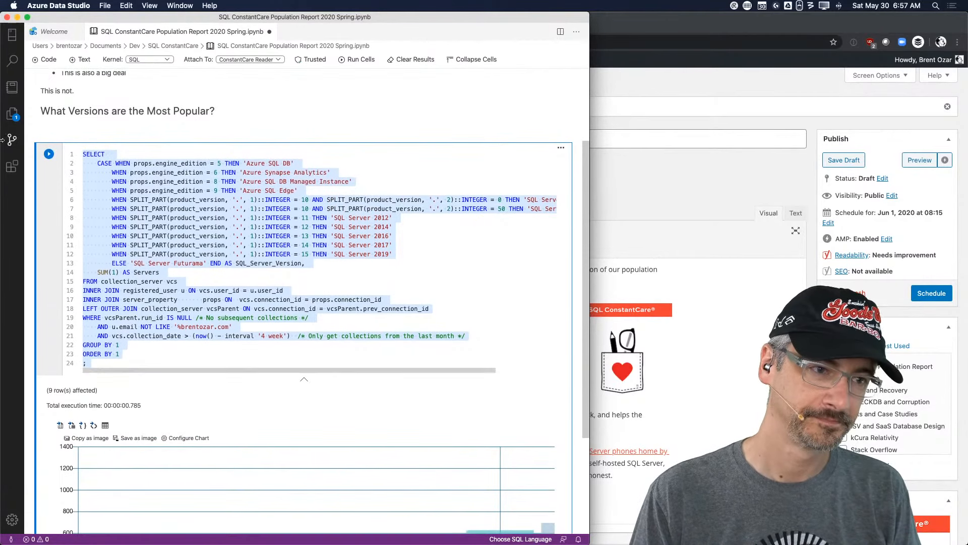
left_click(48, 154)
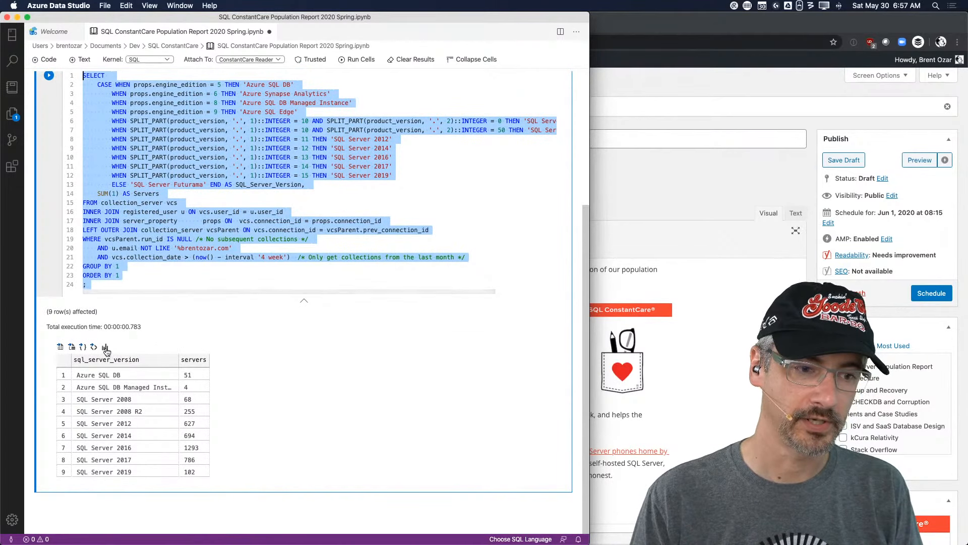
left_click(106, 347)
scroll(162, 346, "down", 3)
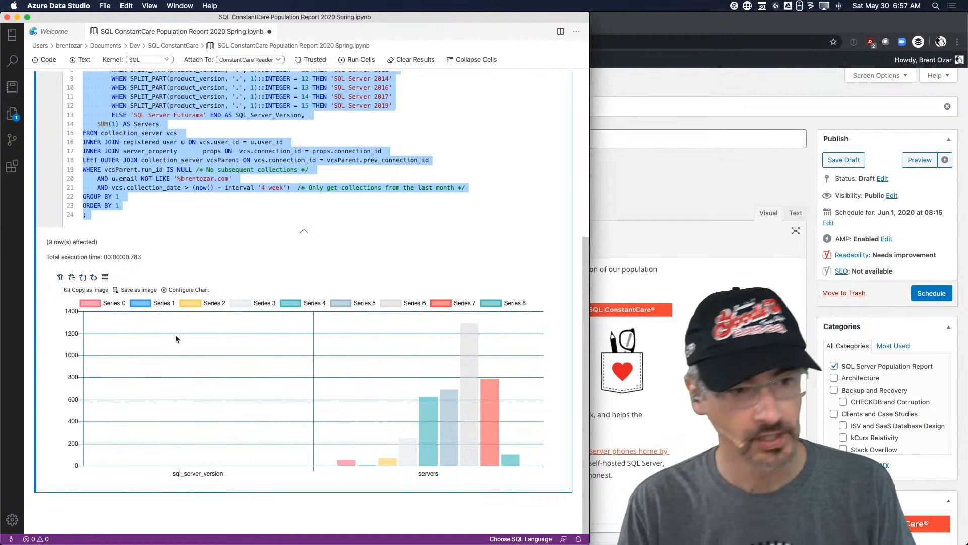
Set the rerun query's chart to use the first column as row label with the legend position at bottom
left_click(187, 290)
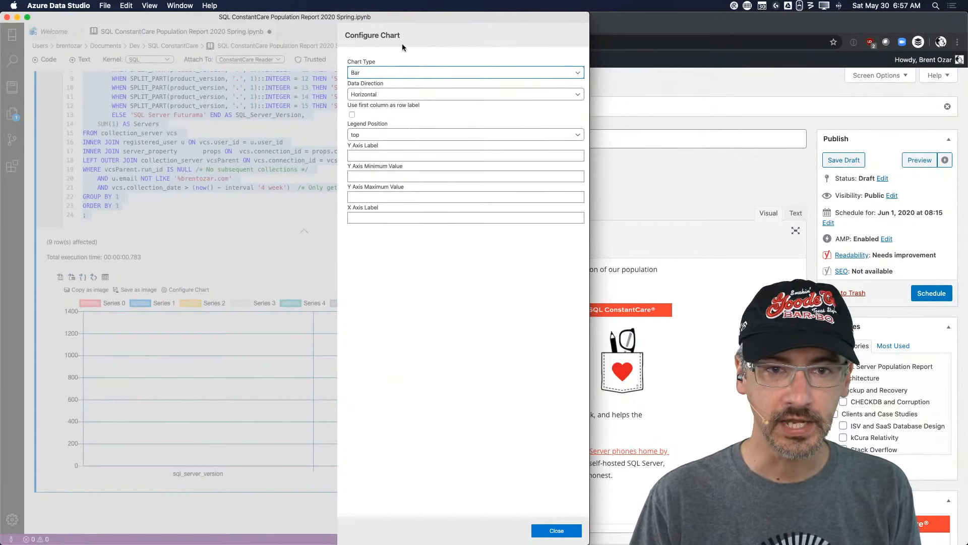
left_click(352, 114)
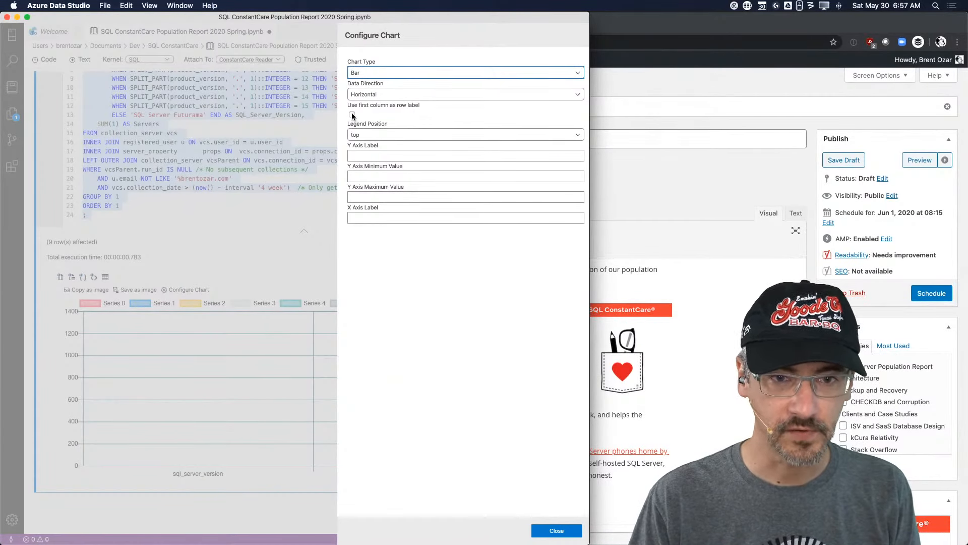
left_click(401, 134)
left_click(387, 144)
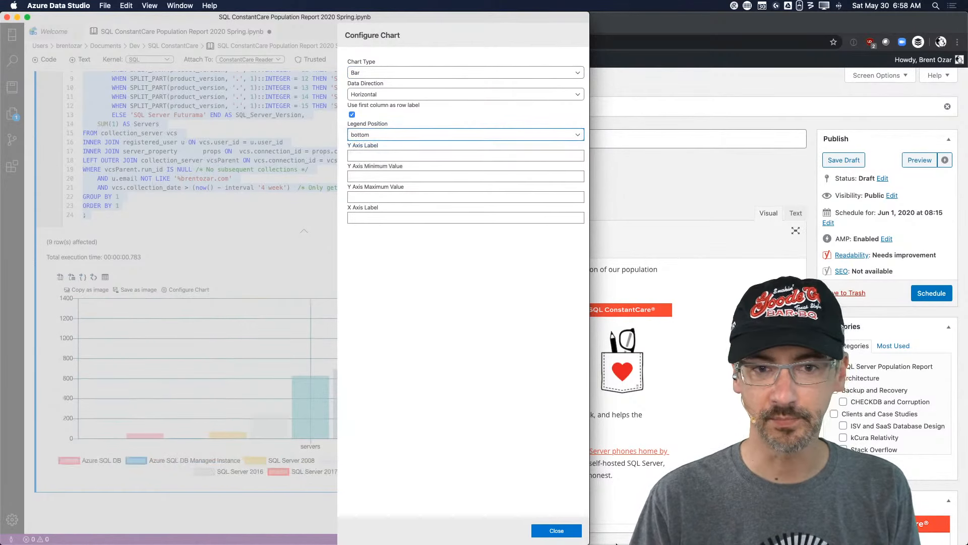
left_click(550, 535)
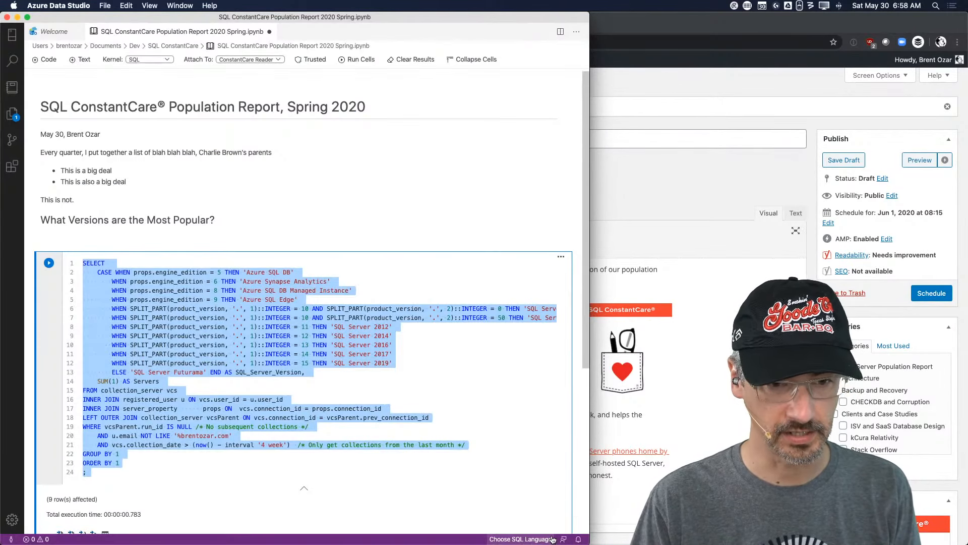
Review the configured chart alongside its query, and enlarge the notebook window to fill the whole screen
scroll(480, 307, "down", 5)
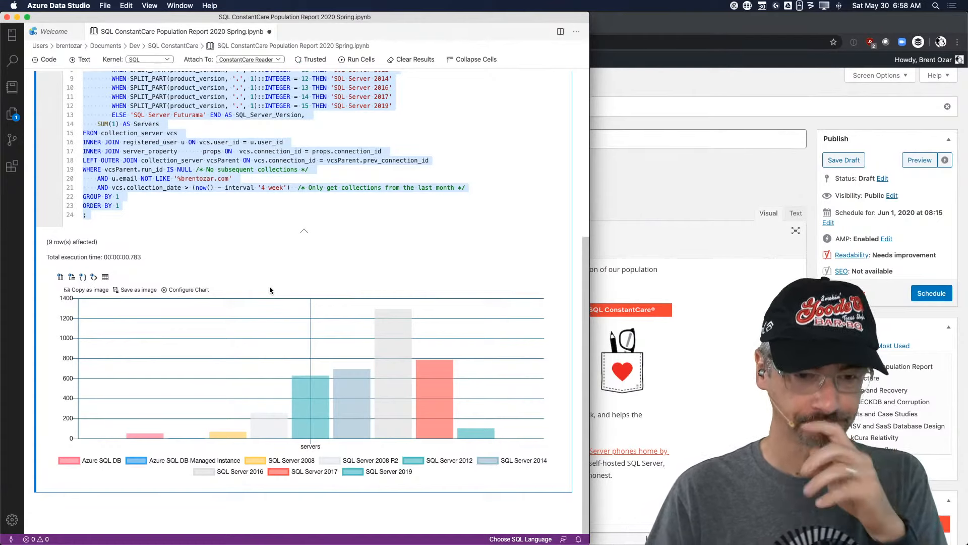
scroll(269, 286, "up", 5)
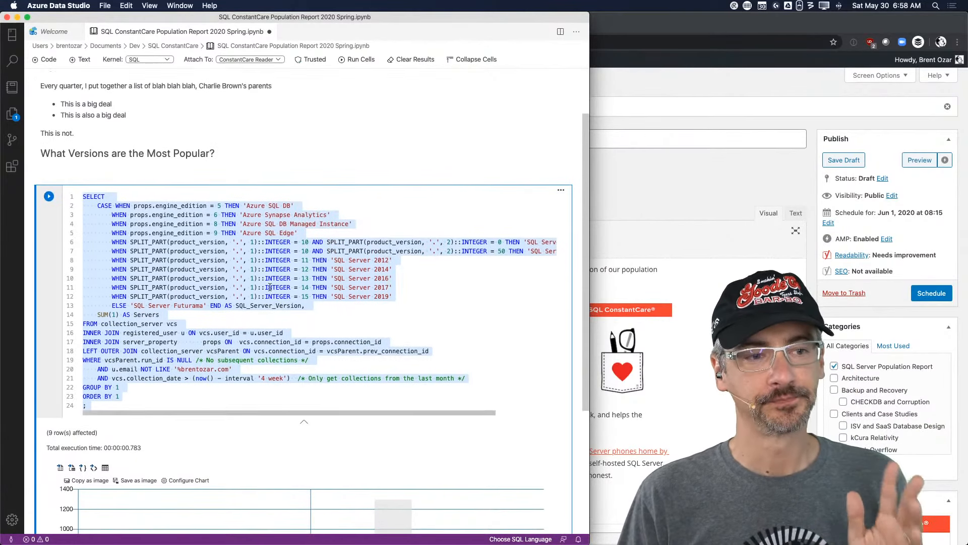
scroll(191, 200, "down", 3)
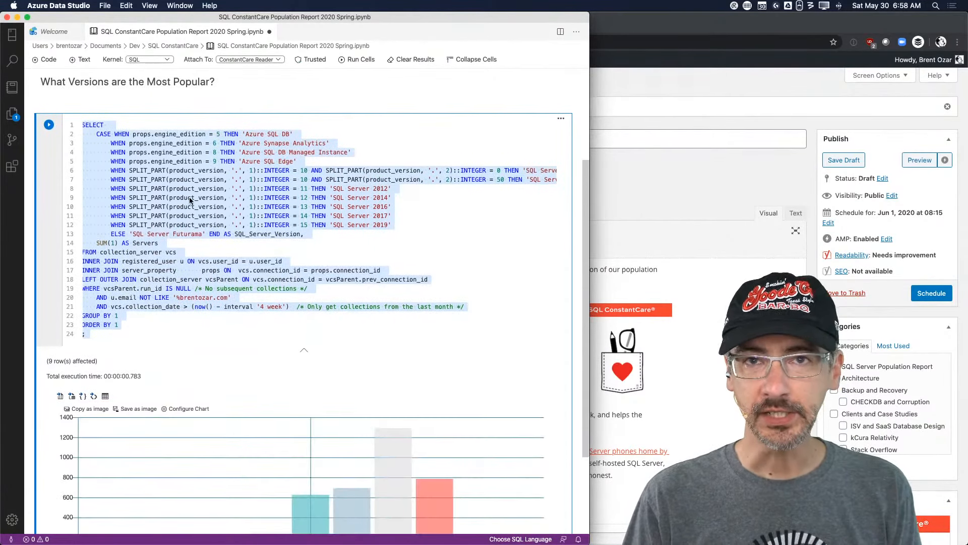
scroll(191, 200, "up", 3)
scroll(189, 197, "down", 1)
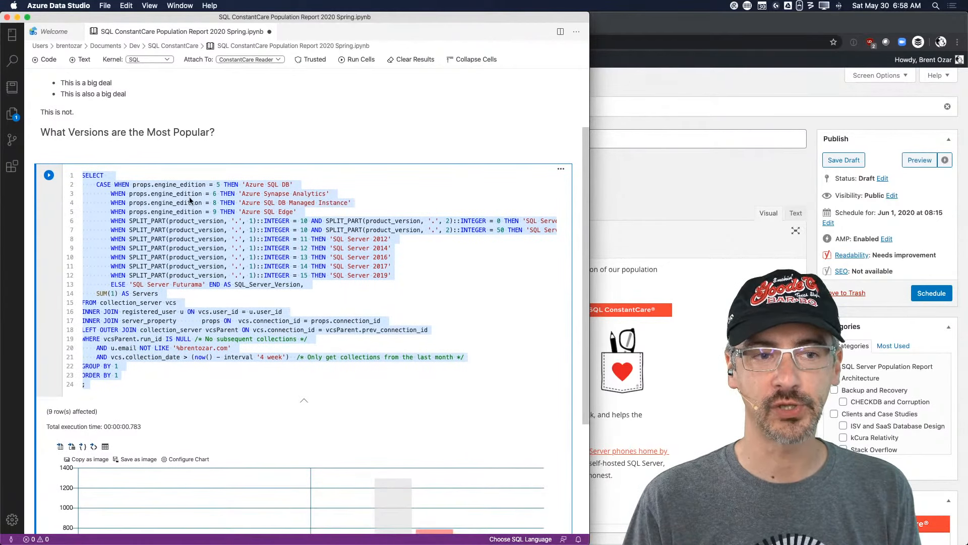
mouse_move(27, 20)
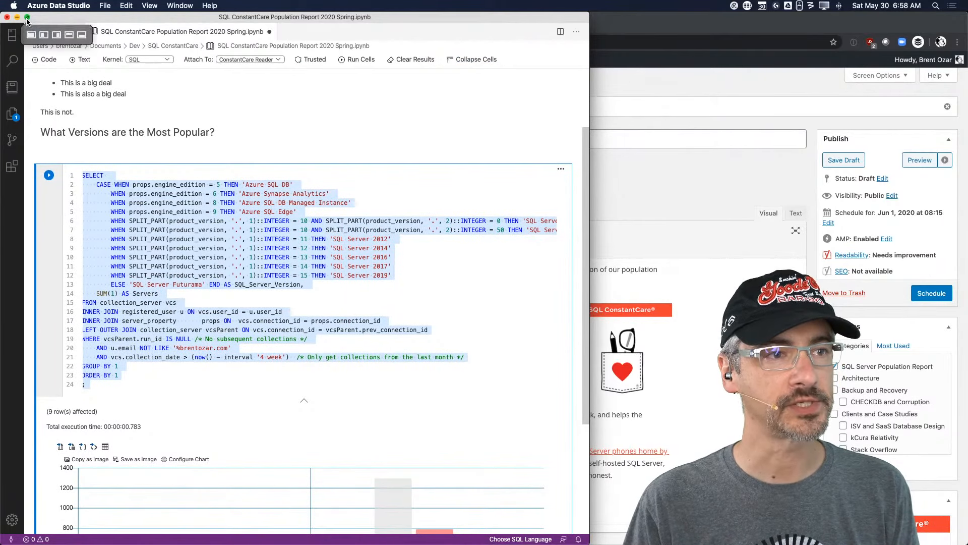
left_click(36, 37)
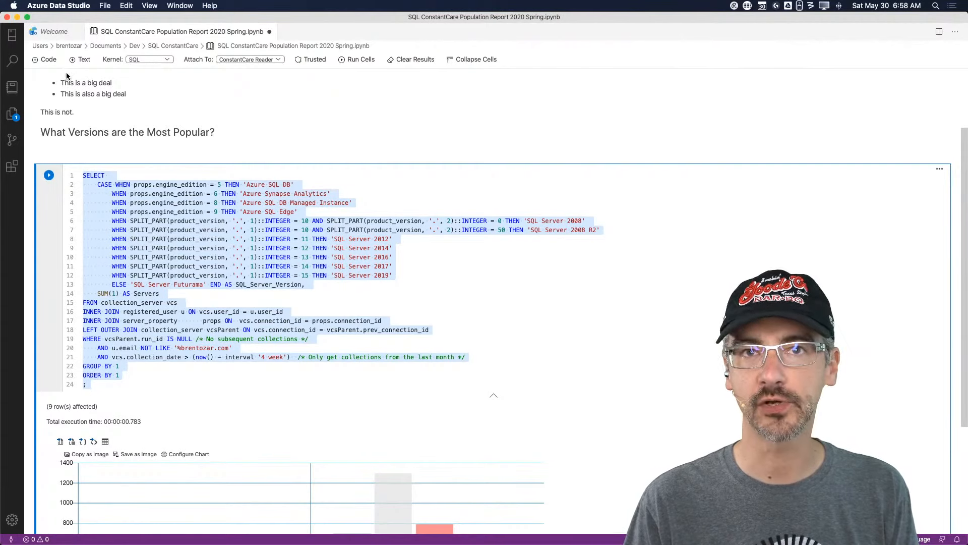
Add a text cell below the version chart and begin it with the heading marker "##"
scroll(183, 164, "down", 5)
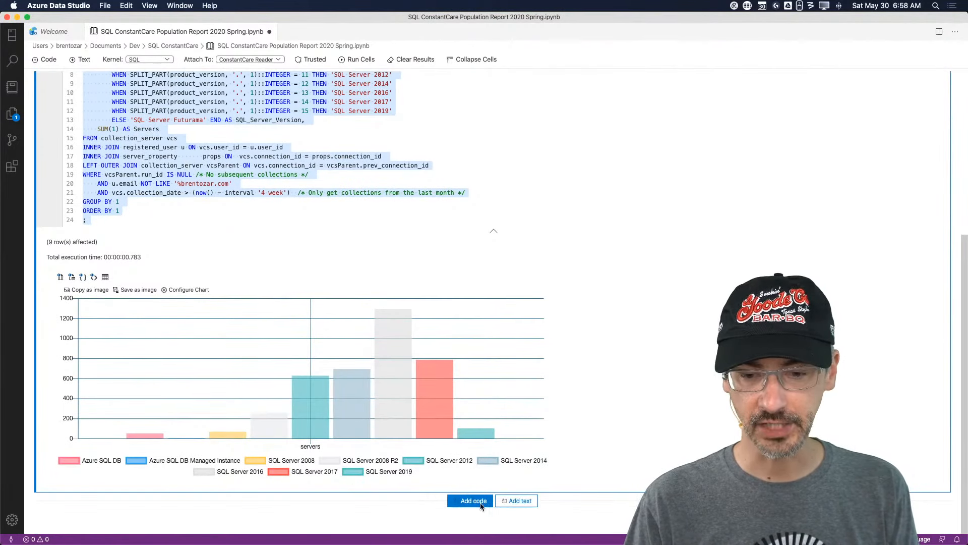
left_click(518, 501)
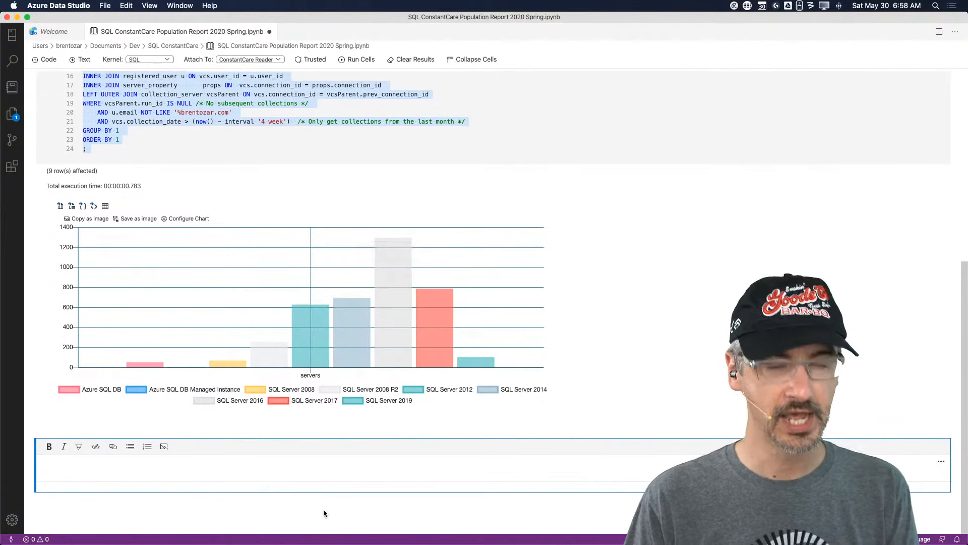
type("##")
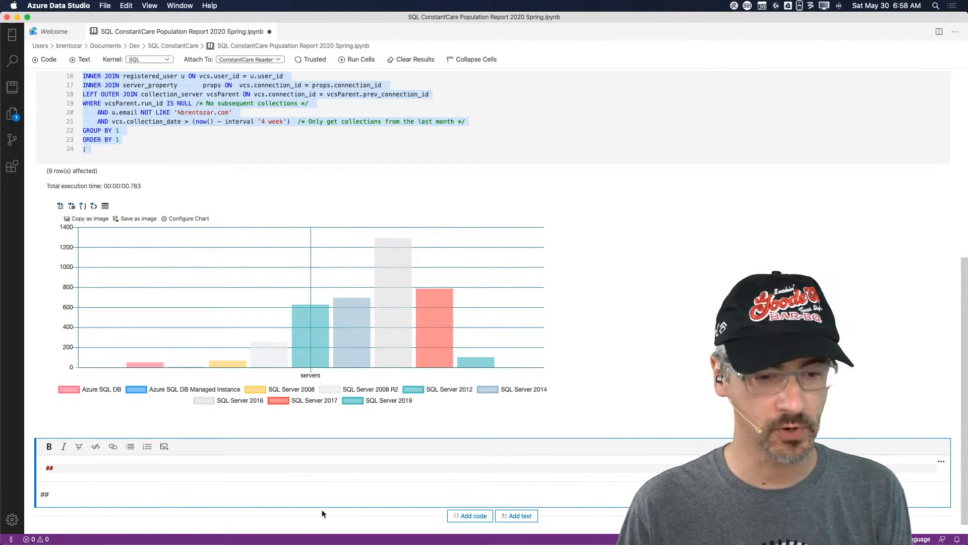
Switch to Chrome and examine the development versions section in the published Winter 2020 SQL ConstantCare Population Report
key("super+Tab")
key("super+Tab")
key("super+Tab")
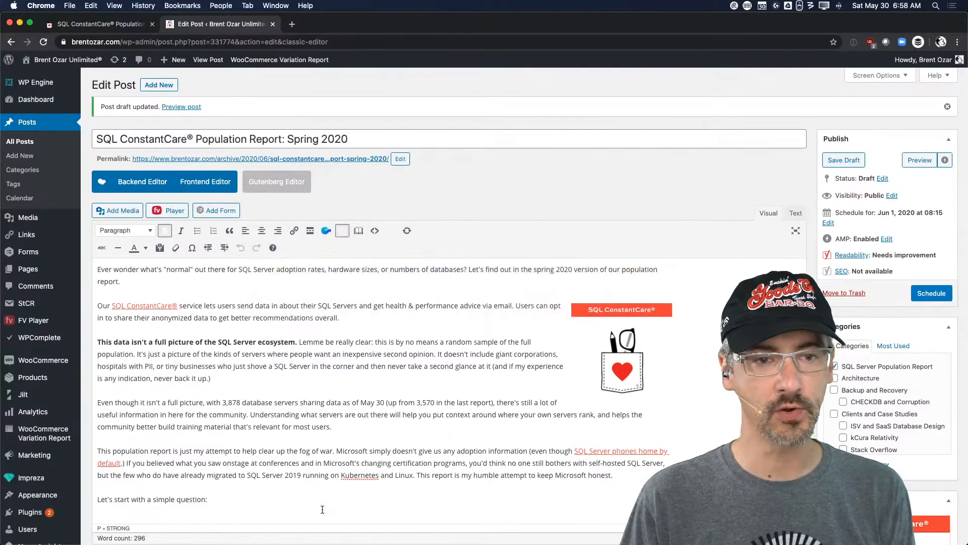
left_click(100, 24)
scroll(370, 320, "down", 15)
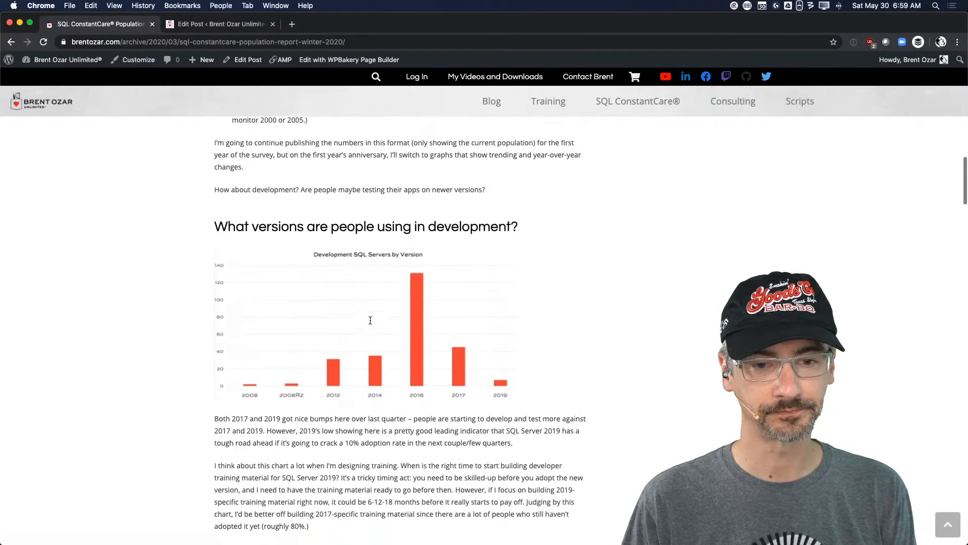
scroll(371, 321, "down", 3)
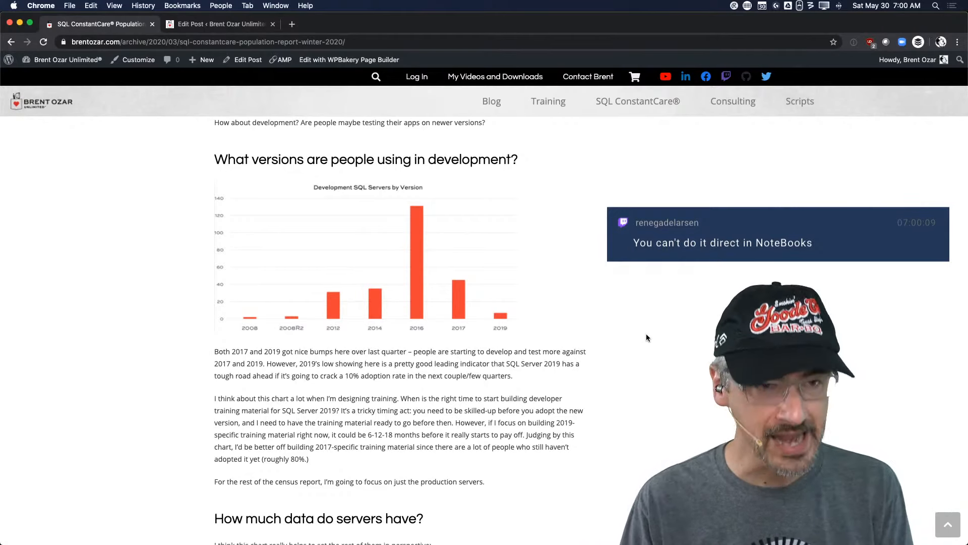
Switch back to Azure Data Studio and copy the entire SQL Server version query from the notebook cell
key("super+Tab")
scroll(109, 146, "up", 5)
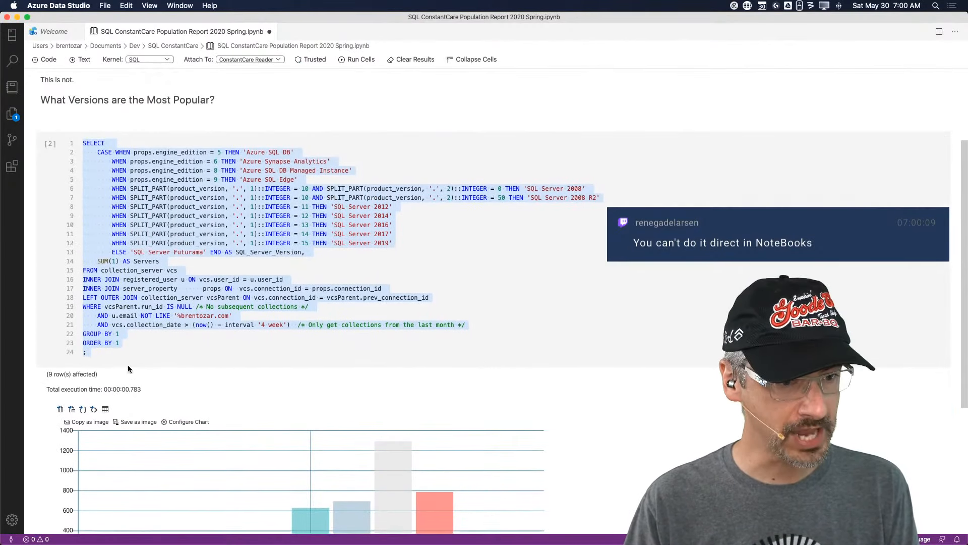
left_click(122, 355)
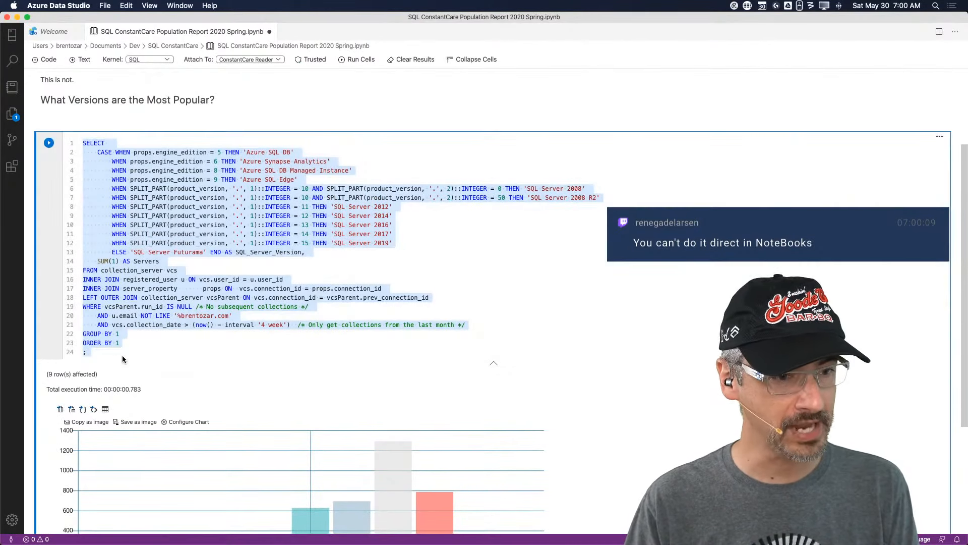
left_click_drag(132, 355, 76, 139)
key("super+c")
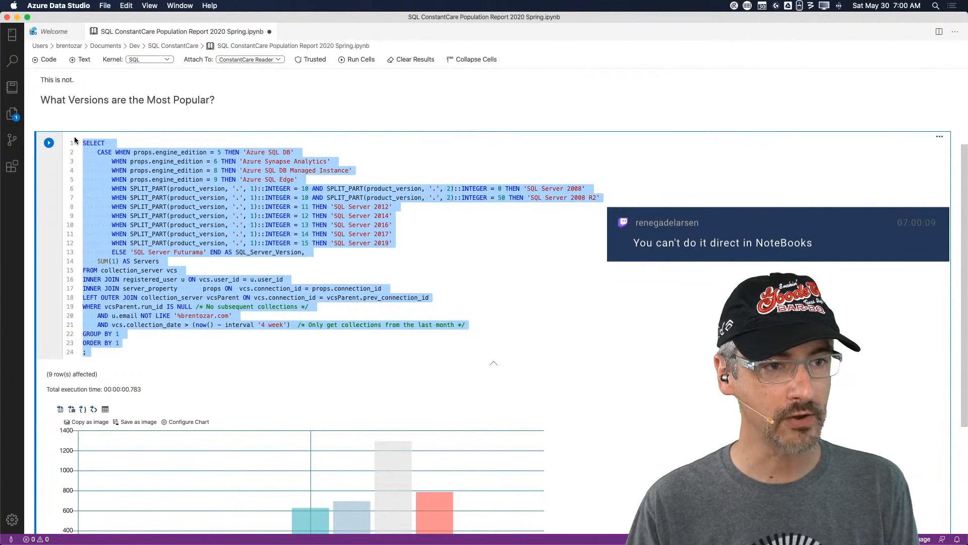
Paste the copied version query into a new query editor and run it using the ConstantCare Reader connection
left_click(105, 6)
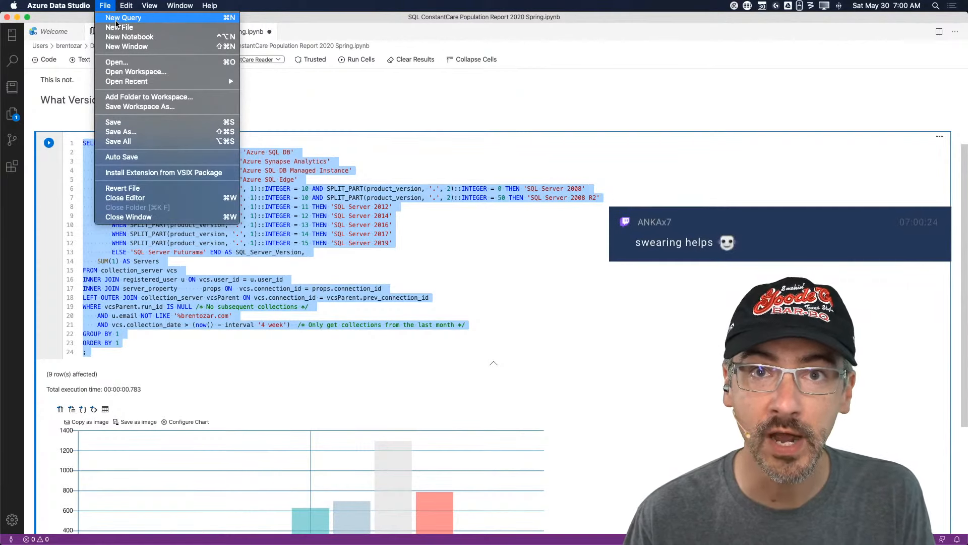
left_click(116, 20)
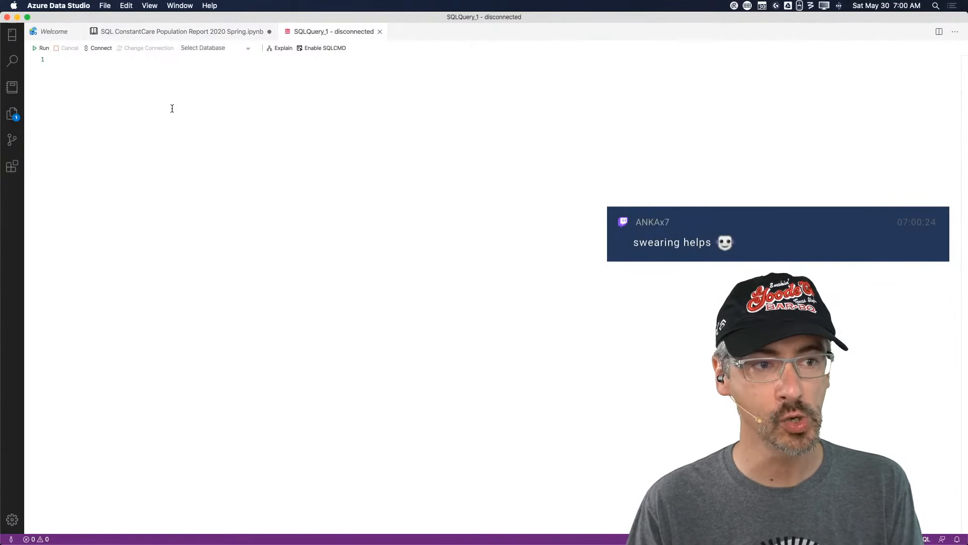
key("super+v")
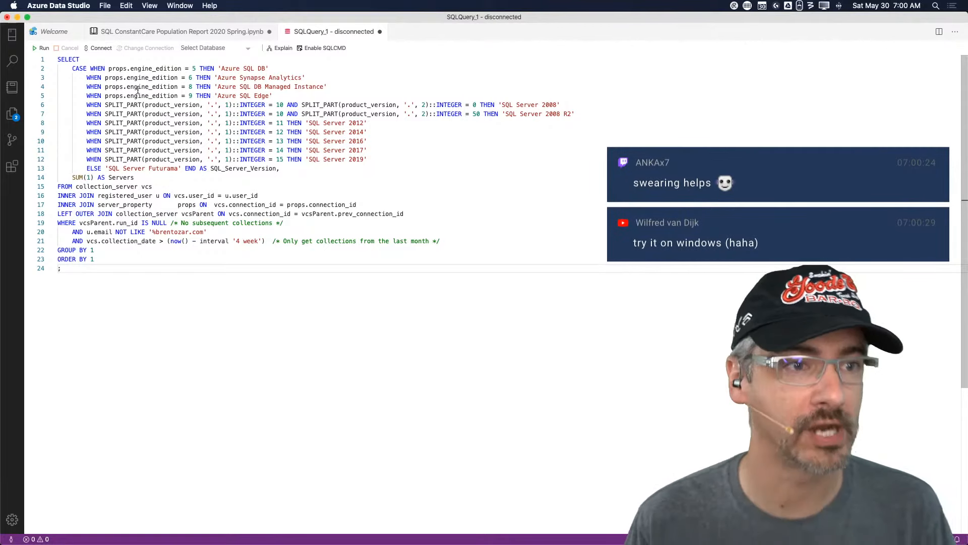
left_click(39, 50)
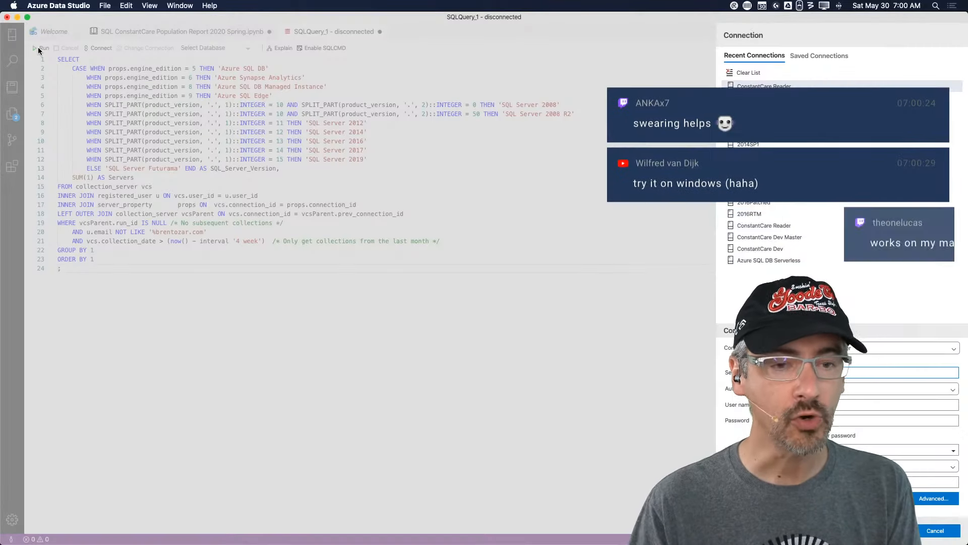
double_click(762, 84)
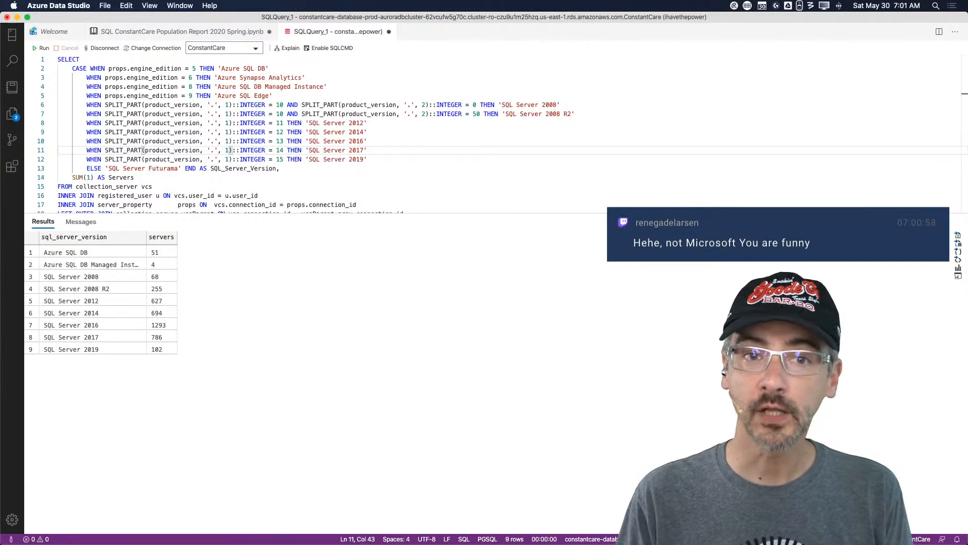
Close the separate query editor without saving its changes and return to the version chart in the notebook
left_click(389, 32)
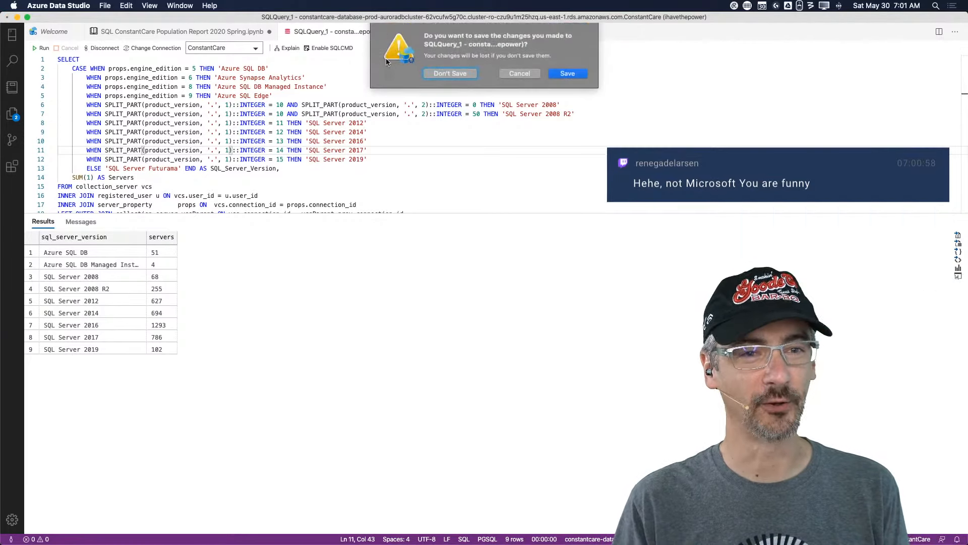
left_click(450, 74)
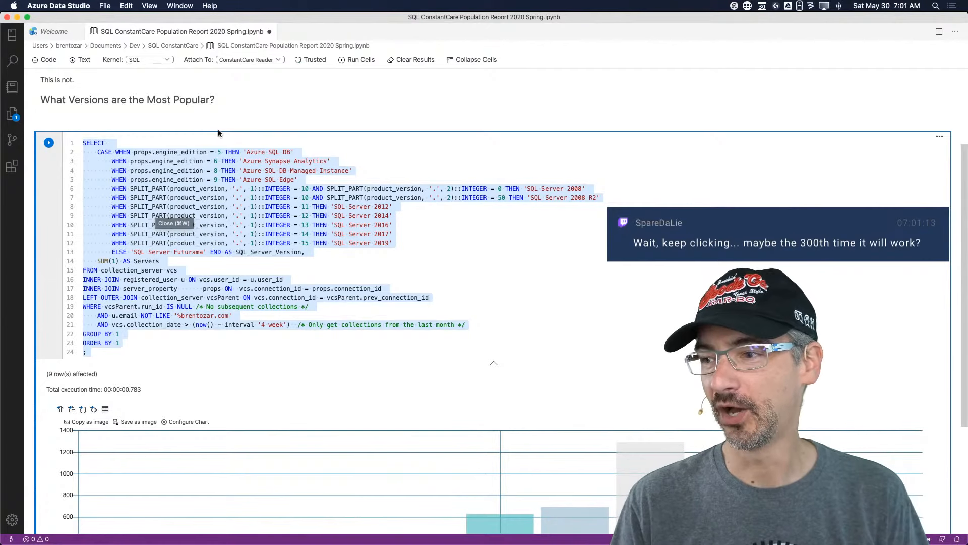
scroll(218, 132, "down", 2)
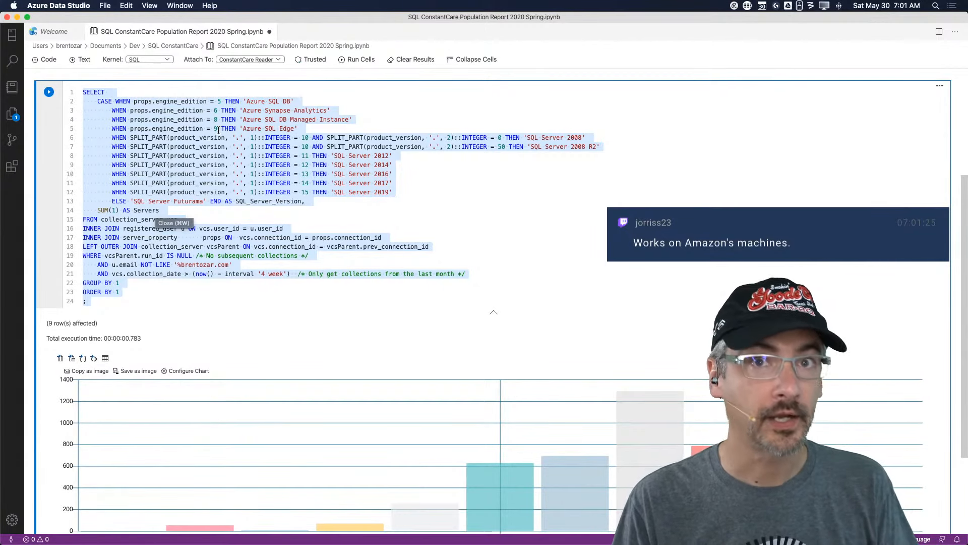
Open the recent file SQL ConstantCare Population Report.sql and locate props.engine_edition in the most_recent_collections query
scroll(282, 123, "down", 3)
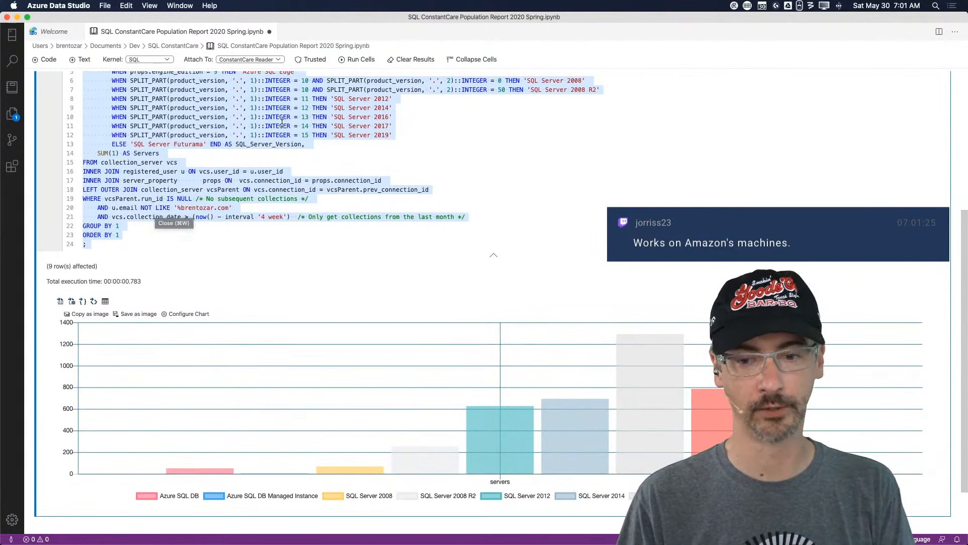
scroll(281, 124, "up", 7)
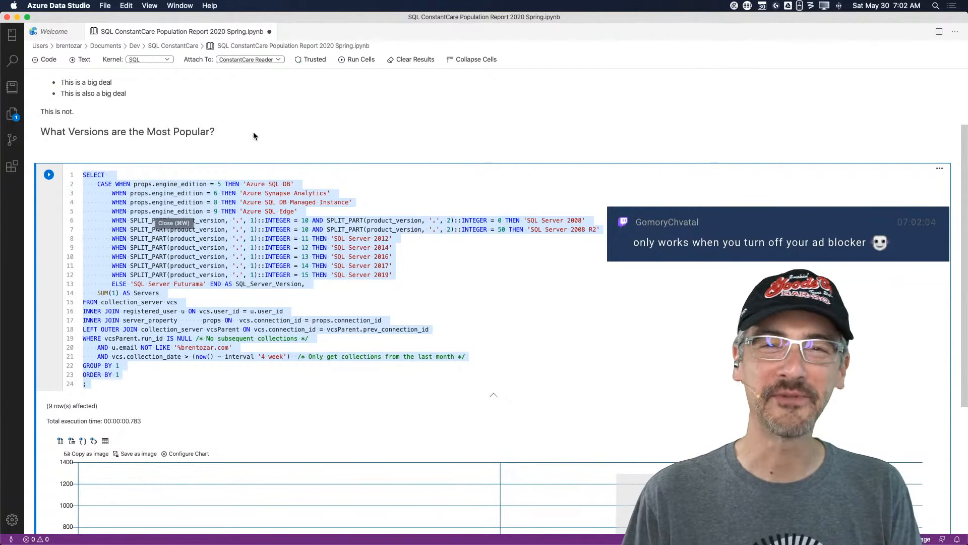
left_click(104, 6)
mouse_move(144, 82)
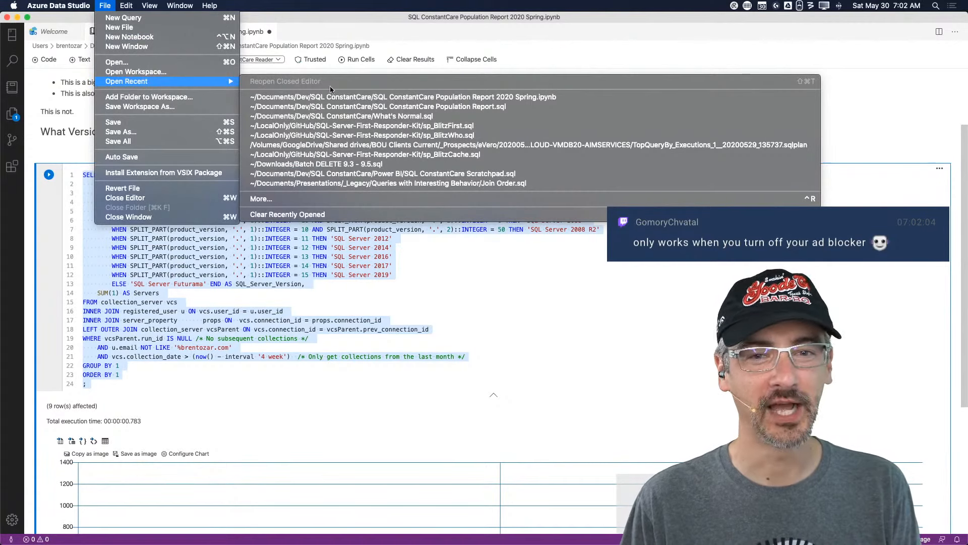
left_click(377, 107)
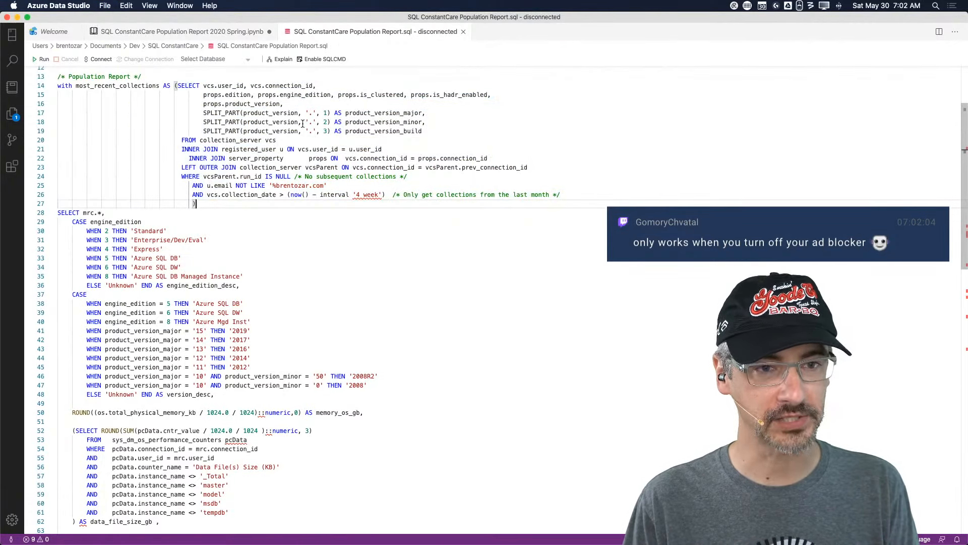
left_click_drag(258, 95, 331, 94)
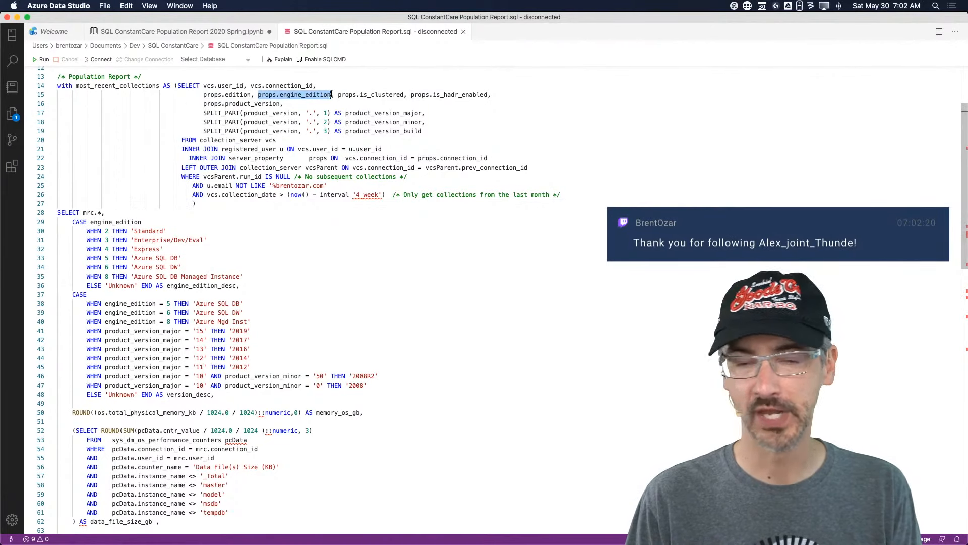
Return to the Spring notebook and copy the entire SQL Server version query from the code cell above the chart
left_click(235, 32)
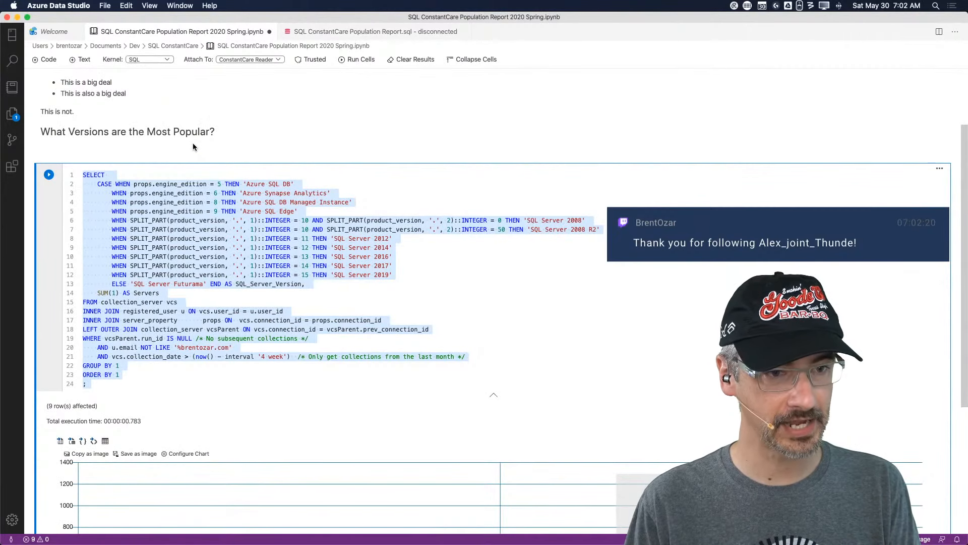
scroll(193, 143, "down", 5)
scroll(192, 145, "up", 2)
left_click(164, 247)
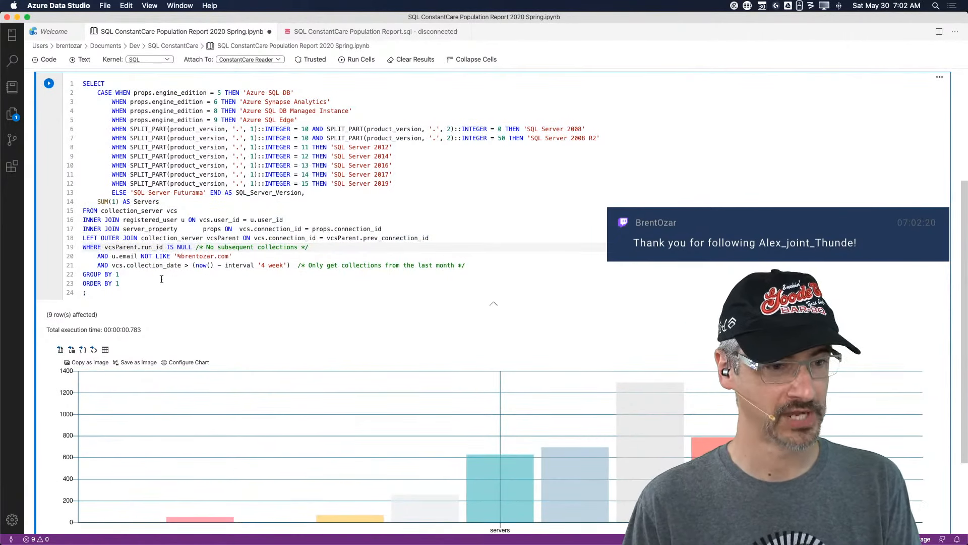
left_click_drag(199, 292, 82, 80)
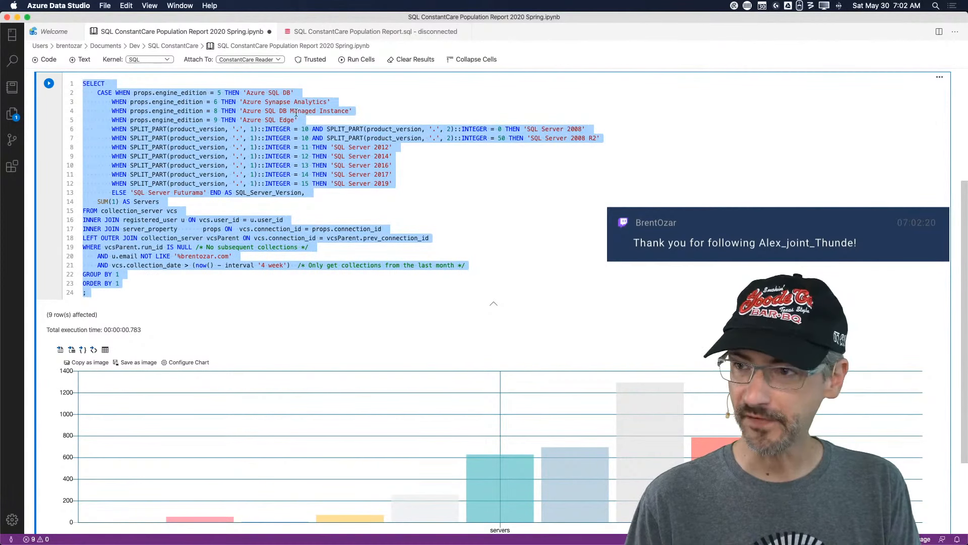
left_click(330, 119)
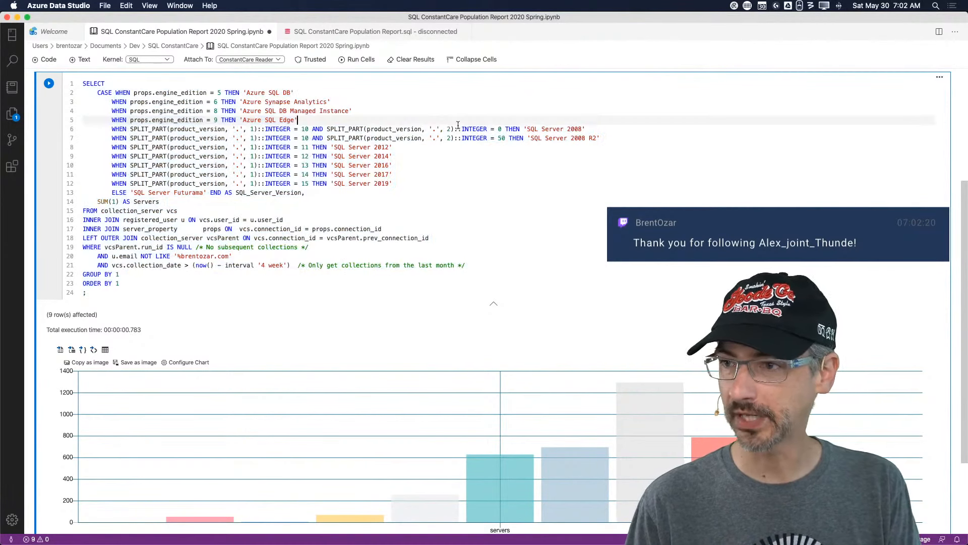
left_click(940, 80)
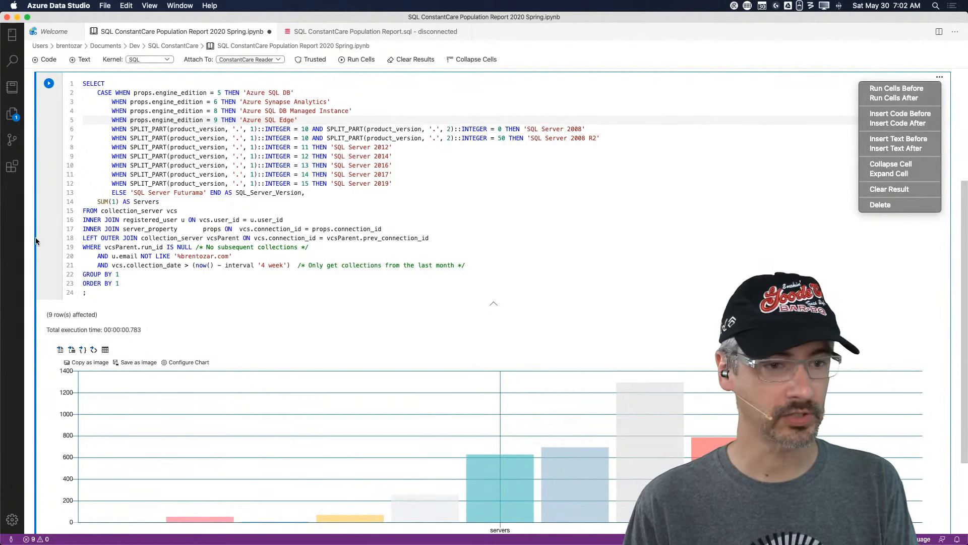
key("Escape")
left_click_drag(139, 293, 80, 82)
scroll(282, 193, "down", 5)
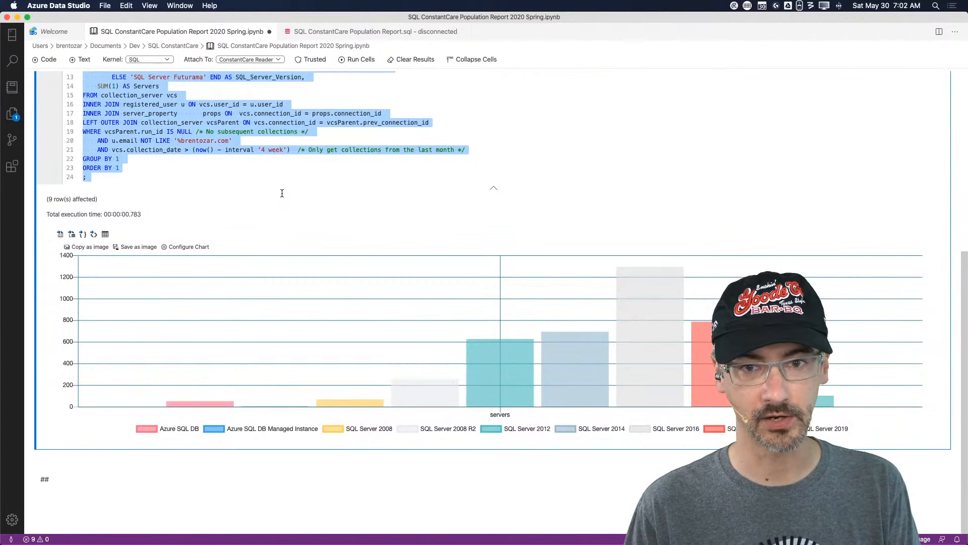
Complete the empty second-level heading below the chart as "What Versions are People Using in Development?", followed by a blank line
left_click(69, 479)
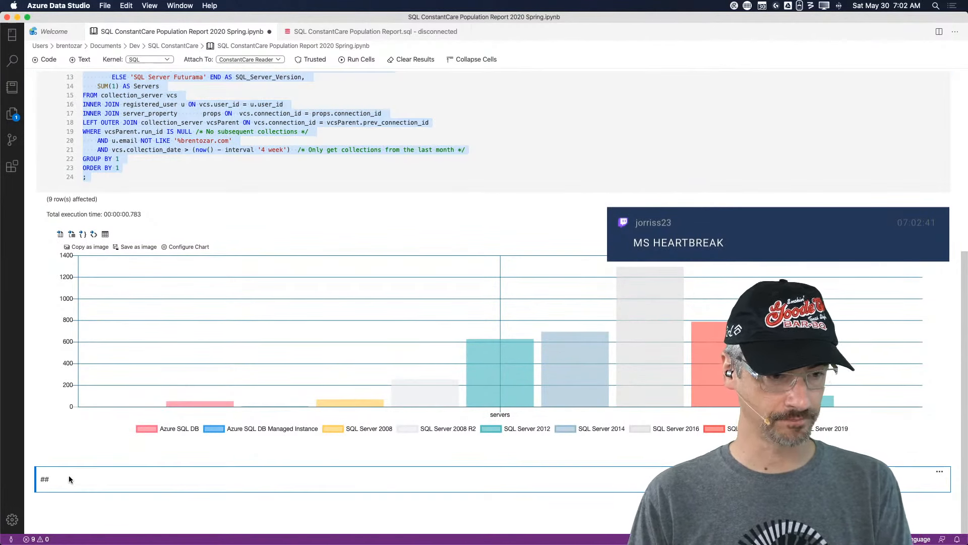
double_click(69, 480)
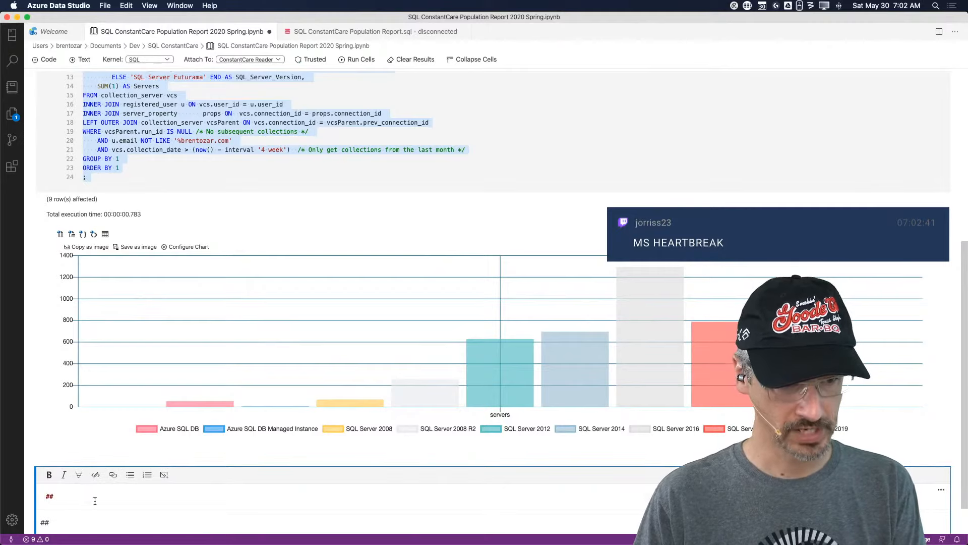
type("What ")
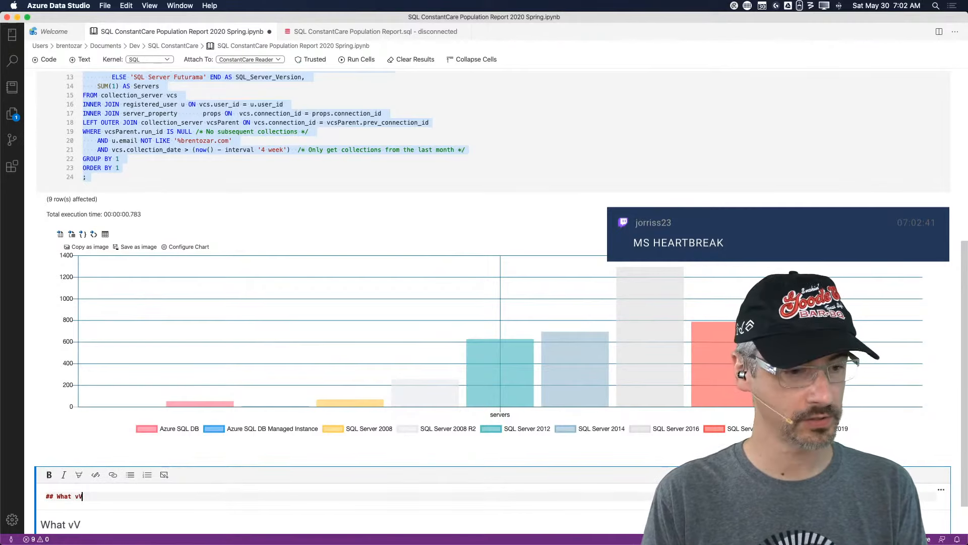
type("Versions are Peop")
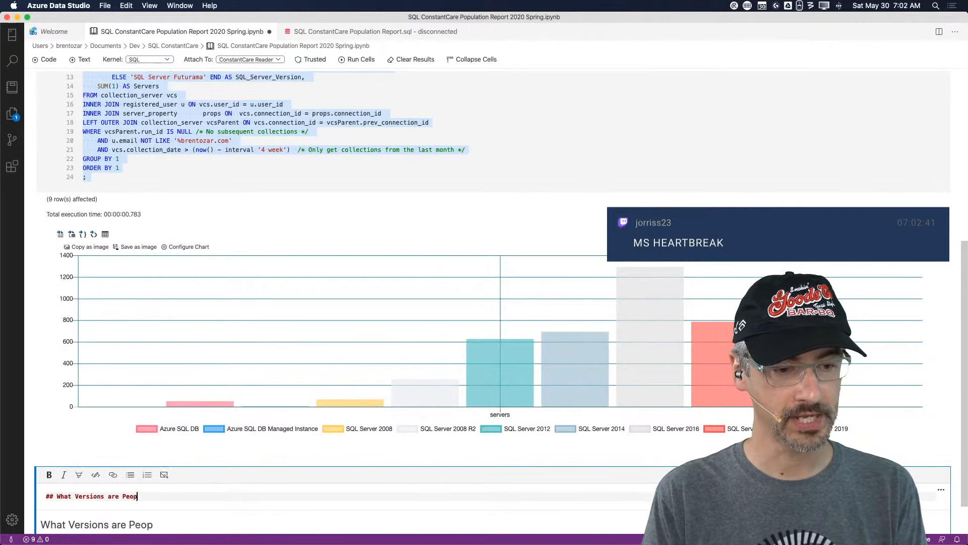
type("le Using in Development?")
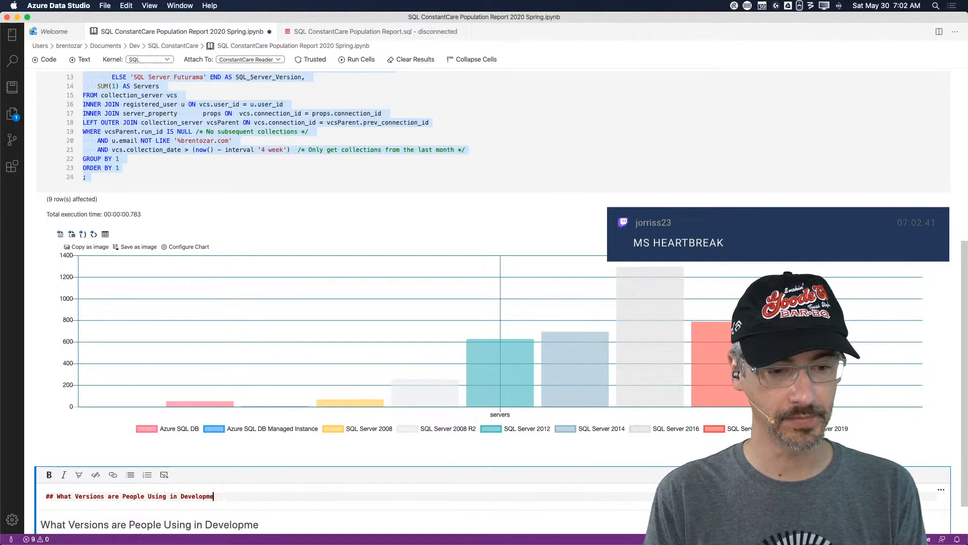
scroll(493, 303, "down", 2)
key("Return")
key("Return")
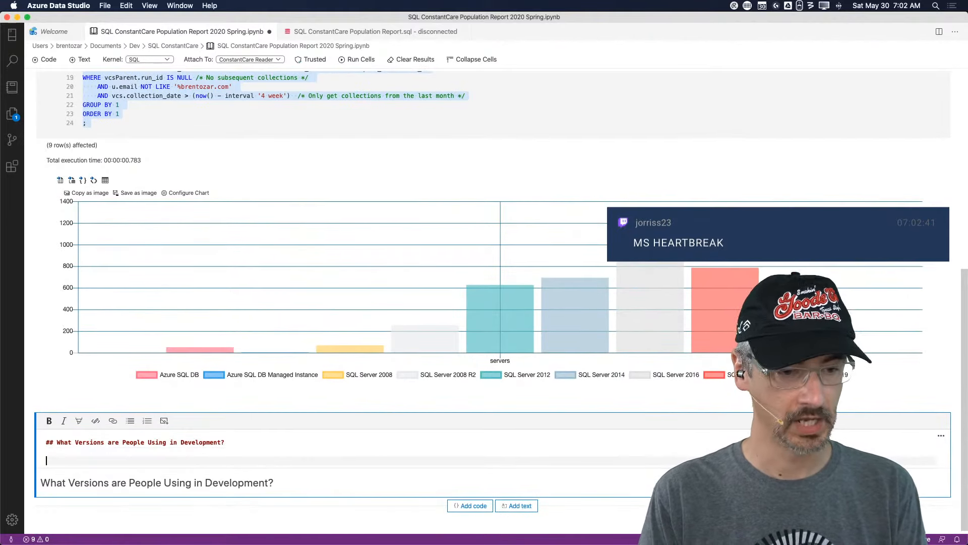
type("Because Rene says ")
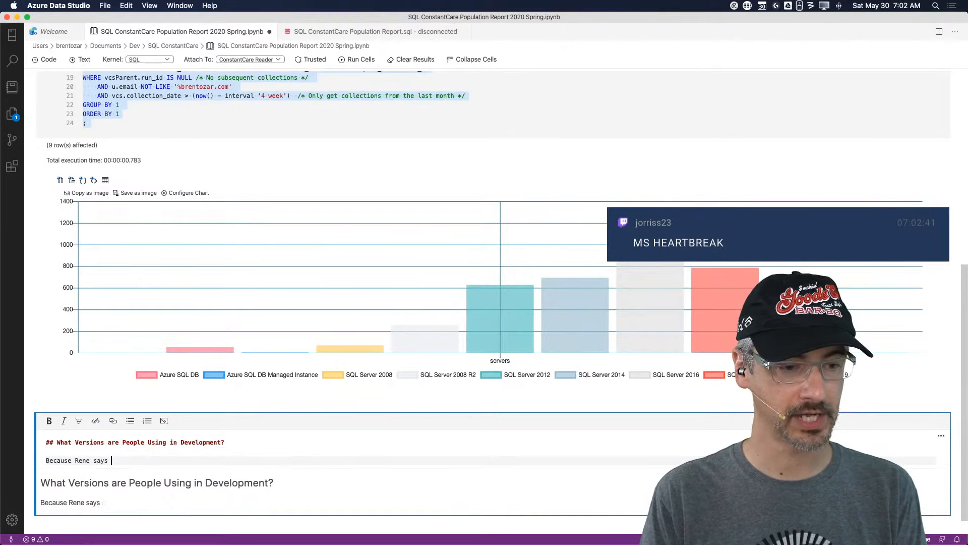
type("it works on")
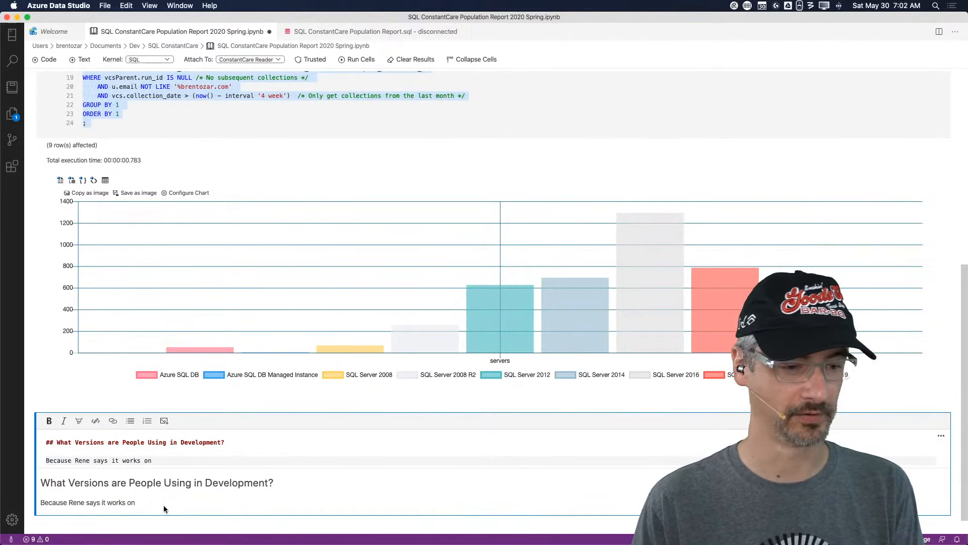
left_click_drag(161, 460, 52, 460)
key("BackSpace")
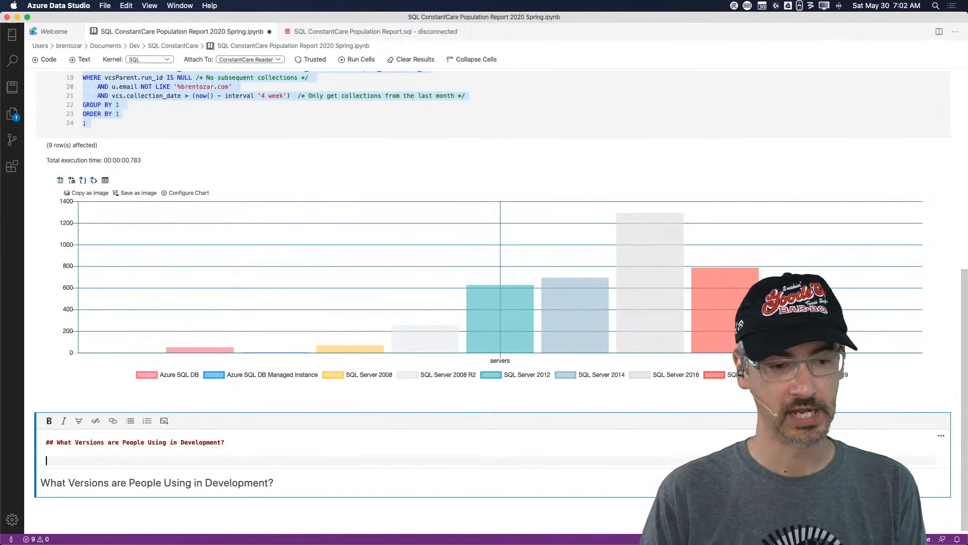
Add a code cell below the development versions heading and paste the copied version query into it
left_click(478, 504)
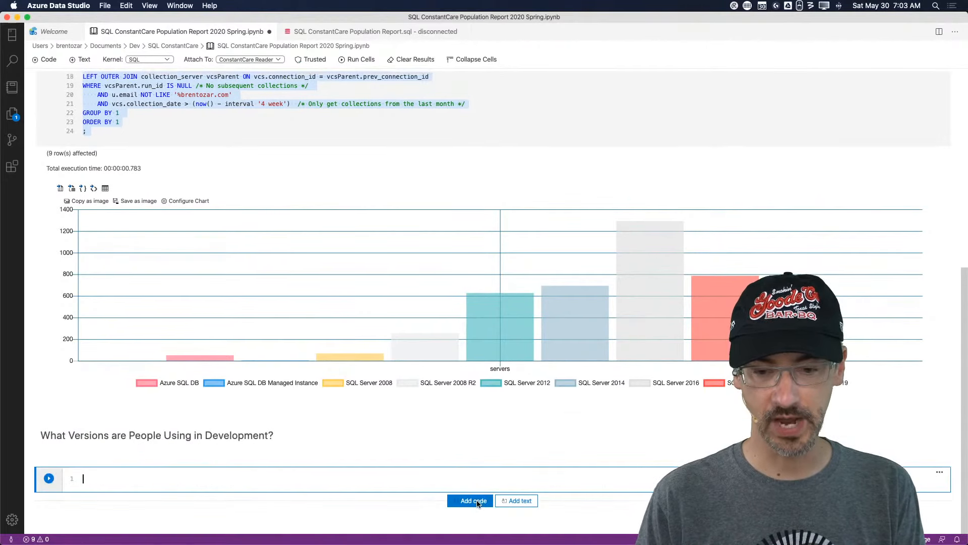
key("super+v")
scroll(252, 401, "down", 5)
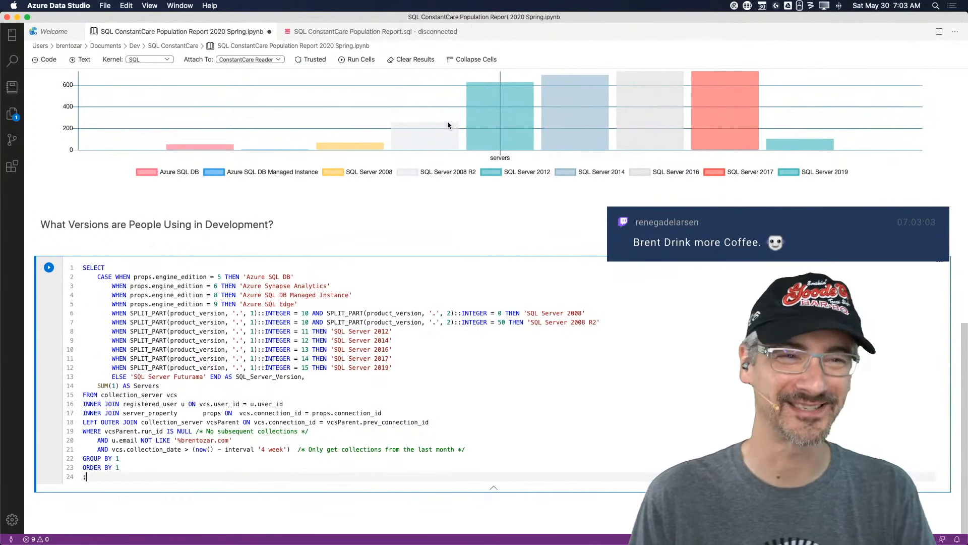
Copy props.engine_edition with its comma from the Population Report.sql script and insert it after the SQL_Server_Version column in the new query
left_click(320, 34)
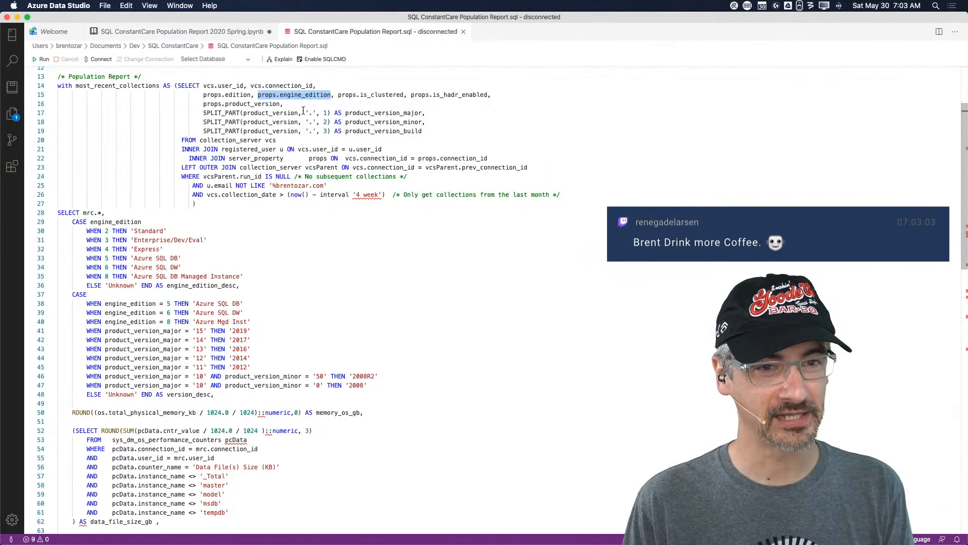
left_click(260, 95)
left_click_drag(256, 95, 334, 95)
key("super+c")
left_click(196, 32)
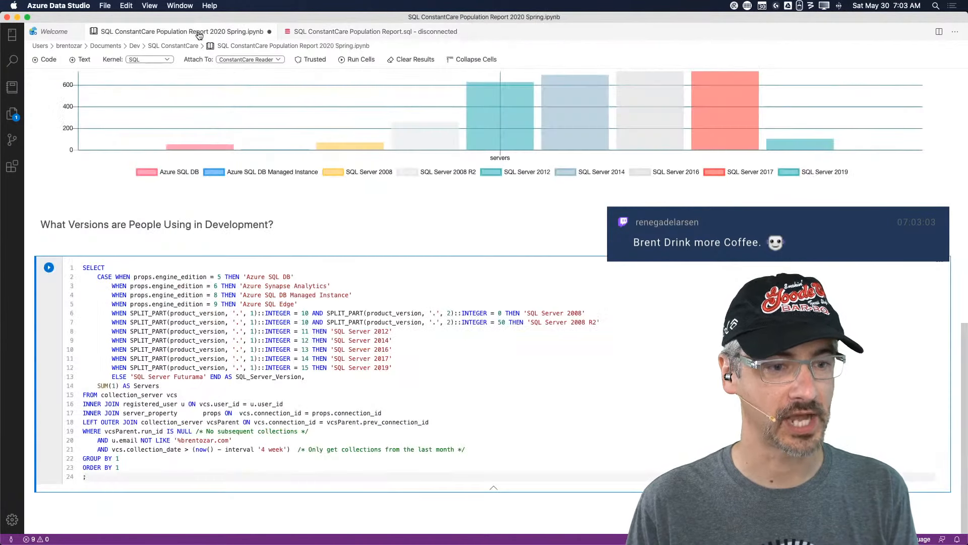
left_click(322, 376)
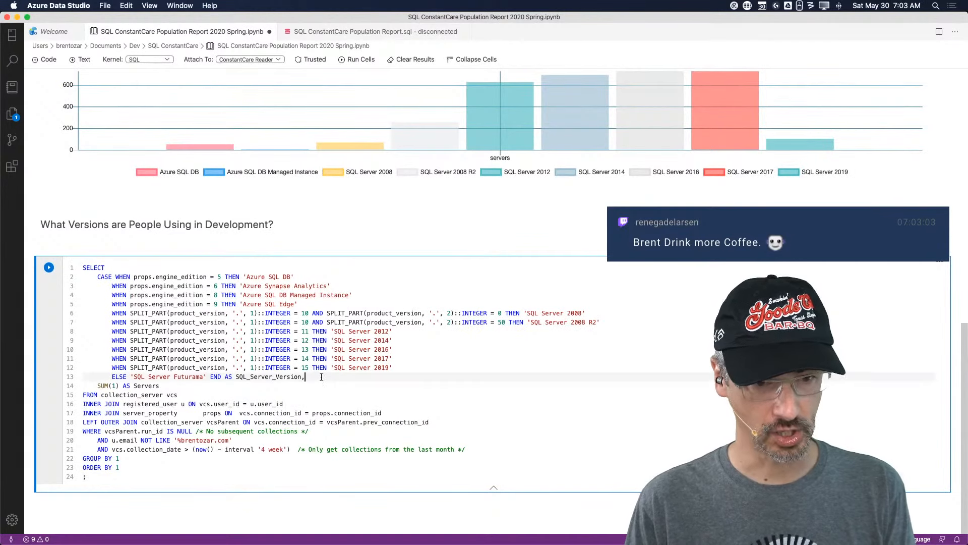
key("Return")
key("super+v")
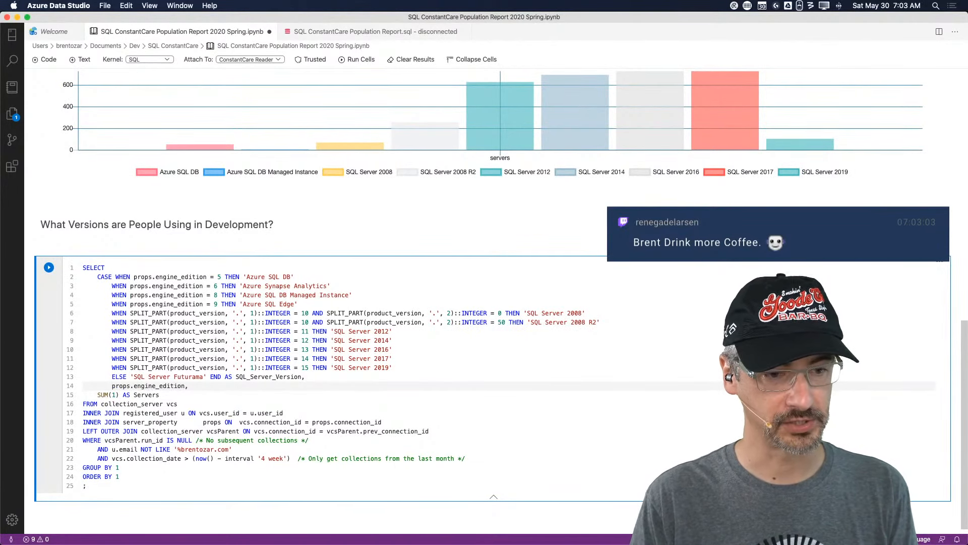
Extend both the GROUP BY and ORDER BY clauses of the new query to columns 1, 2
key("Down")
key("Down")
key("Down")
key("Down")
key("Down")
key("Down")
key("Down")
key("Down")
key("Down")
key("Down")
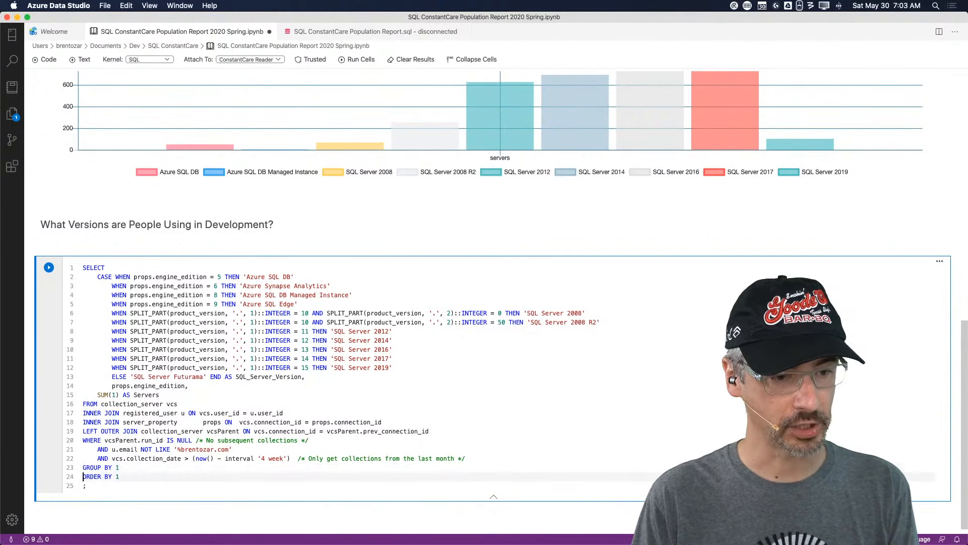
key("Left")
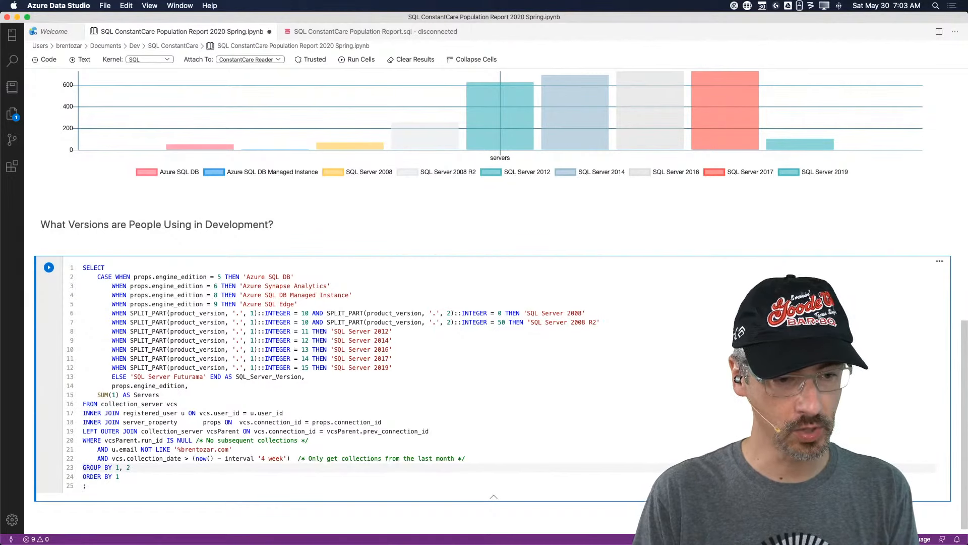
type(", 2")
key("Down")
type(", 2")
key("Right")
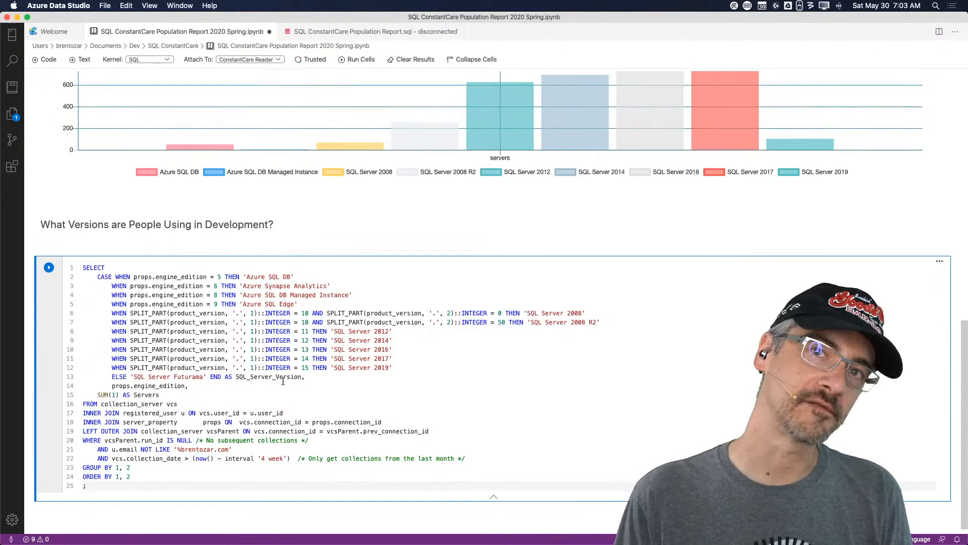
Run the development versions query and review its results by version and engine edition
left_click(214, 366)
left_click(49, 267)
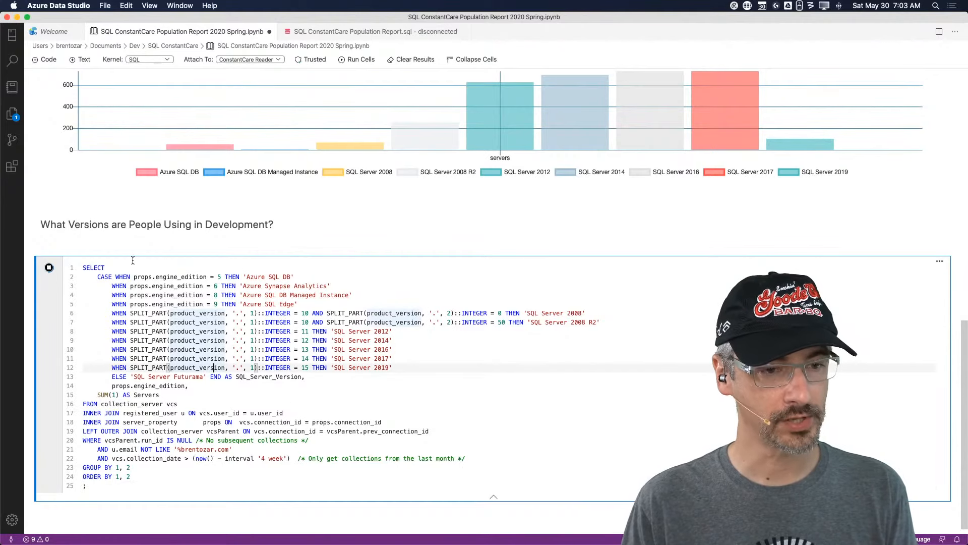
scroll(329, 225, "down", 10)
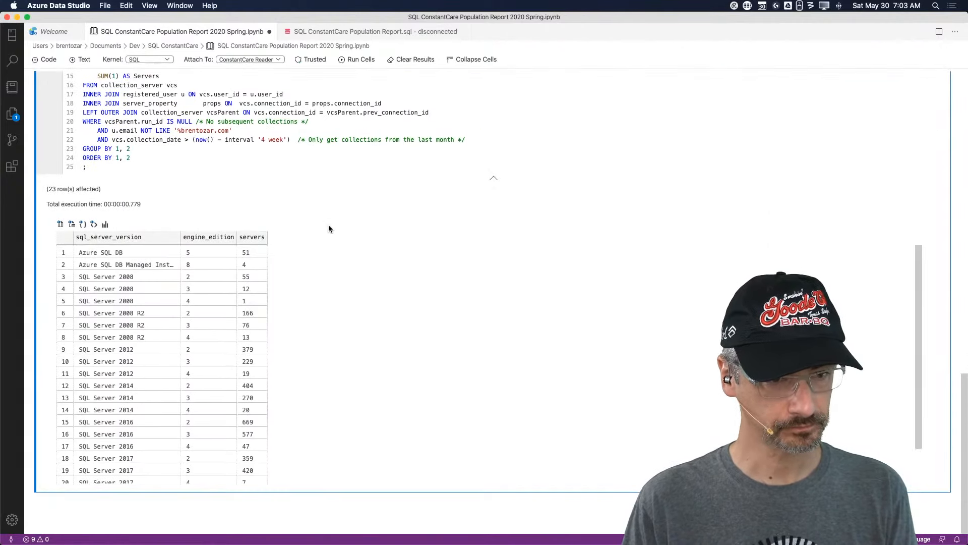
scroll(212, 180, "up", 4)
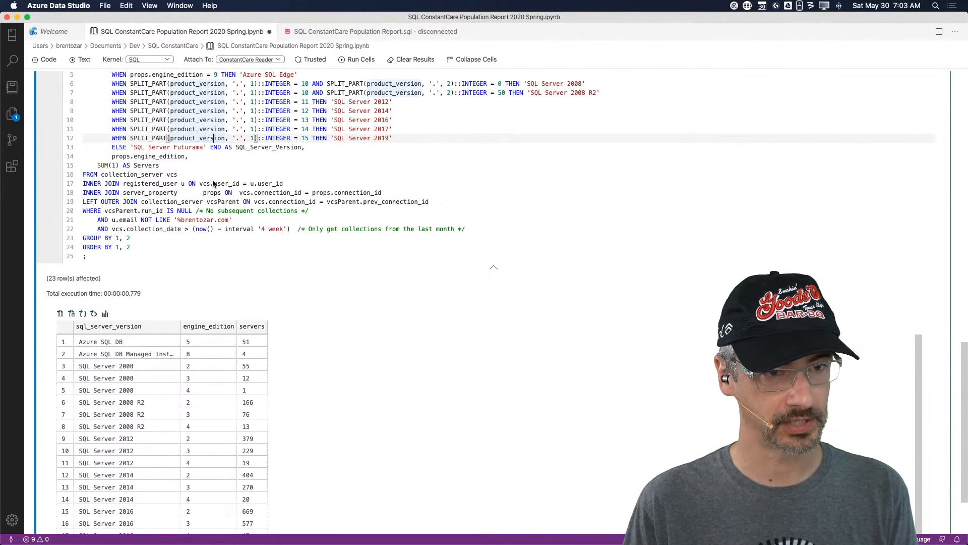
Copy product_version from the Population Report.sql script and replace engine_edition with it in the development versions query's column list
left_click(346, 34)
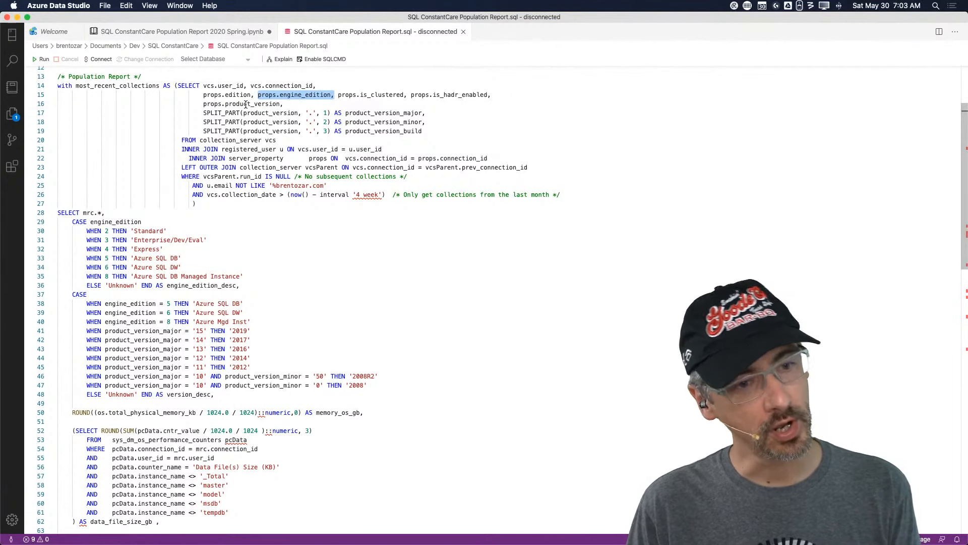
scroll(231, 251, "down", 12)
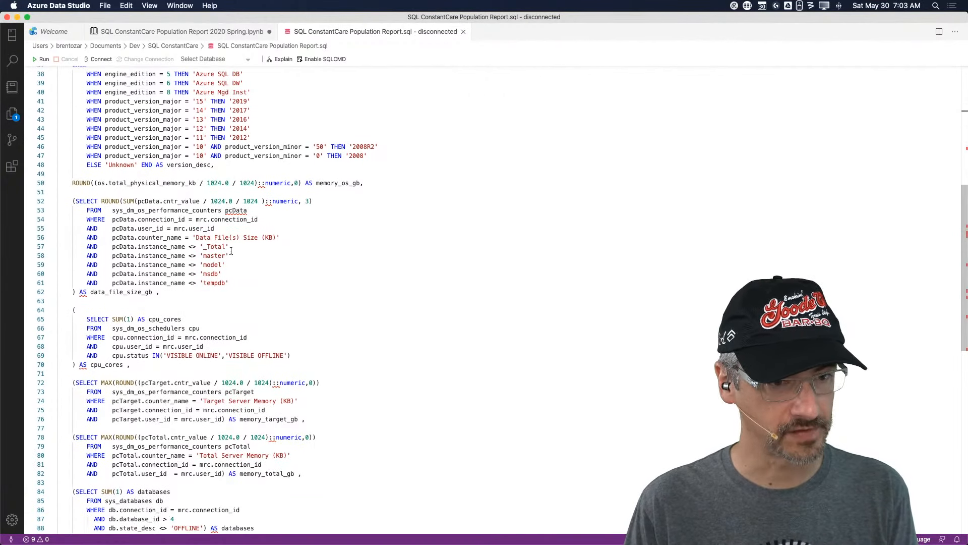
scroll(231, 251, "down", 5)
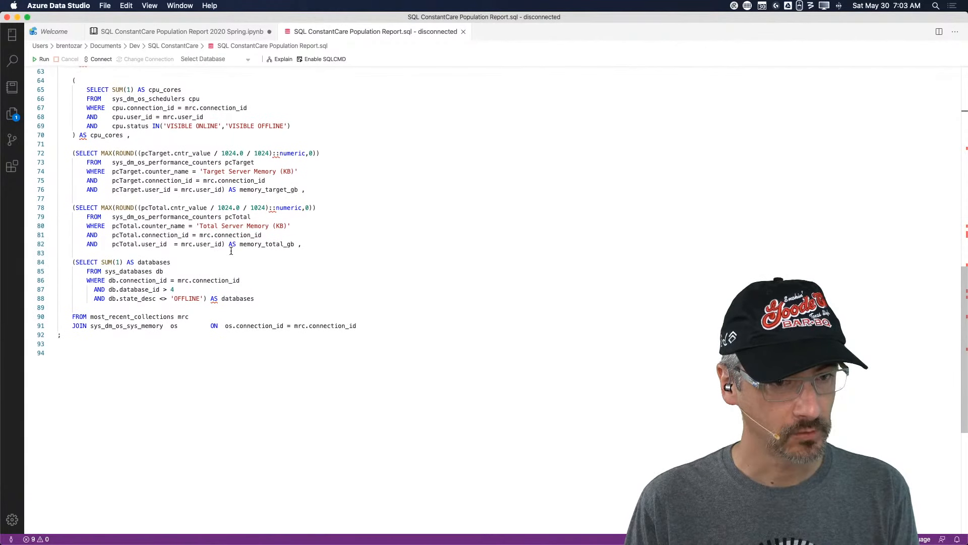
scroll(231, 251, "up", 10)
scroll(231, 251, "up", 10)
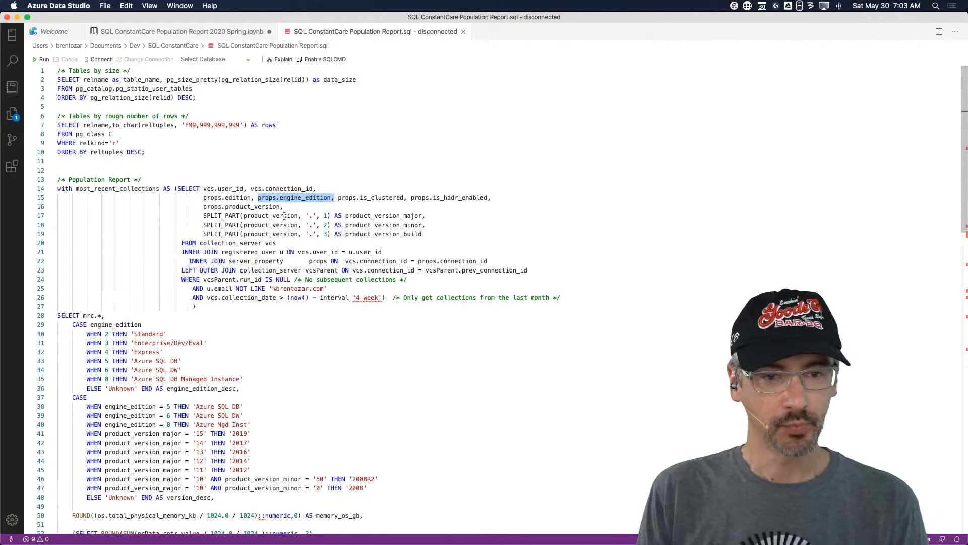
double_click(258, 206)
key("super+c")
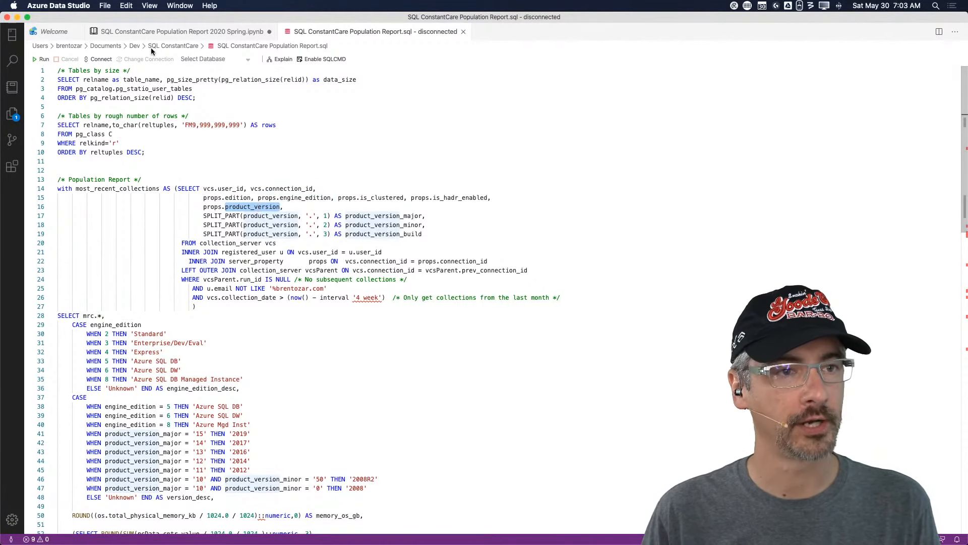
left_click(210, 32)
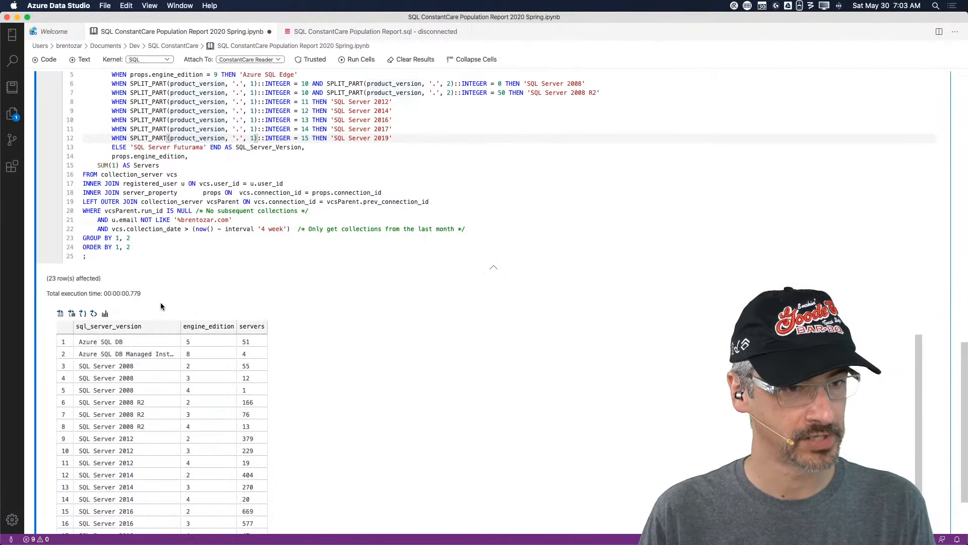
double_click(151, 156)
key("super+v")
Run the development versions query with the product_version column and review its results
scroll(98, 135, "up", 5)
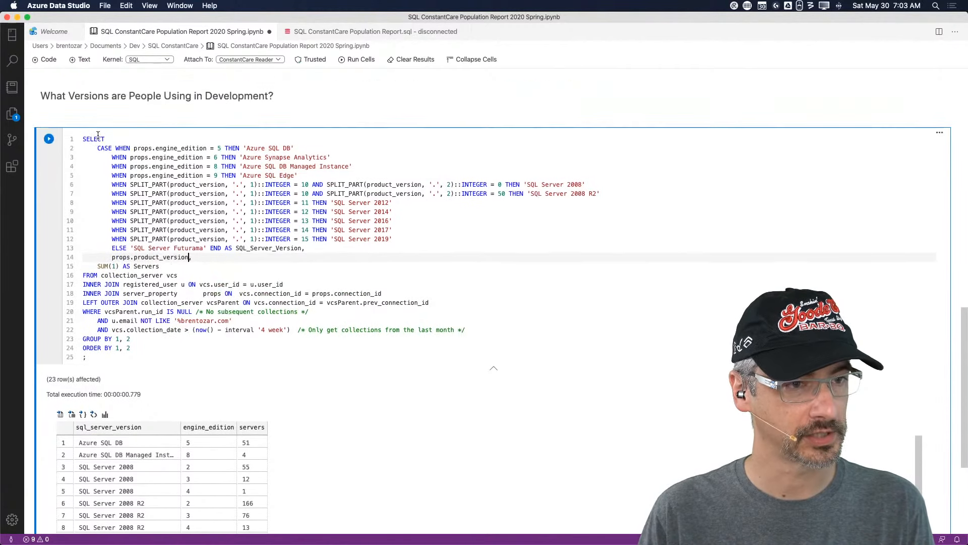
left_click(47, 139)
scroll(43, 208, "down", 10)
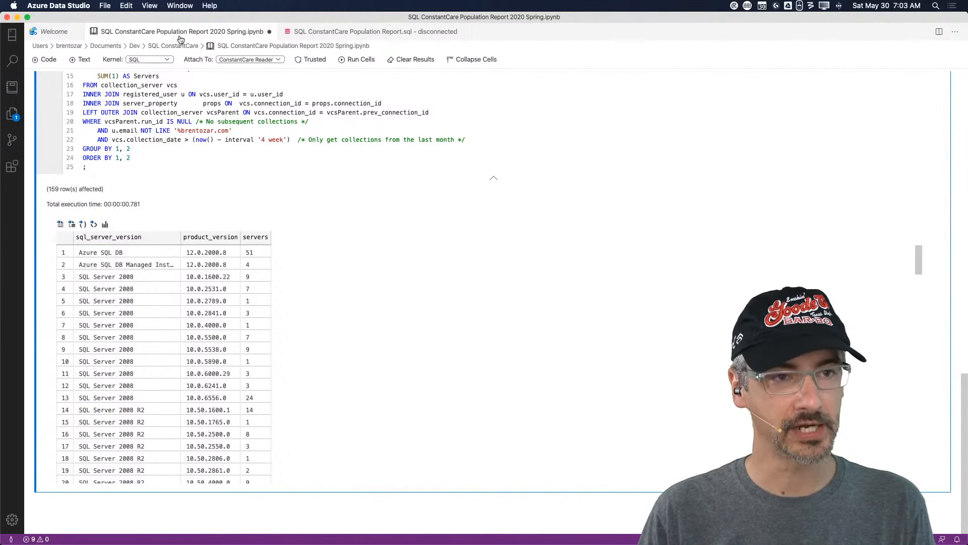
Copy edition from the Population Report.sql script and replace product_version with it in the development versions query
left_click(323, 32)
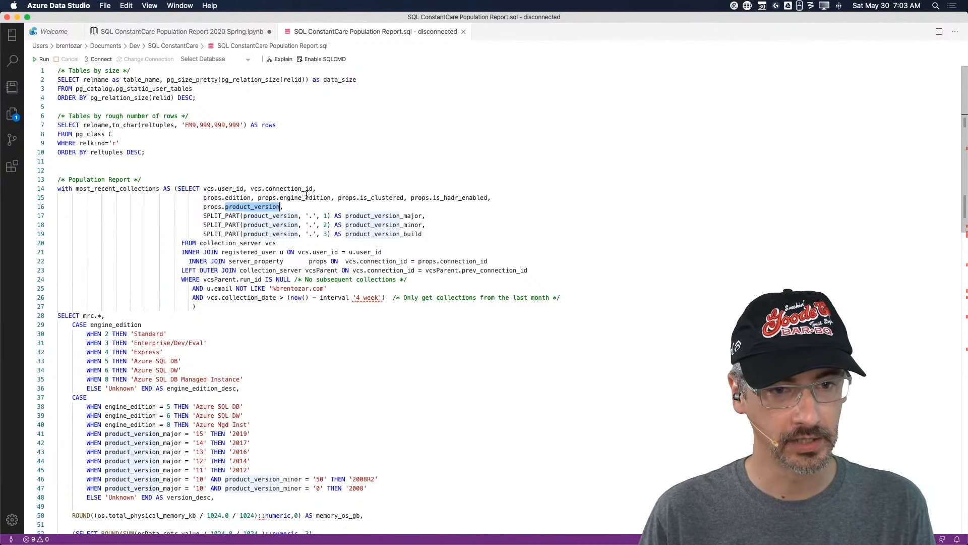
double_click(239, 198)
key("super+c")
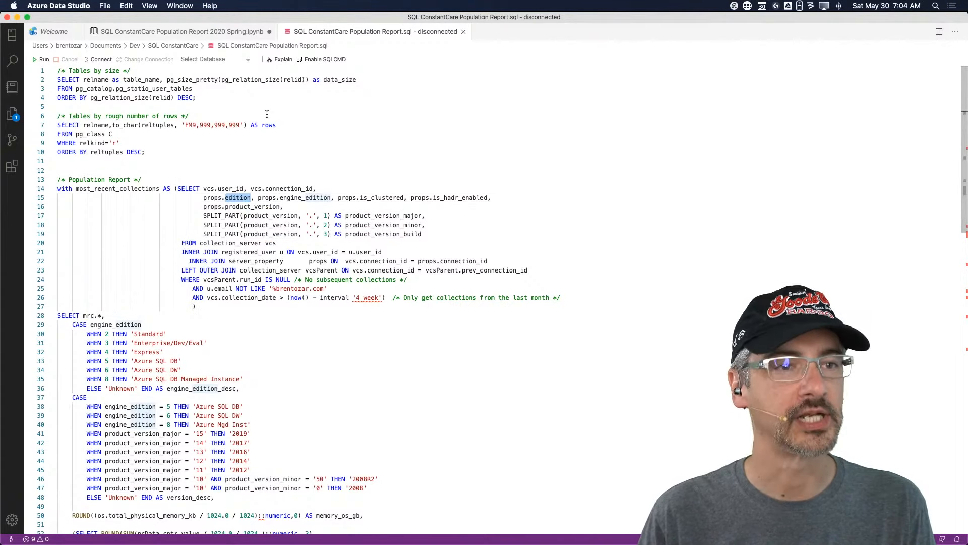
left_click(208, 33)
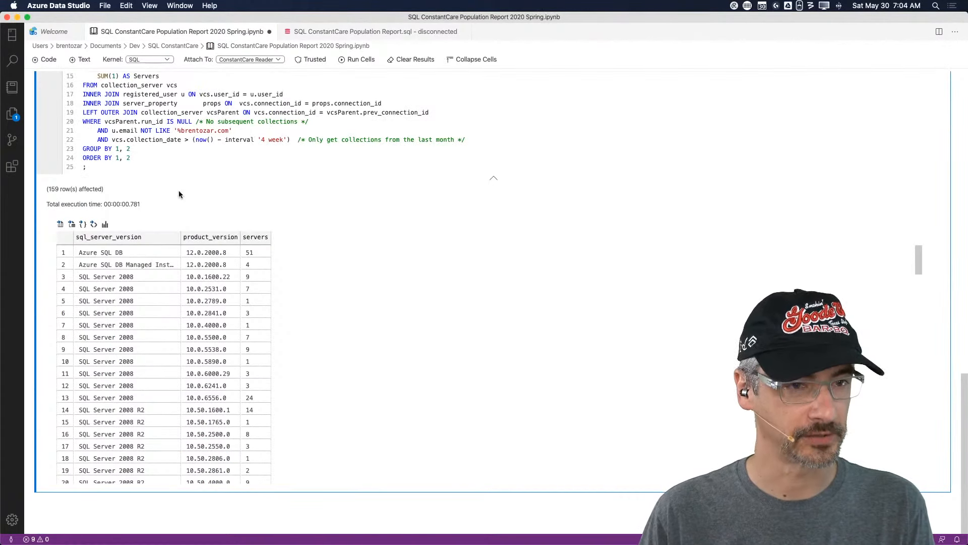
scroll(236, 126, "up", 5)
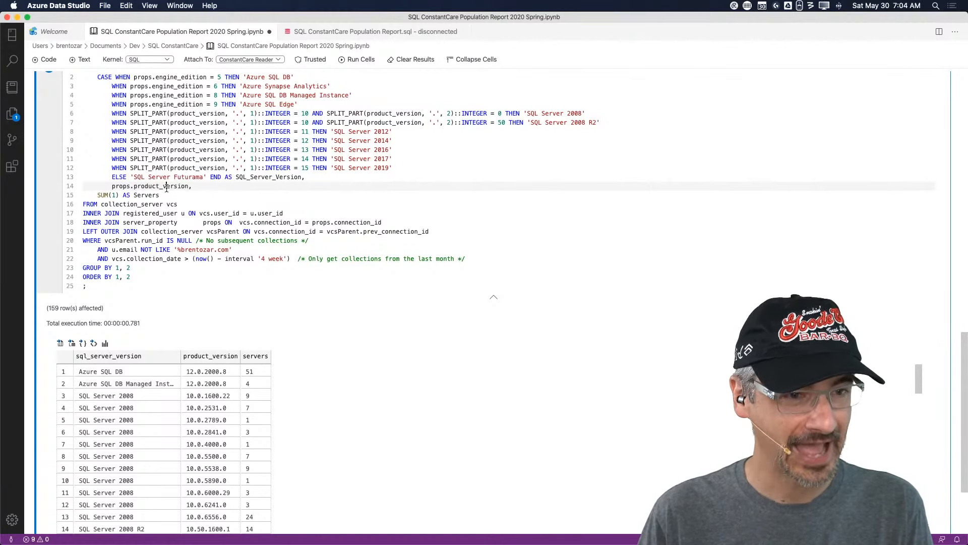
double_click(167, 186)
key("super+v")
Run the query with the edition column and examine how Developer Edition is named in the results
scroll(166, 188, "up", 3)
left_click(49, 154)
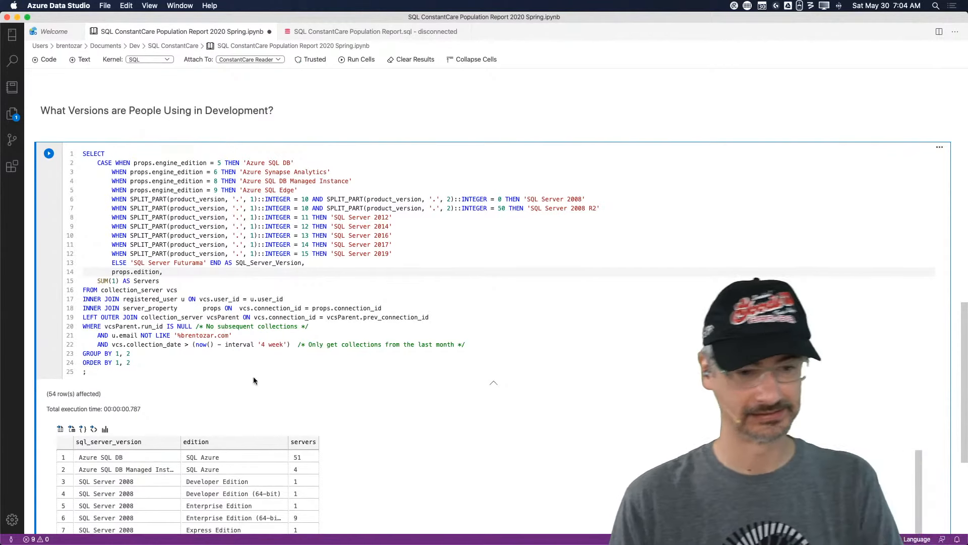
scroll(253, 377, "down", 5)
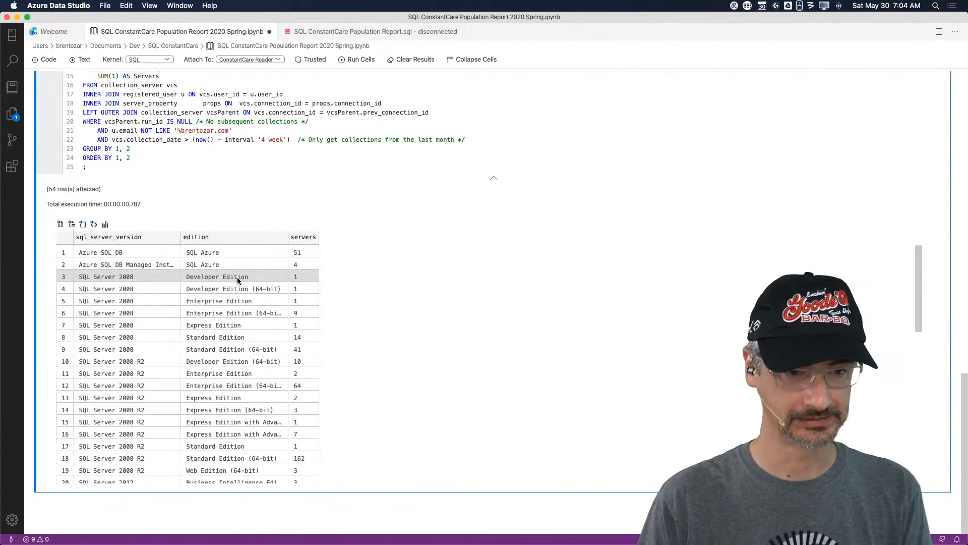
left_click(237, 277)
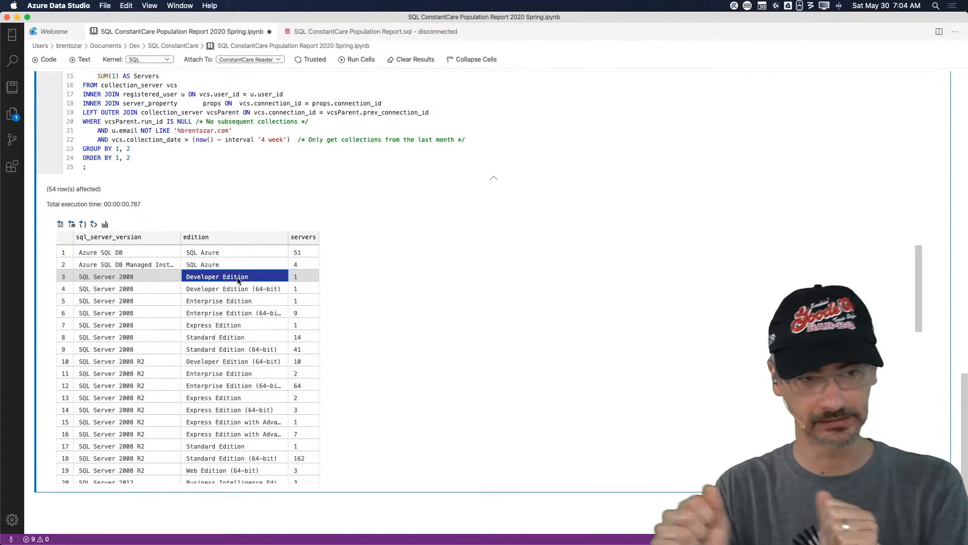
Add the condition AND props.edition LIKE 'Developer%' to the WHERE clause after the four-week collection date filter
left_click(479, 141)
key("Return")
type("AN")
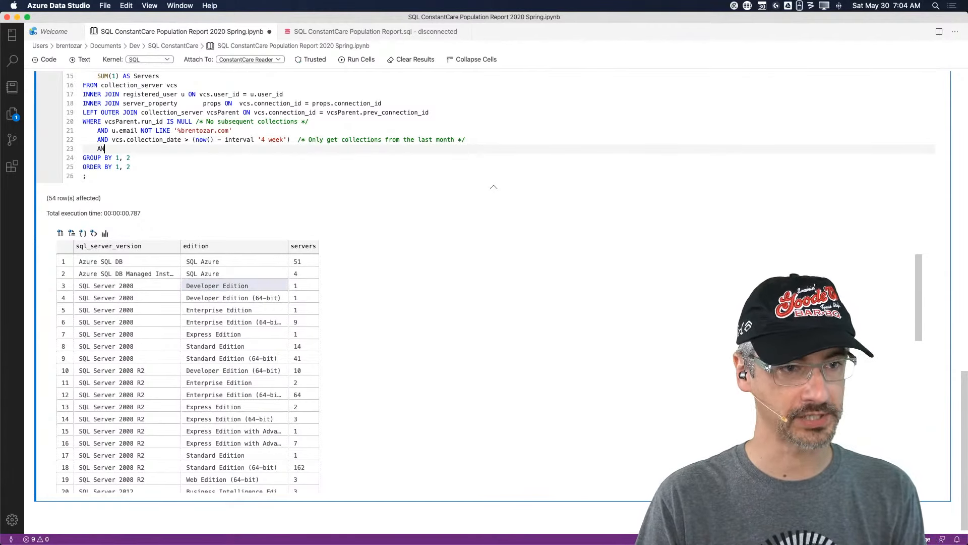
type("D props.edi")
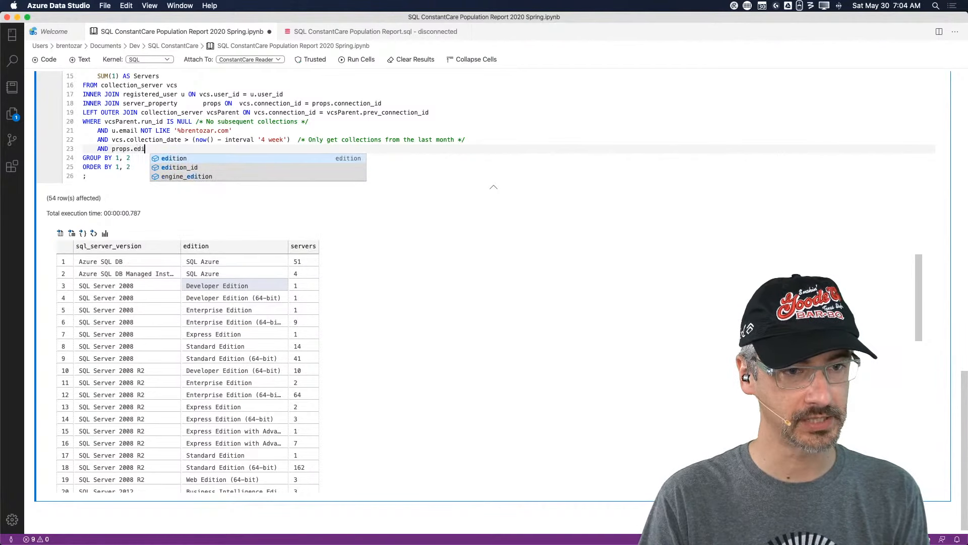
type("tion LIKE 'Developer%")
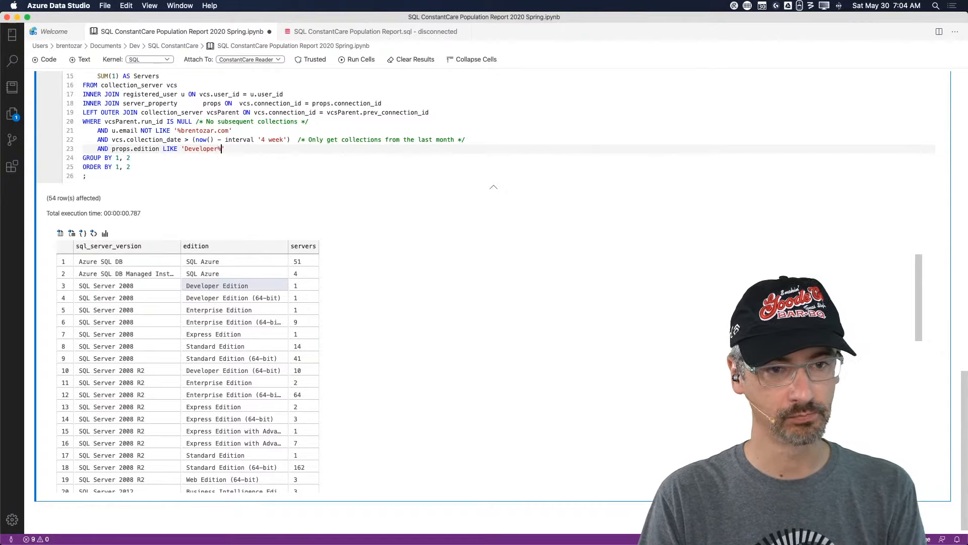
key("Down")
key("Home")
key("Up")
key("Up")
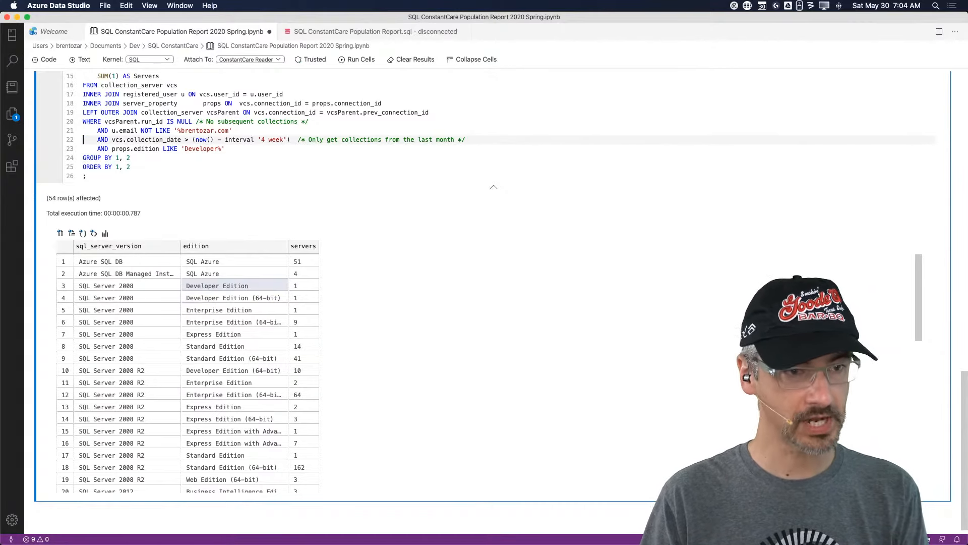
Run the query filtered to Developer editions and review the server counts by version
scroll(255, 154, "up", 5)
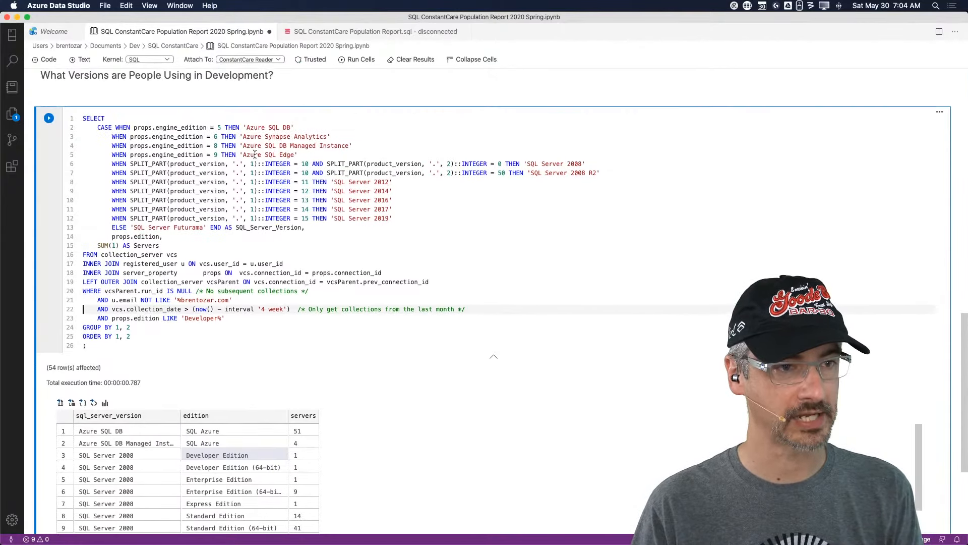
left_click(48, 118)
scroll(62, 227, "down", 5)
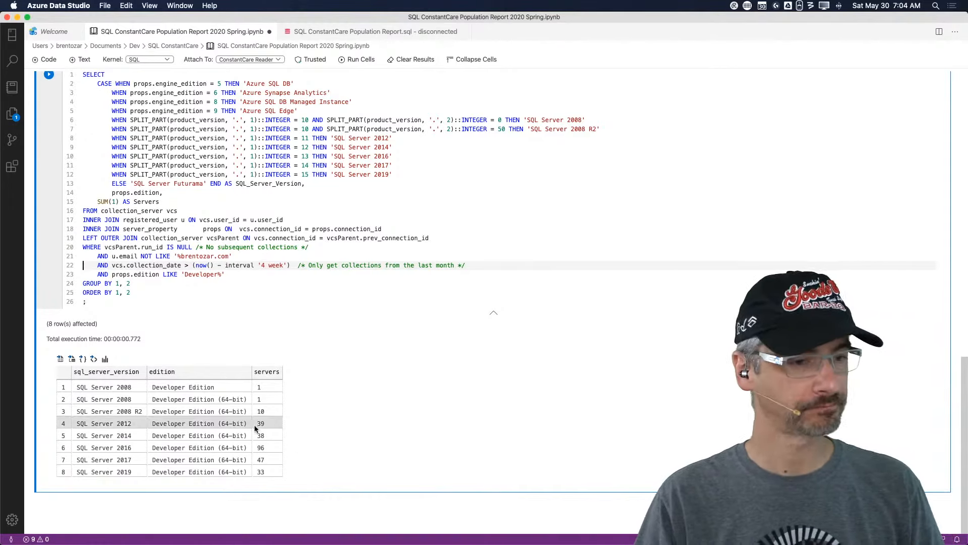
scroll(277, 116, "up", 1)
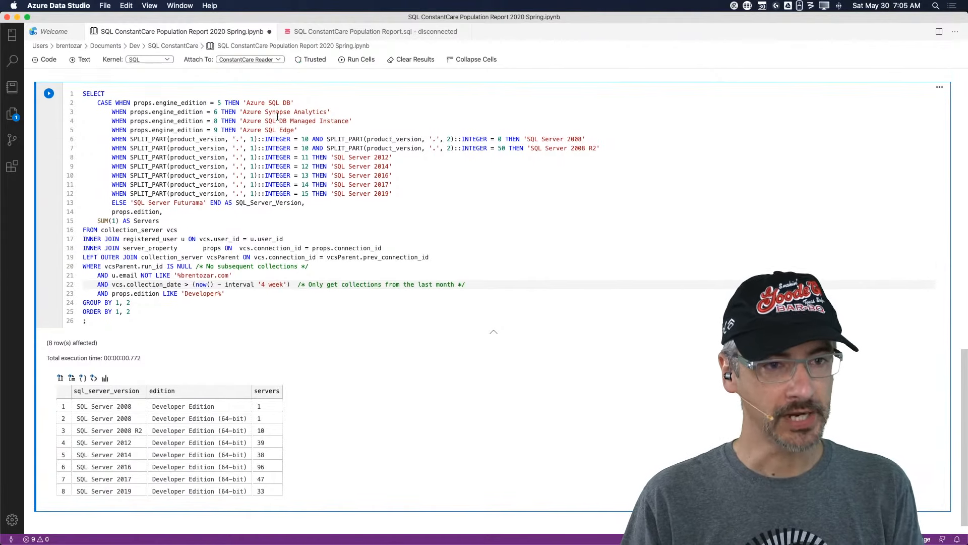
left_click(115, 102)
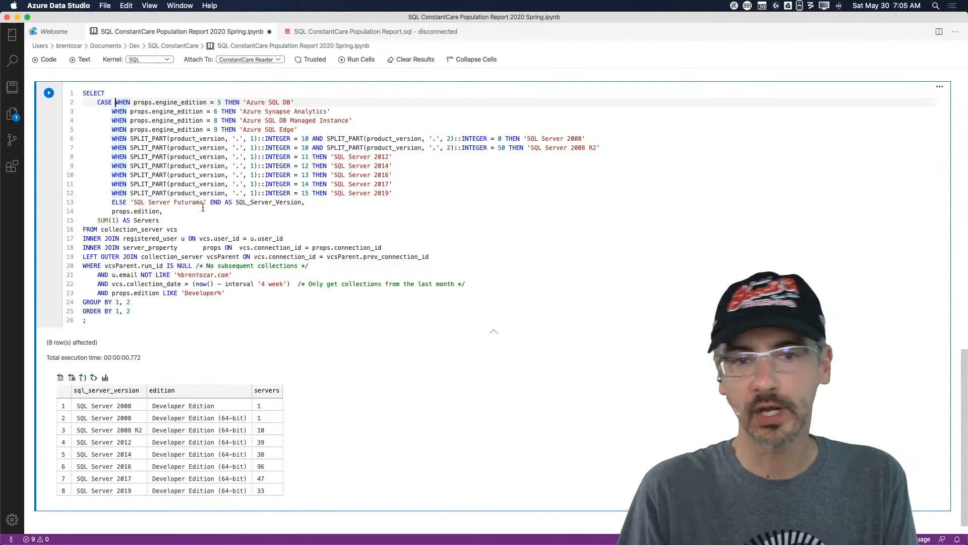
scroll(203, 207, "down", 1)
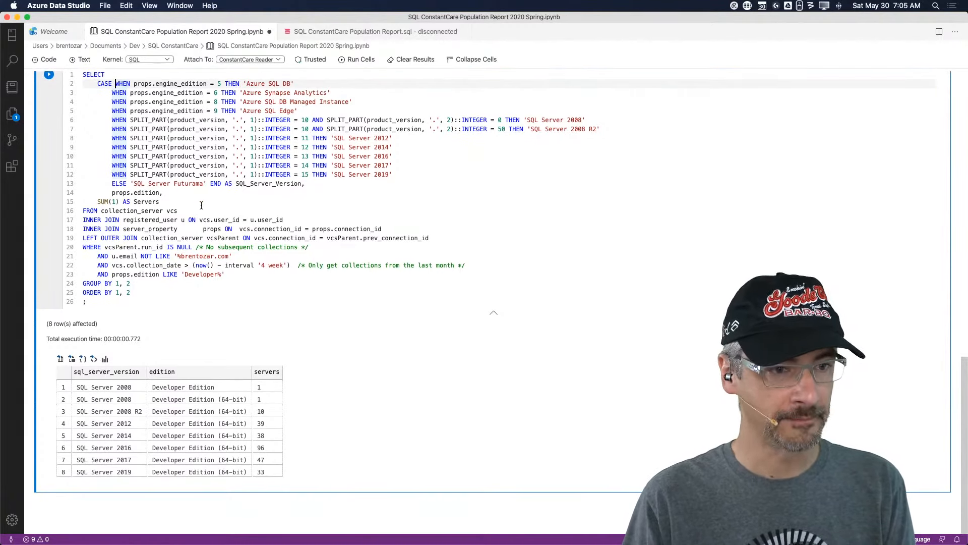
Remove the props.edition column from the development versions query's SELECT list
left_click(208, 195)
key("Right")
key("Up")
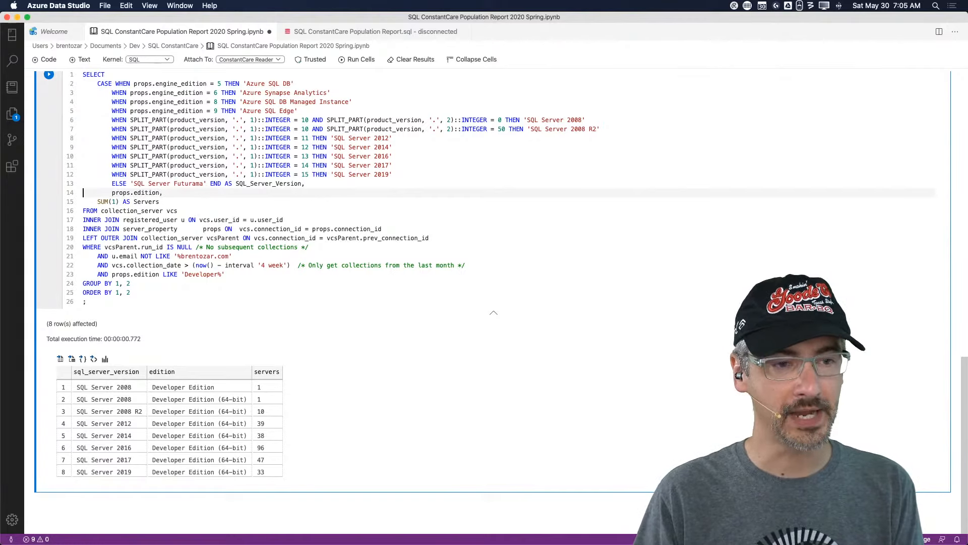
key("shift+Down")
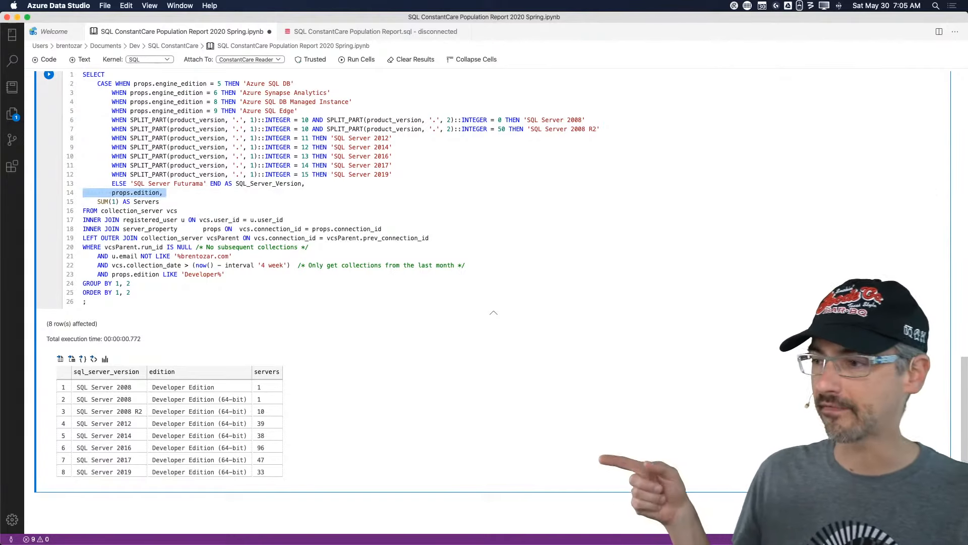
key("BackSpace")
Reduce the GROUP BY and ORDER BY clauses to column 1 only and run the development versions query
key("Down")
key("Down")
key("Down")
key("Down")
key("Down")
key("Down")
key("Down")
key("Down")
key("Down")
key("Down")
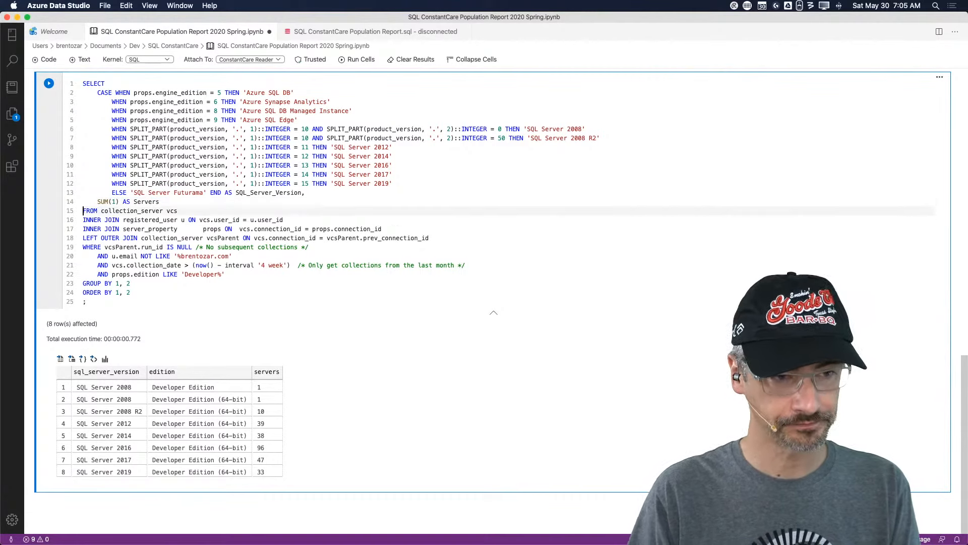
key("Left")
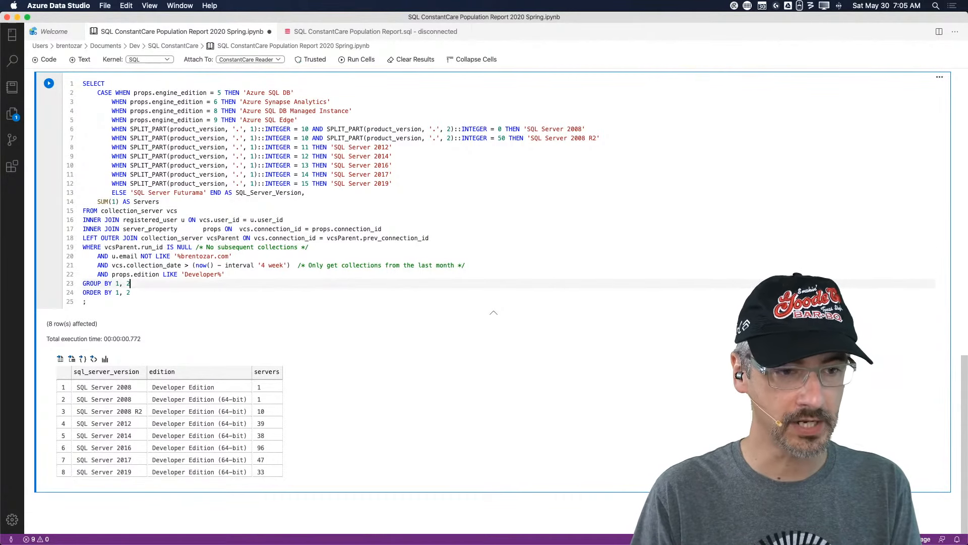
key("Down")
key("Delete")
key("Delete")
key("Delete")
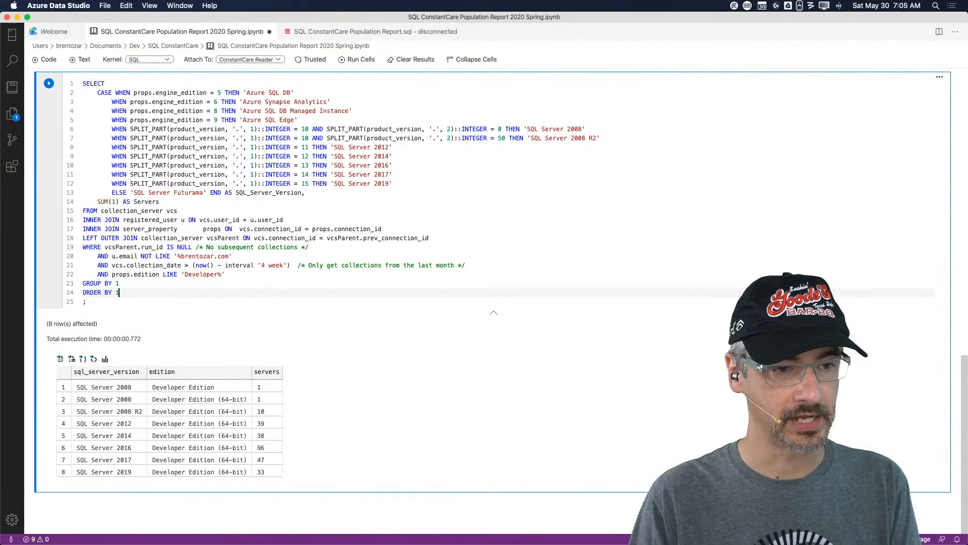
left_click(48, 84)
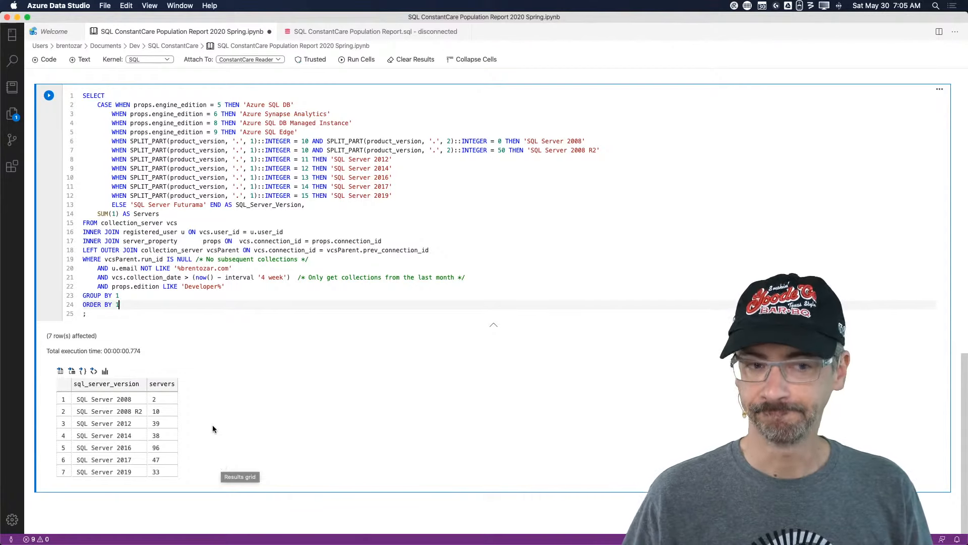
Examine the SQL Server 2016, 2017 and 2019 server counts in the overall versions chart for comparison with development
scroll(218, 219, "up", 10)
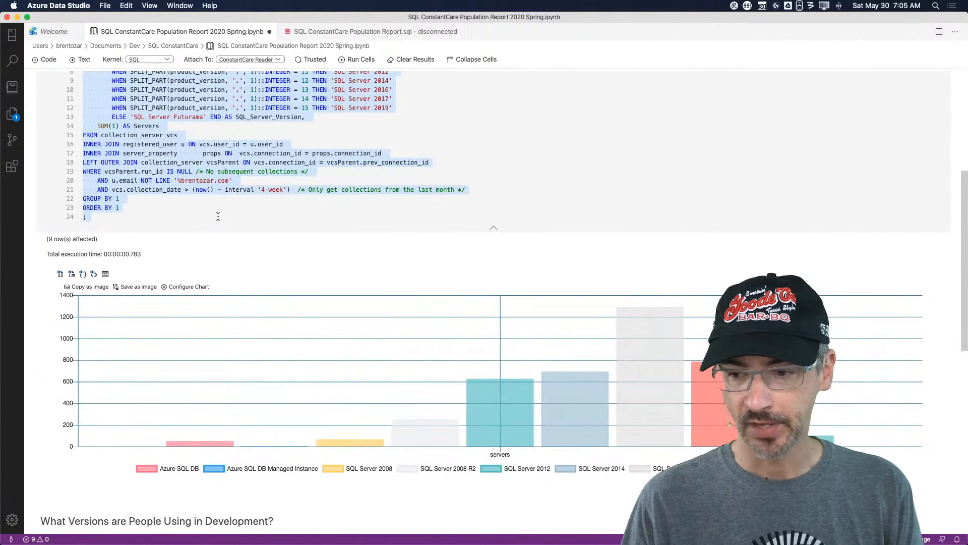
scroll(218, 220, "down", 5)
scroll(218, 217, "up", 2)
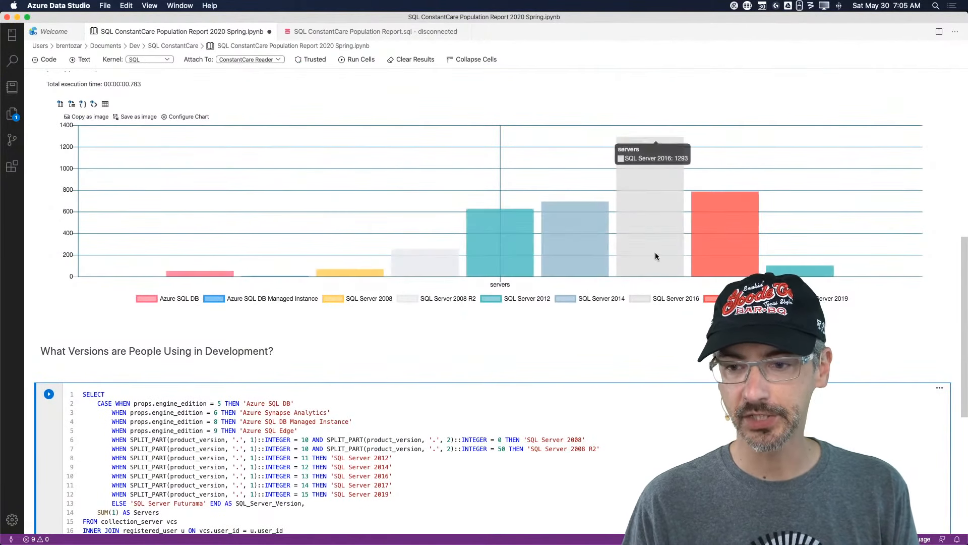
mouse_move(735, 242)
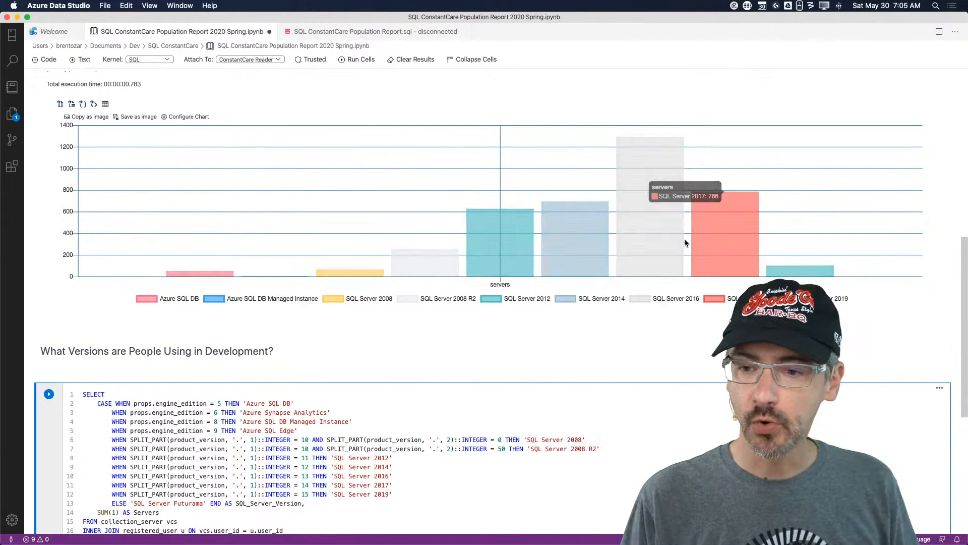
mouse_move(663, 238)
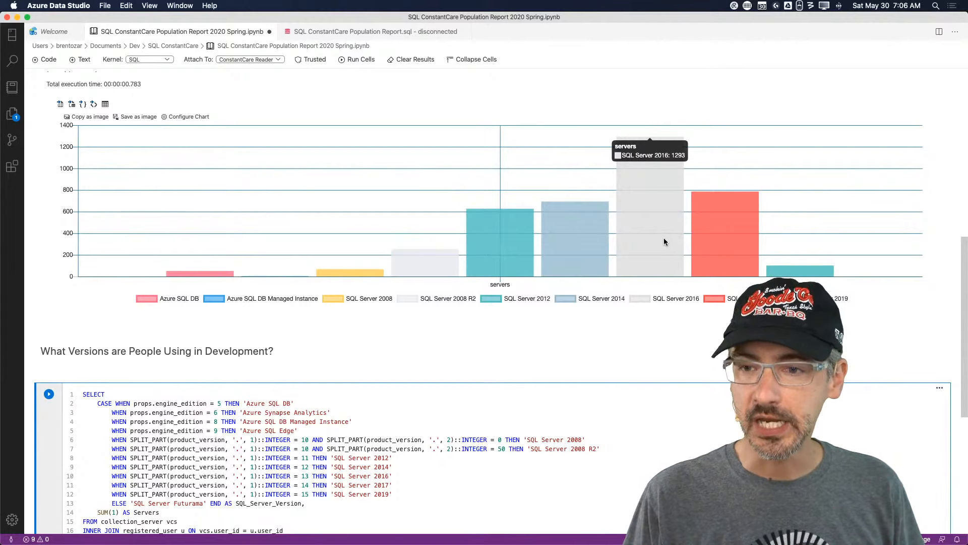
mouse_move(805, 274)
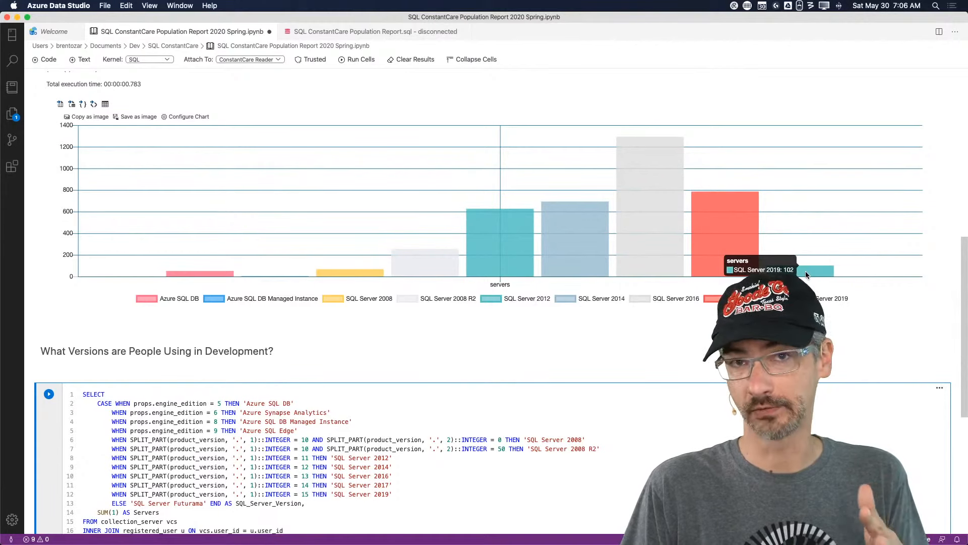
Chart the development versions query results as bars, using the first column as row label and placing the legend at the bottom
scroll(604, 243, "down", 5)
scroll(603, 243, "down", 2)
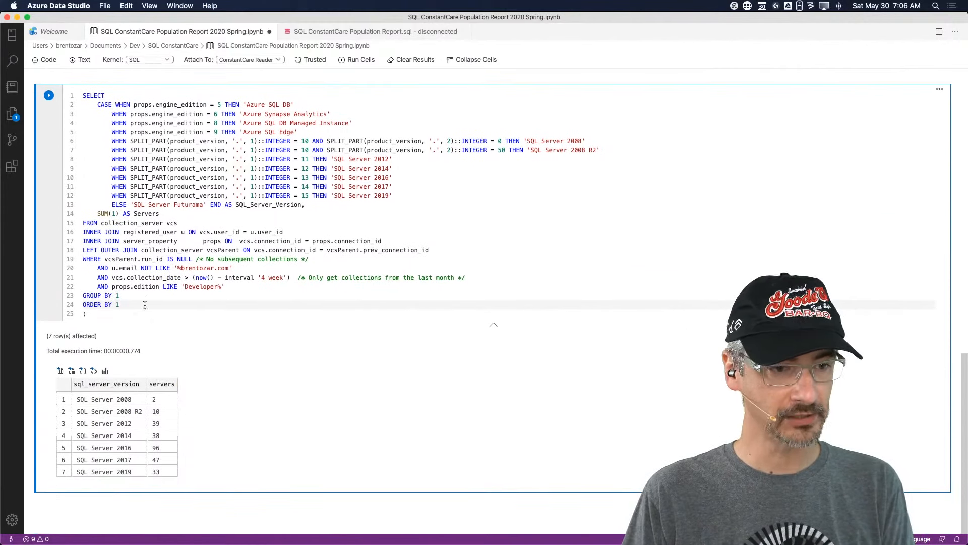
left_click(105, 371)
scroll(269, 346, "down", 3)
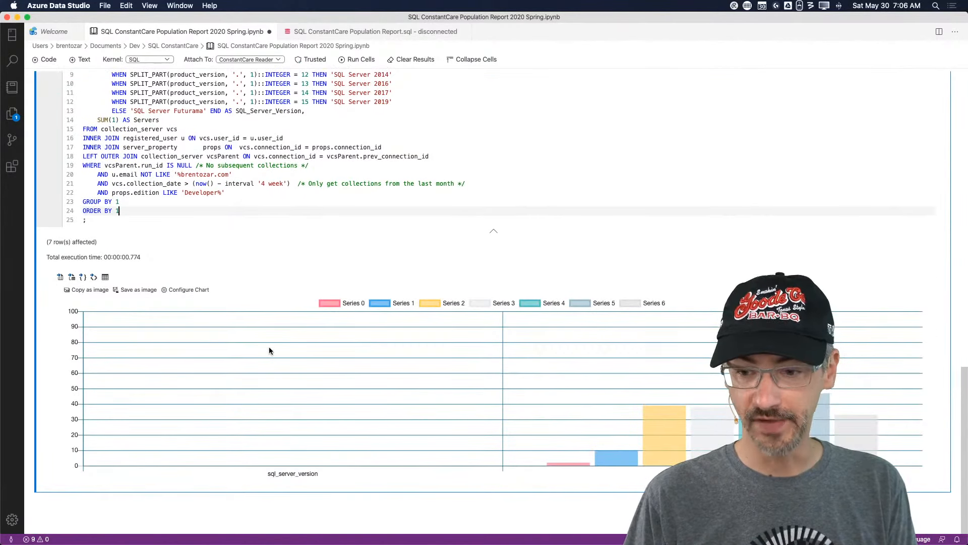
left_click(195, 290)
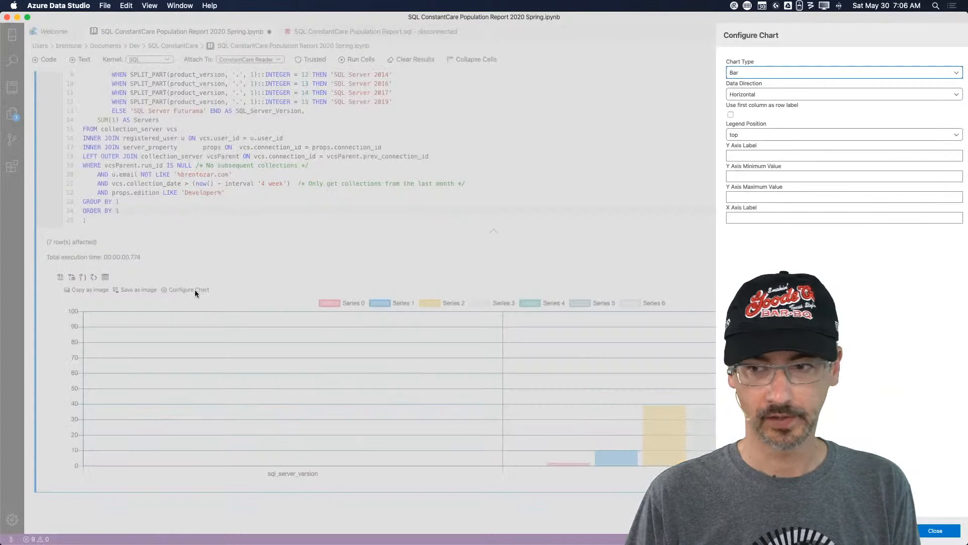
left_click(730, 114)
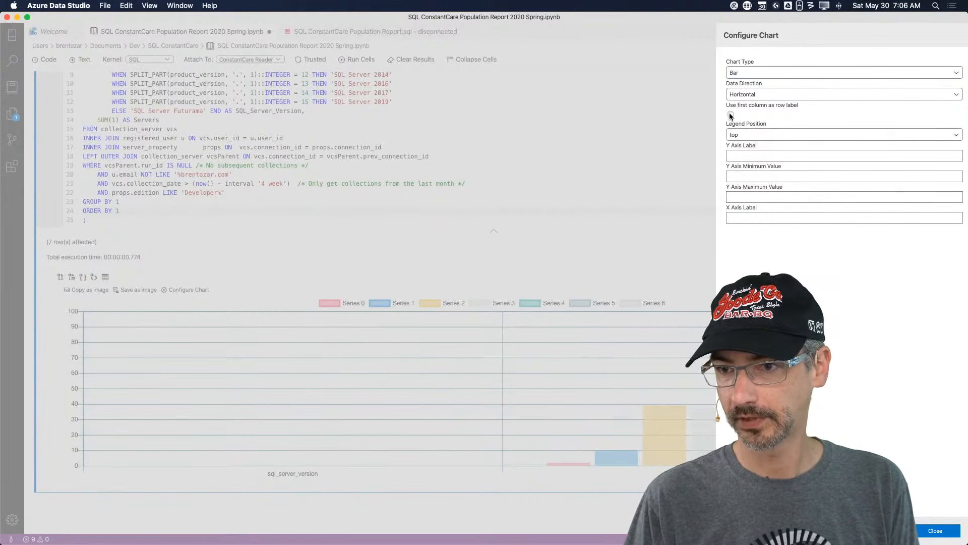
left_click(771, 135)
left_click(751, 142)
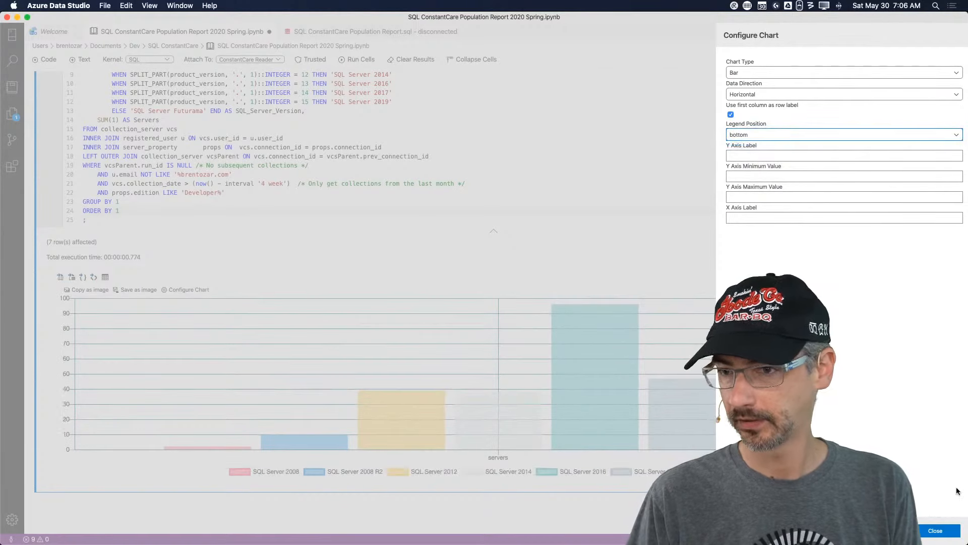
left_click(936, 532)
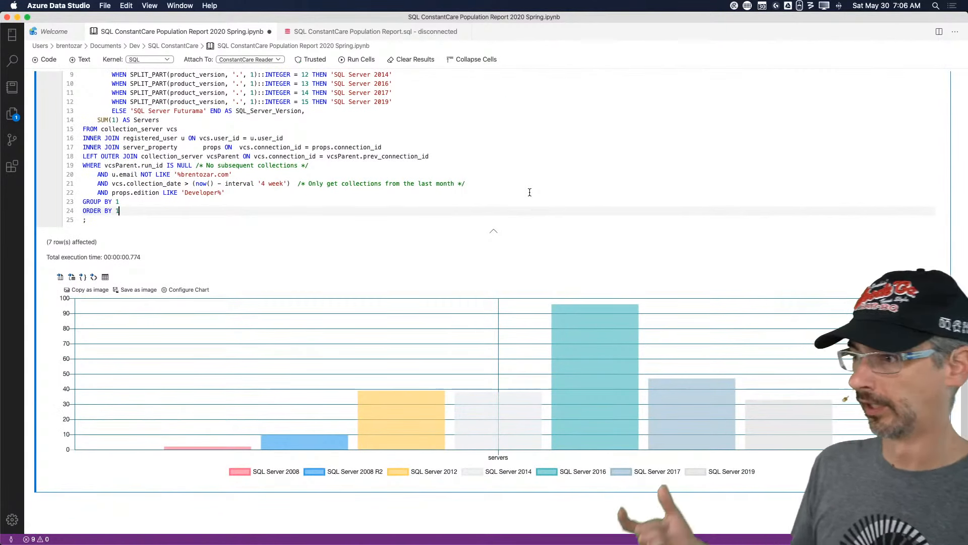
Compare the overall versions chart with the development versions chart, checking the SQL Server 2019 server count in each
scroll(529, 194, "up", 6)
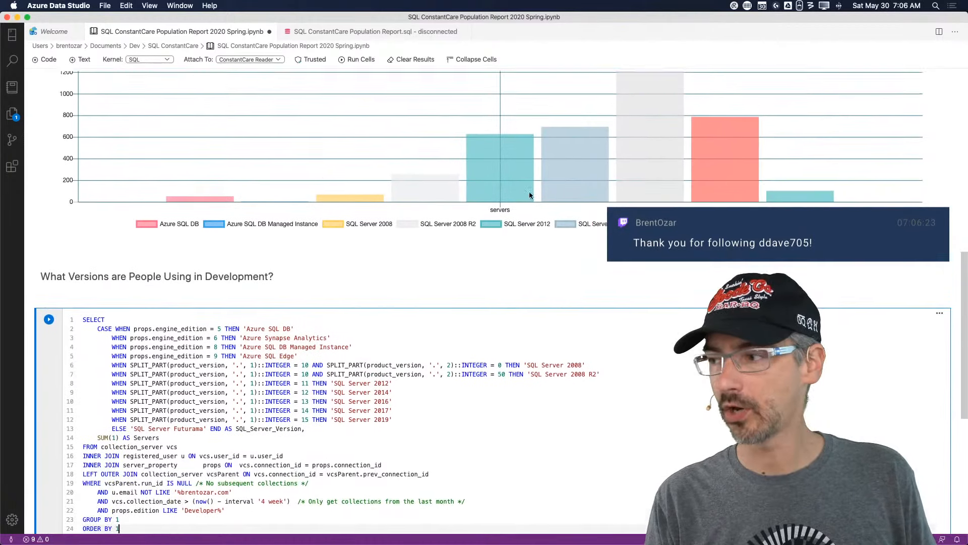
scroll(529, 192, "down", 6)
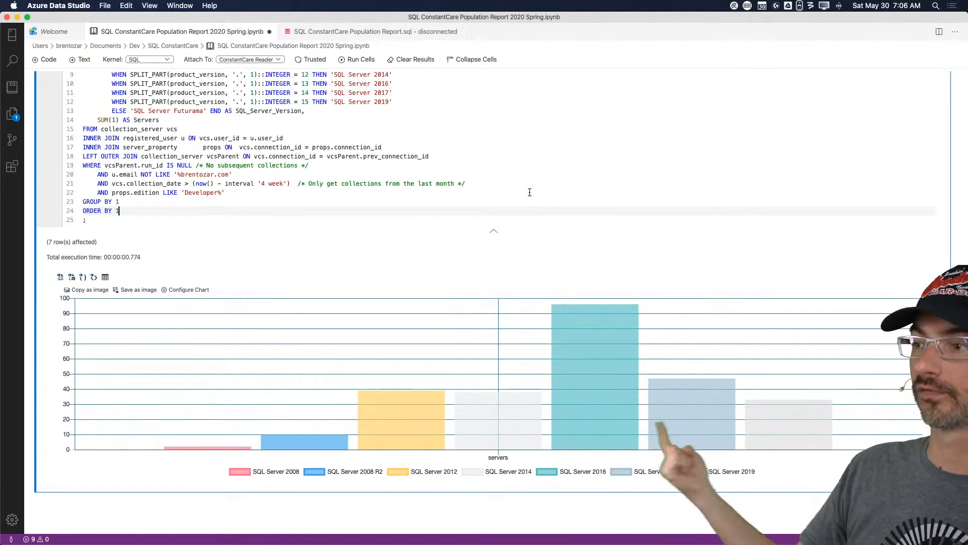
scroll(530, 195, "up", 10)
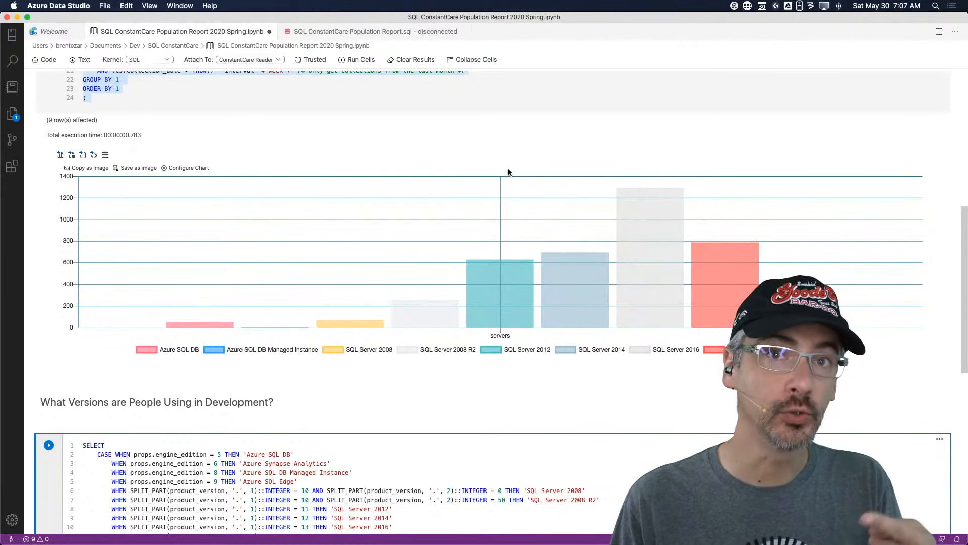
scroll(507, 171, "down", 5)
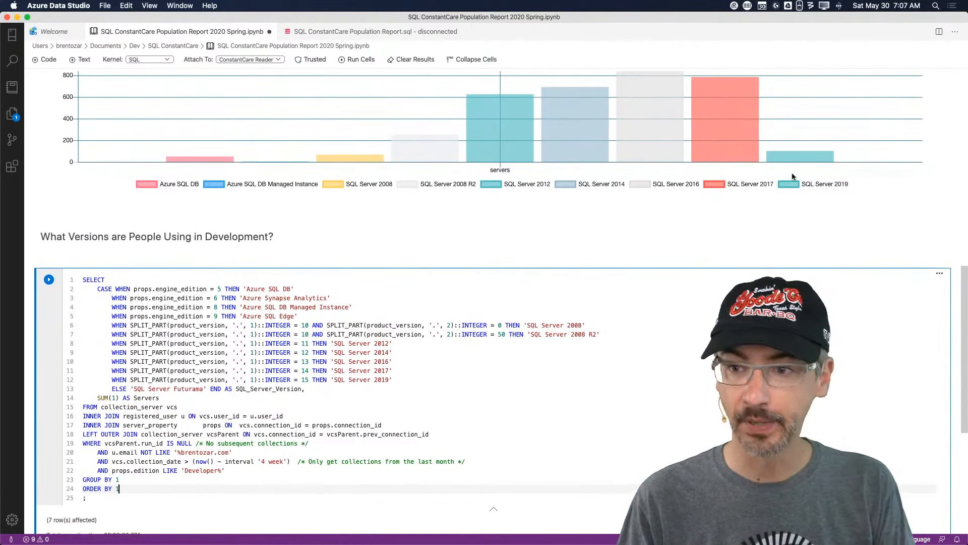
mouse_move(790, 156)
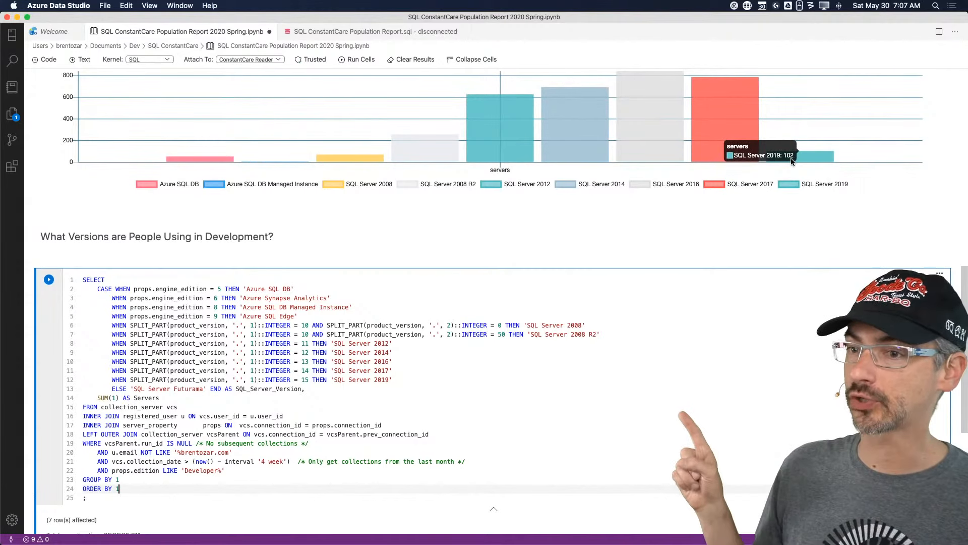
scroll(625, 257, "down", 6)
scroll(626, 254, "down", 3)
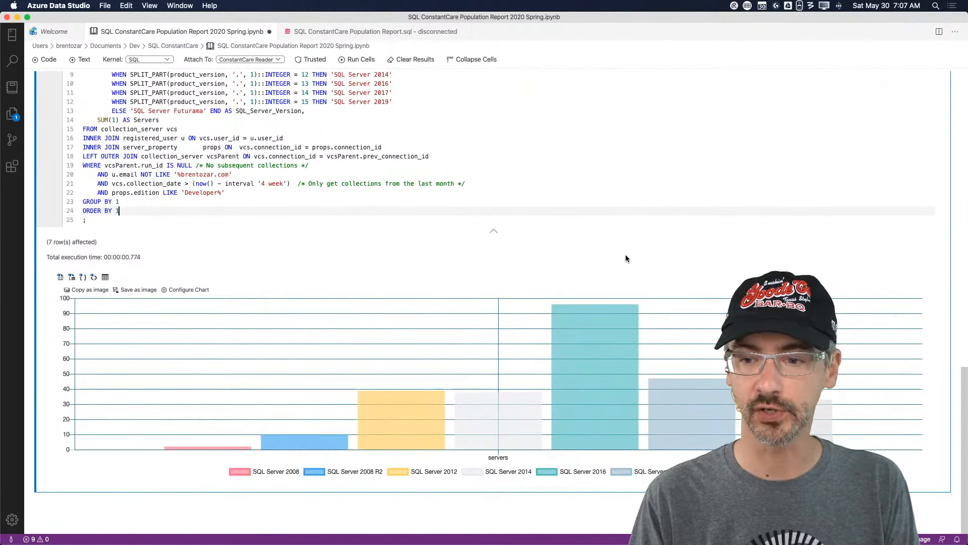
mouse_move(797, 415)
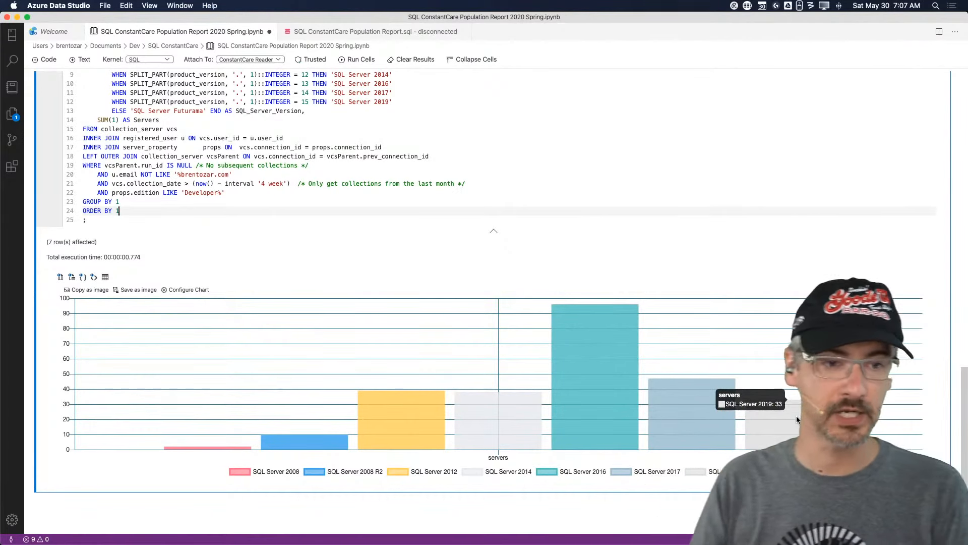
Copy the props.edition LIKE 'Developer%' condition from the development query into the WHERE clause of the most popular versions query and fix its indentation
left_click_drag(242, 193, 84, 193)
key("super+c")
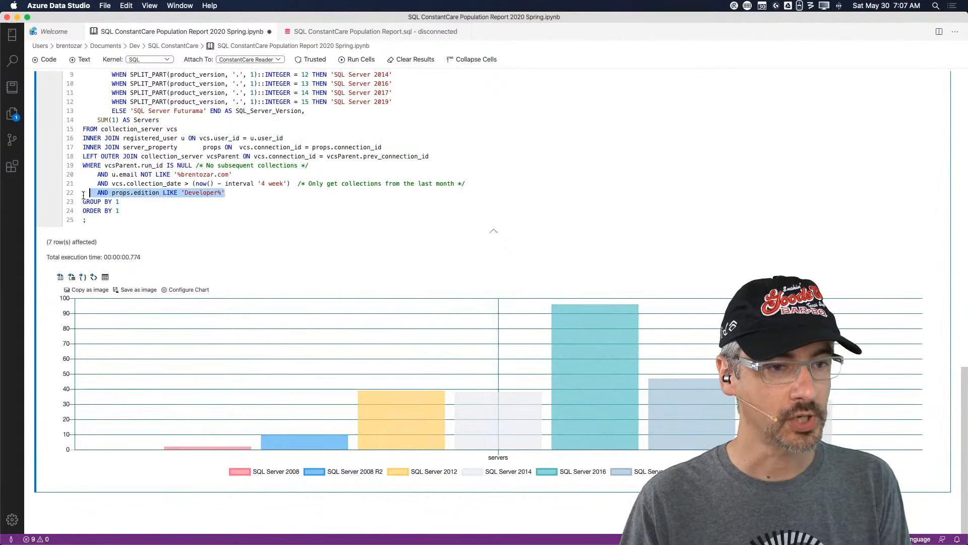
scroll(237, 149, "up", 10)
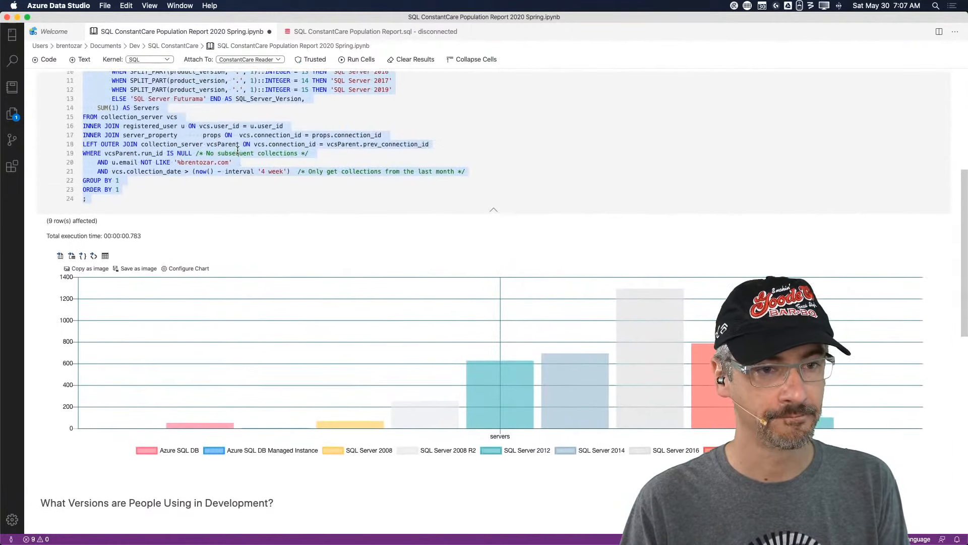
left_click(484, 171)
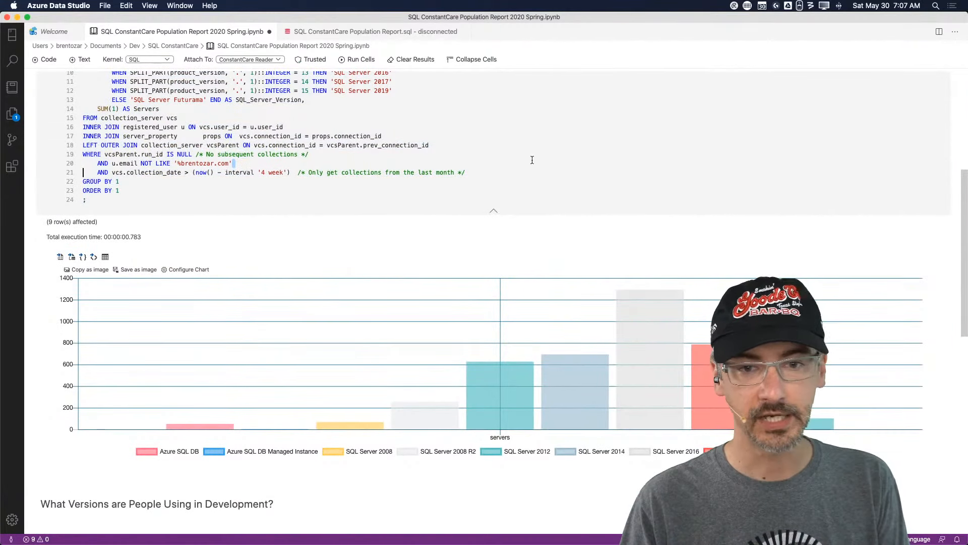
key("Return")
key("super+v")
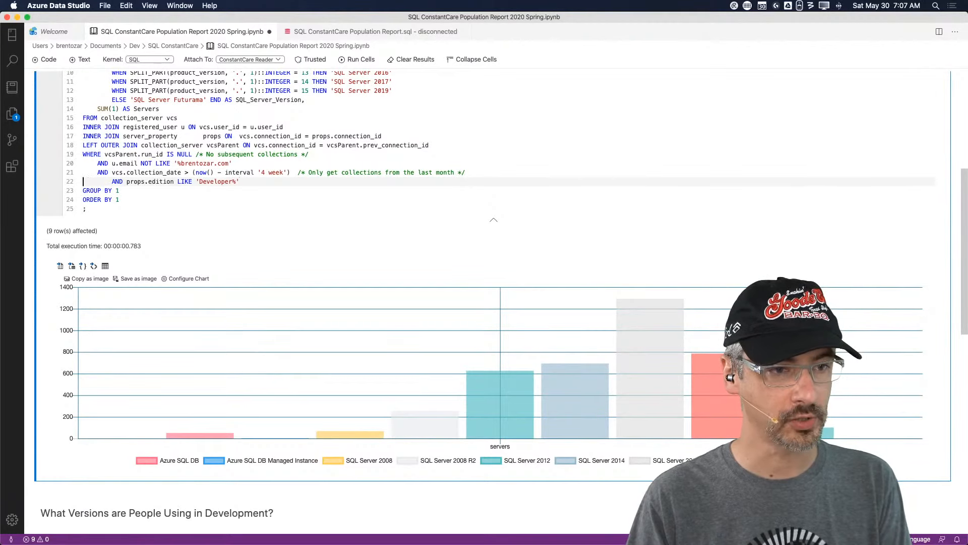
key("shift+Right")
key("shift+Right")
key("shift+Right")
key("shift+Right")
key("BackSpace")
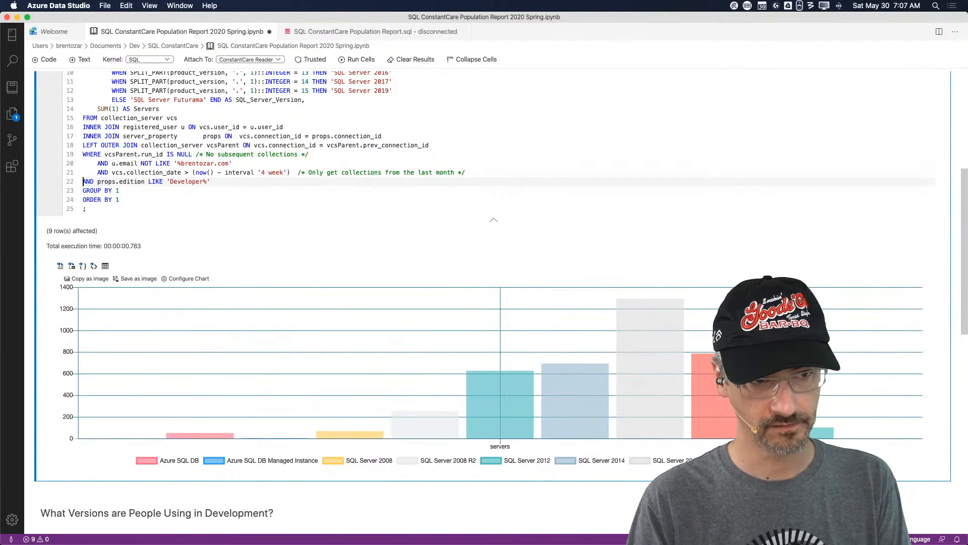
Run the most popular versions query with the LIKE 'Developer%' filter and display its results as a chart
scroll(49, 126, "up", 5)
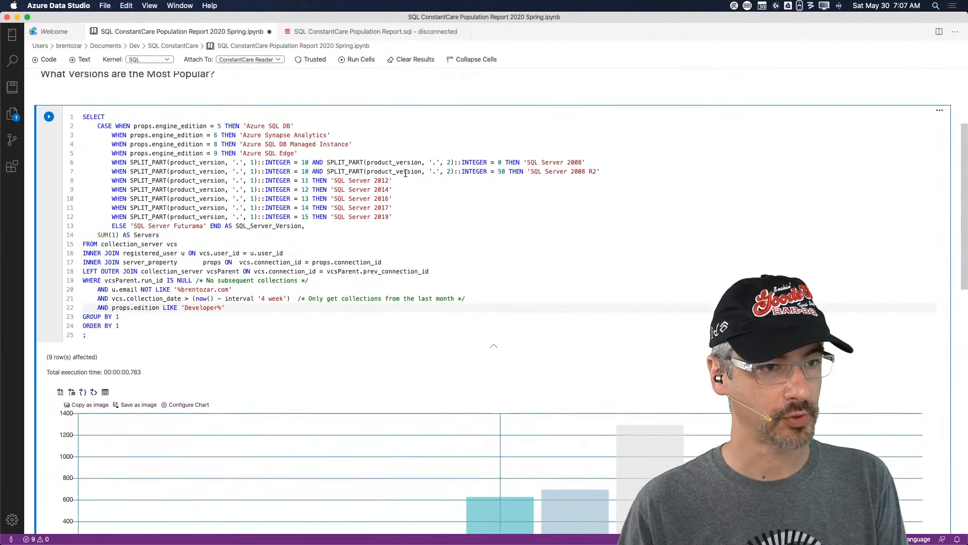
left_click(48, 116)
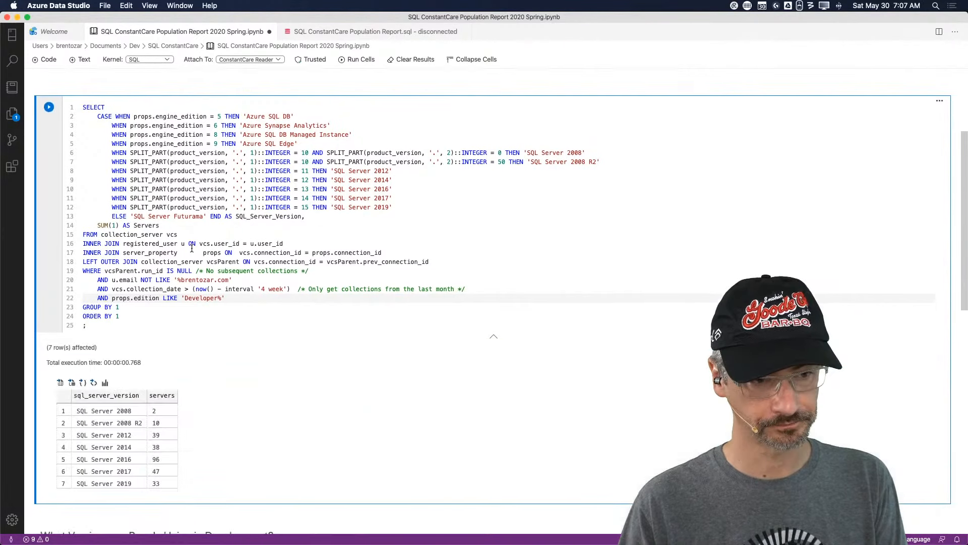
scroll(192, 248, "down", 4)
left_click(105, 211)
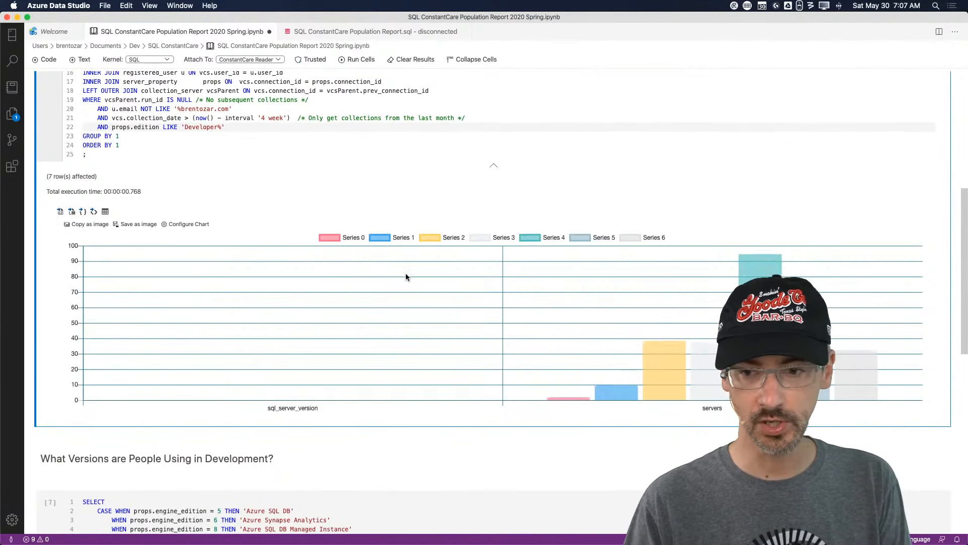
scroll(406, 275, "down", 2)
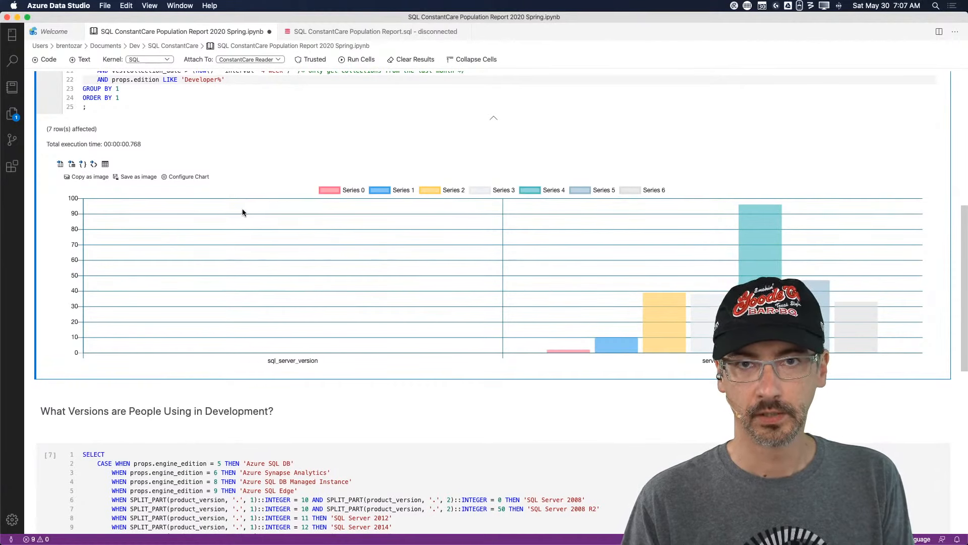
Set the most popular versions chart to use the first column as row label with a bottom legend, and inspect its bars
left_click(196, 177)
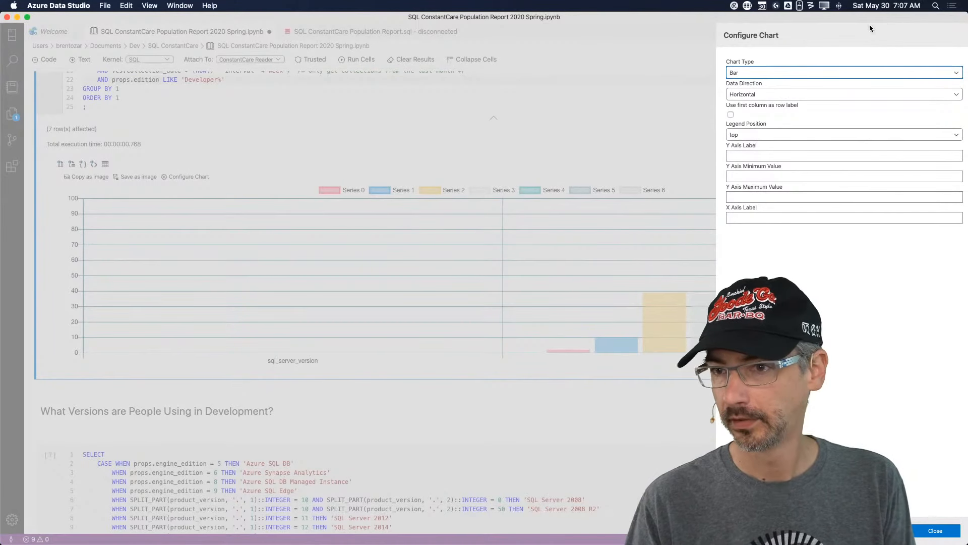
left_click(731, 114)
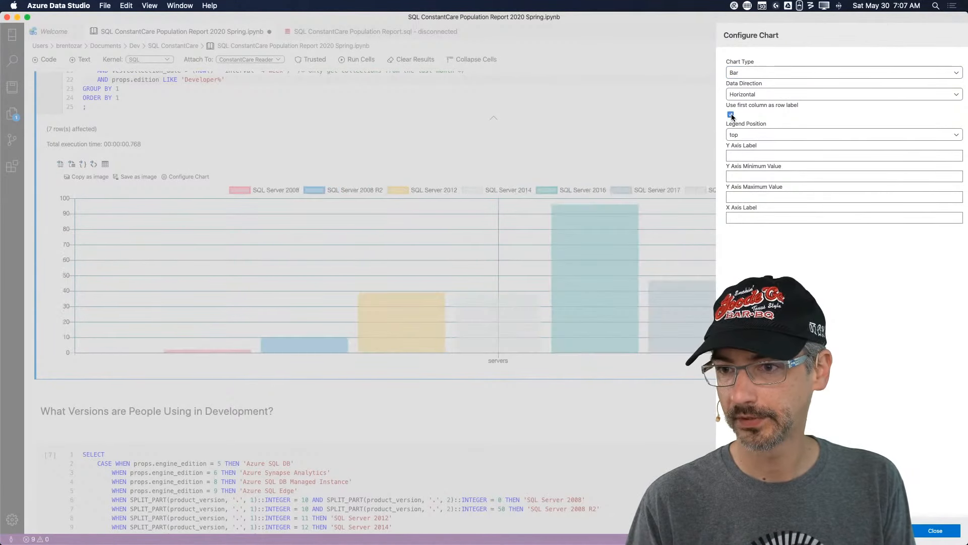
left_click(780, 136)
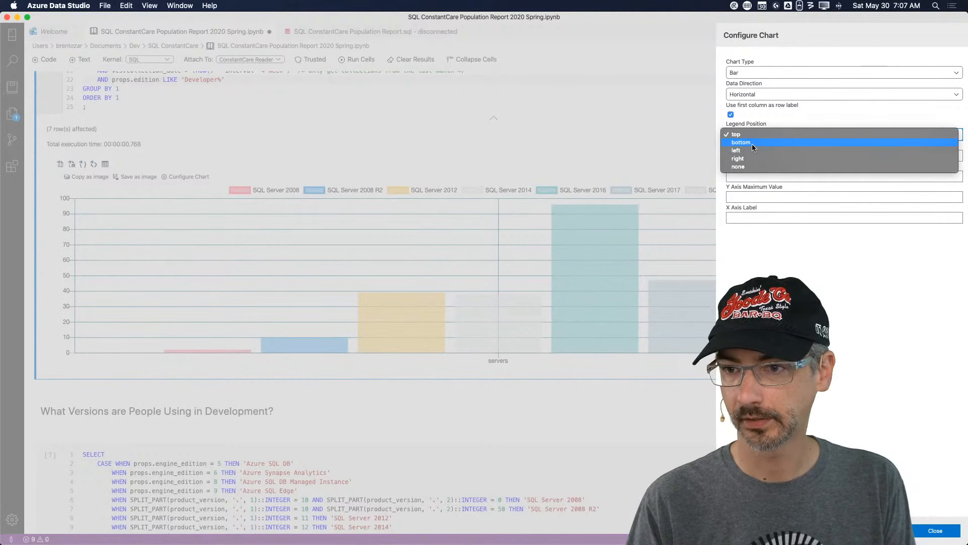
left_click(752, 144)
left_click(941, 532)
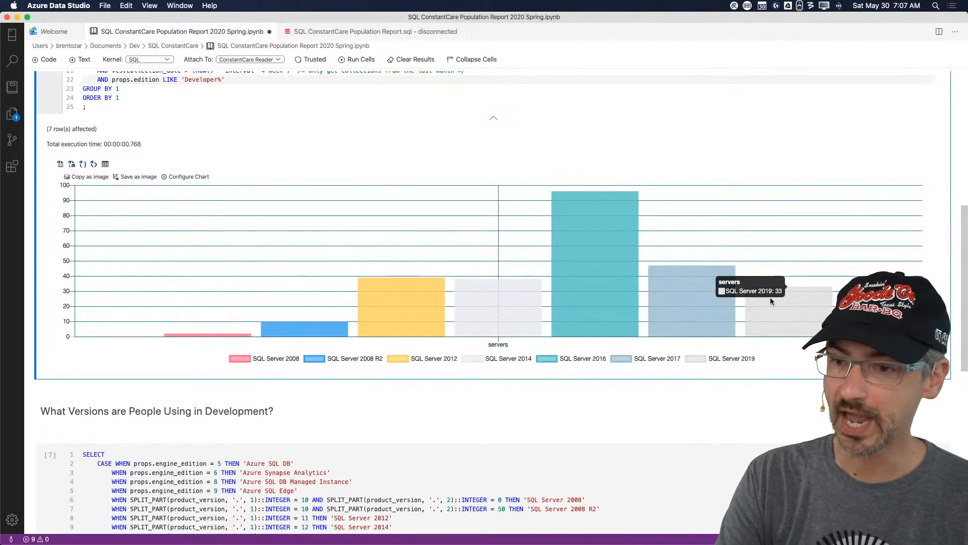
mouse_move(680, 296)
mouse_move(593, 284)
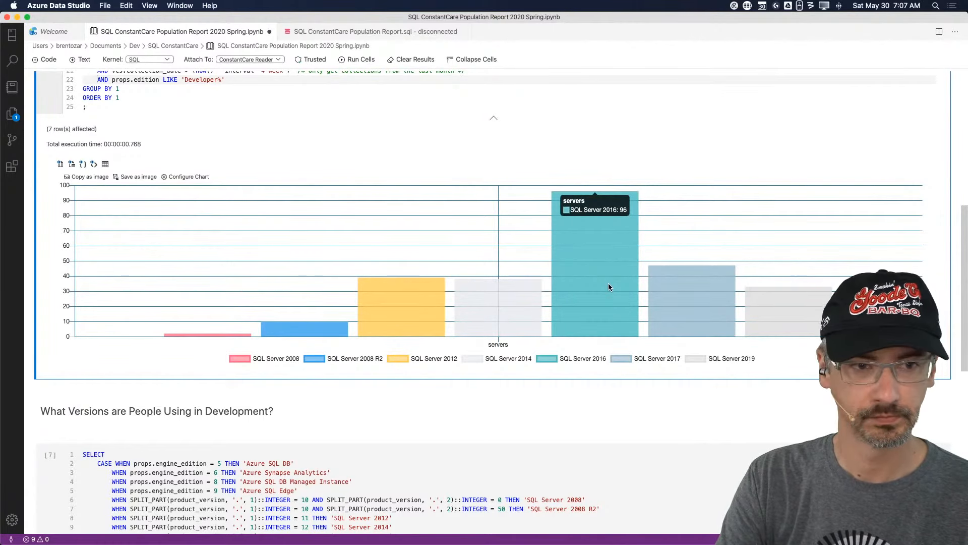
Change the edition condition in the most popular versions query to NOT LIKE 'Developer%' and run the query
scroll(474, 191, "up", 5)
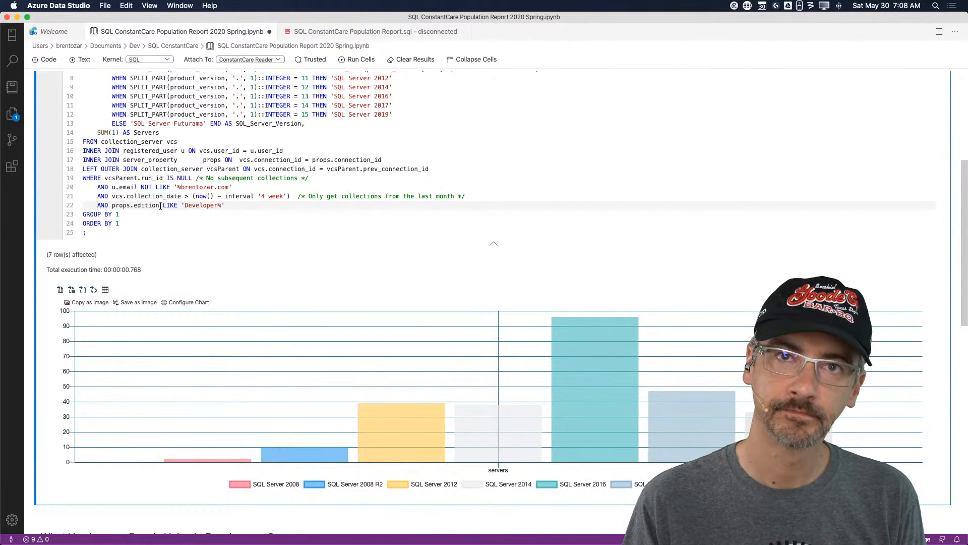
left_click(160, 206)
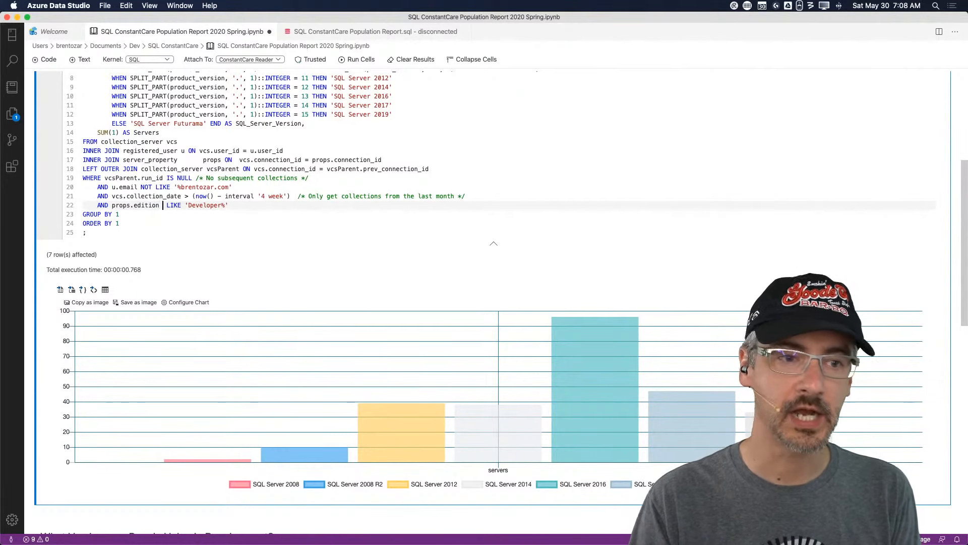
type("NOT")
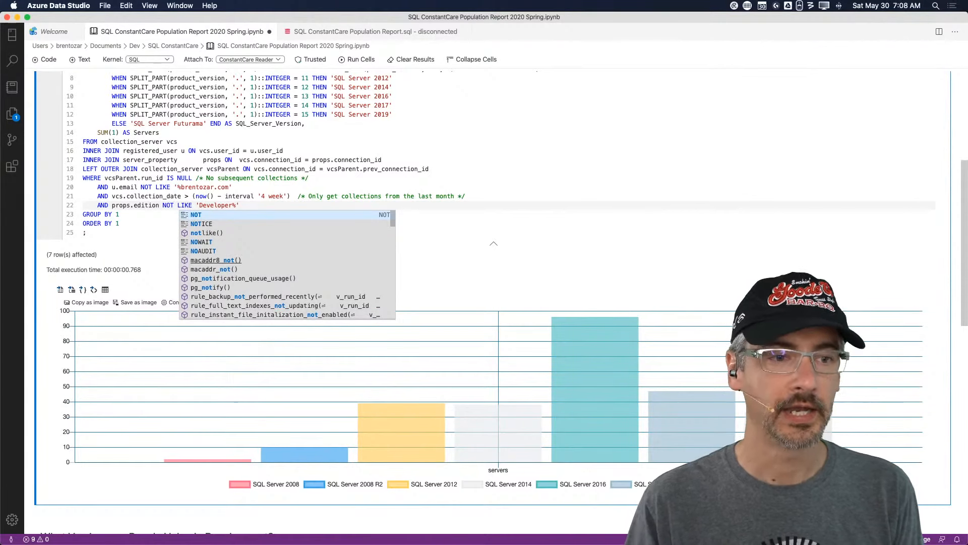
left_click(195, 132)
scroll(195, 130, "up", 4)
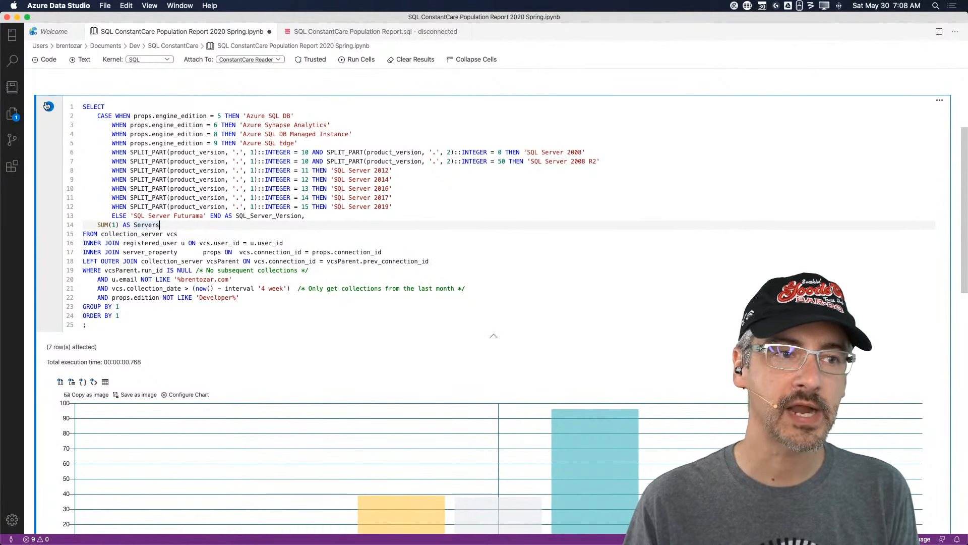
left_click(48, 107)
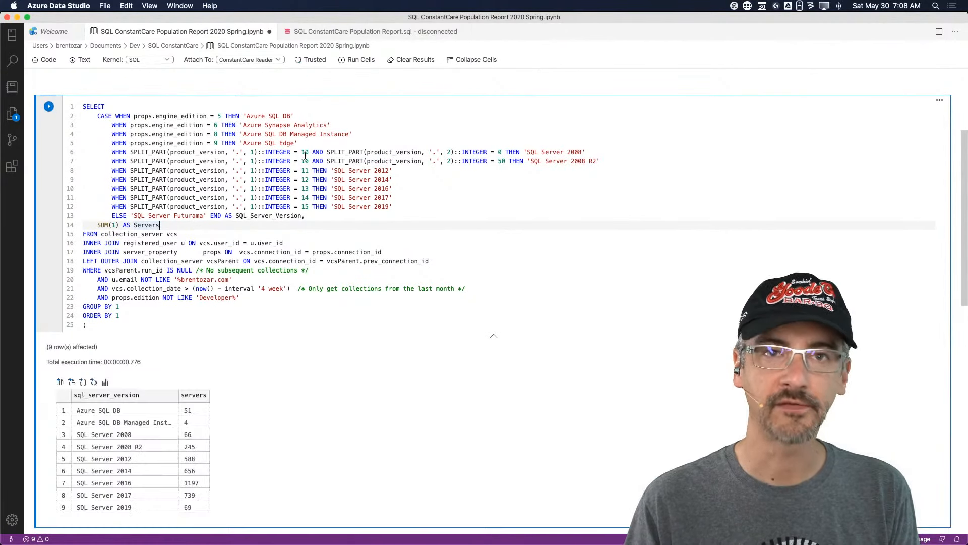
Display the most popular versions results as a chart, using the first column as row label and a bottom legend
scroll(305, 156, "down", 5)
scroll(305, 156, "down", 2)
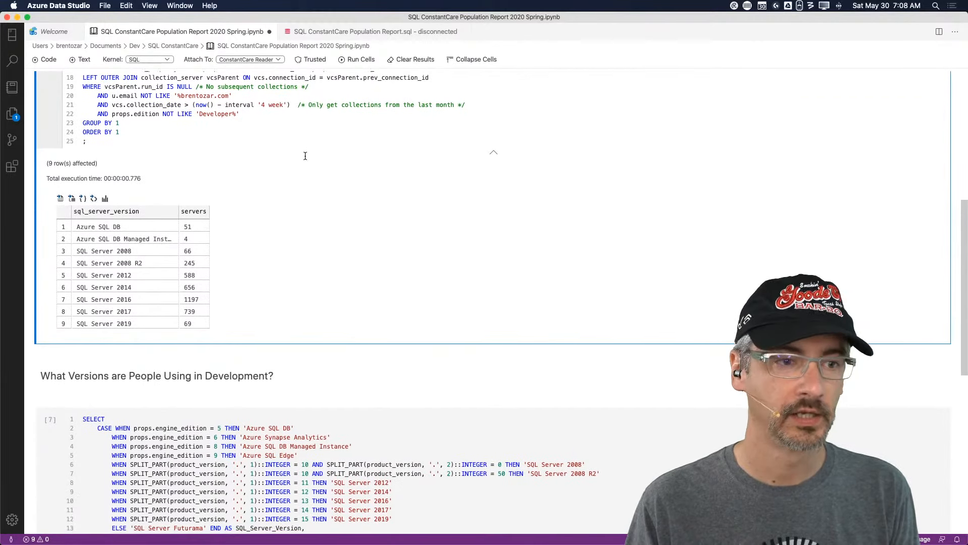
left_click(106, 197)
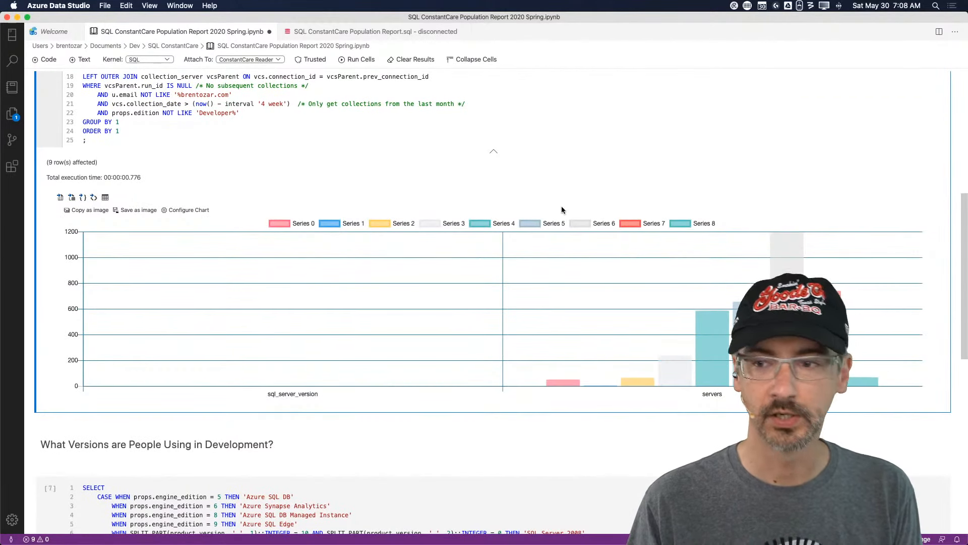
left_click(187, 210)
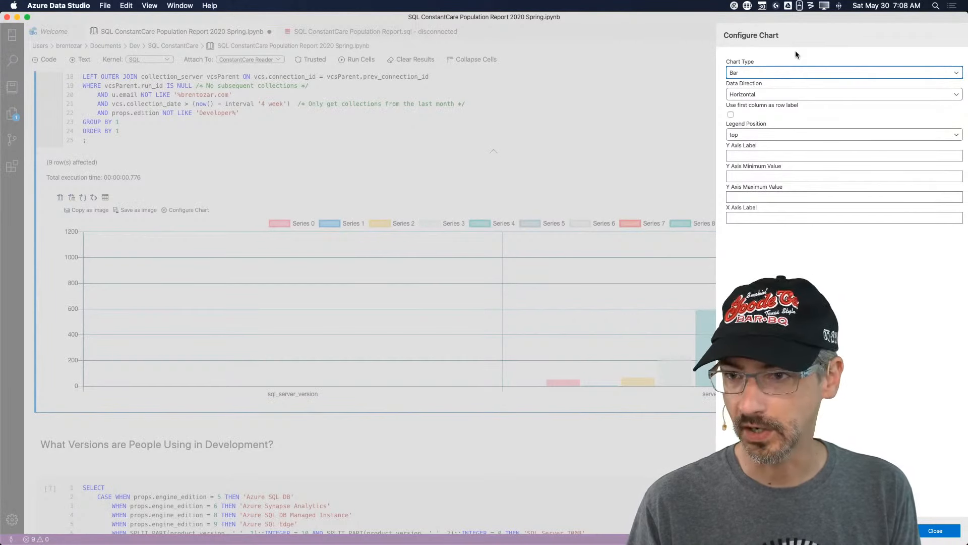
left_click(731, 115)
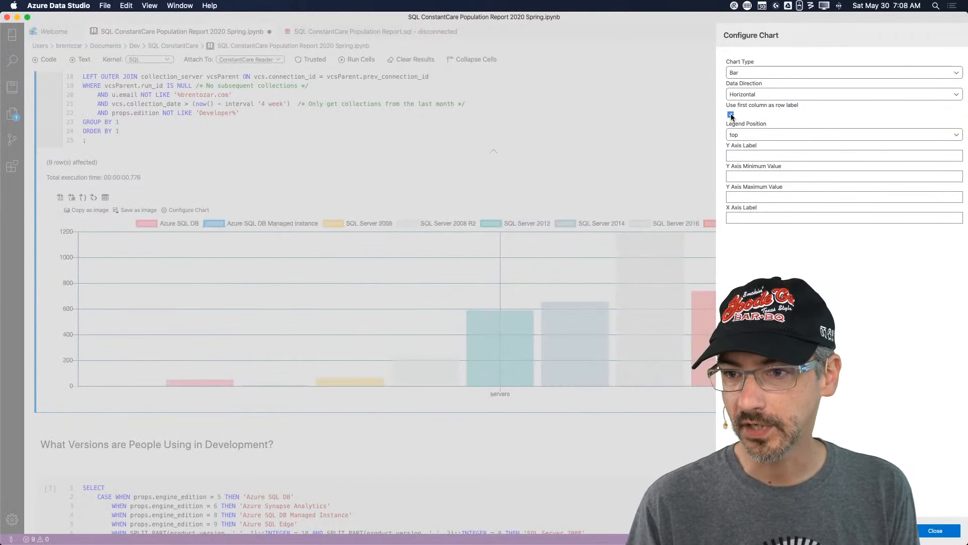
left_click(775, 134)
left_click(748, 143)
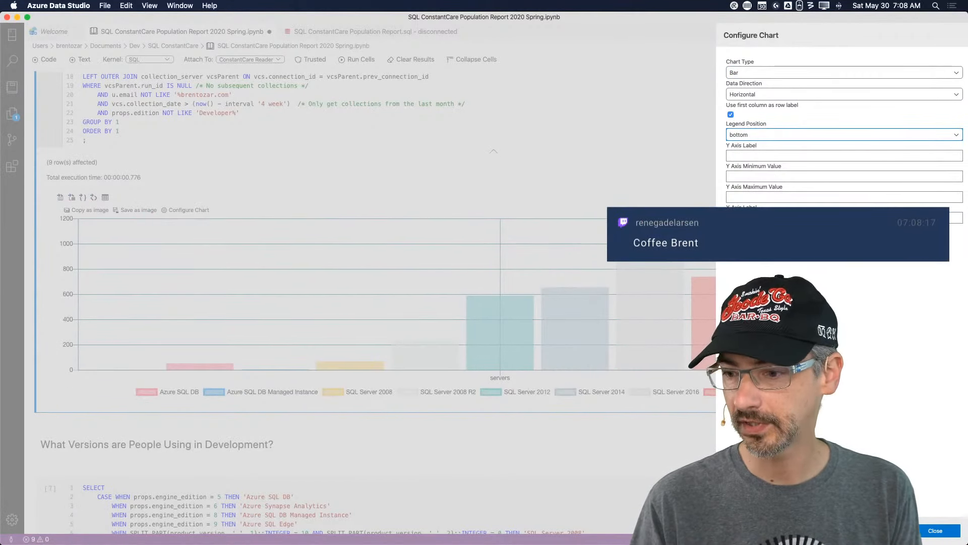
left_click(937, 530)
scroll(566, 375, "down", 8)
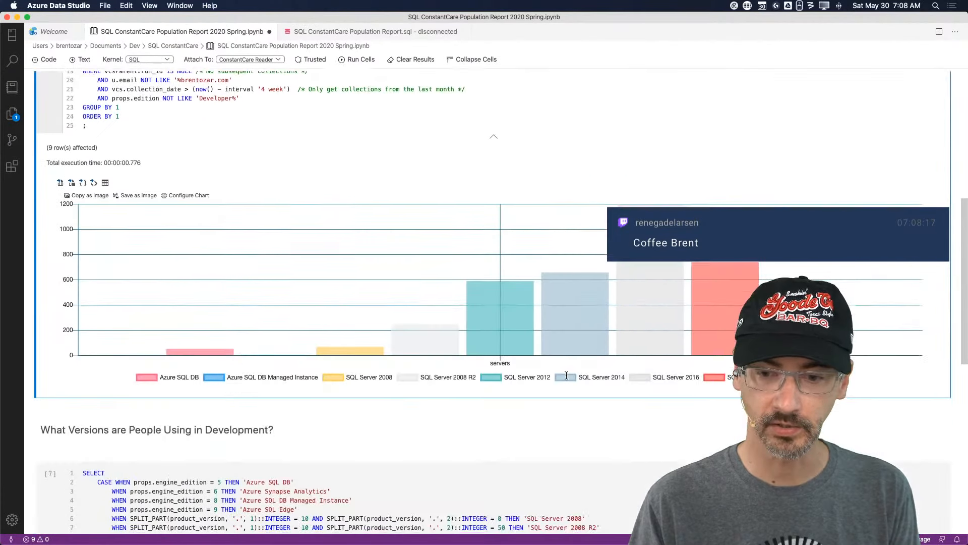
Examine the server counts of the individual version bars in the most popular versions chart
scroll(566, 376, "up", 2)
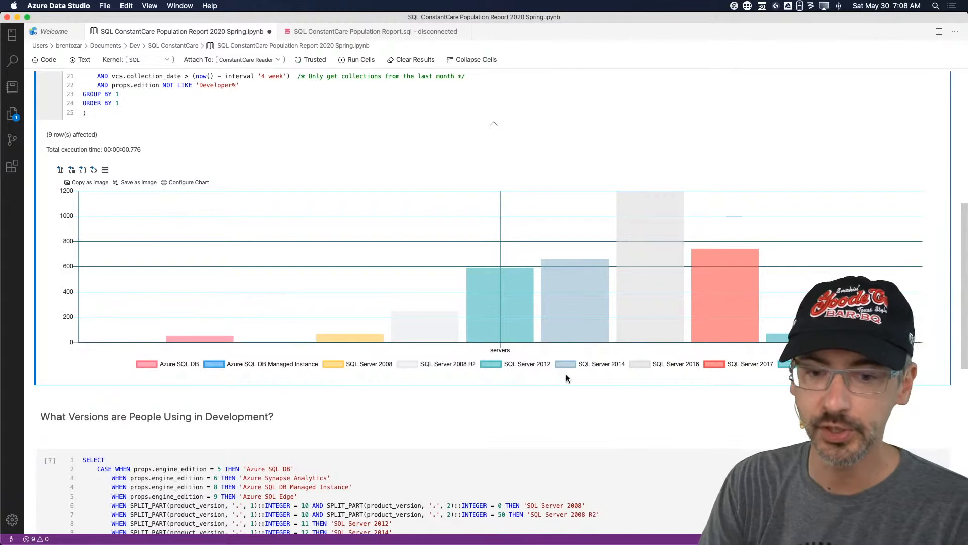
mouse_move(429, 331)
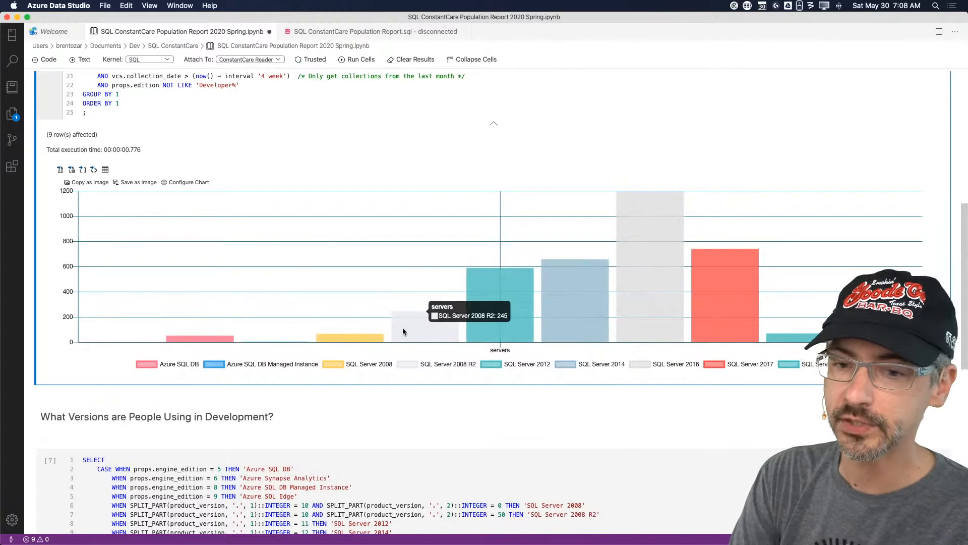
mouse_move(358, 339)
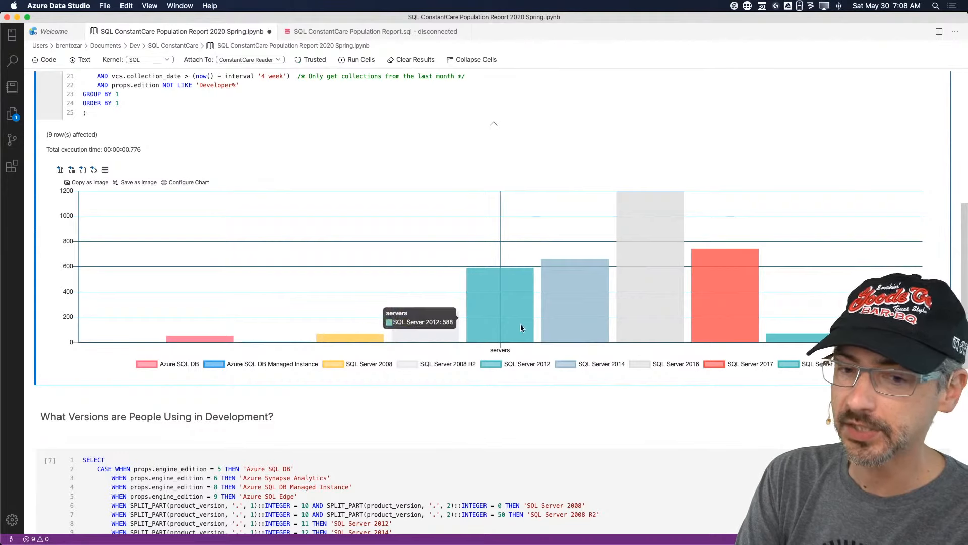
mouse_move(801, 340)
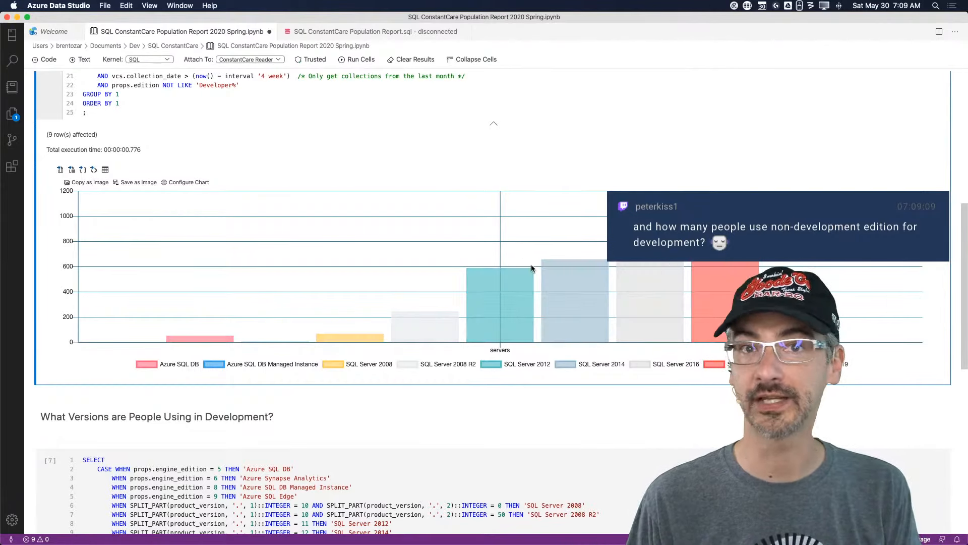
Try removing the props.edition NOT LIKE 'Developer%' condition from the most popular versions query and undo the deletion
scroll(248, 105, "up", 3)
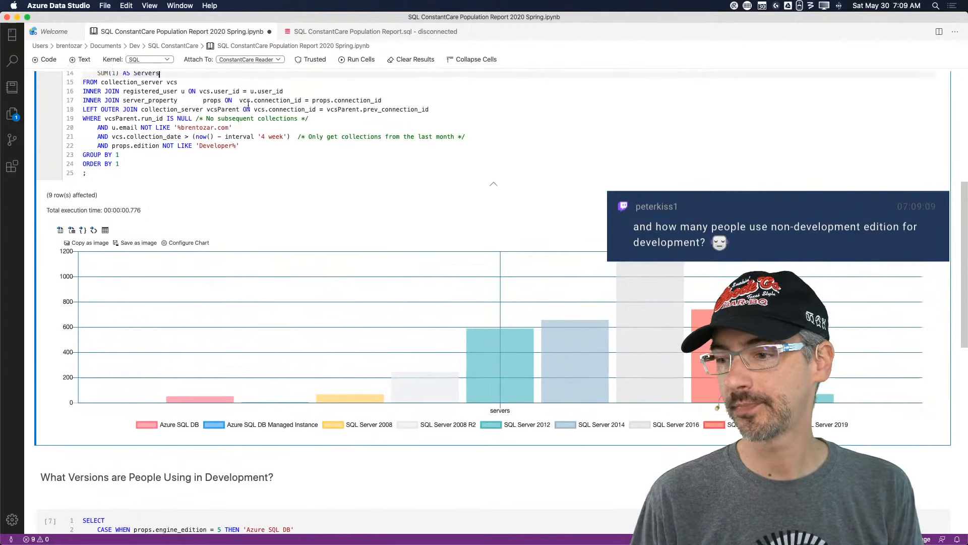
left_click_drag(245, 169, 141, 170)
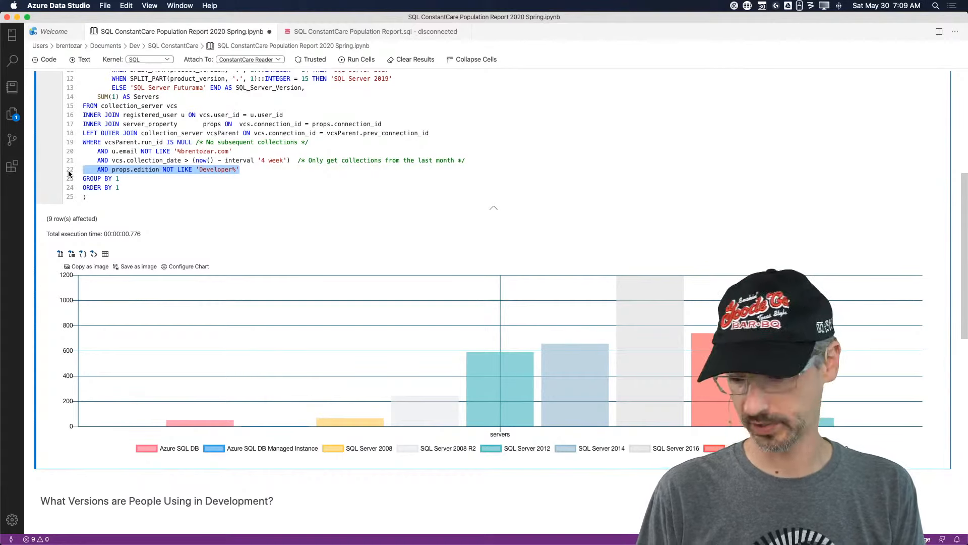
key("BackSpace")
key("BackSpace")
scroll(291, 142, "up", 3)
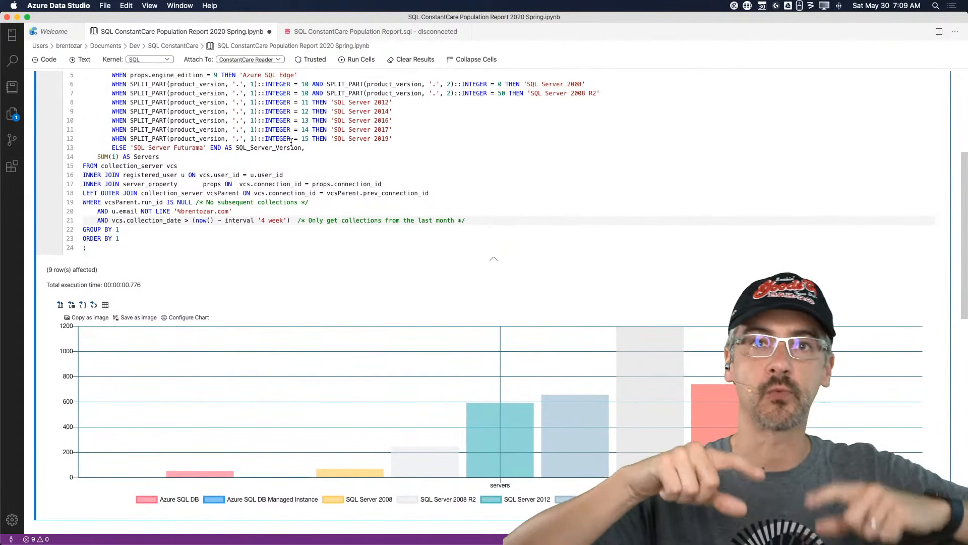
key("super+z")
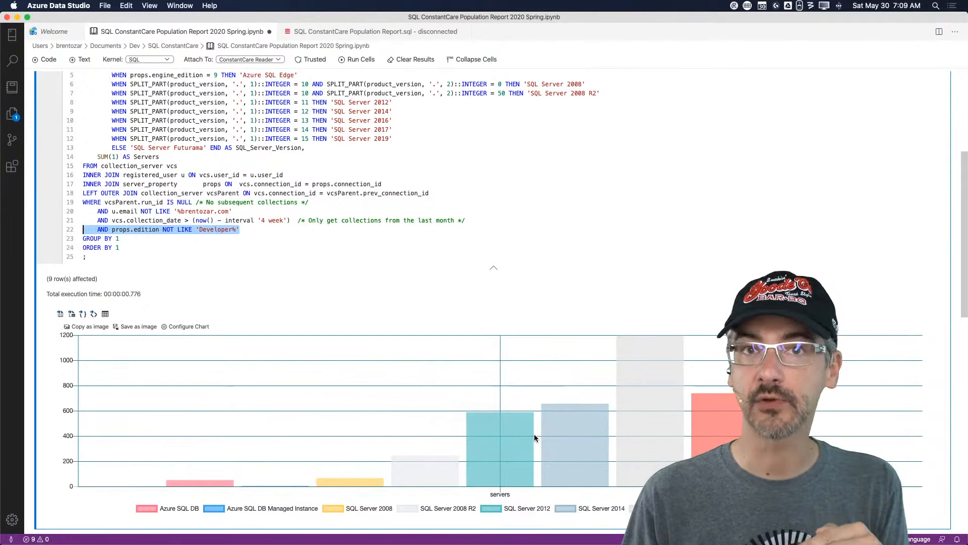
Delete the props.edition NOT LIKE 'Developer%' condition from the most popular versions query and run the query
mouse_move(533, 434)
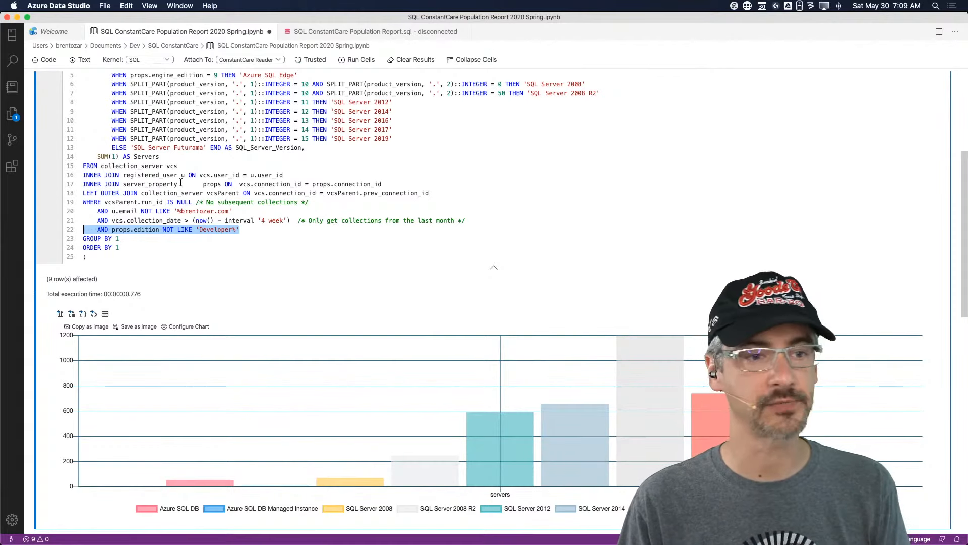
left_click(226, 230)
left_click_drag(249, 232, 58, 231)
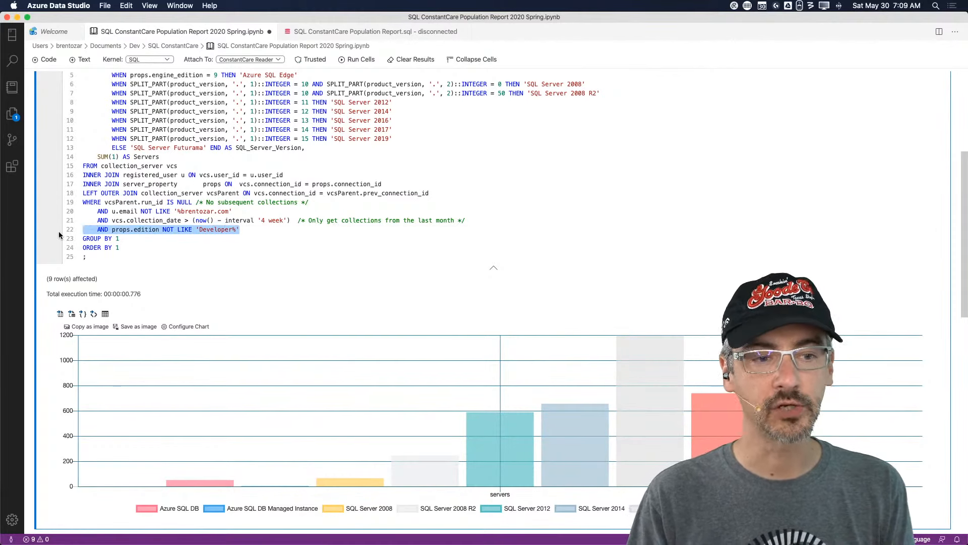
key("BackSpace")
key("BackSpace")
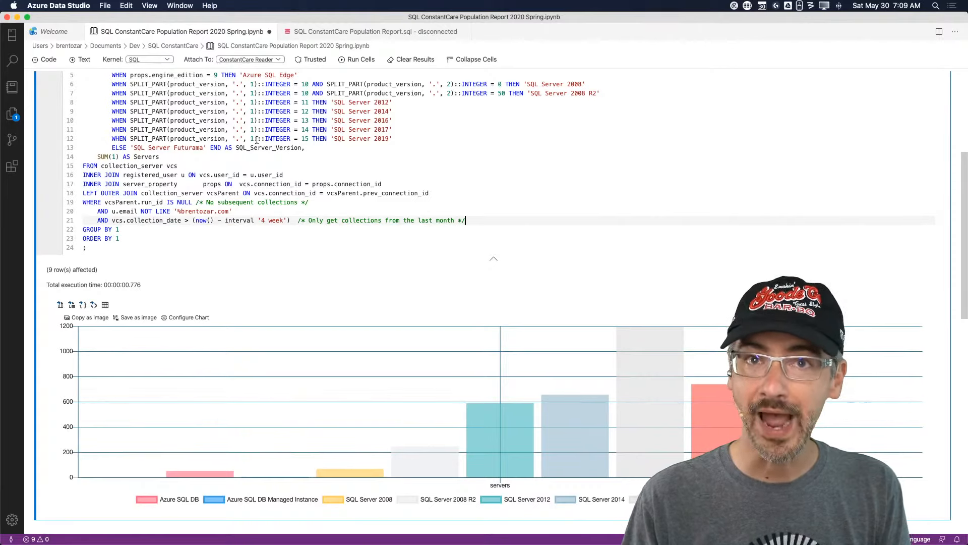
scroll(258, 139, "up", 3)
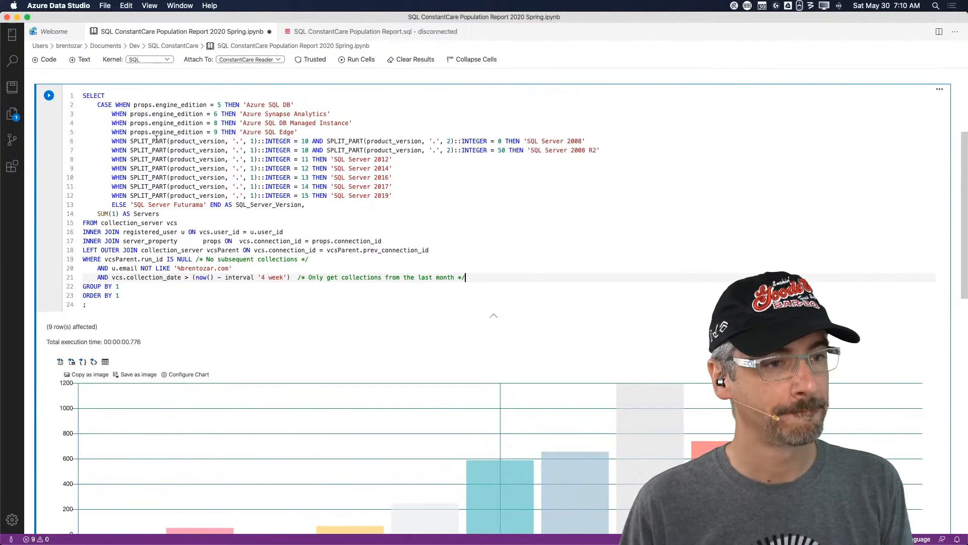
left_click(48, 96)
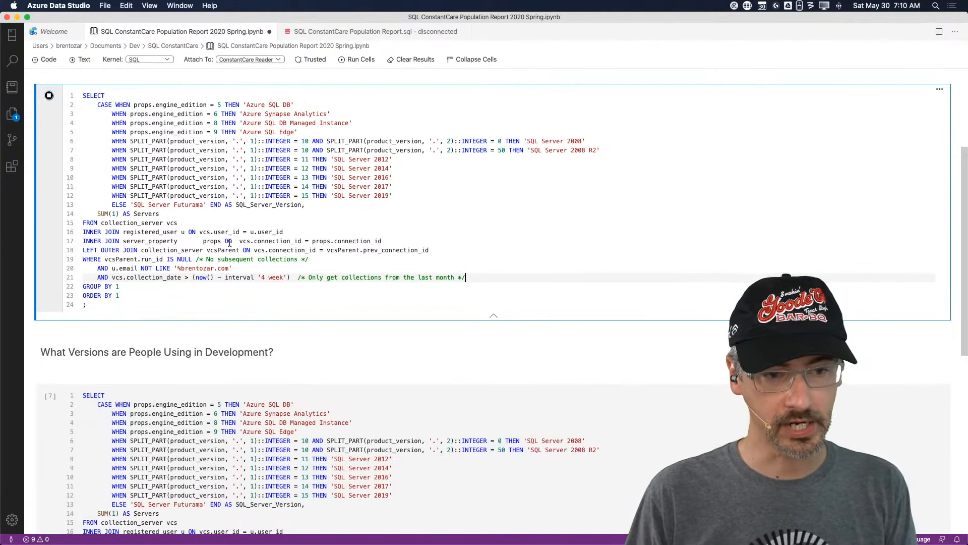
Chart the results for all editions with the first column as row label and the legend at the bottom
left_click(104, 362)
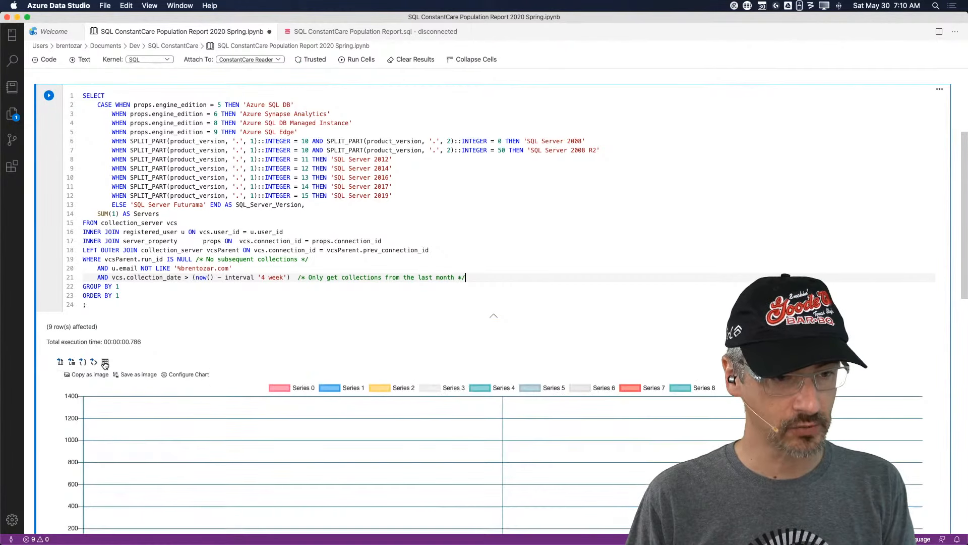
scroll(312, 276, "down", 5)
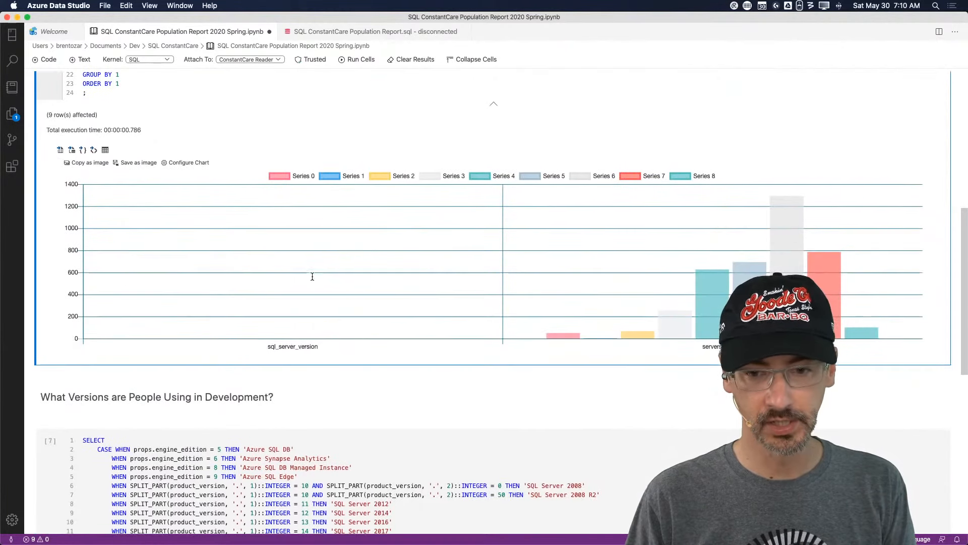
left_click(190, 163)
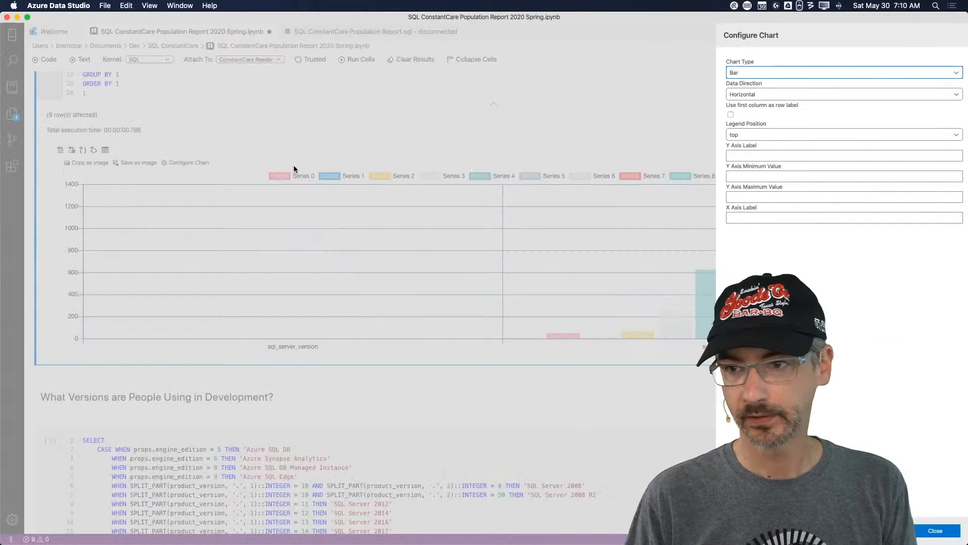
left_click(731, 115)
left_click(767, 134)
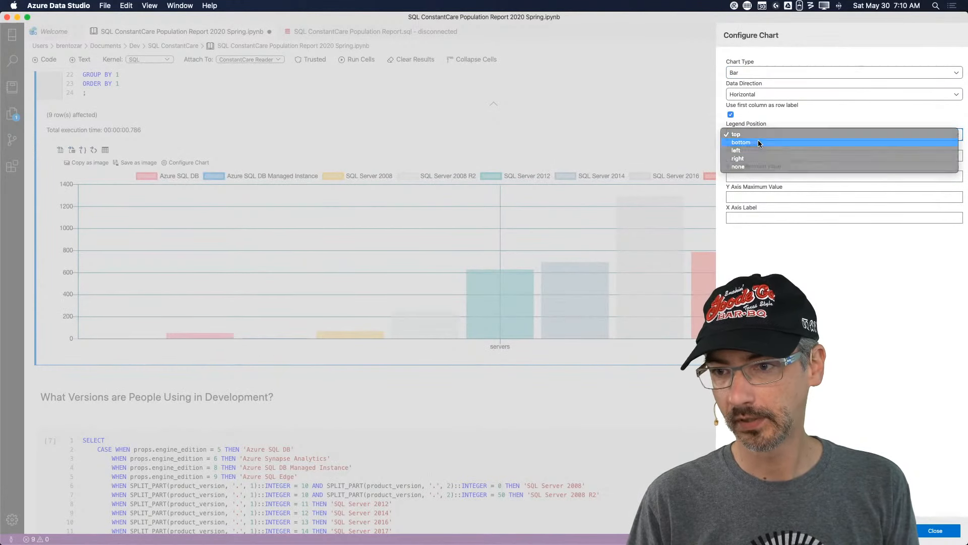
left_click(758, 142)
left_click(940, 531)
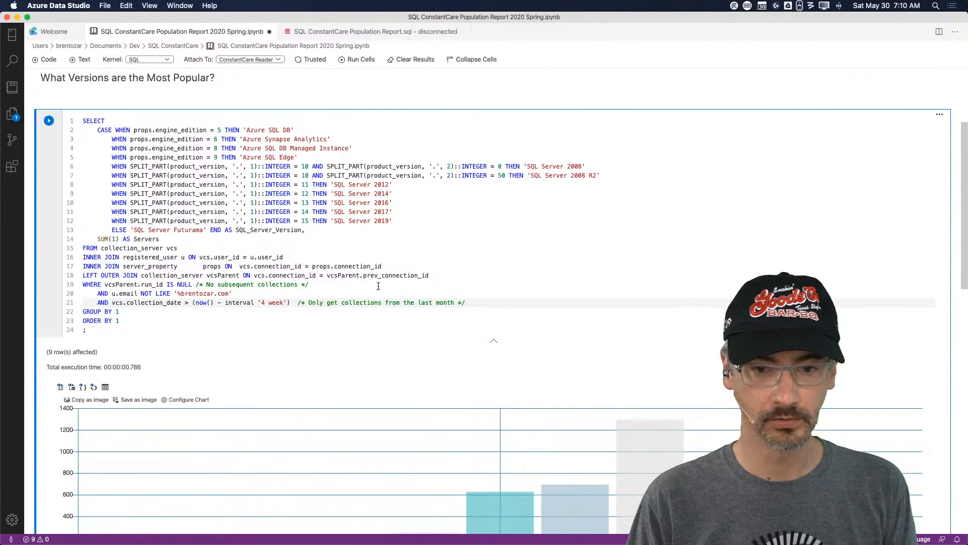
Review the most popular versions chart and the development versions chart, and save the notebook
scroll(378, 285, "down", 4)
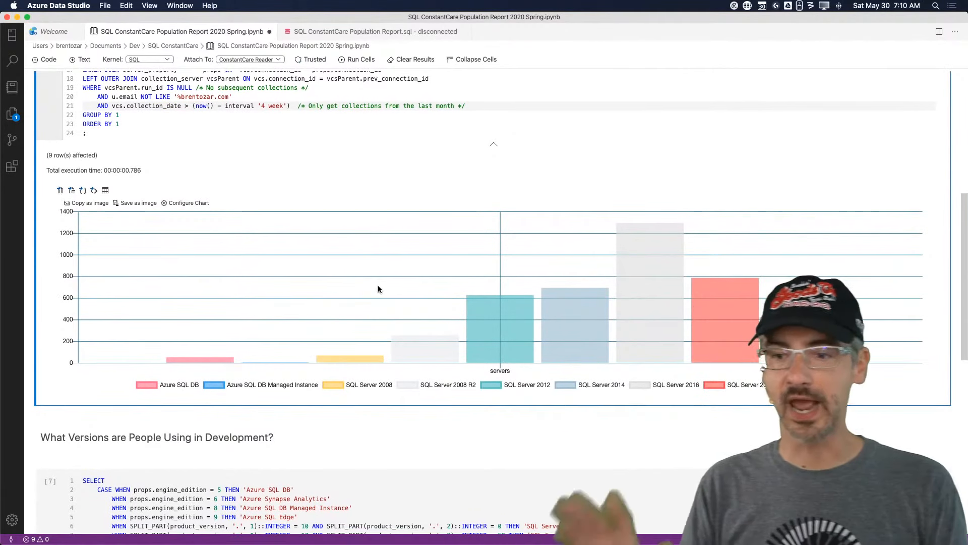
scroll(378, 289, "down", 3)
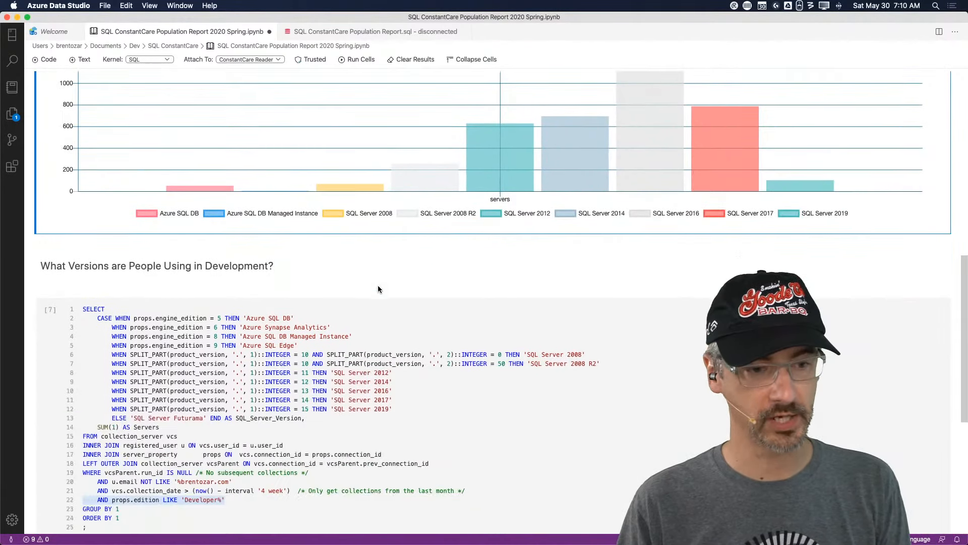
scroll(378, 289, "down", 6)
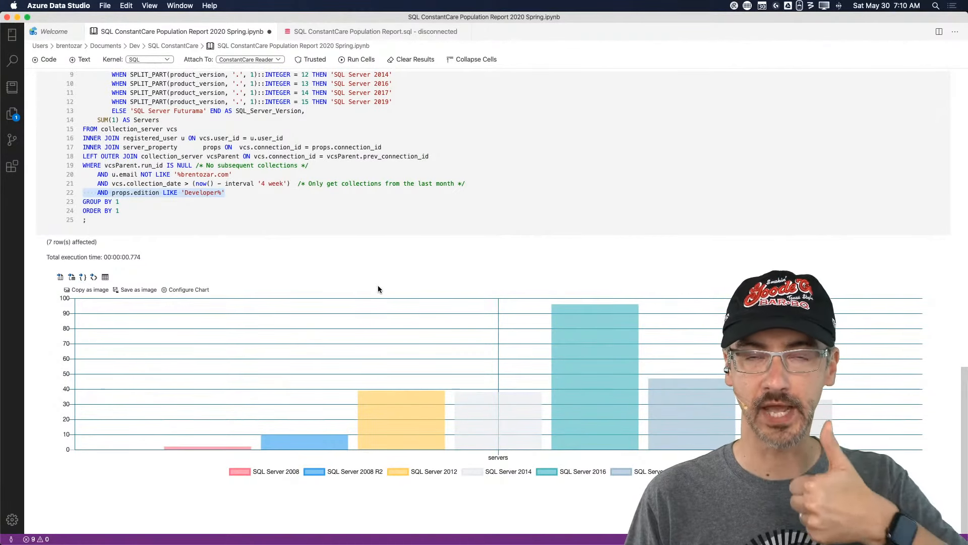
mouse_move(2, 4)
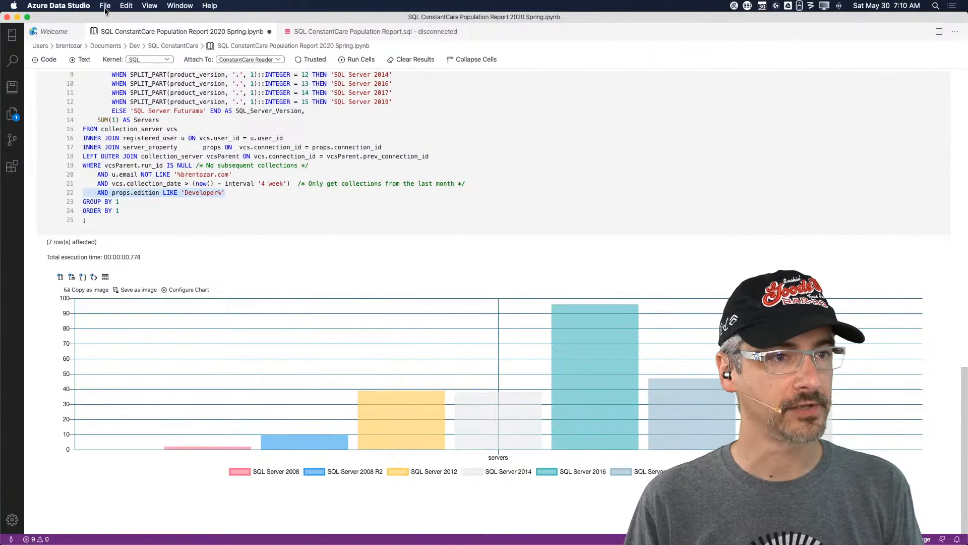
left_click(104, 6)
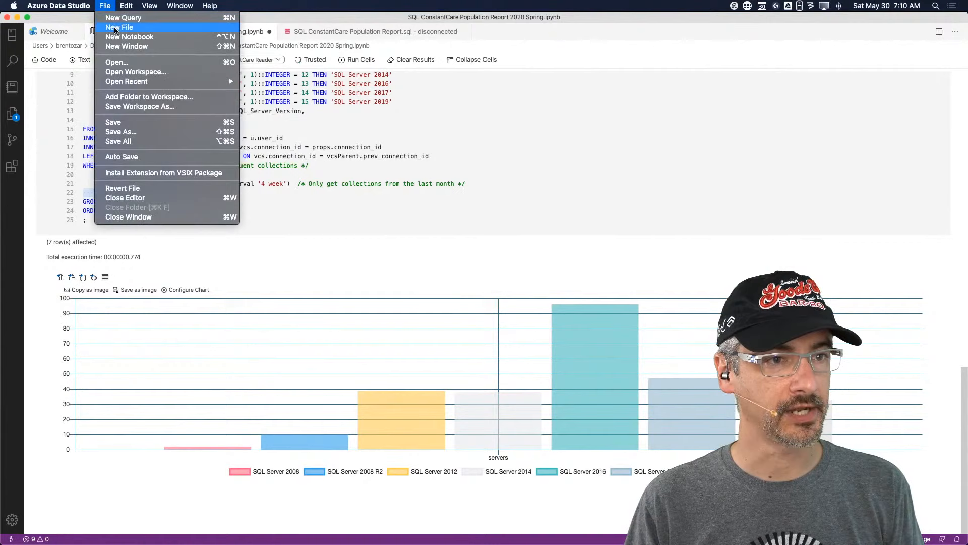
left_click(137, 124)
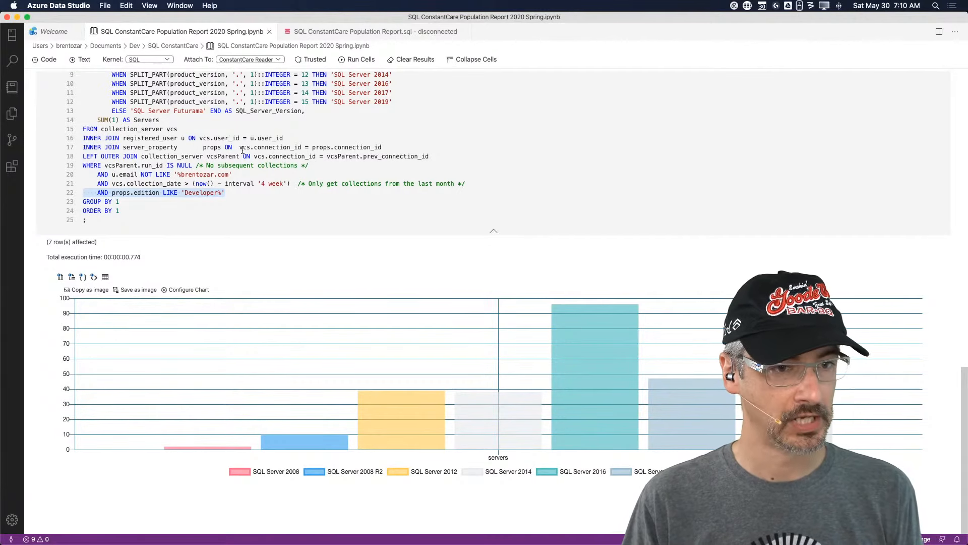
Switch to Chrome and read the "How much data do servers have?" section of the Winter 2020 report
key("super+Tab")
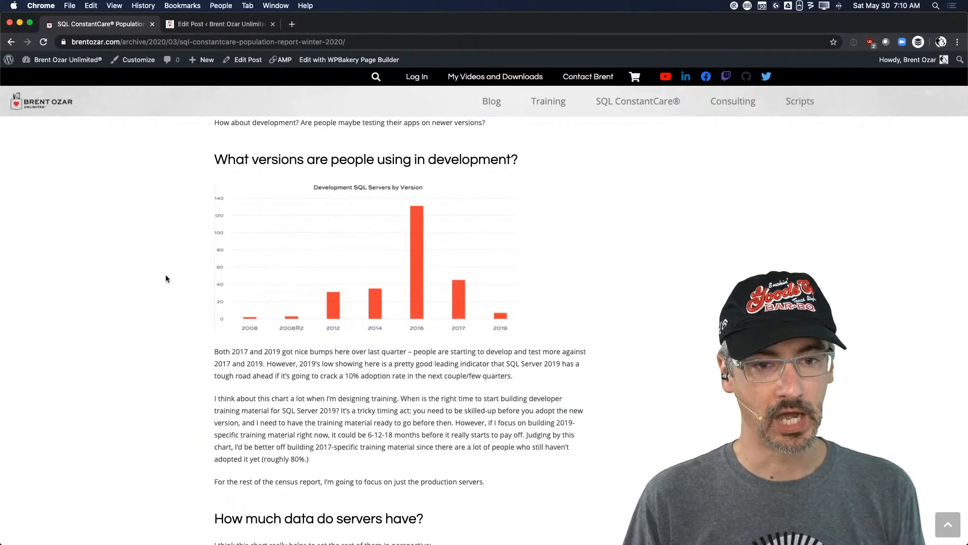
scroll(166, 277, "down", 7)
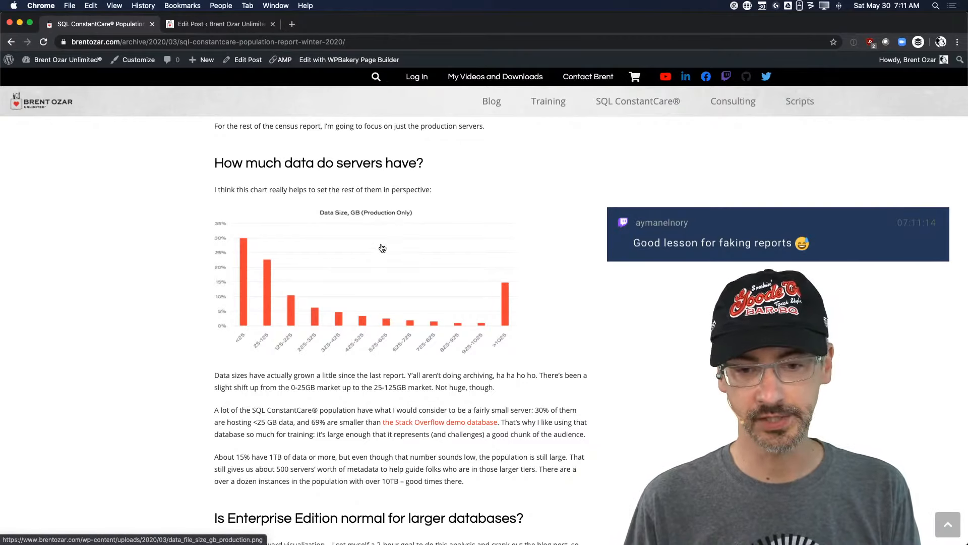
Switch to Azure Data Studio and select the complete data_file_size_gb subquery in SQL ConstantCare Population Report.sql
key("super+Tab")
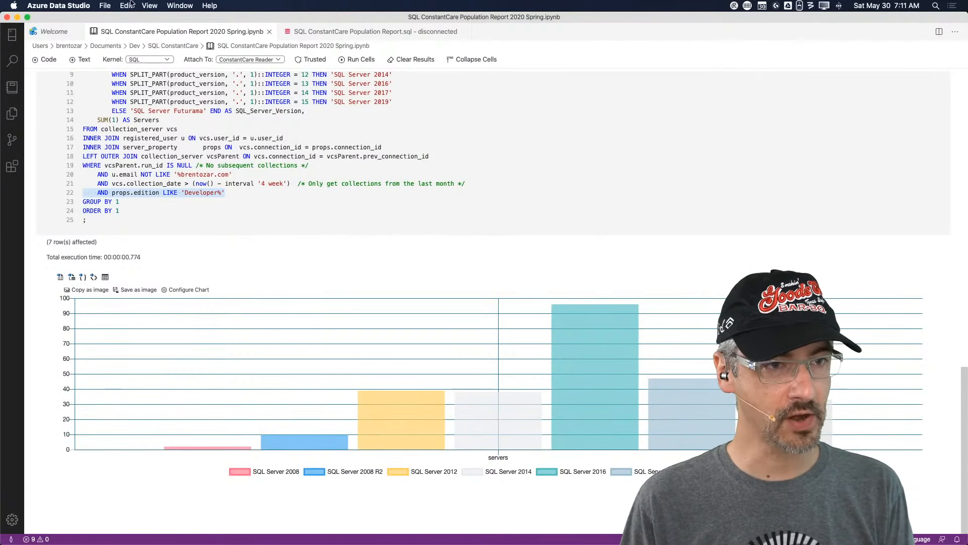
left_click(353, 31)
left_click(314, 215)
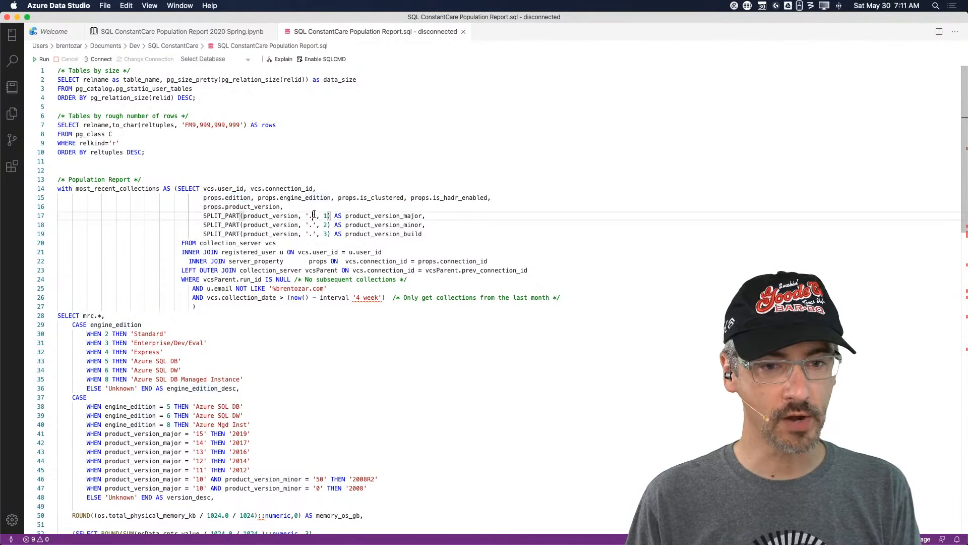
scroll(275, 303, "down", 5)
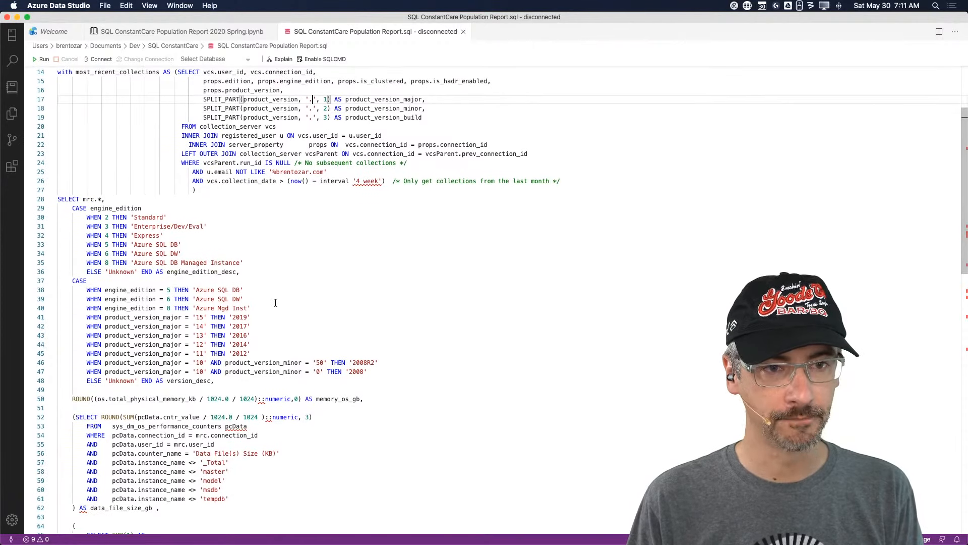
scroll(275, 303, "down", 10)
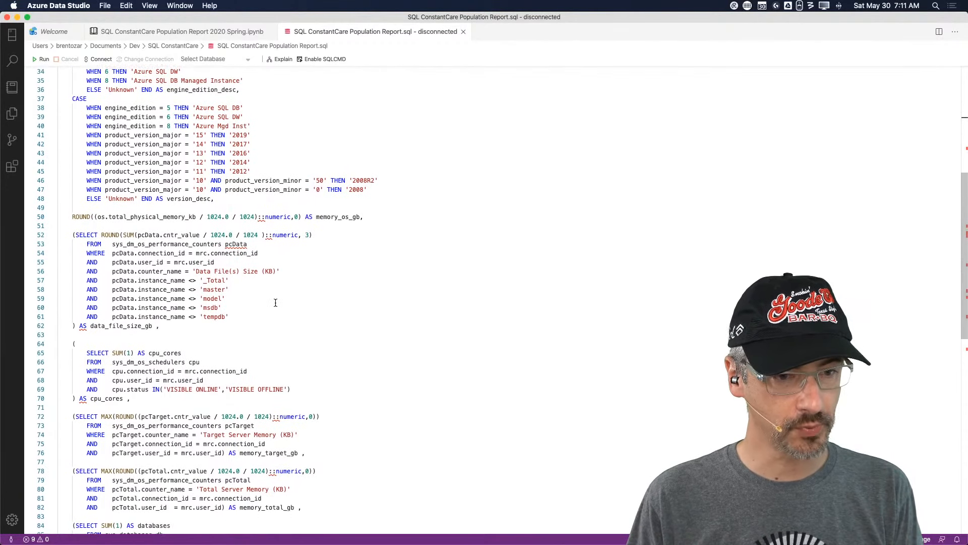
left_click_drag(73, 194, 252, 292)
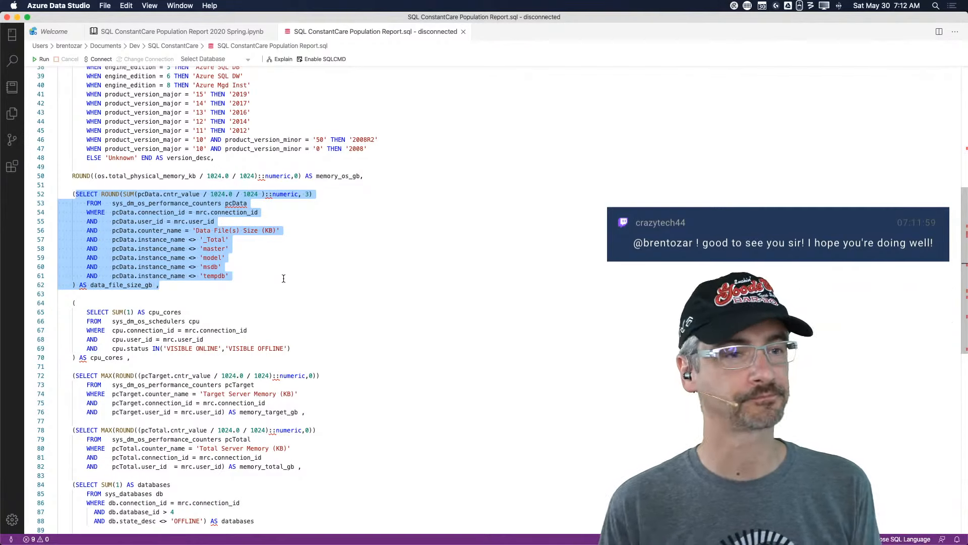
left_click_drag(165, 285, 60, 195)
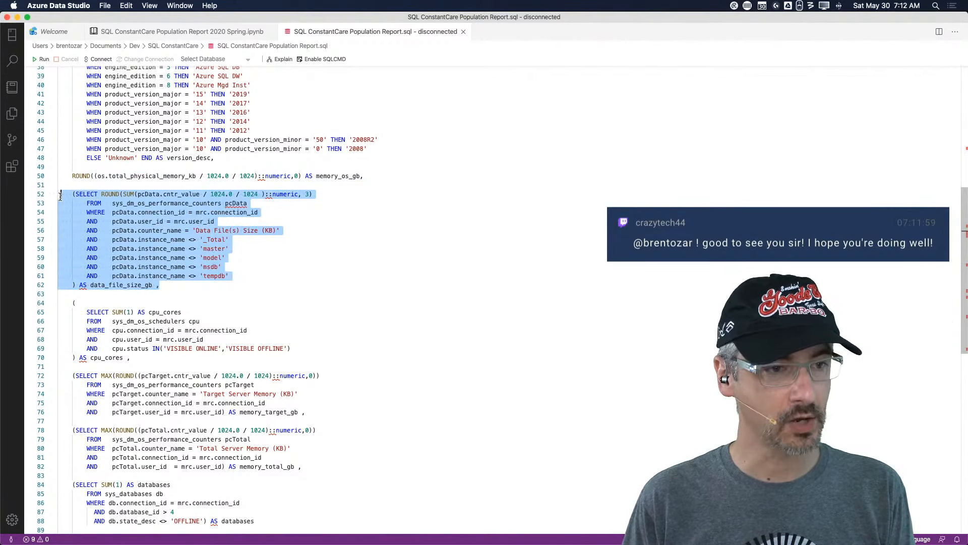
Copy the entire development versions query from the Spring 2020 notebook, glancing at the Winter 2020 report in Chrome
left_click(209, 33)
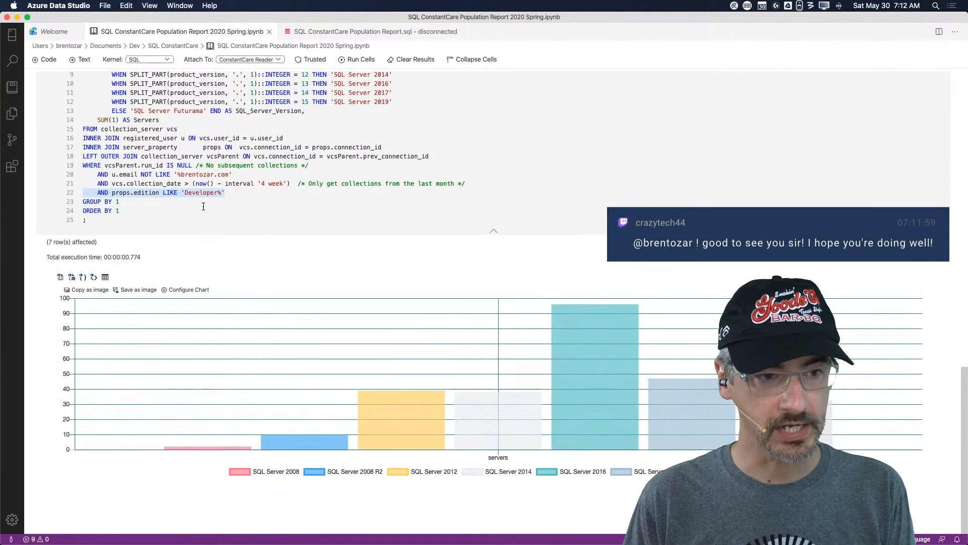
scroll(203, 206, "up", 5)
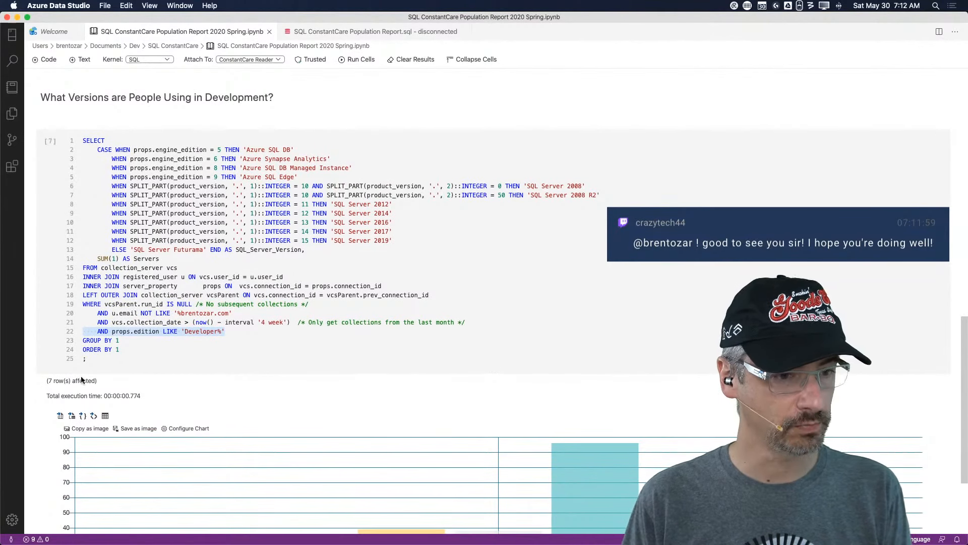
left_click(123, 359)
left_click_drag(124, 359, 83, 137)
scroll(198, 210, "down", 5)
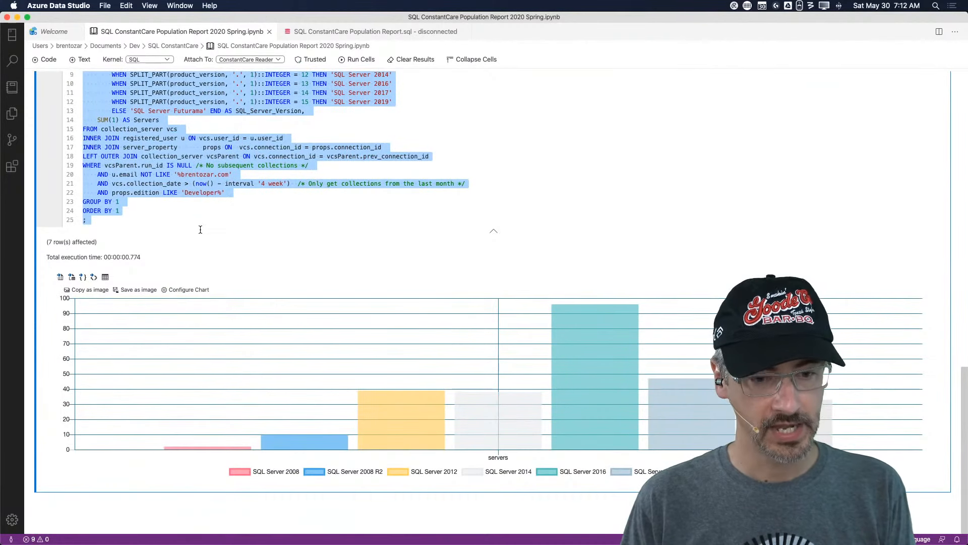
key("super+Tab")
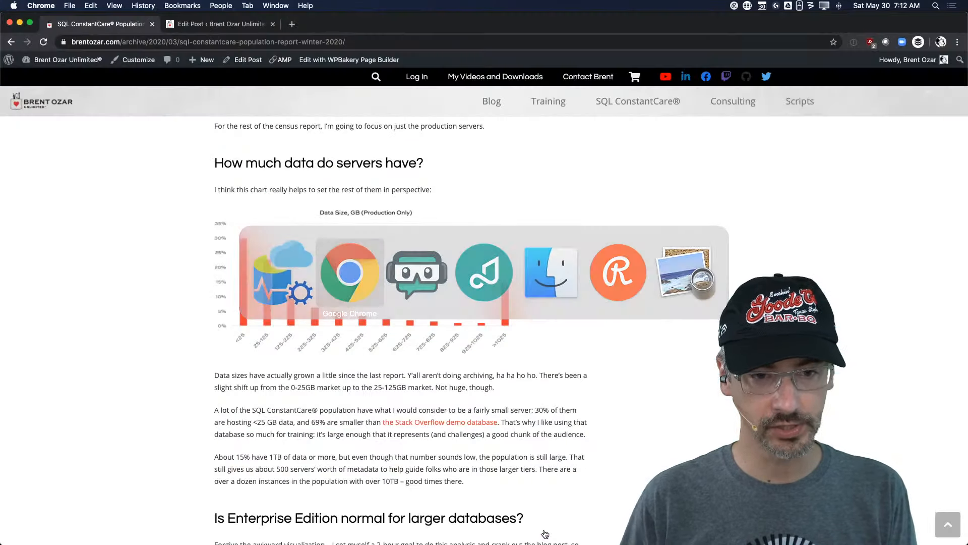
key("super+Tab")
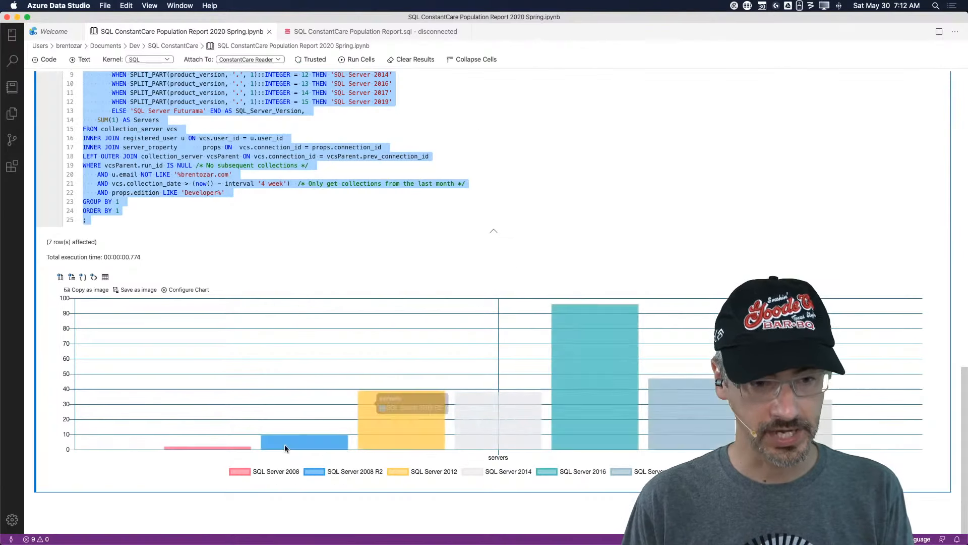
Add a text cell below the development versions chart with the level-two heading "How Much Data do Servers Have?"
mouse_move(473, 504)
left_click(515, 500)
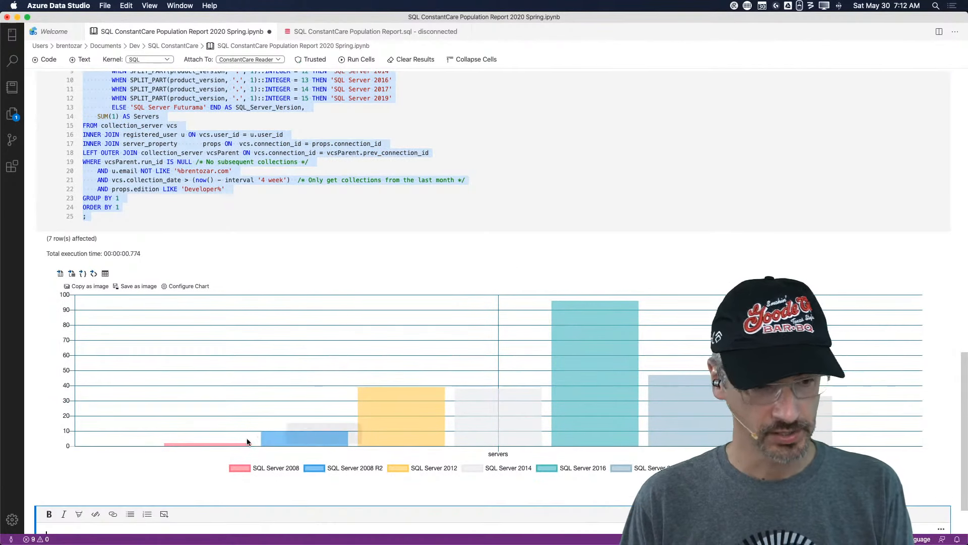
type("## How ")
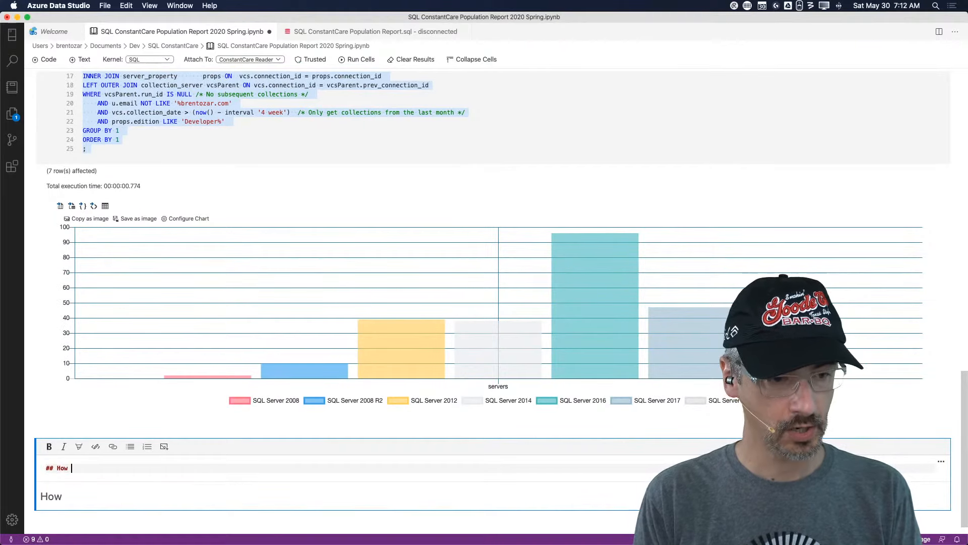
type("Much Data do")
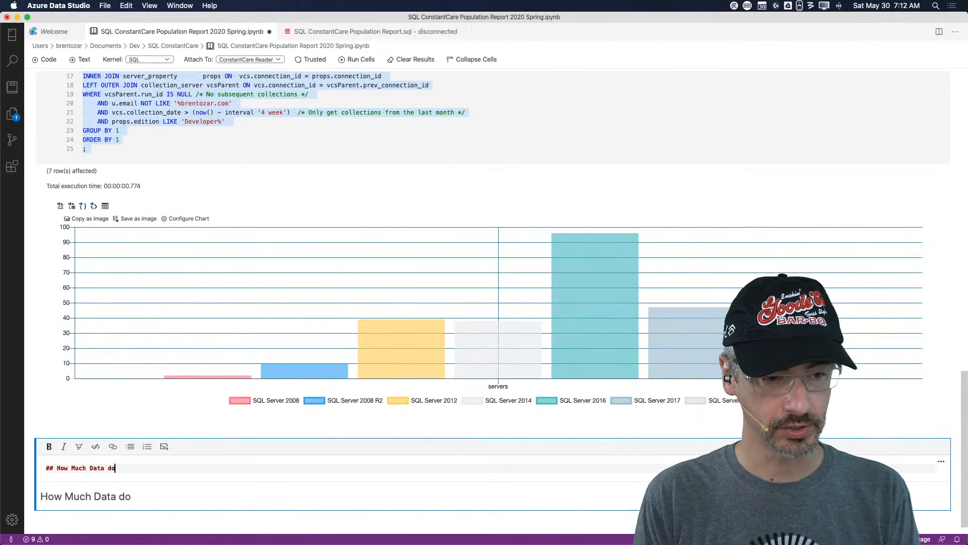
type(" Servers Have?")
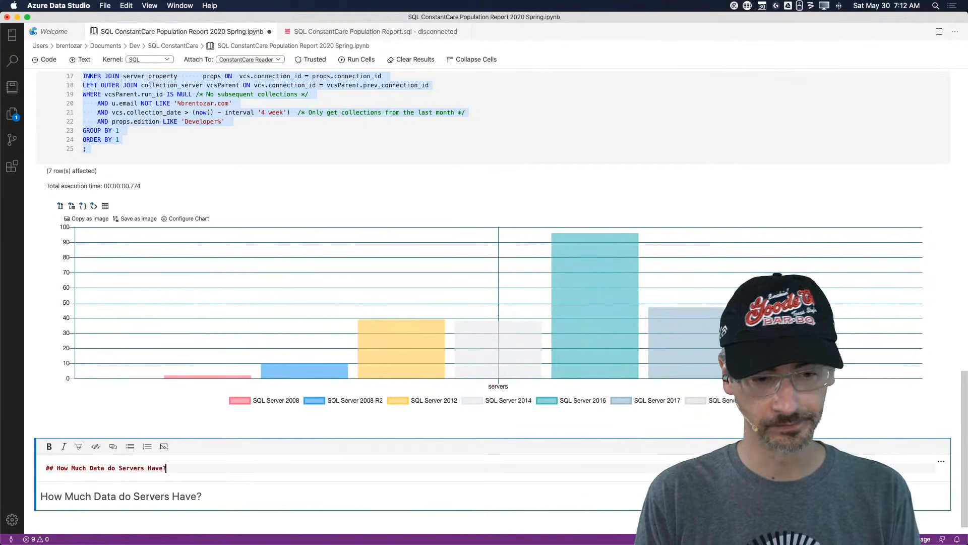
Add the line "Note: only reflects data file sizes, not contents" under the data size heading
key("Return")
key("Return")
type("Thi")
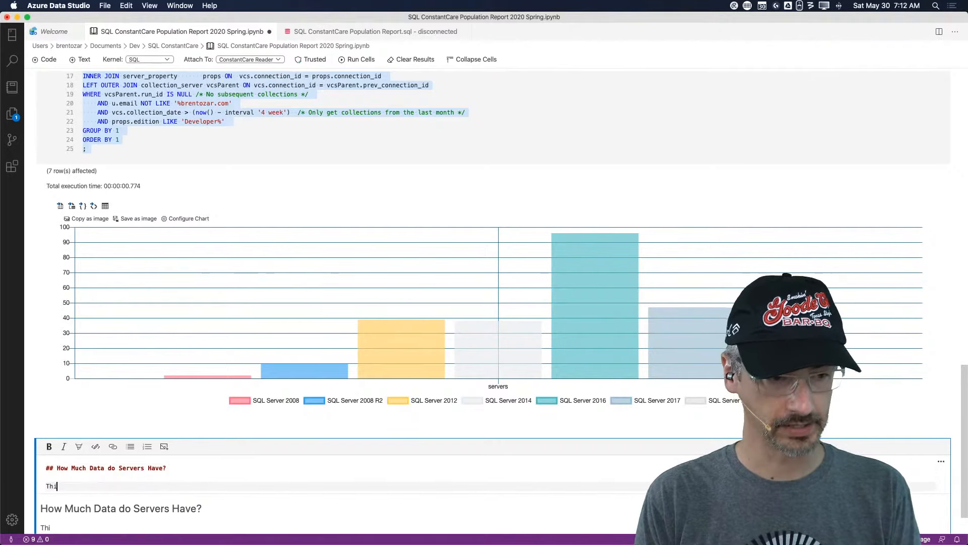
type("s")
key("BackSpace")
key("BackSpace")
key("BackSpace")
key("BackSpace")
type("Note: only reflects data f")
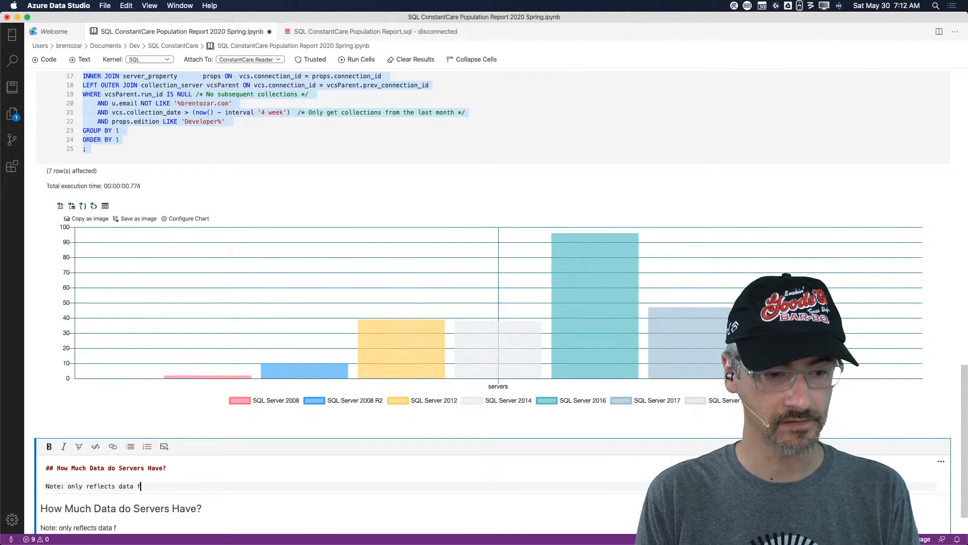
type("ile sizes, not contents")
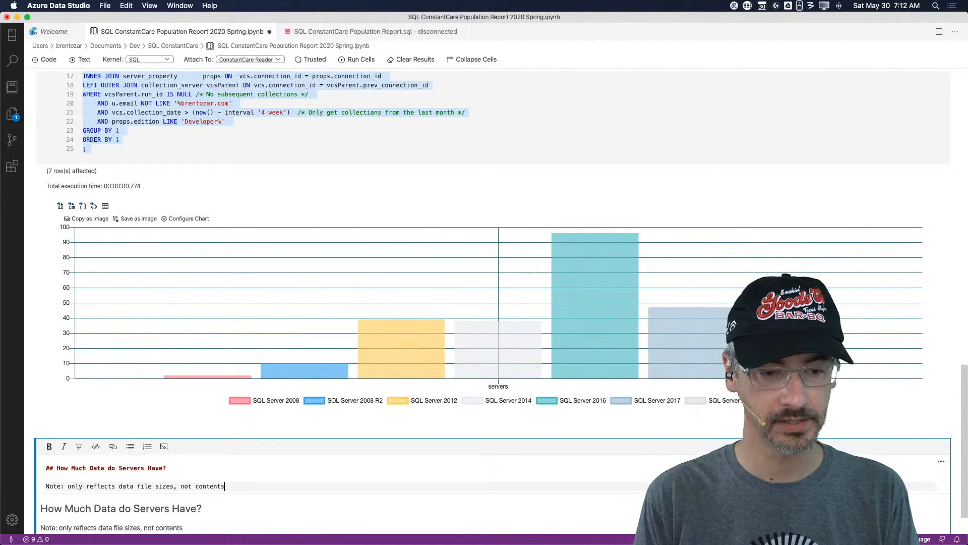
Paste the copied query into a new code cell under the note and delete its SQL_Server_Version CASE expression
scroll(260, 471, "down", 2)
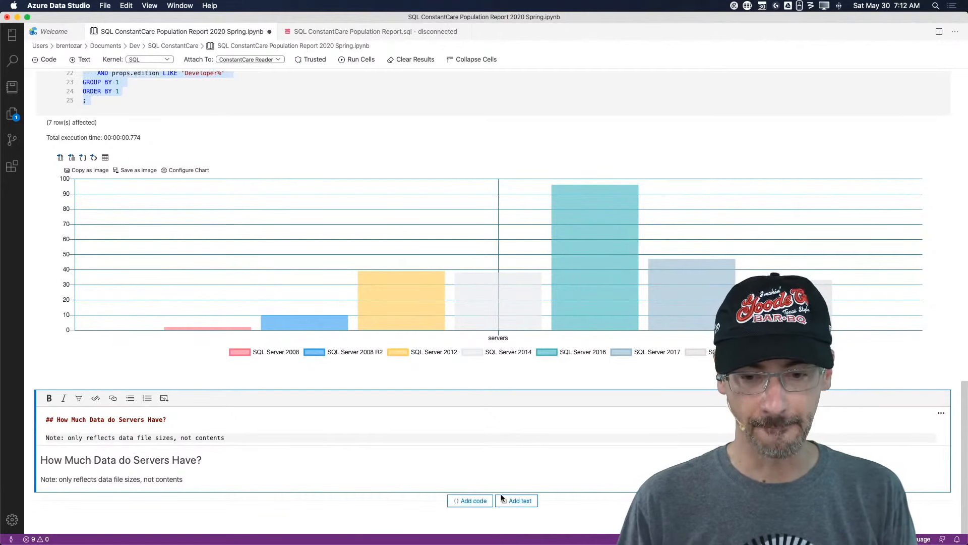
left_click(477, 499)
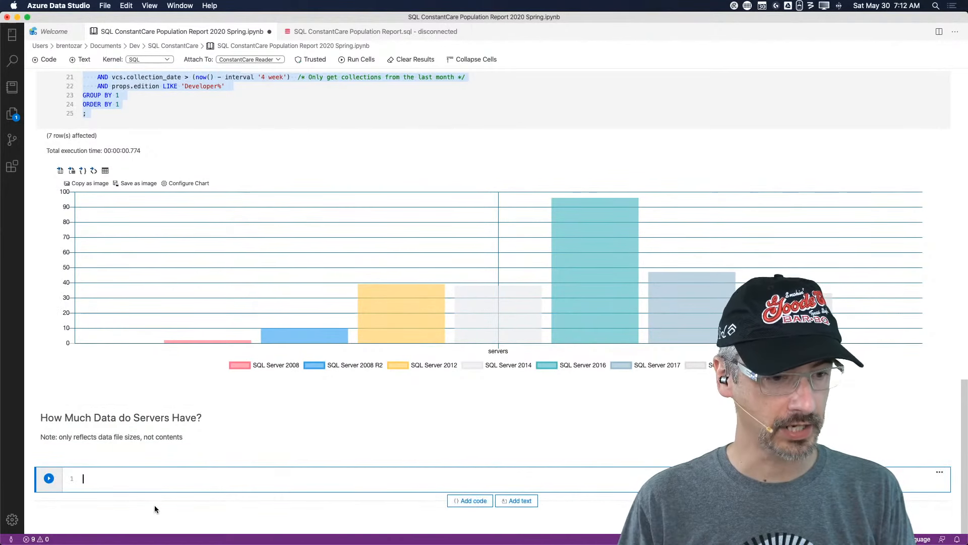
type("SELECT     CASE WHEN props.engine_edition = 5 THEN 'Azure SQL DB'         WHEN props.engine_edition = 6 THEN 'Azure Synapse Analytics'         WHEN props.engine_edition = 8 THEN 'Azure SQL DB Managed Instance'         WHEN props.engine_edition = 9 THEN 'Azure SQL Edge'         WHEN SPLIT_PART(product_version, '.', 1)::INTEGER = 10 AND SPLIT_PART(product_version, '.', 2)::INTEGER = 0 THEN 'SQL Server 2008'         WHEN SPLIT_PART(product_version, '.', 1)::INTEGER = 10 AND SPLIT_PART(product_version, '.', 2)::INTEGER = 50 THEN 'SQL Server 2008 R2'         WHEN SPLIT_PART(product_version, '.', 1)::INTEGER = 11 THEN 'SQL Server 2012'         WHEN SPLIT_PART(product_version, '.', 1)::INTEGER = 12 THEN 'SQL Server 2014'         WHEN SPLIT_PART(product_version, '.', 1)::INTEGER = 13 THEN 'SQL Server 2016'         WHEN SPLIT_PART(product_version, '.', 1)::INTEGER = 14 THEN 'SQL Server 2017'         WHEN SPLIT_PART(product_version, '.', 1)::INTEGER = 15 THEN 'SQL Server 2019'         ELSE 'SQL Server Futurama' END AS SQL_Server_Version,     SUM(1) AS Servers FROM collection_server vcs INNER JOIN registered_user u ON vcs.user_id = u.user_id INNER JOIN server_property       props ON  vcs.connection_id = props.connection_id LEFT OUTER JOIN collection_server vcsParent ON vcs.connection_id = vcsParent.prev_connection_id WHERE vcsParent.run_id IS NULL /* No subsequent collections */     AND u.email NOT LIKE '%brentozar.com'     AND vcs.collection_date > (now() - interval '4 week')  /* Only get collections from the last month */     AND props.edition LIKE 'Developer%' GROUP BY 1 ORDER BY 1 ;")
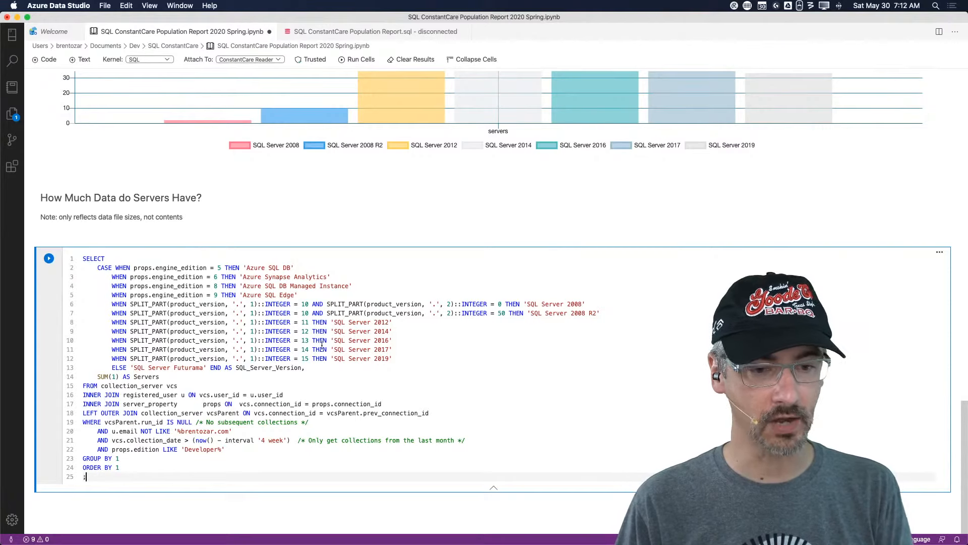
left_click_drag(319, 367, 71, 273)
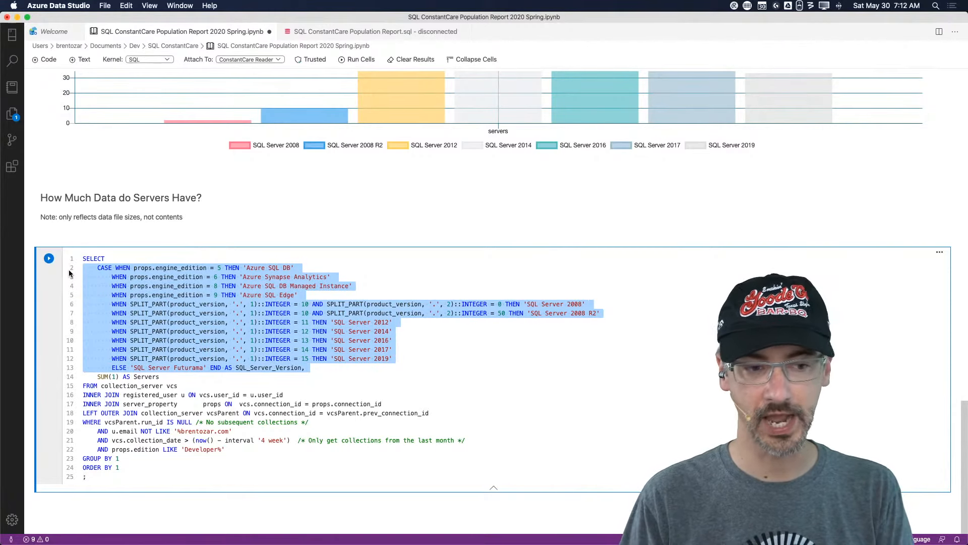
key("BackSpace")
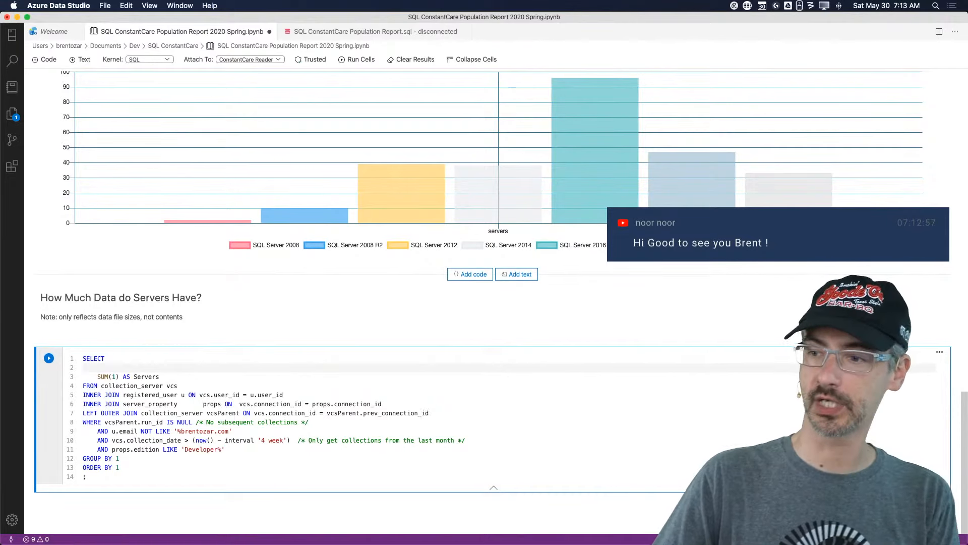
Change the edition condition in the data size query to props.edition NOT LIKE 'Developer%'
key("Down")
key("Down")
key("Down")
key("Down")
key("Down")
key("Down")
key("Down")
key("Down")
key("Down")
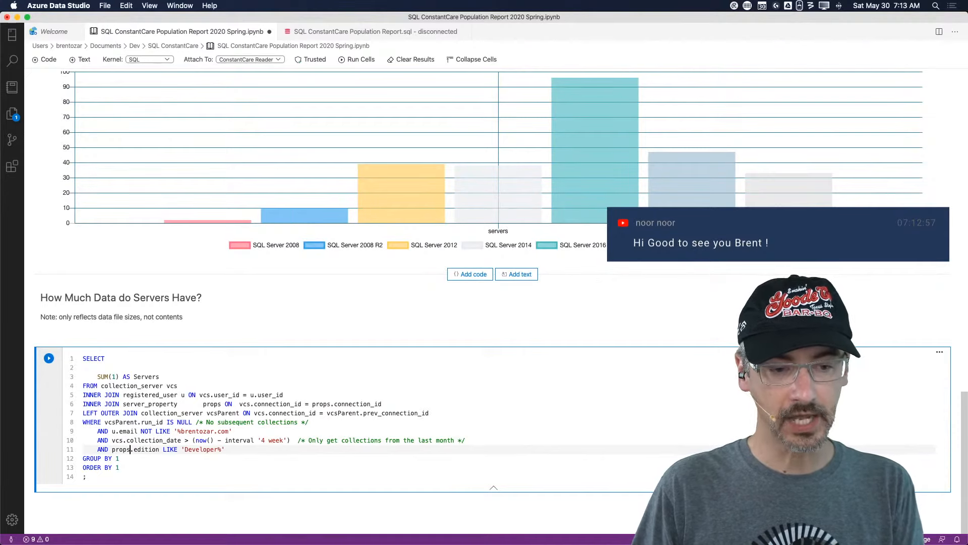
type("NOT")
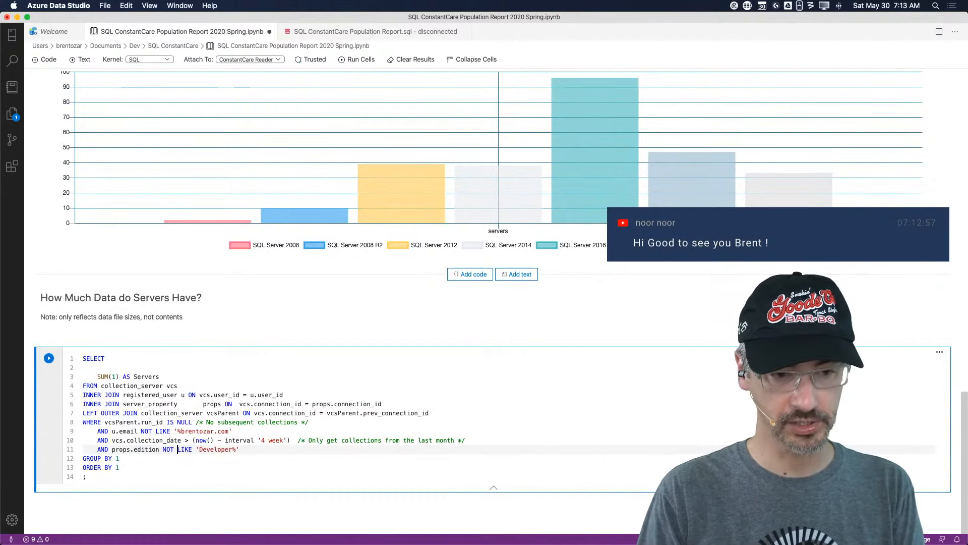
key("Down")
key("Down")
key("Down")
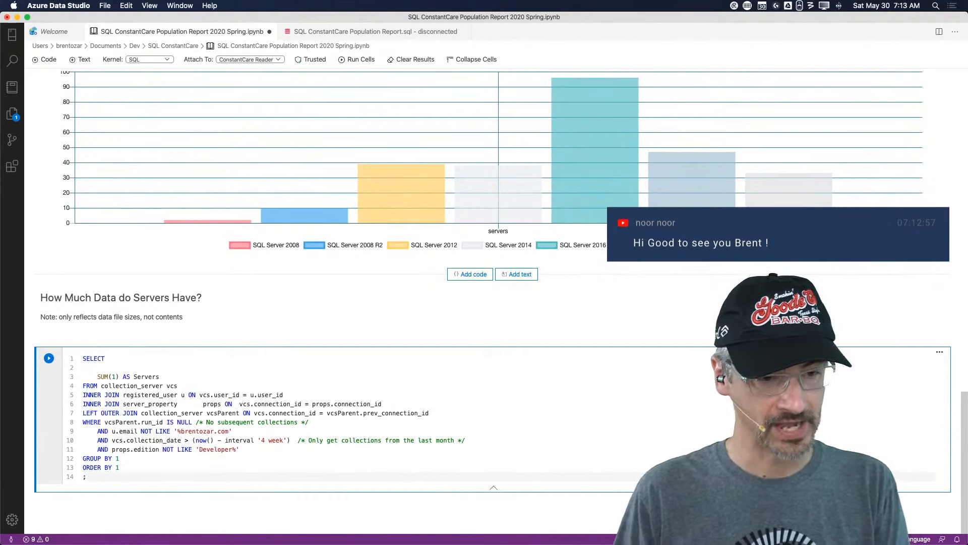
Copy the data_file_size_gb subquery from SQL ConstantCare Population Report.sql into the notebook's data size query, above SUM(1) AS Servers
left_click(376, 34)
right_click(133, 245)
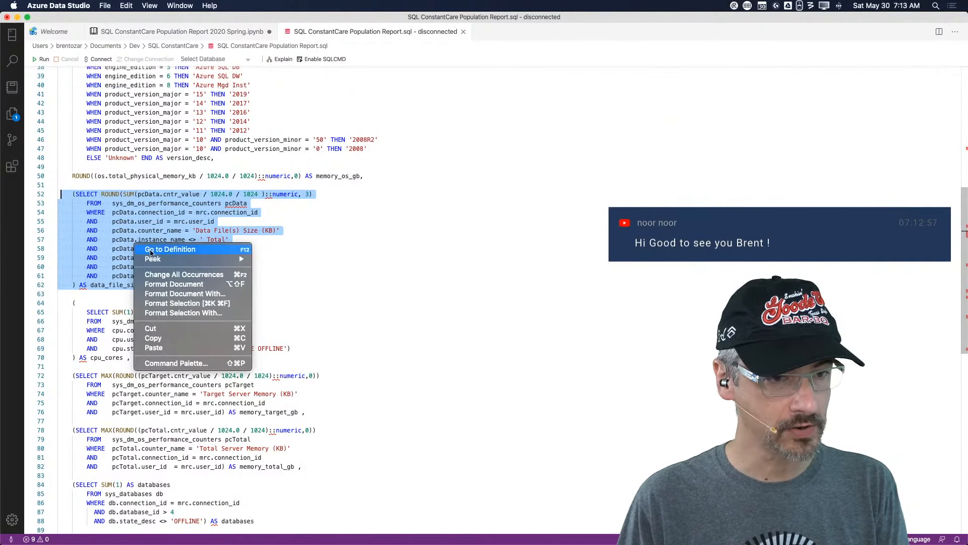
left_click(167, 338)
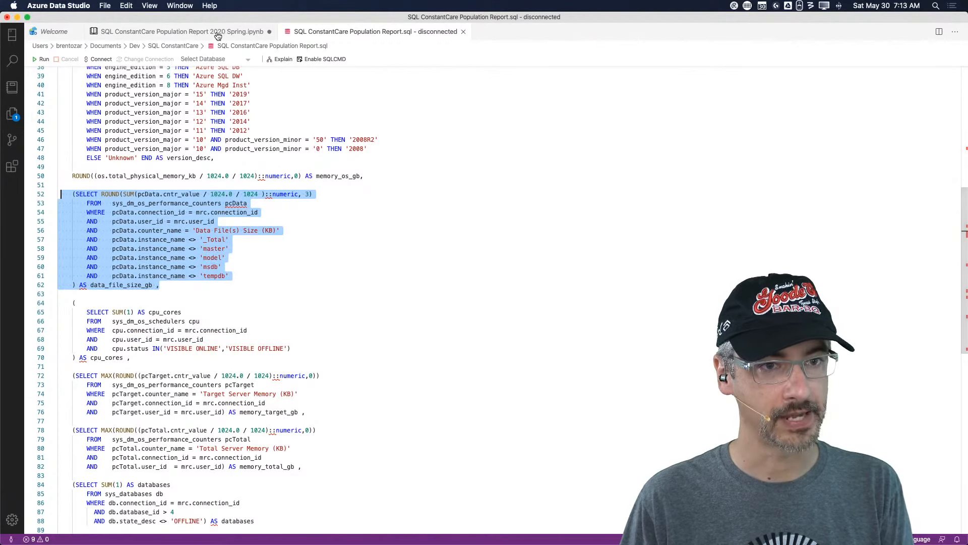
key("ctrl+Tab")
left_click(158, 357)
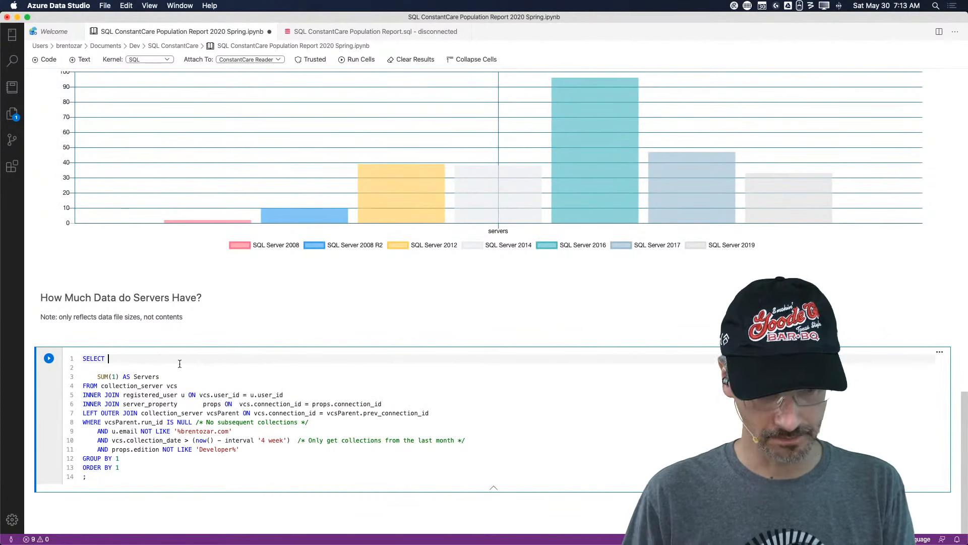
left_click(197, 369)
key("super+v")
key("Down")
key("Down")
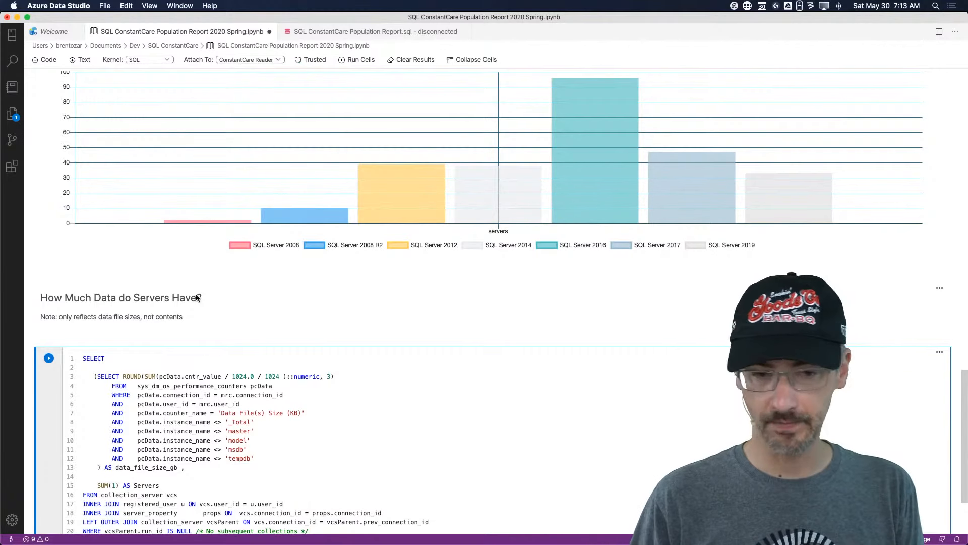
Delete the registered_user and server_property INNER JOIN lines from the data size query
scroll(197, 298, "down", 3)
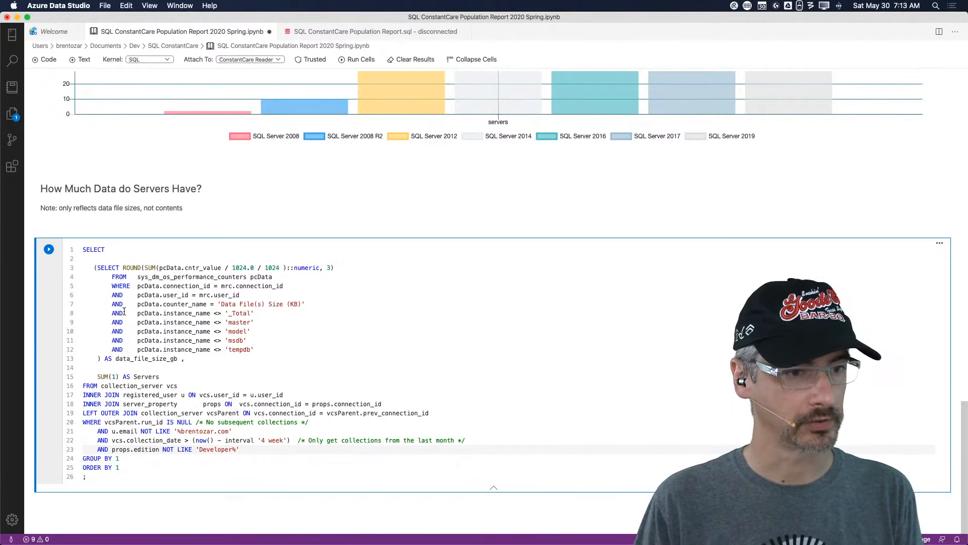
left_click(117, 246)
mouse_move(250, 543)
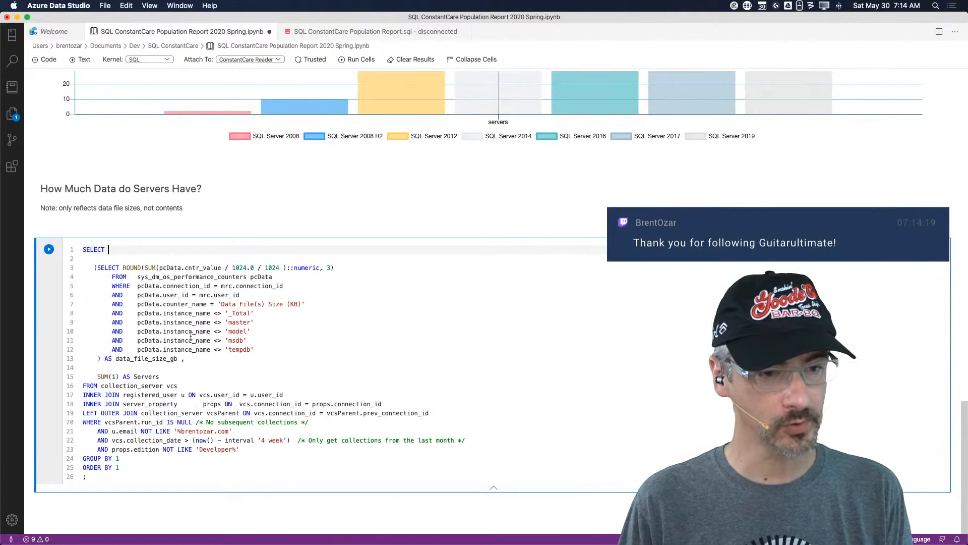
left_click_drag(98, 386, 211, 390)
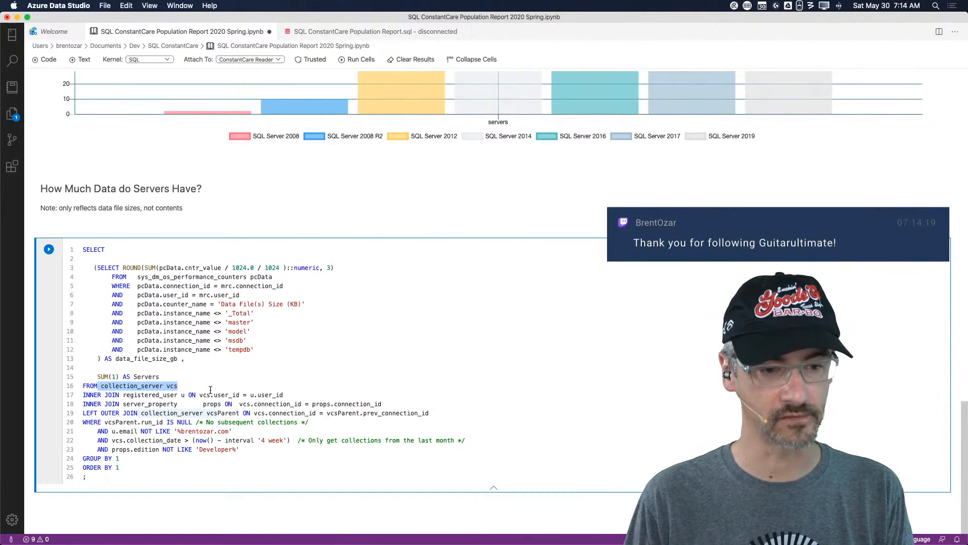
mouse_move(83, 395)
left_mouse_down()
mouse_move(282, 395)
mouse_move(84, 404)
mouse_move(83, 413)
left_mouse_up()
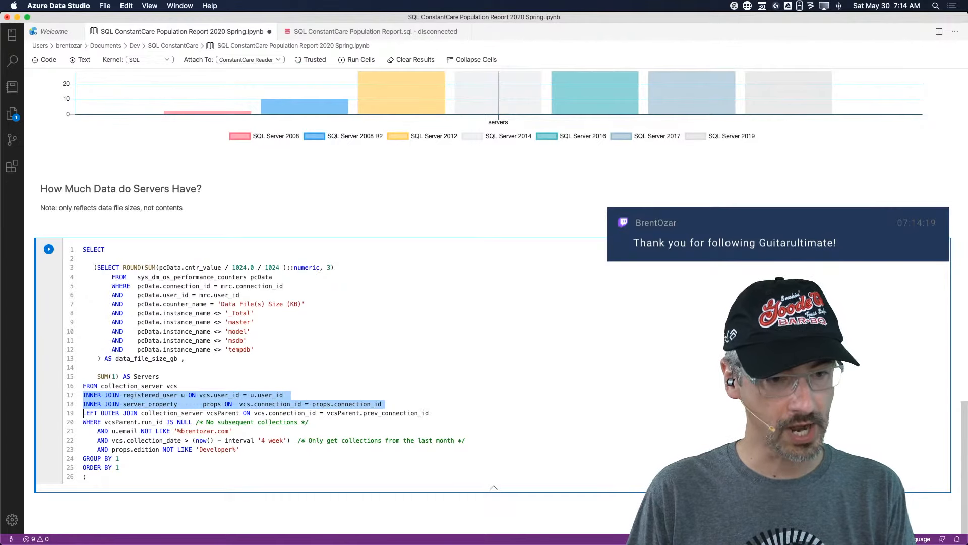
key("Delete")
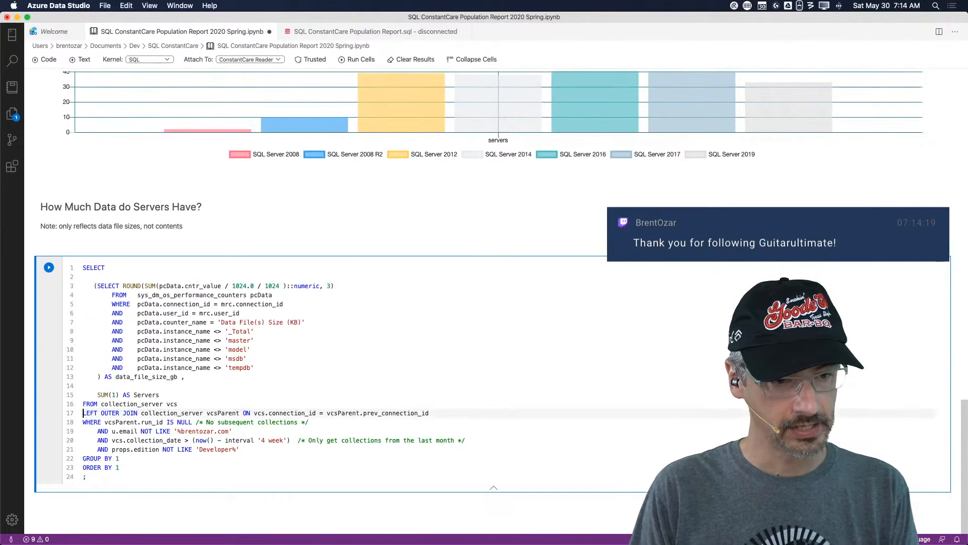
Add a JOIN to sys_dm_os_performance_counters pcData on a new line below FROM collection_server vcs in the data size query
key("Return")
key("Up")
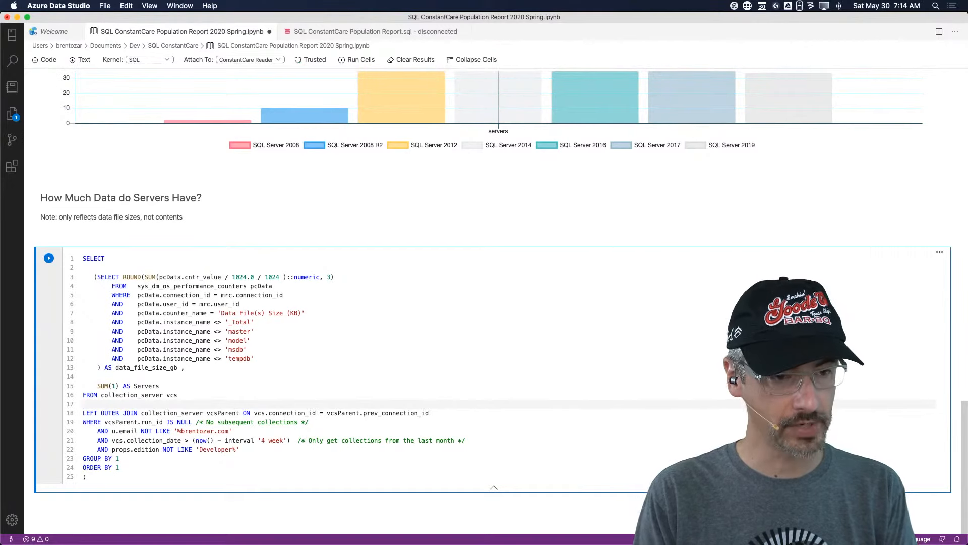
type("JOIN")
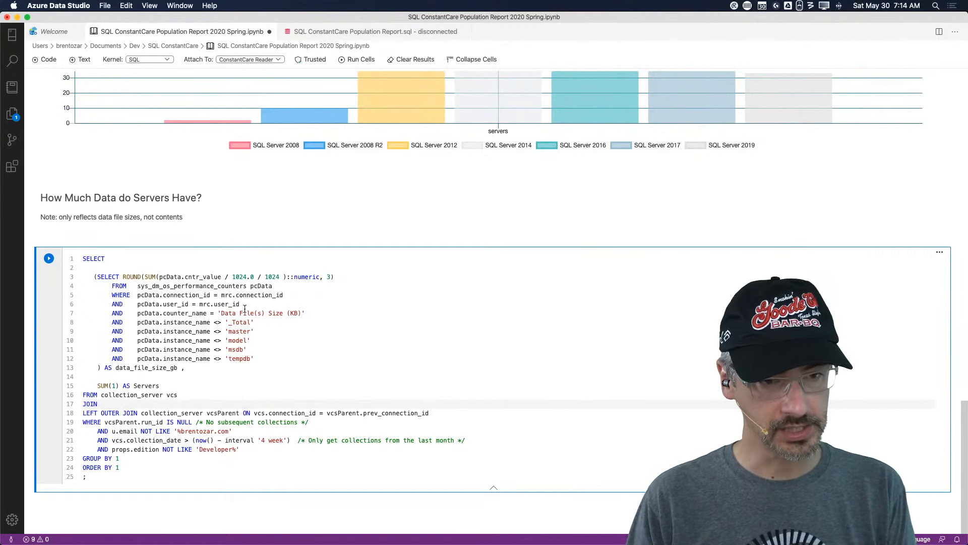
left_click_drag(272, 286, 138, 286)
key("super+c")
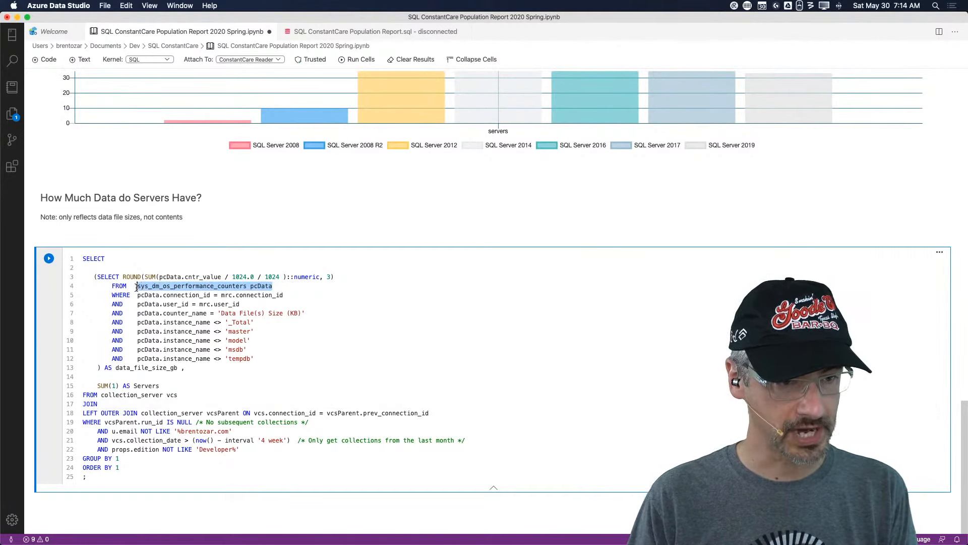
left_click(123, 404)
key("super+v")
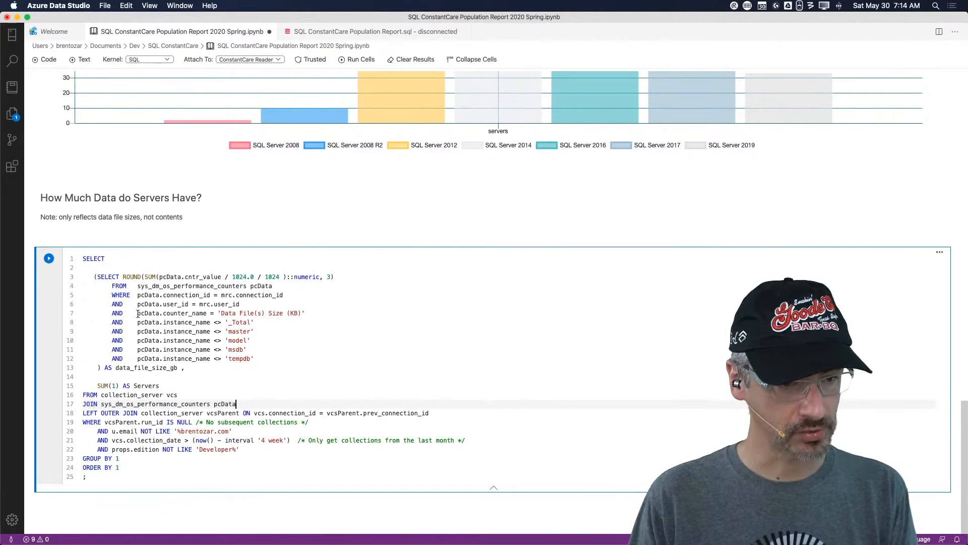
Copy the subquery's pcData.counter_name and pcData.instance_name conditions to directly below the new JOIN line
left_click_drag(83, 313, 84, 368)
key("cmd+c")
key("Down")
key("Down")
key("Down")
key("Down")
key("Down")
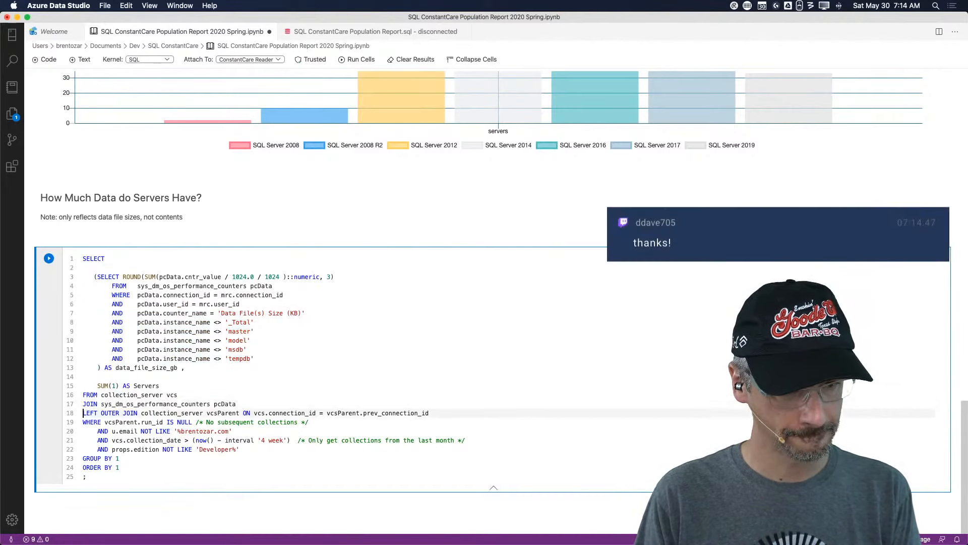
key("cmd+v")
key("Up")
key("Up")
key("Up")
key("Up")
key("Up")
key("Up")
key("Up")
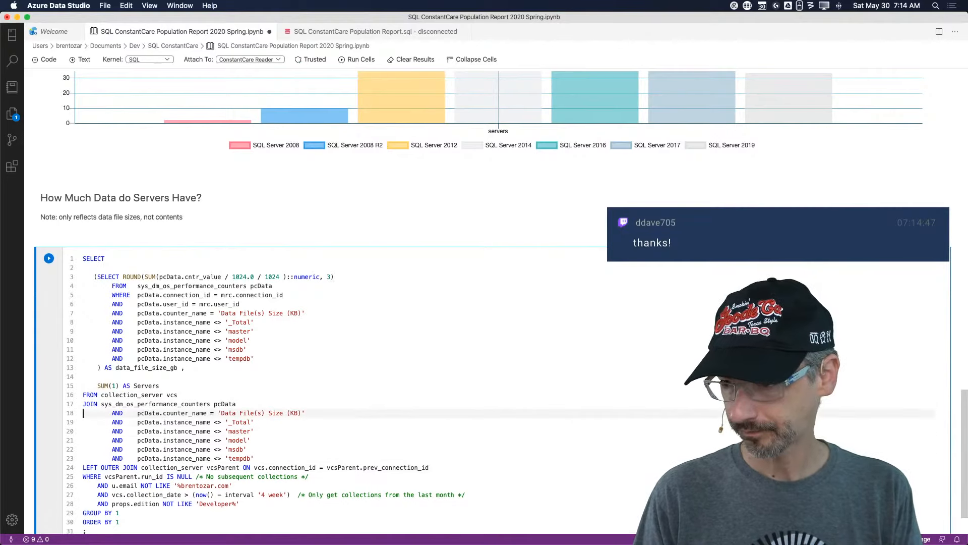
Complete the pcData join with the condition ON pcData.connection_id = vcs.connection_id
key("End")
type("ON ")
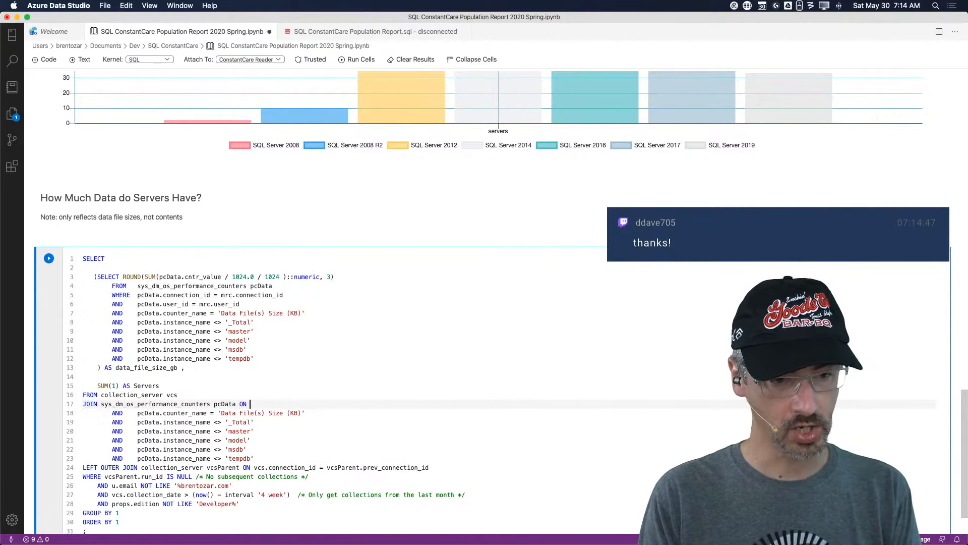
type("vcs.")
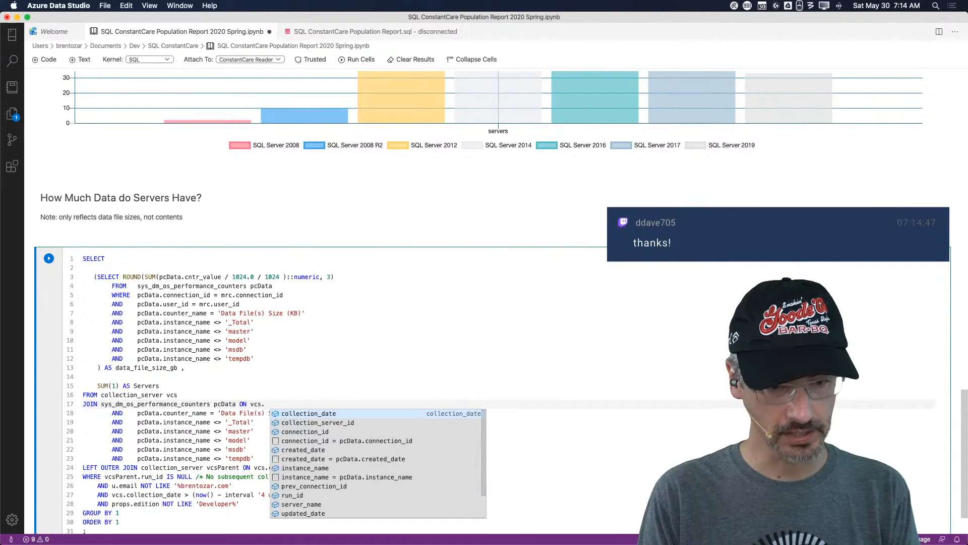
key("BackSpace")
key("BackSpace")
key("BackSpace")
type("vcs")
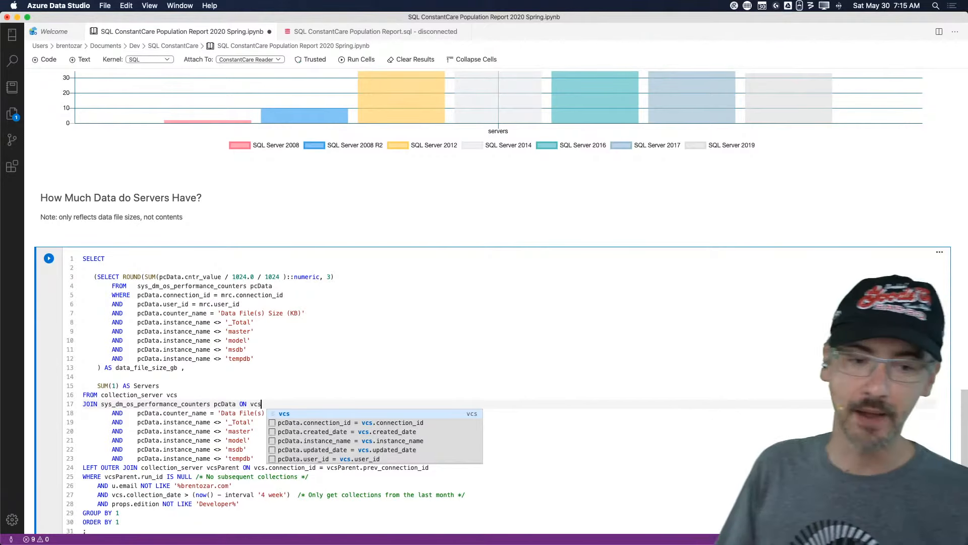
key("Down")
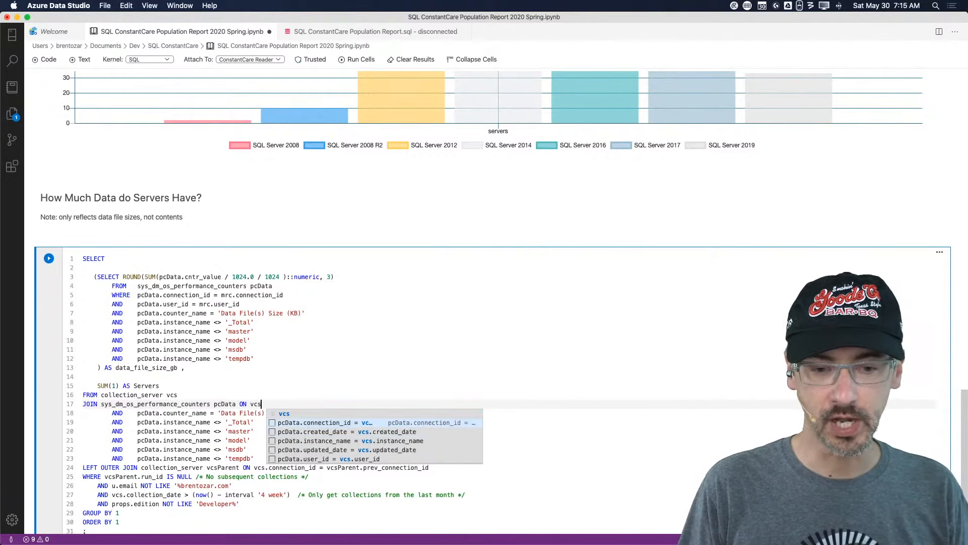
key("Return")
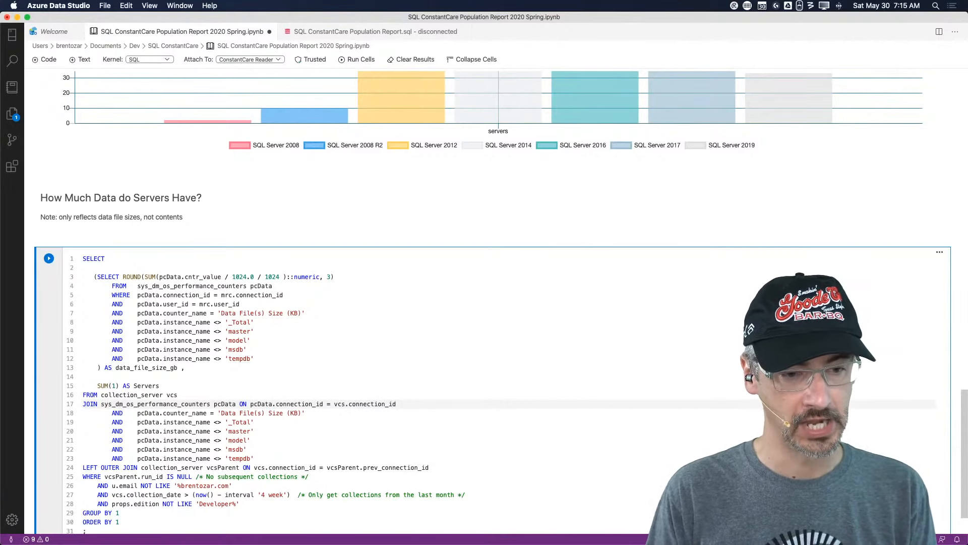
key("Down")
key("Down")
key("Up")
key("shift+Down")
key("shift+Down")
key("shift+Down")
key("shift+Down")
key("shift+Down")
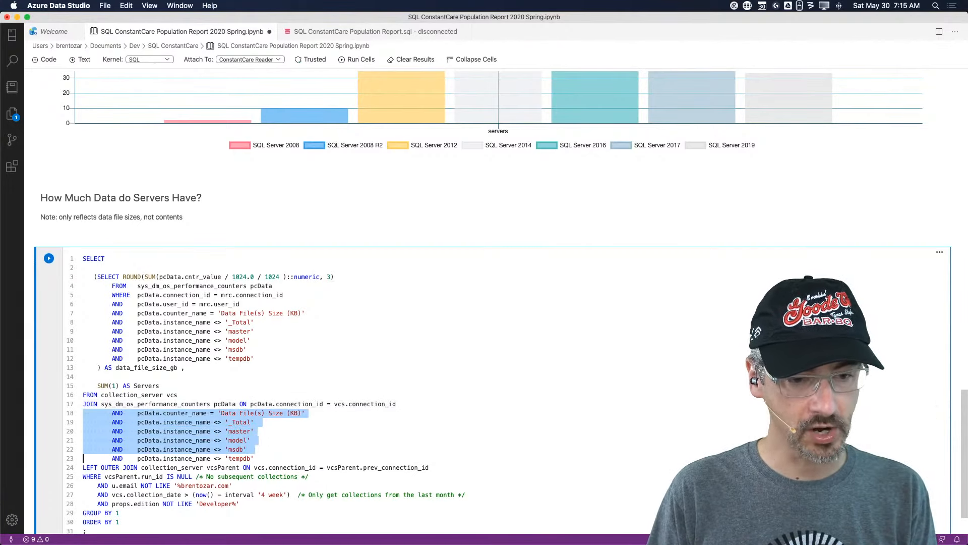
key("shift+Down")
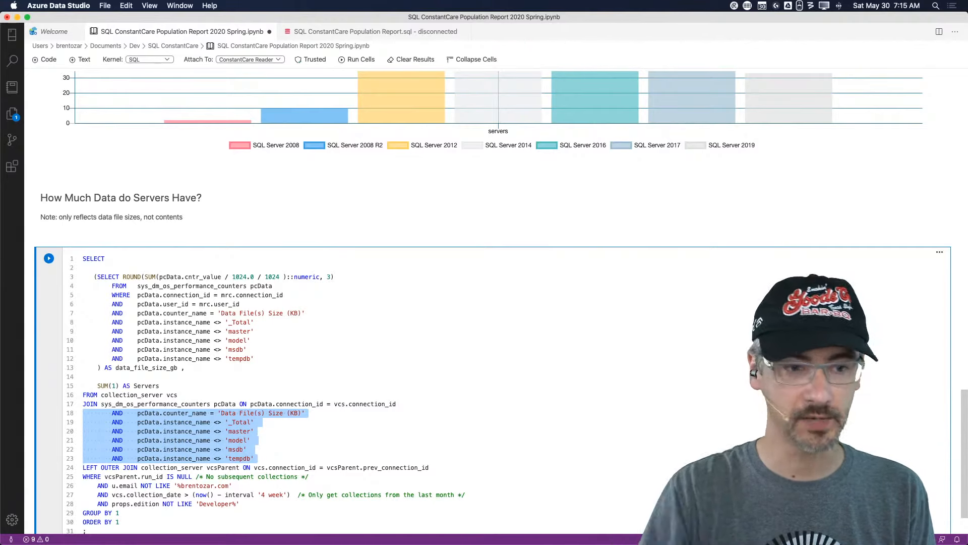
key("Up")
key("Up")
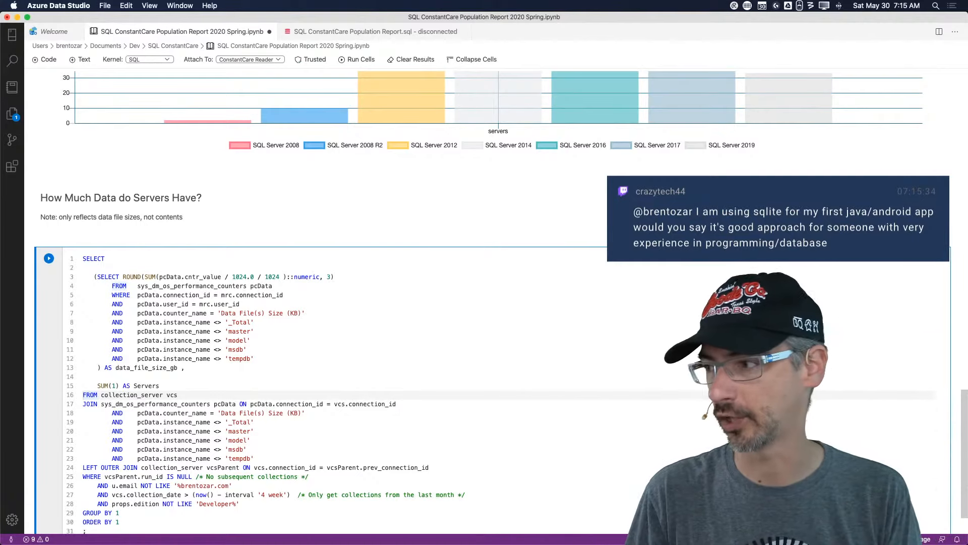
Remove the subquery's opening "(SELECT" and the blank line so the ROUND(SUM(...)) expression directly follows the main SELECT
key("Up")
key("Up")
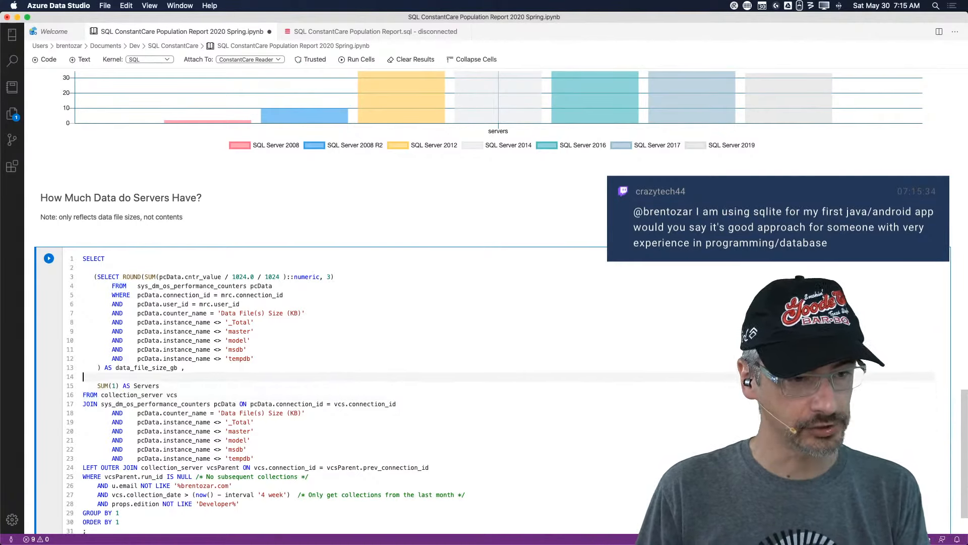
key("Down")
key("Down")
key("Up")
key("Up")
key("Up")
key("Up")
key("Up")
key("Up")
key("Up")
key("Up")
key("Up")
key("Up")
key("Up")
key("Up")
key("Up")
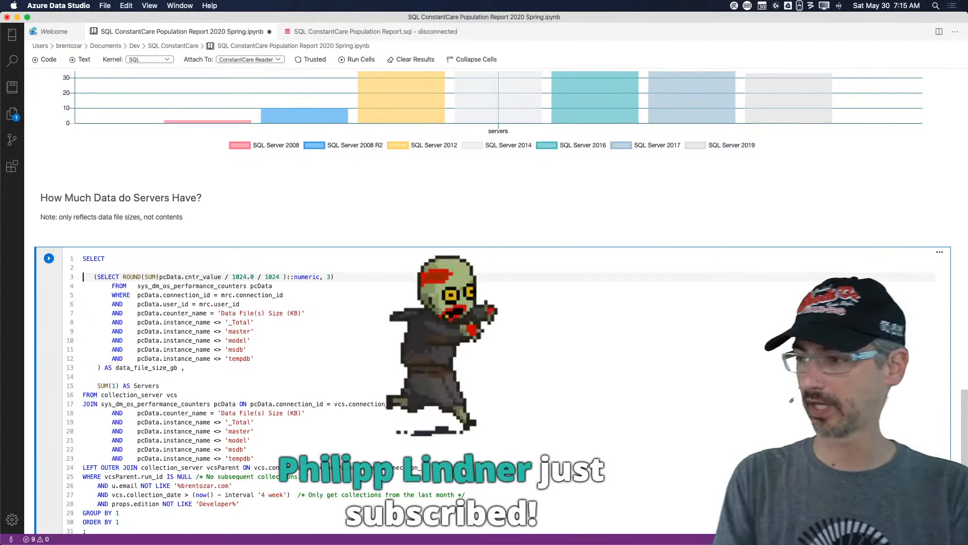
key("shift+Right")
key("shift+Right")
key("shift+Right")
key("shift+Right")
key("shift+Right")
key("shift+Right")
key("shift+Right")
key("shift+Right")
key("shift+Right")
key("shift+Right")
key("shift+Right")
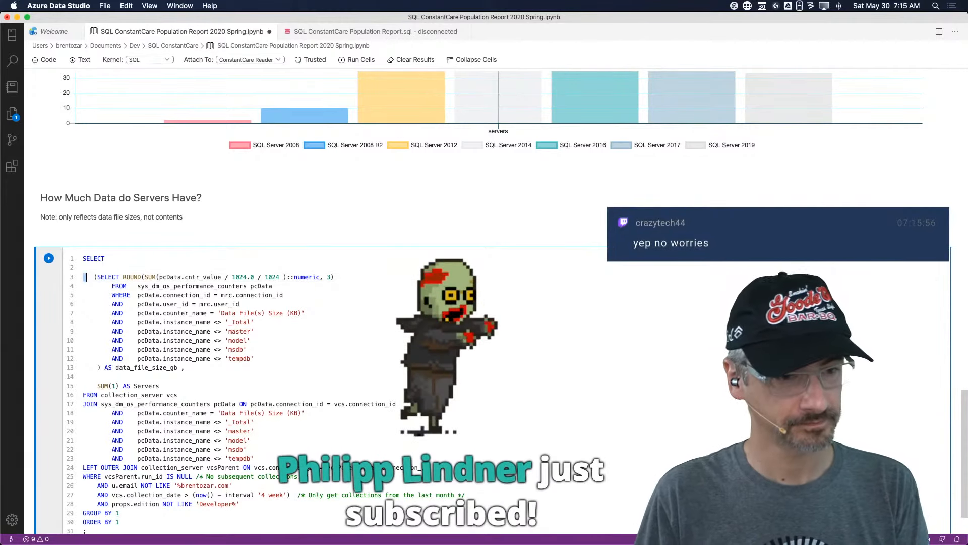
key("BackSpace")
key("BackSpace")
key("BackSpace")
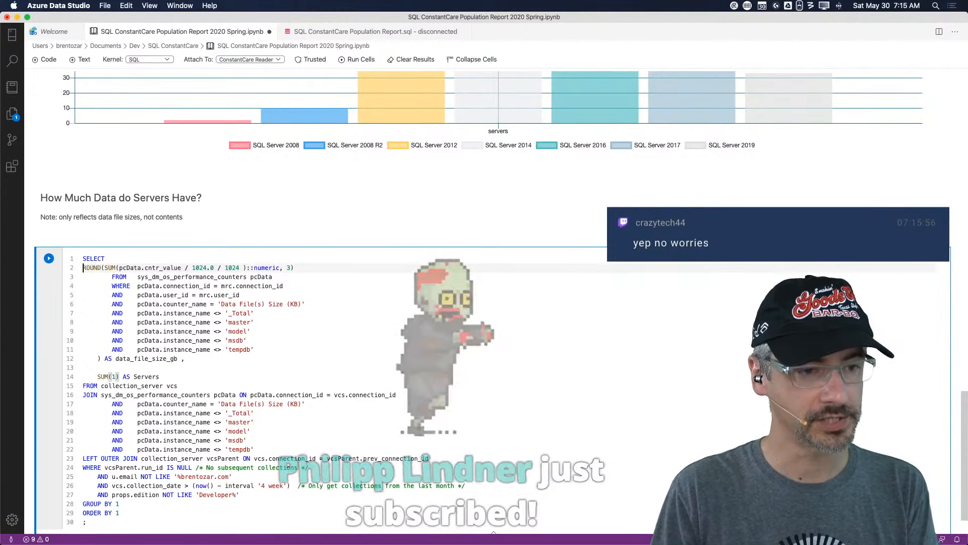
key("Down")
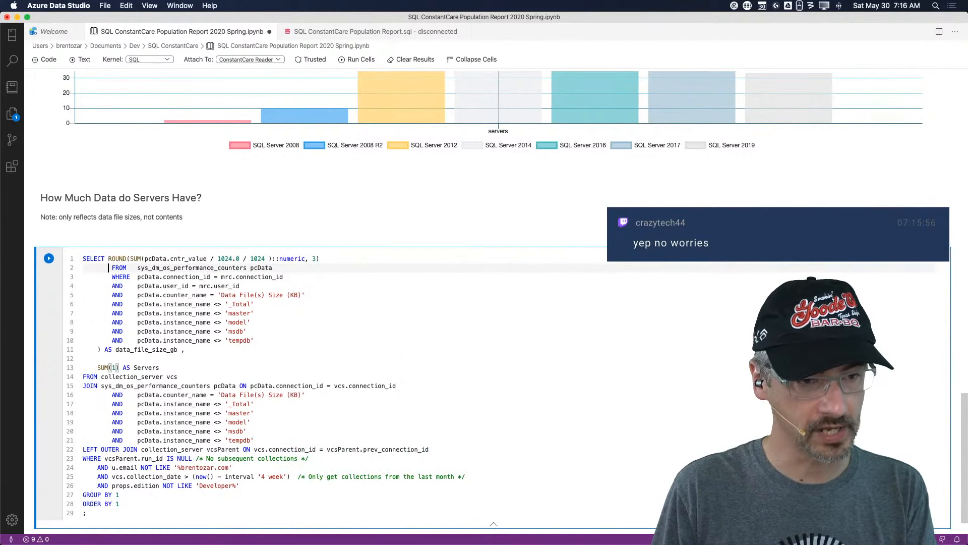
Alias the ROUND(SUM(...)) expression AS Total_Data_File_Size_GB
key("Left")
type("A")
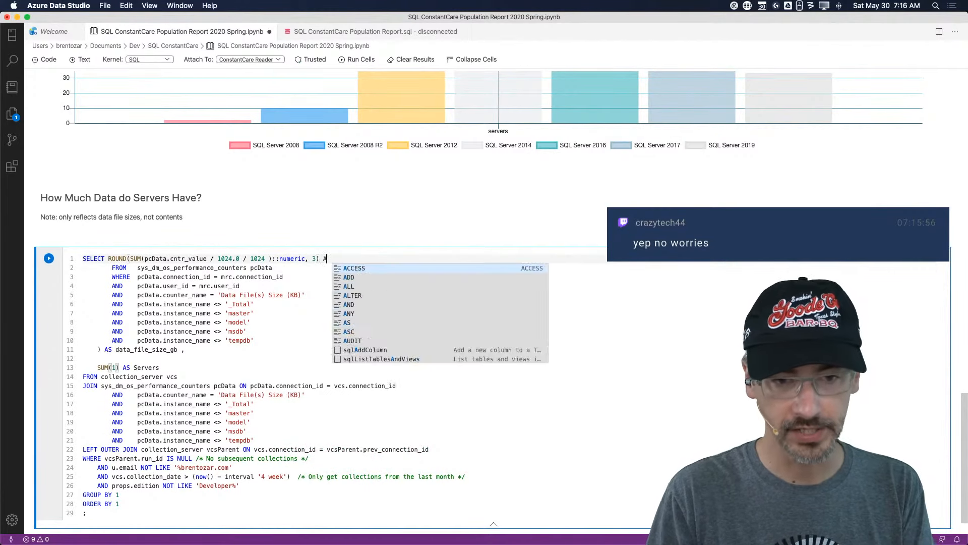
type("S Total_")
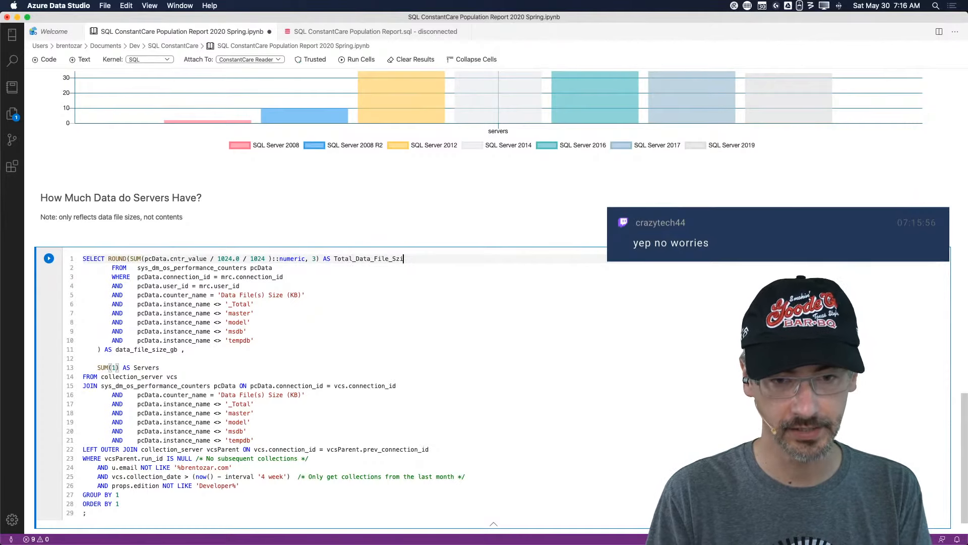
type("Data_File_Size")
key("Right")
key("shift+Down")
key("shift+Down")
key("shift+Down")
key("shift+Down")
key("shift+Down")
key("shift+Down")
key("shift+Down")
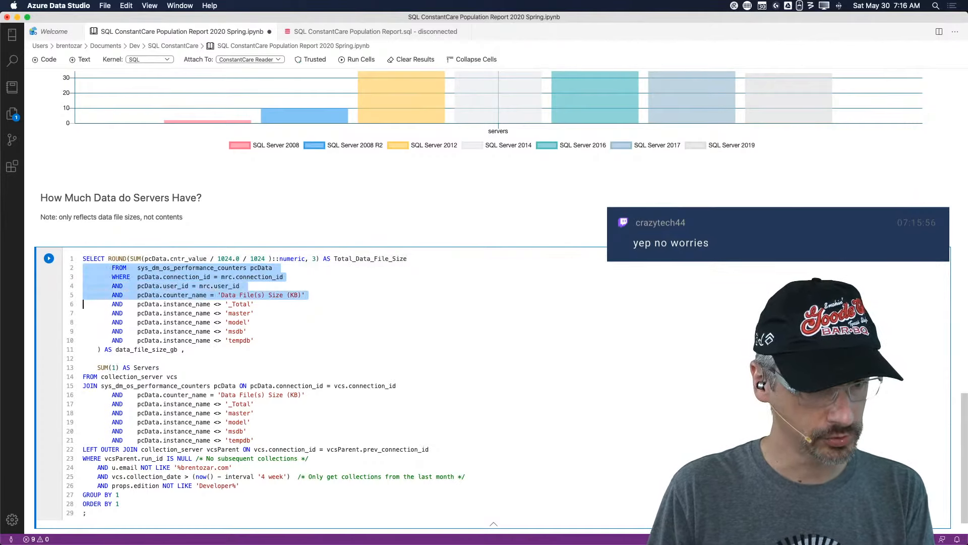
key("shift+Down")
key("shift+Down")
key("shift+Down")
key("shift+Down")
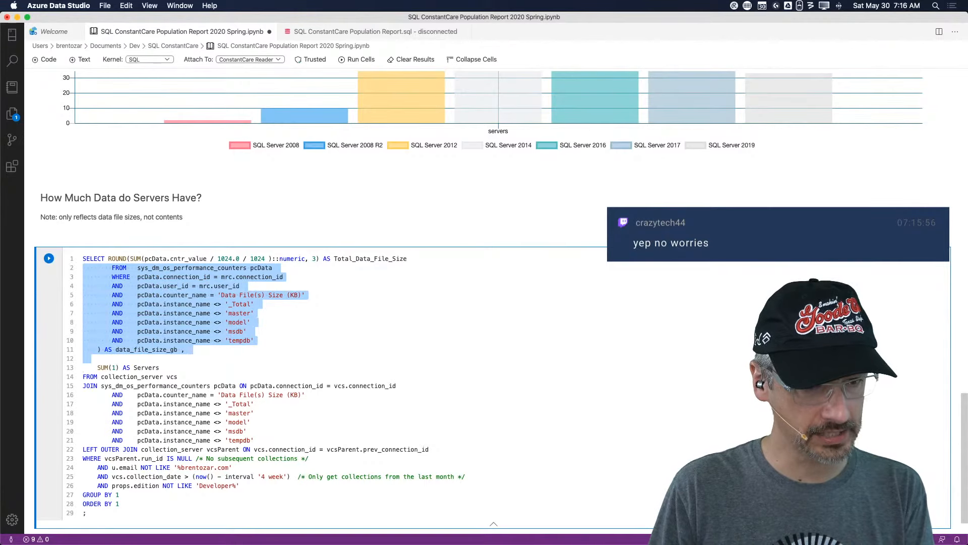
key("Up")
key("Down")
key("Down")
key("Up")
key("Left")
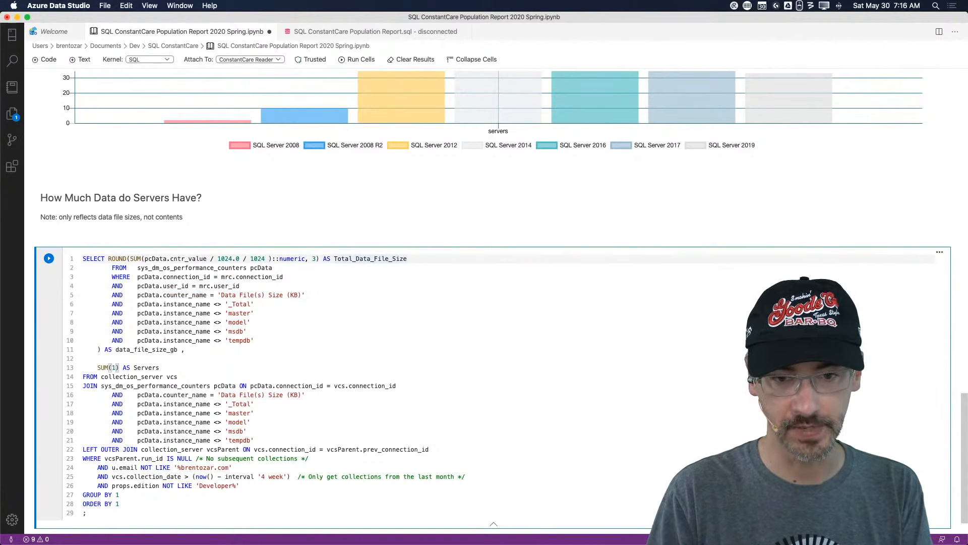
Delete the leftover subquery lines and SUM(1) AS Servers between the SELECT line and FROM collection_server vcs
key("Right")
key("shift+Down")
key("shift+Down")
key("shift+Down")
key("shift+Down")
key("shift+Down")
key("shift+Down")
key("shift+Down")
key("shift+Down")
key("shift+Down")
key("shift+Down")
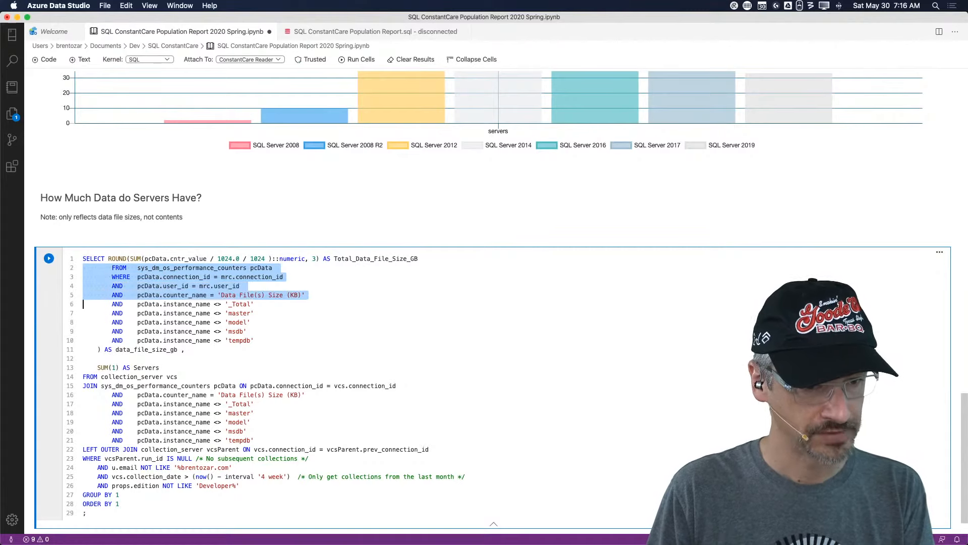
key("shift+Down")
key("shift+Down")
key("BackSpace")
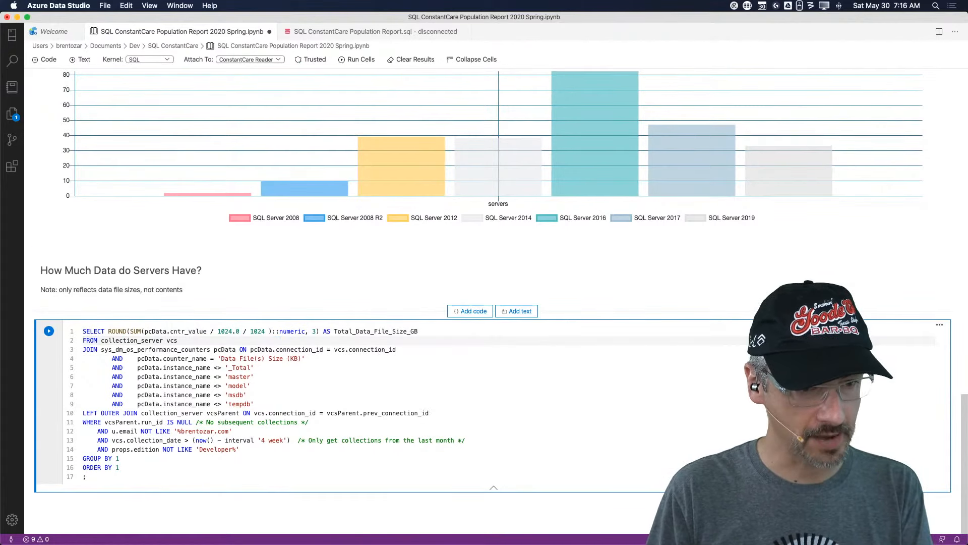
Add vcs.connection_id as the first column of the SELECT list, before the ROUND expression
key("Up")
type("vcs.co")
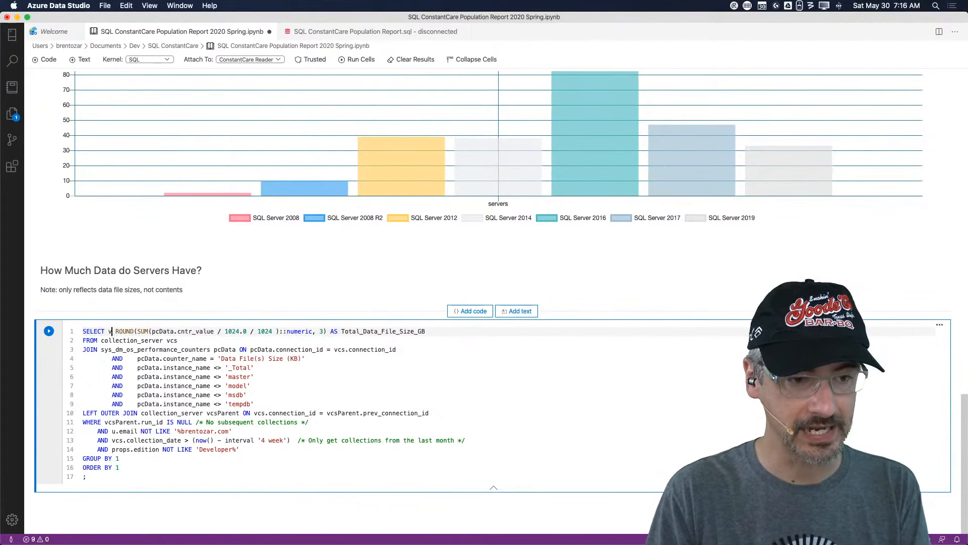
key("Down")
key("Down")
key("Up")
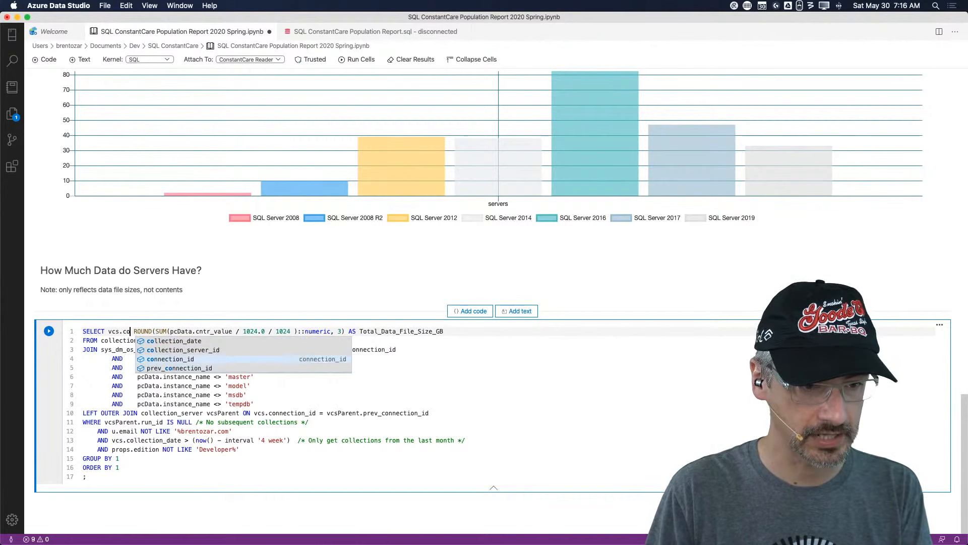
key("Return")
type(",")
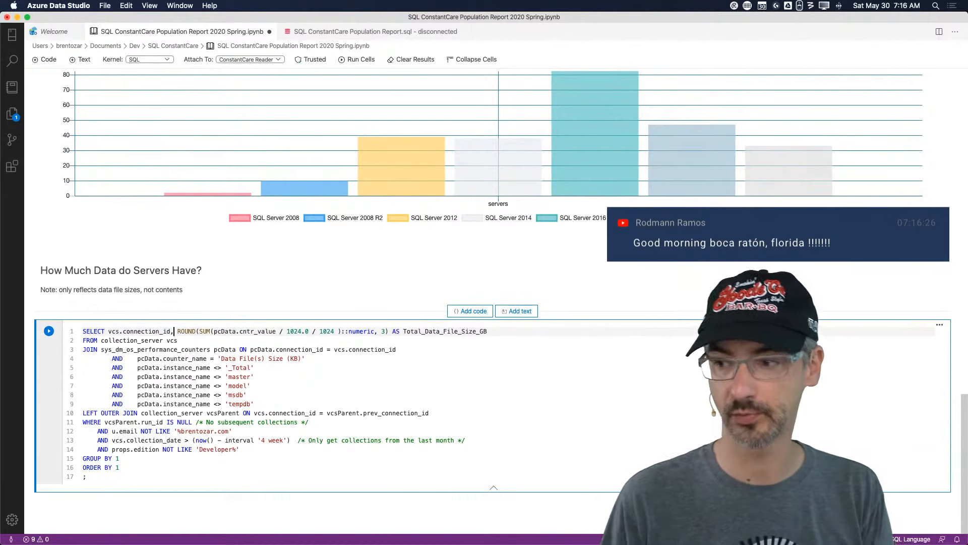
Change the GROUP BY clause of the data size query to vcs.connection_id
key("Down")
key("Down")
key("Down")
key("Down")
key("Down")
key("Down")
key("Down")
key("Down")
key("Down")
key("Down")
key("Down")
key("Down")
key("Down")
key("Down")
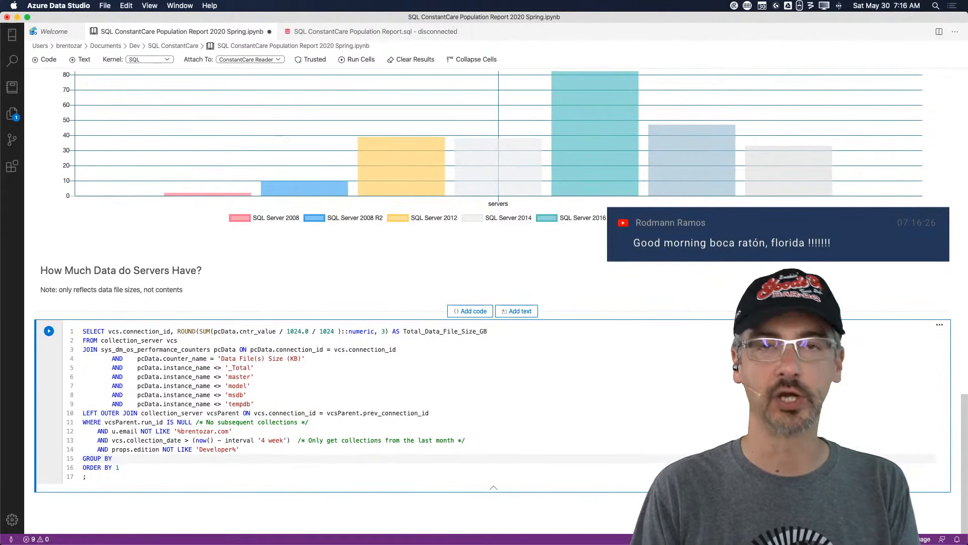
type("vcs.connection")
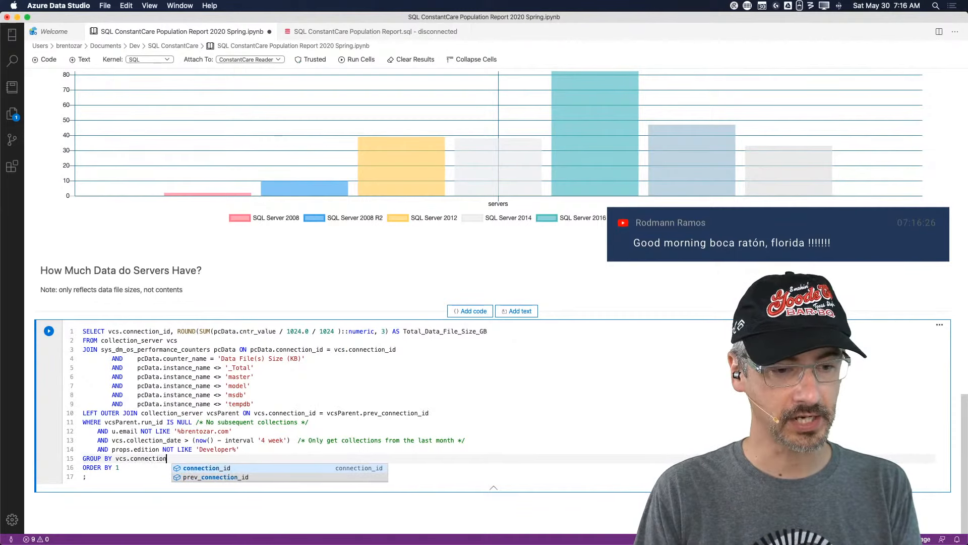
type("_id")
Delete the ORDER BY 1 line and run the data size query cell
key("Escape")
key("Right")
key("shift+Down")
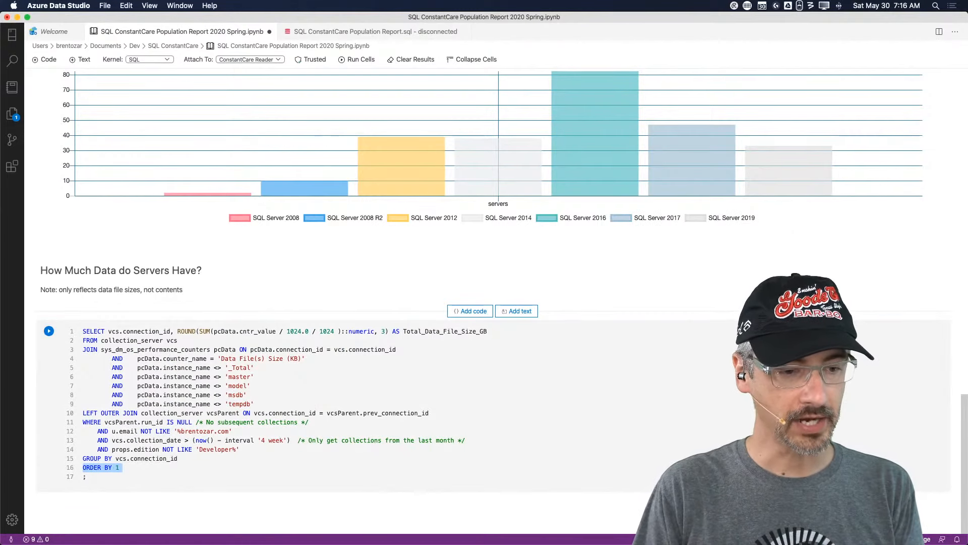
key("BackSpace")
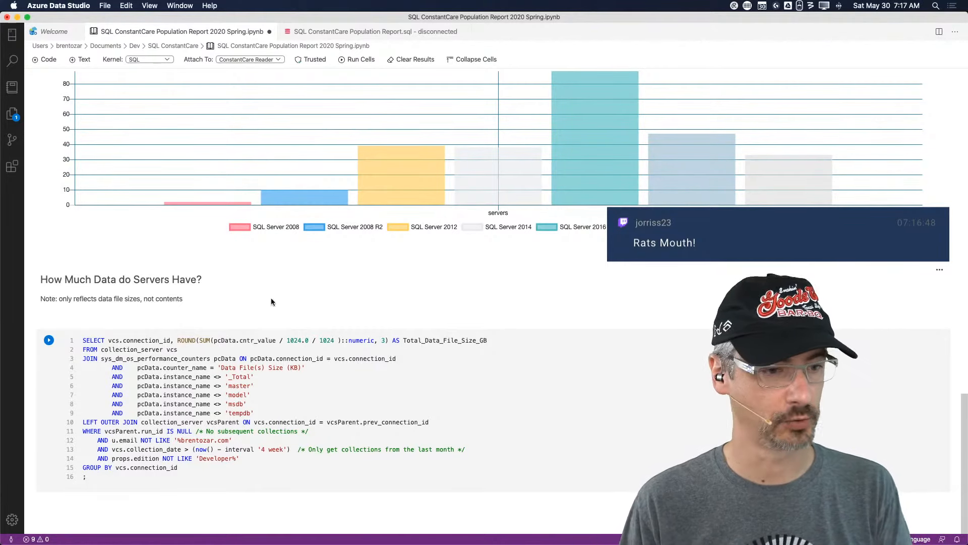
left_click(50, 340)
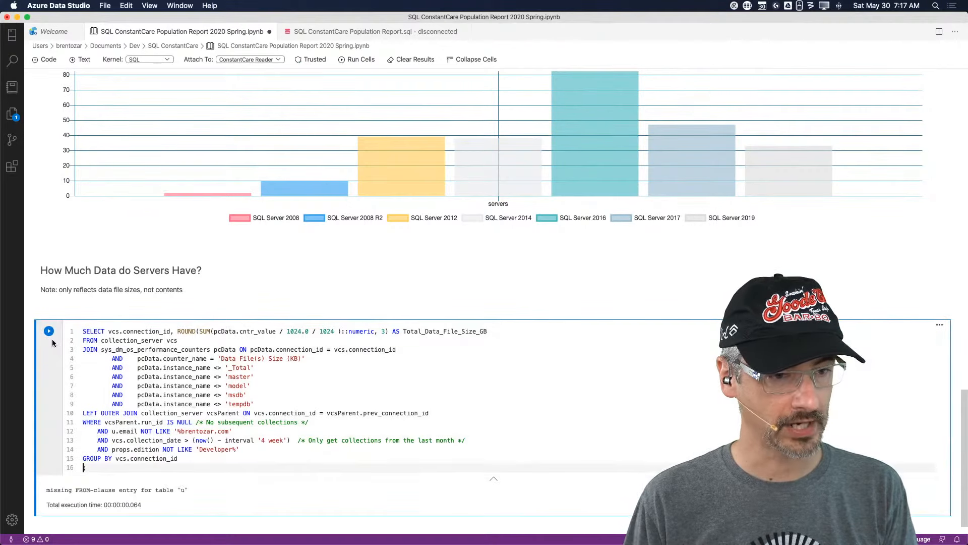
scroll(196, 305, "down", 2)
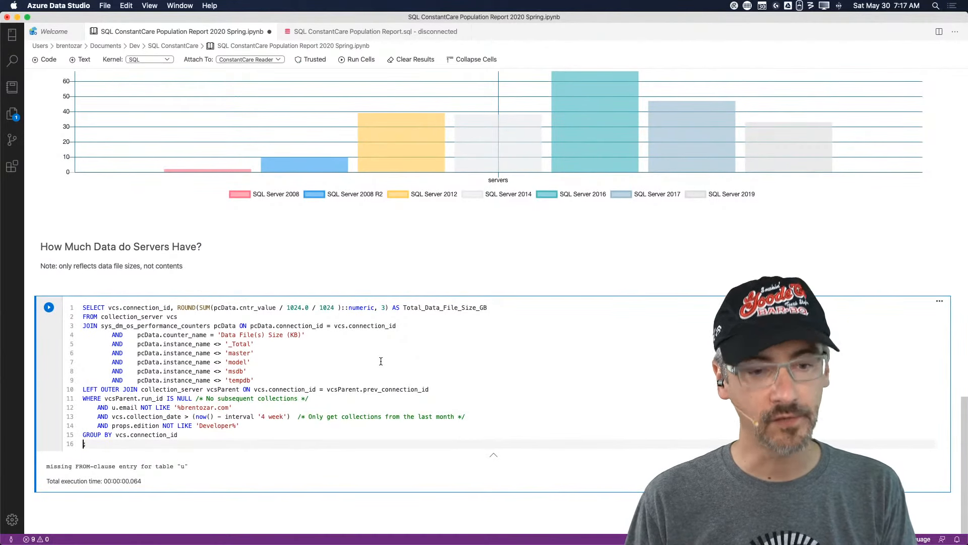
Copy the INNER JOIN registered_user line from SQL ConstantCare Population Report.sql and return to the Spring notebook
left_click(111, 407)
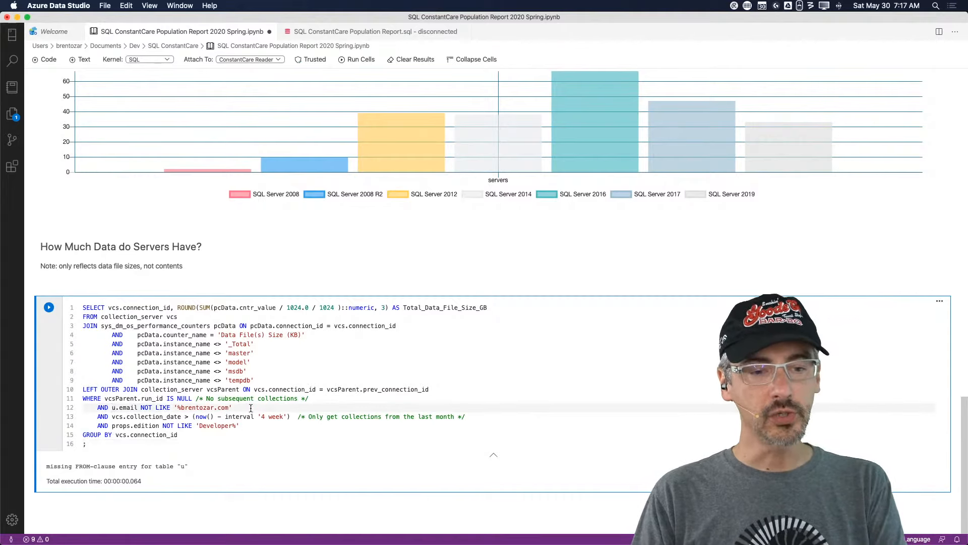
left_click_drag(251, 407, 76, 409)
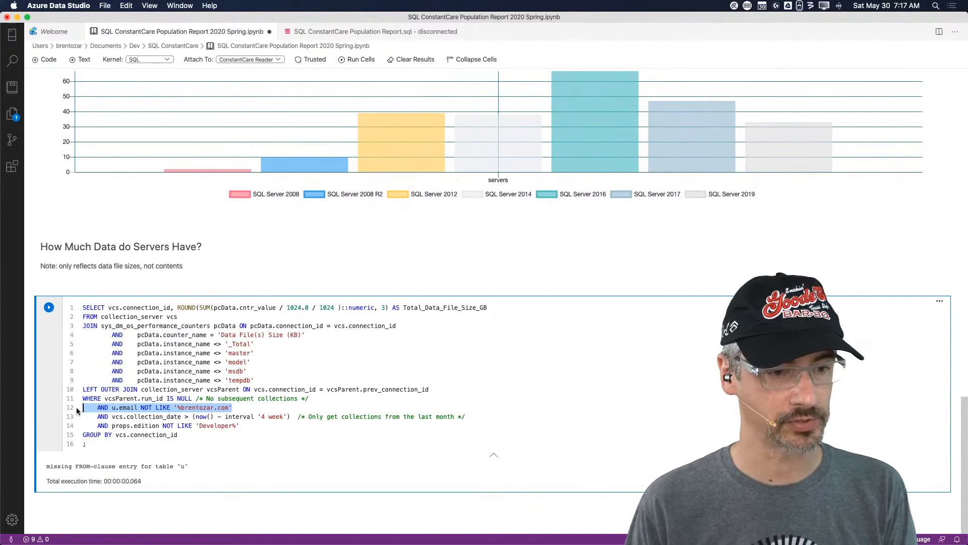
left_click(371, 32)
scroll(264, 293, "down", 10)
scroll(265, 312, "up", 5)
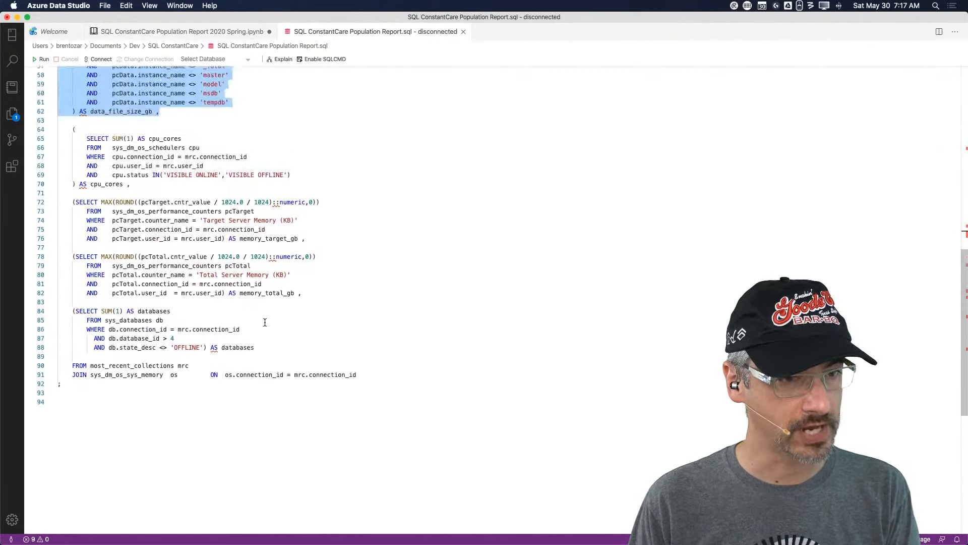
scroll(265, 322, "up", 15)
left_click(303, 252)
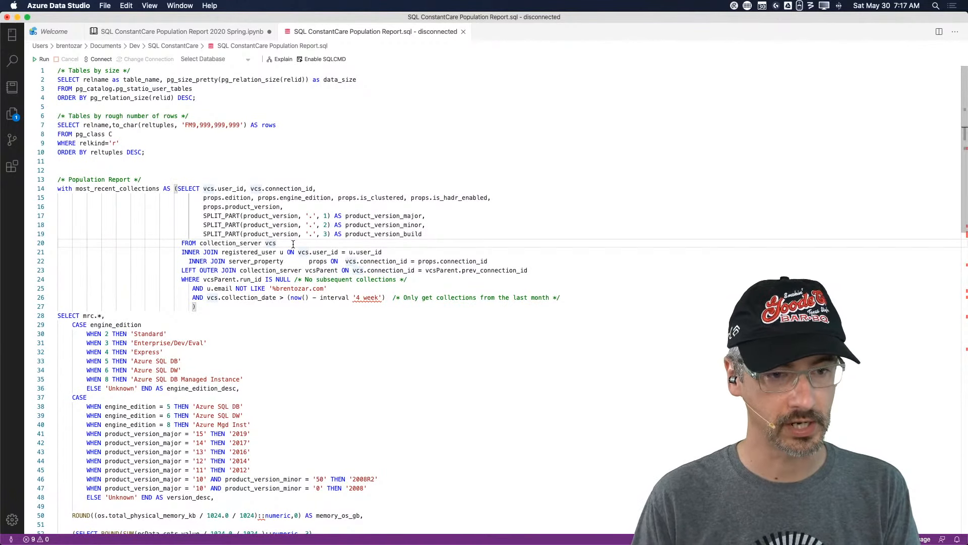
triple_click(302, 252)
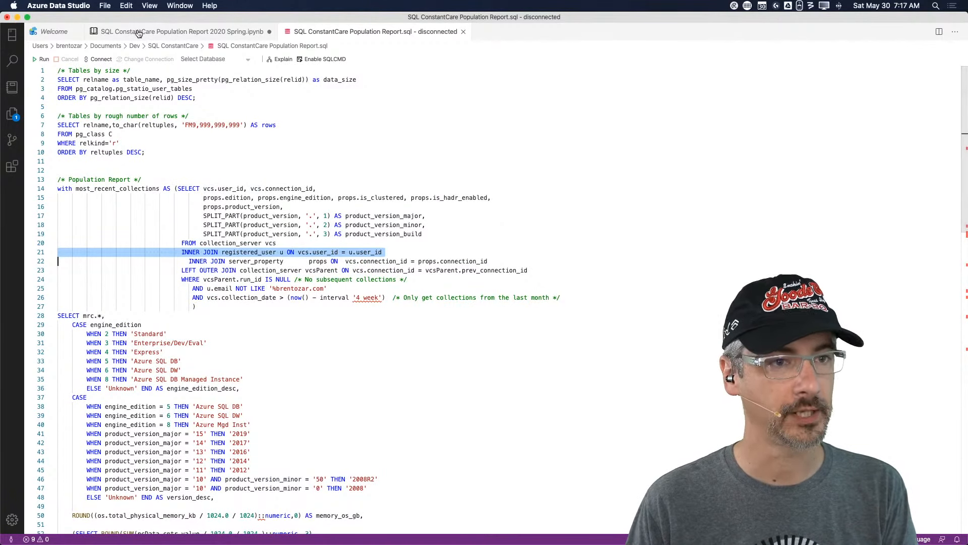
left_click(186, 31)
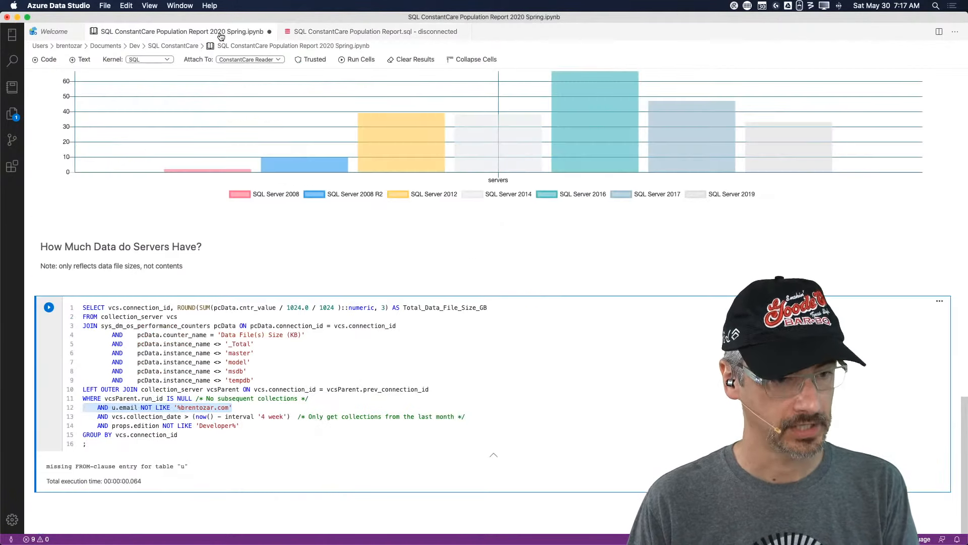
left_click(264, 407)
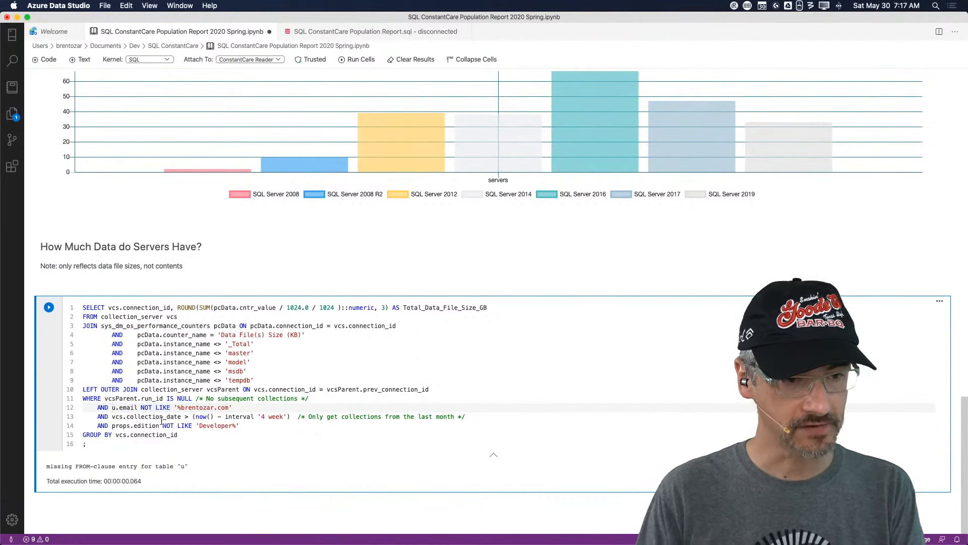
double_click(113, 407)
type("vcs.")
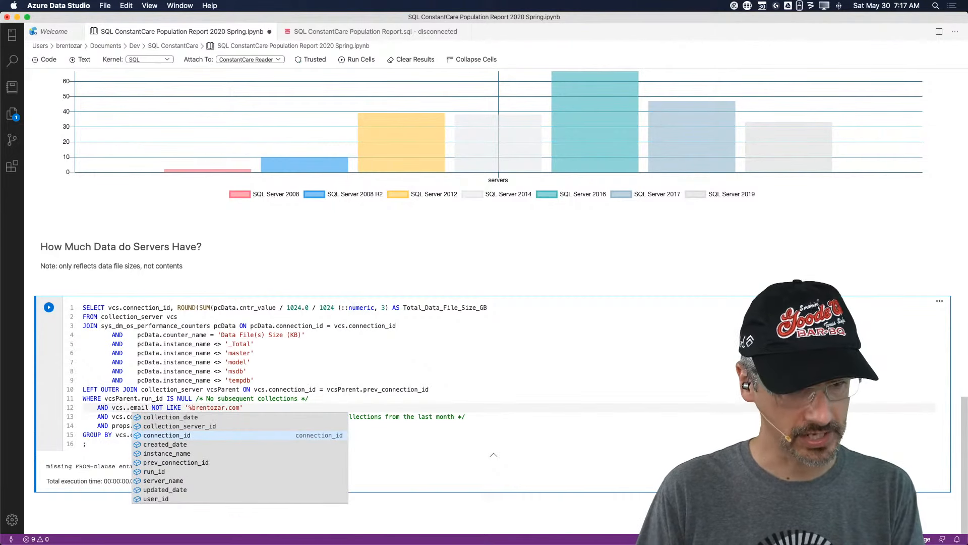
key("BackSpace")
key("BackSpace")
key("BackSpace")
key("BackSpace")
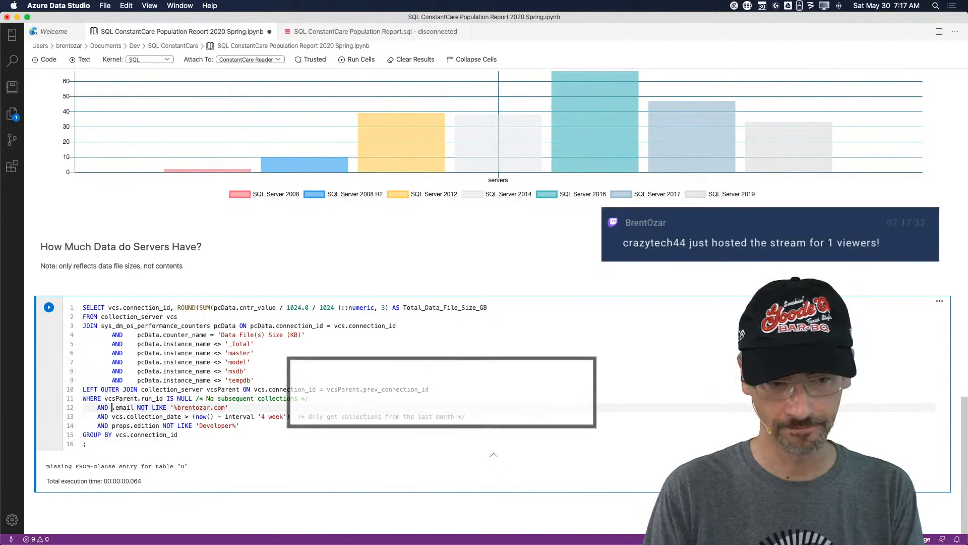
type("u")
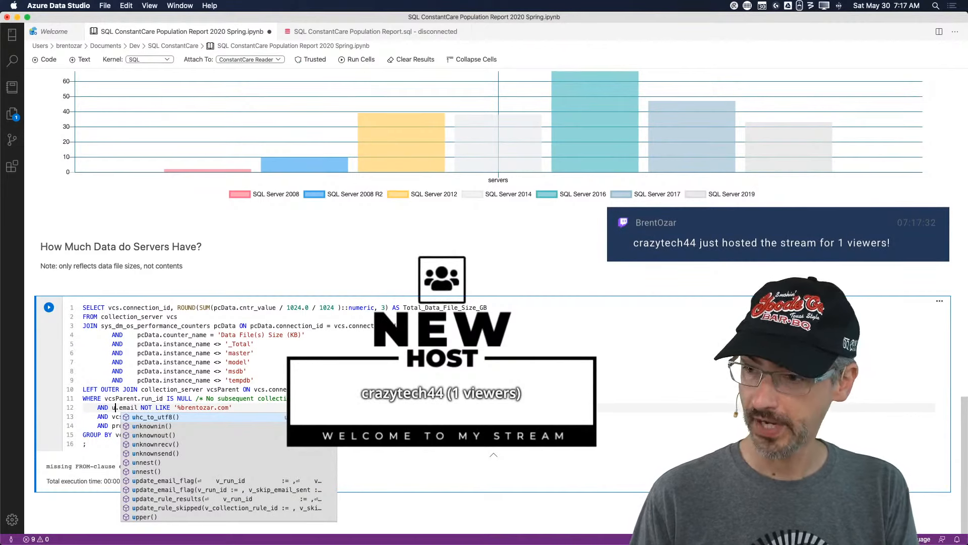
Insert INNER JOIN registered_user u ON vcs.user_id = u.user_id directly below FROM collection_server vcs in the data size query
left_click(303, 399)
left_click(255, 380)
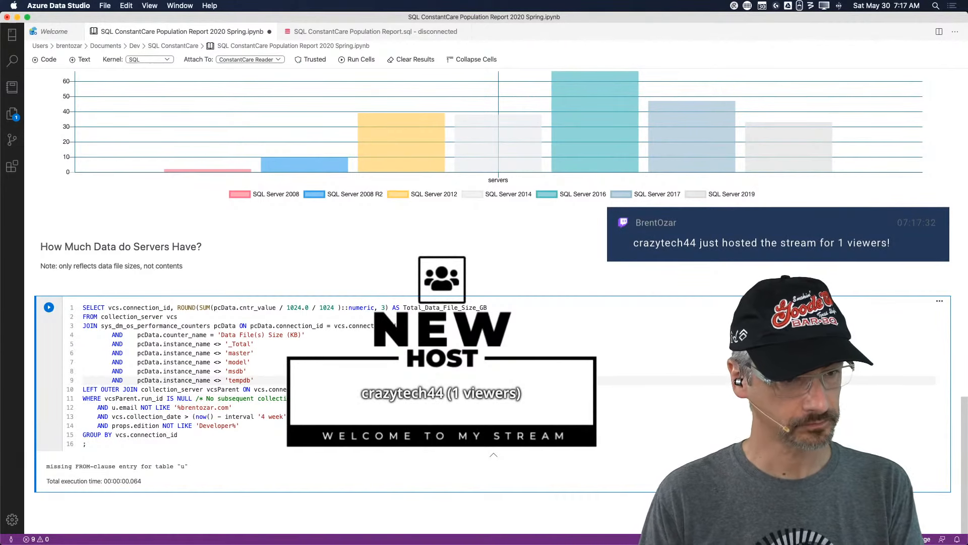
key("Down")
key("Up")
key("Up")
key("Up")
key("Up")
key("Up")
key("Up")
key("Up")
key("Up")
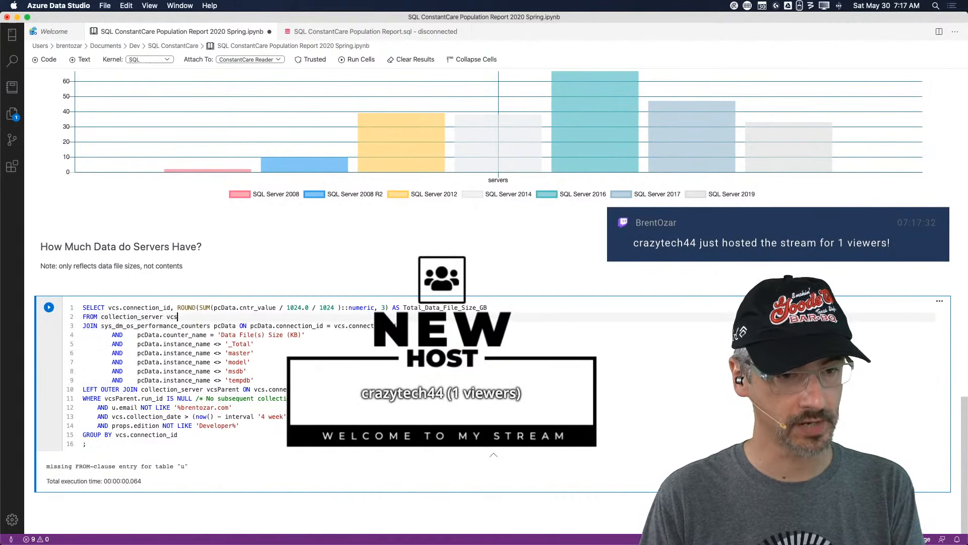
key("Return")
type("INNER JOIN registered_user u ON vcs.user_id = u.user_id")
key("Up")
key("shift+Down")
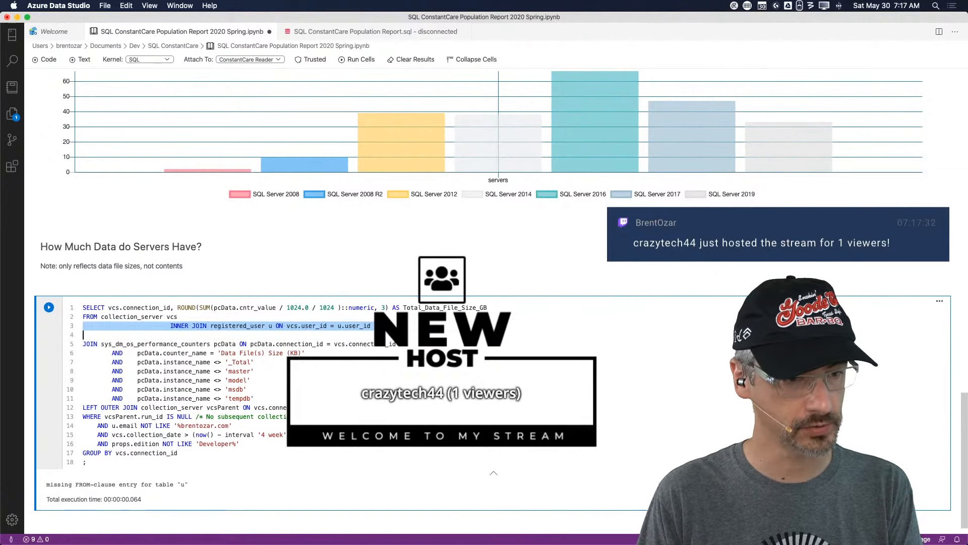
Align the registered_user join flush with FROM, remove the blank line below it, and make the sys_dm_os_performance_counters join an INNER JOIN
key("shift+Tab")
key("shift+Tab")
key("shift+Tab")
key("shift+Tab")
key("shift+Tab")
key("shift+Tab")
key("Down")
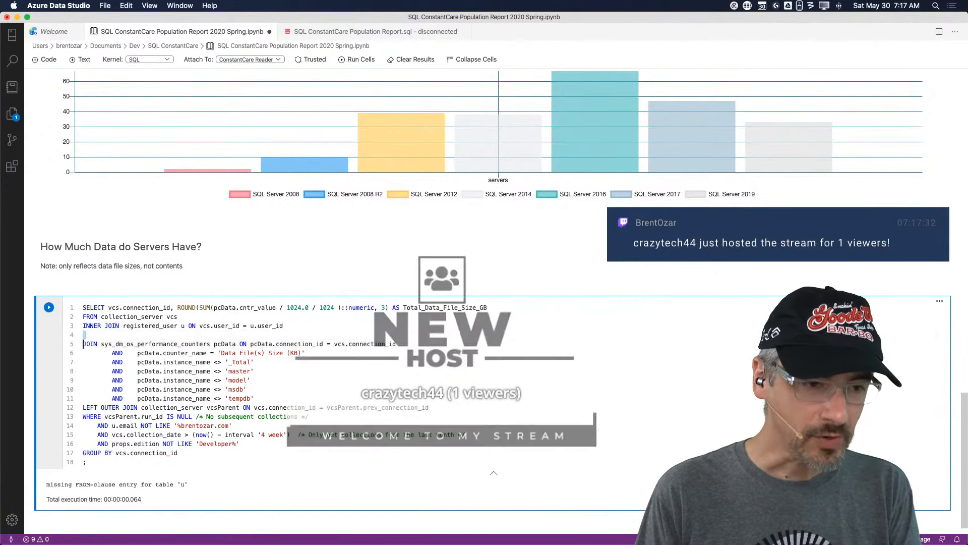
key("BackSpace")
type("INNER")
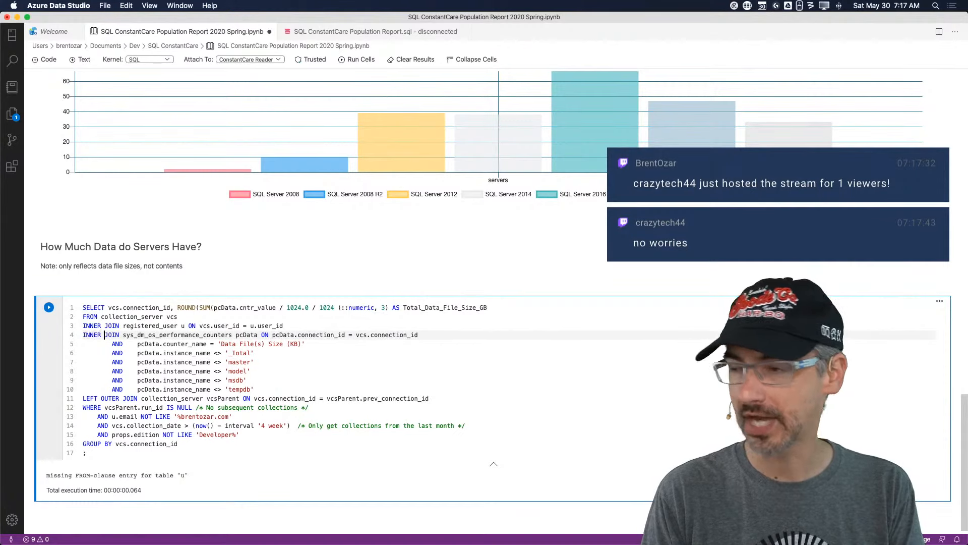
Check the join and filter lines of the data size query and run its cell
key("Up")
key("shift+Left")
key("shift+Left")
key("shift+Left")
key("shift+Left")
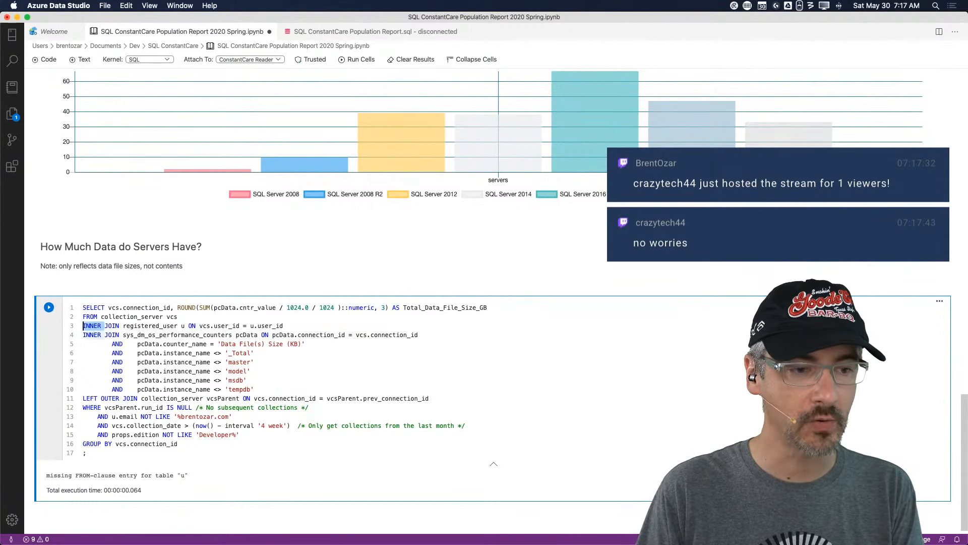
key("Down")
key("Down")
key("Down")
key("Down")
key("Down")
key("Down")
key("Down")
key("Down")
key("Down")
key("Down")
key("Down")
key("Down")
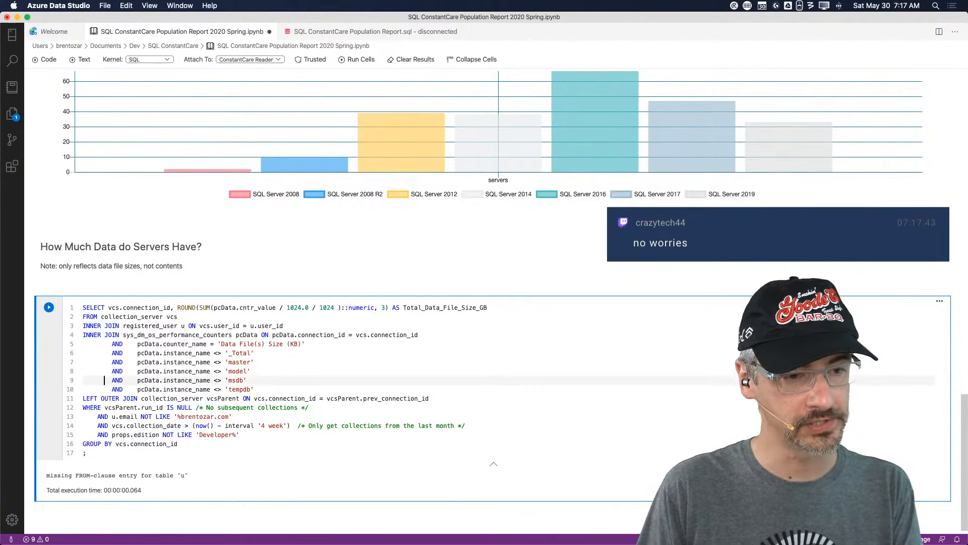
key("Down")
key("Down")
key("Up")
key("Up")
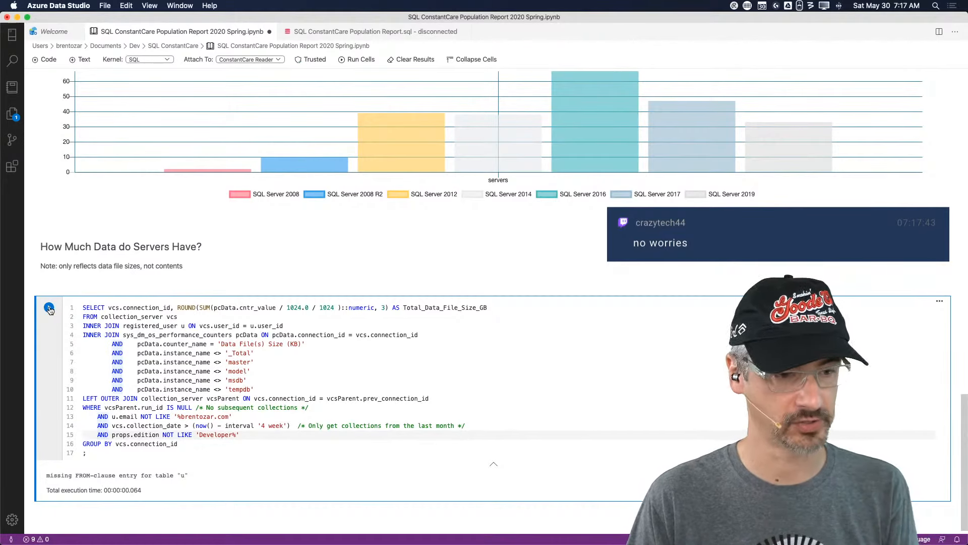
left_click(49, 308)
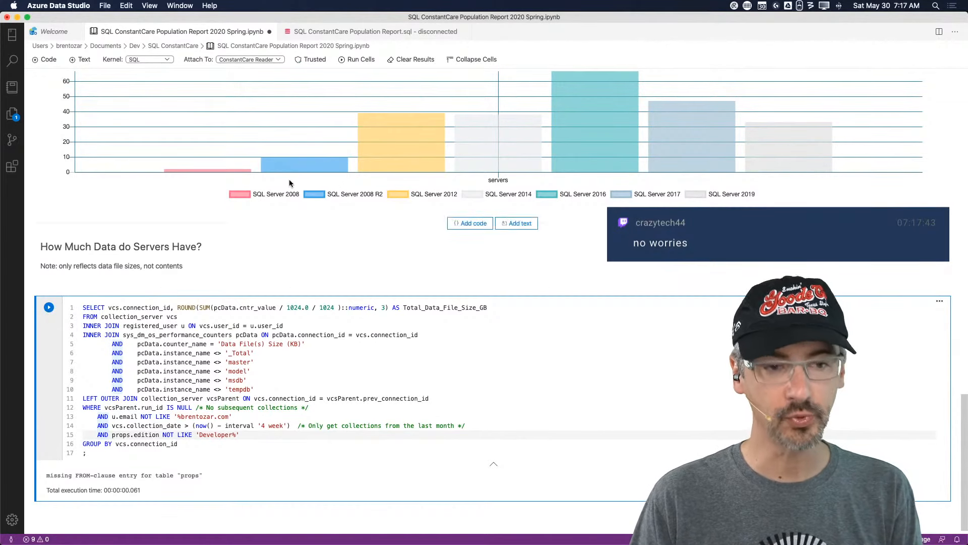
Copy the INNER JOIN server_property props line from SQL ConstantCare Population Report.sql and return to the Spring notebook
left_click(375, 34)
left_click(443, 249)
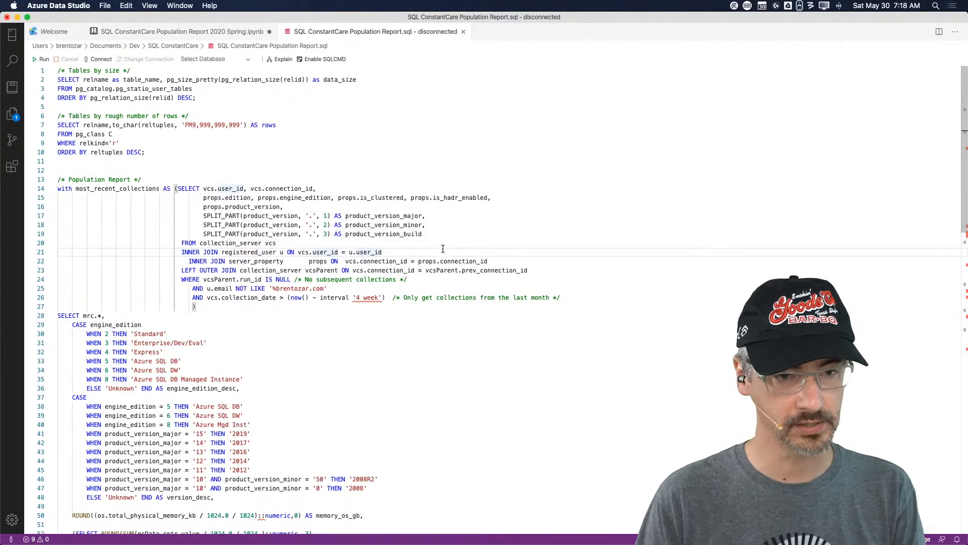
key("Right")
key("shift+Down")
key("super+c")
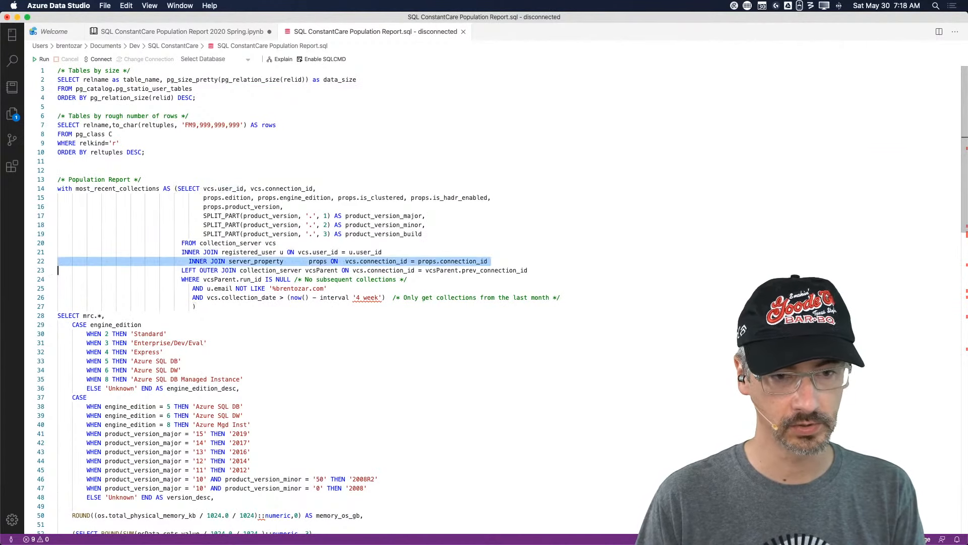
left_click(148, 32)
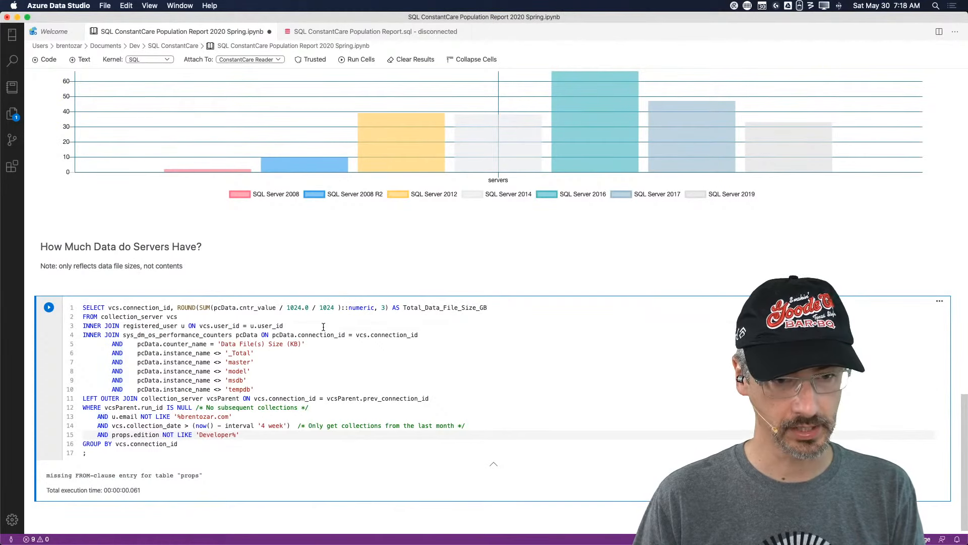
Insert the server_property props join on connection_id, unindented, below the registered_user join and run the data size query cell
left_click(324, 327)
key("Right")
key("super+v")
key("shift+Up")
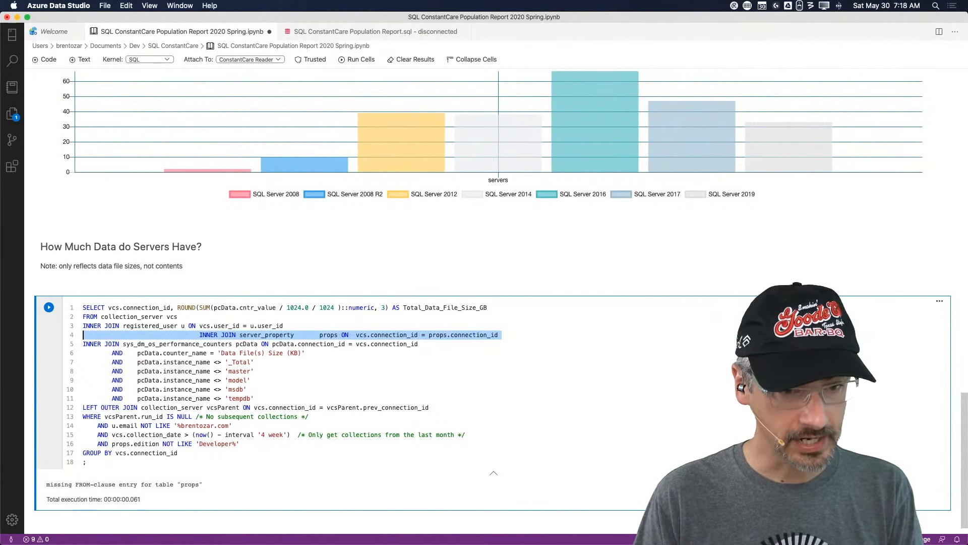
key("shift+Tab")
key("shift+Tab")
key("shift+Tab")
key("shift+Tab")
key("shift+Tab")
key("shift+Tab")
key("shift+Tab")
key("shift+Tab")
key("Down")
key("Down")
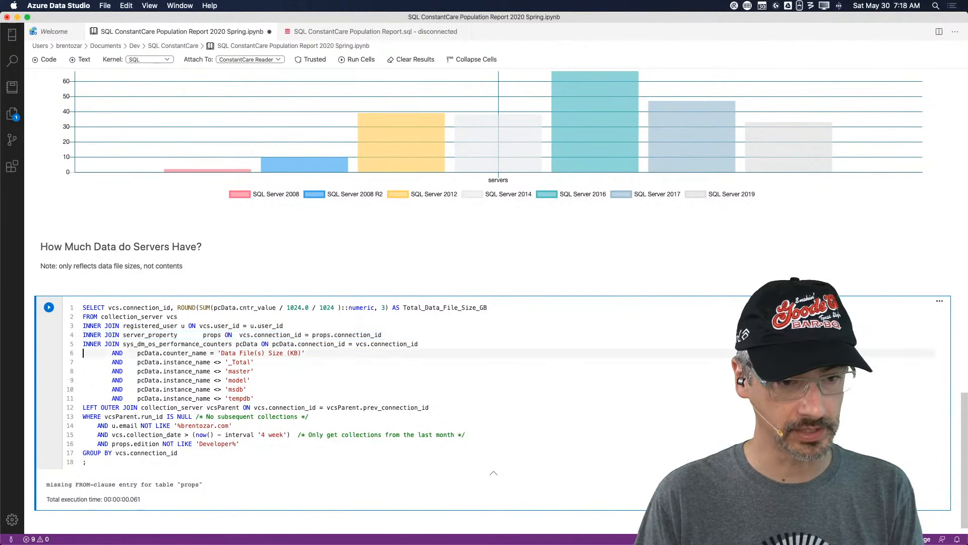
left_click(47, 307)
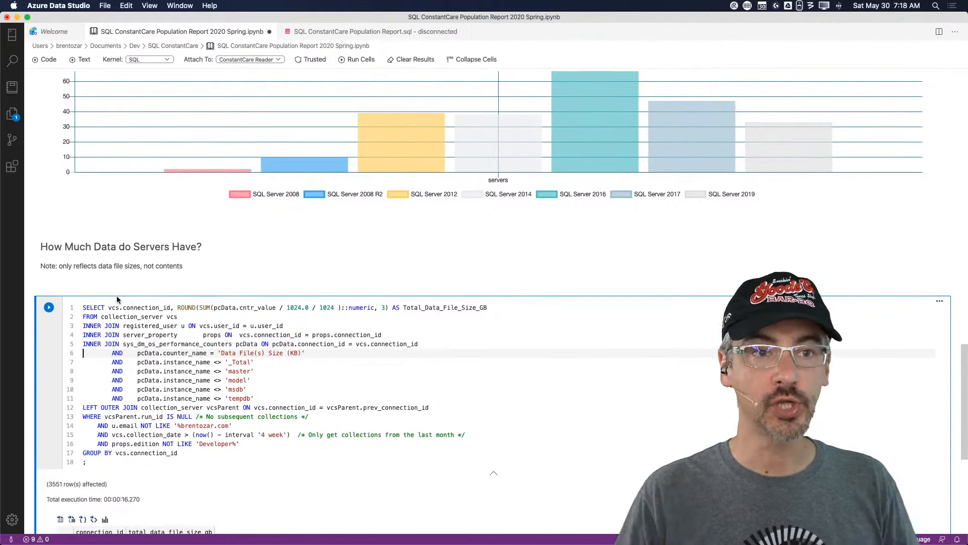
Review the reference SQL file's subqueries, the data size results grid, and the query's filter that excludes Developer editions
left_click(374, 35)
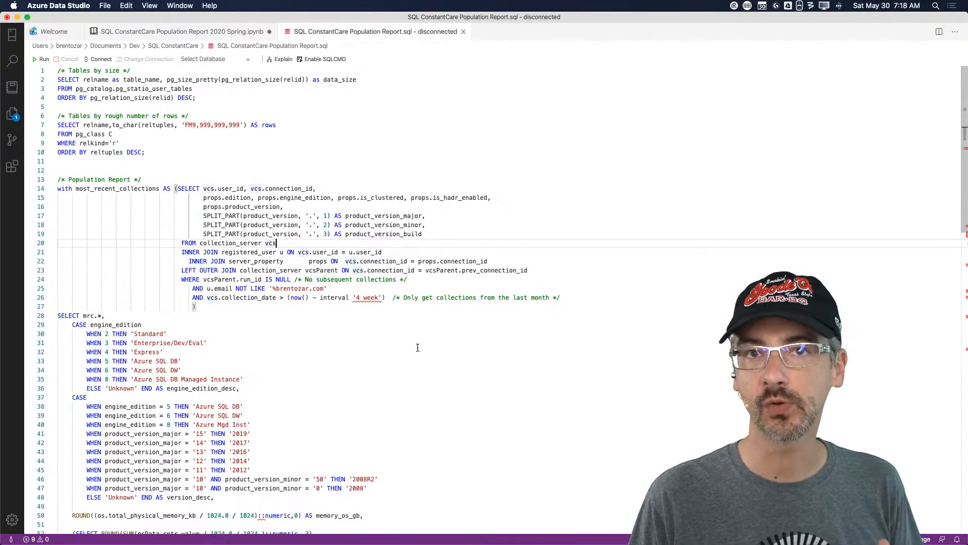
scroll(418, 347, "down", 12)
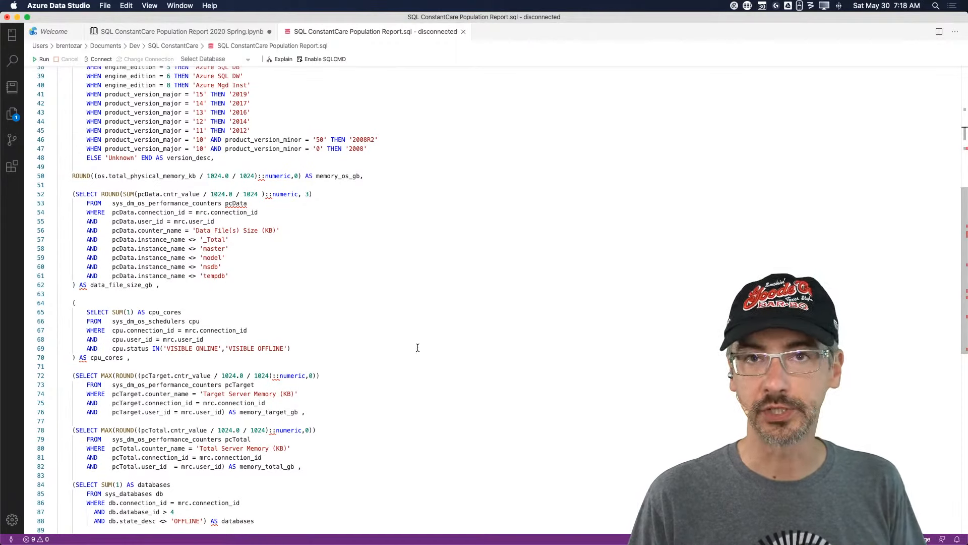
scroll(418, 347, "down", 3)
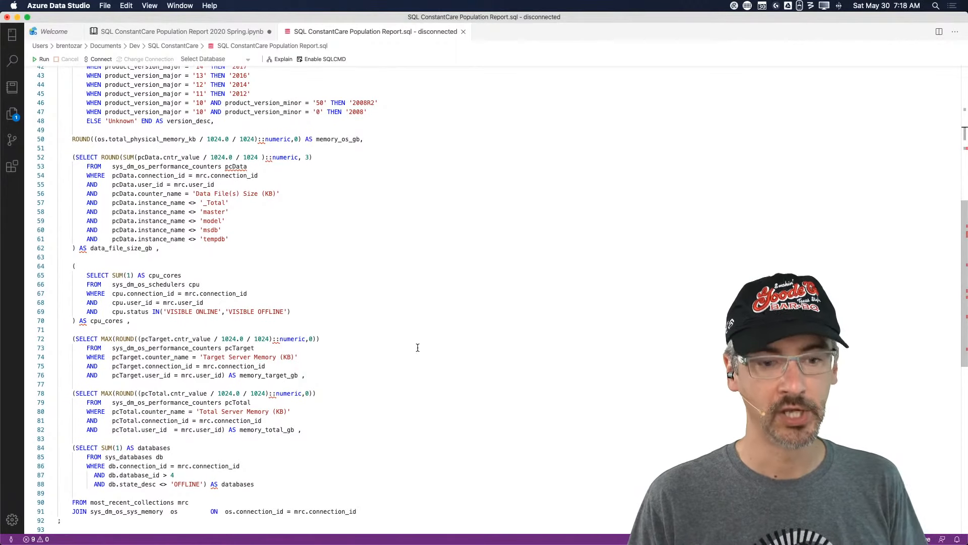
left_click(147, 32)
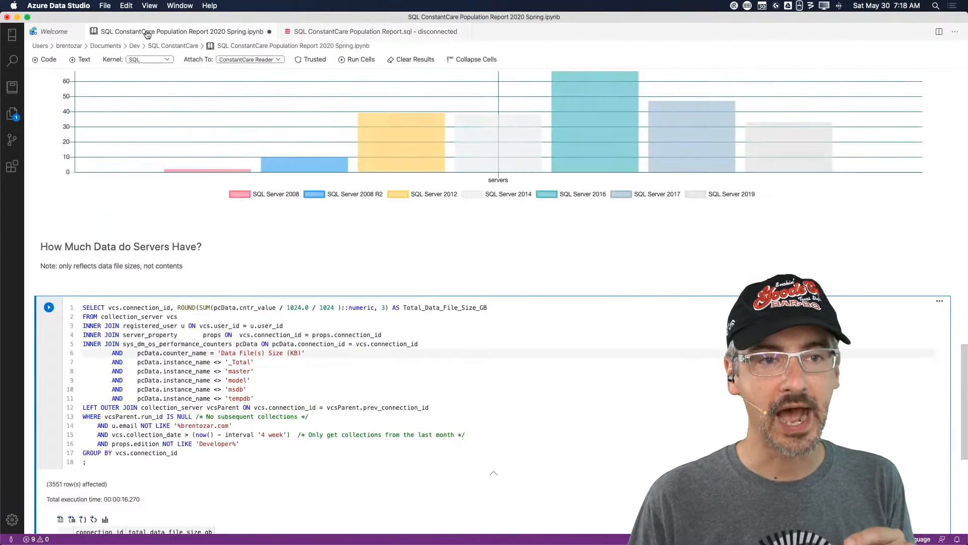
scroll(266, 380, "down", 5)
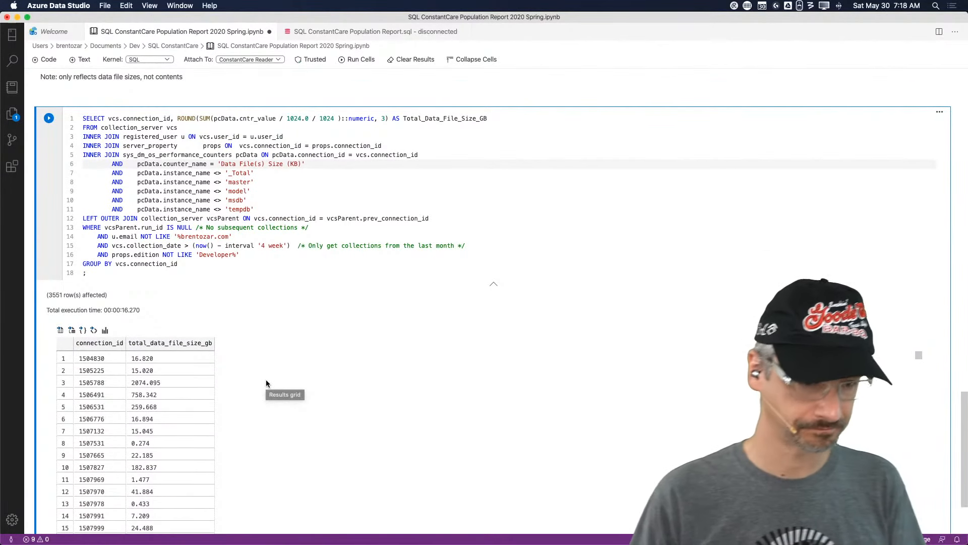
scroll(266, 383, "down", 3)
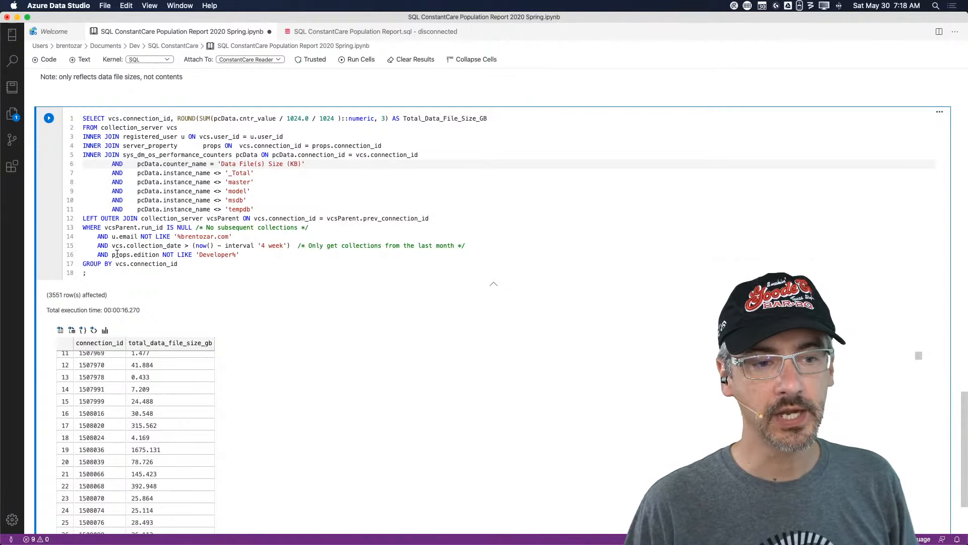
left_click_drag(117, 254, 287, 253)
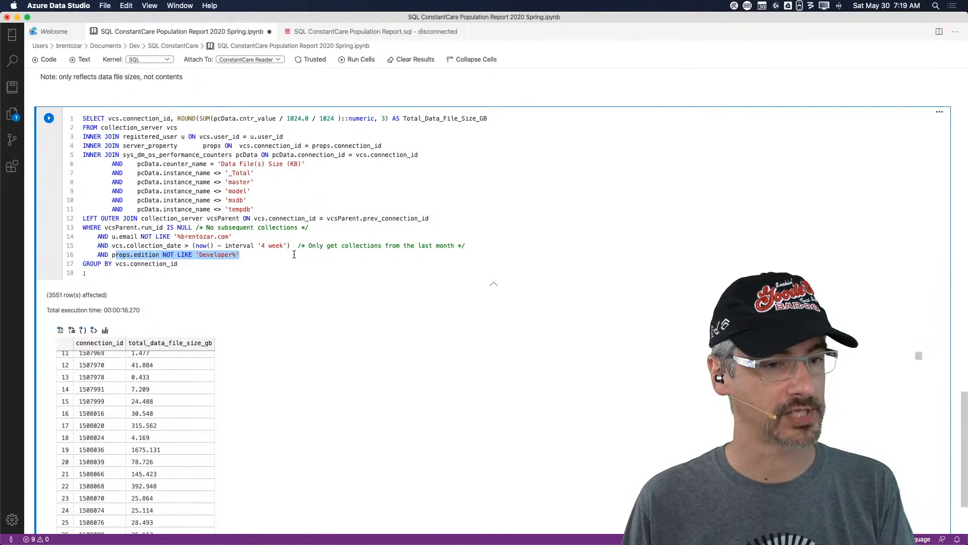
Add ORDER BY 2 DESC after the GROUP BY line of the data file size query and run the cell
left_click(274, 273)
scroll(275, 274, "down", 2)
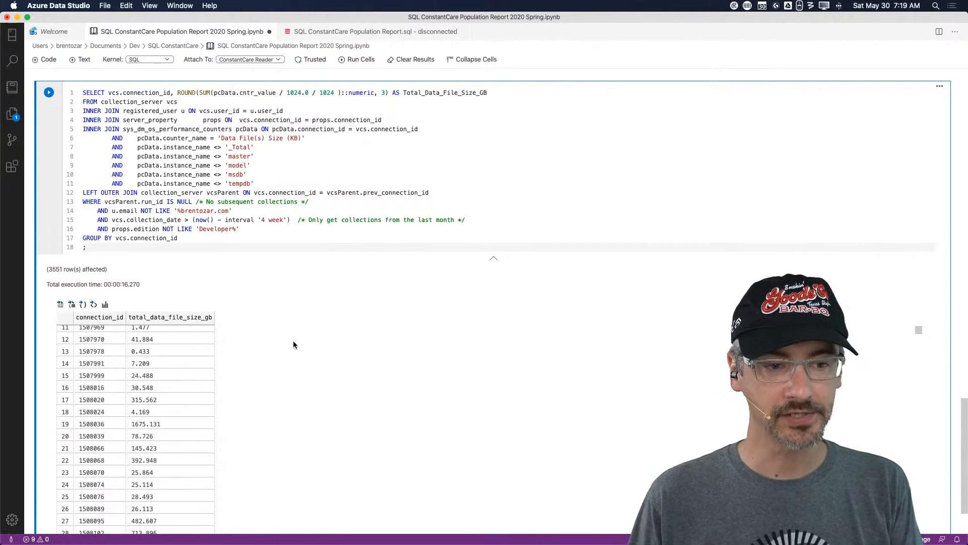
left_click(194, 238)
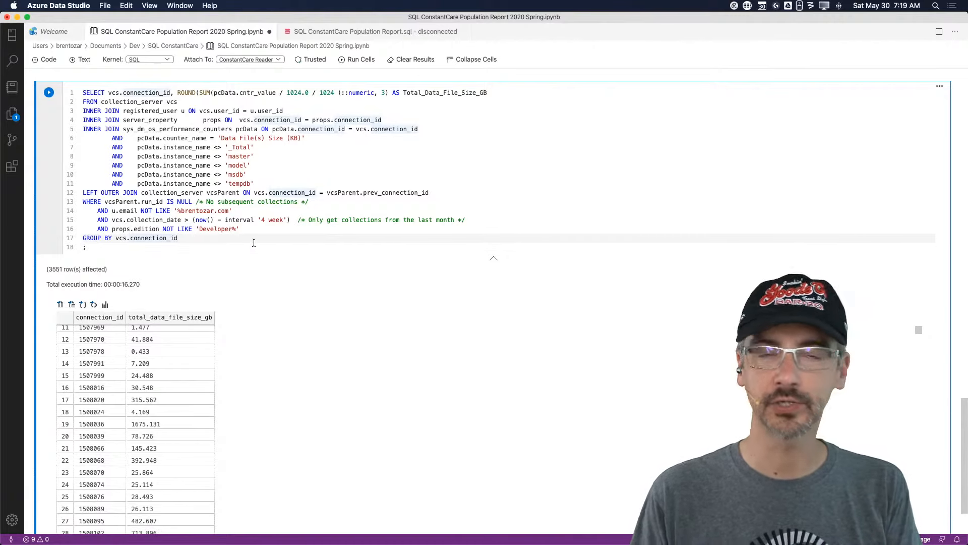
key("Return")
type("ORDER ")
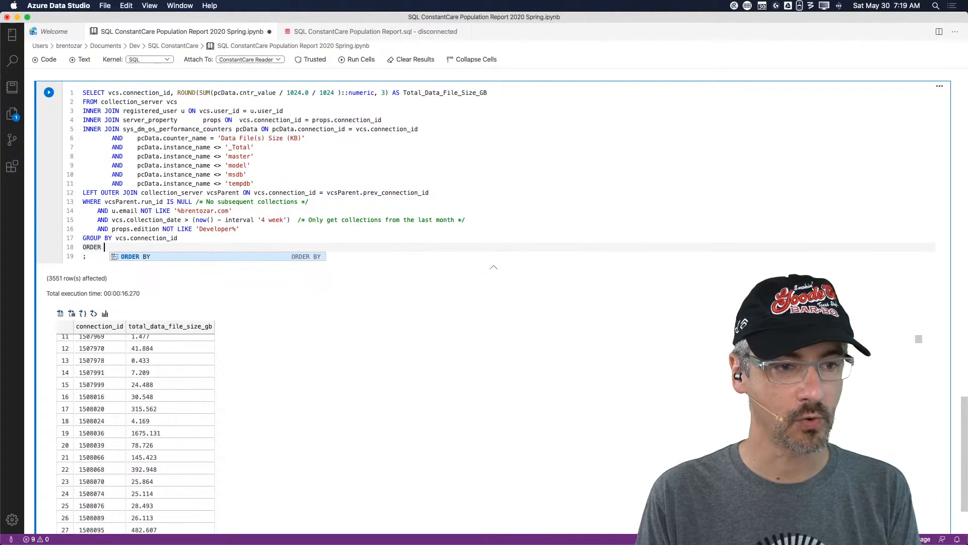
type("BY 2 DESC")
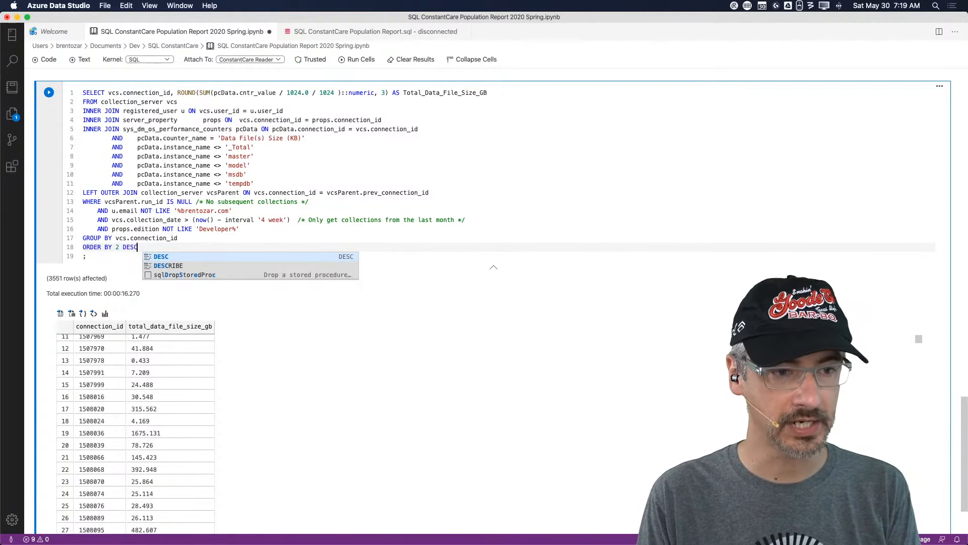
left_click(50, 96)
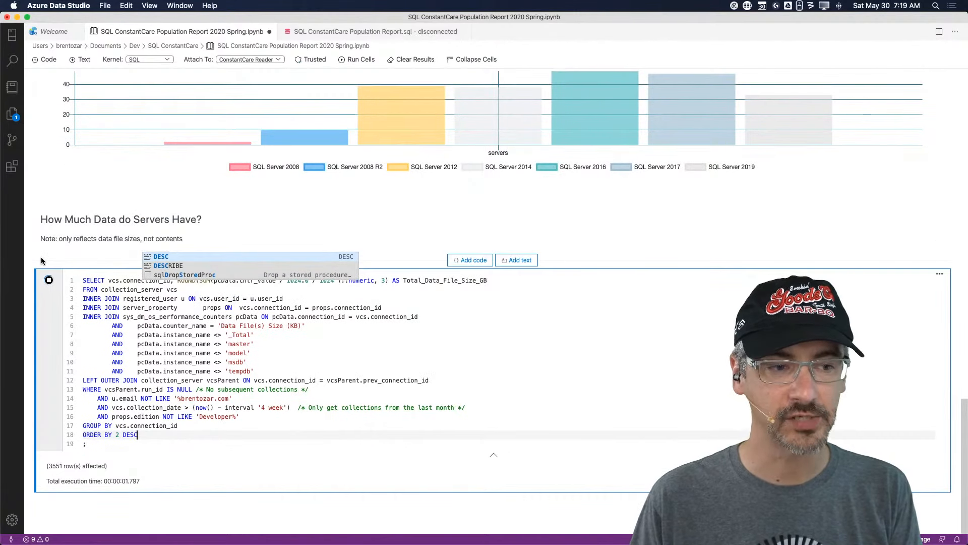
scroll(48, 474, "down", 4)
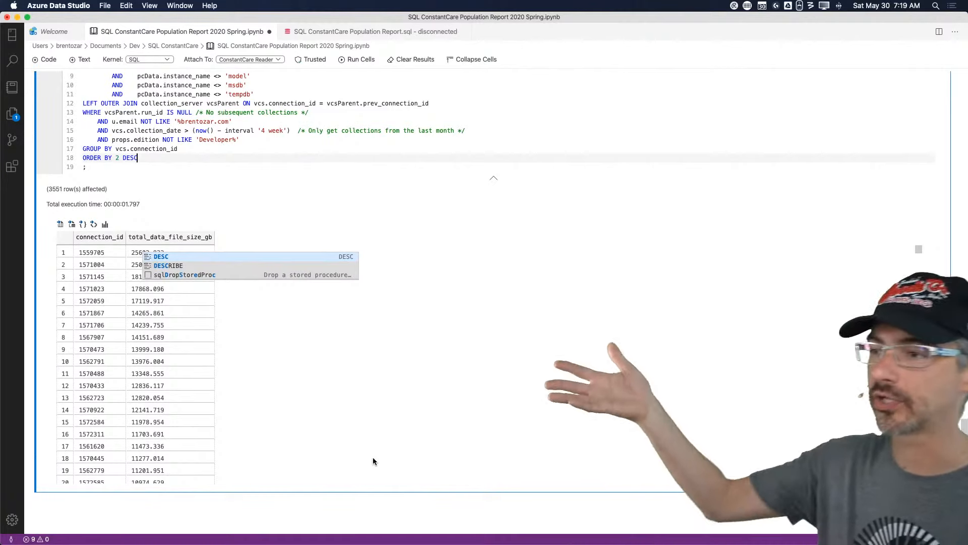
left_click(298, 335)
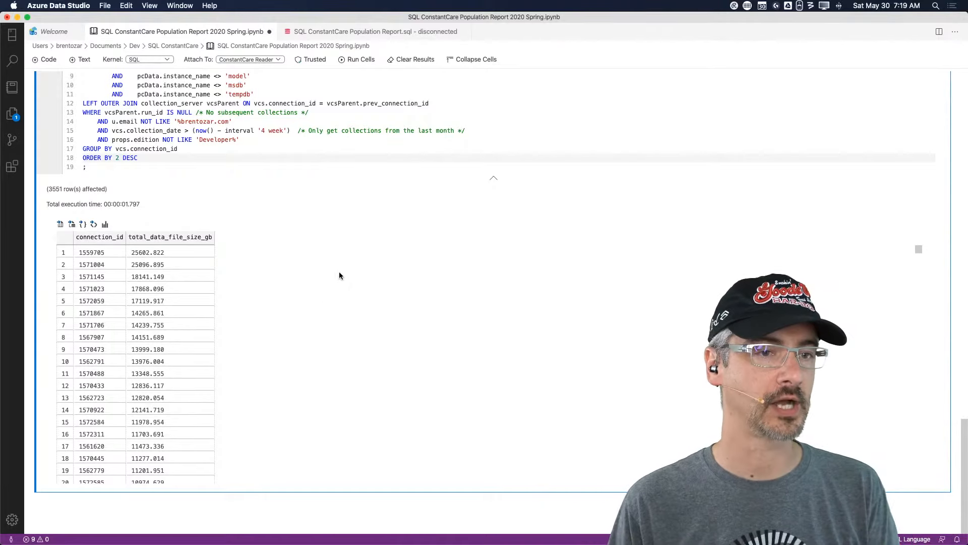
Add a CASE column to the SELECT list, reusing the ROUND(SUM(...)) size expression followed by WHEN <= 25 THEN '0-25'
scroll(243, 156, "up", 5)
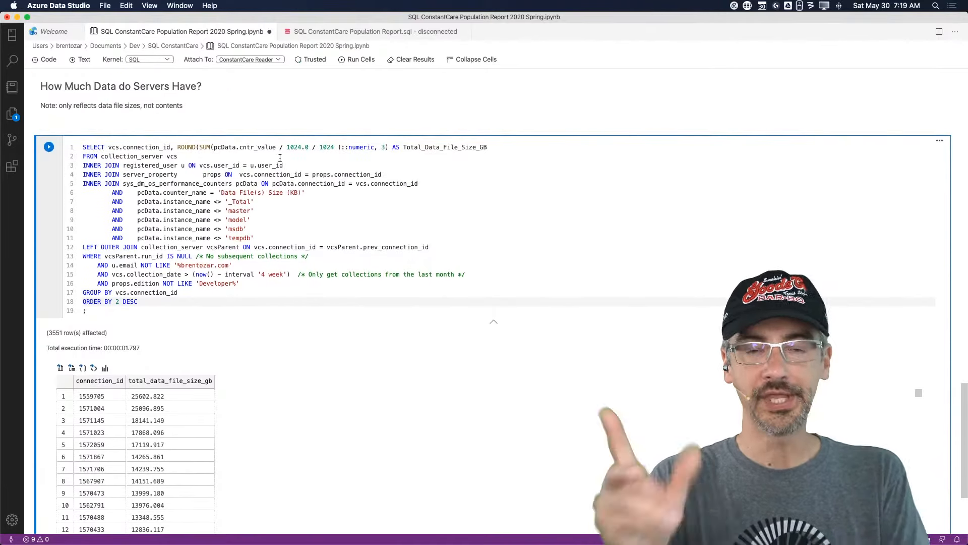
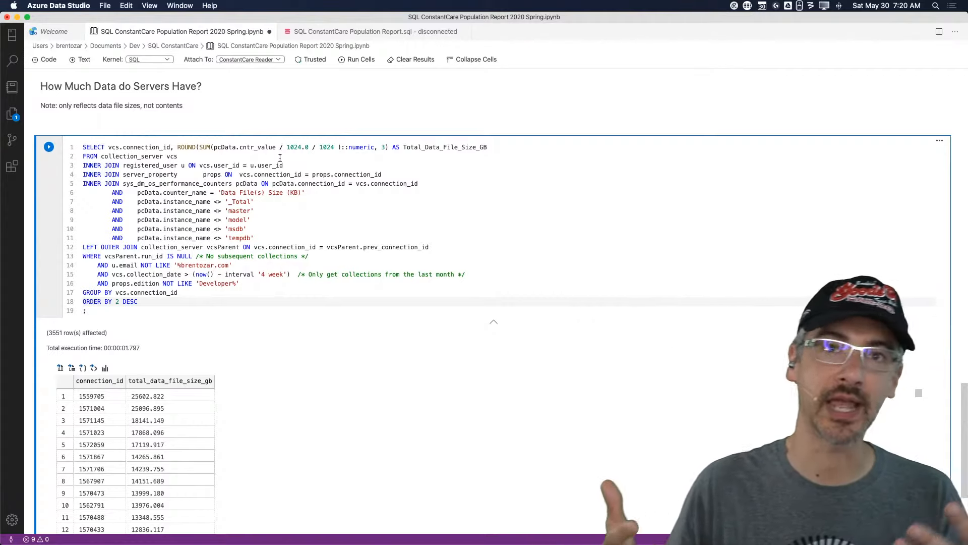
left_click(497, 144)
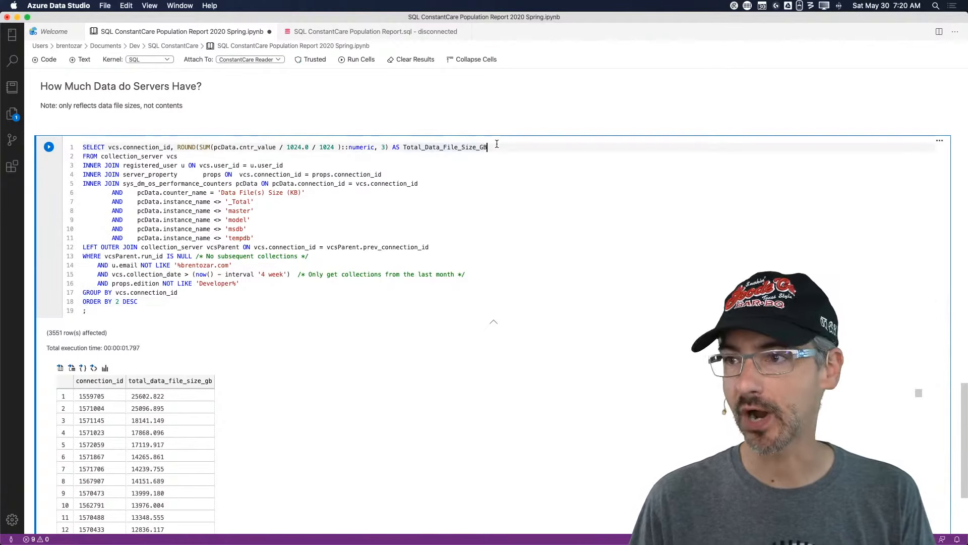
key("Return")
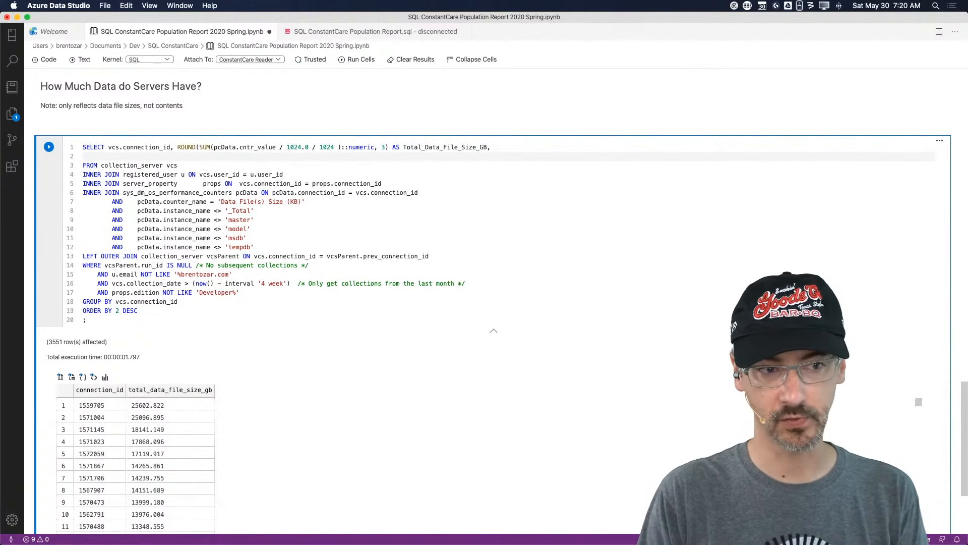
type("CASE")
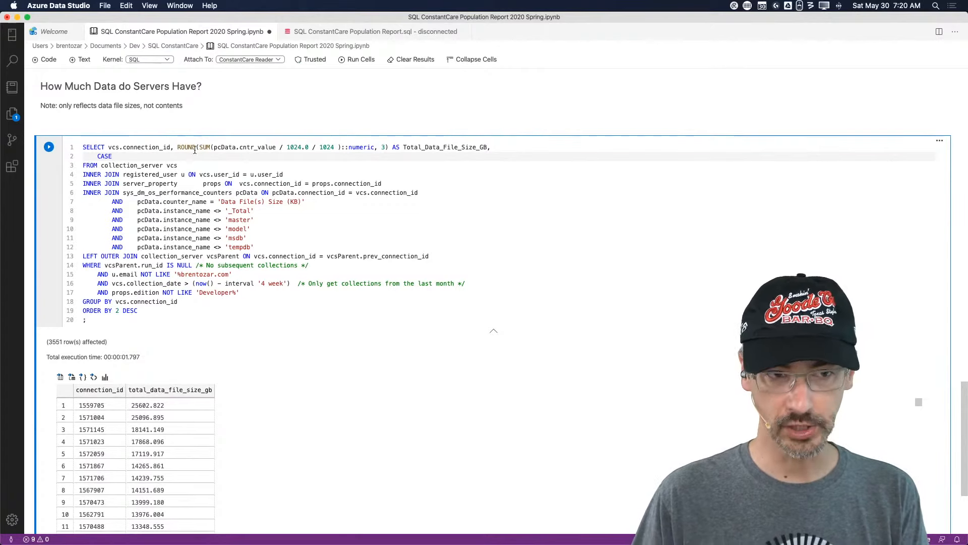
left_click_drag(178, 147, 389, 147)
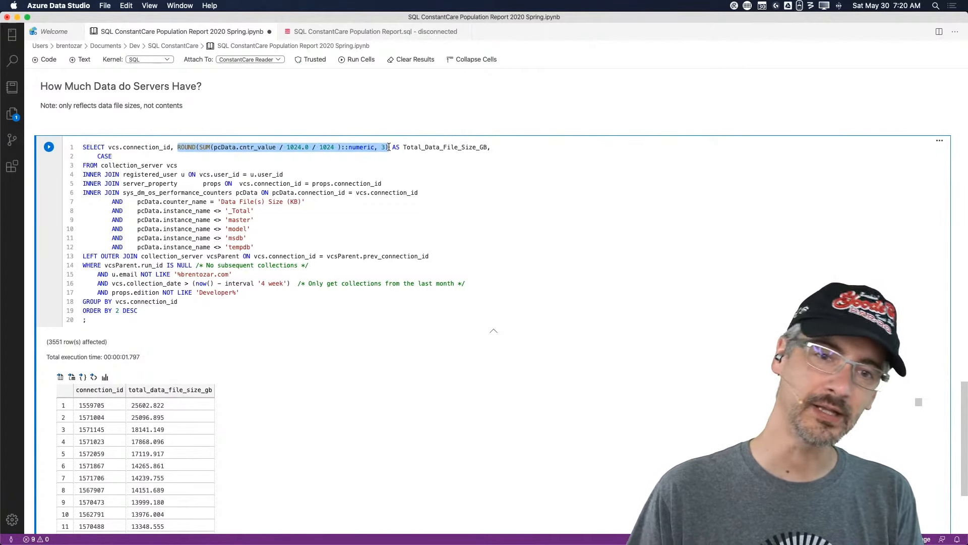
key("ctrl+c")
left_click(137, 158)
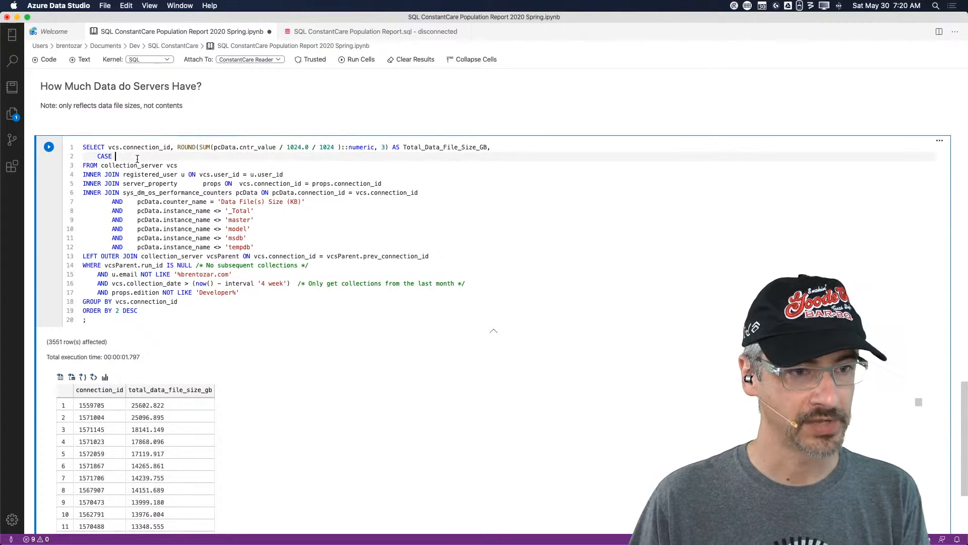
key("ctrl+v")
type("WHEN ")
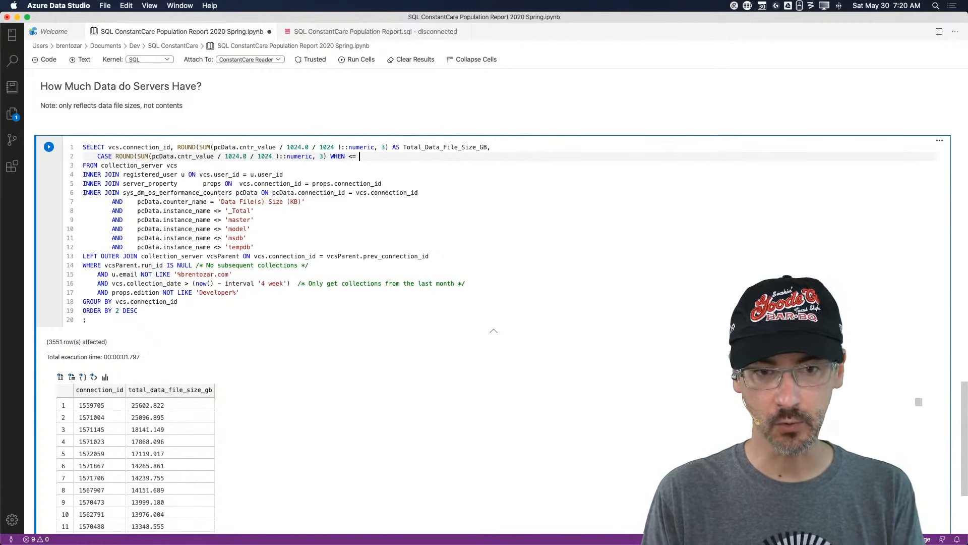
type("<= 25 THEN ")
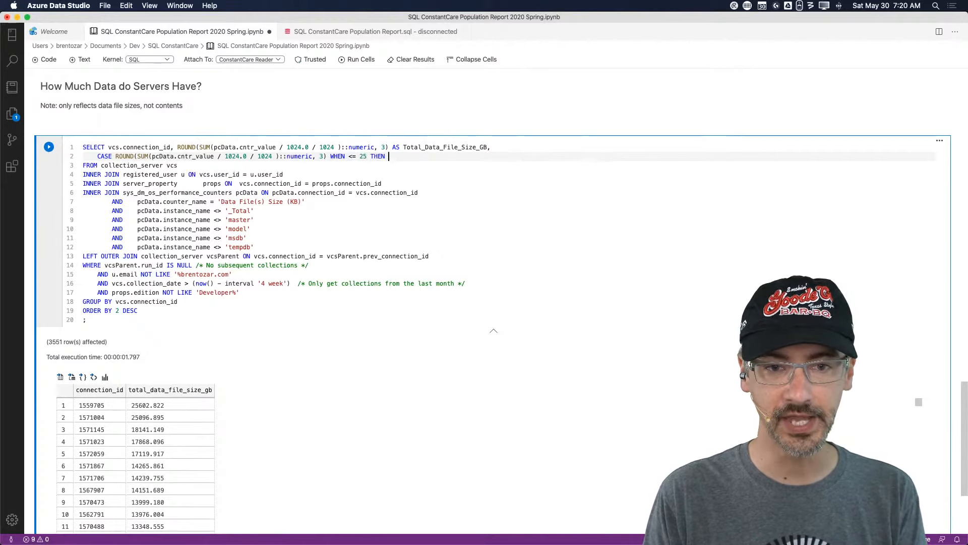
type("'0-25")
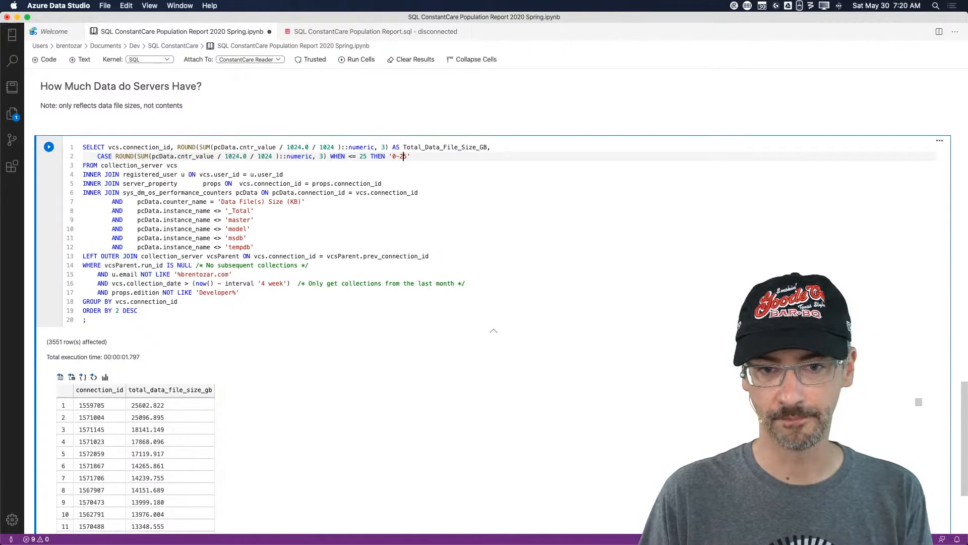
Complete the CASE column with ELSE 'Other' AS Size_Category on a new line and run the cell
key("Return")
type("ELSE 'Other'")
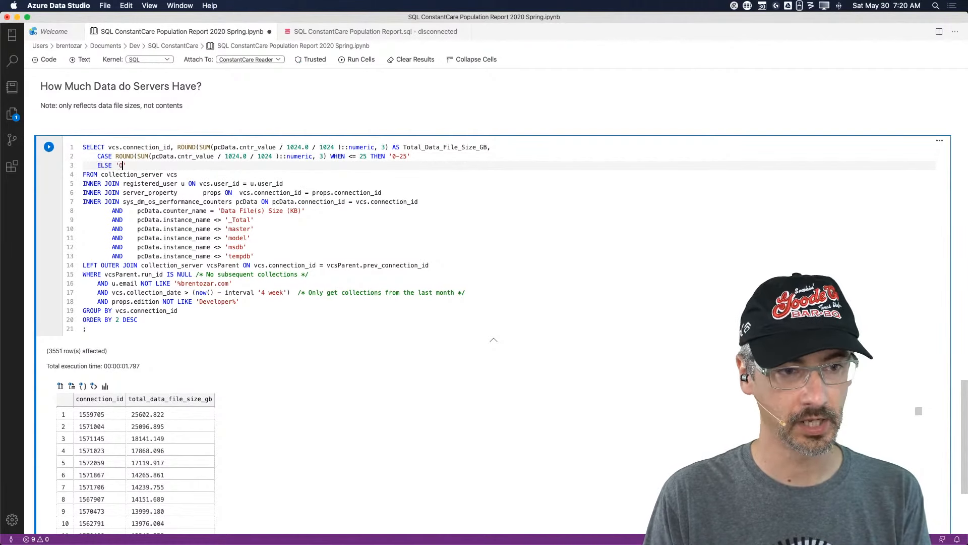
type(" AS SizeC")
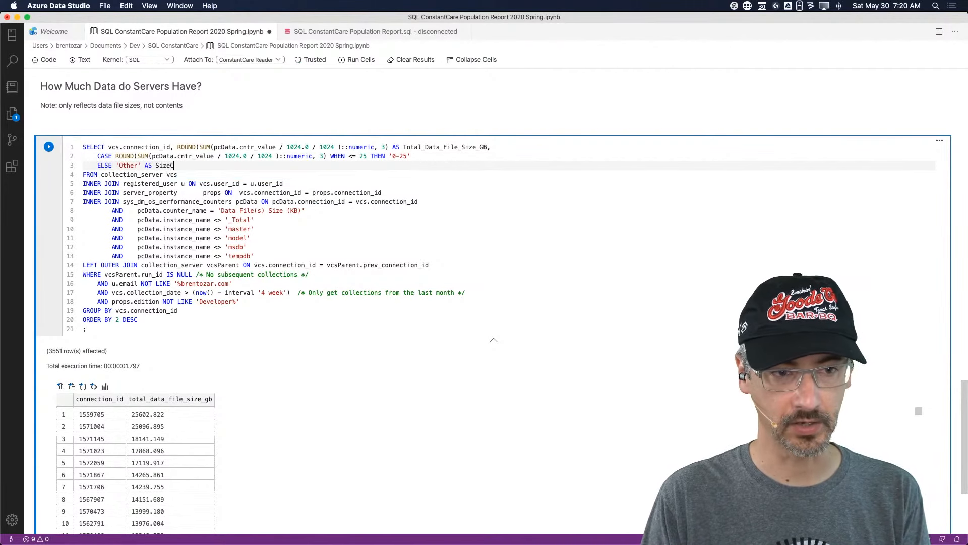
key("BackSpace")
type("_Catego")
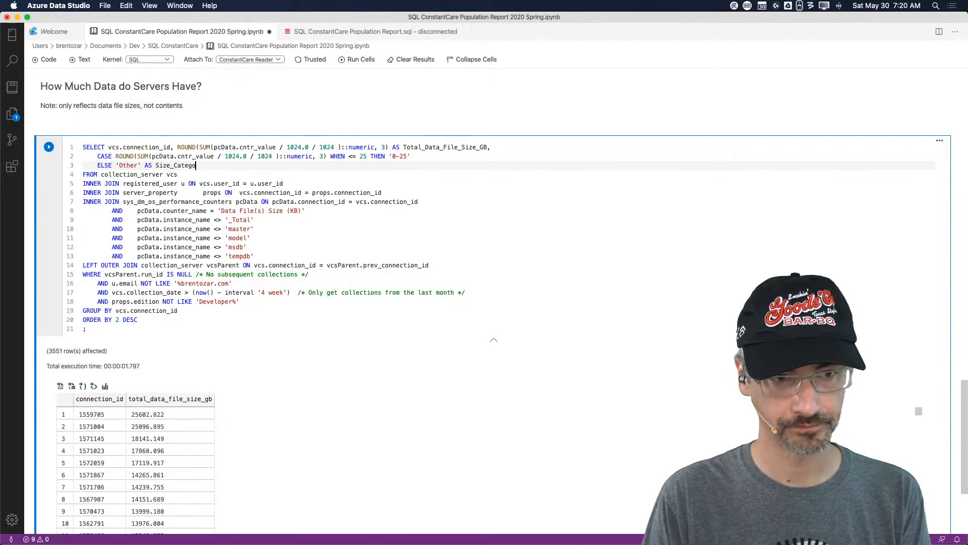
type("ry")
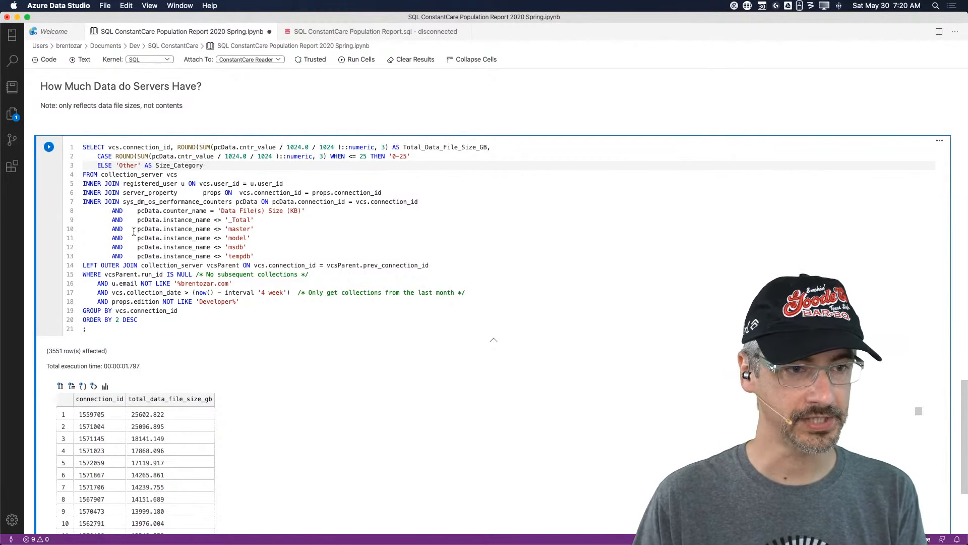
left_click(50, 147)
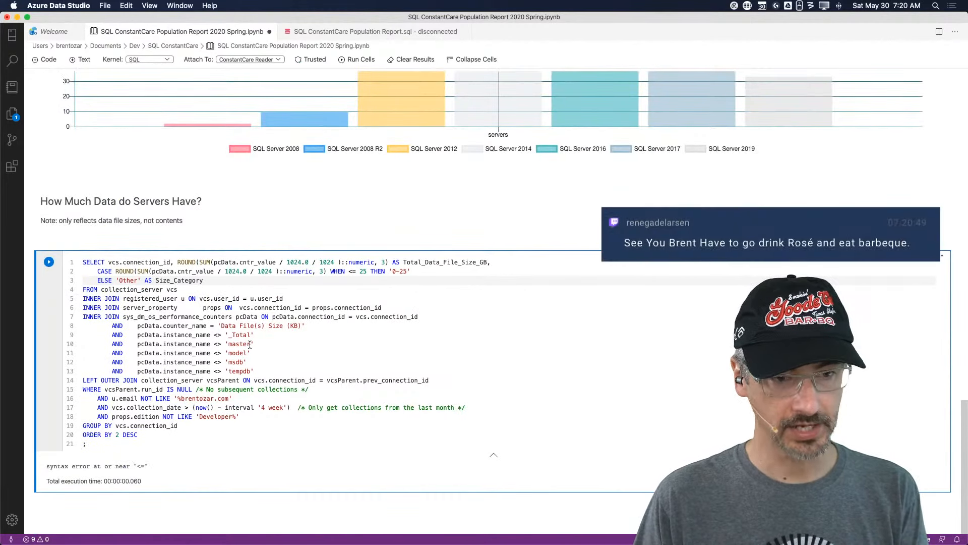
Move WHEN in front of the ROUND expression so the line reads CASE WHEN ROUND(...) <= 25, and rerun the cell
left_click(337, 272)
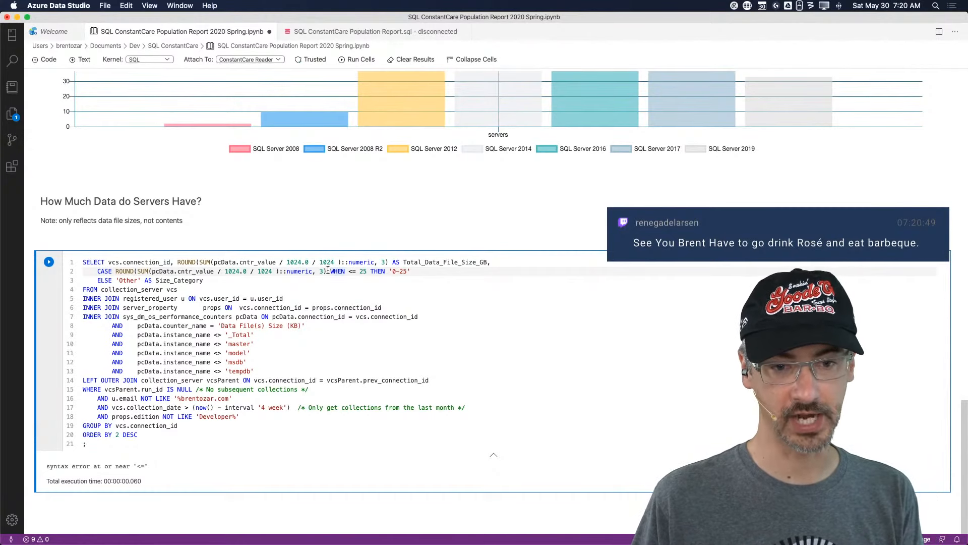
left_click_drag(330, 271, 347, 271)
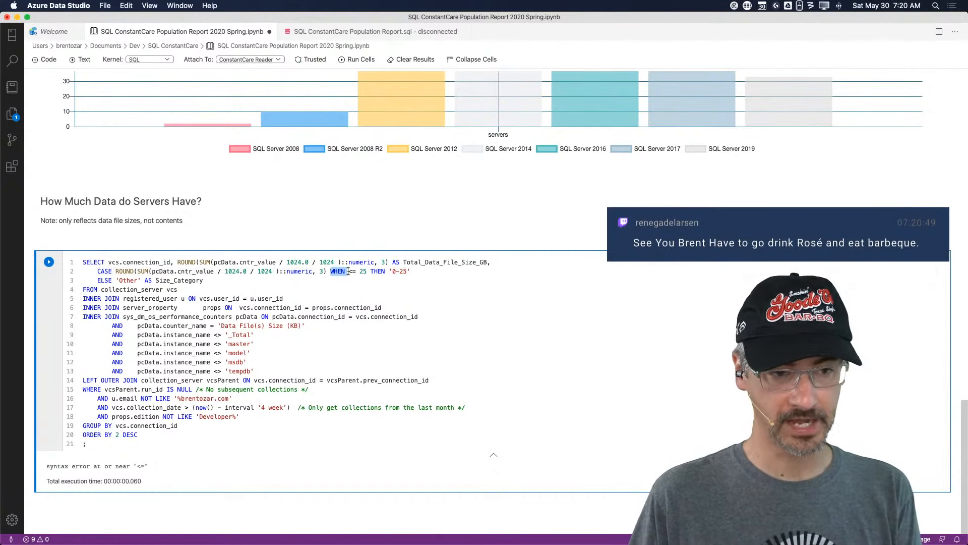
key("BackSpace")
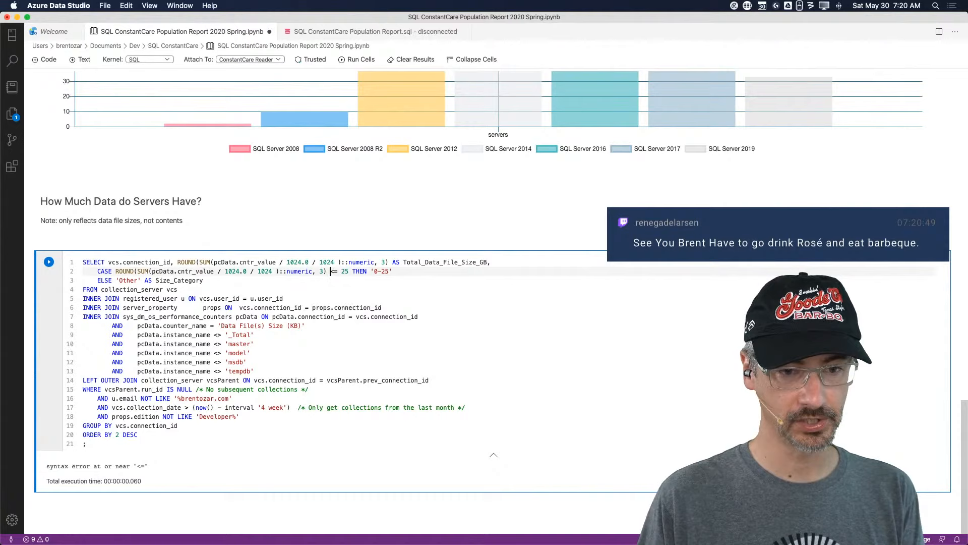
left_click(115, 272)
type("WHEN")
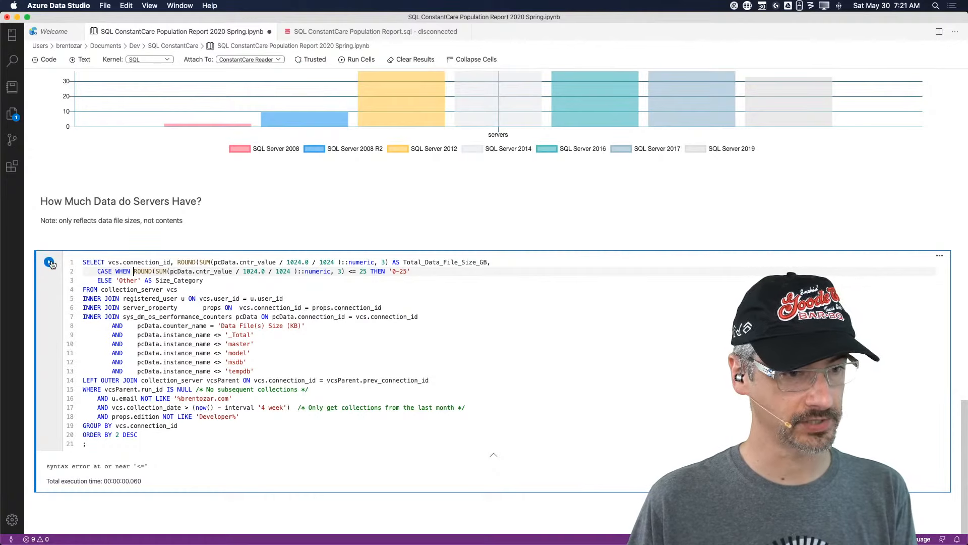
left_click(50, 262)
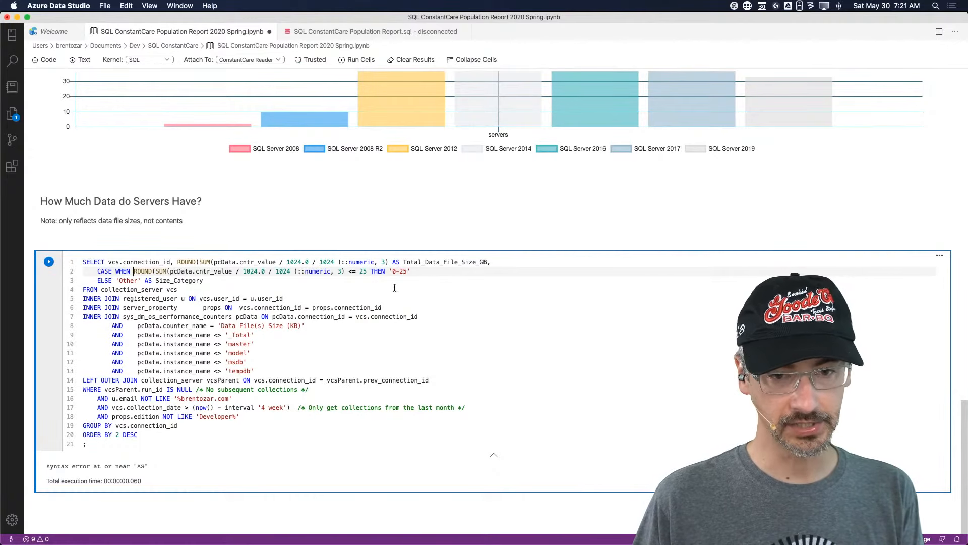
Close the CASE expression so its last line reads ELSE 'Other' END AS Size_Category
left_click(153, 280)
type("END")
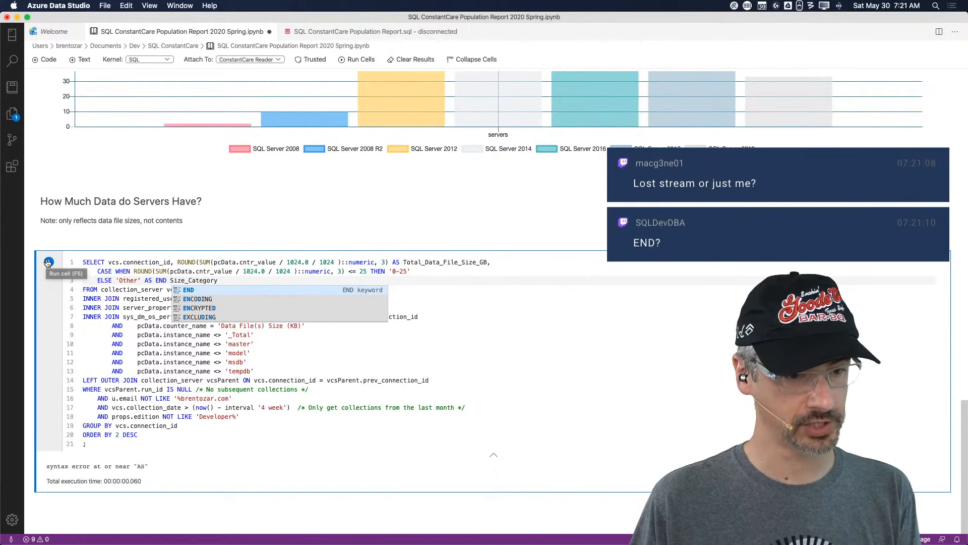
left_click(309, 336)
left_click(152, 280)
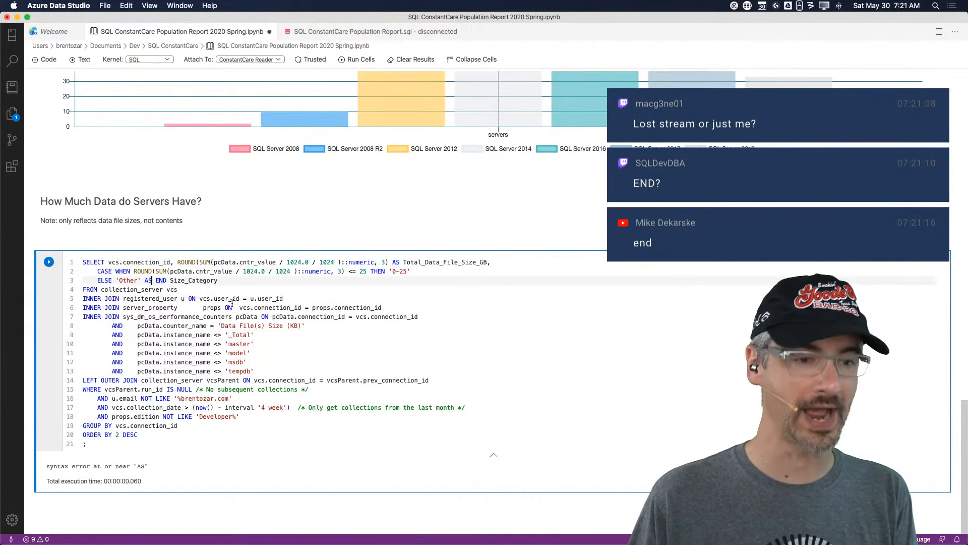
key("BackSpace")
key("BackSpace")
key("BackSpace")
left_click(156, 280)
type("AS")
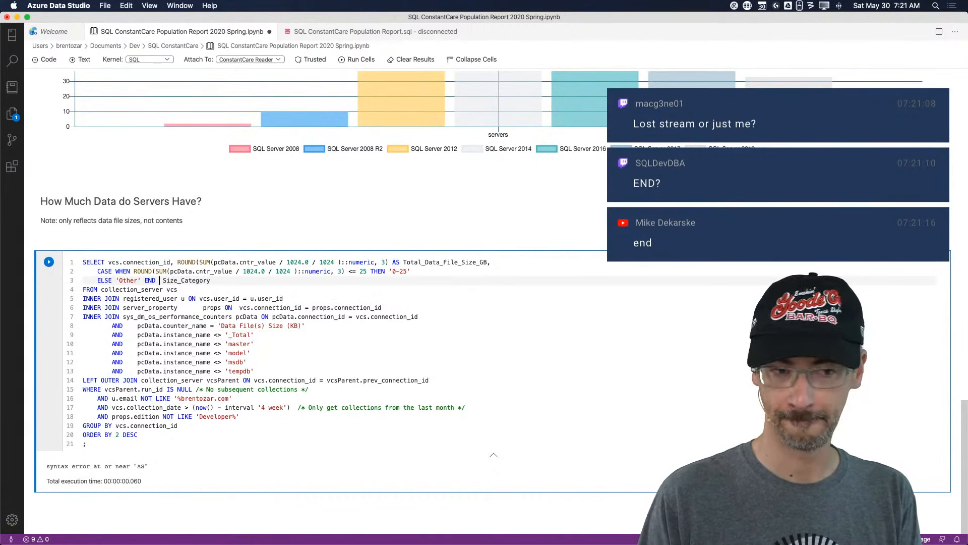
Rerun the data file size query and review the size_category column in its results
left_click(100, 289)
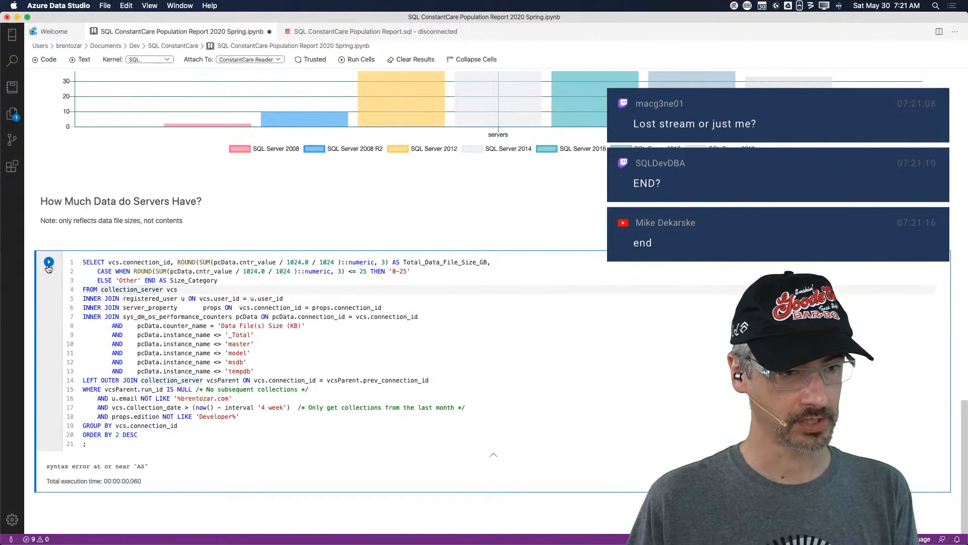
left_click(48, 264)
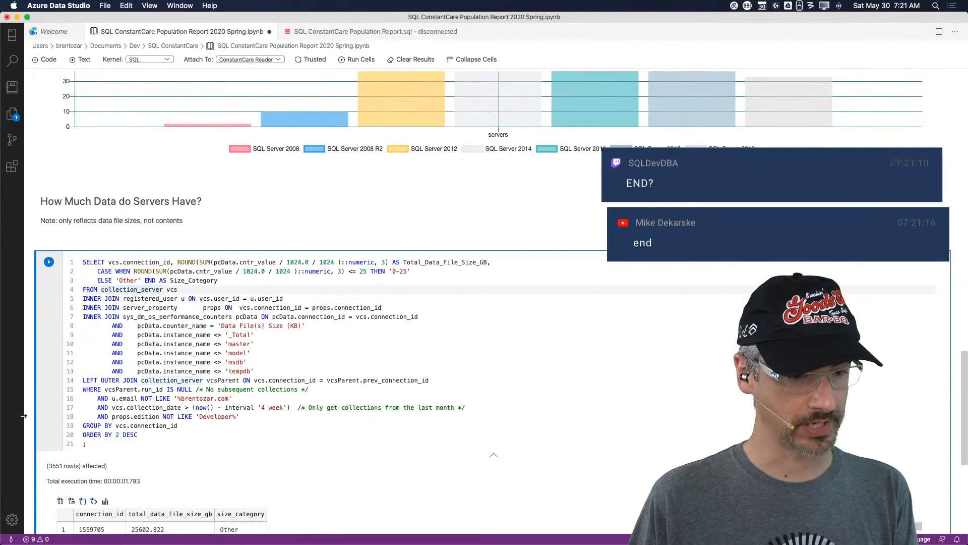
scroll(37, 498, "down", 10)
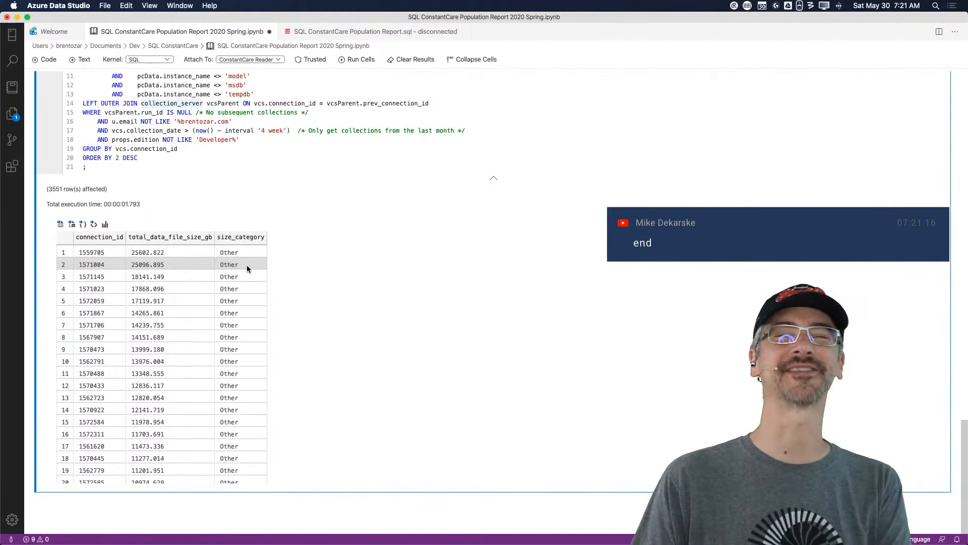
scroll(247, 265, "up", 2)
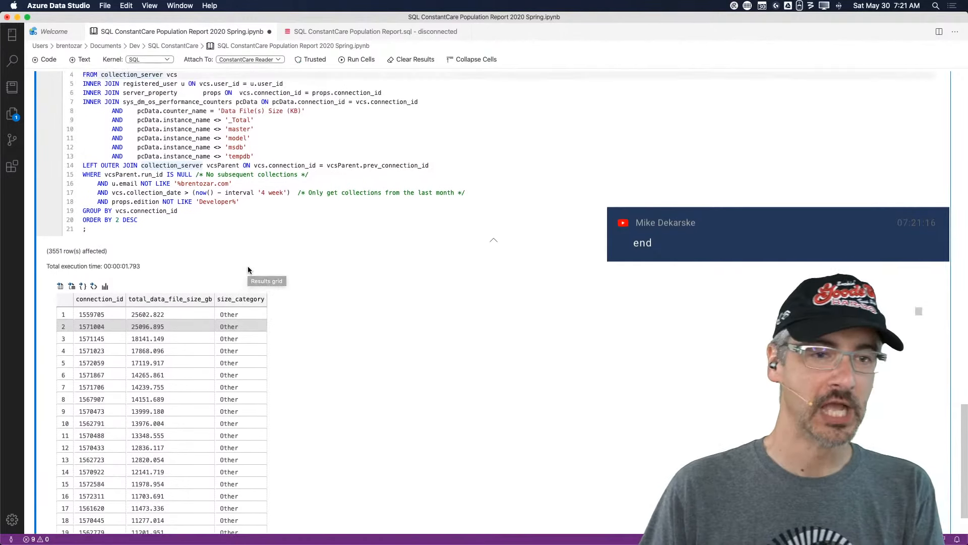
scroll(248, 265, "up", 5)
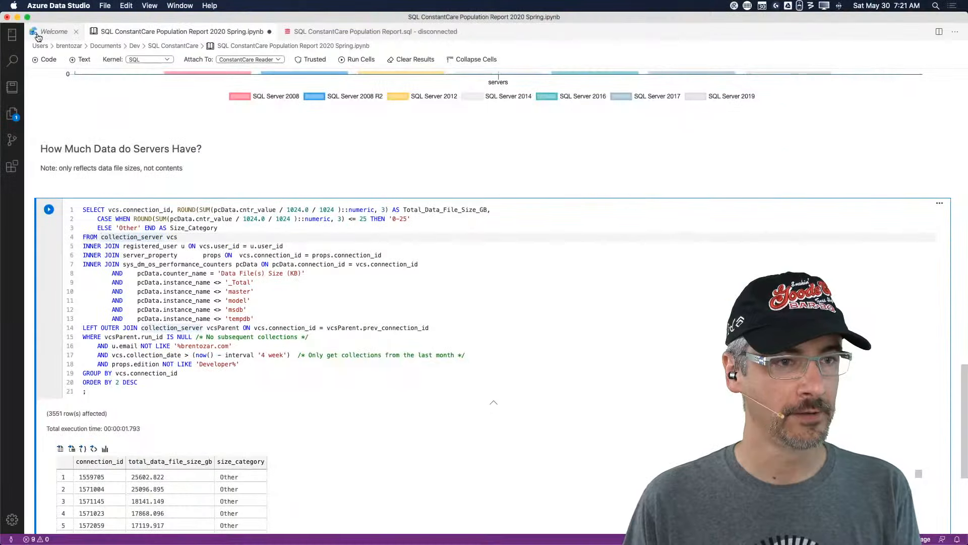
Switch to Chrome with the earlier population report and tile it side by side with the Azure Data Studio notebook
mouse_move(0, 0)
left_click(321, 189)
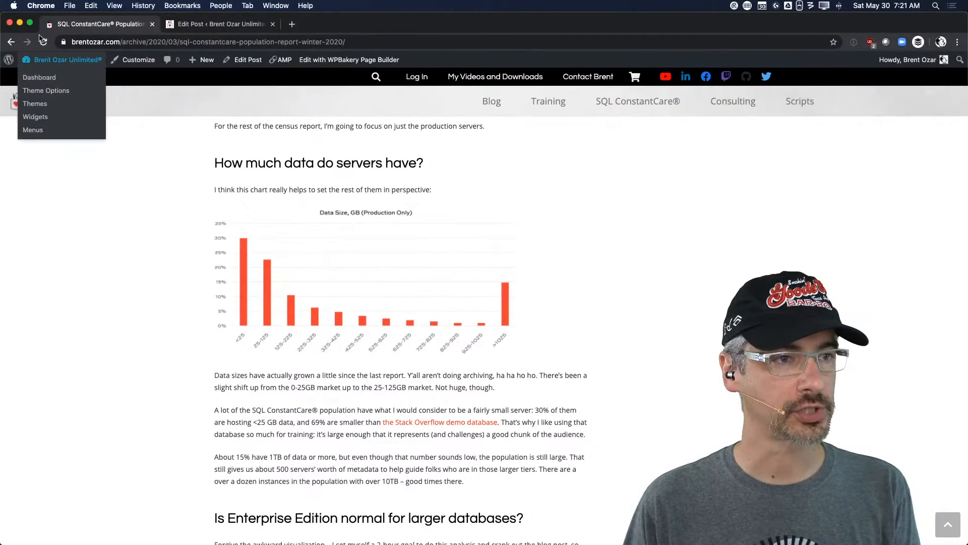
mouse_move(30, 24)
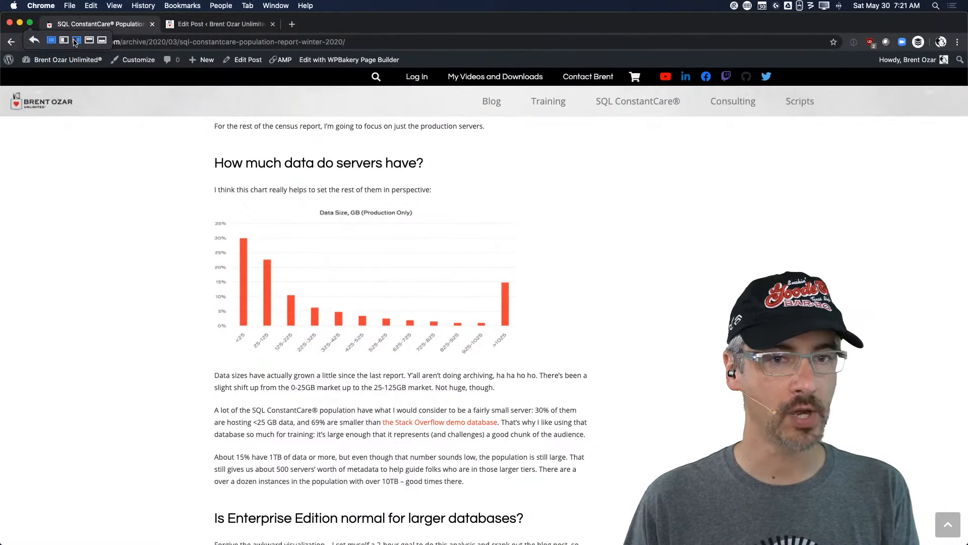
left_click(75, 40)
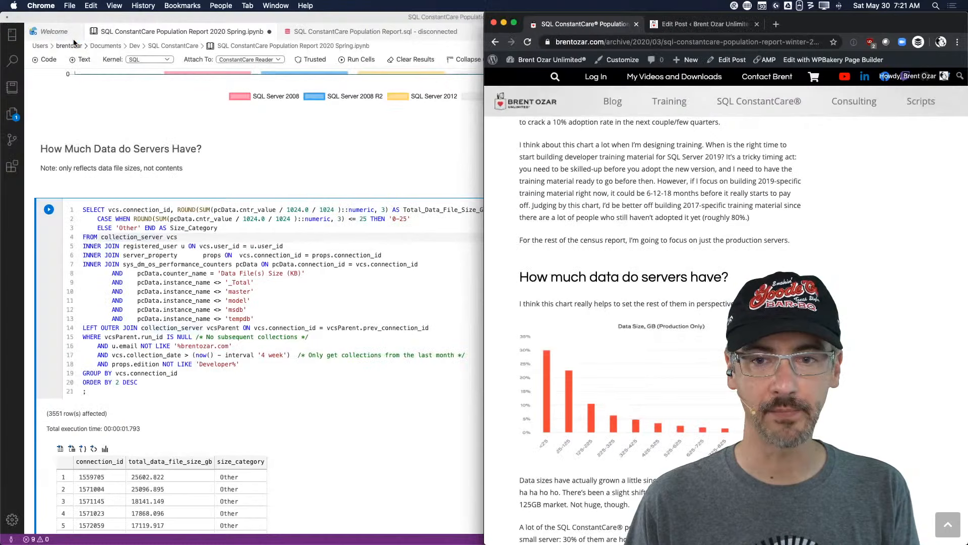
left_click(28, 17)
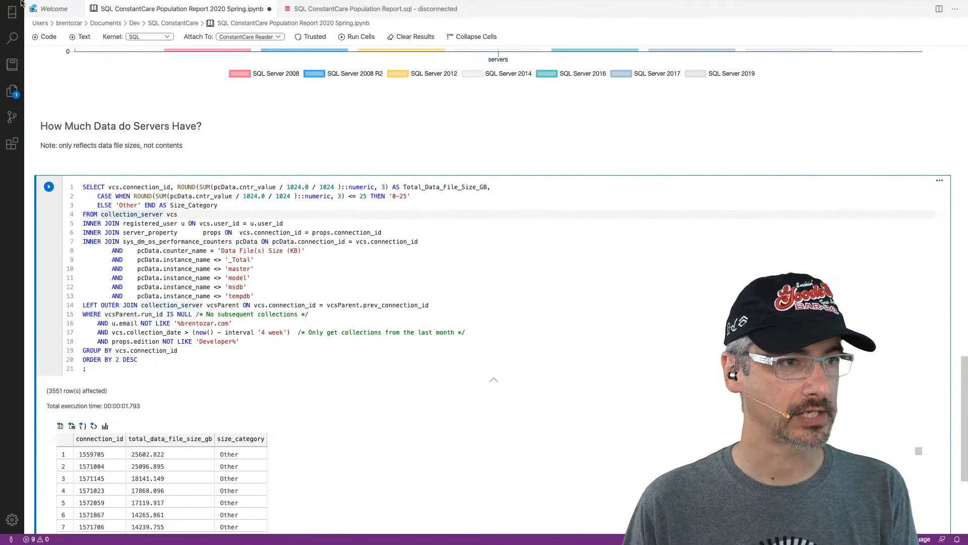
left_click(27, 17)
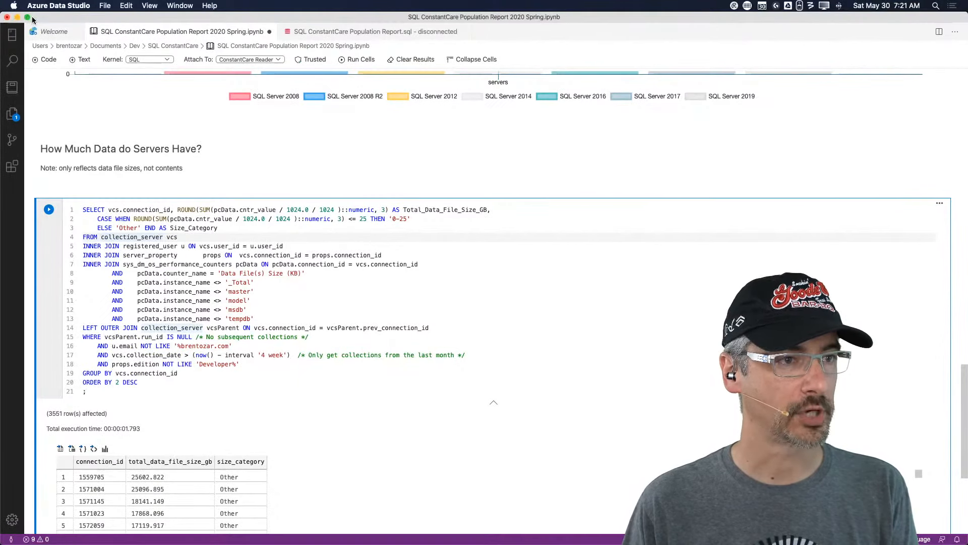
left_click(49, 35)
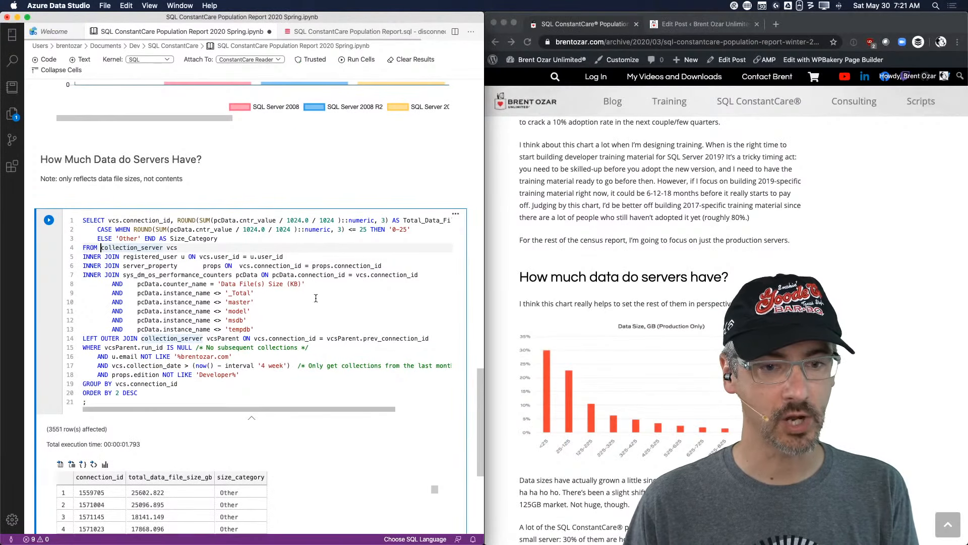
Open the report's Data Size, GB (Production Only) chart image by itself and shorten the browser window to fit it
scroll(629, 286, "down", 5)
left_click(633, 225)
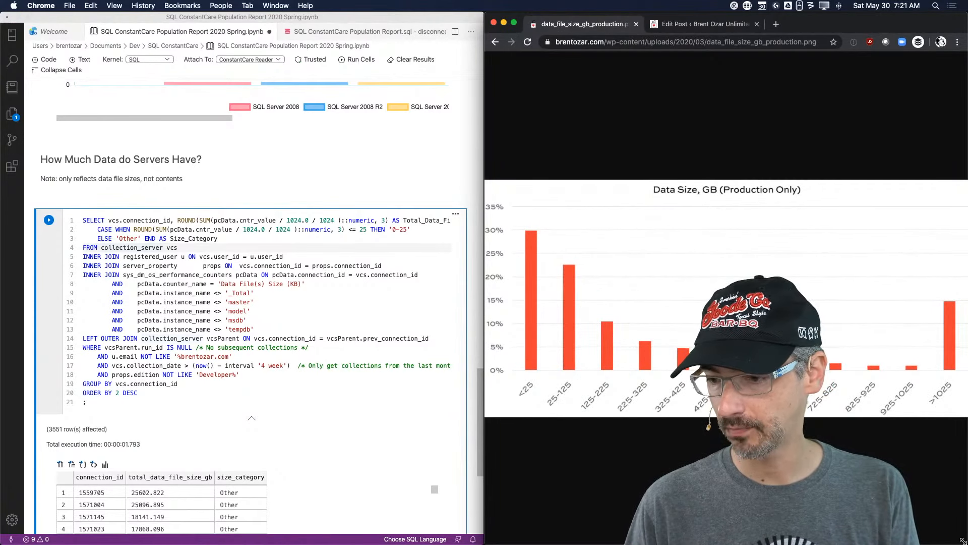
left_click_drag(963, 541, 964, 290)
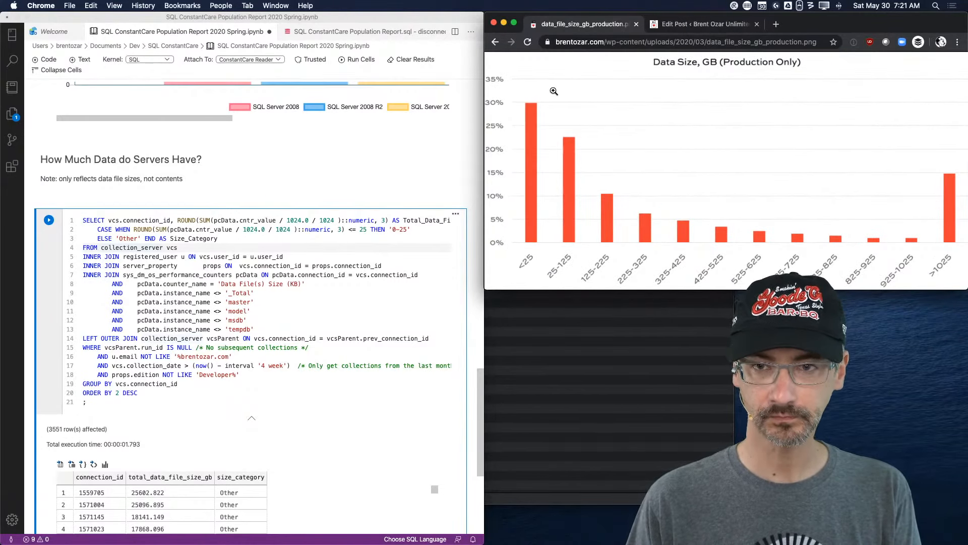
left_click(415, 229)
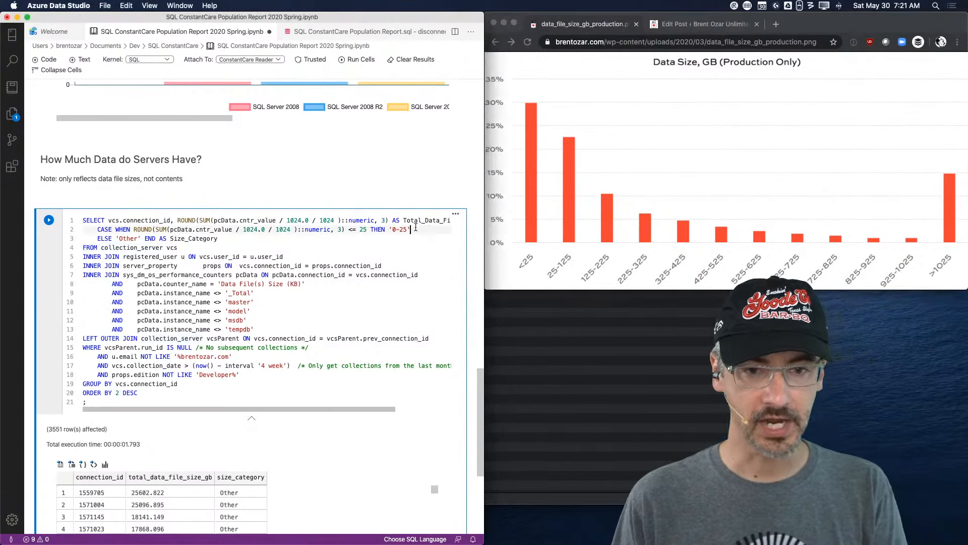
key("shift+Home")
key("shift+Home")
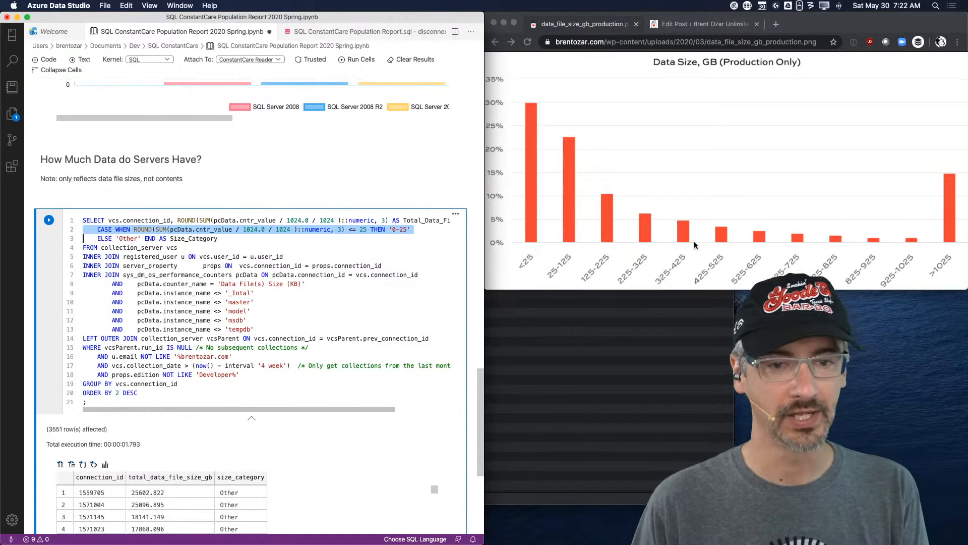
left_click(343, 229)
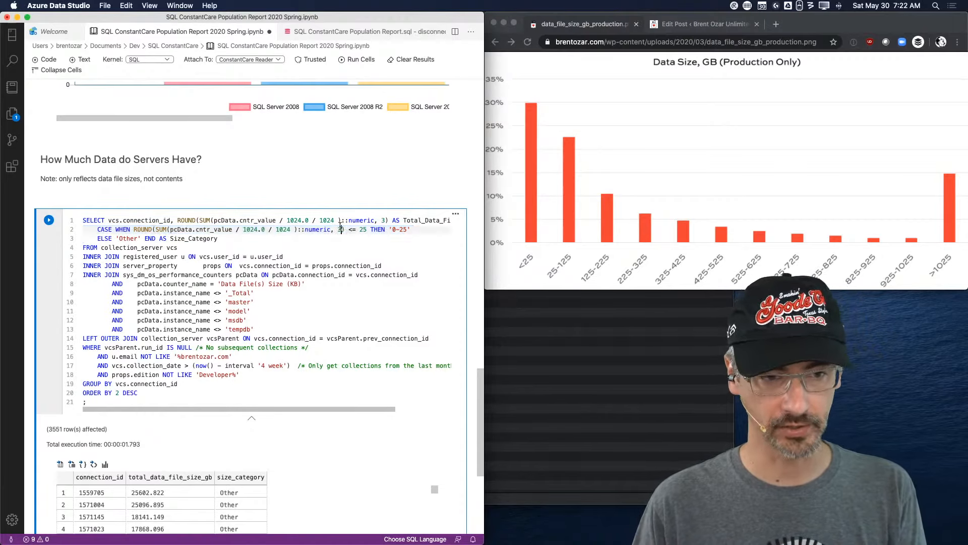
Try the simple CASE form with ROUND(...) directly after CASE and WHEN <= 25 THEN '0-25' on a new line, and run the cell
double_click(120, 228)
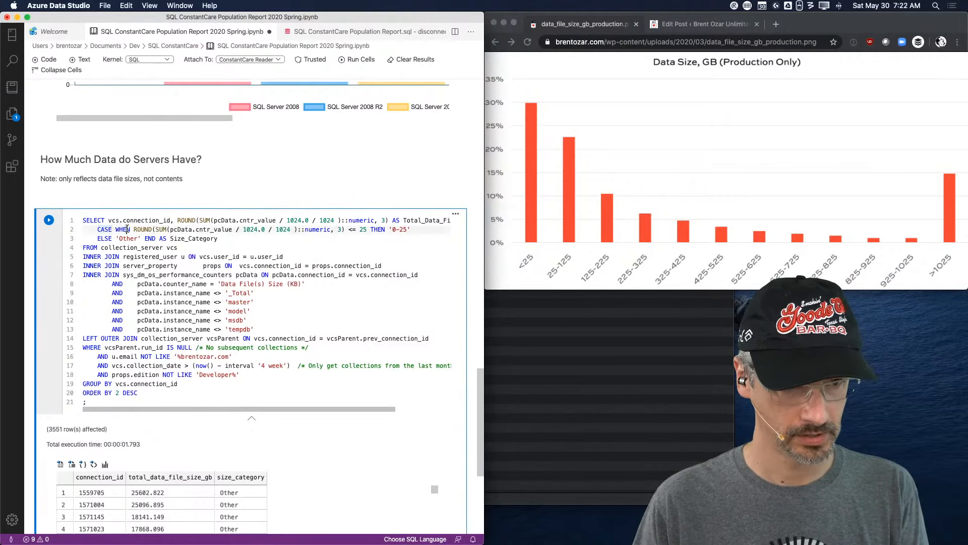
key("BackSpace")
key("BackSpace")
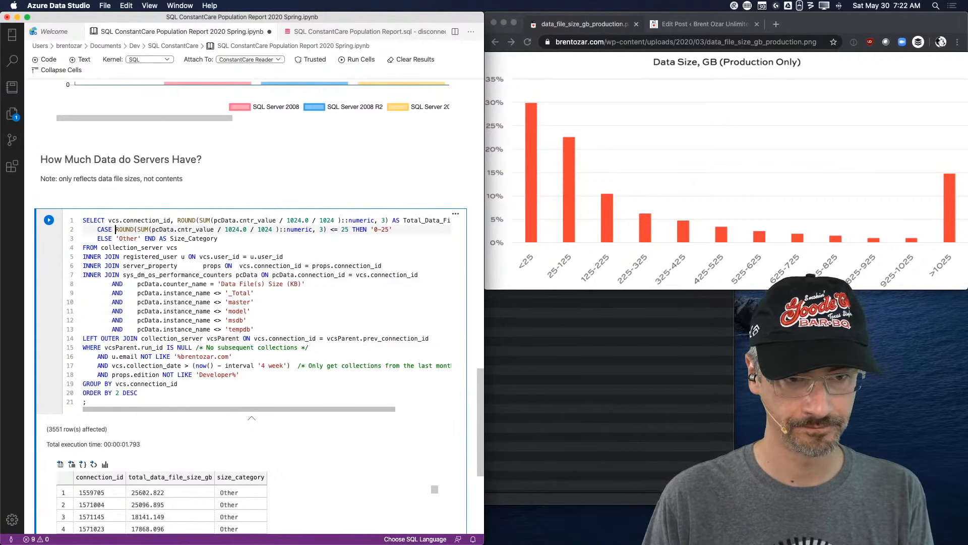
left_click(331, 229)
key("Return")
type("WHEN")
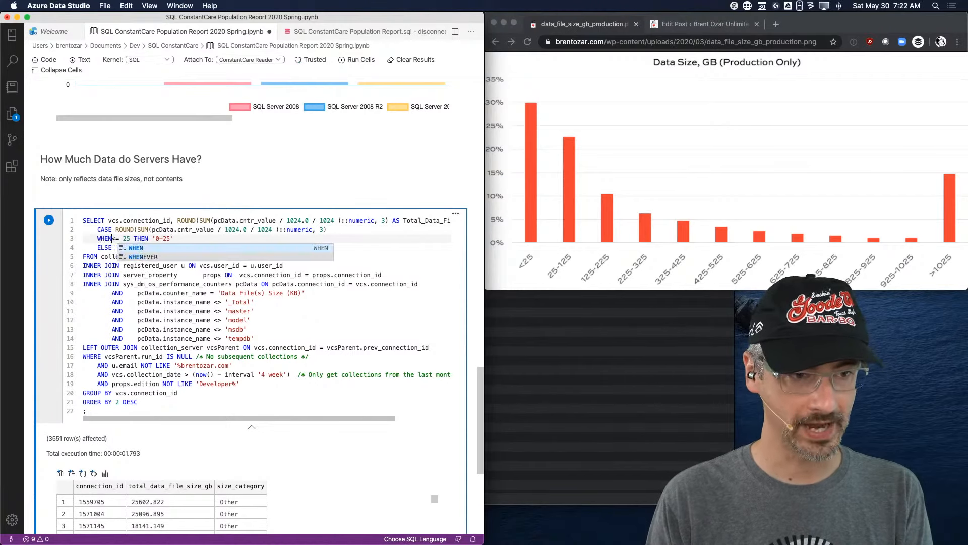
left_click(119, 247)
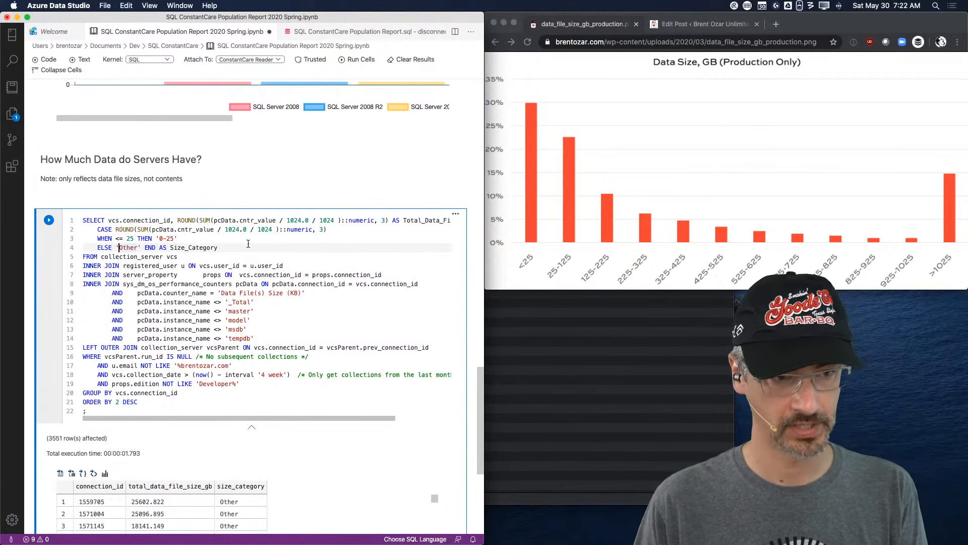
left_click(47, 220)
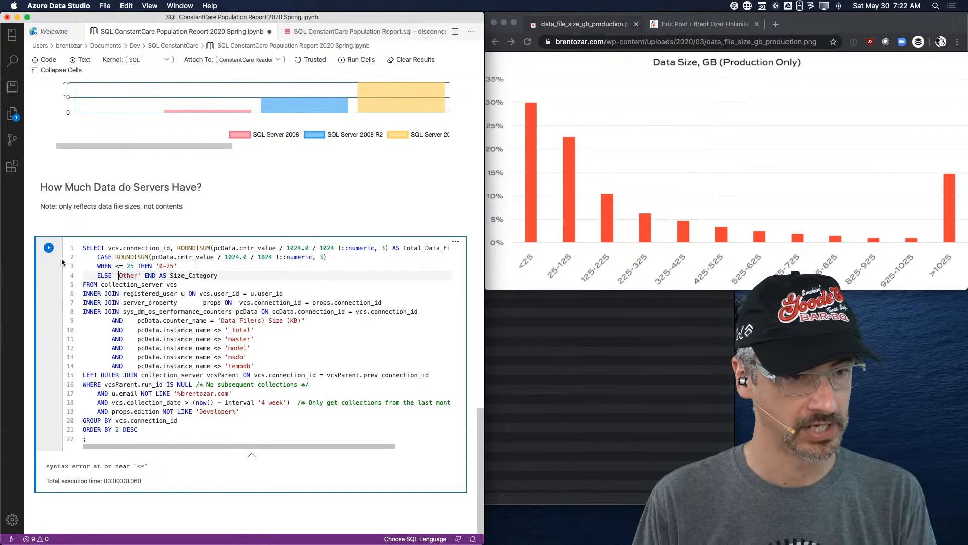
left_click(98, 267)
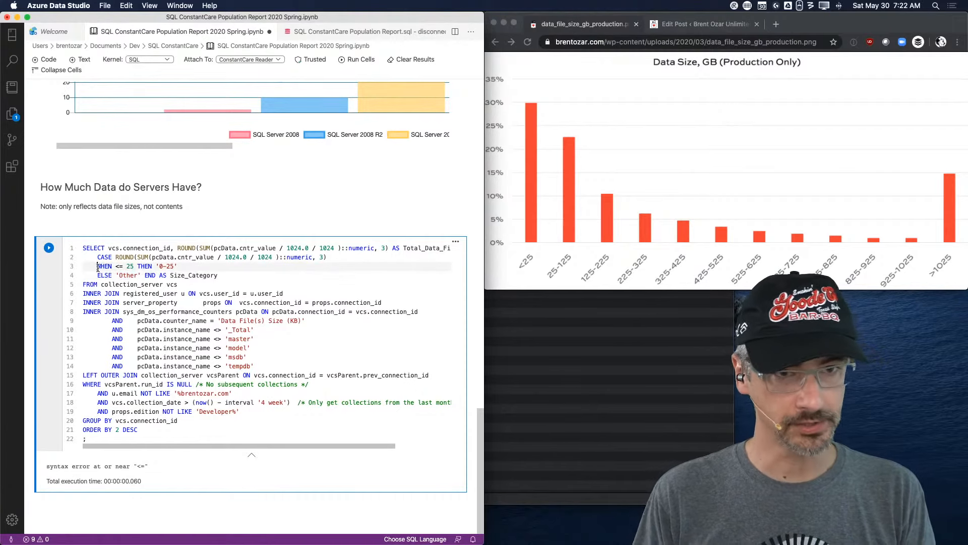
Search Google for "postgres case statement" in a new Chrome tab and open the PostgreSQL 7.4 Conditional Expressions documentation
left_click(776, 24)
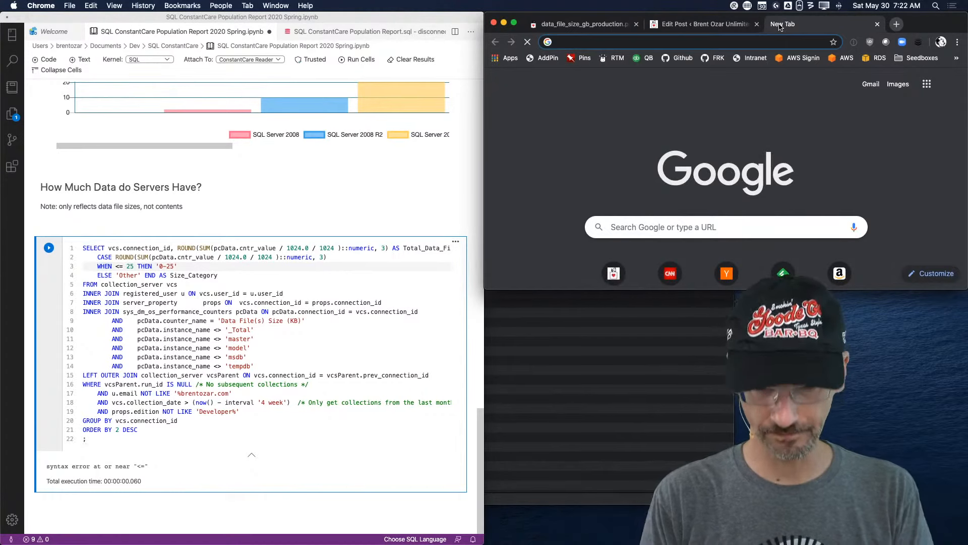
type("postgres case statement")
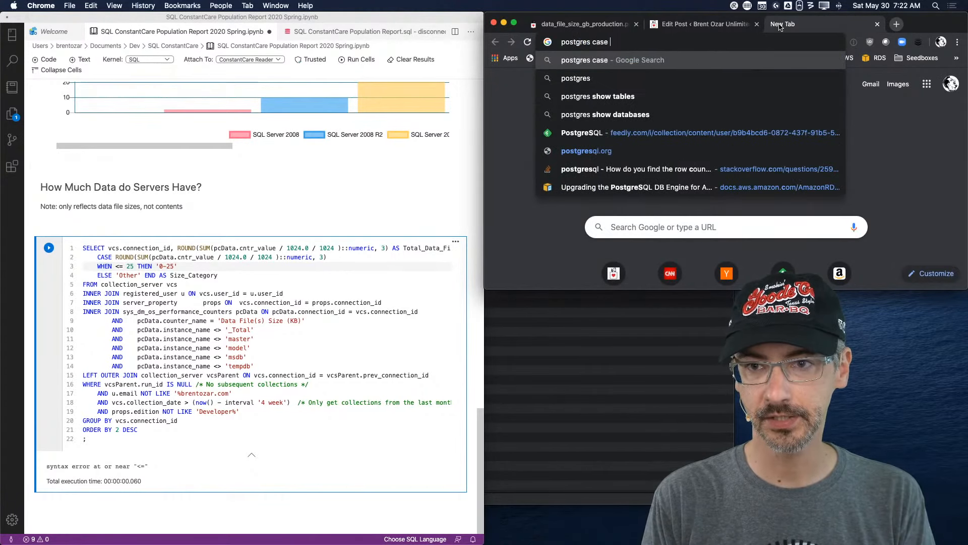
key("Return")
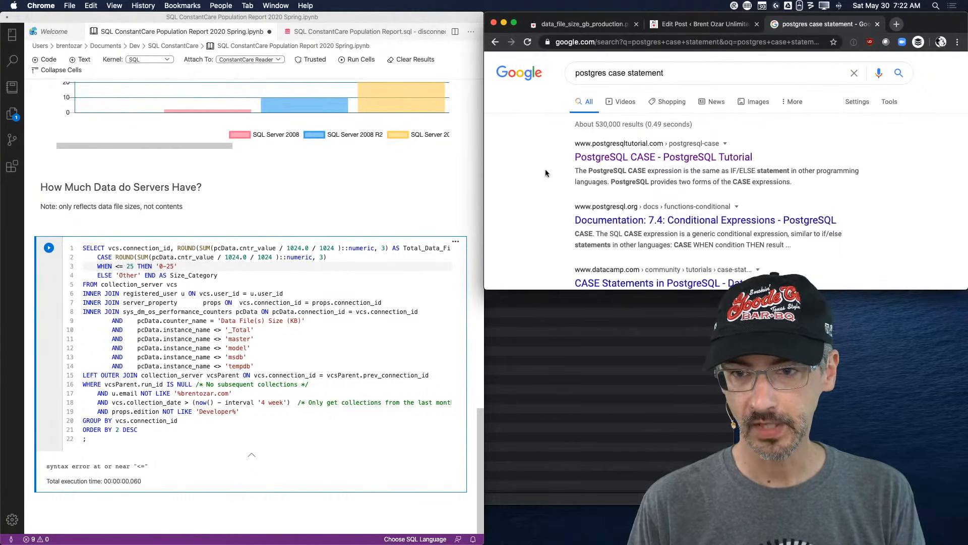
scroll(674, 170, "down", 3)
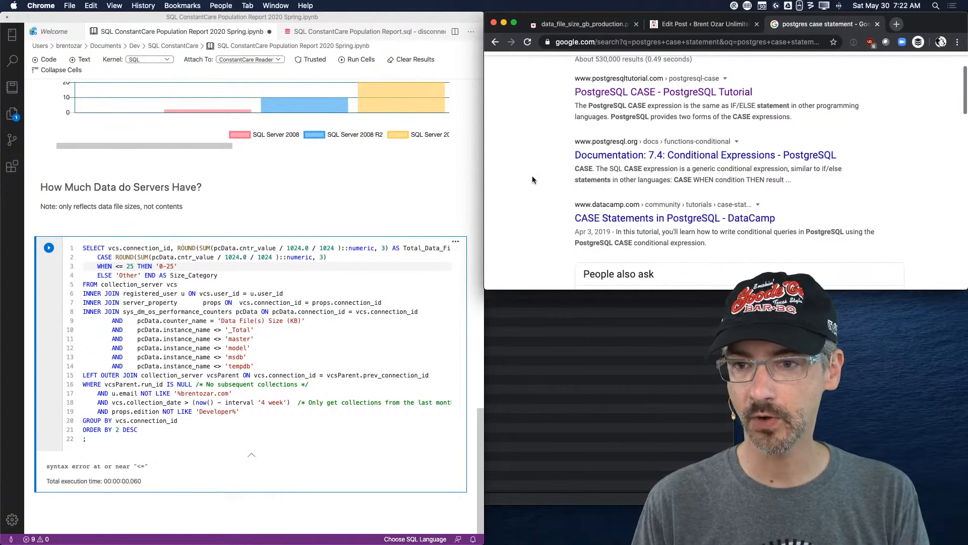
left_click(652, 155)
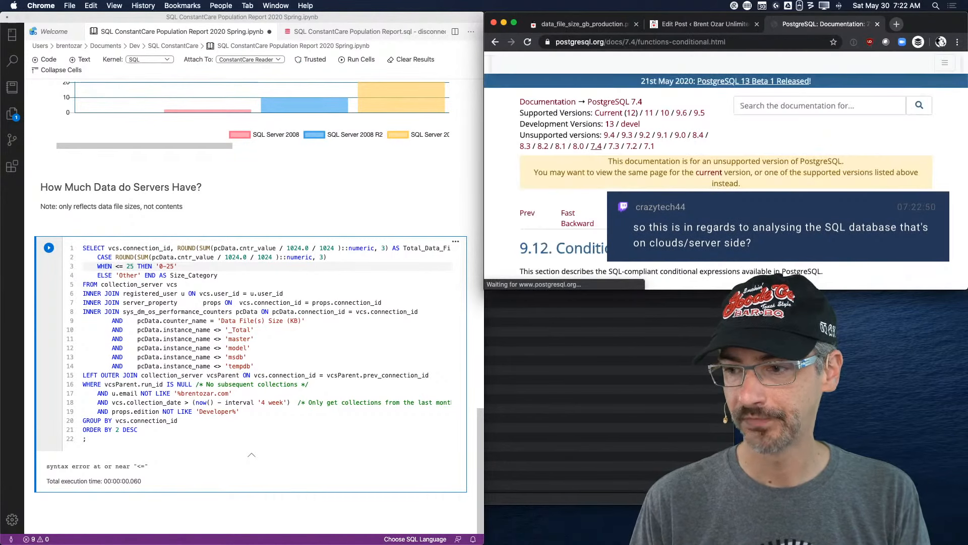
Enlarge the browser window and examine the documentation's general and simple CASE syntax, including how conditions and values are compared
left_click_drag(697, 290, 697, 399)
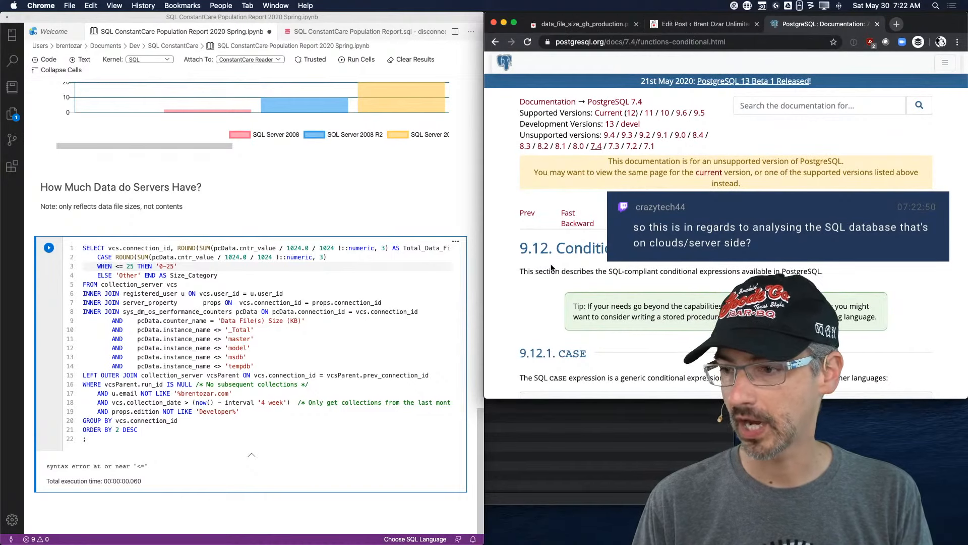
scroll(513, 272, "down", 5)
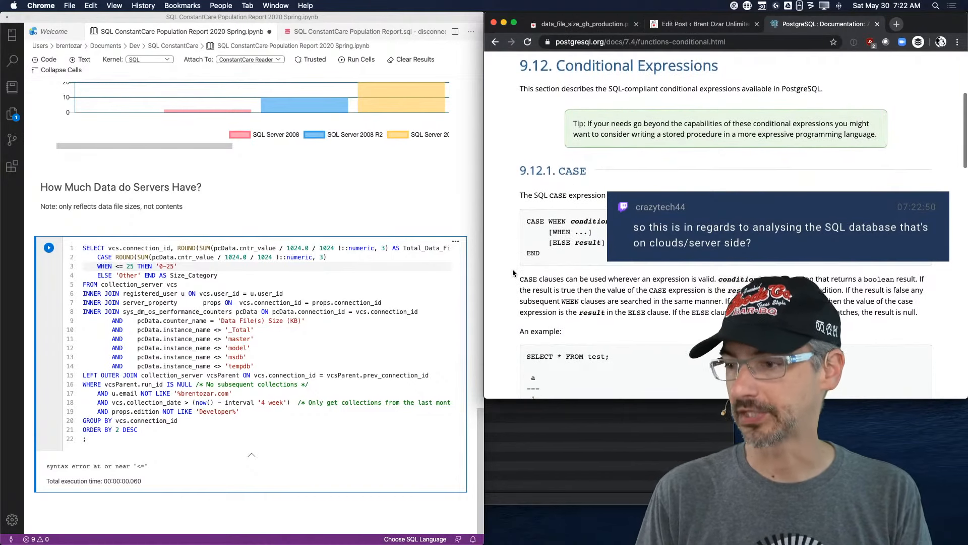
scroll(512, 268, "down", 4)
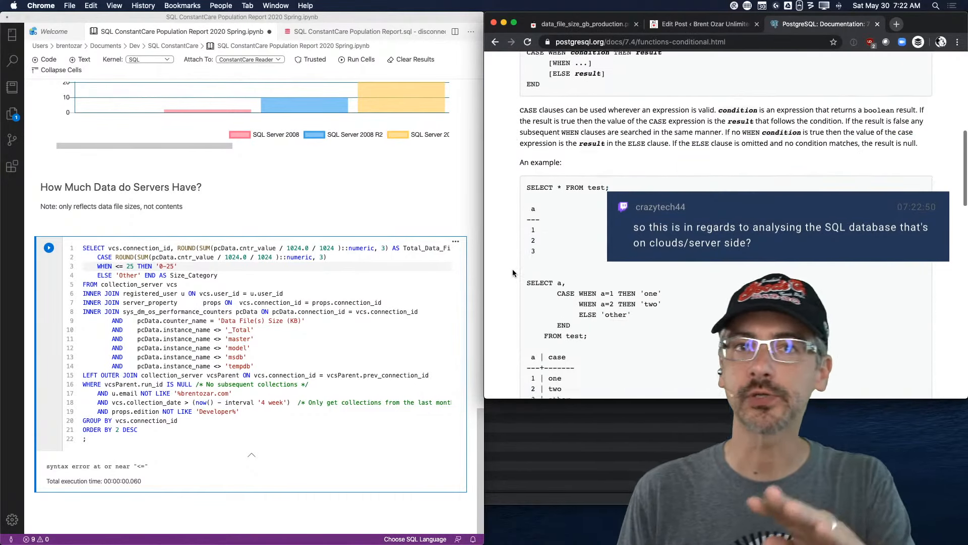
scroll(512, 273, "down", 3)
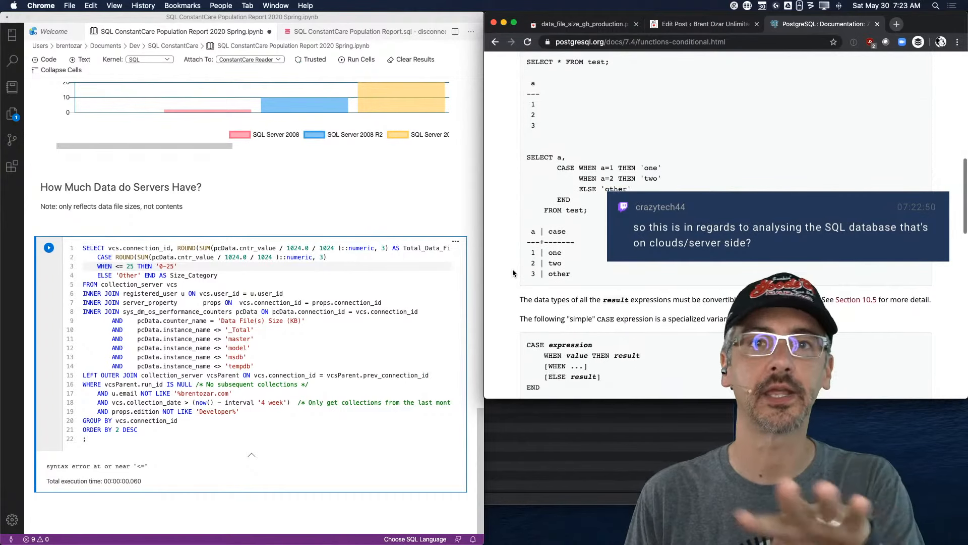
scroll(513, 272, "down", 4)
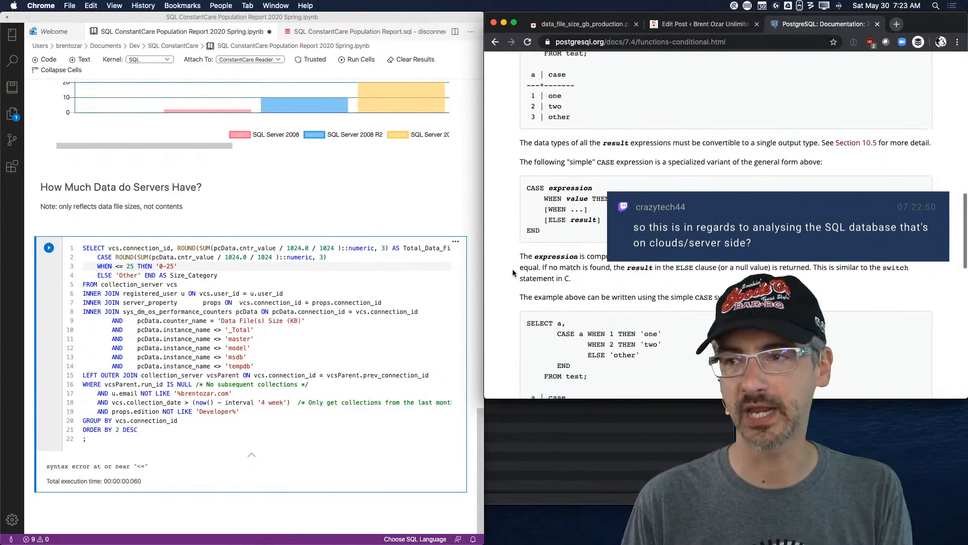
scroll(513, 272, "down", 1)
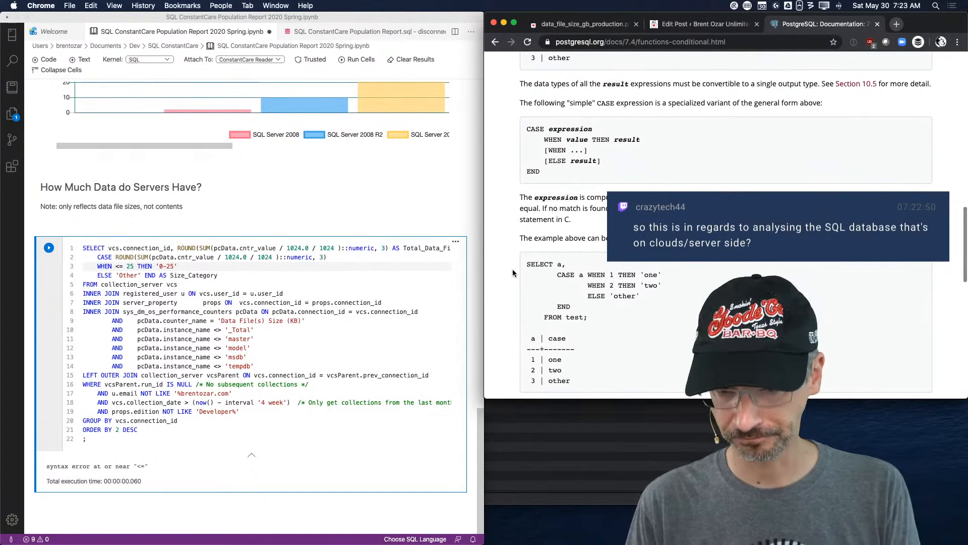
scroll(512, 273, "down", 8)
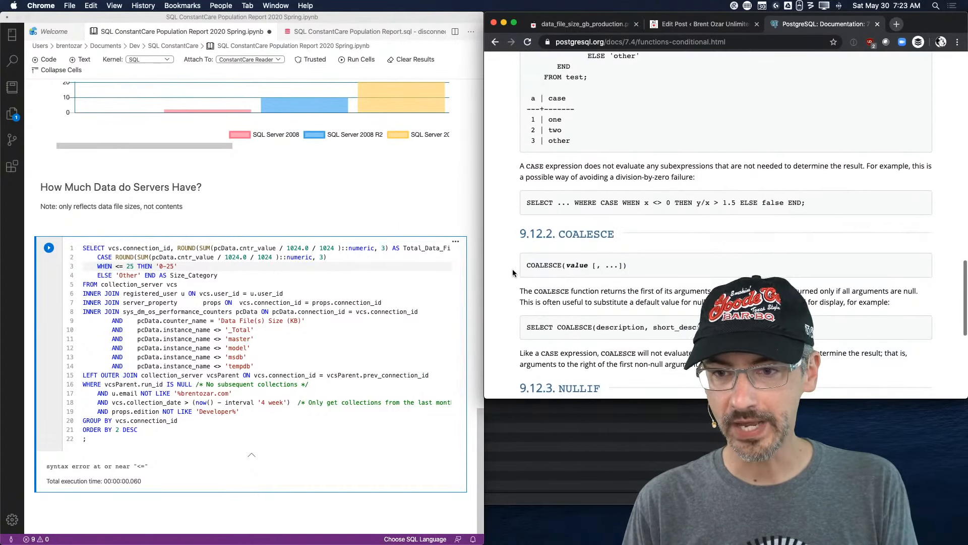
scroll(513, 273, "down", 3)
scroll(513, 272, "up", 7)
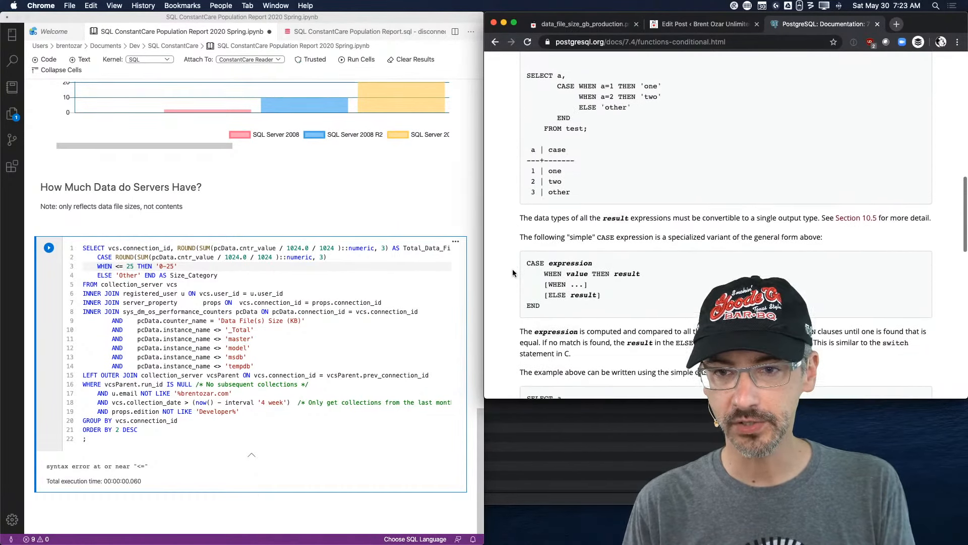
scroll(513, 272, "up", 6)
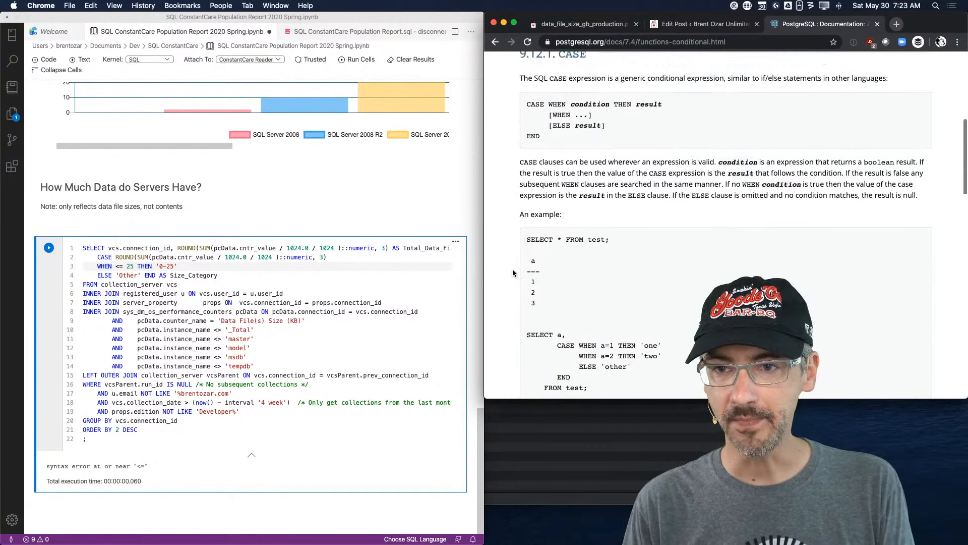
scroll(513, 273, "down", 2)
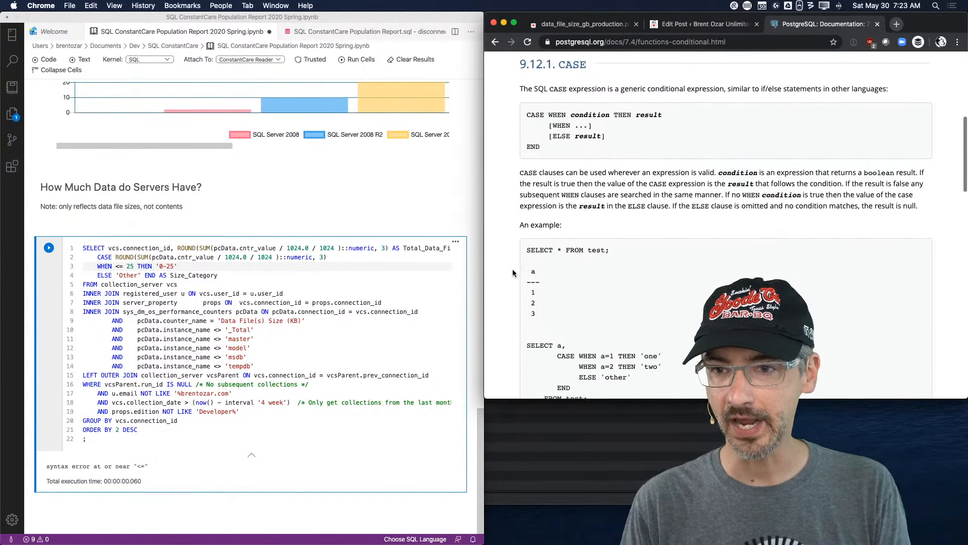
scroll(513, 272, "down", 3)
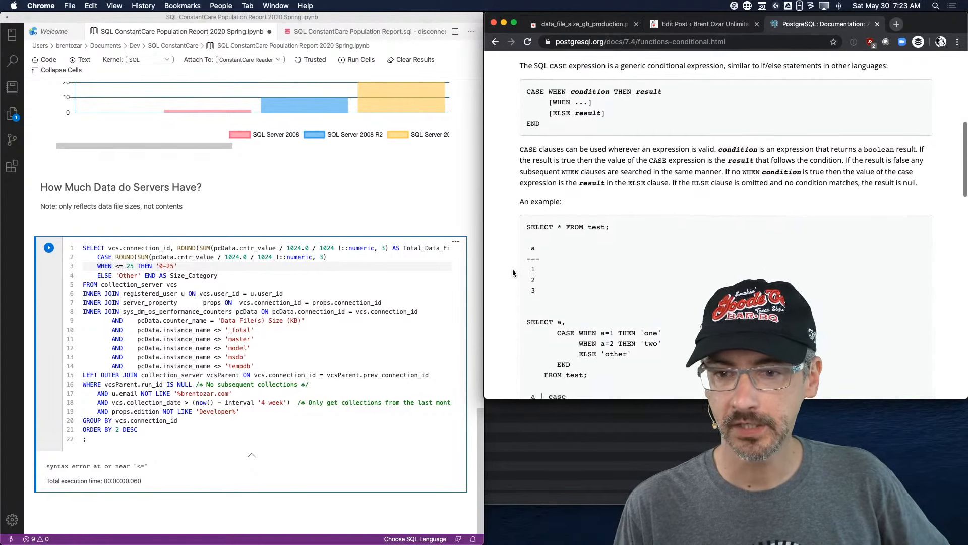
scroll(513, 272, "down", 5)
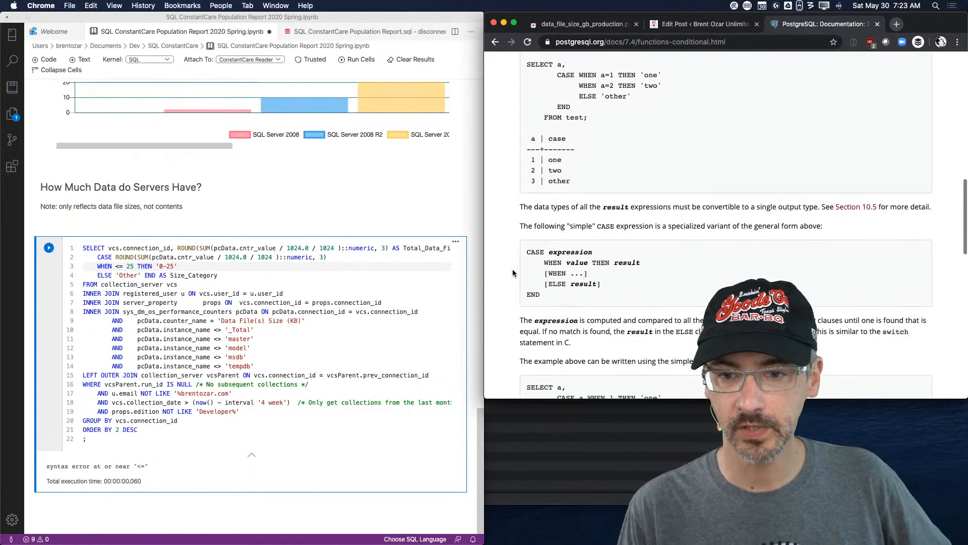
scroll(513, 272, "down", 4)
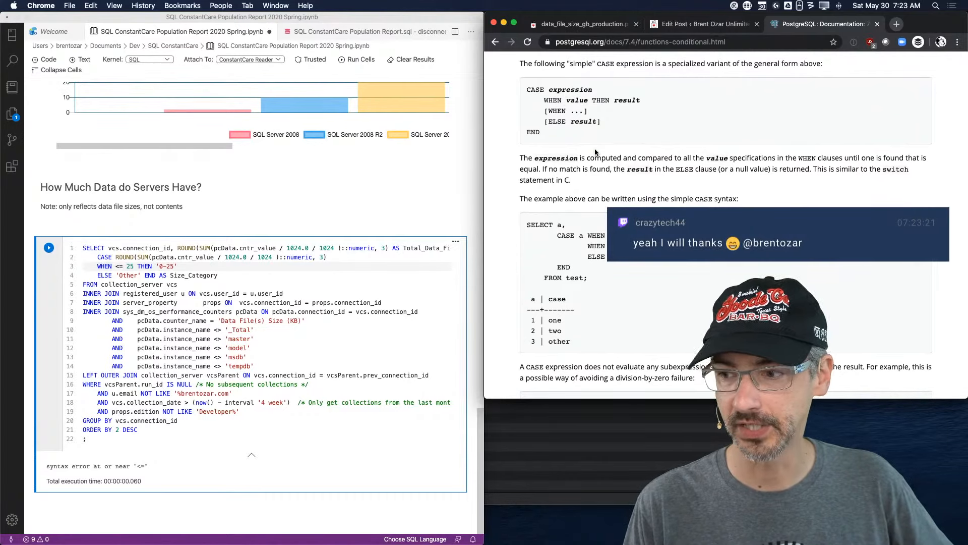
left_click(134, 258)
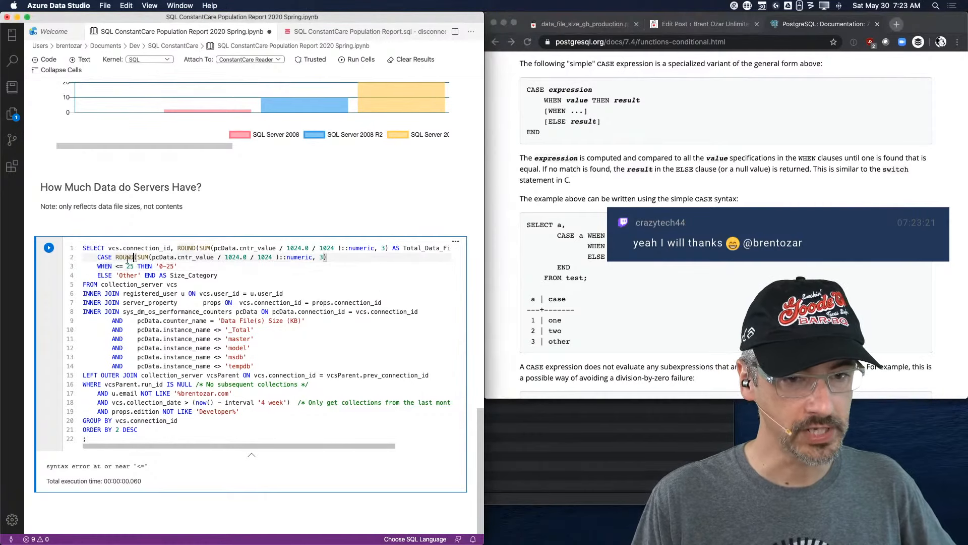
left_click_drag(115, 257, 341, 255)
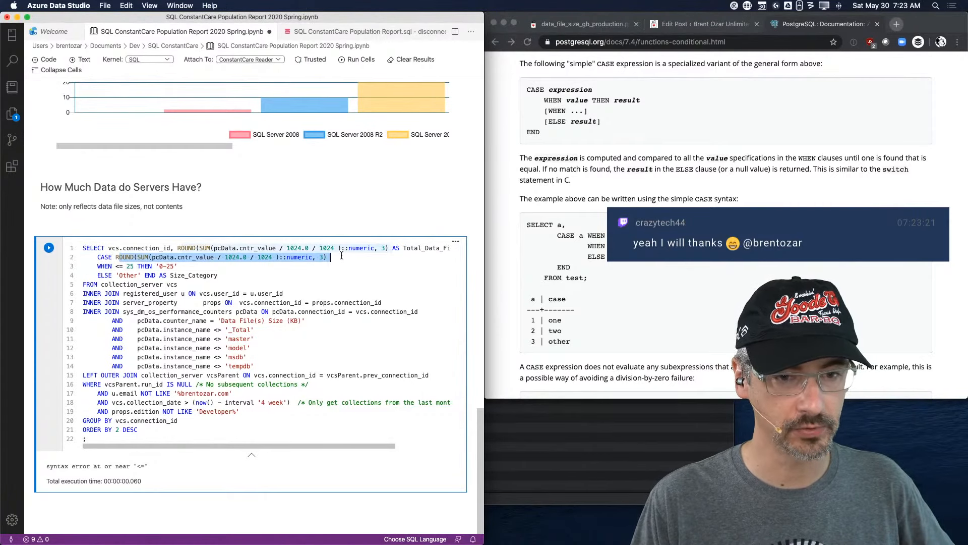
left_click_drag(118, 265, 193, 268)
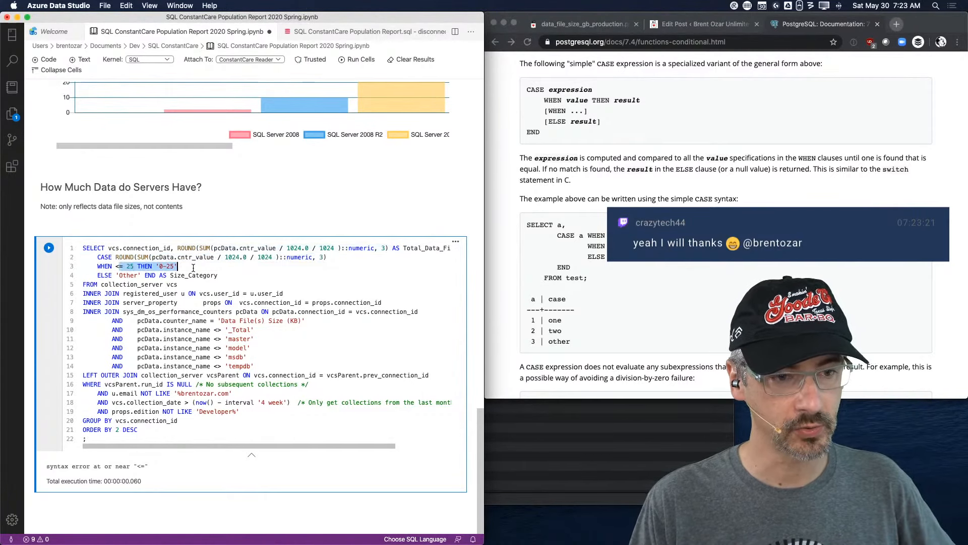
left_click(157, 276)
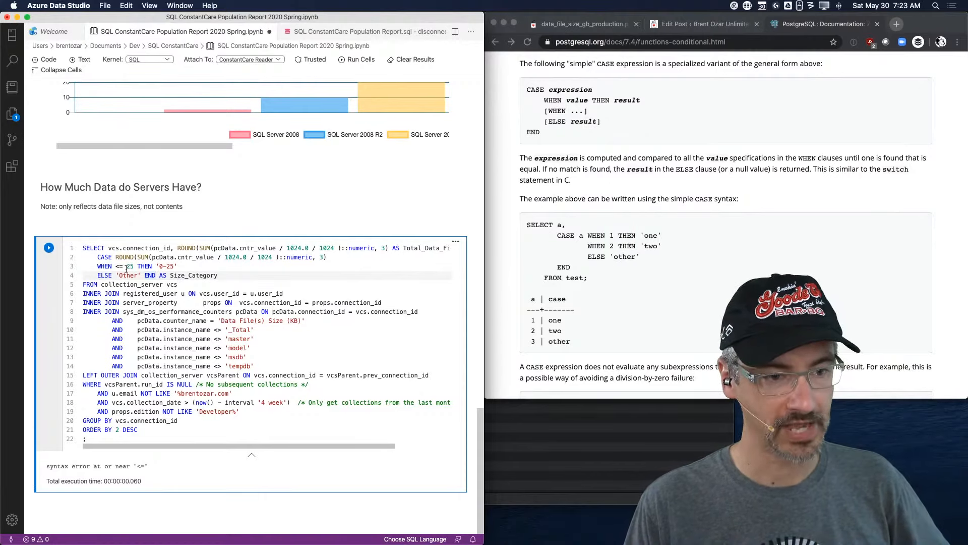
left_click_drag(116, 259, 339, 256)
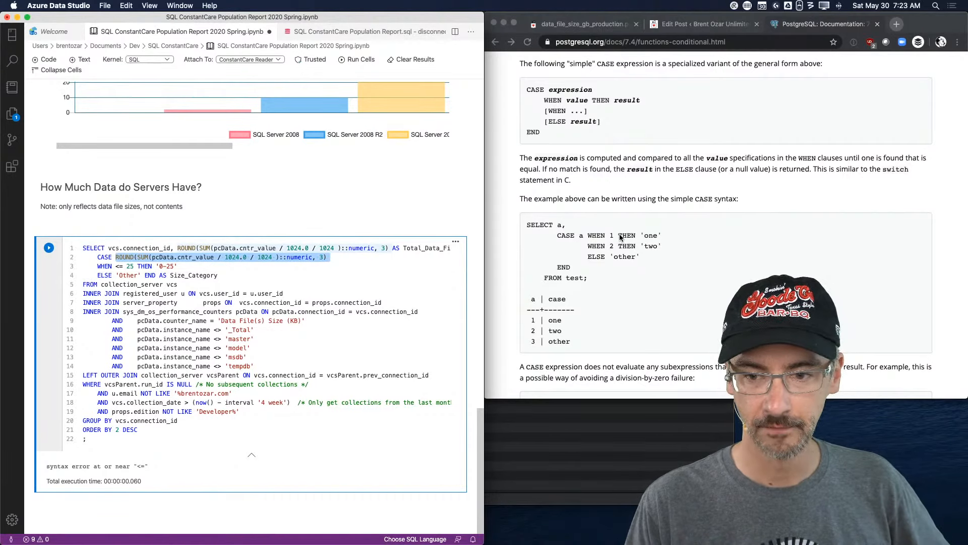
Try the value-only form WHEN 25 THEN '0-25' by removing the <= operator, and run the cell
left_click(119, 267)
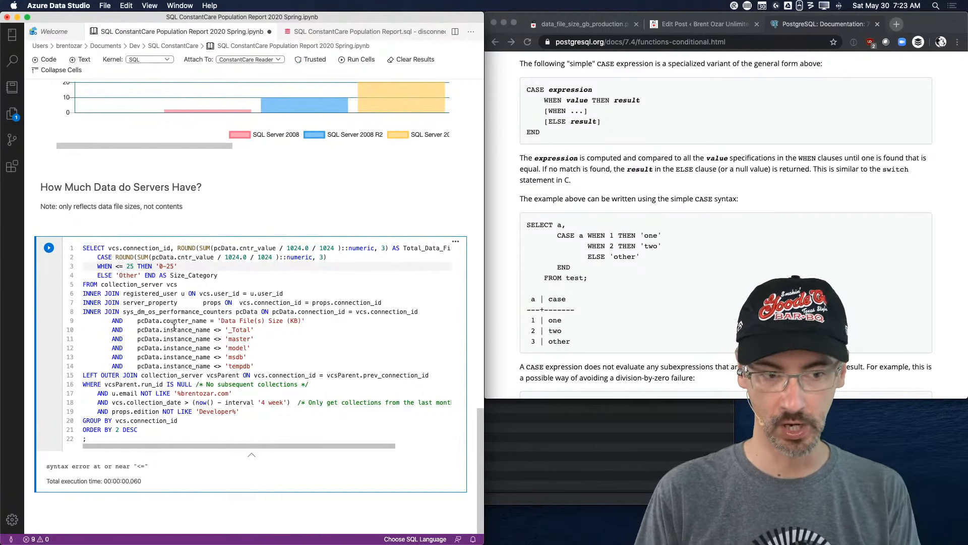
key("Delete")
key("Delete")
key("Delete")
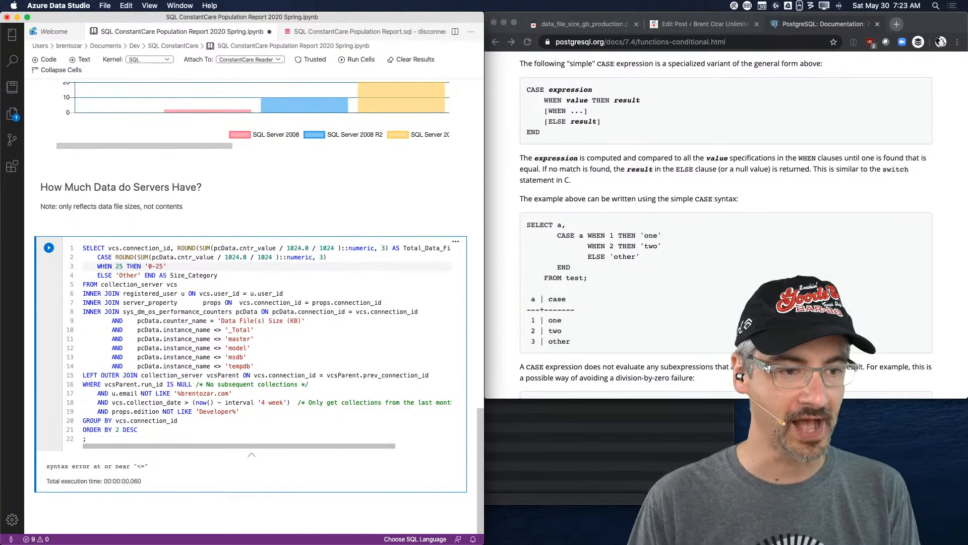
left_click(49, 247)
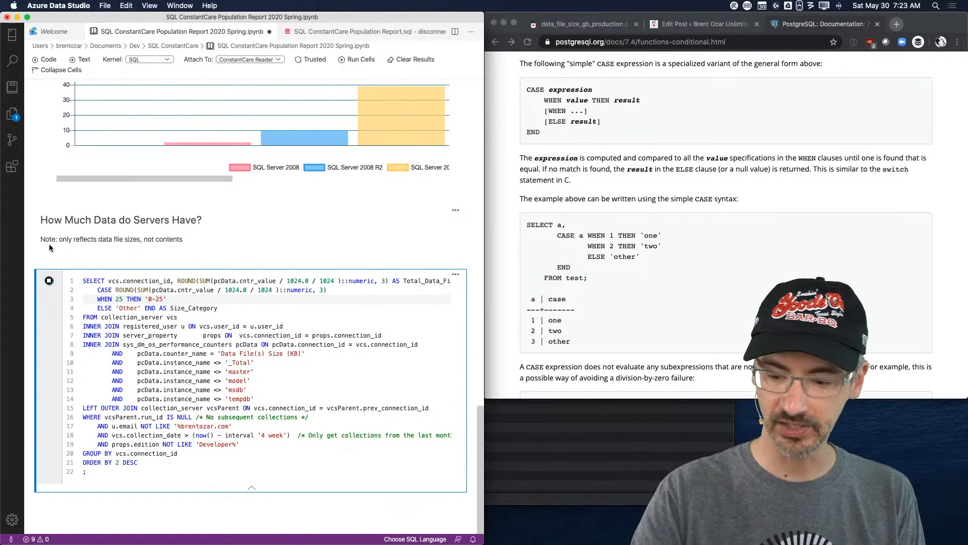
scroll(49, 247, "down", 2)
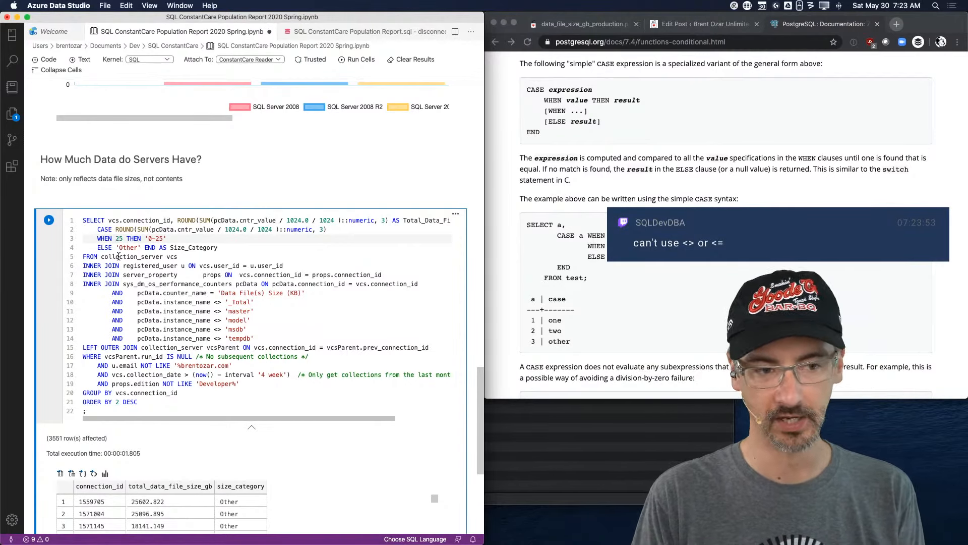
Join the WHEN clause onto the CASE ROUND(...) line and put the <= operator back before 25
double_click(119, 238)
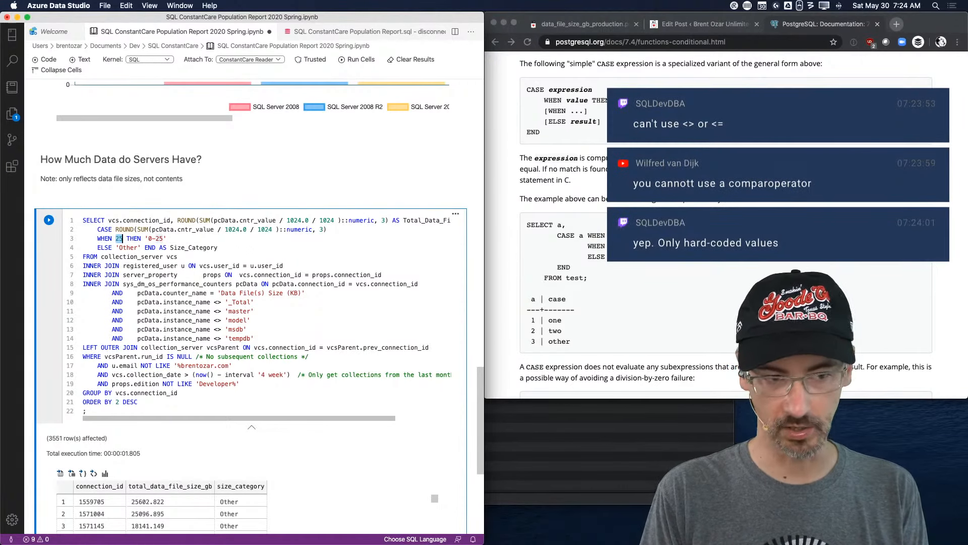
key("Right")
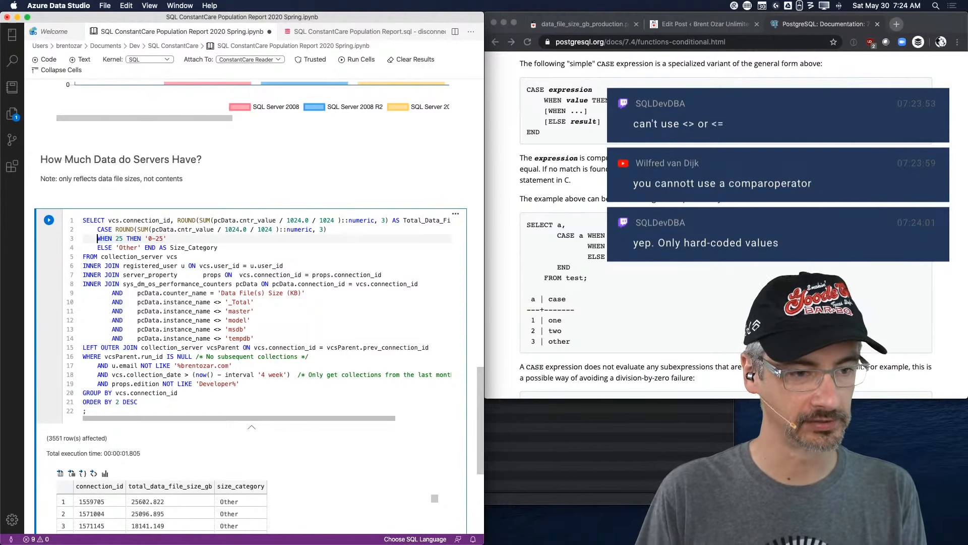
key("BackSpace")
key("BackSpace")
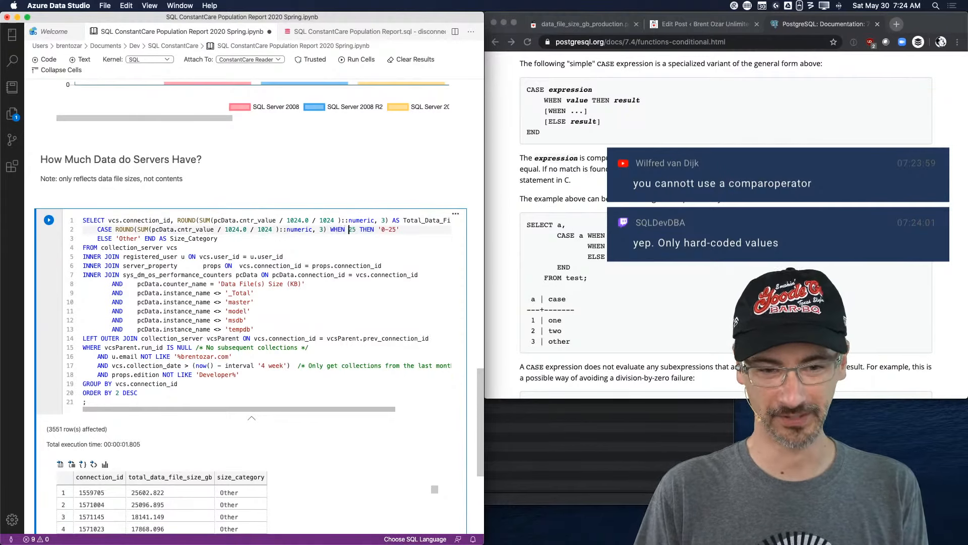
type("<=")
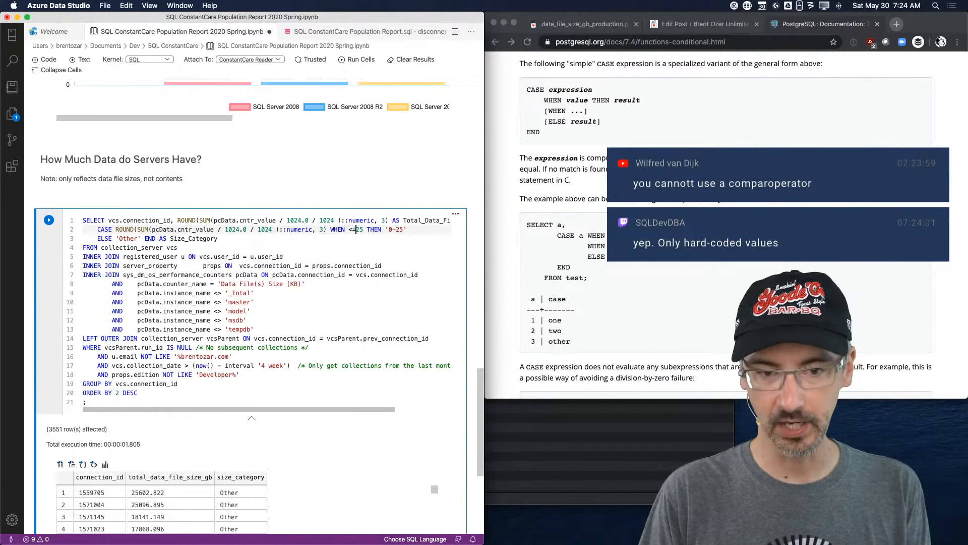
Duplicate the whole CASE ROUND(...) WHEN <= 25 THEN '0-25' line directly below itself
key("Down")
key("Down")
key("Home")
key("Up")
key("Up")
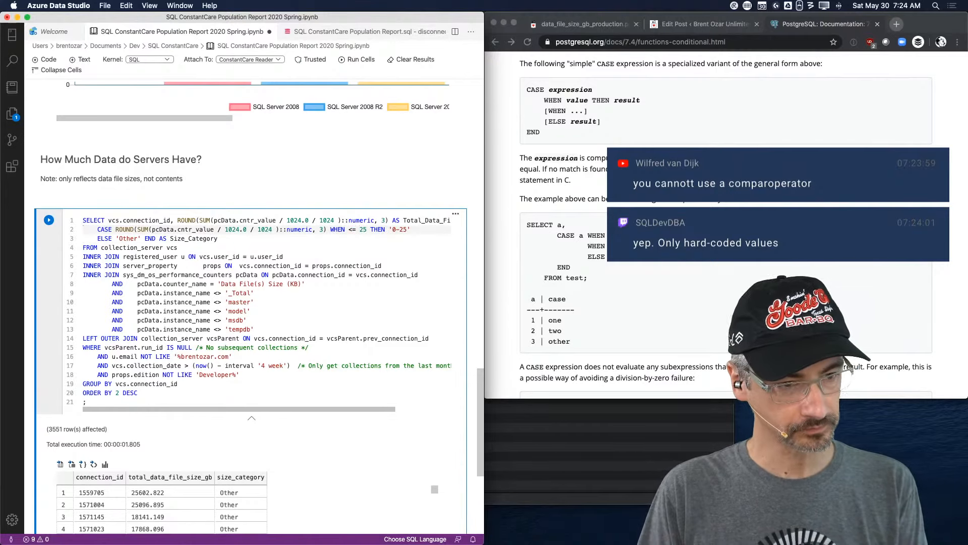
key("shift+Down")
key("ctrl+c")
key("Right")
key("ctrl+v")
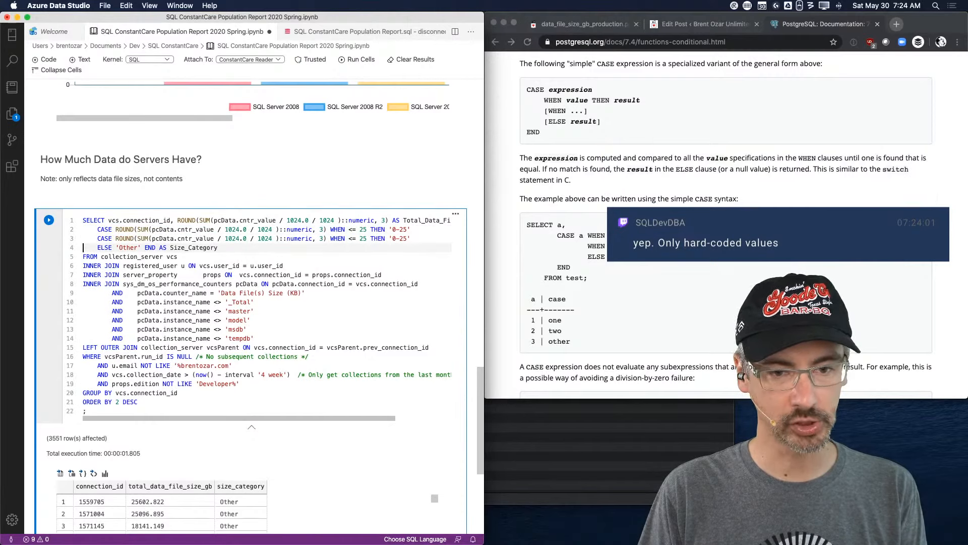
Bring up the Data Size, GB chart image for reference and change the first CASE line's operator to <
left_click(578, 24)
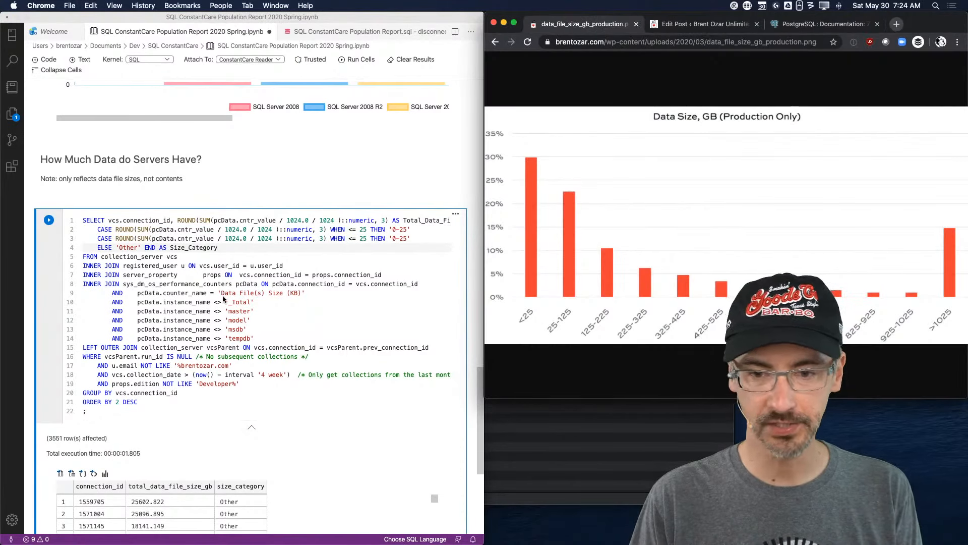
left_click(353, 229)
key("Delete")
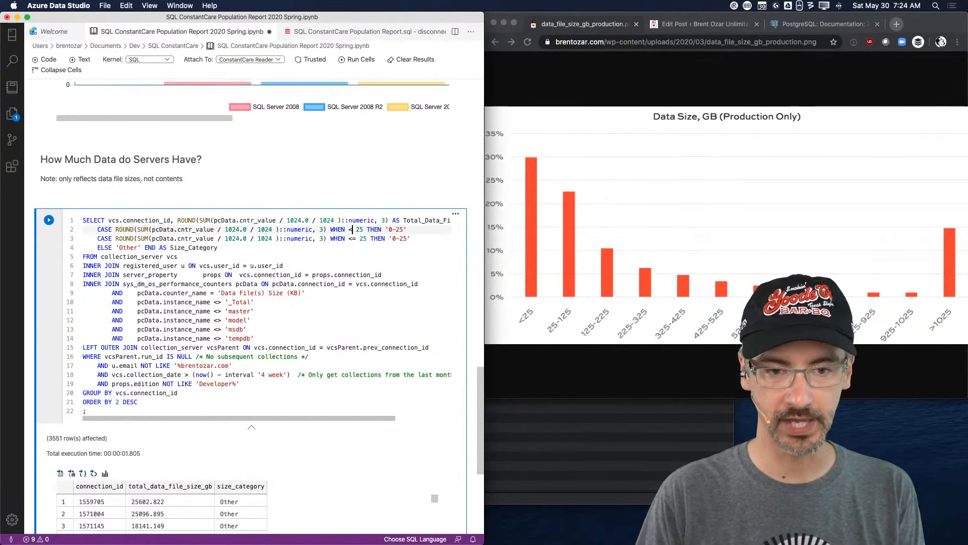
Change the second CASE line to WHEN <= 125 THEN '25-125'
left_click(352, 239)
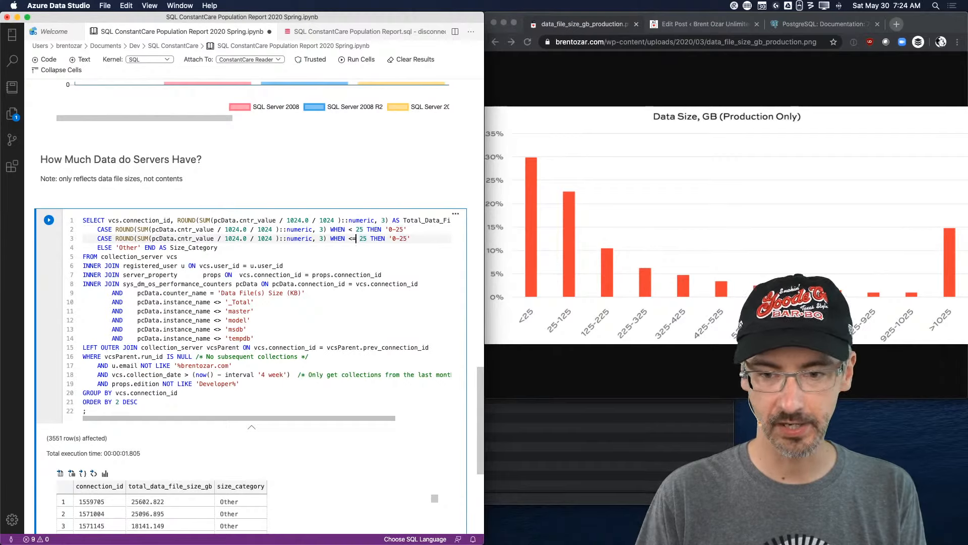
key("BackSpace")
type("=")
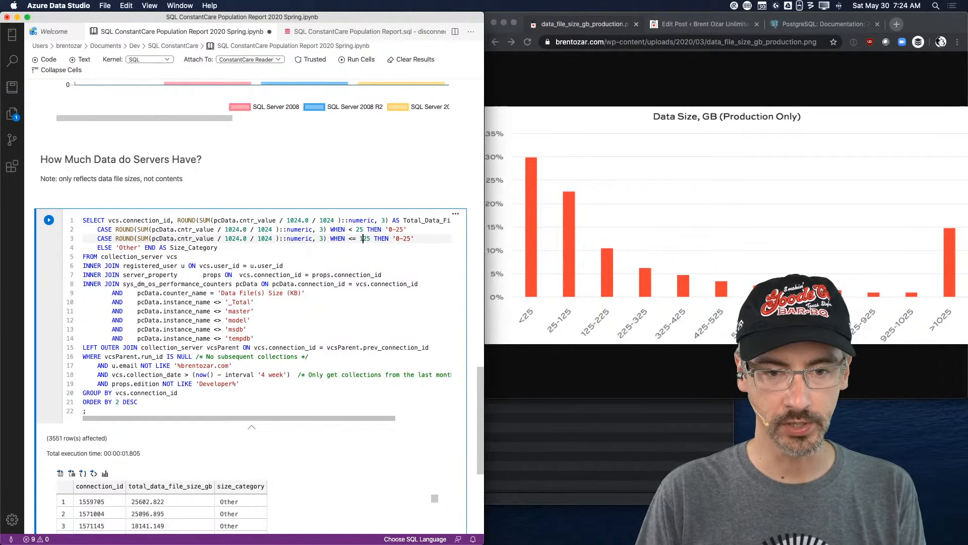
key("Delete")
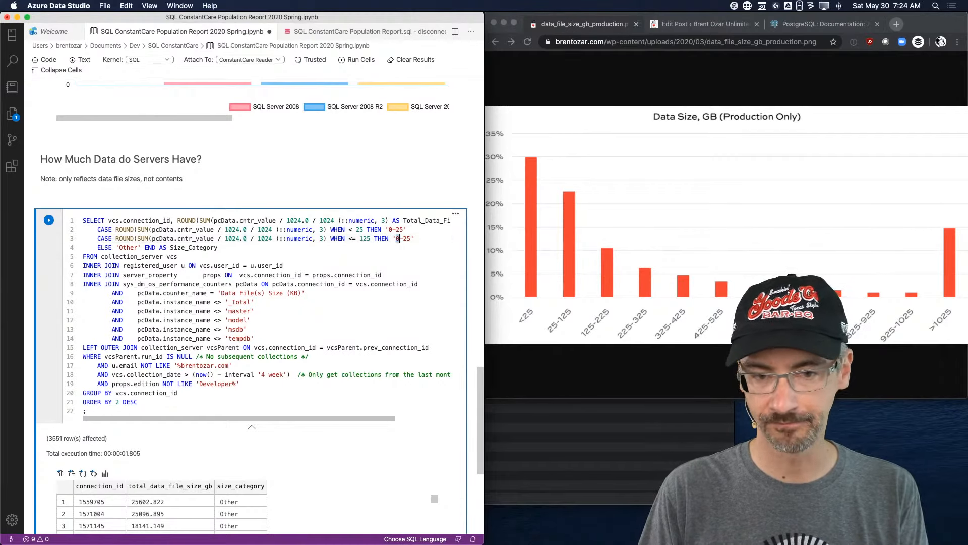
type("25")
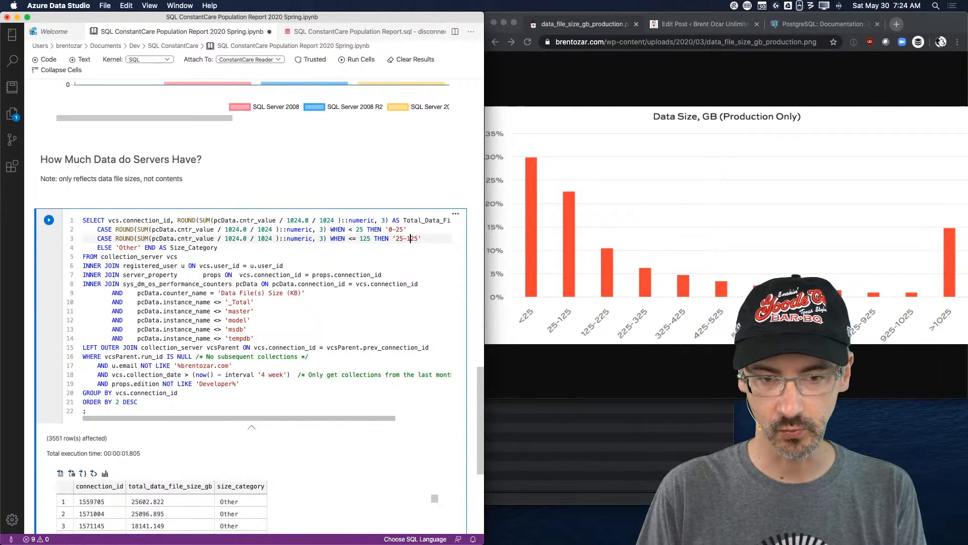
Change the first CASE line's result label to '<25' to match the chart's first category
key("Up")
key("Left")
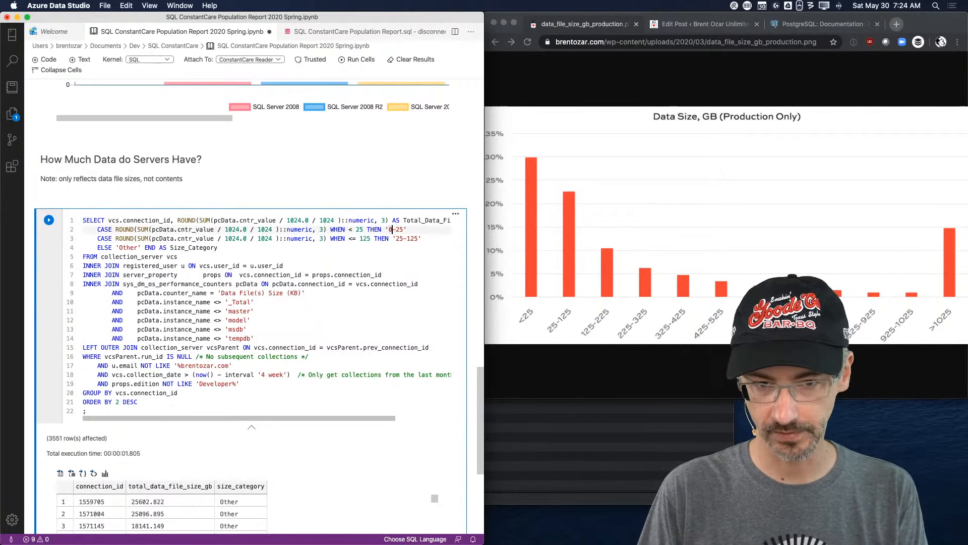
key("shift+Left")
key("shift+Left")
key("Right")
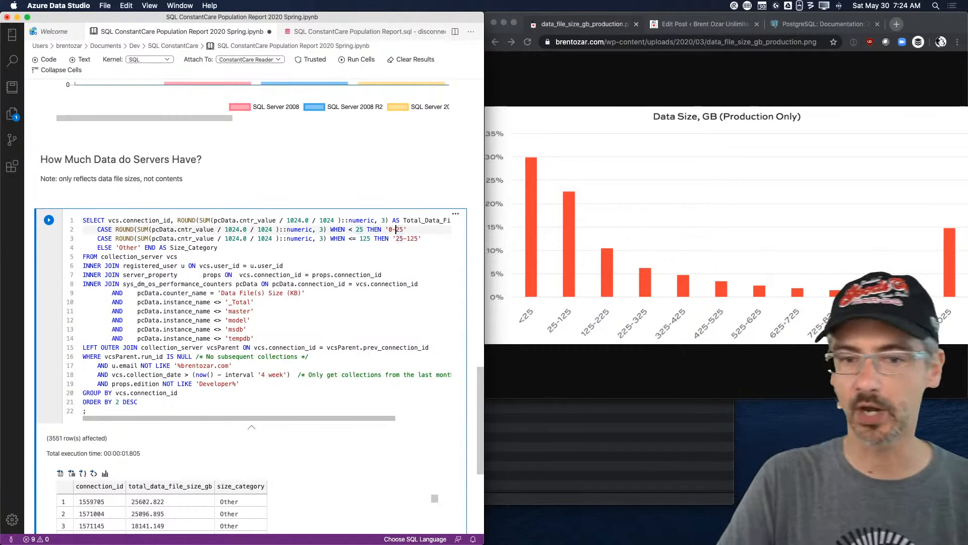
key("Left")
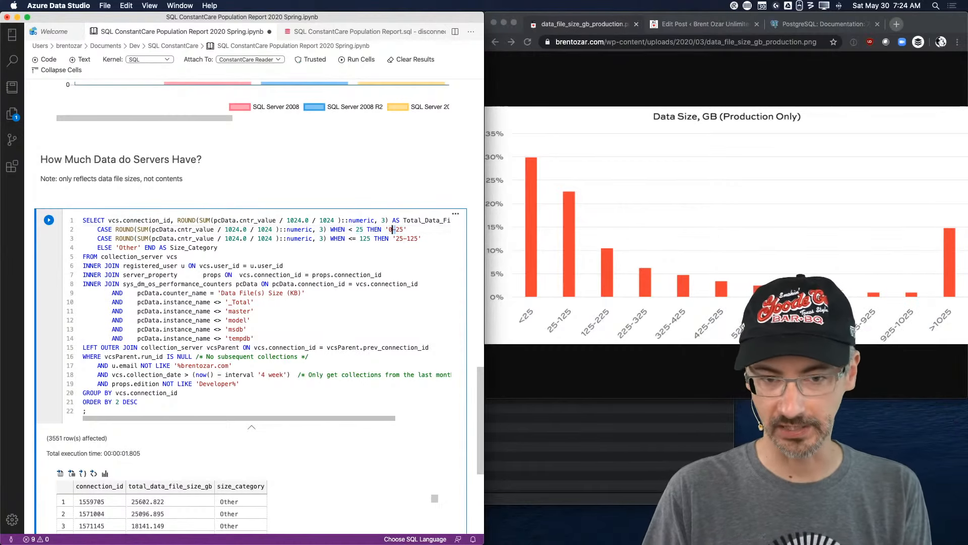
type("<")
key("Down")
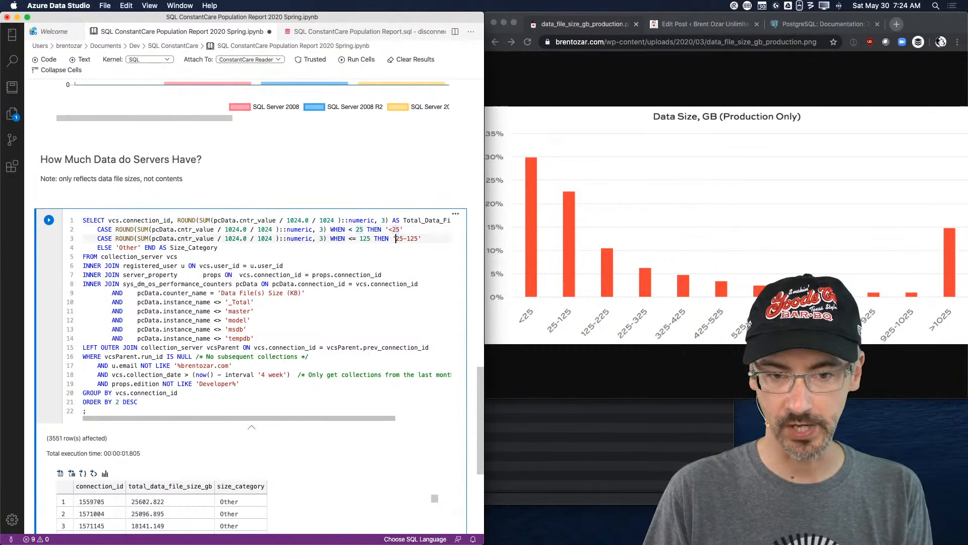
Copy the WHEN <= 125 THEN '25-125' line and paste it repeatedly until seven identical lines stand above ELSE
key("Up")
key("End")
key("Right")
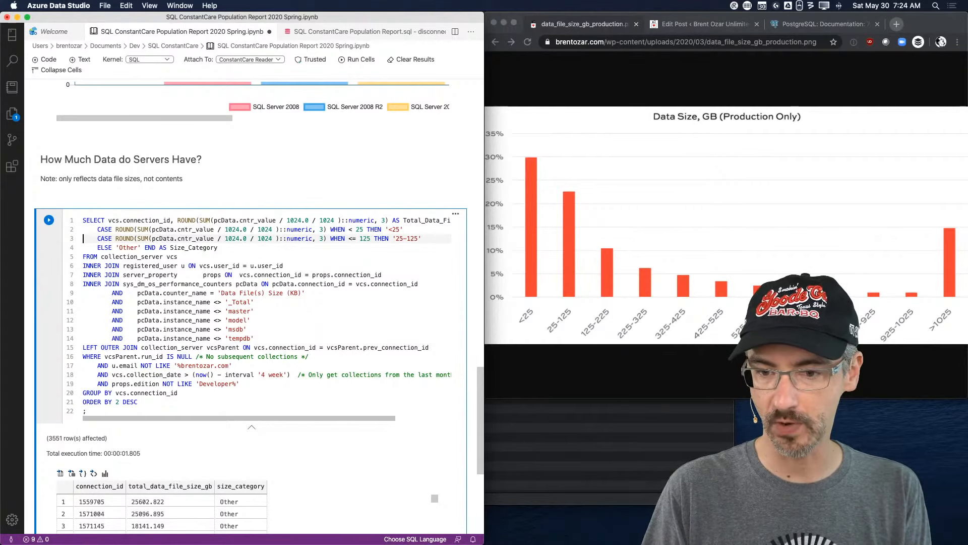
key("shift+Down")
key("ctrl+c")
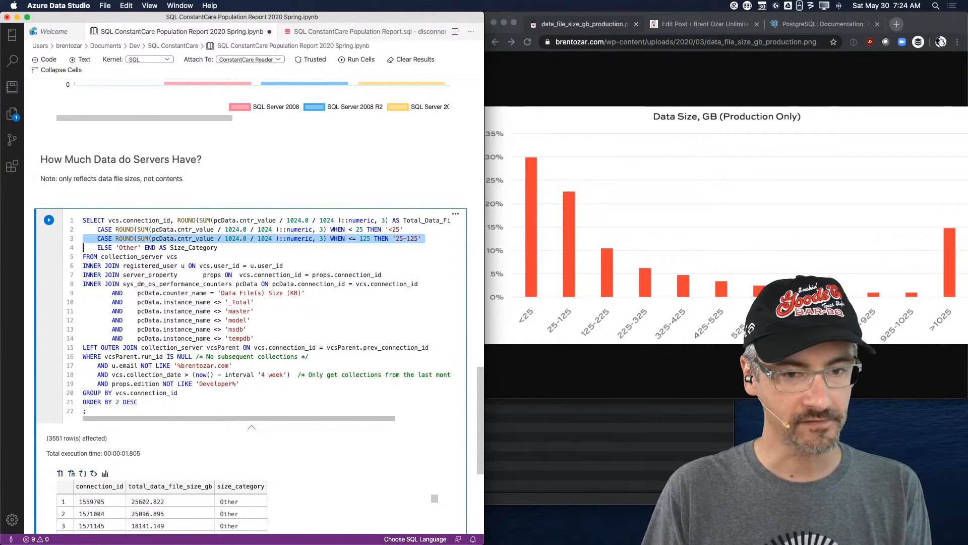
key("ctrl+v")
key("ctrl+v")
key("ctrl+v")
key("ctrl+v")
key("ctrl+v")
key("ctrl+v")
key("ctrl+v")
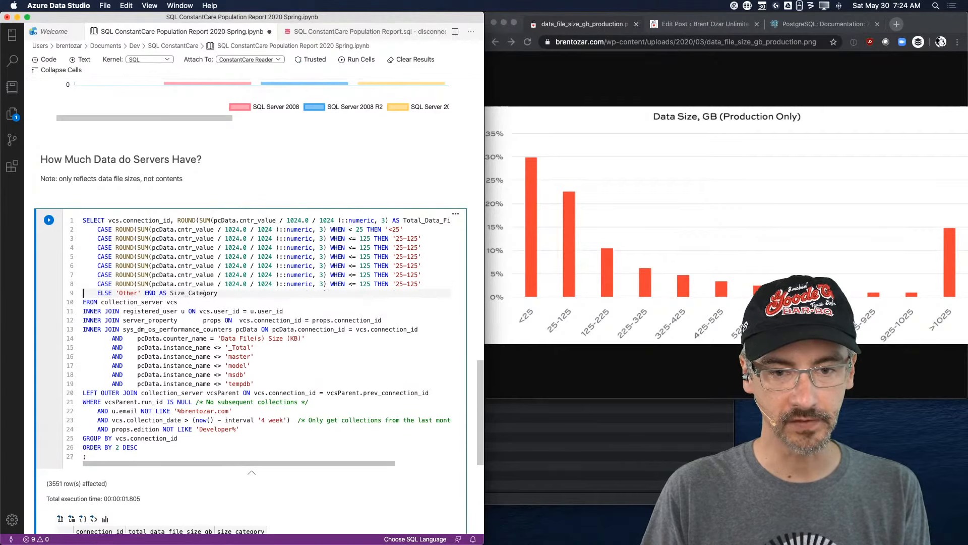
Set the WHEN thresholds on lines 4 to 9 to 225, 325, 425, 525, 625 and 725
left_click(359, 250)
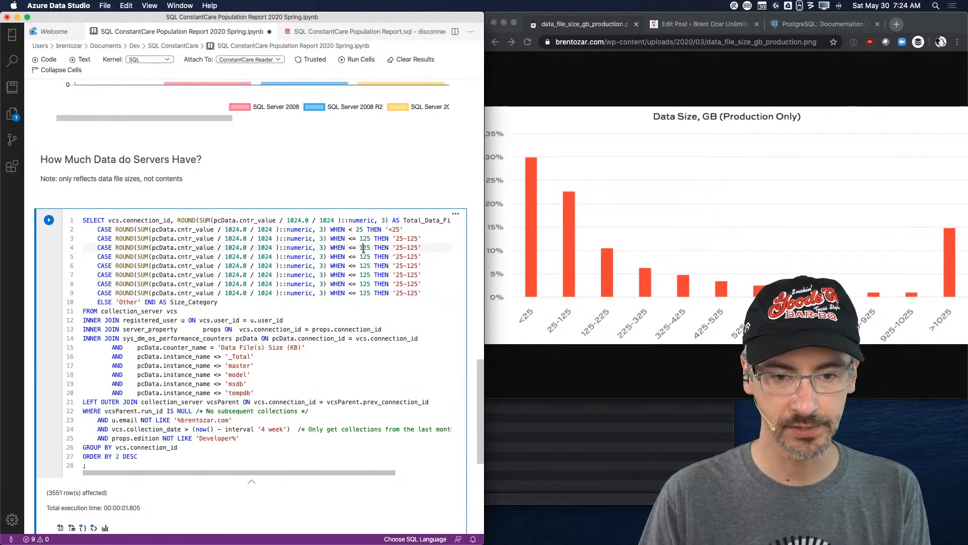
key("Delete")
type("2")
key("Down")
key("Down")
key("BackSpace")
type("4")
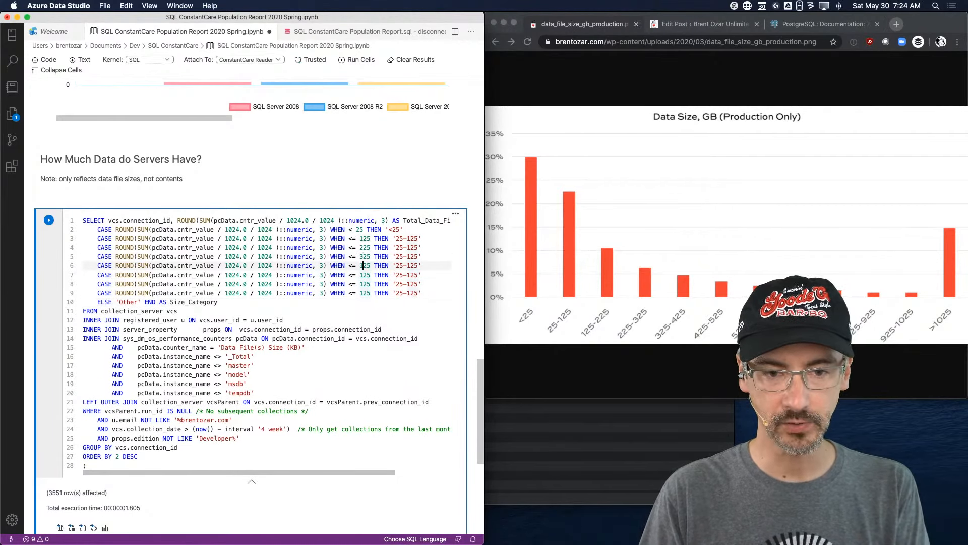
key("Down")
key("Down")
key("BackSpace")
type("6")
key("Down")
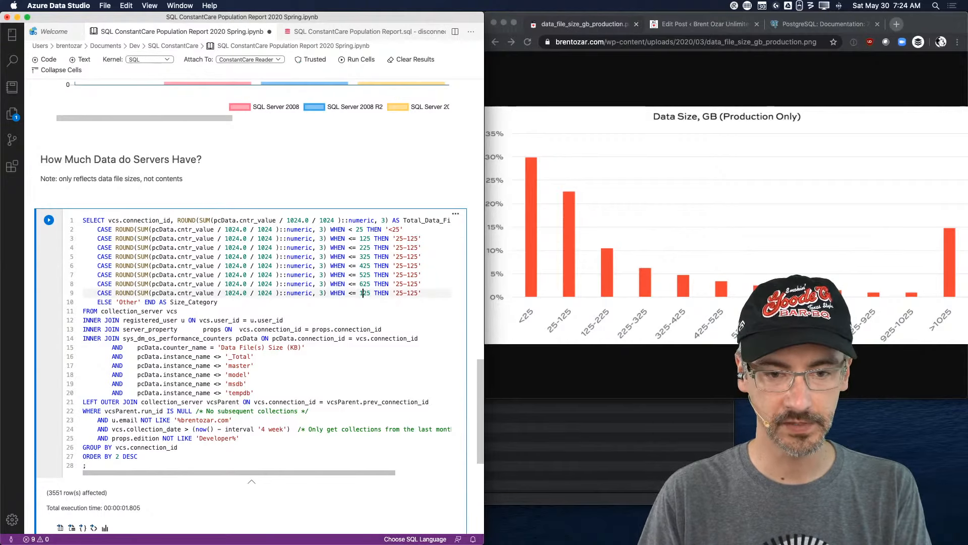
key("BackSpace")
type("7")
Paste four more copies of the WHEN <= 125 THEN '25-125' line just above the ELSE line
key("Down")
key("Down")
key("Home")
key("Up")
key("super+v")
key("super+v")
key("super+v")
key("super+v")
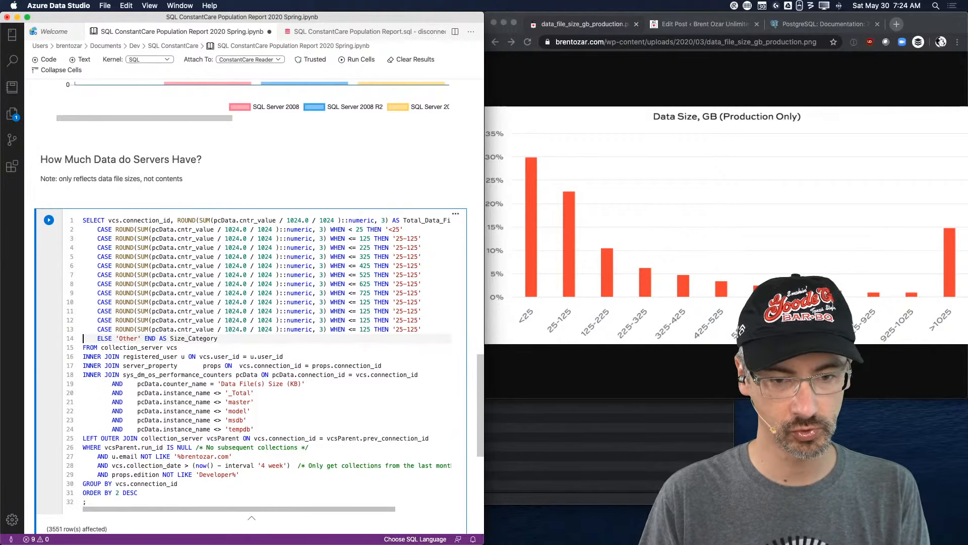
Set the WHEN thresholds on lines 10, 11 and 12 to 825, 925 and 1025
double_click(364, 303)
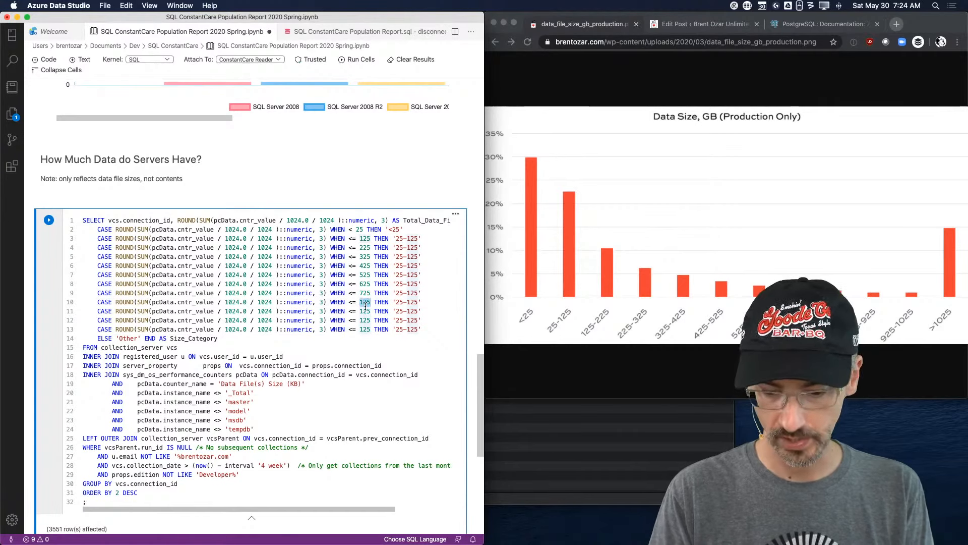
type("825")
left_click(363, 311)
double_click(364, 311)
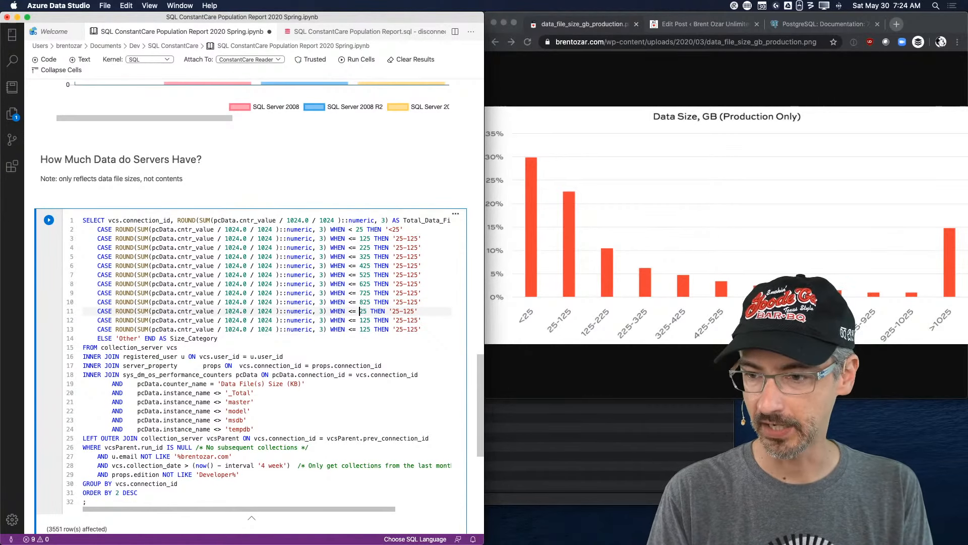
type("925")
left_click(364, 320)
type("0")
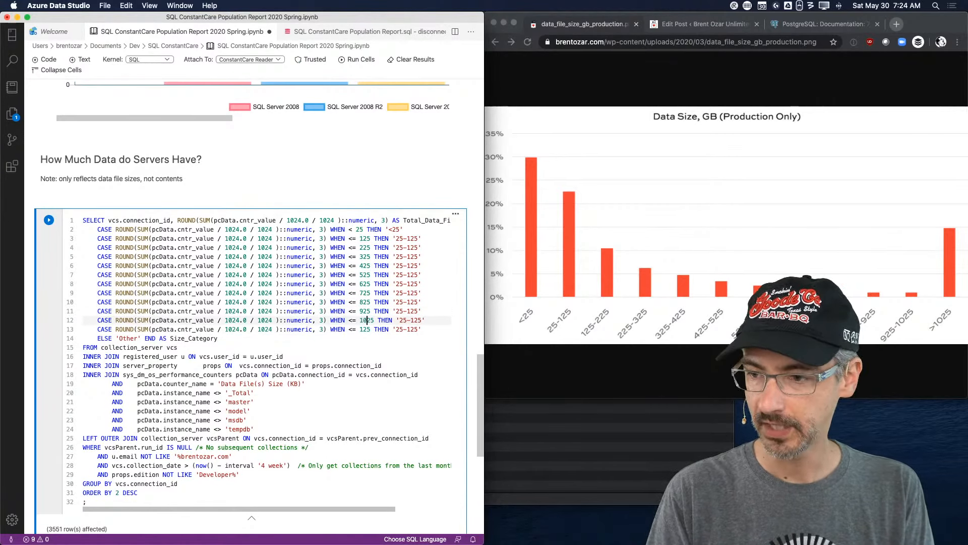
Delete the surplus WHEN <= 125 THEN '25-125' line just above ELSE and change the ELSE label to '>1025'
key("Down")
key("Left")
key("Left")
key("Down")
key("Down")
key("Home")
key("Up")
key("Up")
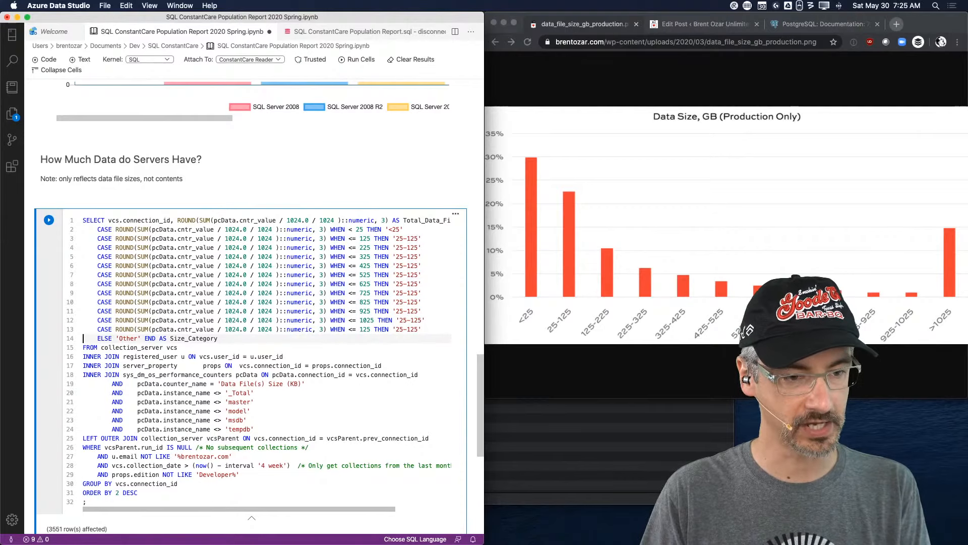
key("shift+Down")
key("BackSpace")
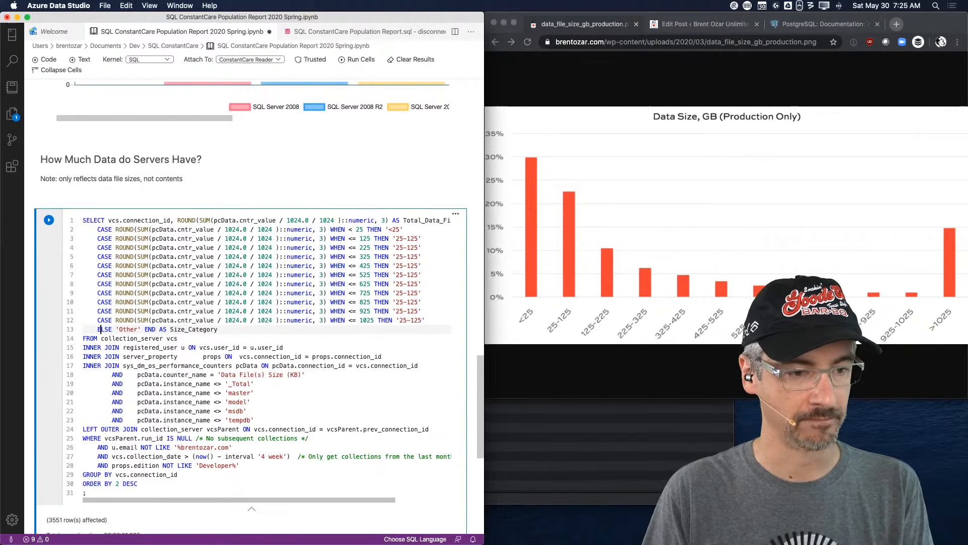
left_click_drag(119, 329, 137, 328)
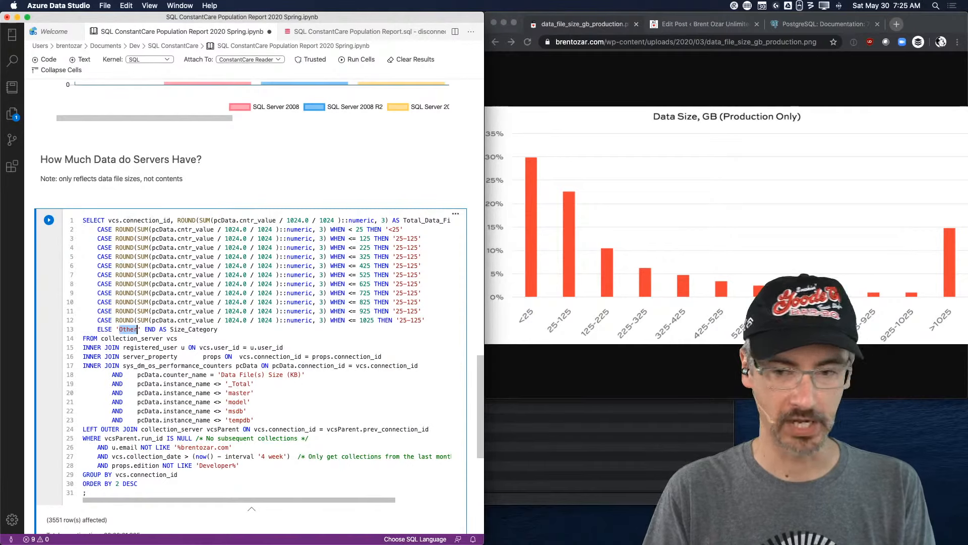
type(">1025")
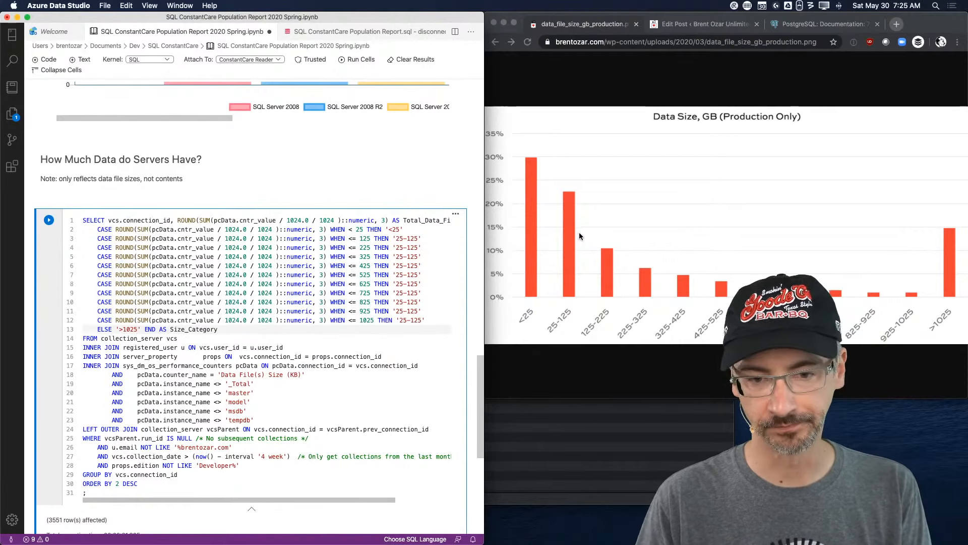
Set the lower bounds in the category labels on lines 4 to 12 to 125, 225, 325, 425, 525, 625, 725, 825 and 925
left_click(408, 241)
key("Down")
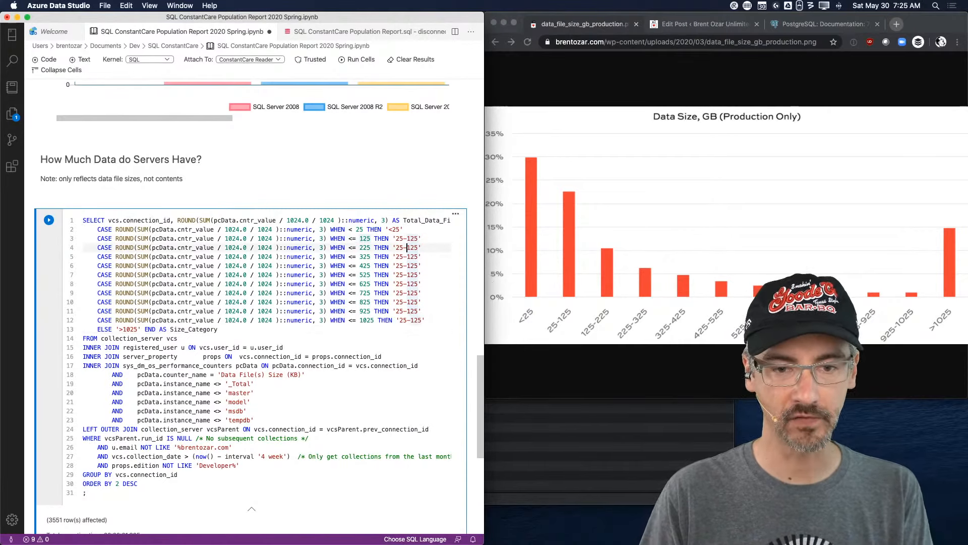
key("Left")
key("Left")
key("1")
key("Down")
key("Left")
key("2")
key("Down")
key("Left")
key("3")
key("Down")
key("Left")
key("4")
key("Down")
key("Left")
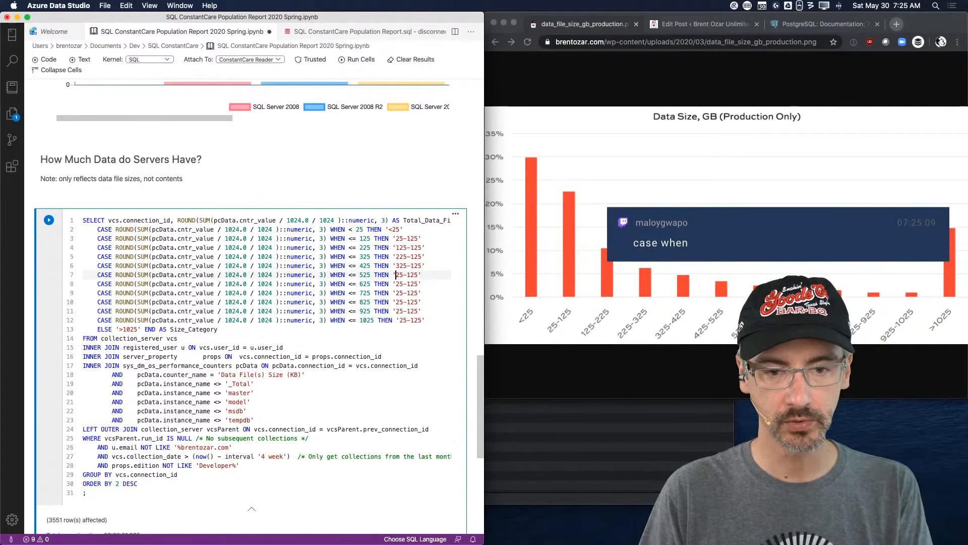
key("5")
key("Down")
key("Left")
key("6")
key("Down")
key("Left")
type("7")
key("Down")
key("Left")
type("8")
key("Down")
key("Left")
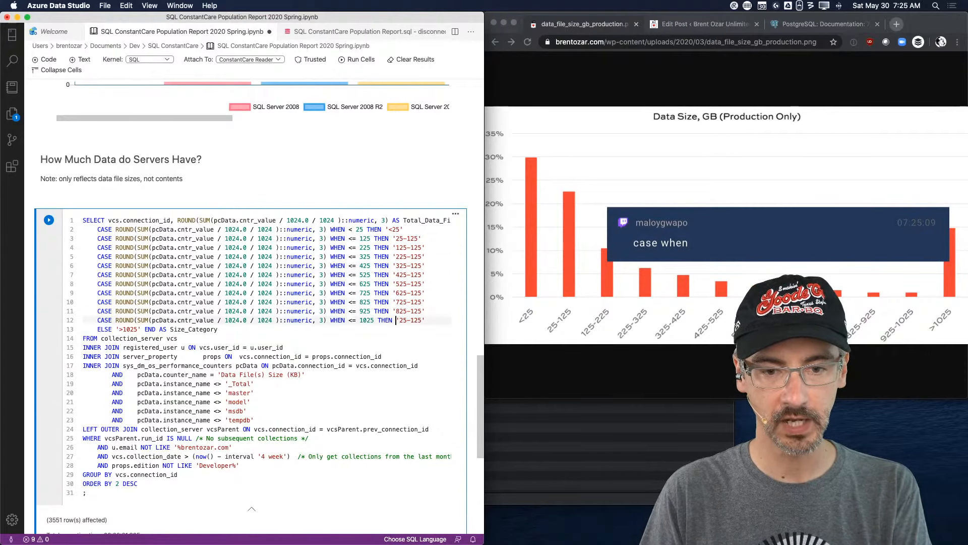
type("9")
key("Up")
key("Up")
key("Up")
key("Up")
key("Up")
key("Up")
key("Up")
key("Up")
key("Up")
key("Up")
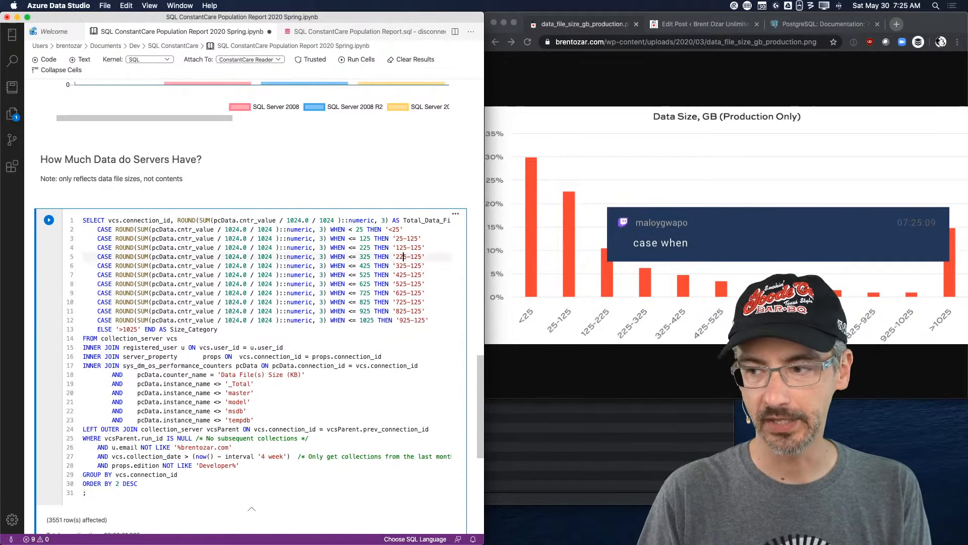
key("Down")
key("Right")
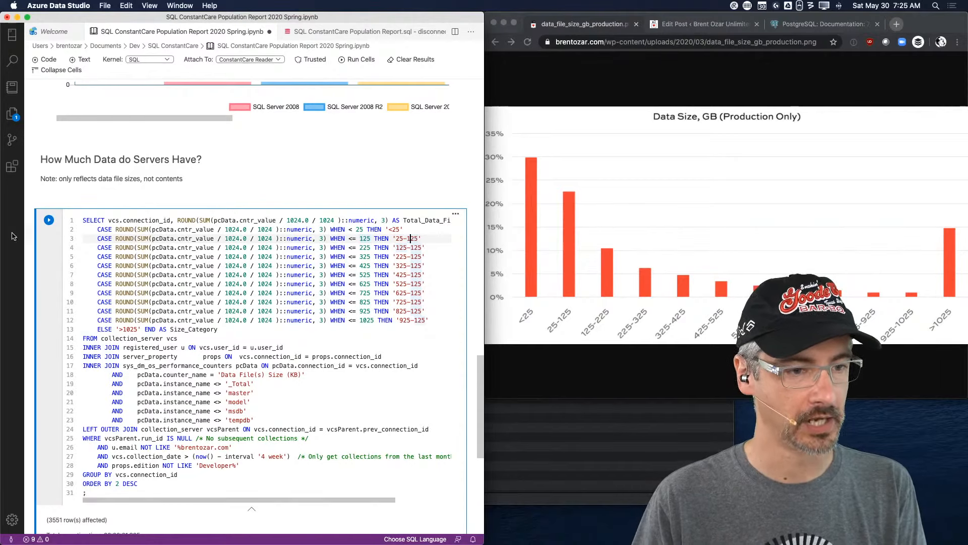
Replace the leading CASE with WHEN on lines 3 to 6, and insert WHEN after CASE on line 2
double_click(104, 238)
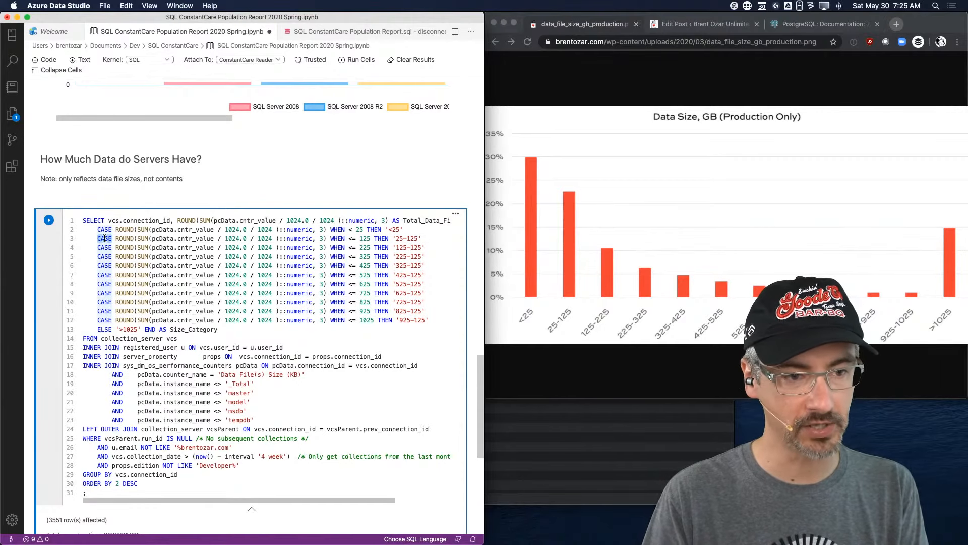
type("WHEN")
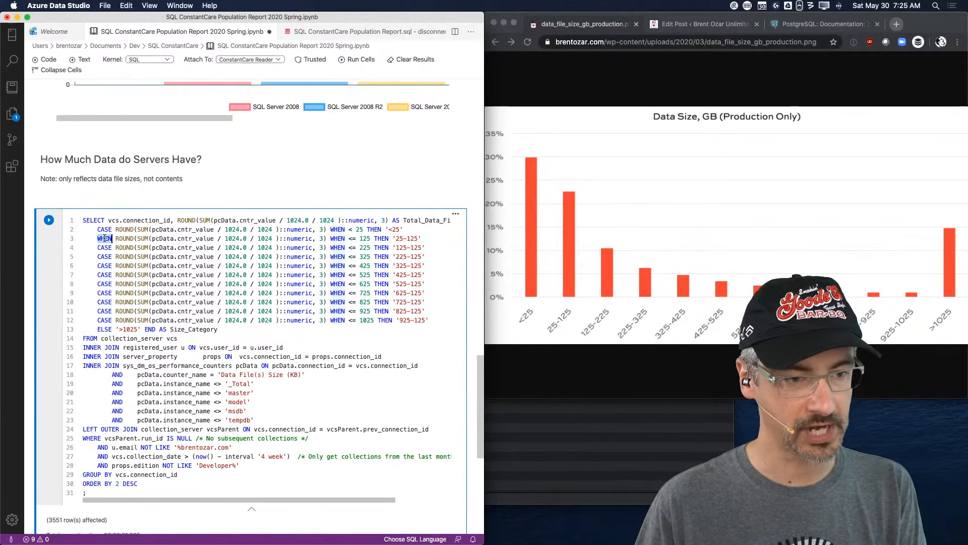
double_click(107, 247)
type("WHEN")
double_click(106, 257)
type("WHEN")
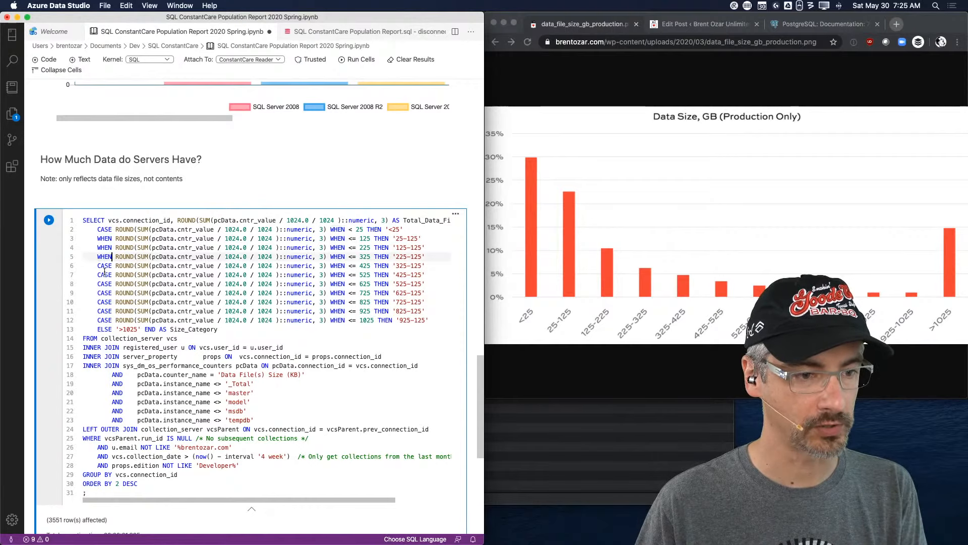
double_click(104, 266)
type("WHEN")
left_click(115, 228)
type("WHEN")
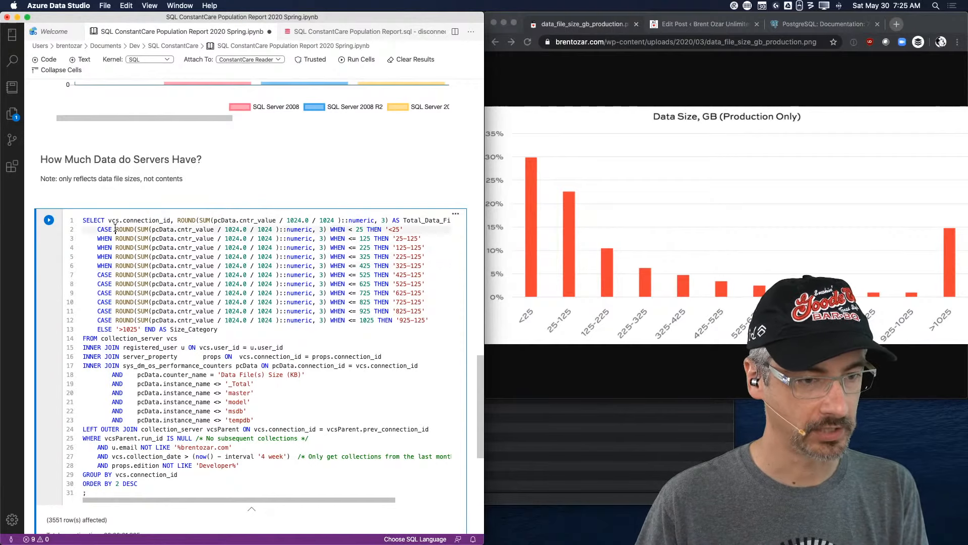
Replace the leading CASE with WHEN on lines 7 to 12
double_click(105, 274)
type("WHEN")
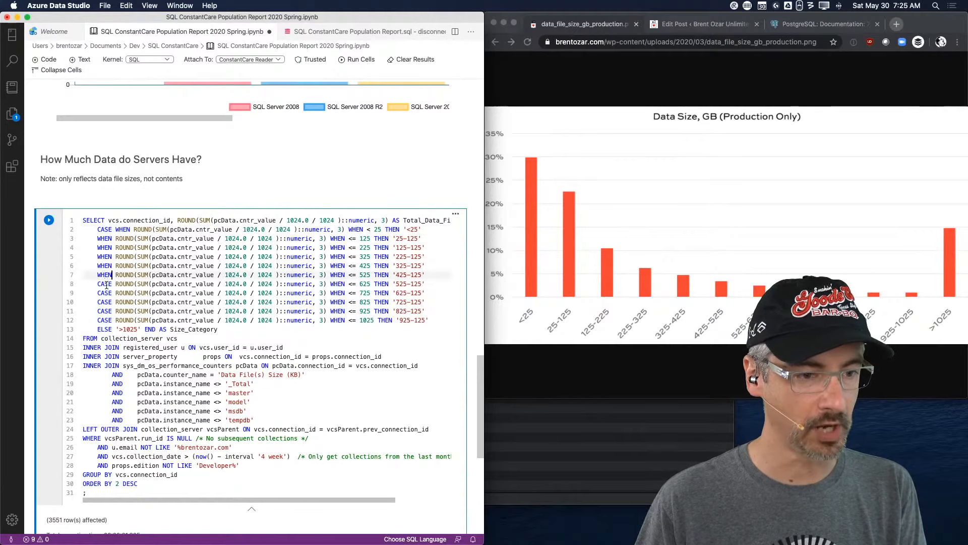
double_click(106, 284)
type("WHEN")
double_click(106, 293)
type("WHEN")
double_click(106, 302)
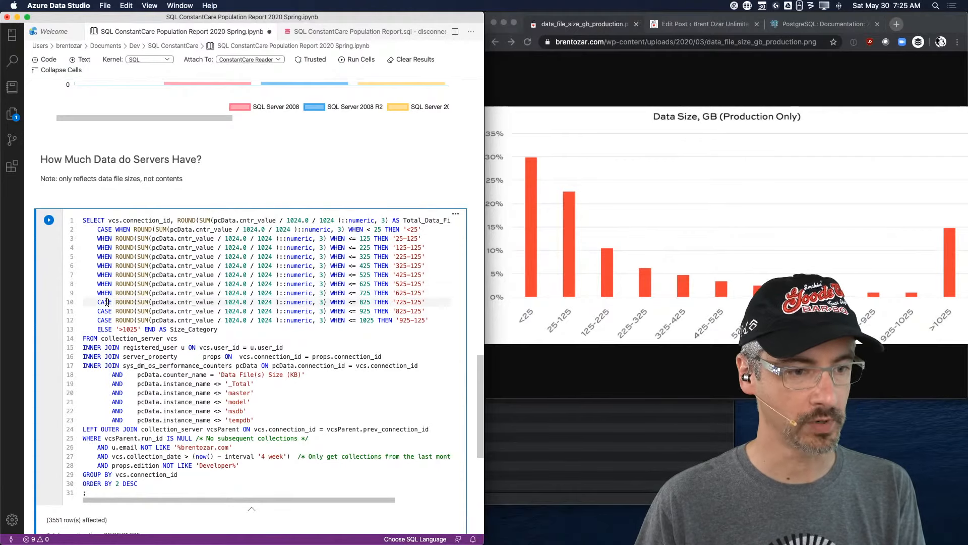
type("WHEN")
double_click(106, 311)
type("WHEN")
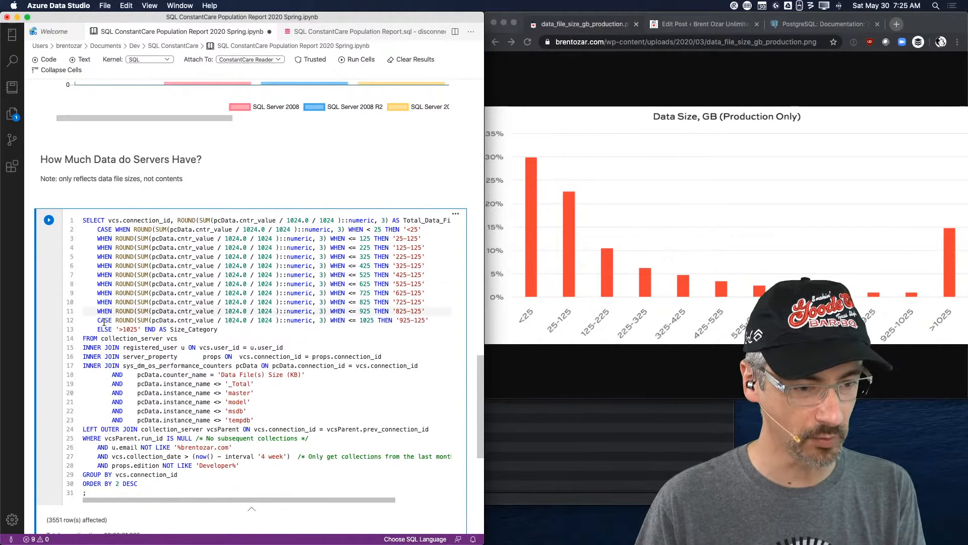
double_click(106, 320)
type("WHEN")
Set the upper bounds in the category labels on lines 4 to 8 to 225, 325, 425, 525 and 625
left_click(411, 274)
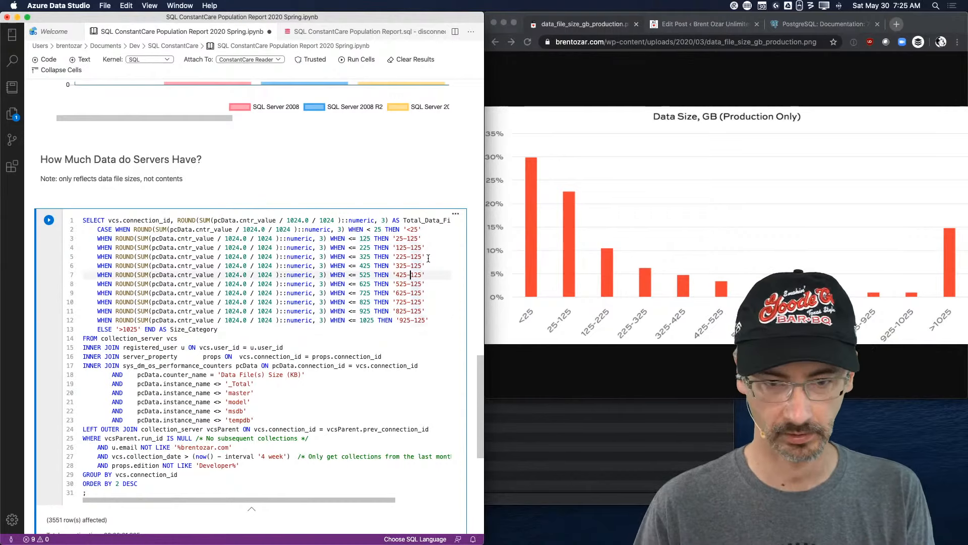
key("Down")
key("Down")
key("Down")
key("Down")
key("Up")
key("Up")
key("Up")
key("Up")
key("Up")
key("Up")
key("Up")
key("Up")
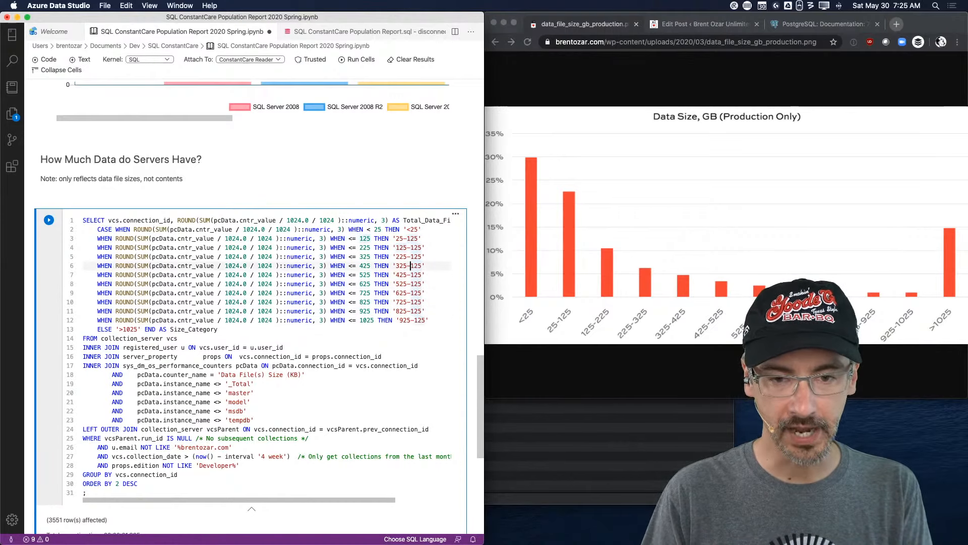
key("Down")
key("Delete")
type("2")
key("Down")
key("Delete")
type("3")
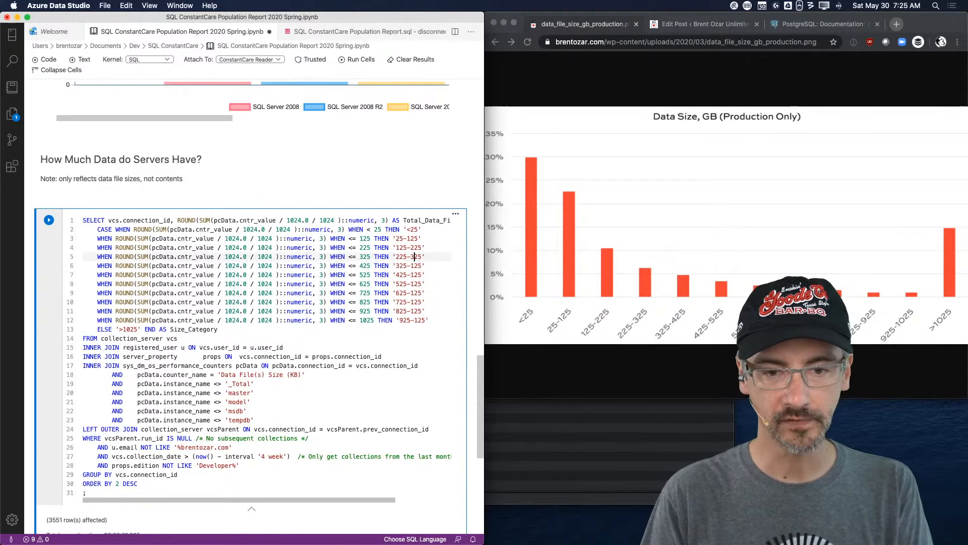
key("Down")
key("Delete")
type("4")
key("Down")
key("Delete")
type("5")
key("Down")
key("Delete")
type("6")
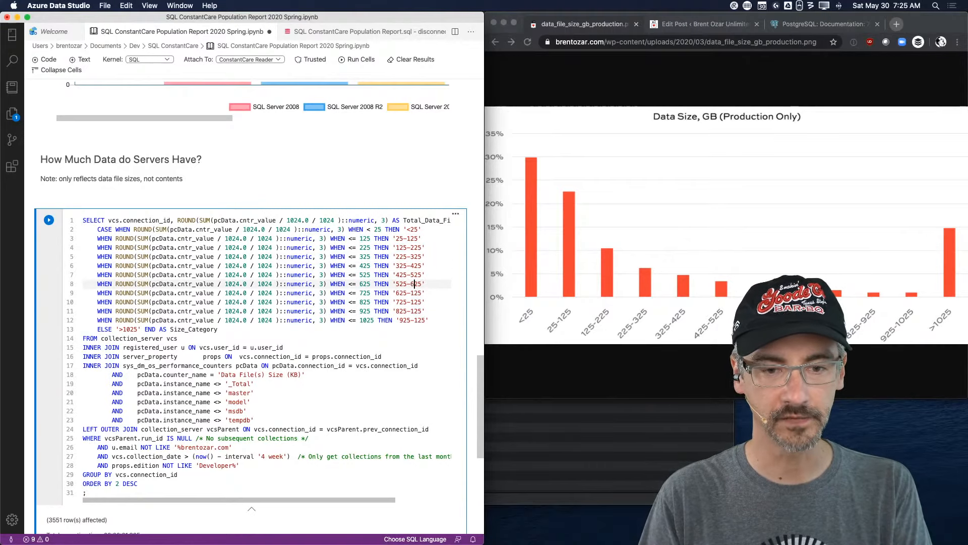
Set the upper bounds in the category labels on lines 9 to 12 to 725, 825, 925 and 1025
key("Down")
key("Delete")
type("7")
key("Down")
key("Delete")
type("8")
key("Down")
key("Delete")
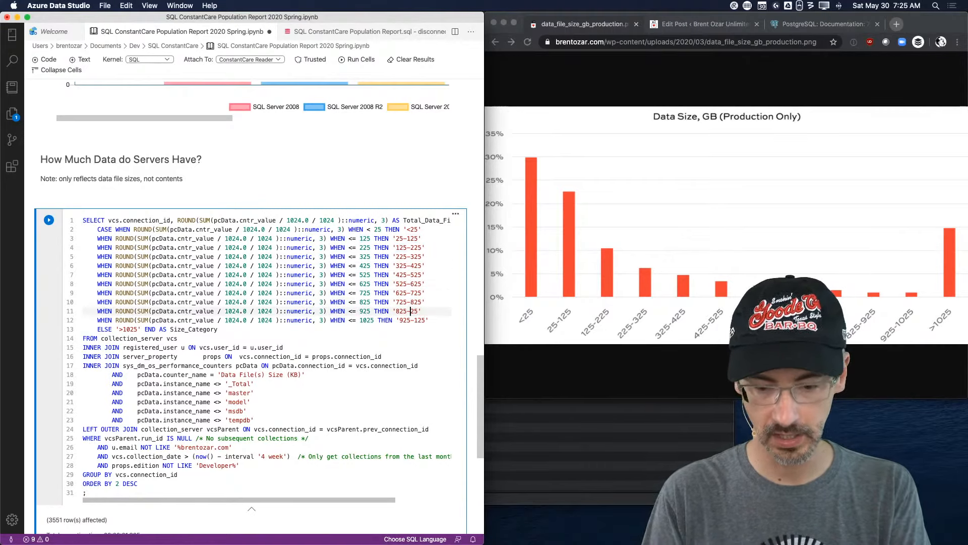
type("9")
key("Down")
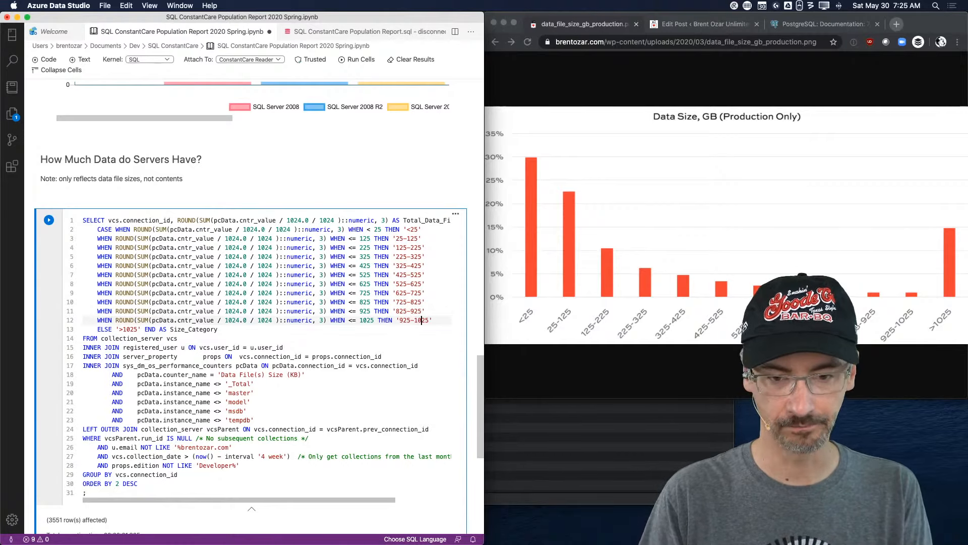
key("Down")
key("Down")
key("Down")
key("Down")
key("Home")
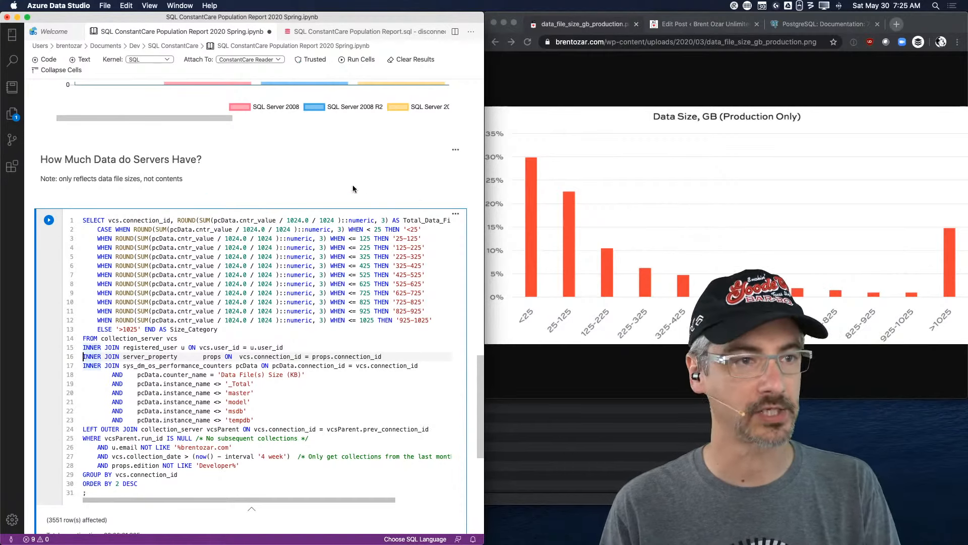
Enlarge the notebook window to fill the screen and select everything after SELECT on line 1 of the query
mouse_move(28, 17)
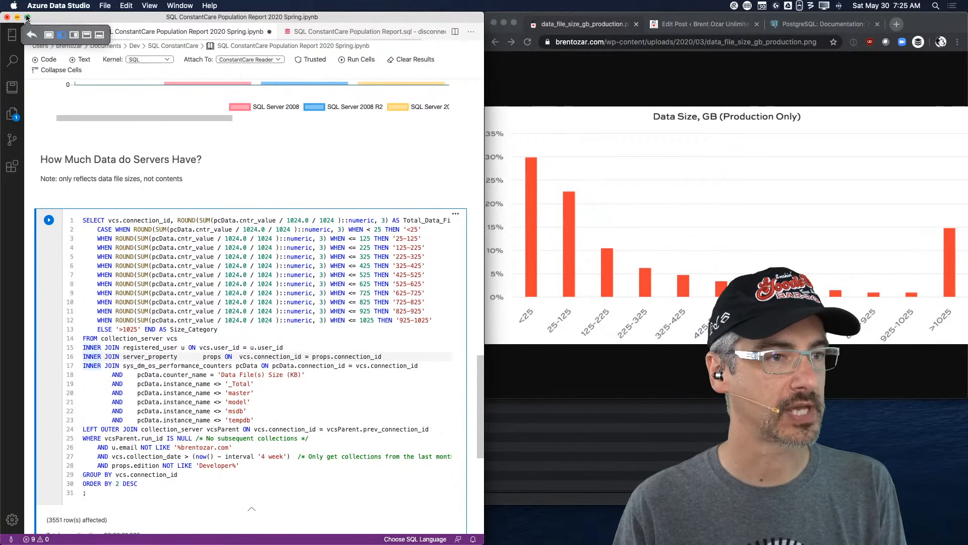
left_click(51, 35)
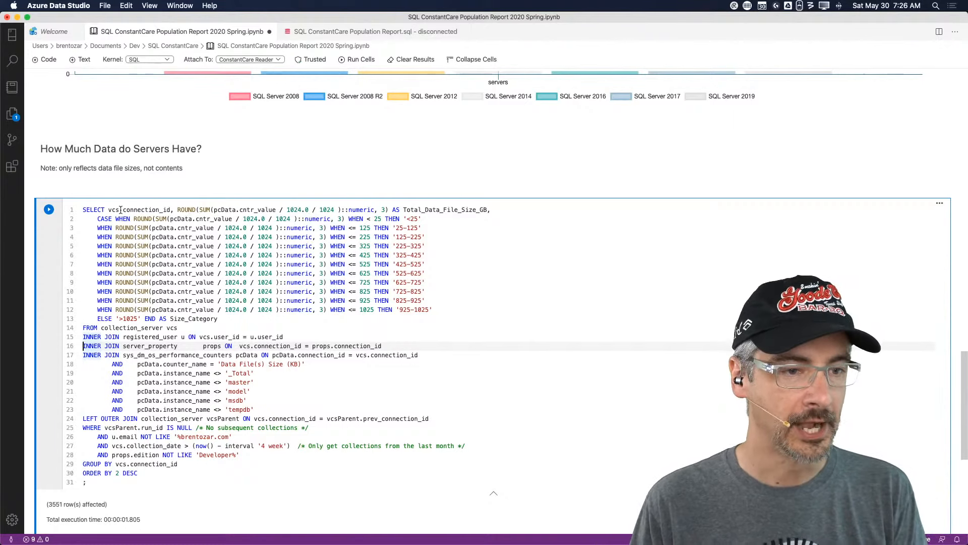
left_click_drag(109, 209, 521, 211)
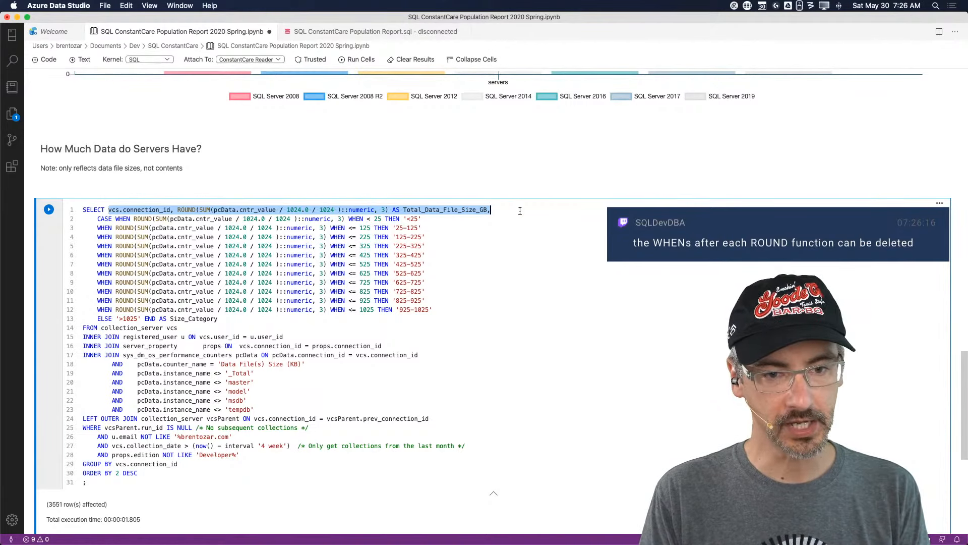
Remove the redundant second WHEN after the ROUND expression on lines 2, 3 and 4
double_click(355, 220)
key("BackSpace")
key("BackSpace")
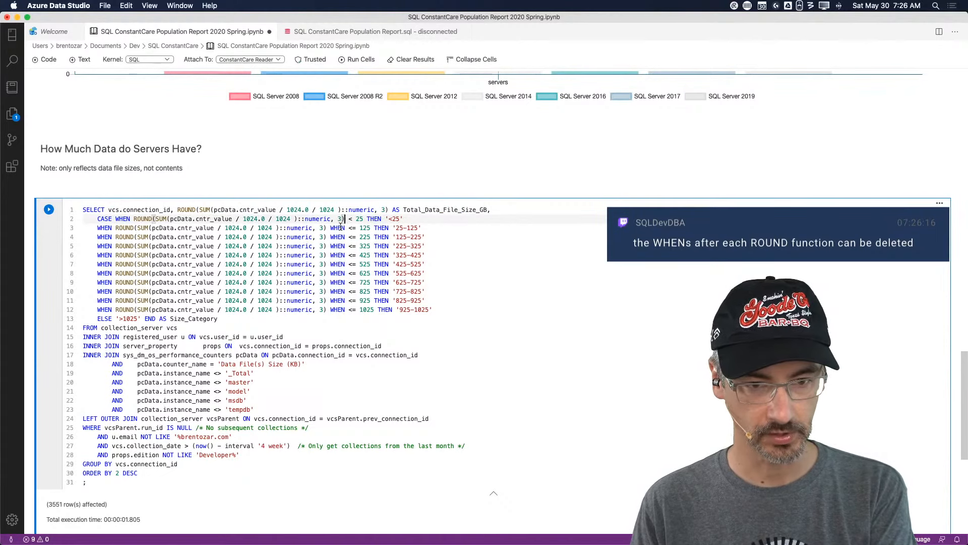
double_click(339, 228)
key("BackSpace")
key("BackSpace")
double_click(337, 237)
key("BackSpace")
key("BackSpace")
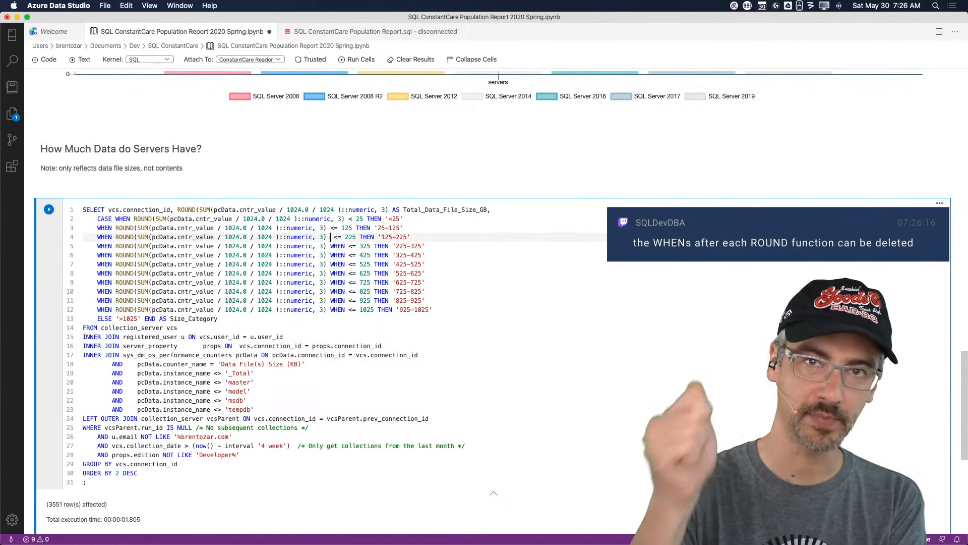
Remove the redundant second WHEN after the ROUND expression on lines 5 to 8
double_click(337, 246)
key("BackSpace")
key("BackSpace")
double_click(337, 255)
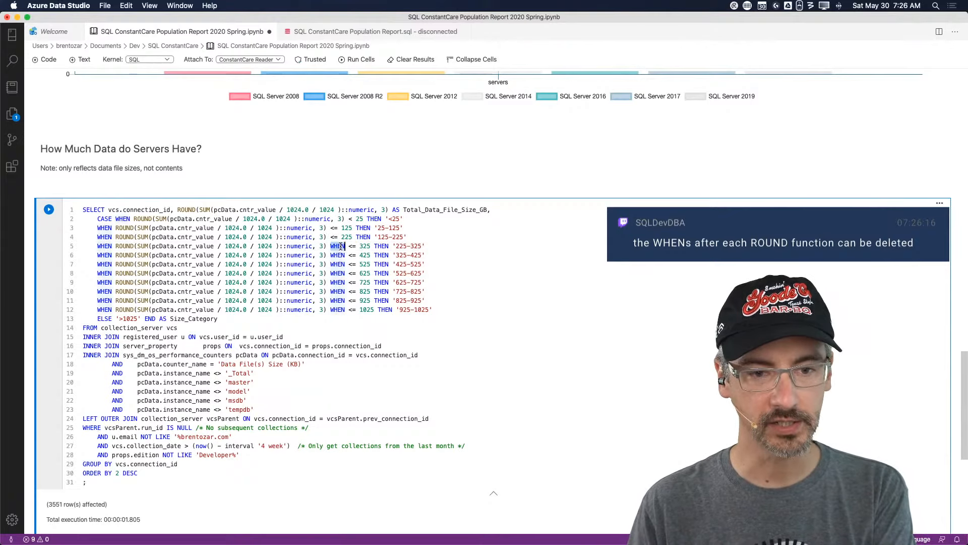
key("BackSpace")
key("BackSpace")
double_click(338, 264)
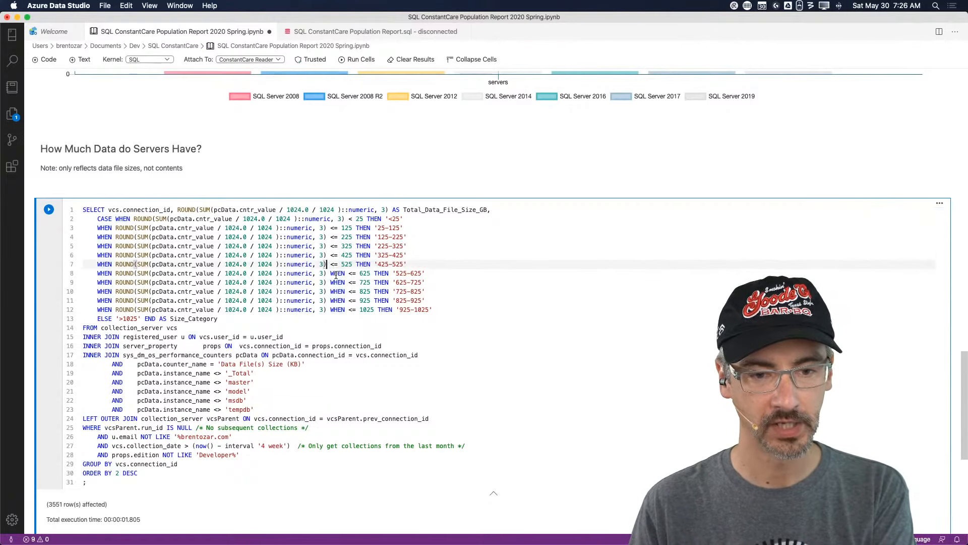
key("BackSpace")
key("BackSpace")
double_click(337, 273)
key("BackSpace")
key("BackSpace")
left_click(331, 283)
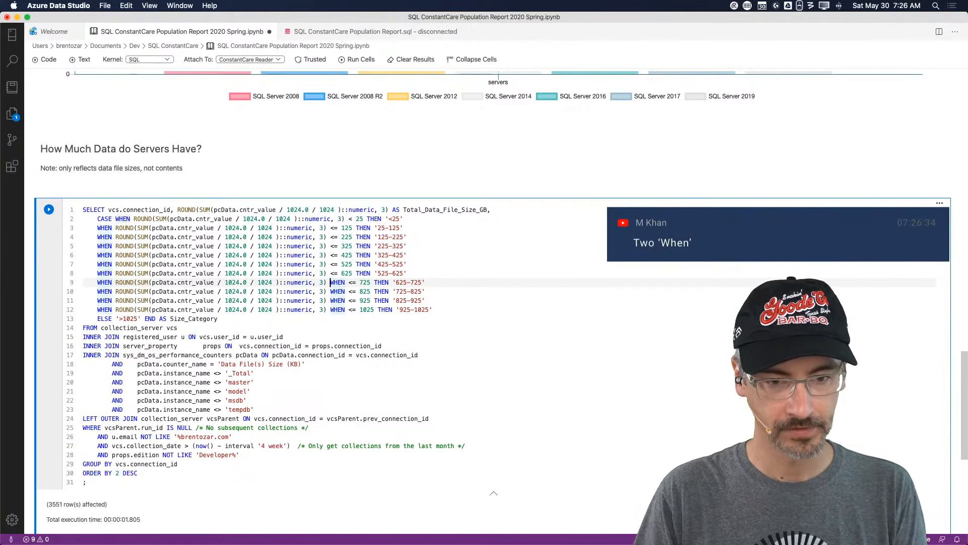
key("shift+alt+Down")
key("shift+alt+Down")
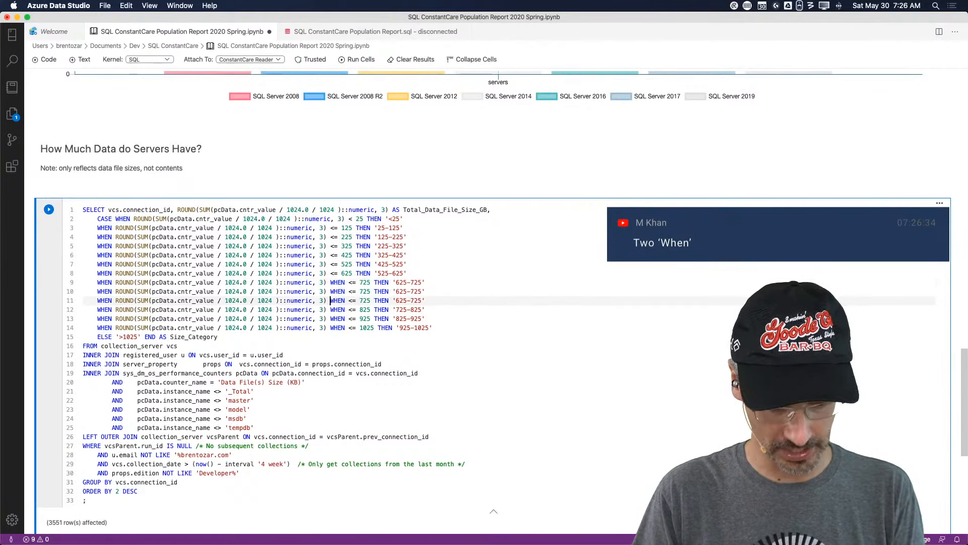
key("super+z")
key("super+z")
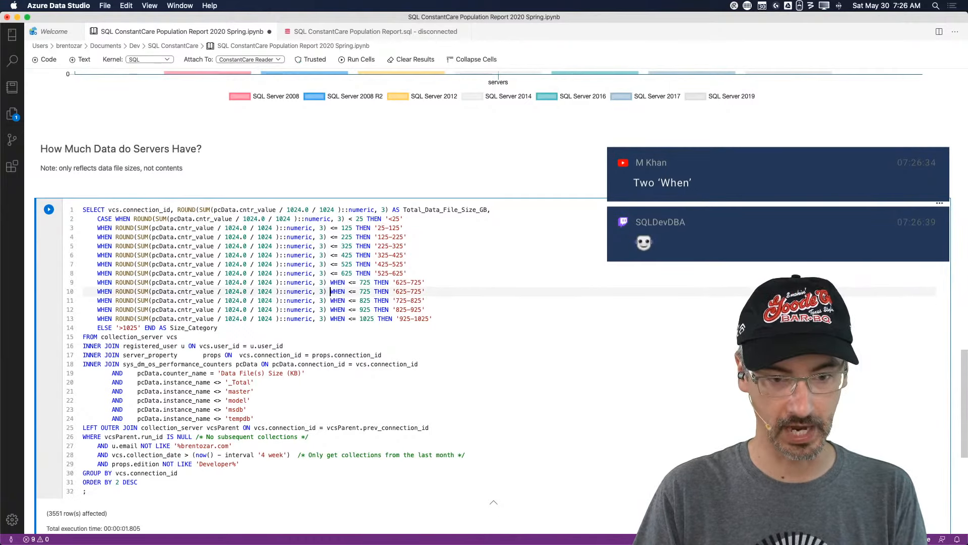
Remove the redundant second WHEN after the ROUND expression on lines 9 and 10
key("shift+Right")
key("BackSpace")
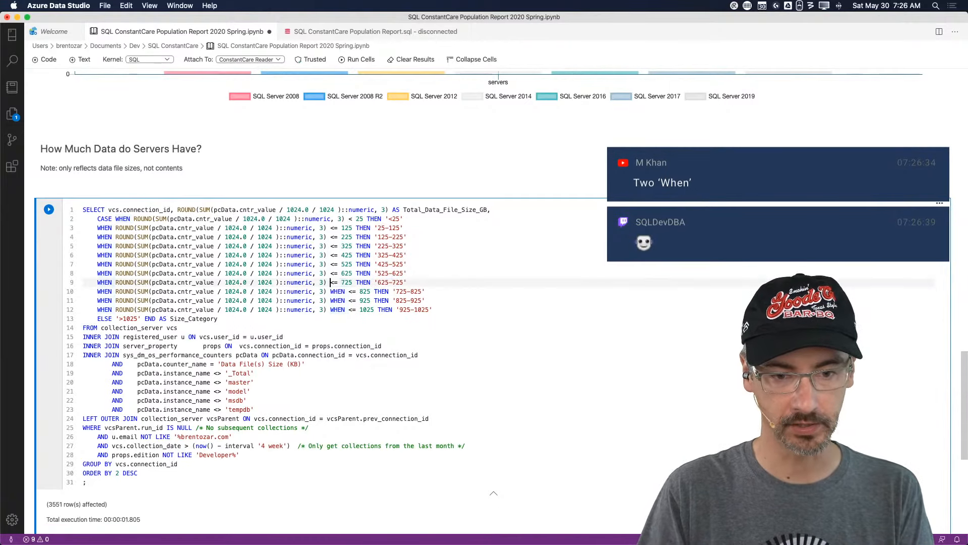
key("Down")
key("shift+alt+Right")
key("shift+Right")
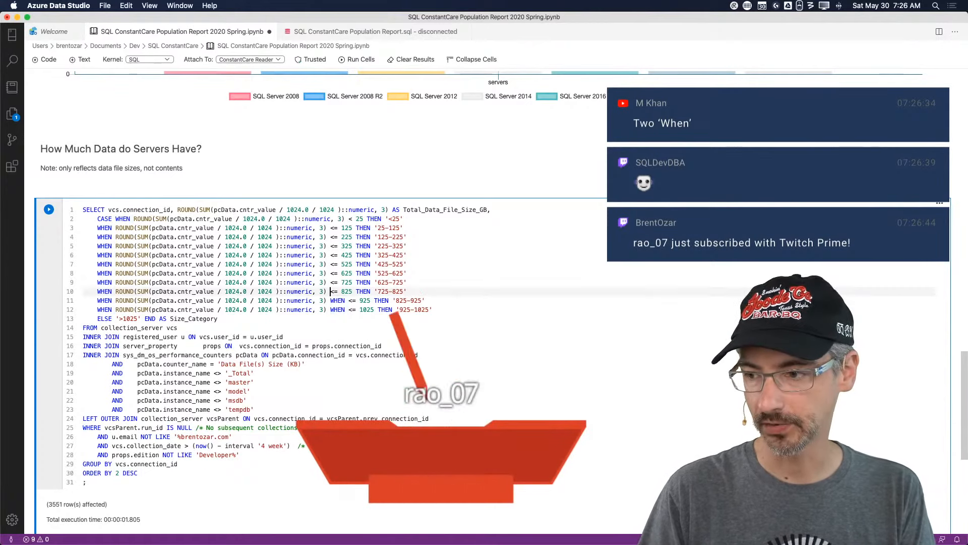
key("BackSpace")
Remove the redundant second WHEN after the ROUND expression on lines 11 and 12
key("Down")
key("shift+alt+Right")
key("shift+Right")
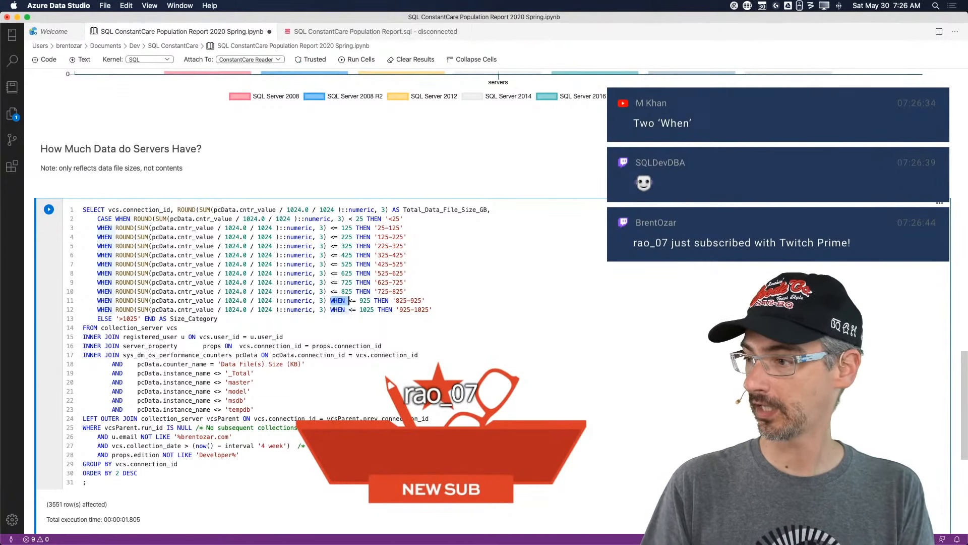
key("BackSpace")
key("Down")
key("shift+Right")
key("shift+Right")
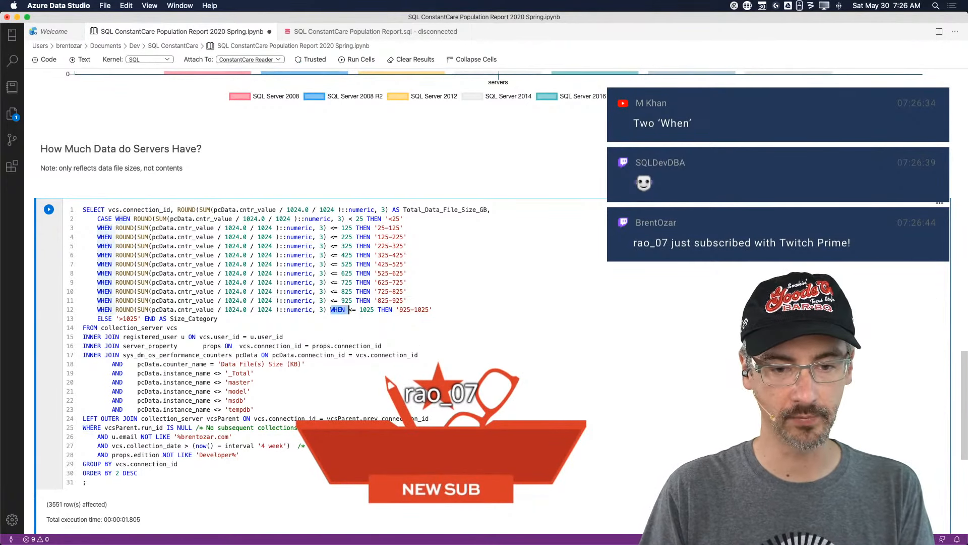
key("shift+Right")
key("shift+Right")
key("shift+Right")
key("BackSpace")
key("Down")
key("Down")
key("Up")
key("Up")
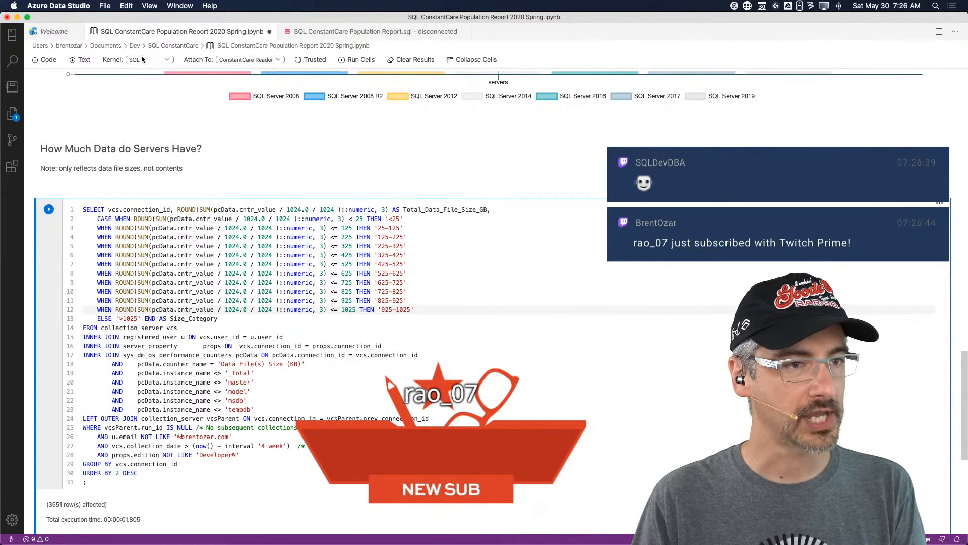
Save the notebook and run the "How Much Data do Servers Have?" query
left_click(105, 5)
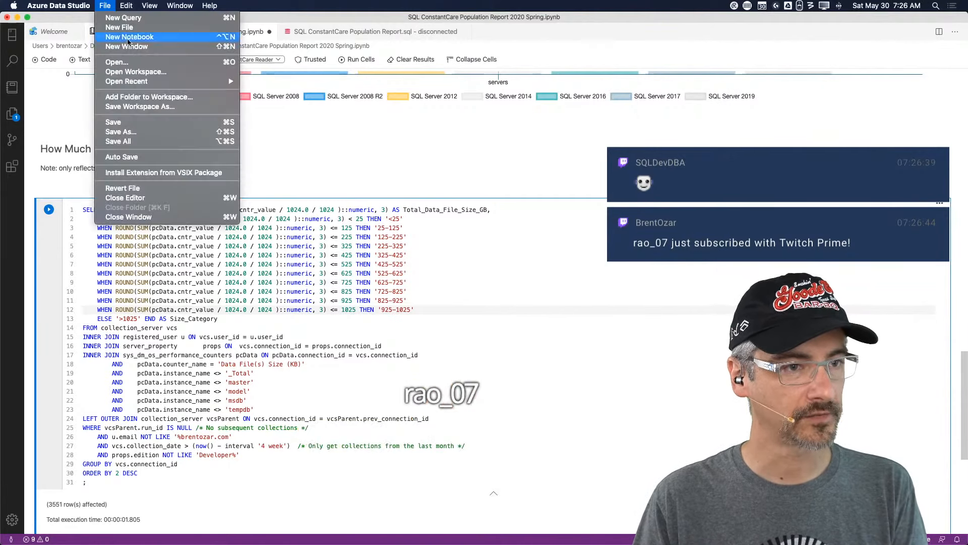
left_click(135, 123)
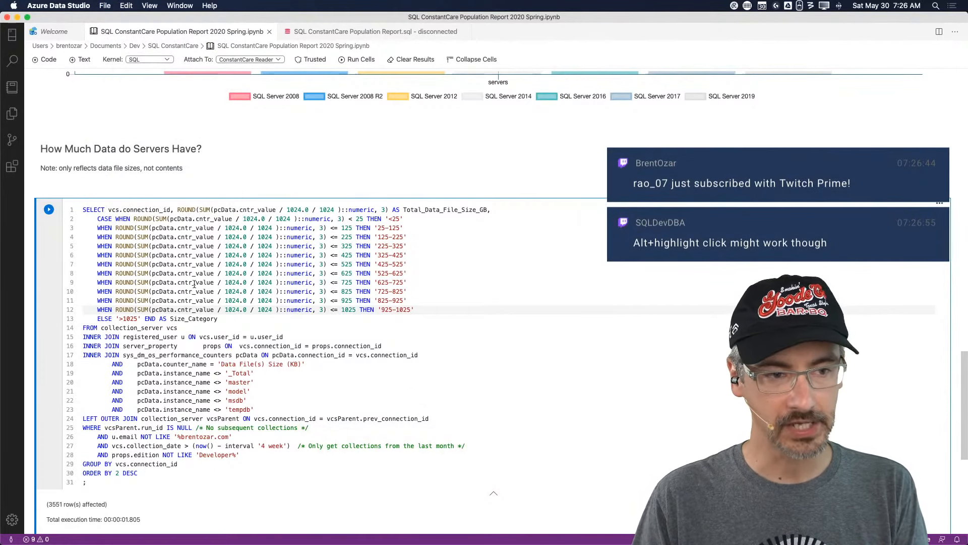
left_click(49, 209)
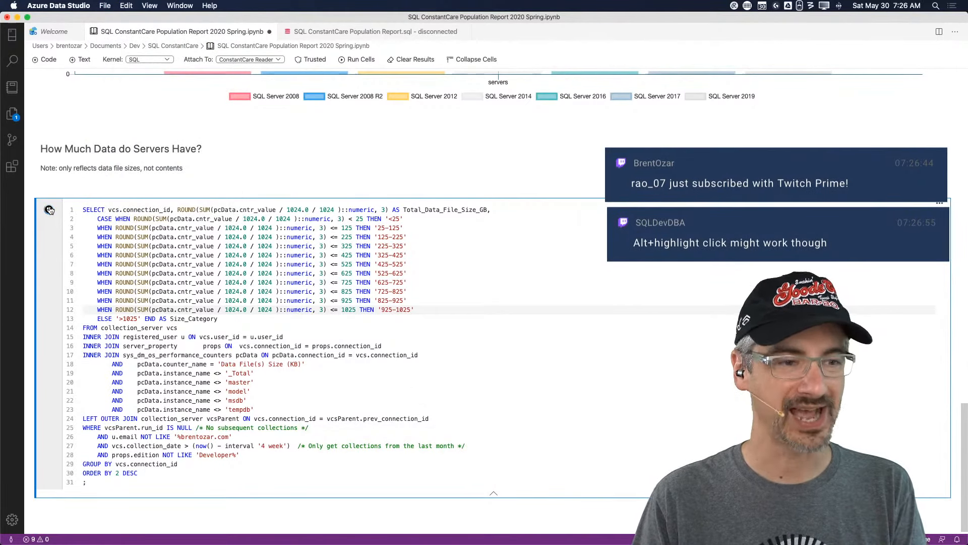
left_click(50, 210)
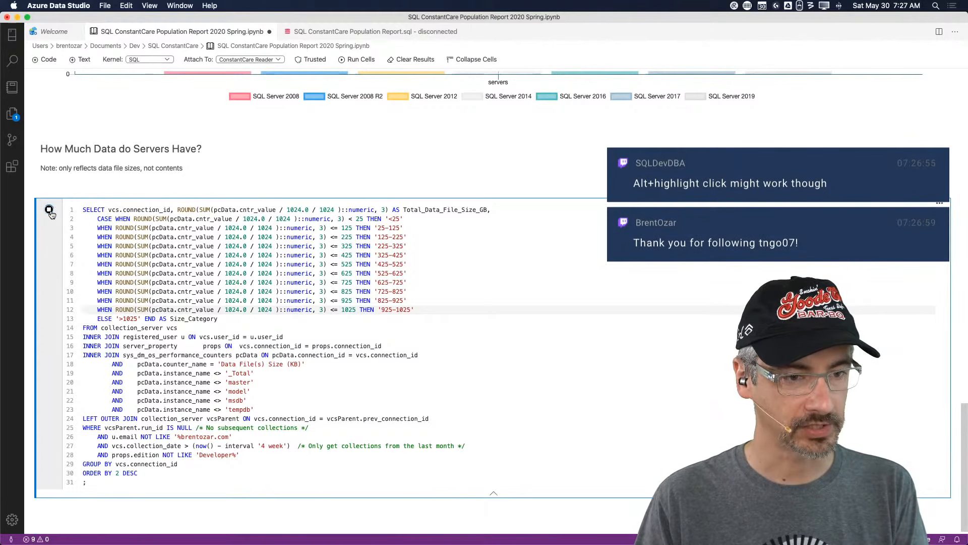
Remove vcs.connection_id and the Total_Data_File_Size_GB column from the SELECT line, leaving only SELECT on line 1
left_click_drag(110, 209, 531, 206)
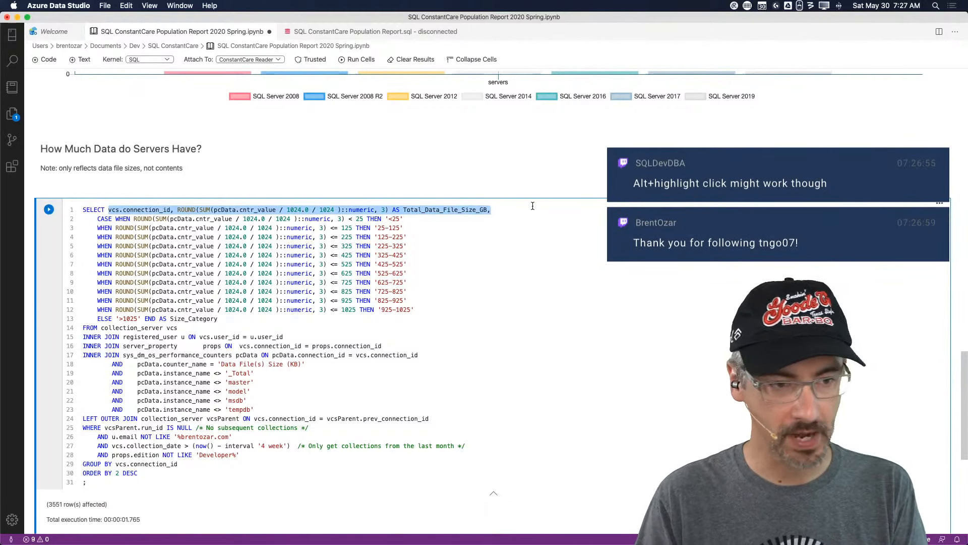
key("BackSpace")
key("Right")
Add a comma after Size_Category and a new column SUM(1) AS Servers on the line below
key("Down")
key("Down")
key("Down")
key("Down")
key("Down")
key("Down")
key("Down")
key("Down")
key("Down")
key("Down")
key("Down")
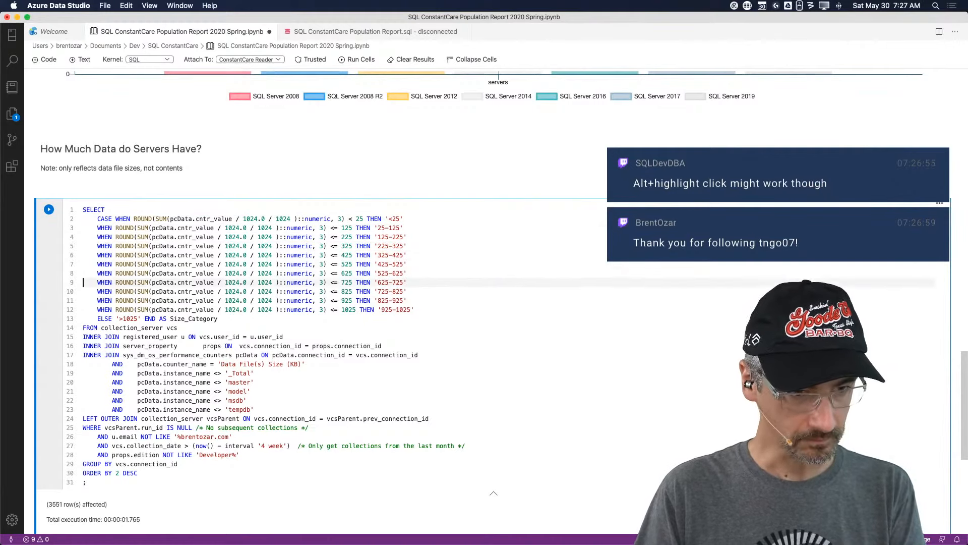
key("Down")
key("Left")
type(",")
key("Return")
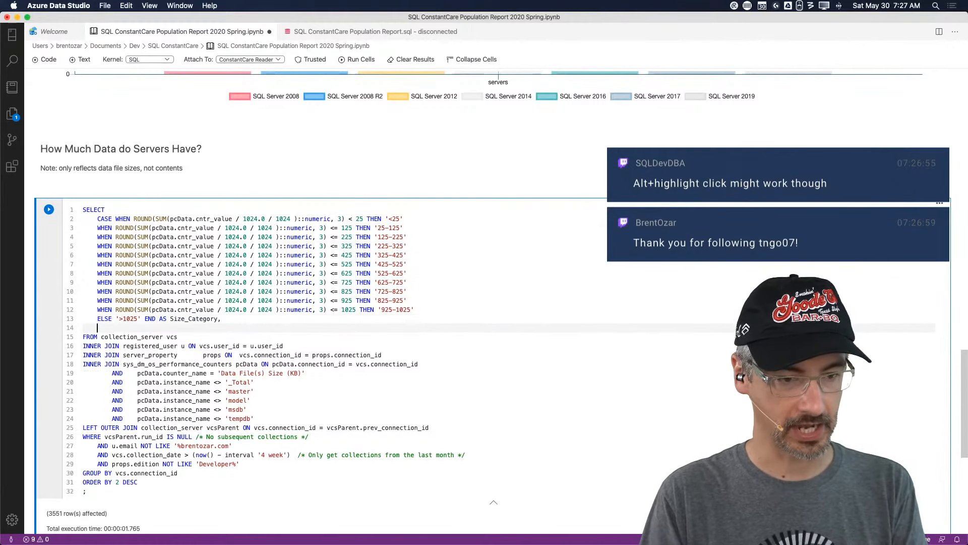
type("SUM(1) AS Servers")
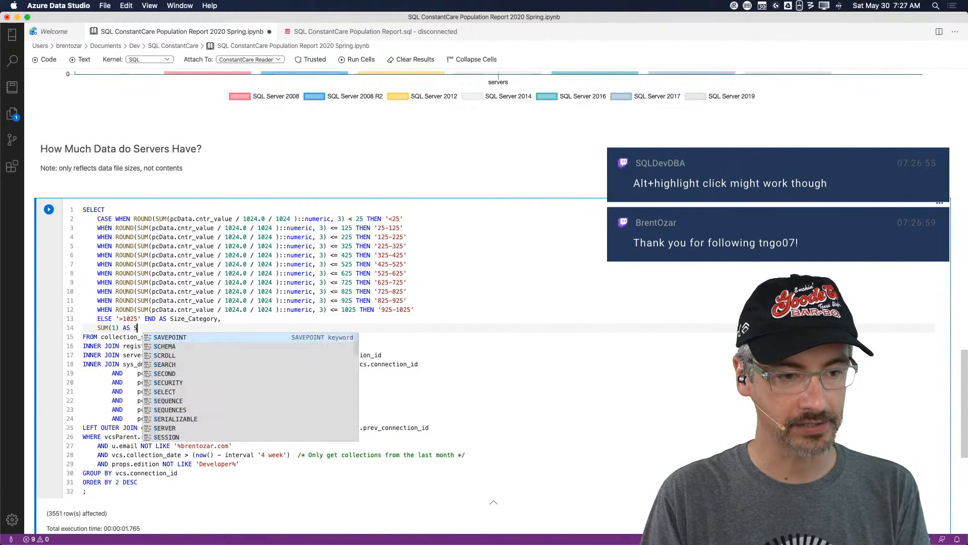
key("Down")
key("Down")
key("Home")
key("Down")
key("Down")
key("Down")
key("Down")
key("Down")
key("Down")
key("Down")
key("Down")
key("Down")
key("Down")
key("Down")
key("Down")
key("Down")
key("Down")
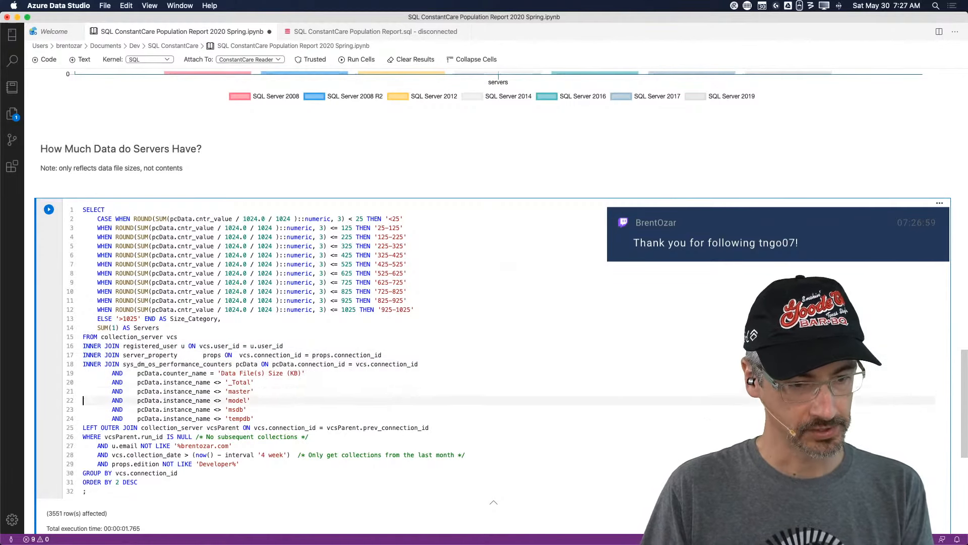
key("End")
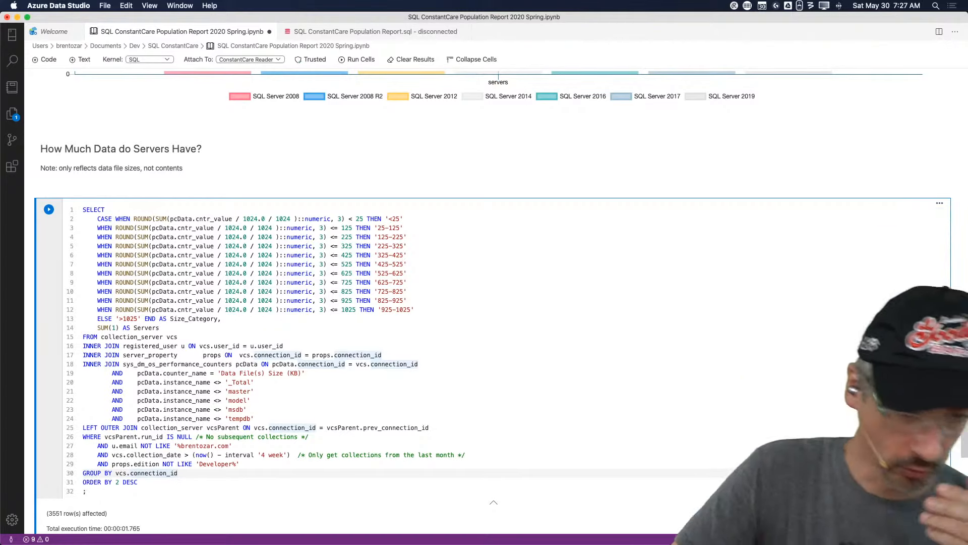
key("Home")
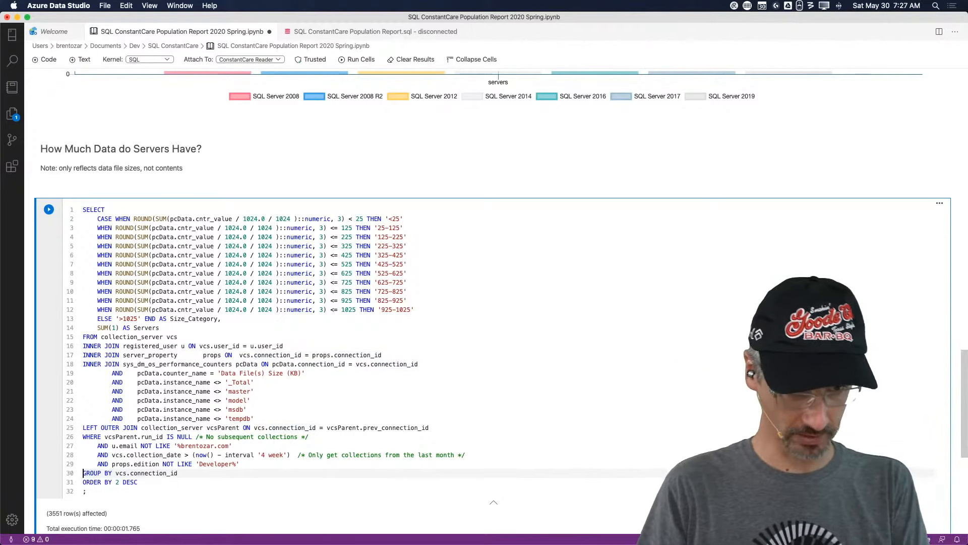
Delete the SUM(1) AS Servers column and the comma after Size_Category
key("Up")
key("Up")
key("Up")
key("Up")
key("Up")
key("Up")
key("Up")
key("Up")
key("Up")
key("Up")
key("Up")
key("Up")
key("Up")
key("Up")
key("Up")
key("shift+Up")
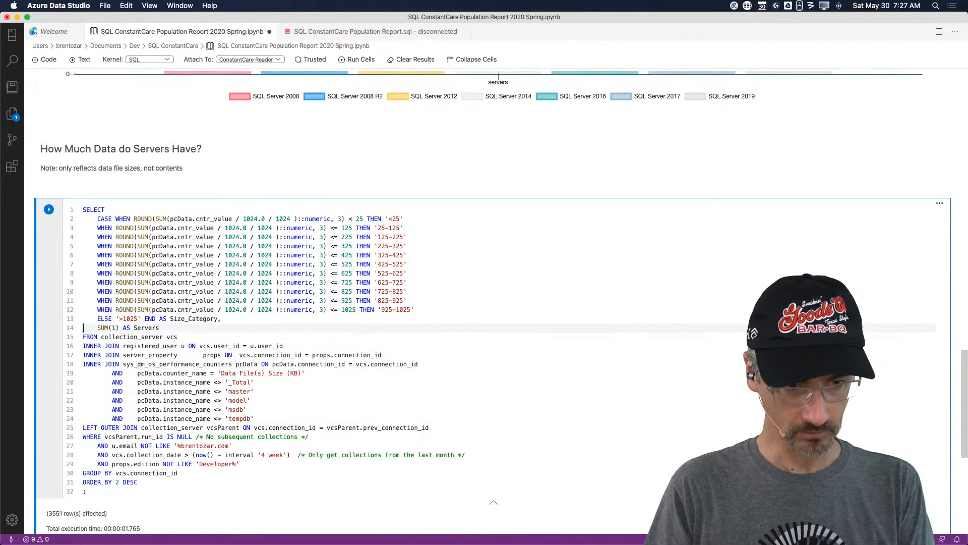
key("BackSpace")
key("Left")
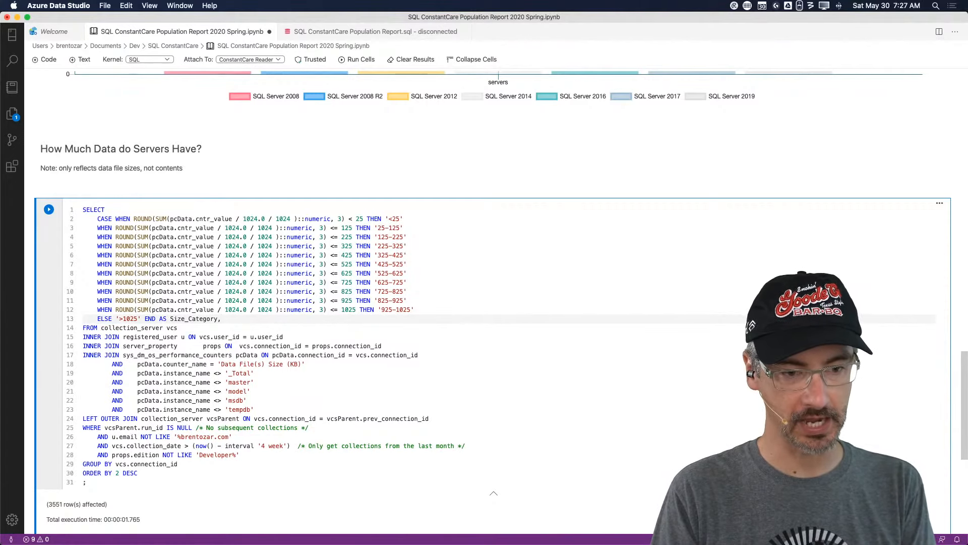
Delete the ORDER BY 2 DESC line from the end of the query
key("Down")
key("Down")
key("Down")
key("Down")
key("Down")
key("Down")
key("Down")
key("Down")
key("Down")
key("Down")
key("Down")
key("Down")
key("Down")
key("Down")
key("Down")
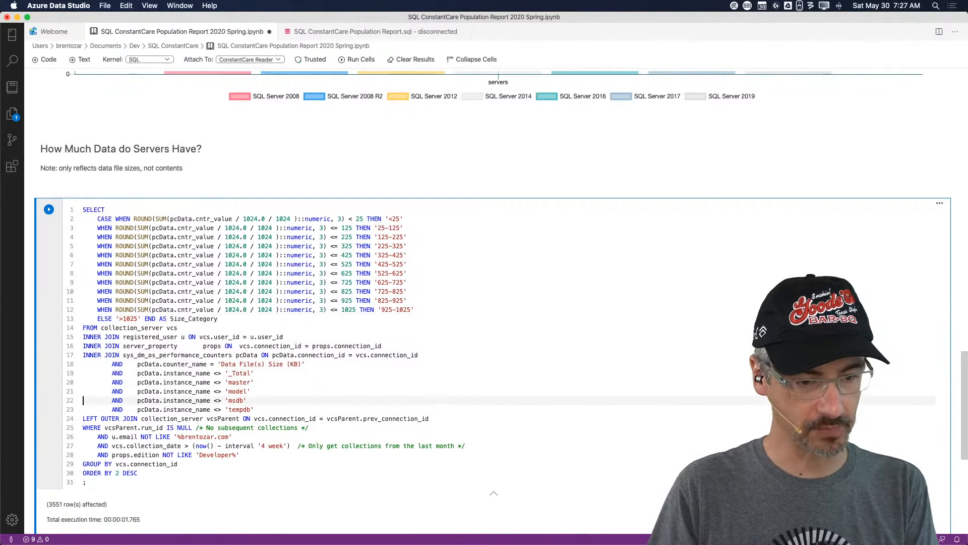
key("Home")
key("Down")
key("Down")
key("Down")
key("Up")
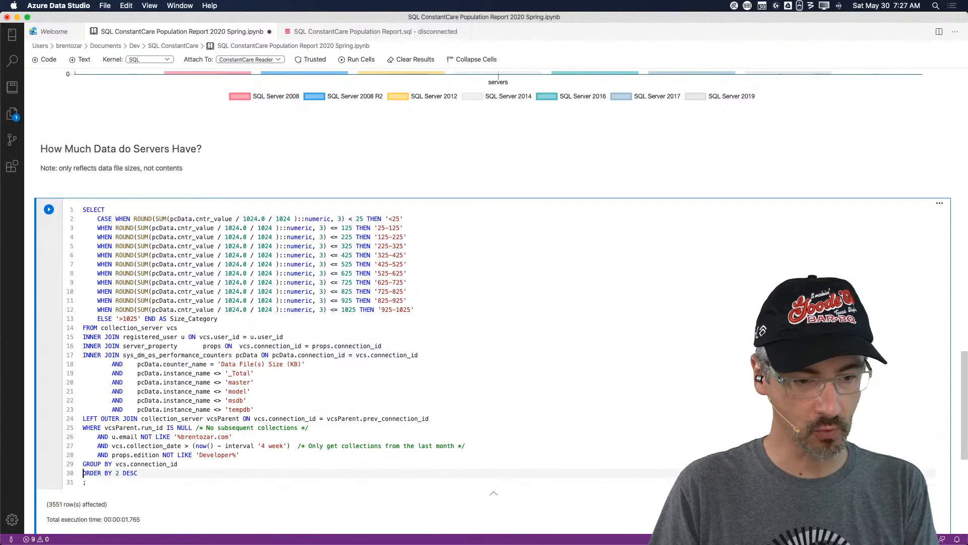
key("shift+Down")
key("BackSpace")
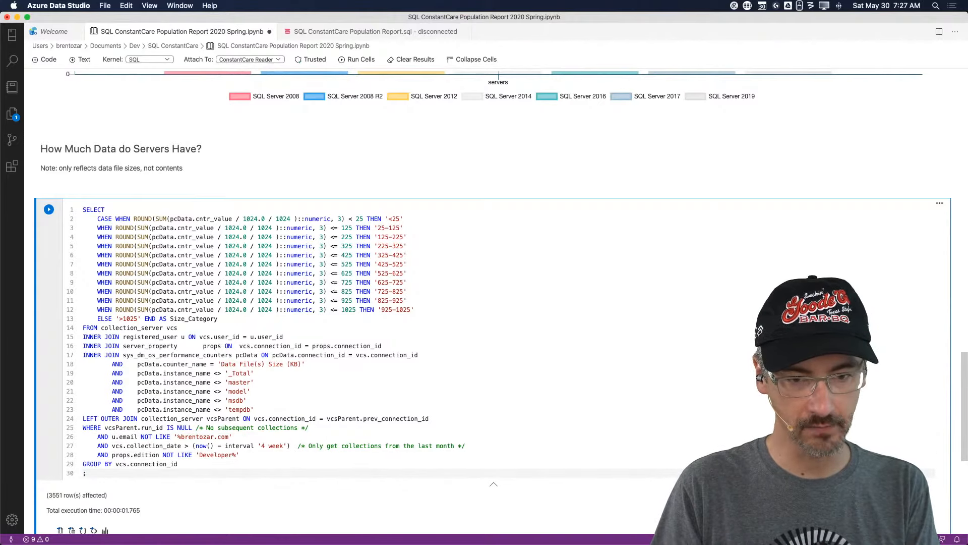
Add vcs.connection_id followed by a comma as the first column after SELECT on line 1
key("Up")
key("Up")
key("Up")
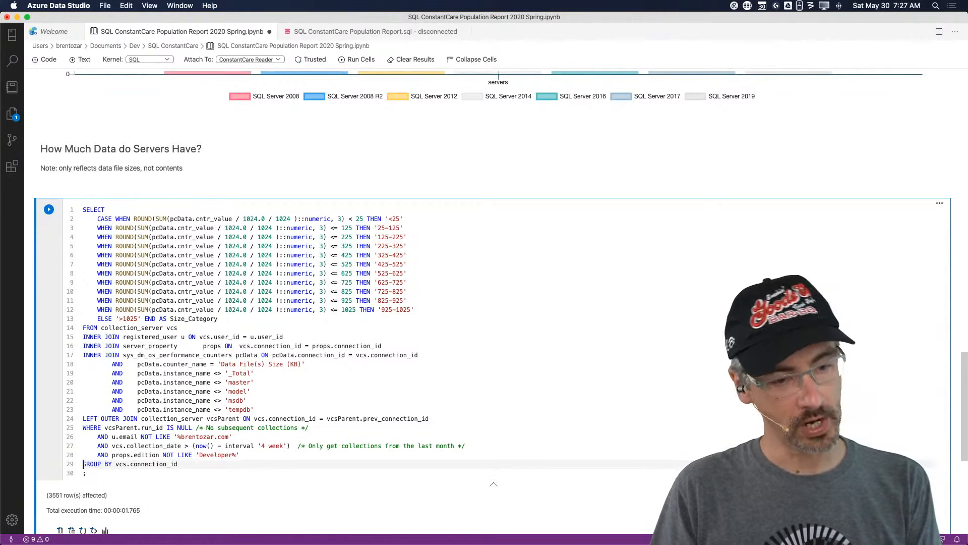
left_click(114, 211)
type("vcs.connec")
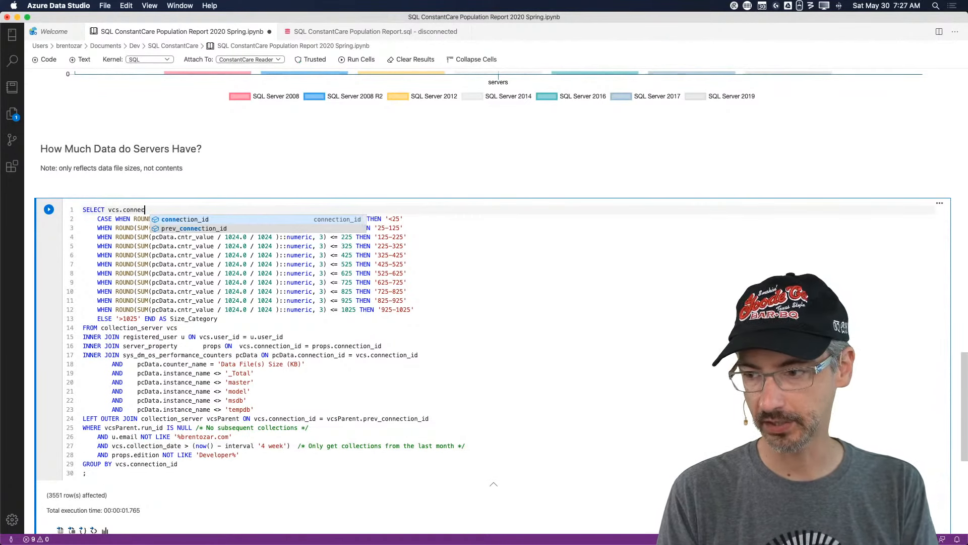
type("tion_id,")
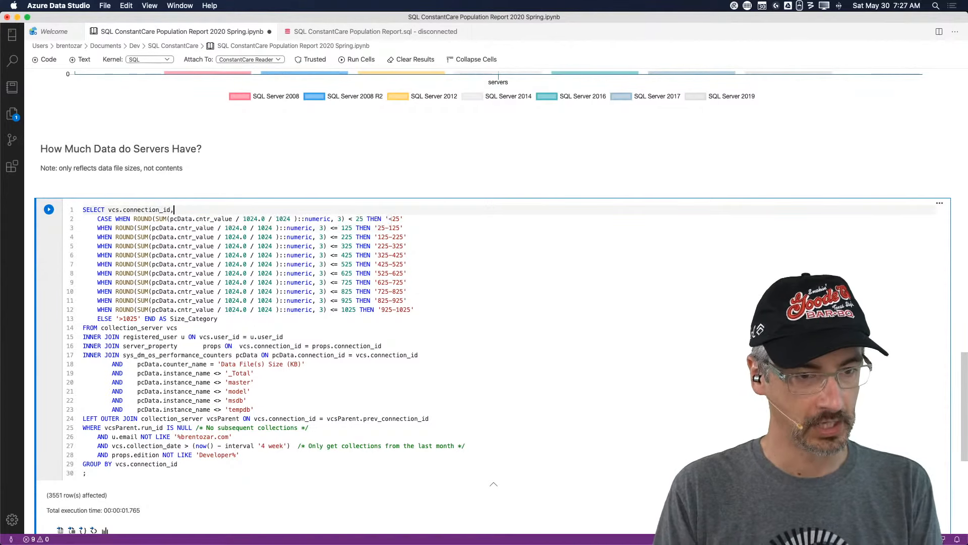
key("Right")
key("Down")
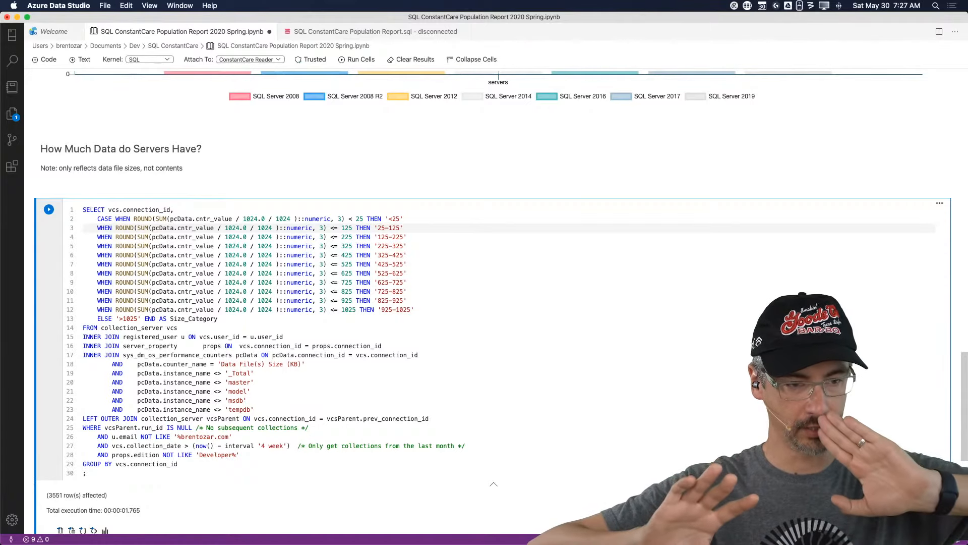
Run the revised query and review the size category returned for each connection
left_click(49, 210)
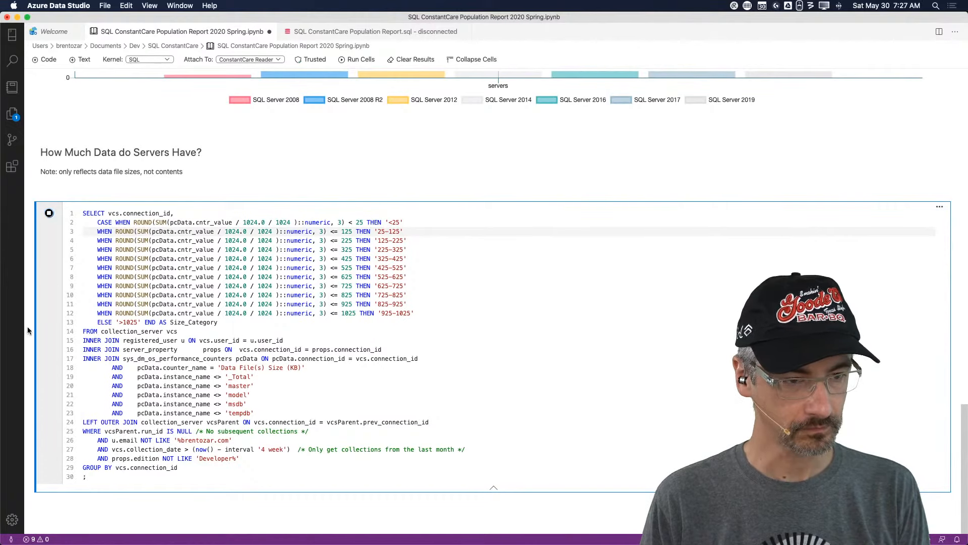
scroll(28, 328, "down", 4)
scroll(28, 327, "up", 1)
scroll(28, 326, "down", 3)
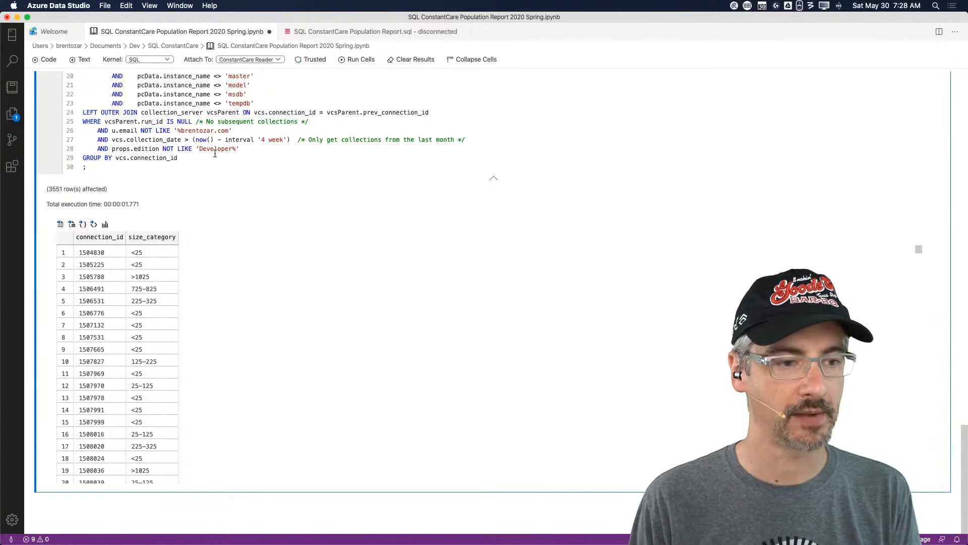
Open a common table expression with WITH IndividualServers AS ( on a new line above the SELECT
scroll(215, 154, "up", 5)
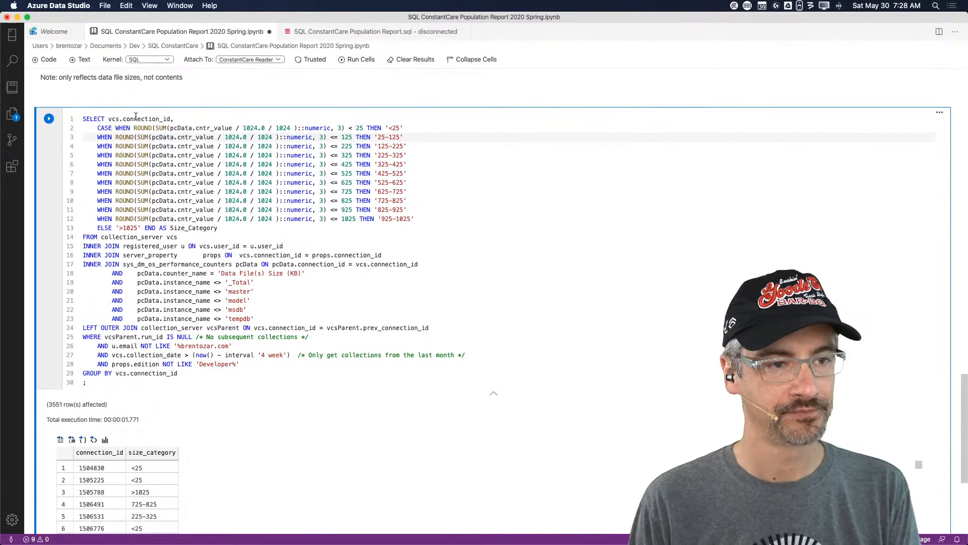
left_click(84, 119)
type("WITH Indiv")
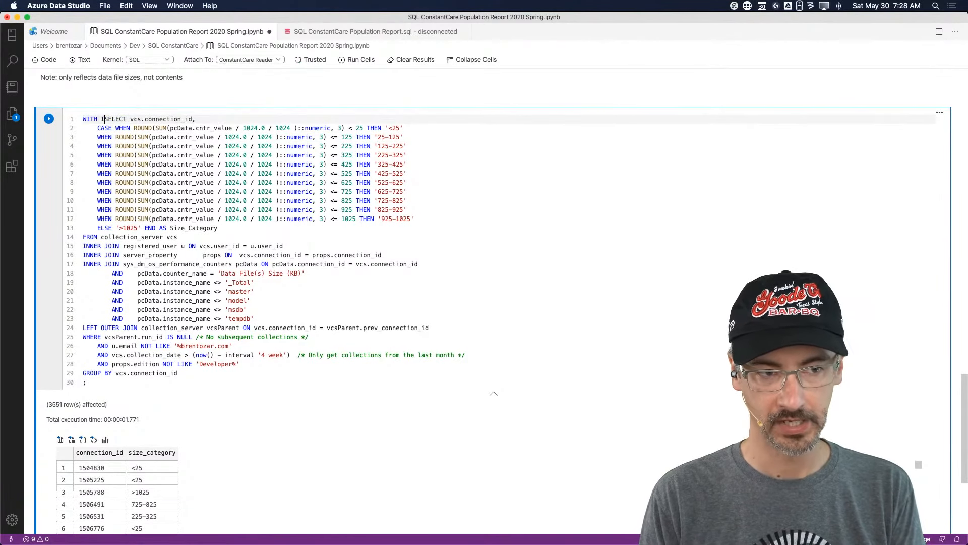
type("idualServers A")
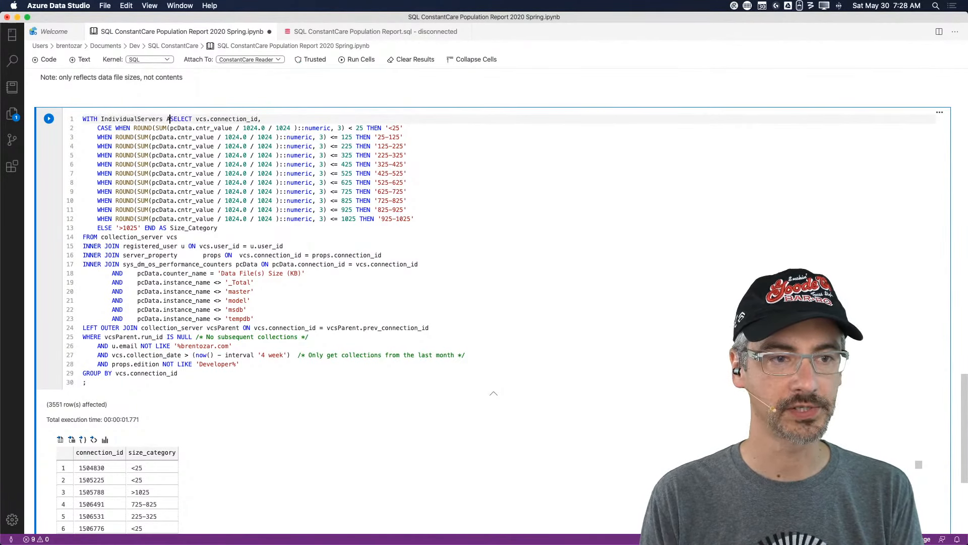
type("S (")
key("Return")
key("BackSpace")
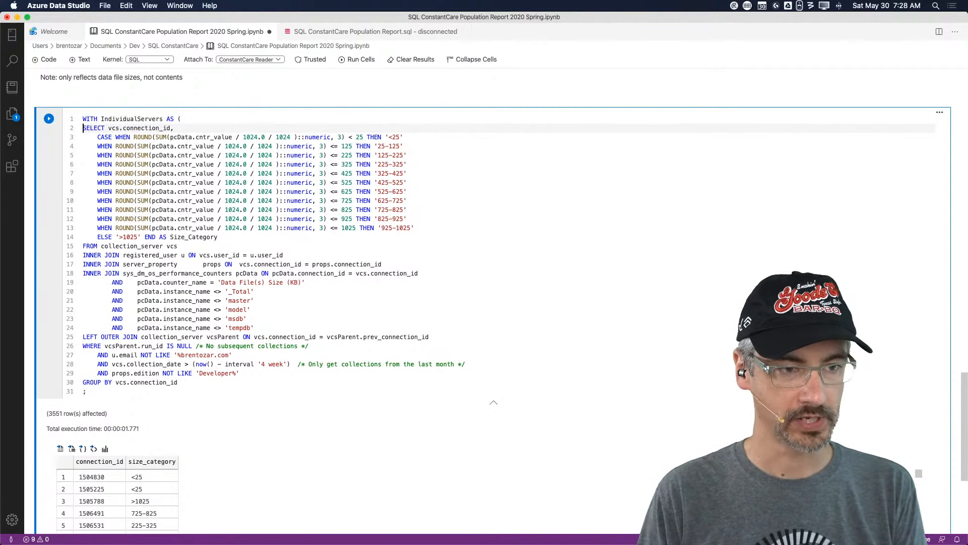
Indent the SELECT vcs.connection_id line one level inside the IndividualServers expression
key("Down")
key("Up")
key("Tab")
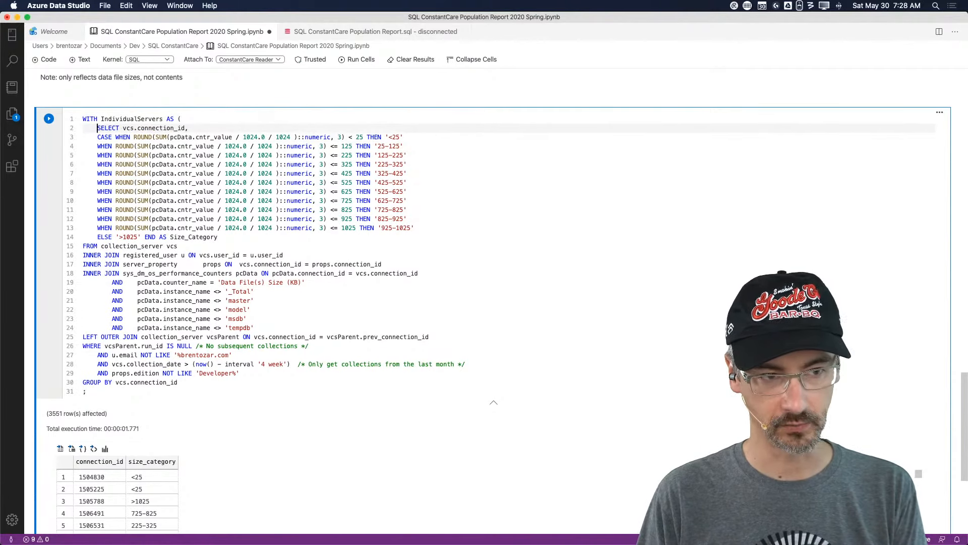
Indent the CASE expression and the rest of the inner query through GROUP BY vcs.connection_id by one level
key("Up")
key("Up")
key("Down")
key("Right")
key("Down")
key("Left")
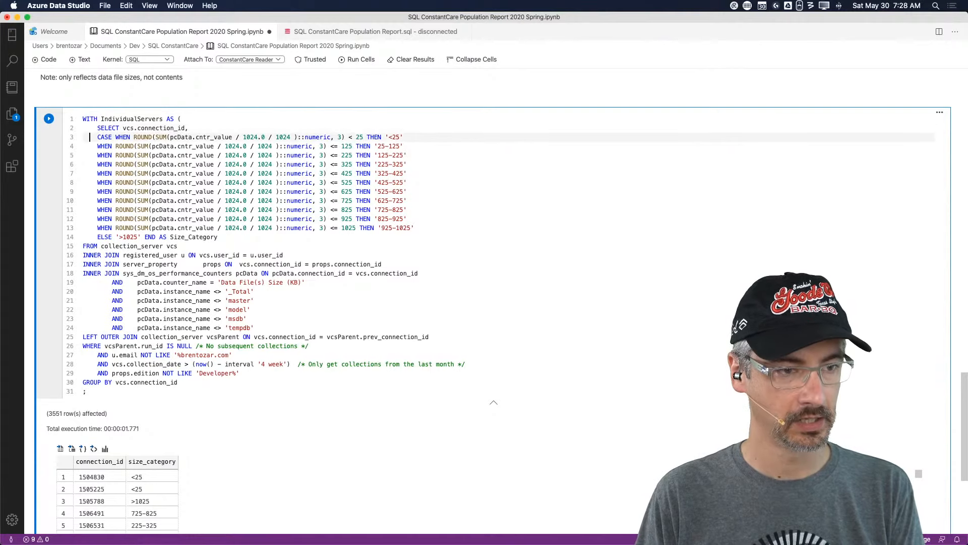
key("shift+Down")
key("shift+Down")
key("shift+Down")
key("shift+Down")
key("shift+Down")
key("shift+Down")
key("shift+Down")
key("shift+Down")
key("shift+Down")
key("shift+Down")
key("shift+Down")
key("shift+Down")
key("shift+Down")
key("shift+Down")
key("shift+Down")
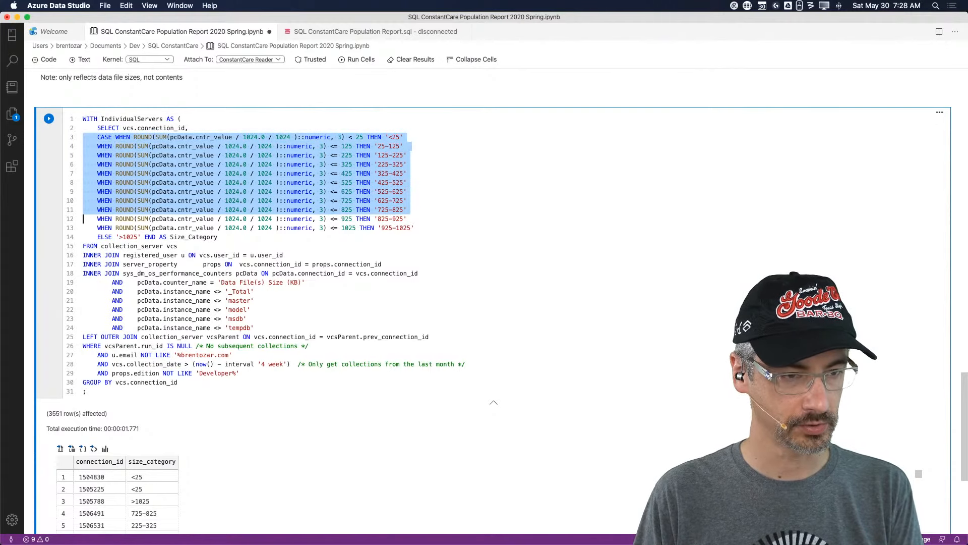
key("shift+Down")
key("shift+Down")
key("shift+Down")
key("shift+Down")
key("shift+Down")
key("shift+Down")
key("shift+Down")
key("shift+Down")
key("shift+Down")
key("shift+Down")
key("shift+Down")
key("shift+Down")
key("shift+Down")
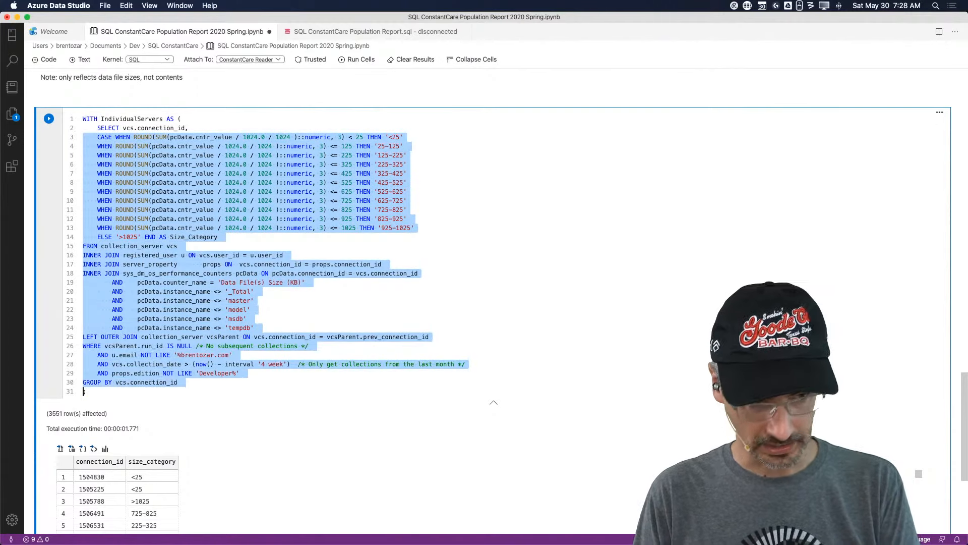
key("Tab")
key("Escape")
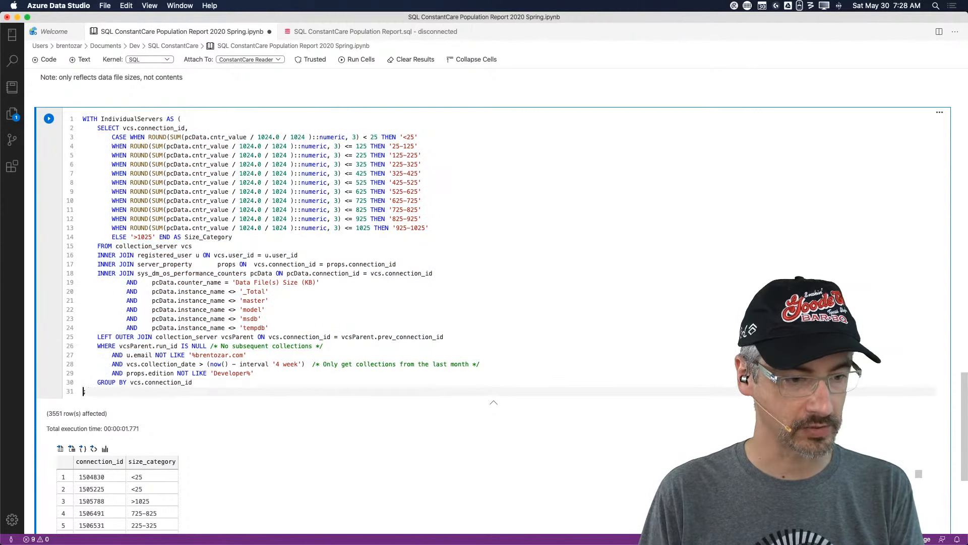
Close the IndividualServers expression with ) and start the outer query with SELECT Size_Category, SUM(1) AS Servers
type(")")
key("Return")
type("SELECT ;")
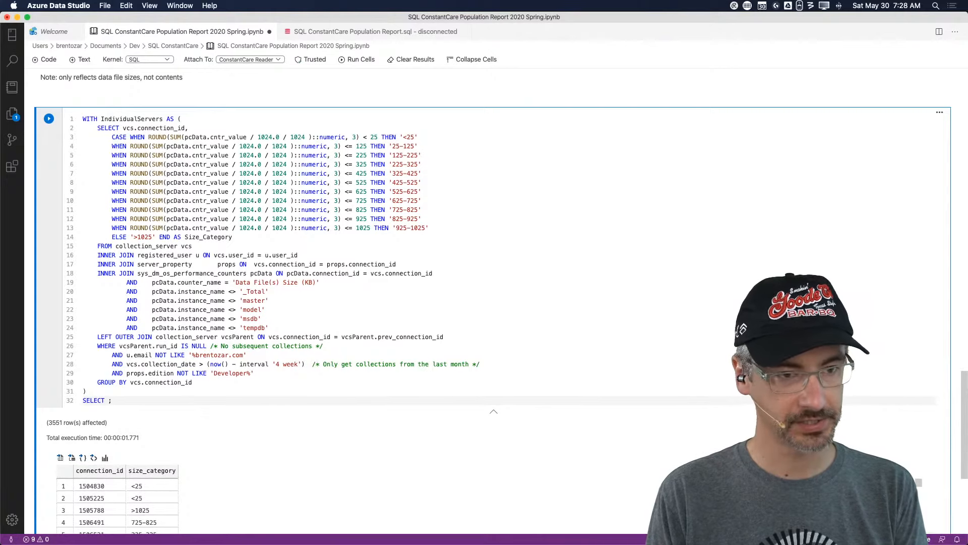
key("BackSpace")
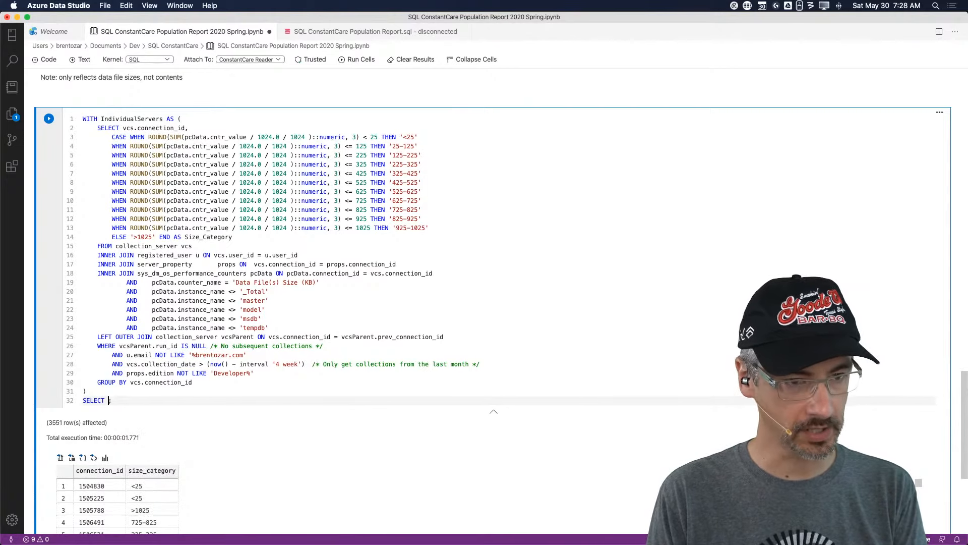
type("Size_Category")
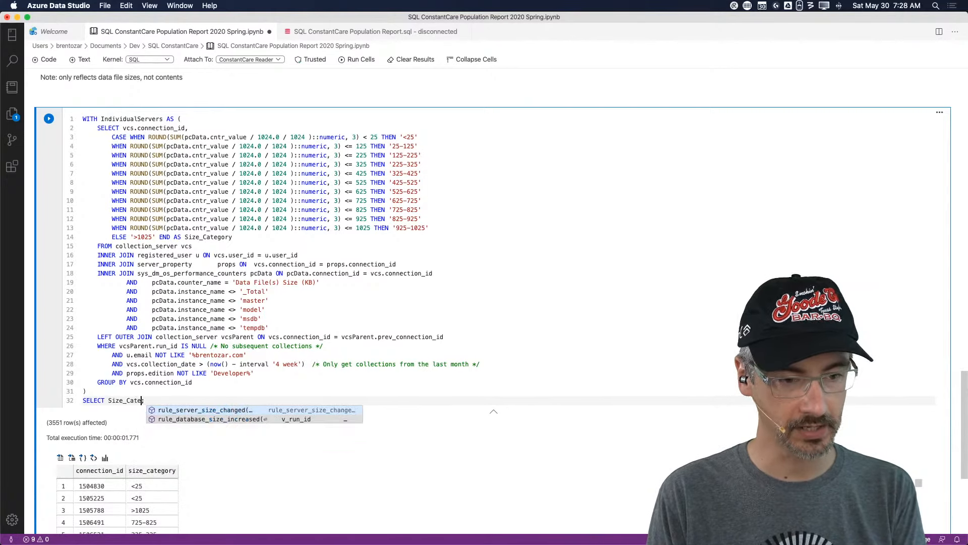
type(", SUM(1) AS Ser")
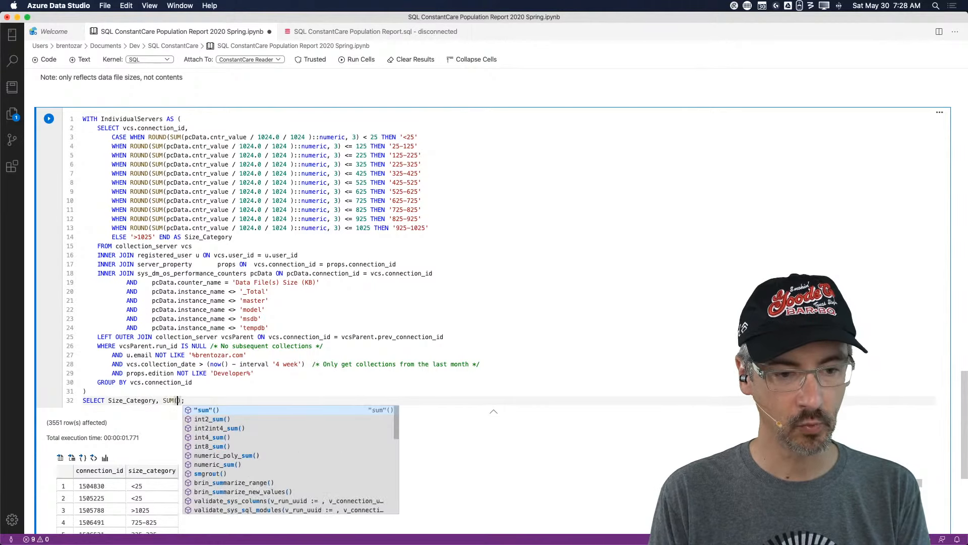
type("vers")
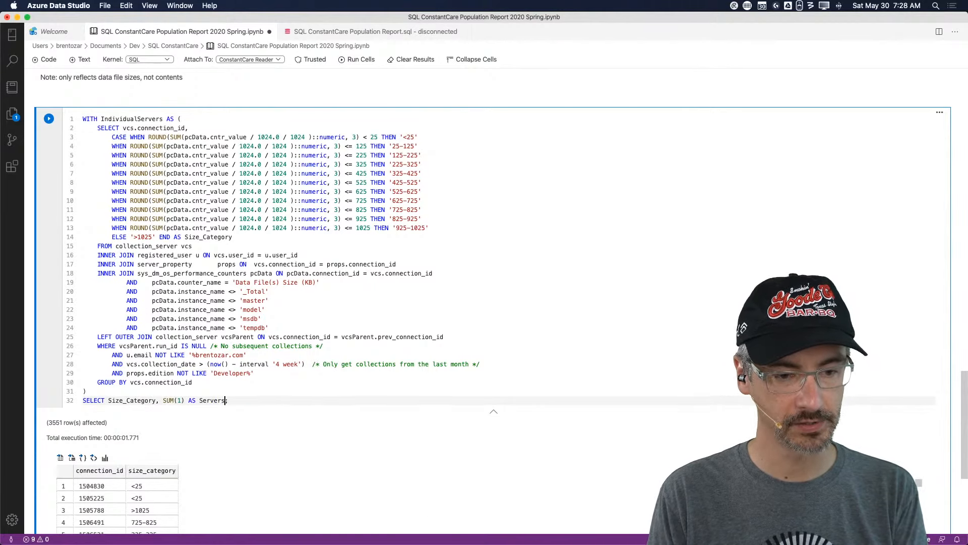
Add FROM IndividualServers and GROUP BY Size_Category as new lines of the outer query
key("Return")
type("FROM IndividualServers;")
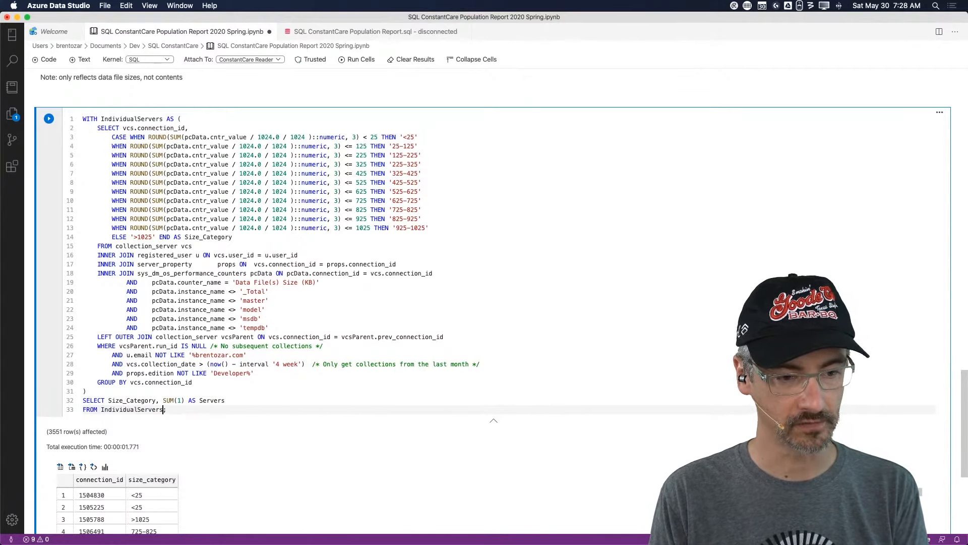
key("Return")
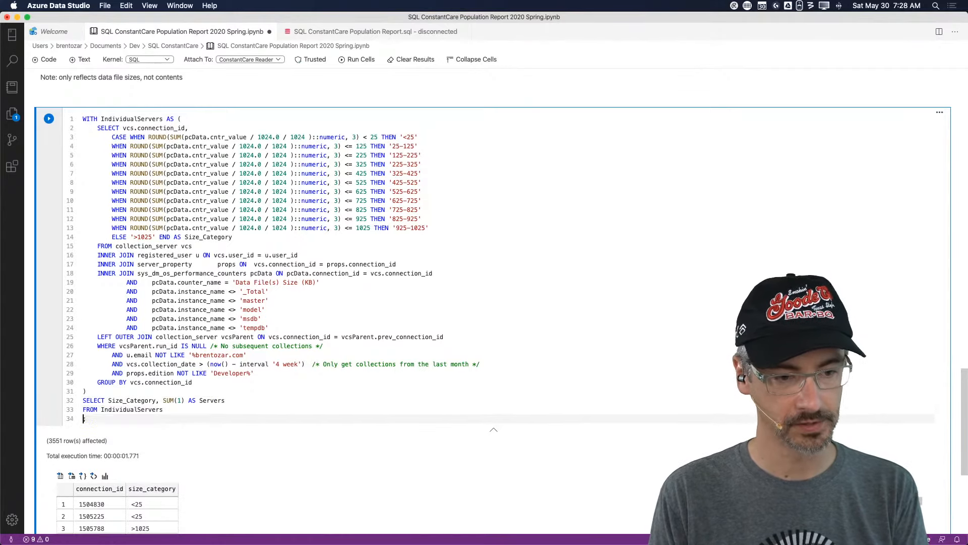
type("GROUP BY Size")
type("_Category;")
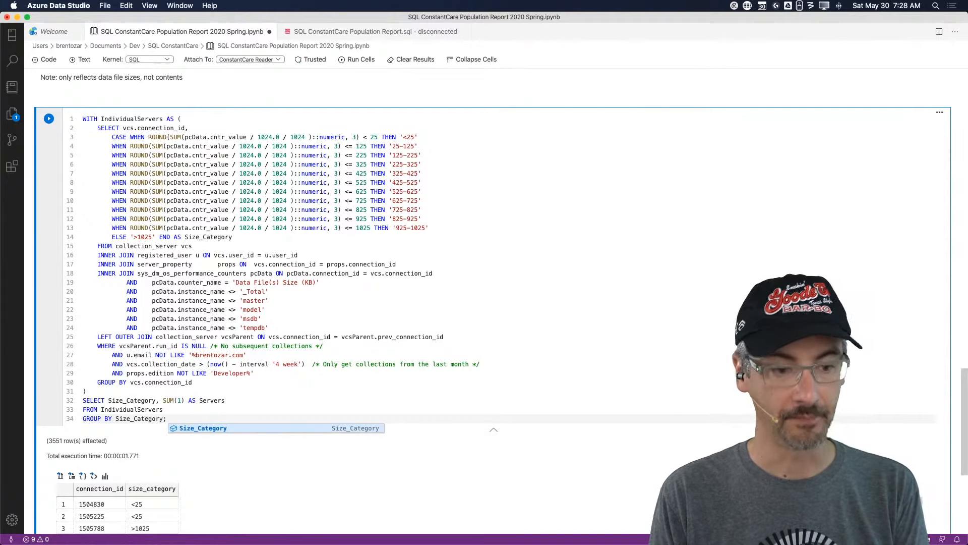
key("Escape")
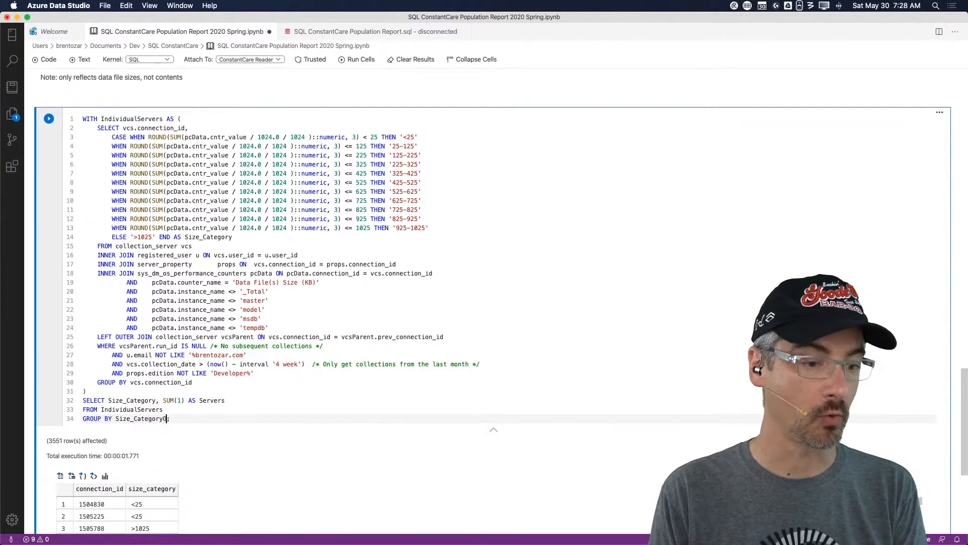
Add ORDER BY Size_Category as the final line of the outer query and run the cell
key("Return")
type("ORDER BY Siz")
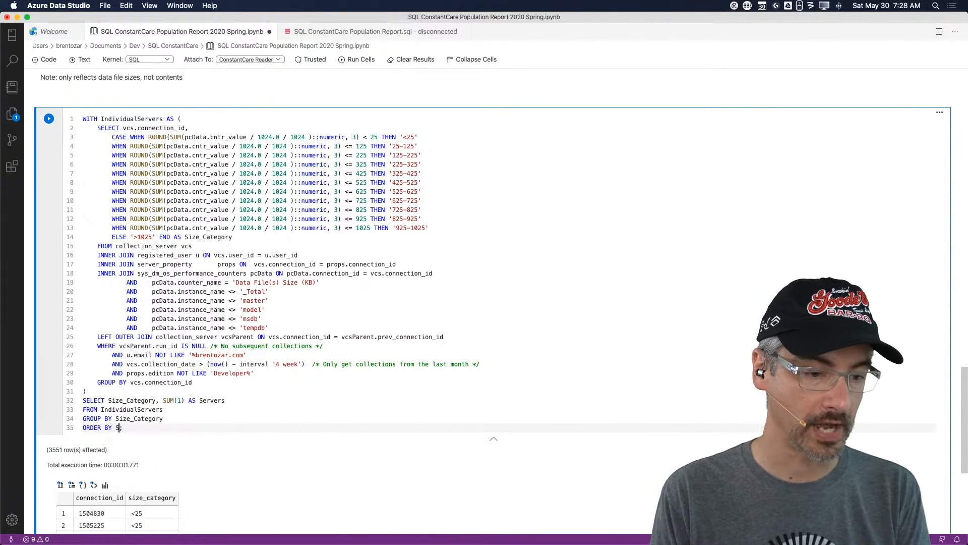
type("e_Category")
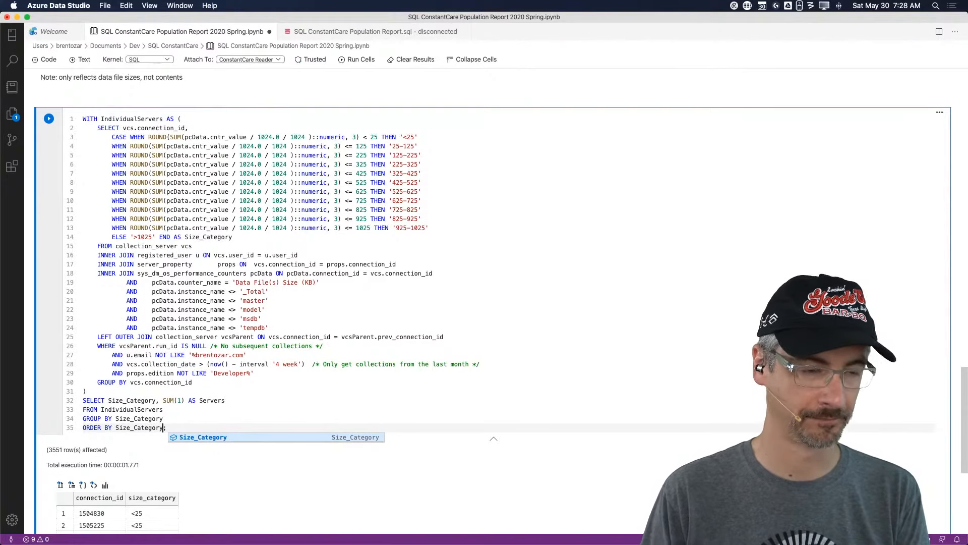
left_click(49, 116)
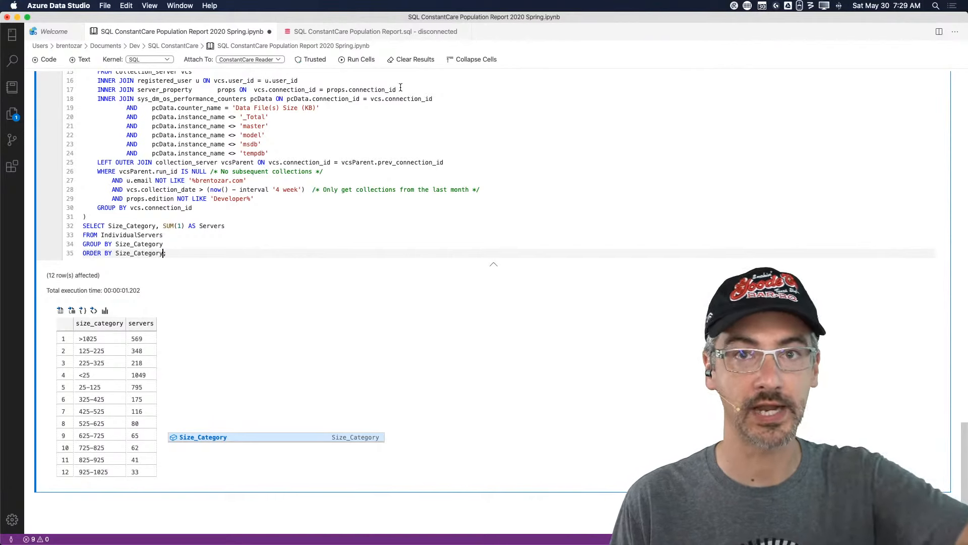
Copy the whole Size_Category CASE expression and paste a duplicate between it and FROM collection_server, set off by blank lines
scroll(360, 103, "up", 5)
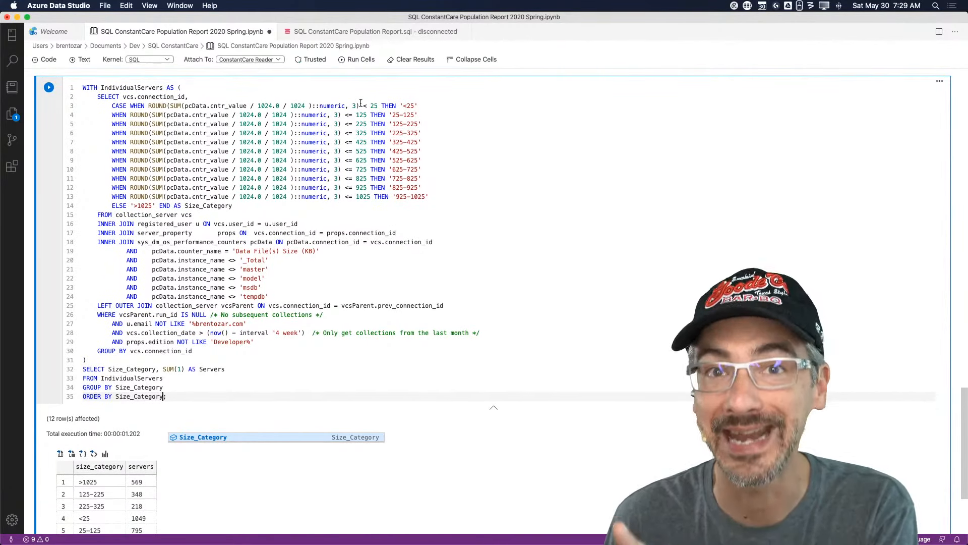
left_click(232, 95)
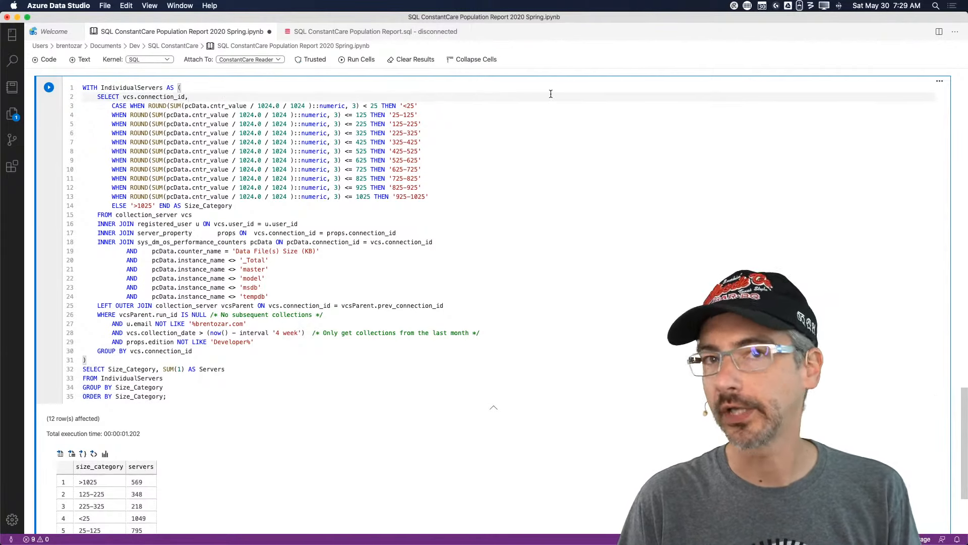
key("Right")
key("shift+Down")
key("shift+Down")
key("shift+Down")
key("shift+Down")
key("shift+Down")
key("shift+Down")
key("shift+Down")
key("shift+Down")
key("shift+Down")
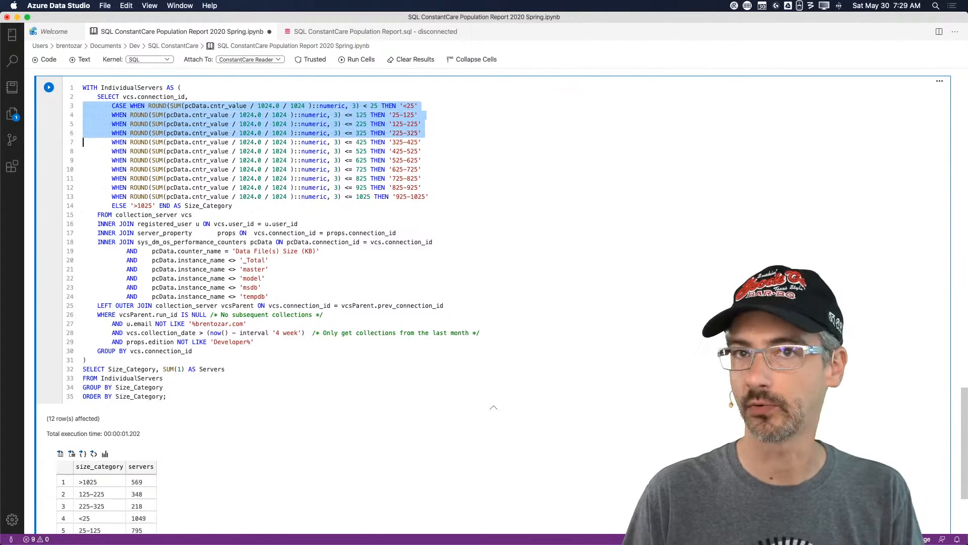
key("Delete")
key("super+z")
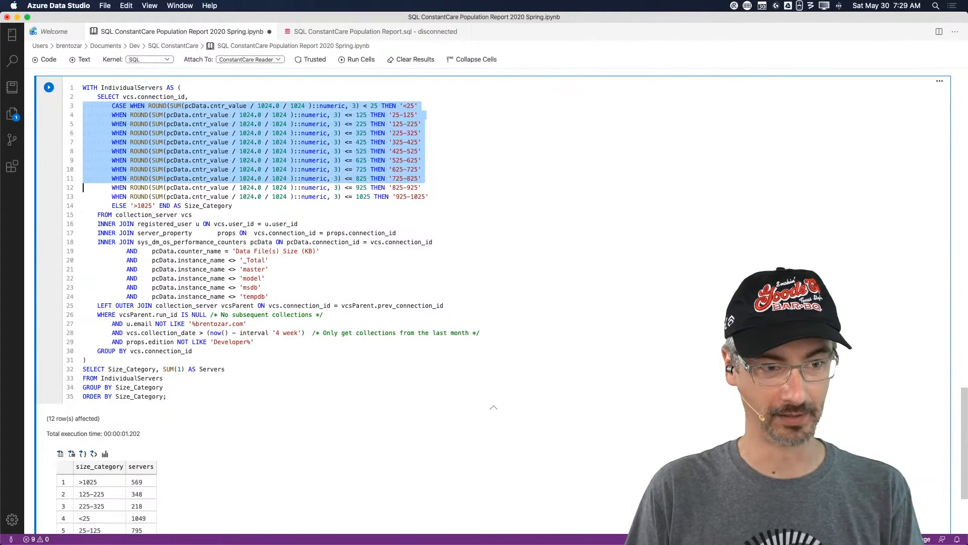
key("shift+Down")
key("shift+Down")
key("shift+Down")
key("super+c")
key("Down")
key("Up")
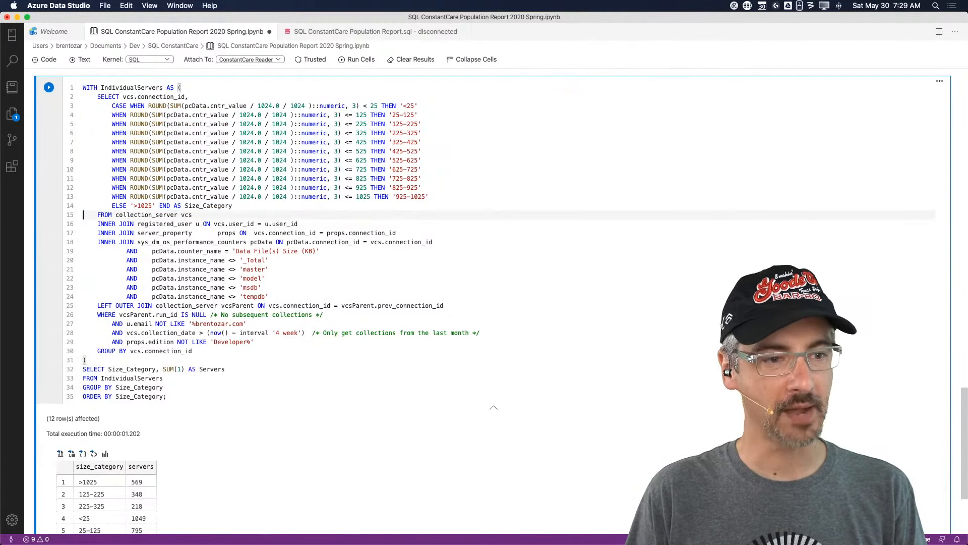
key("Return")
key("Return")
key("Up")
key("Return")
key("Up")
key("super+v")
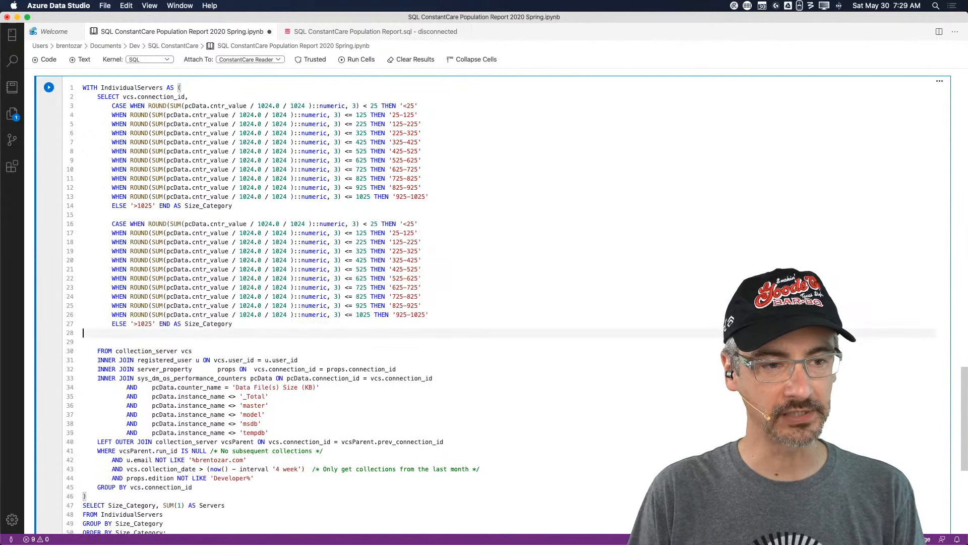
Add a comma after the original CASE expression's Size_Category alias on line 14
key("Up")
key("Up")
key("Up")
key("Up")
key("Up")
key("Up")
key("Up")
key("Up")
key("Up")
key("Up")
key("Up")
key("Up")
key("Up")
key("Up")
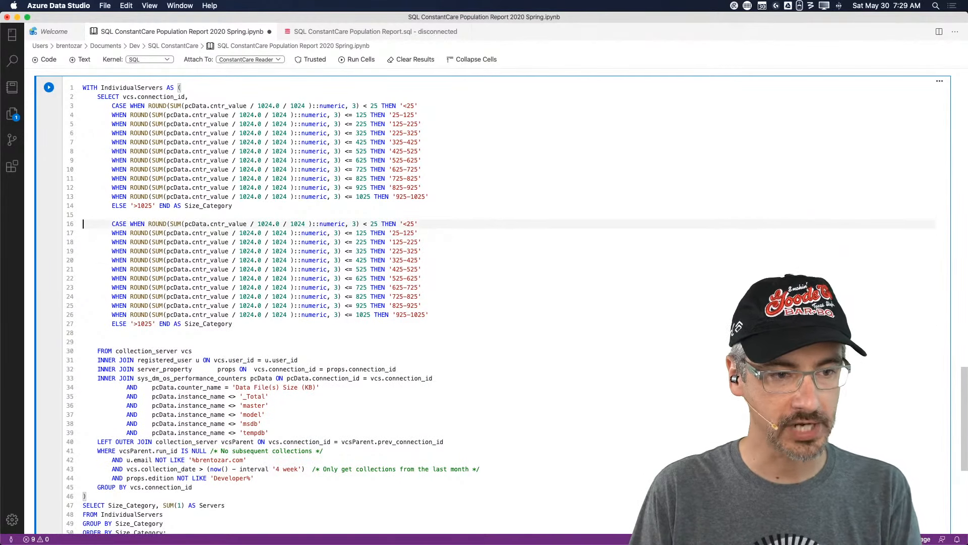
key("End")
type(",")
Replace the first two THEN results in the duplicated CASE expression with 1 and 2
key("Down")
key("Down")
key("Down")
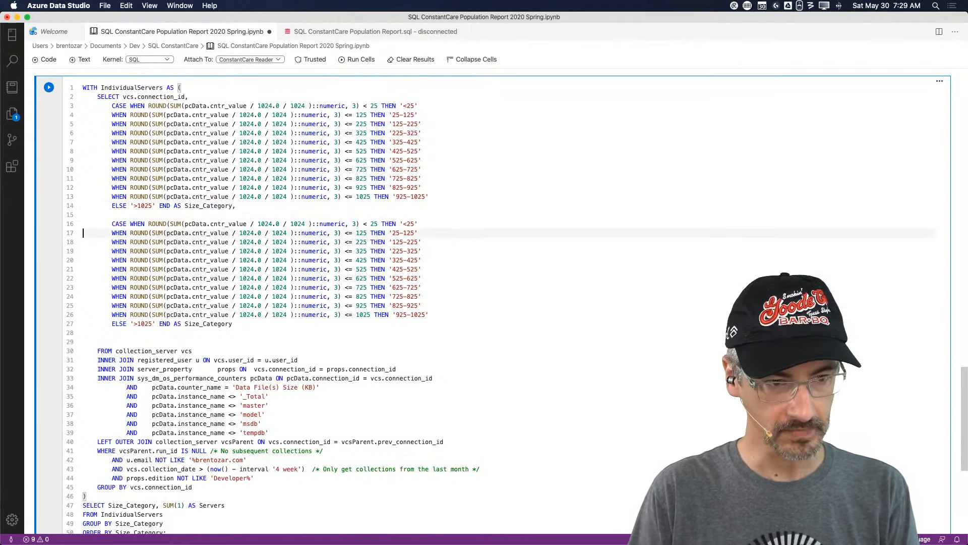
key("Up")
key("BackSpace")
key("BackSpace")
key("BackSpace")
key("BackSpace")
key("BackSpace")
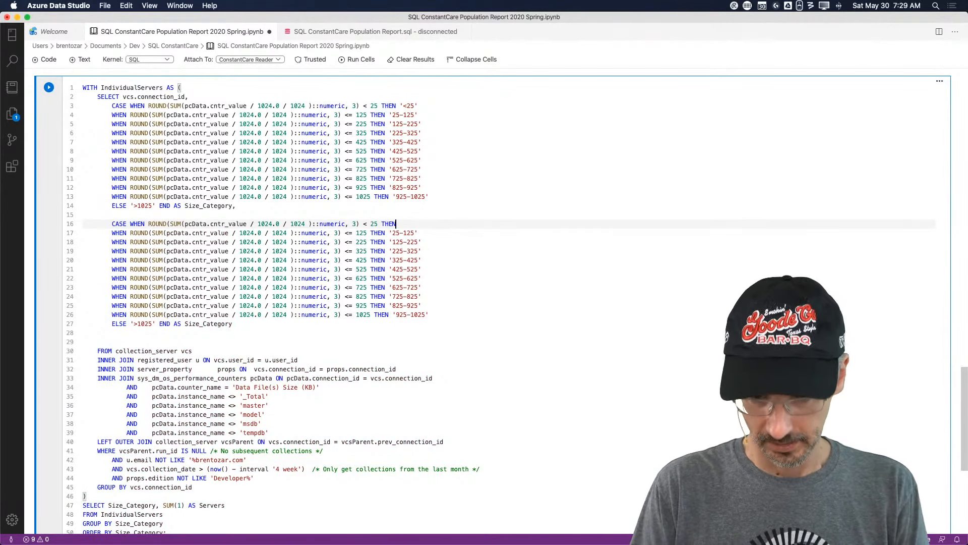
type("1")
key("Down")
key("Left")
key("shift+Right")
key("shift+Right")
key("shift+Right")
key("shift+Right")
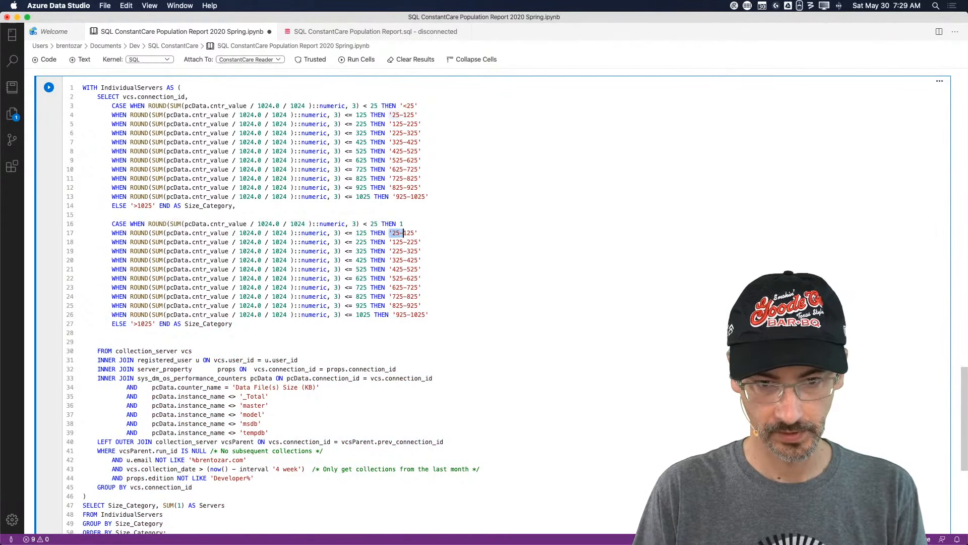
type("2")
key("Down")
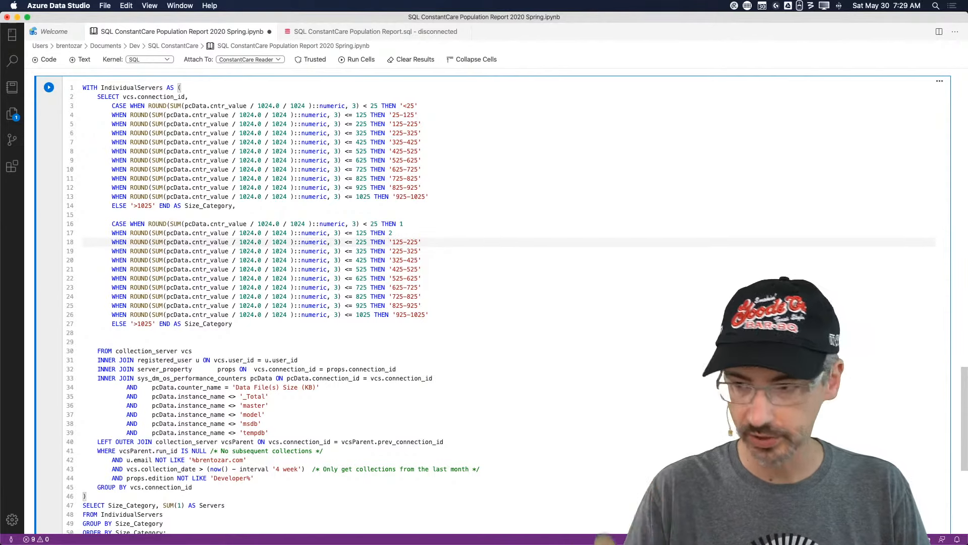
Replace the remaining THEN range labels in the duplicated CASE expression with sequential numbers 3 through 11
left_click(433, 315, "alt+shift")
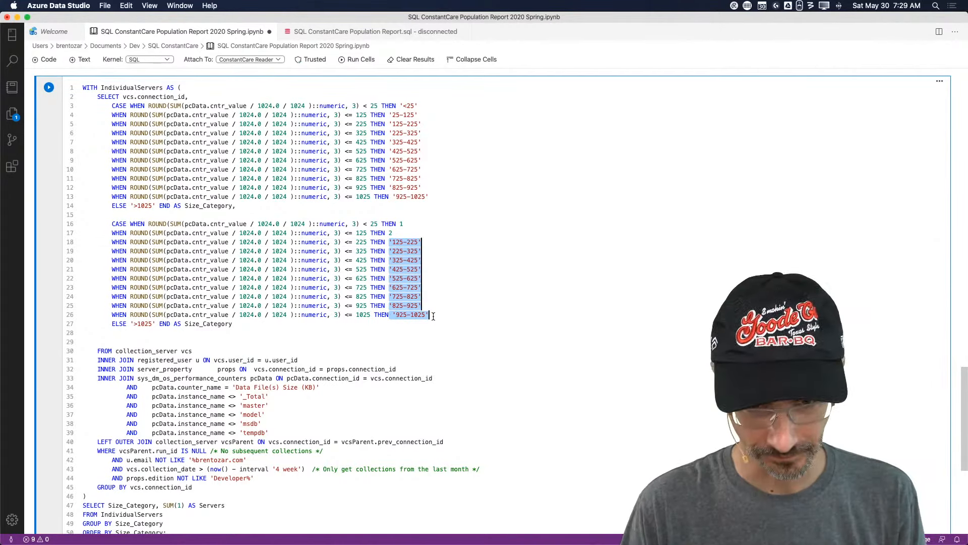
key("BackSpace")
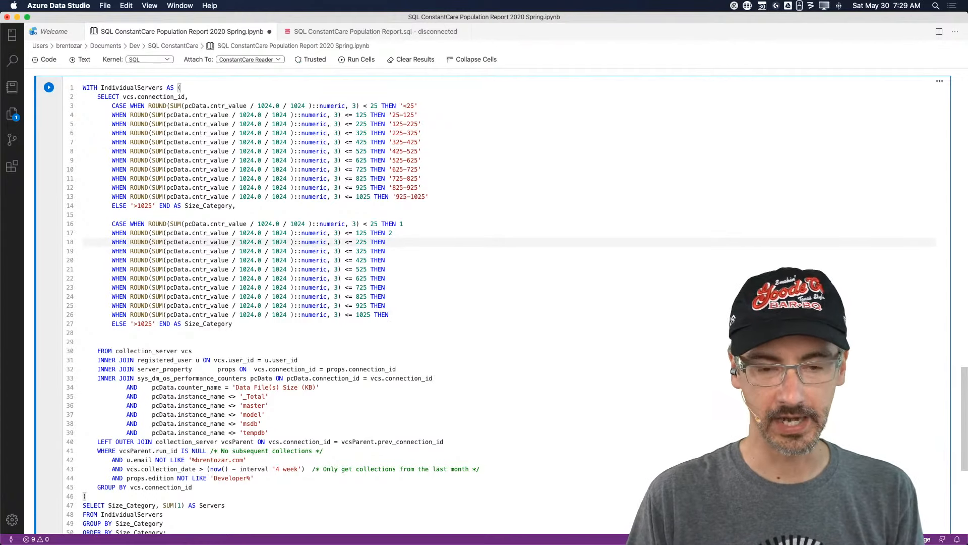
key("3")
key("Down")
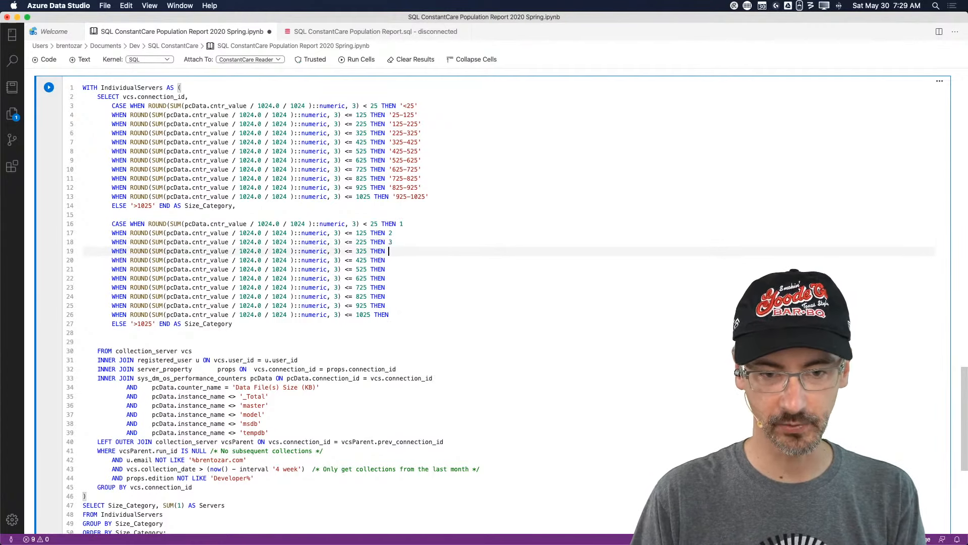
key("4")
key("Down")
key("5")
key("Down")
key("6")
key("Down")
key("7")
key("Down")
key("8")
key("Down")
type("9")
key("Down")
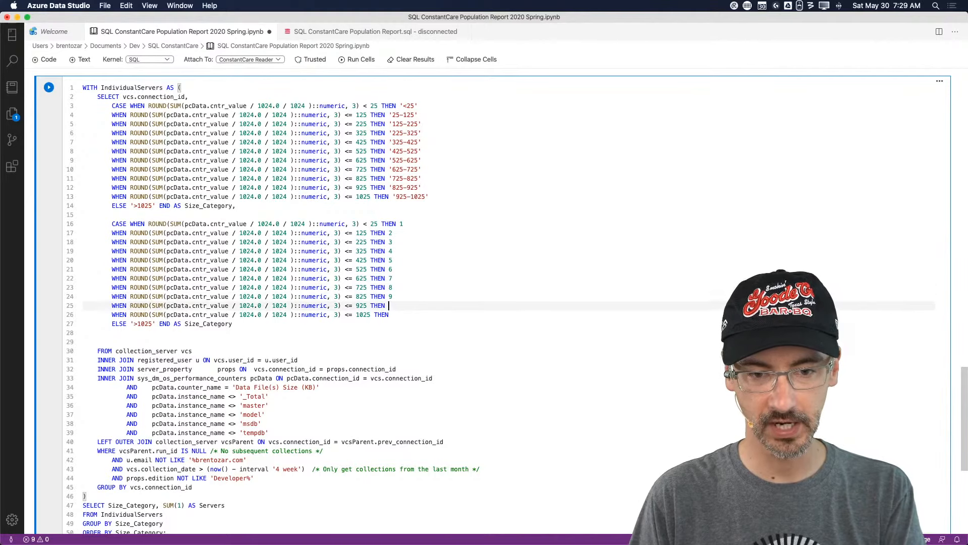
type("10")
key("Down")
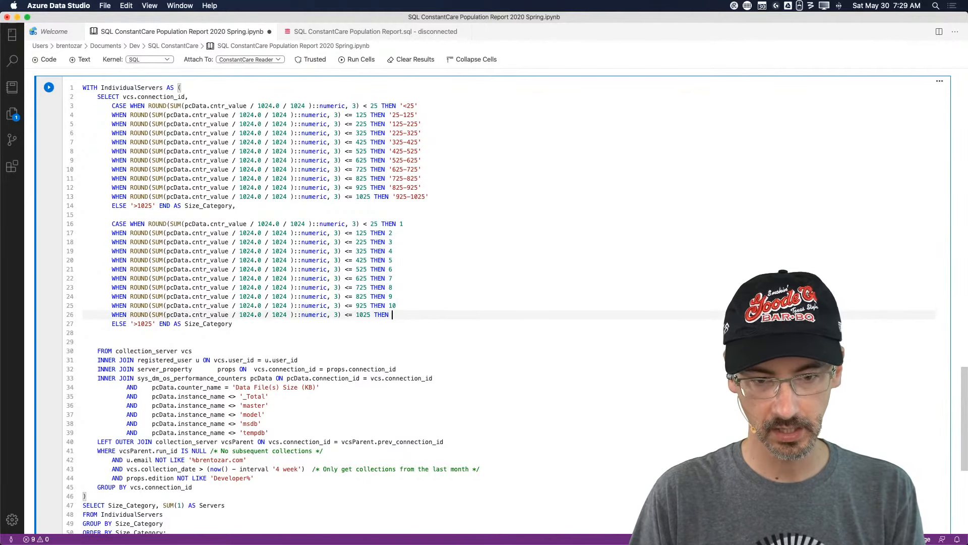
type("11")
Set the duplicated CASE expression's ELSE result to 12 and rename its alias to Size_Category_Id
key("Down")
key("Down")
key("Up")
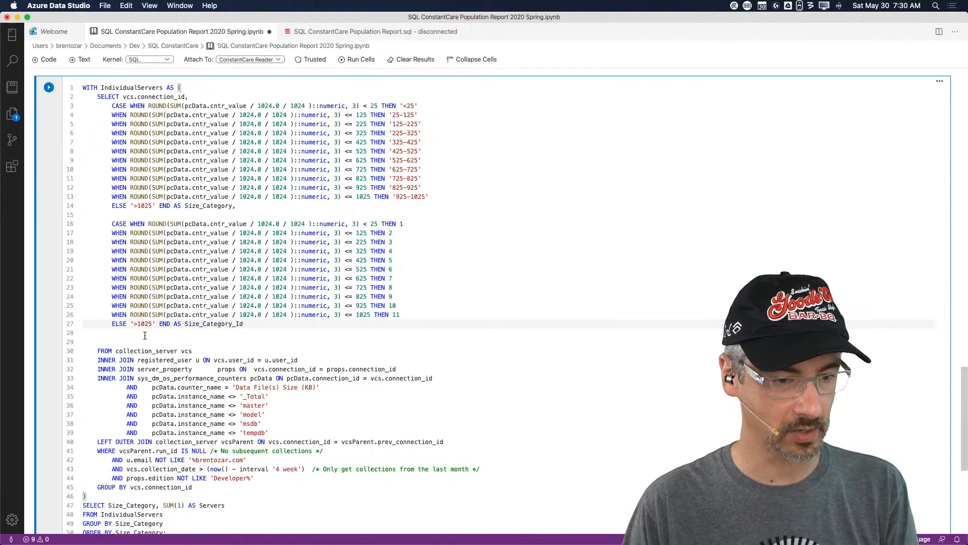
left_click_drag(157, 326, 134, 326)
type("12")
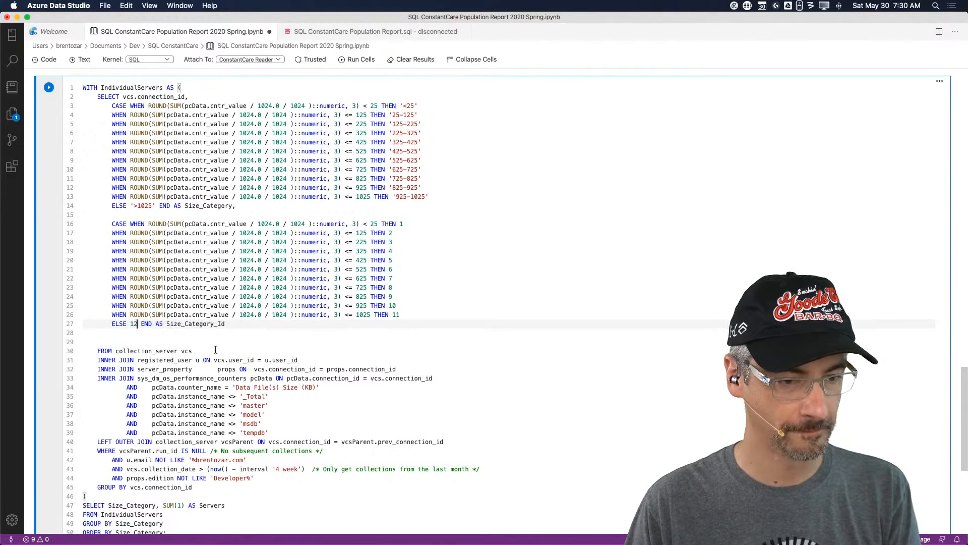
left_click(258, 333)
scroll(257, 332, "down", 5)
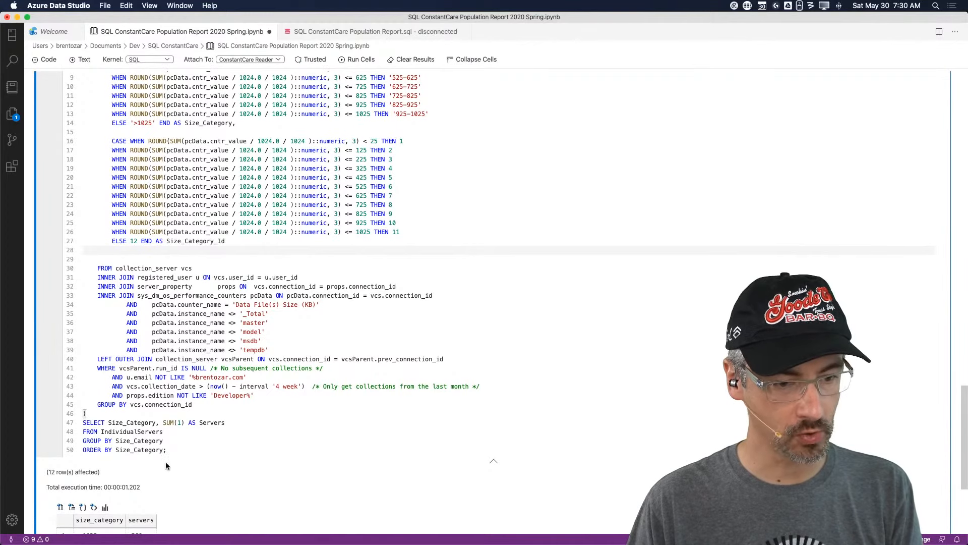
Add Size_Category_Id to the final query's GROUP BY clause and make ORDER BY sort on Size_Category_Id
left_click(179, 442)
type(", ")
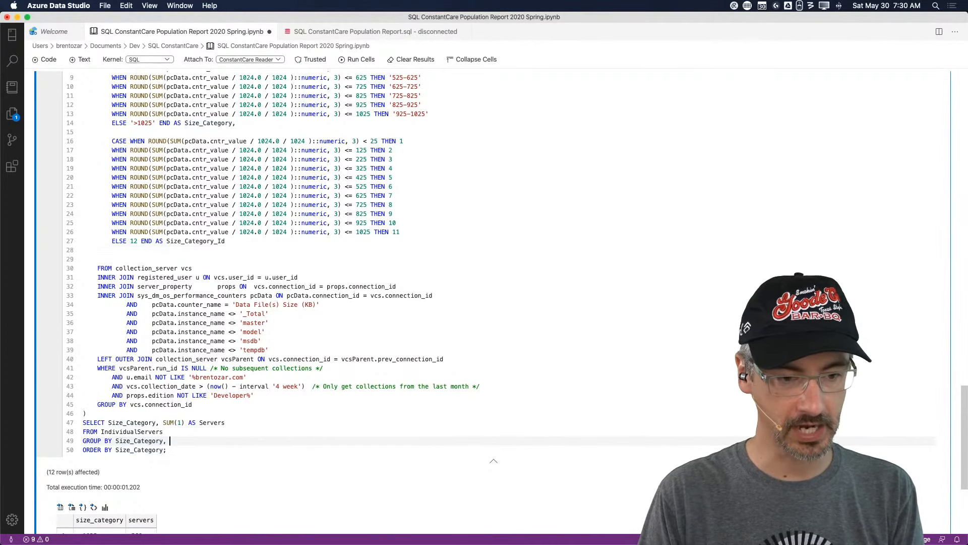
type("Size_Category_Id")
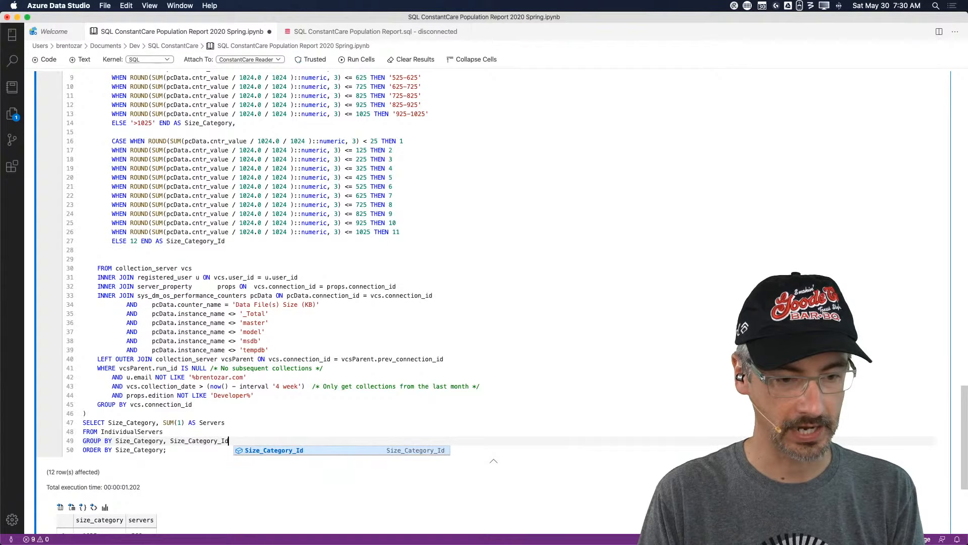
key("Escape")
key("Down")
type("_Id")
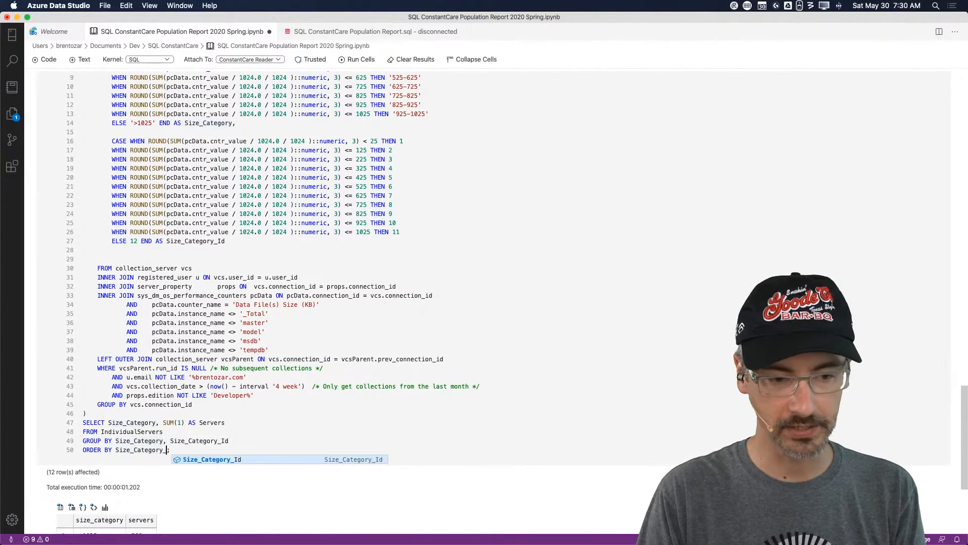
key("Escape")
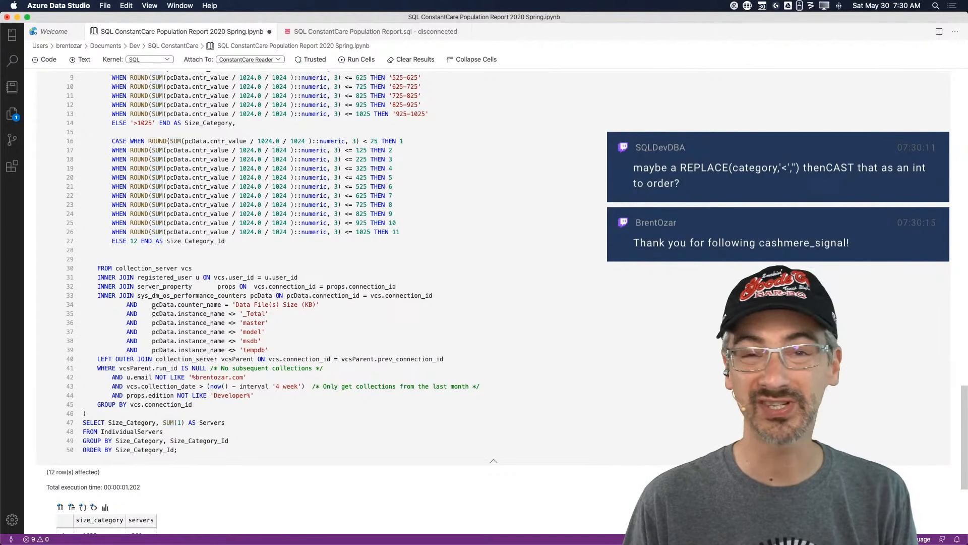
Run the data size query cell and bring its results grid into view
scroll(139, 318, "up", 5)
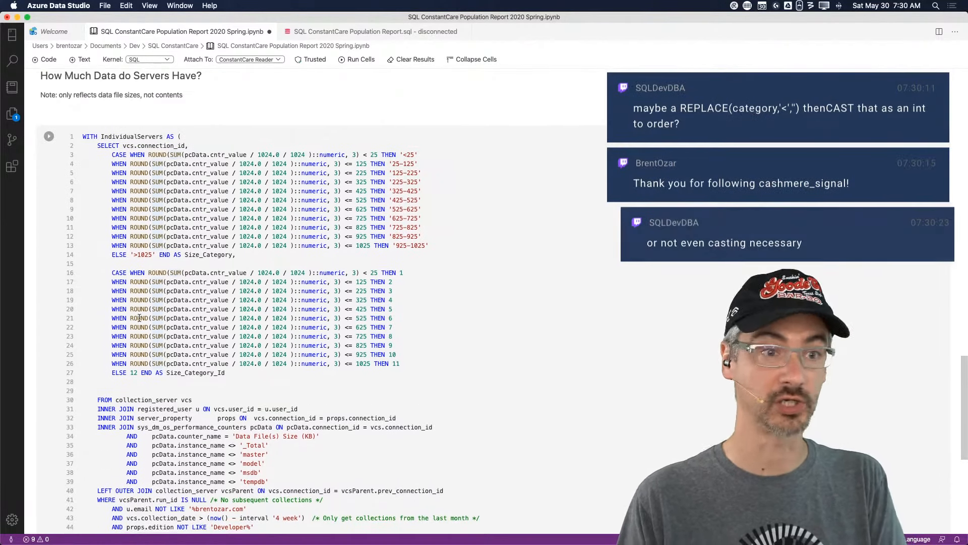
scroll(139, 315, "down", 1)
left_click(48, 107)
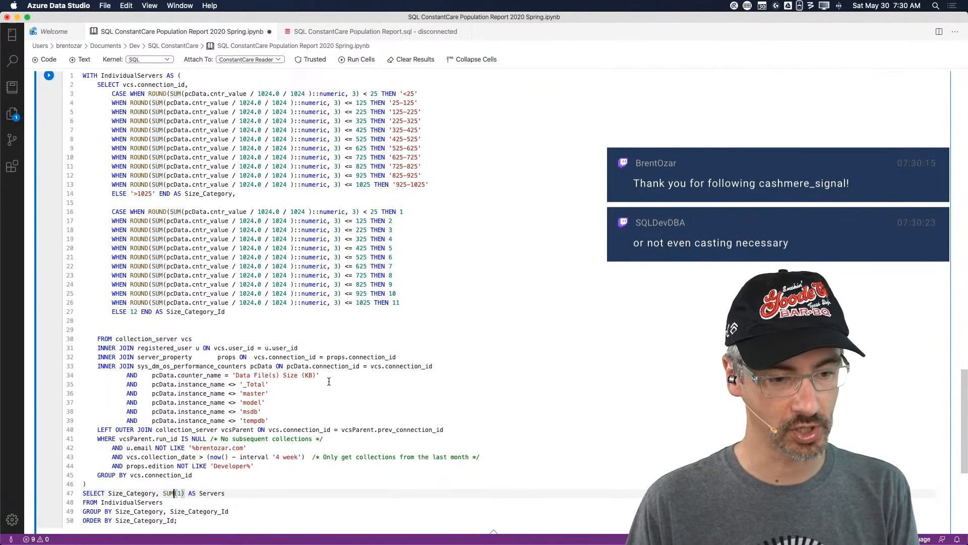
scroll(329, 381, "down", 5)
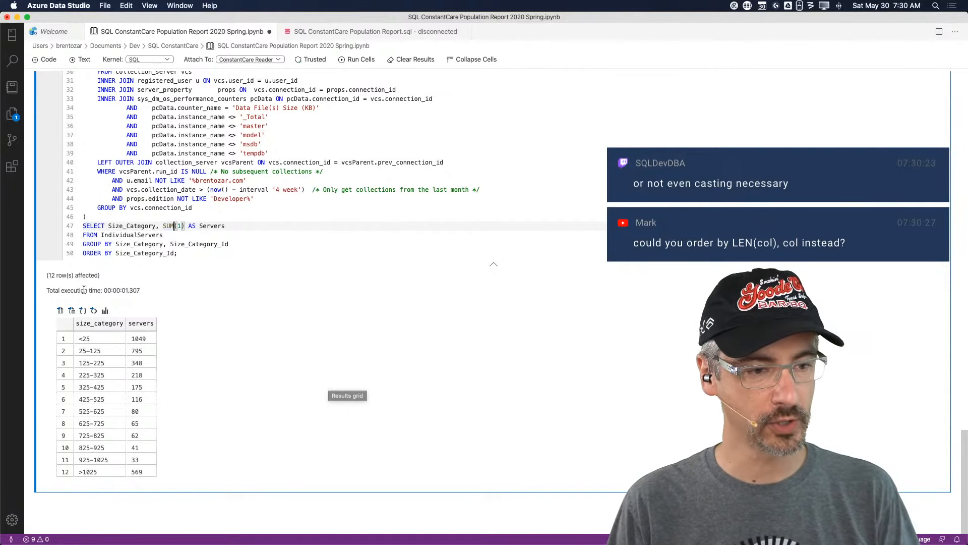
Chart the results as bars with the first column as row labels and the legend at the bottom, and save the notebook
left_click(105, 311)
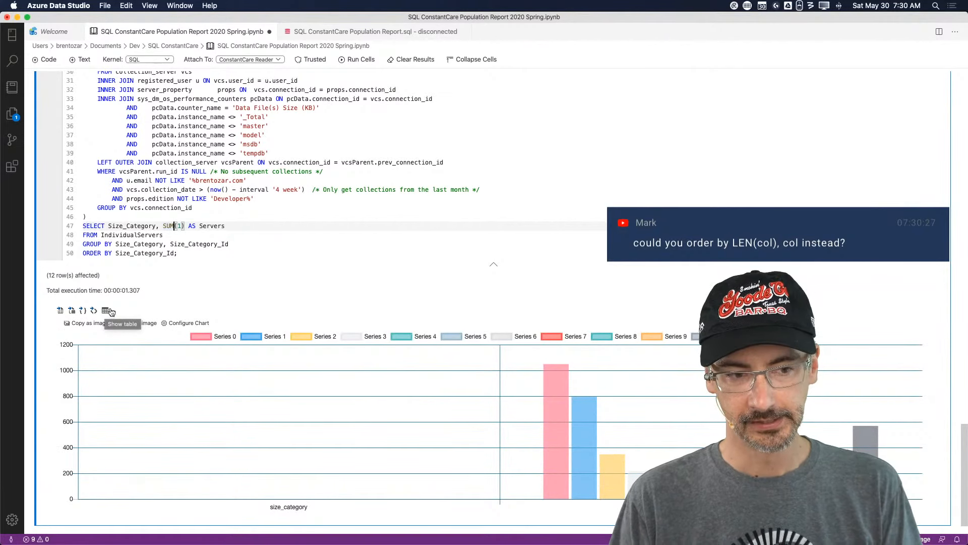
left_click(192, 323)
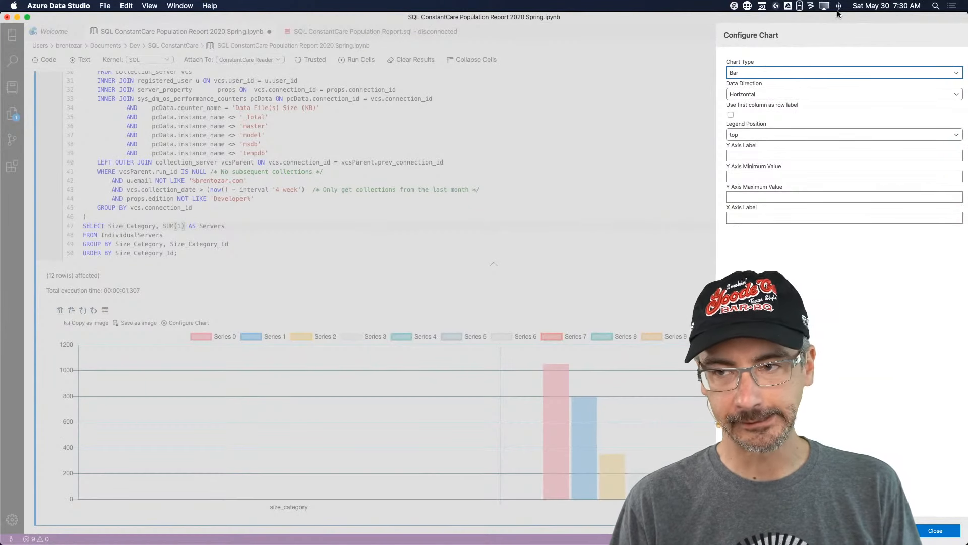
left_click(730, 115)
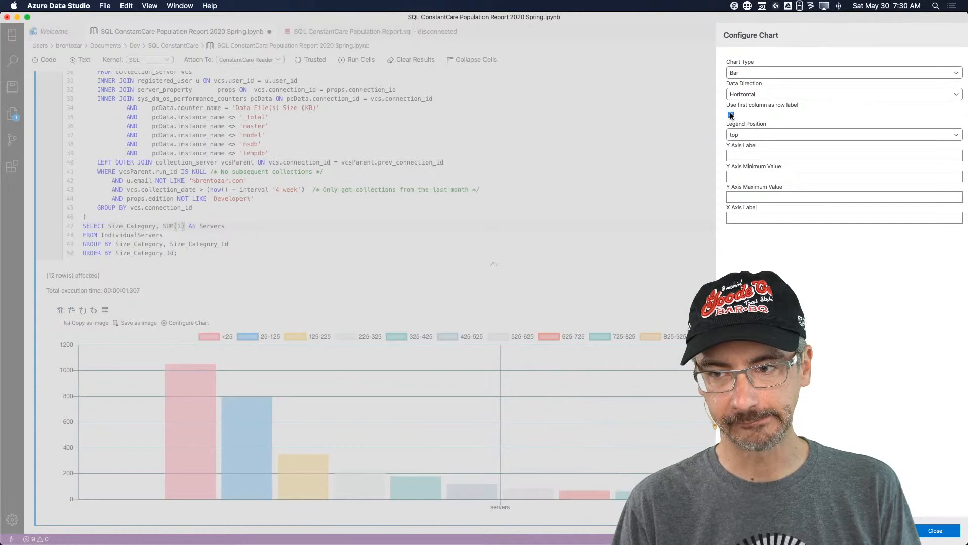
left_click(764, 135)
left_click(749, 143)
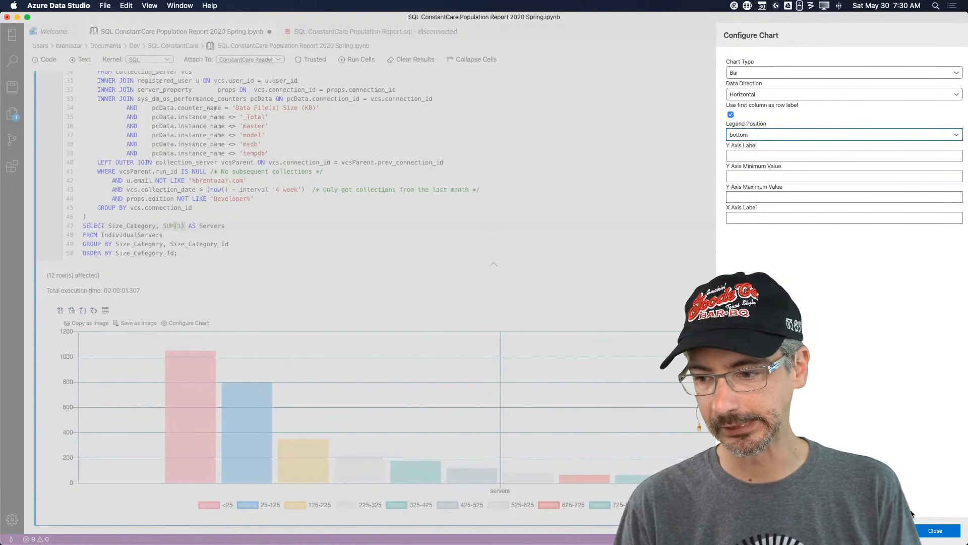
key("Escape")
scroll(449, 277, "down", 2)
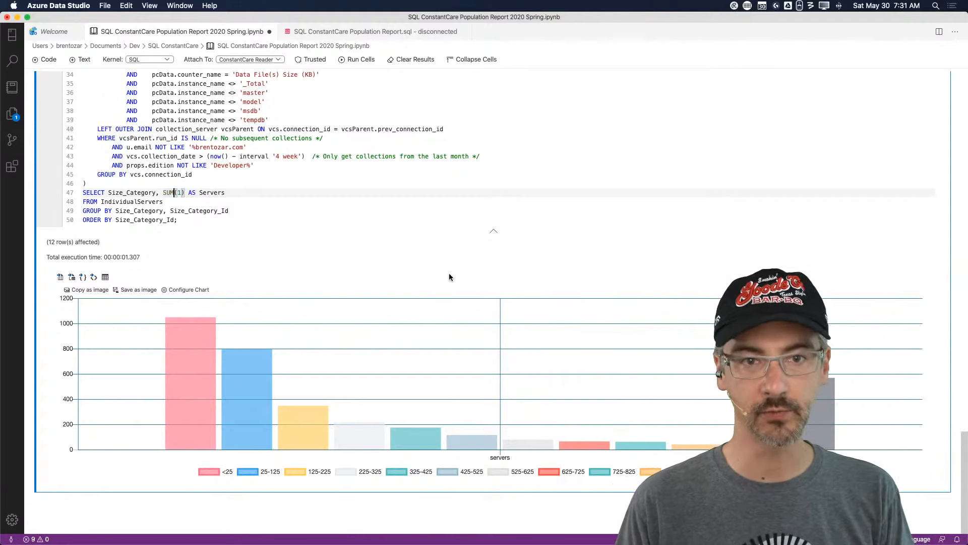
left_click(105, 6)
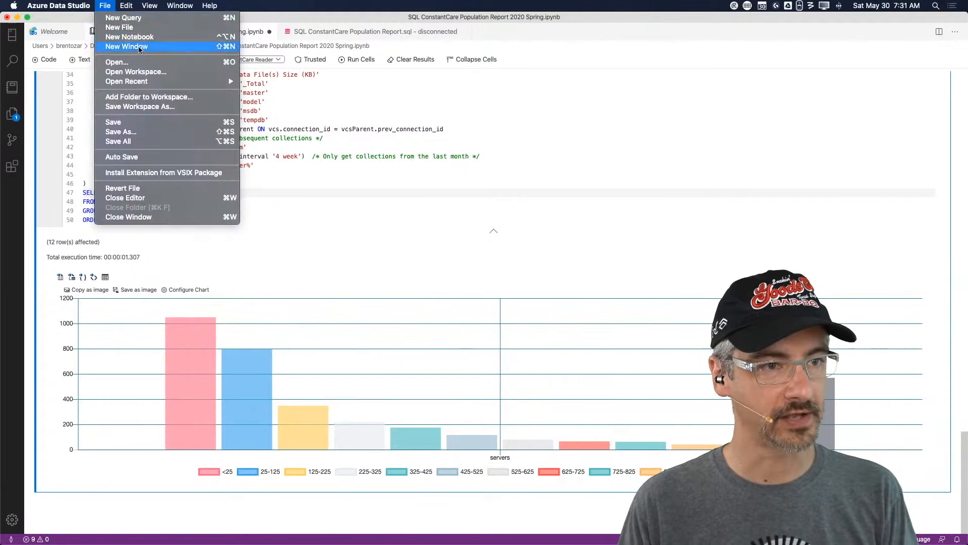
left_click(141, 124)
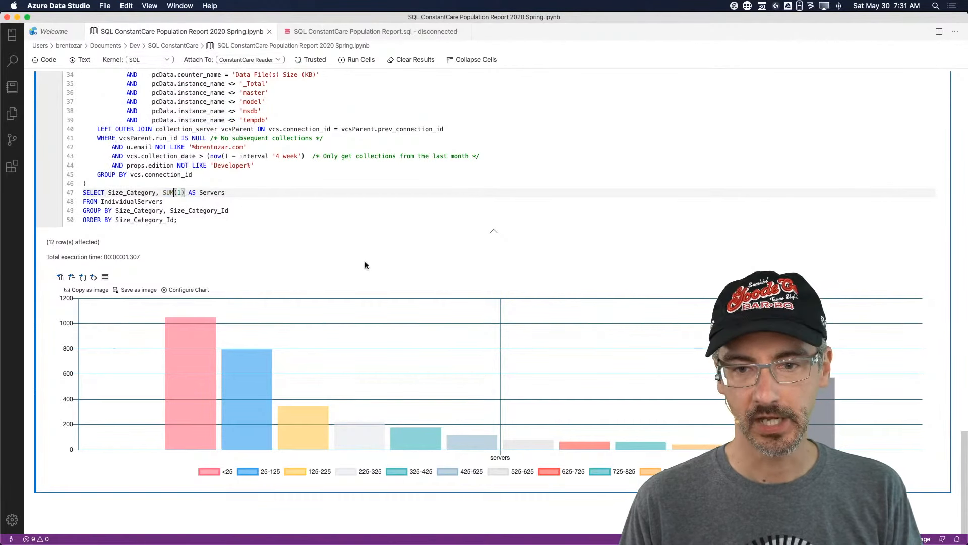
Switch to Chrome, maximize its window, and return to the Winter 2020 population report to review its edition and hardware charts
key("ctrl+Up")
left_click(875, 419)
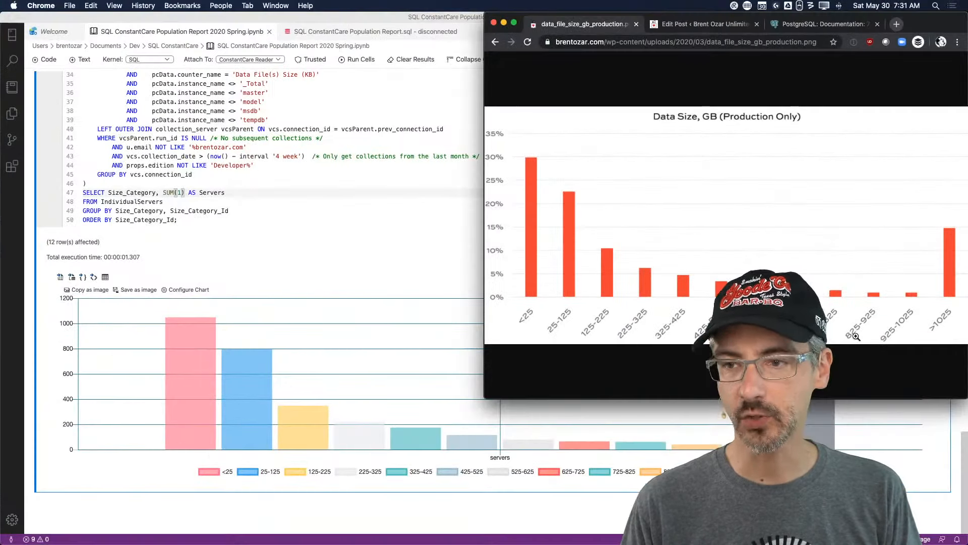
mouse_move(515, 24)
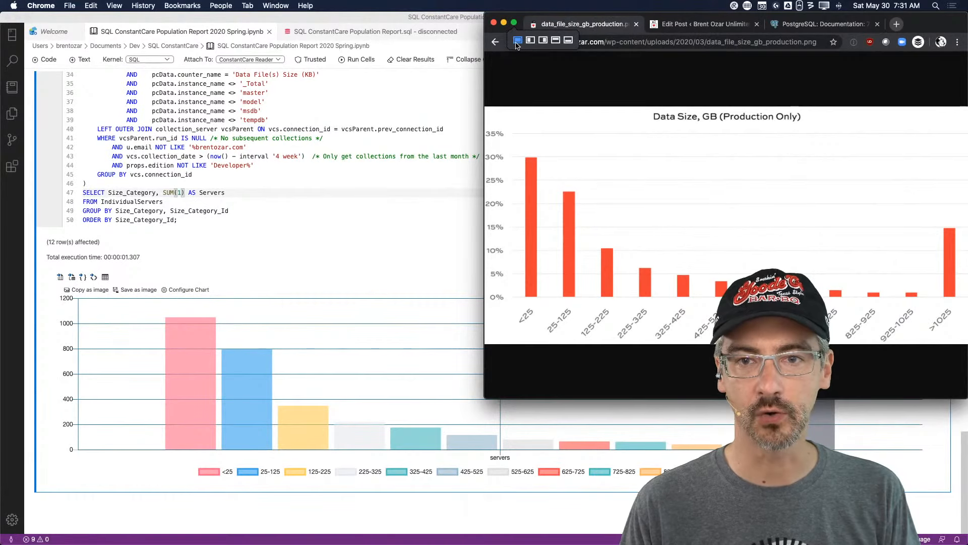
left_click(517, 40)
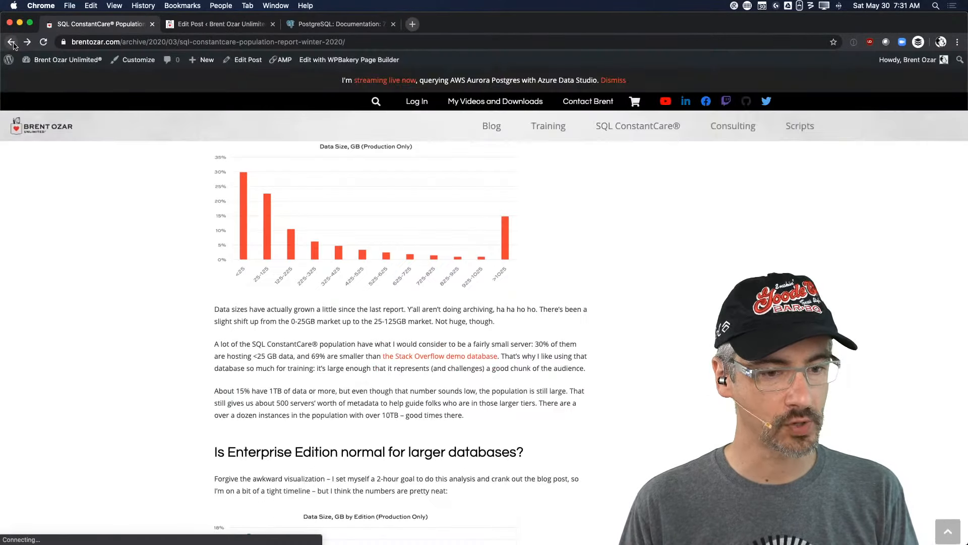
scroll(128, 436, "down", 6)
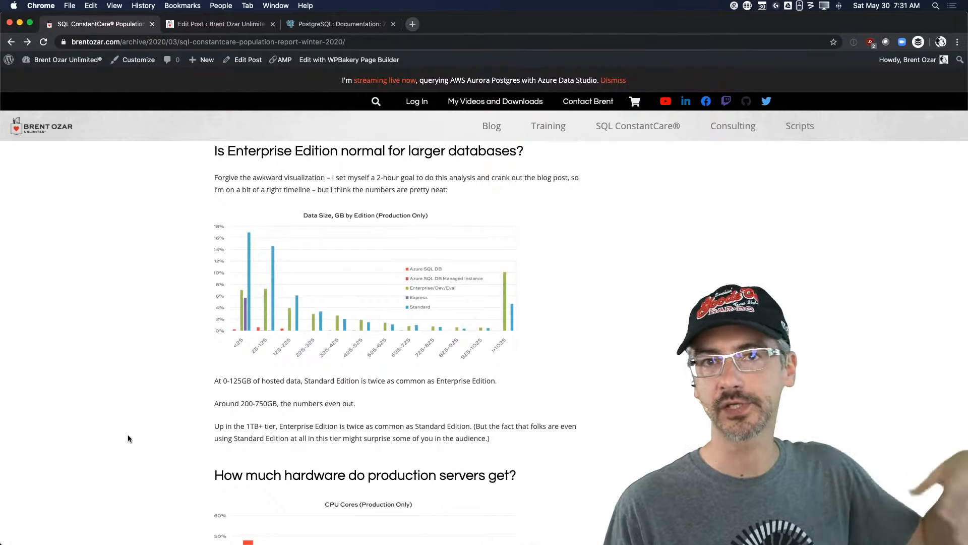
scroll(173, 407, "down", 6)
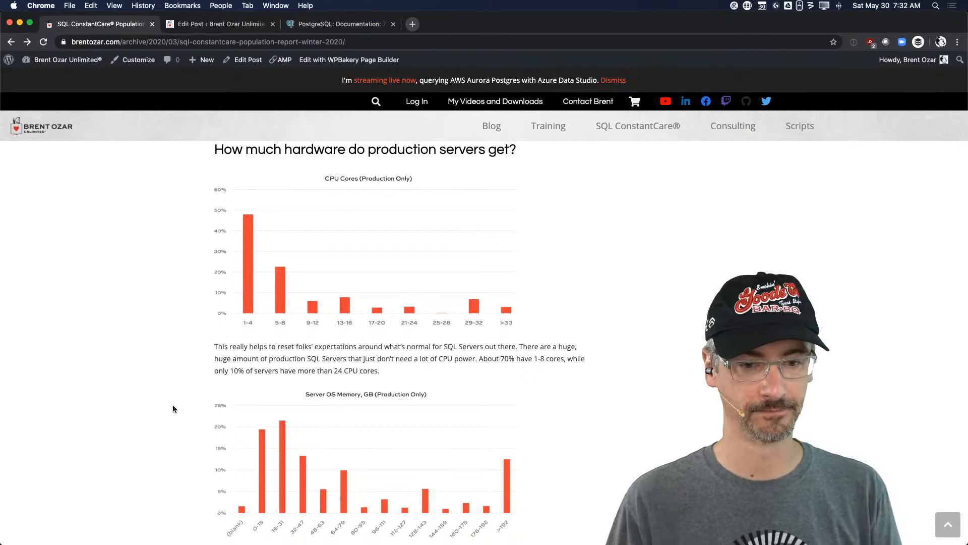
Switch back to Azure Data Studio and examine the cpu_cores subquery in SQL ConstantCare Population Report.sql, including its scheduler status filter
key("super+Tab")
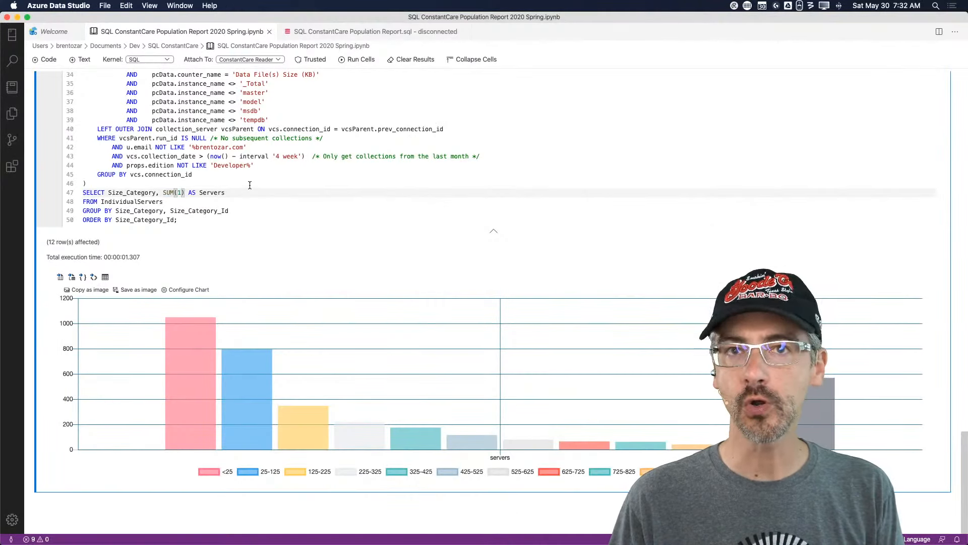
left_click(338, 32)
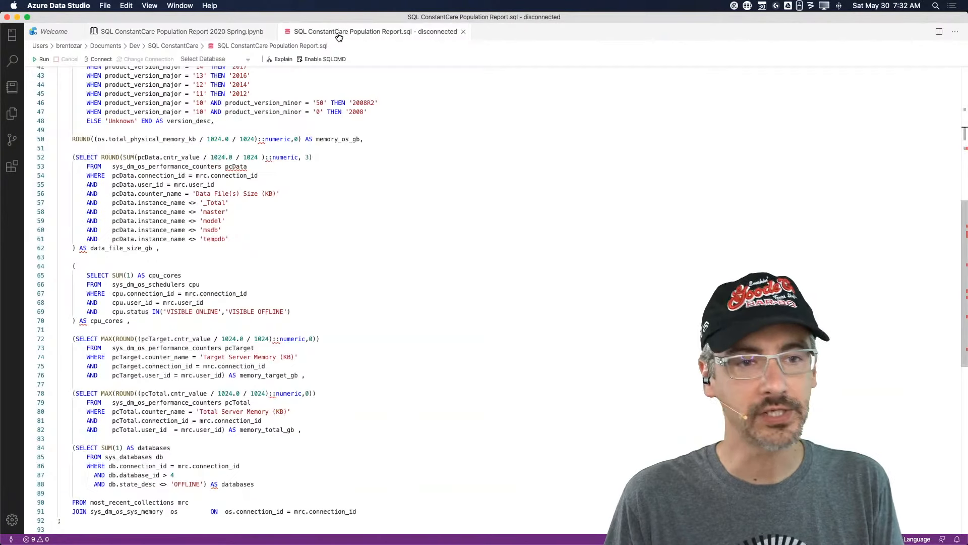
scroll(222, 277, "down", 5)
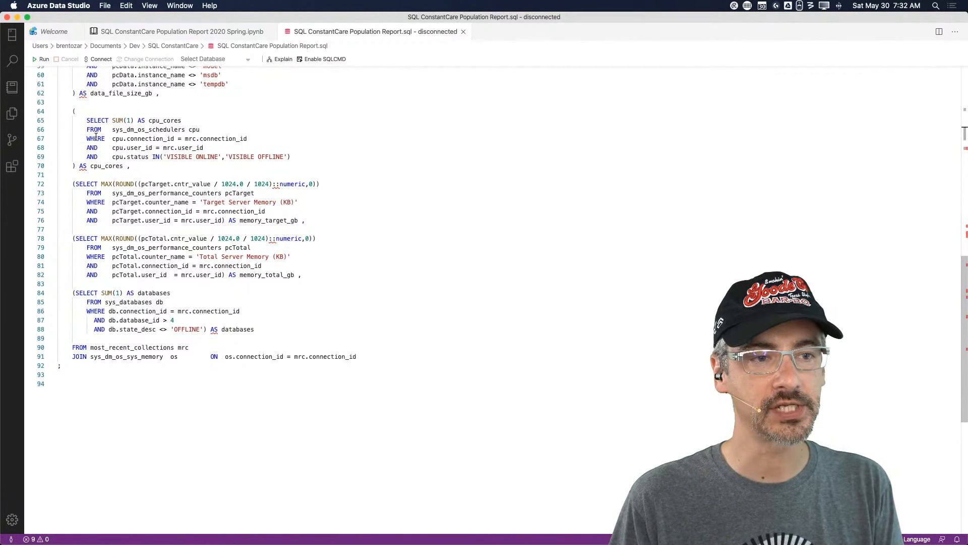
mouse_move(104, 139)
left_mouse_down()
mouse_move(223, 128)
mouse_move(93, 130)
left_mouse_up()
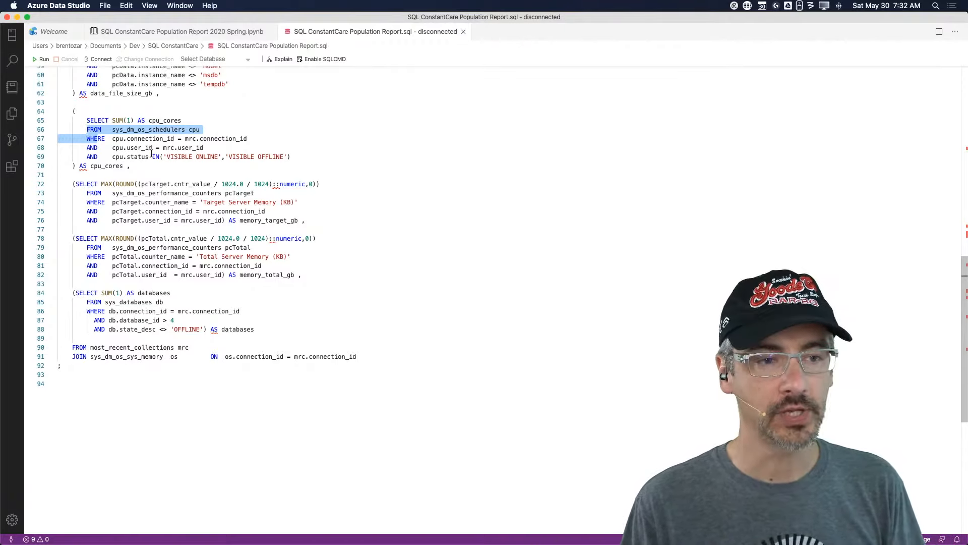
left_click_drag(159, 156, 305, 155)
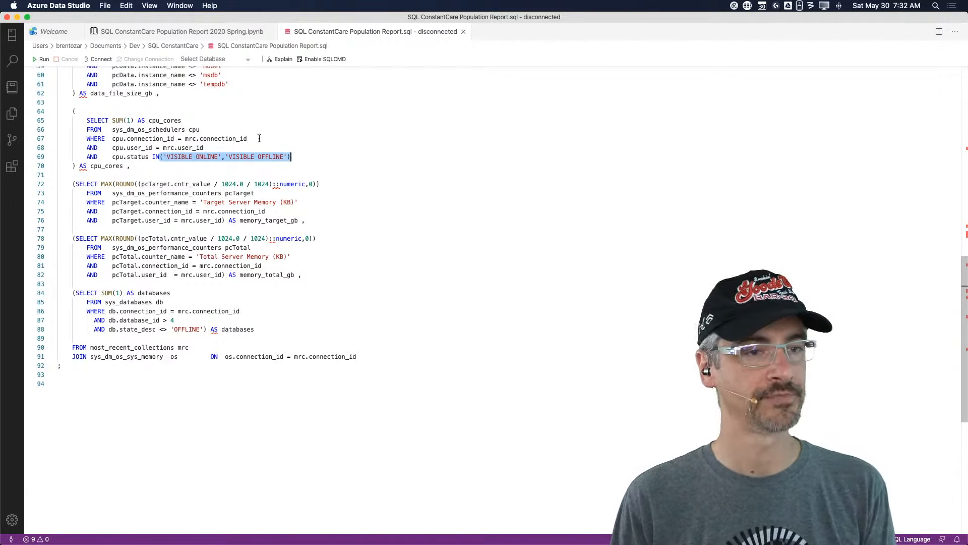
Add a code cell at the notebook's end with a text cell above it headed "# How Much Hardware Do Production Servers Get?"
left_click(192, 37)
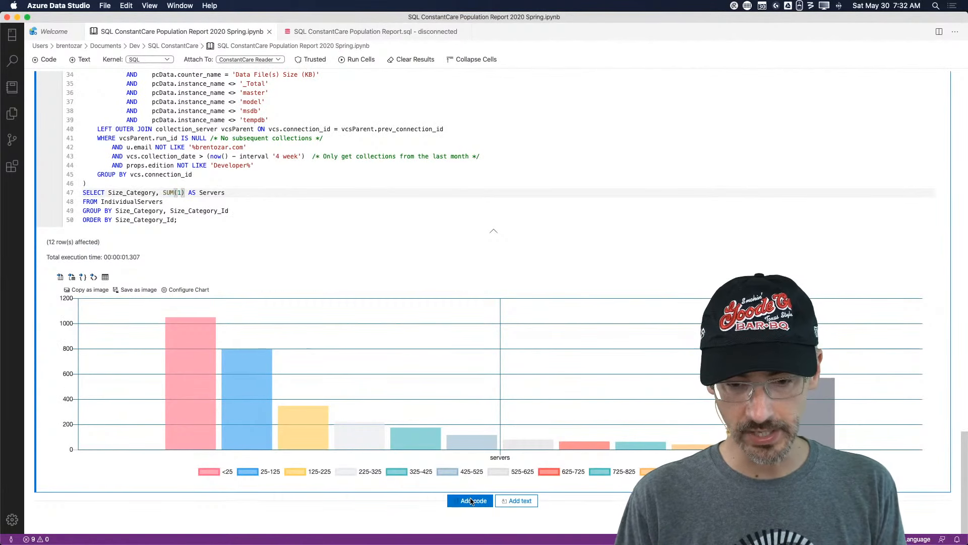
left_click(470, 498)
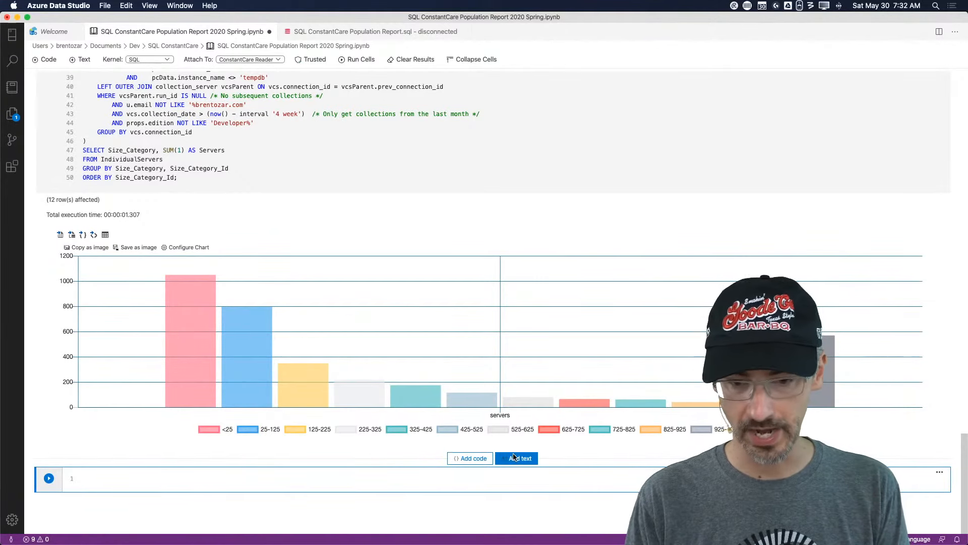
left_click(515, 458)
type("# How m")
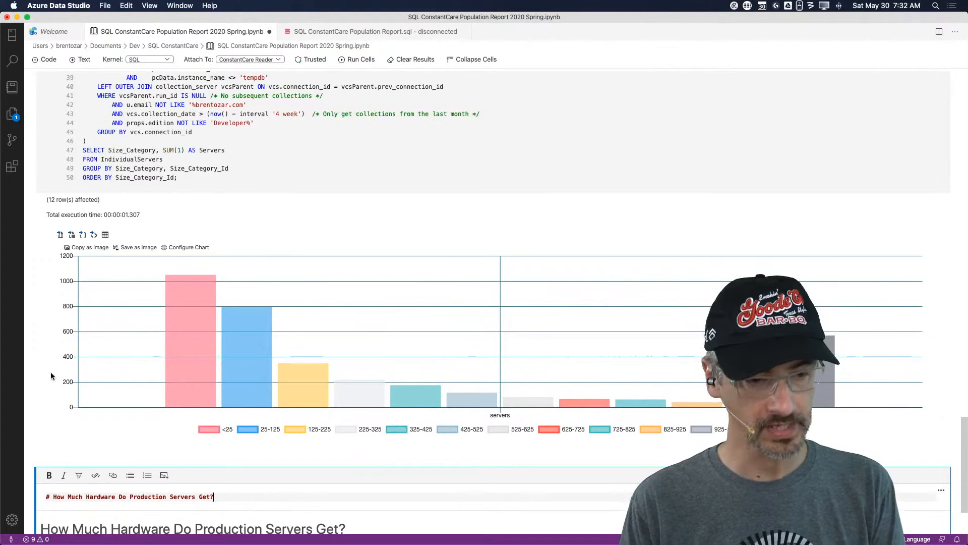
Copy the entire data size query into the empty code cell under the hardware heading
scroll(50, 376, "down", 15)
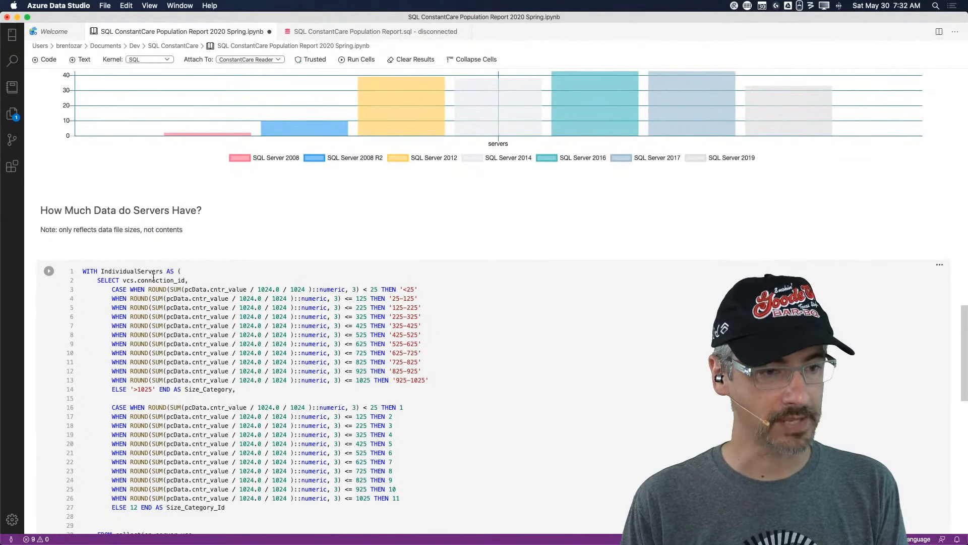
left_click(153, 277)
key("super+a")
scroll(160, 285, "down", 10)
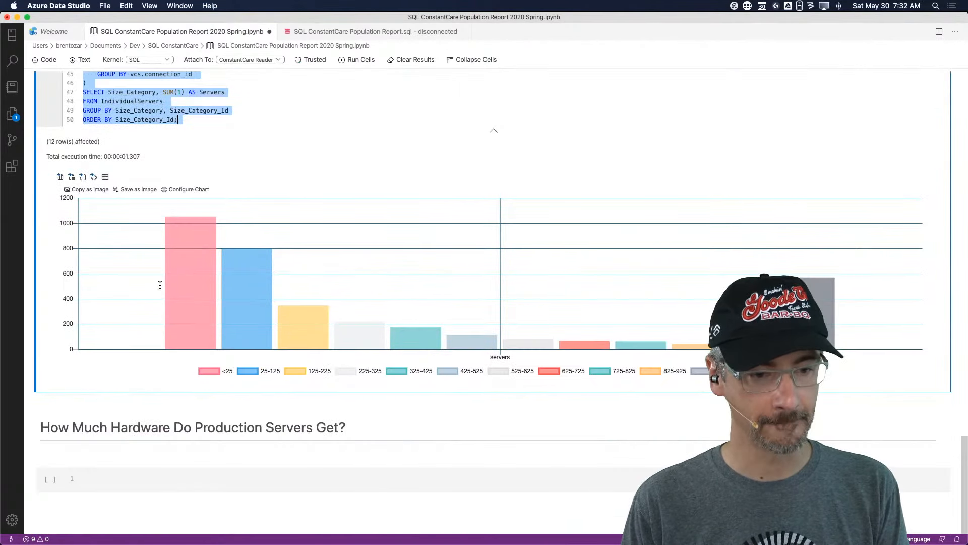
left_click(187, 479)
key("super+v")
scroll(186, 483, "down", 5)
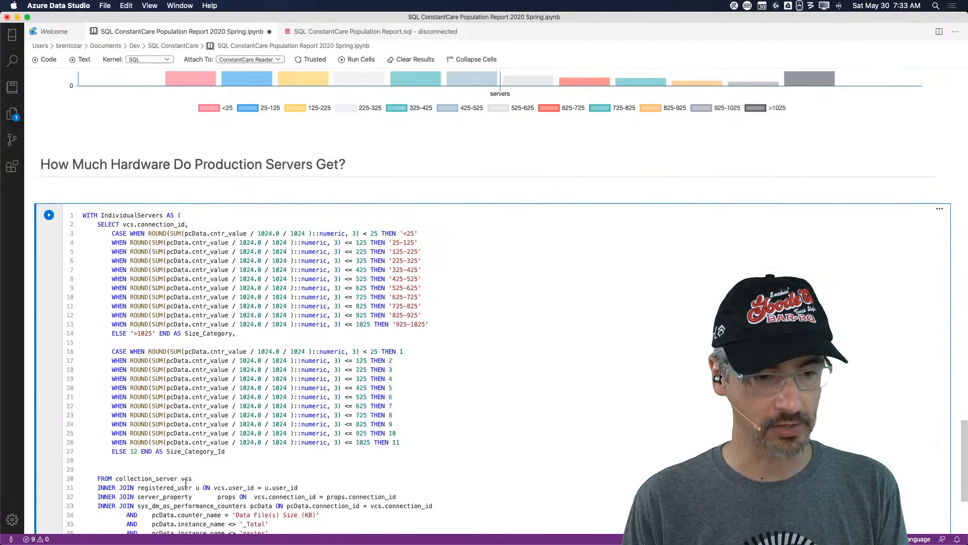
In the copied query, replace the joined sys_dm_os_performance_counters pcData table with sys_dm_os_schedulers cpu, copying the table name from SQL ConstantCare Population Report.sql
scroll(186, 483, "down", 5)
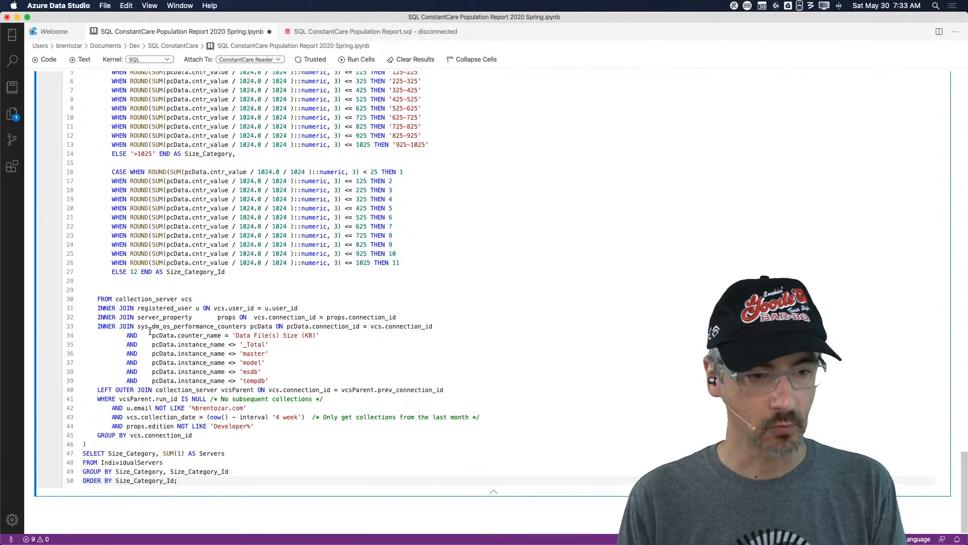
left_click_drag(176, 326, 401, 326)
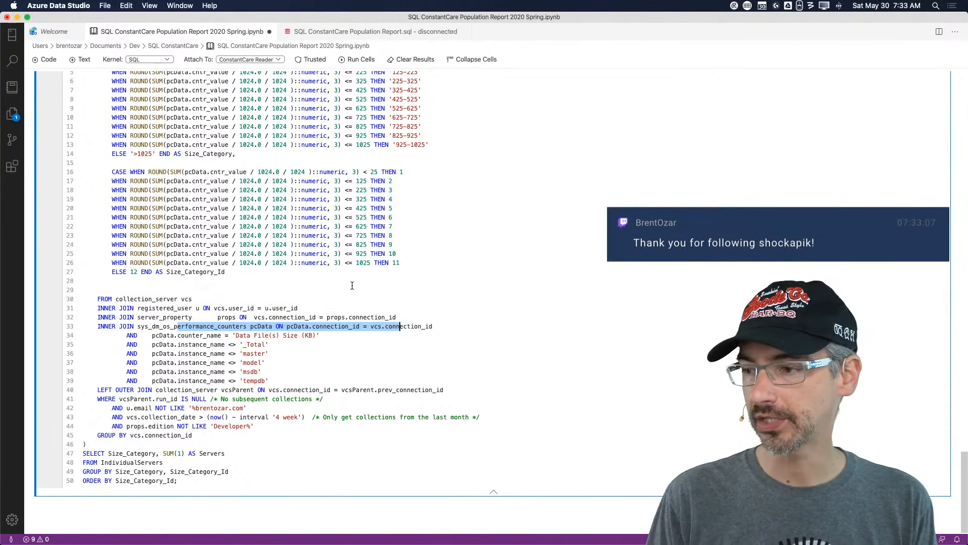
left_click(317, 32)
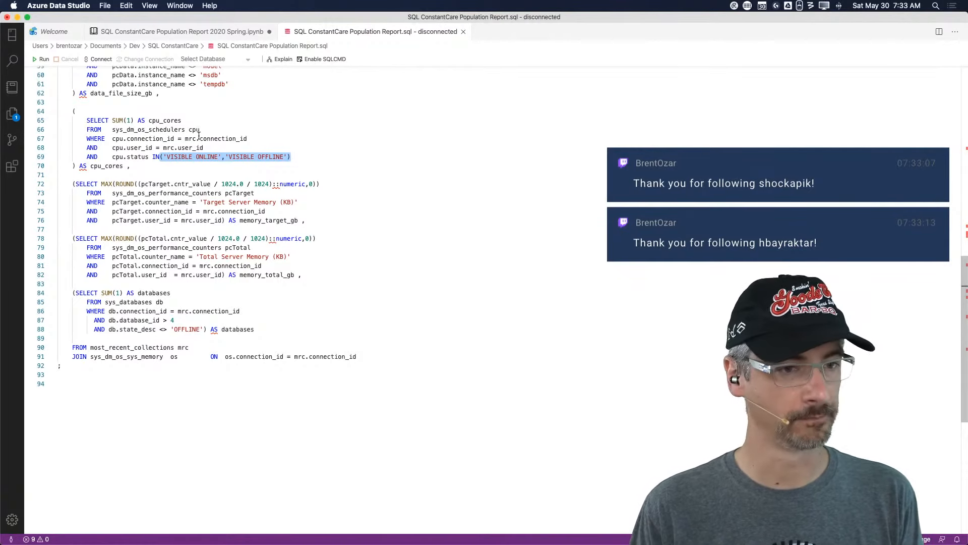
double_click(158, 129)
key("super+c")
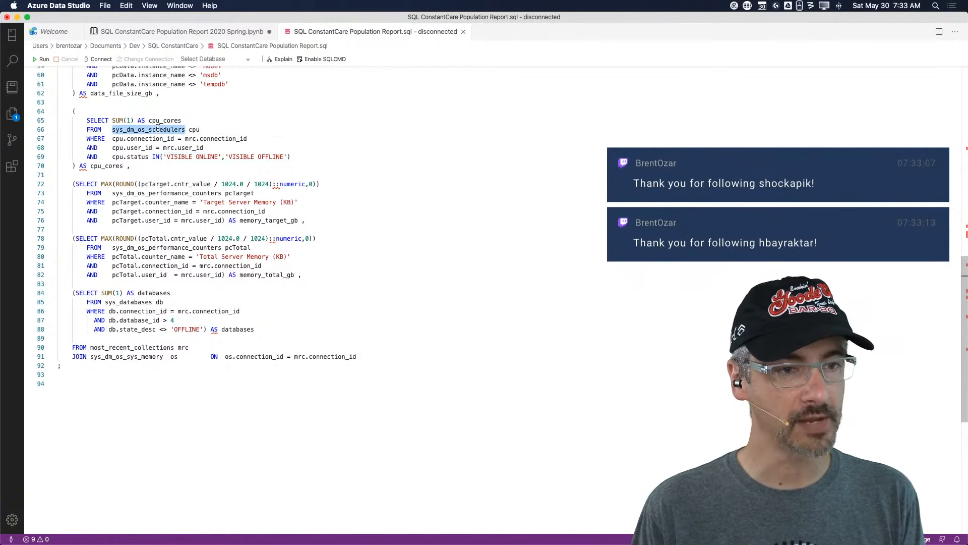
left_click(218, 32)
left_click(149, 327)
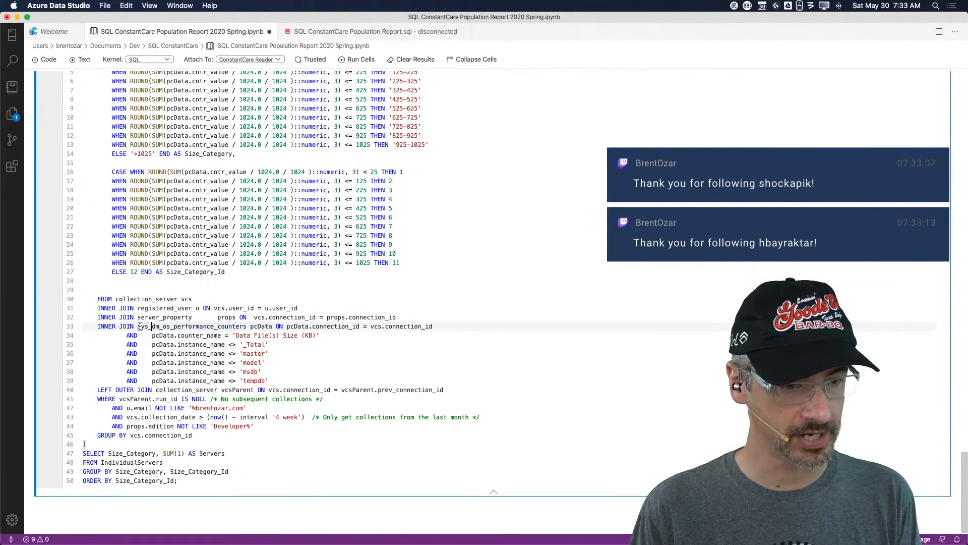
left_click_drag(136, 325, 260, 327)
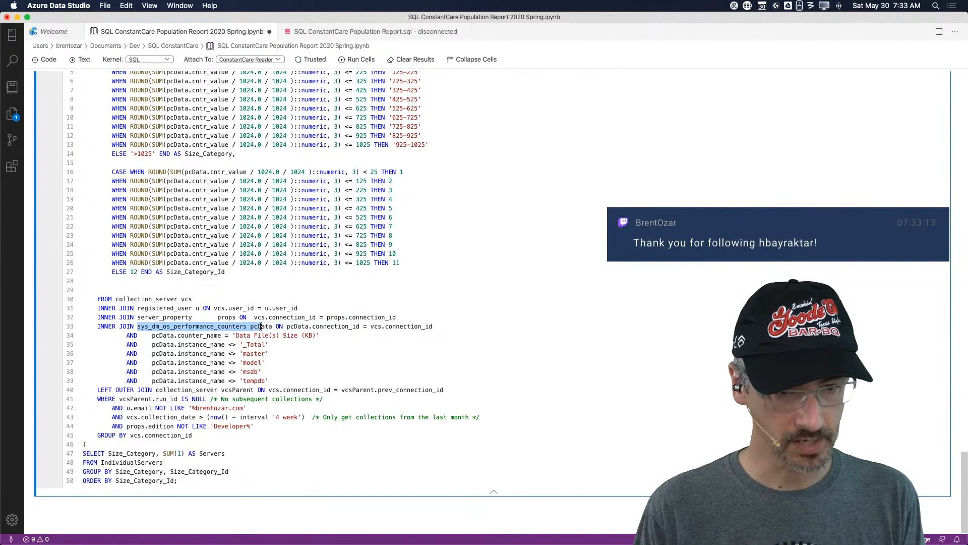
key("super+v")
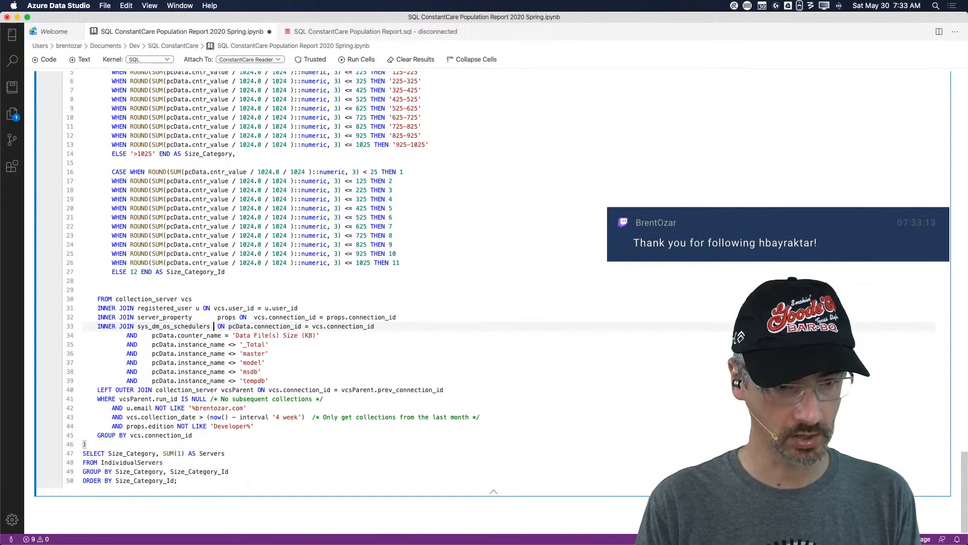
type("cpu")
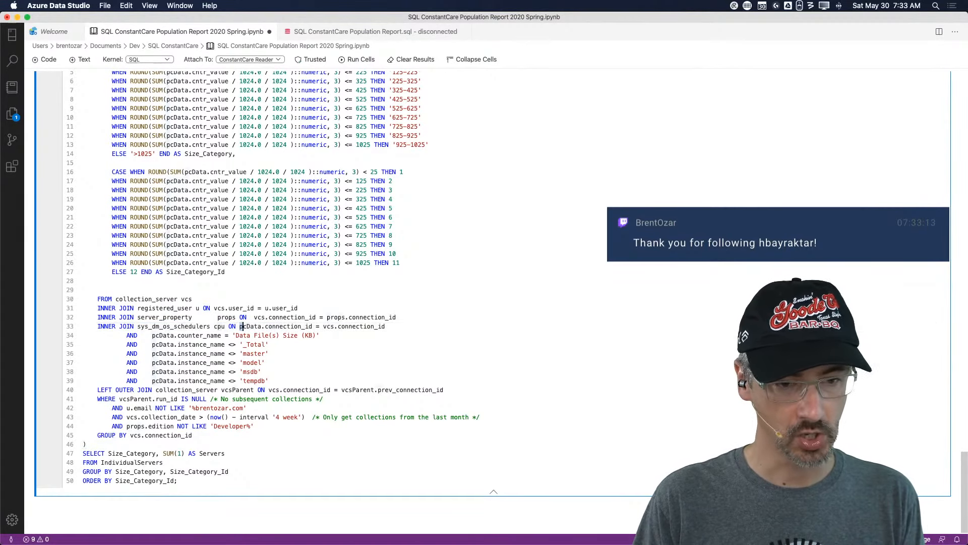
Set the schedulers join condition to vcs.connection_id = cpu.connection_id
left_click_drag(250, 326, 294, 326)
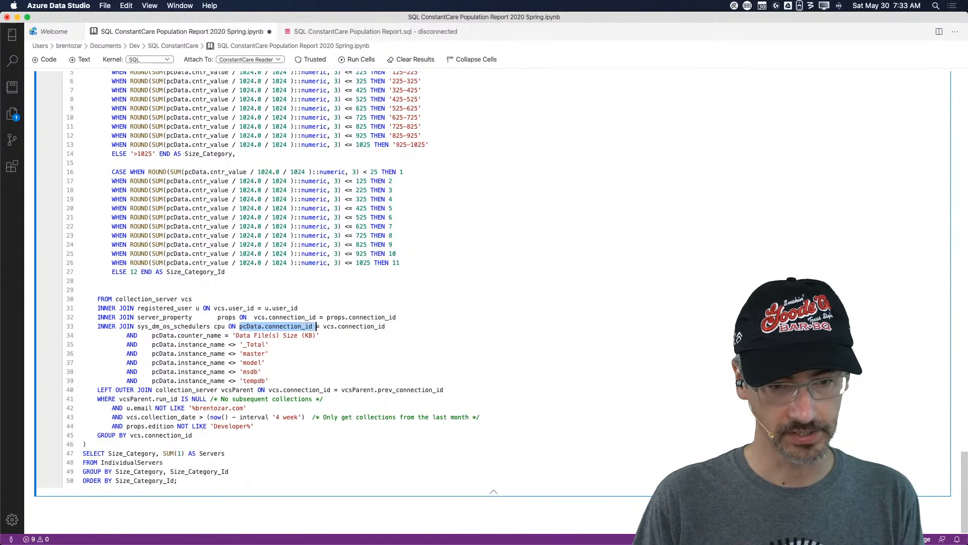
key("BackSpace")
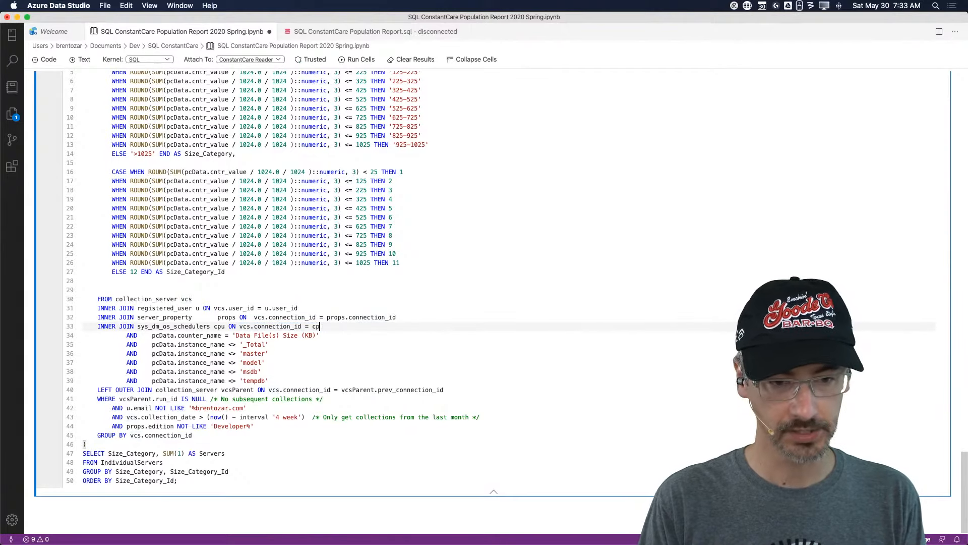
type("u.connection_id")
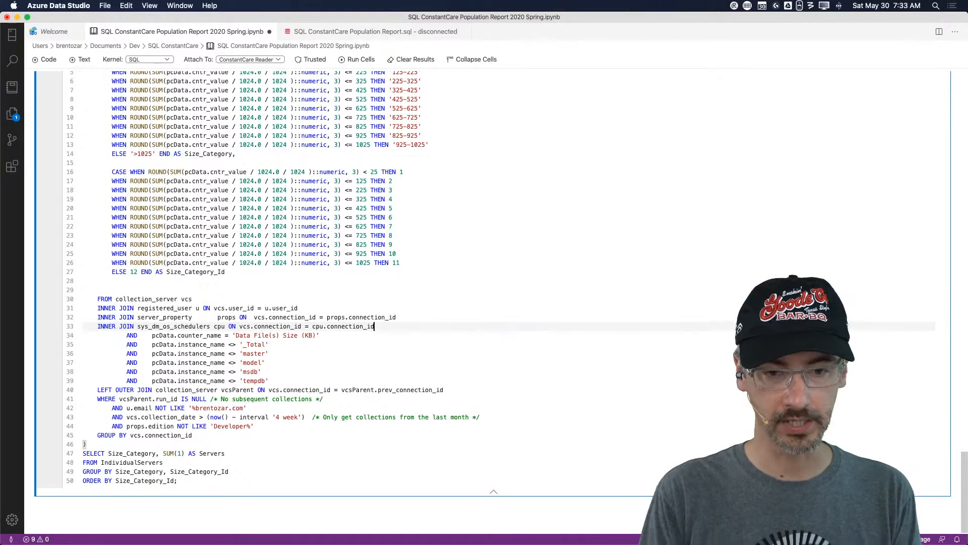
Replace the join's counter_name and instance_name conditions with AND cpu.status IN('VISIBLE ONLINE','VISIBLE OFFLINE'), copied from the cpu_cores subquery in the .sql file
left_click(322, 33)
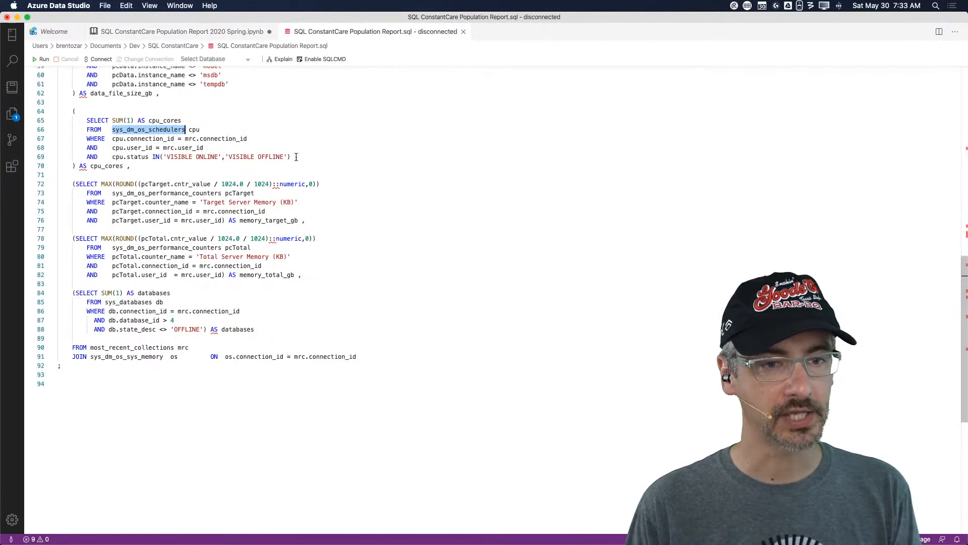
left_click_drag(296, 157, 86, 153)
key("super+c")
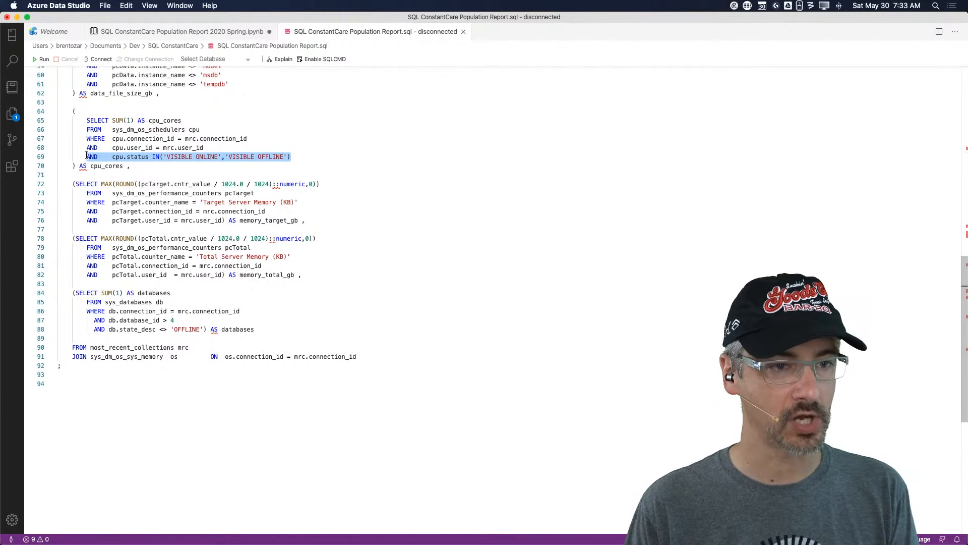
left_click(198, 32)
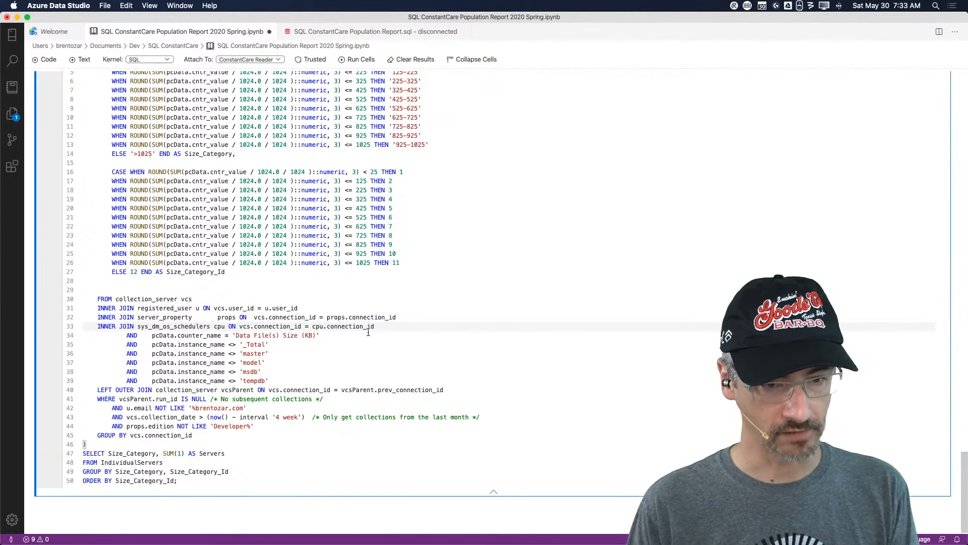
left_click_drag(288, 378, 127, 336)
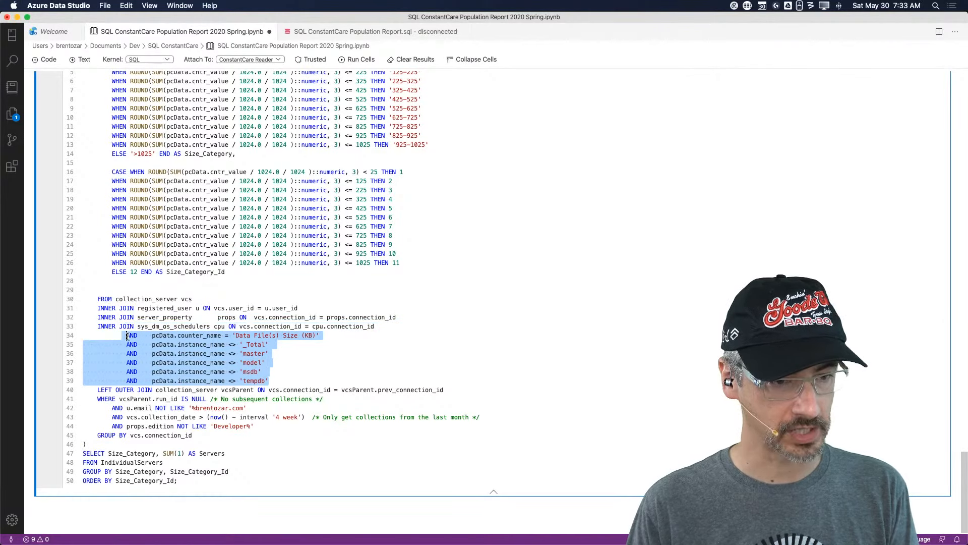
key("super+v")
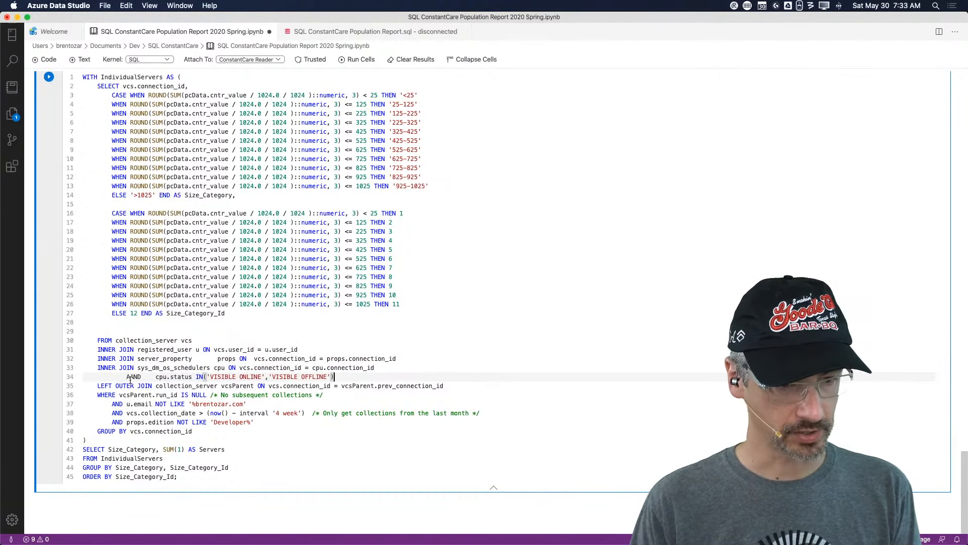
key("BackSpace")
key("Up")
key("Up")
key("Up")
key("Up")
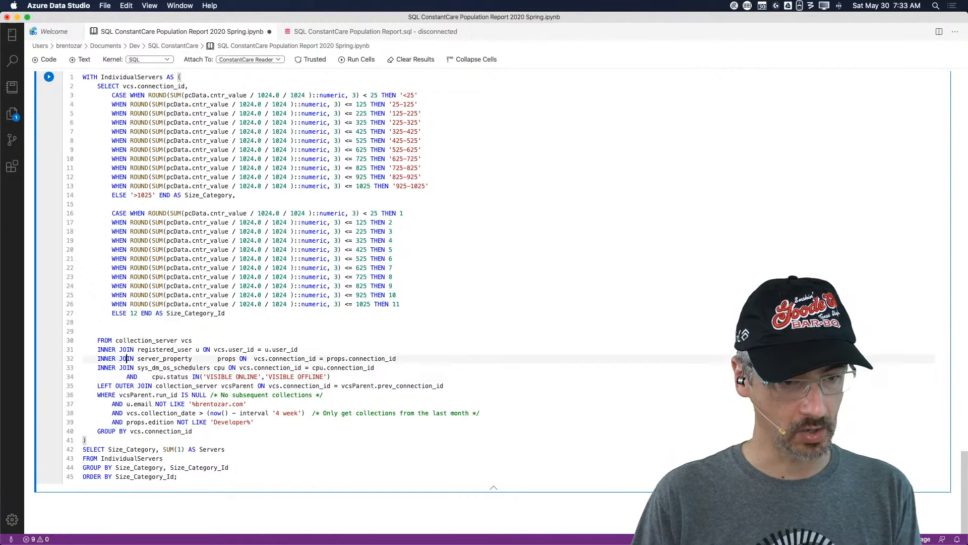
key("Up")
key("Up")
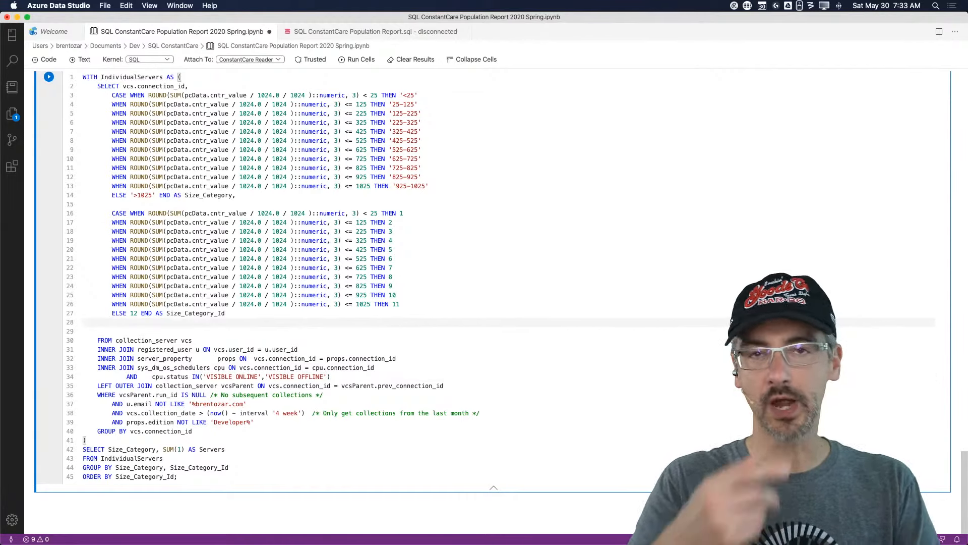
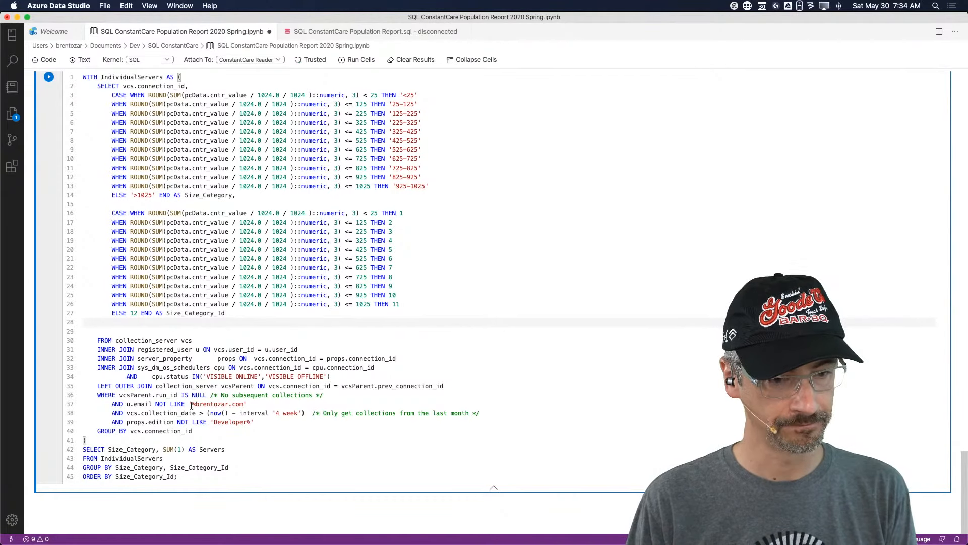
Switch to Chrome, shrink its window to the screen's upper right quarter, and show the CPU Cores (Production Only) chart's category labels
key("ctrl+Up")
left_click(385, 147)
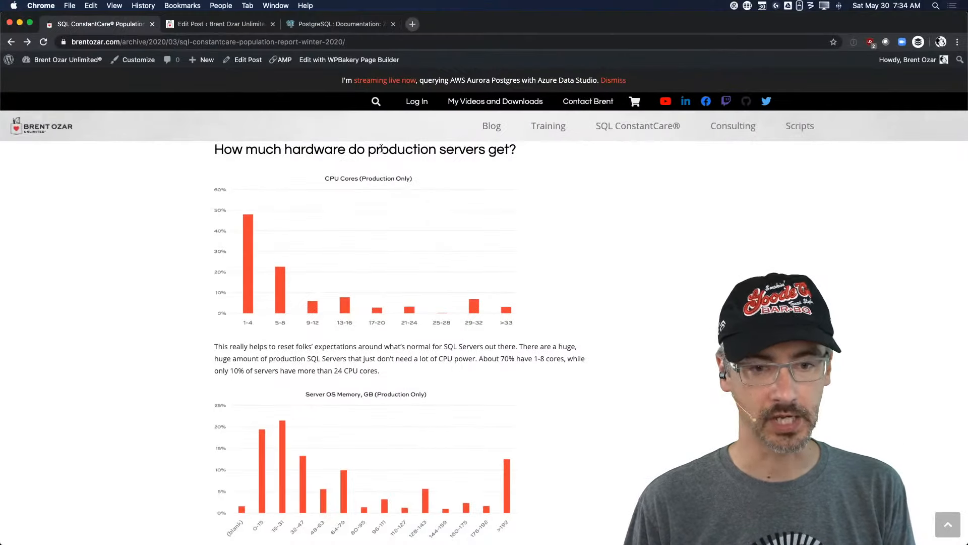
mouse_move(1, 542)
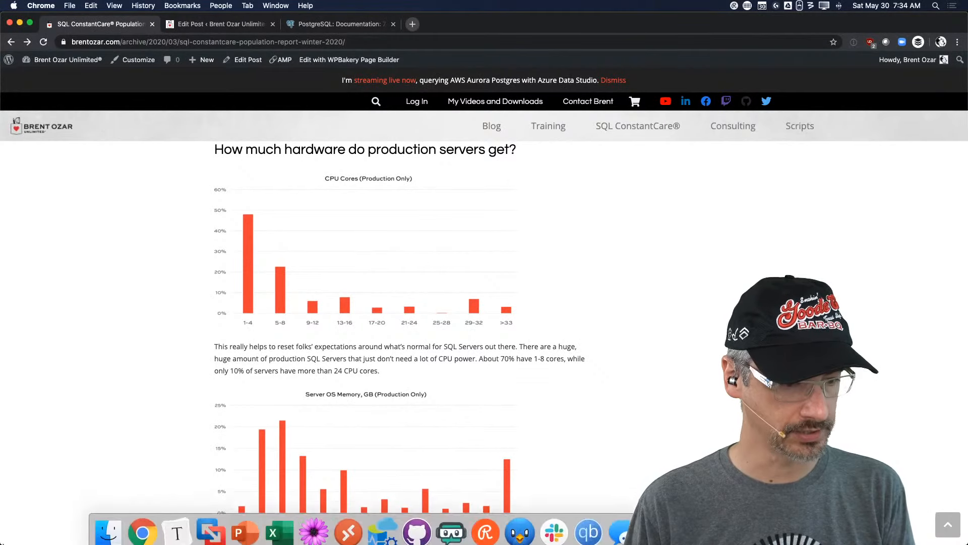
left_click_drag(1, 541, 584, 271)
scroll(743, 166, "down", 10)
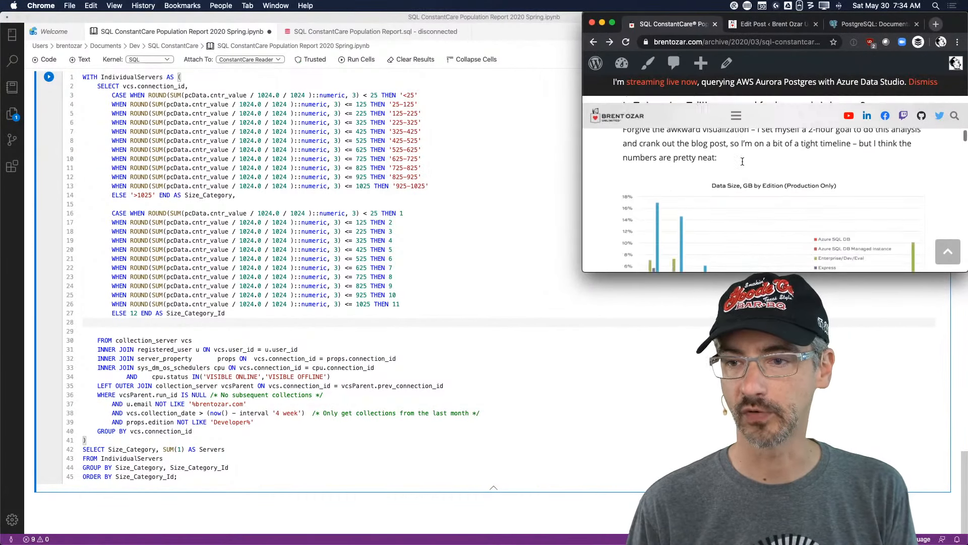
scroll(744, 165, "down", 10)
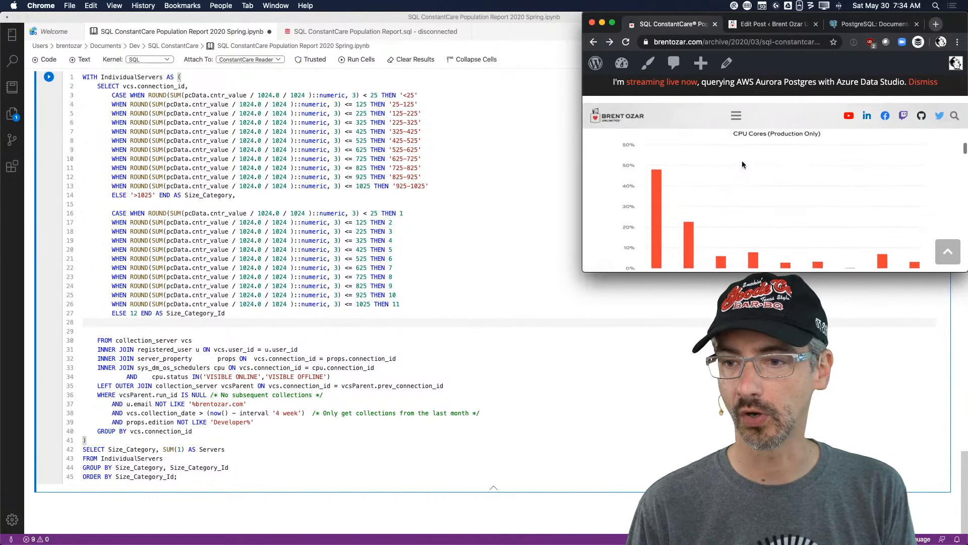
scroll(744, 165, "up", 1)
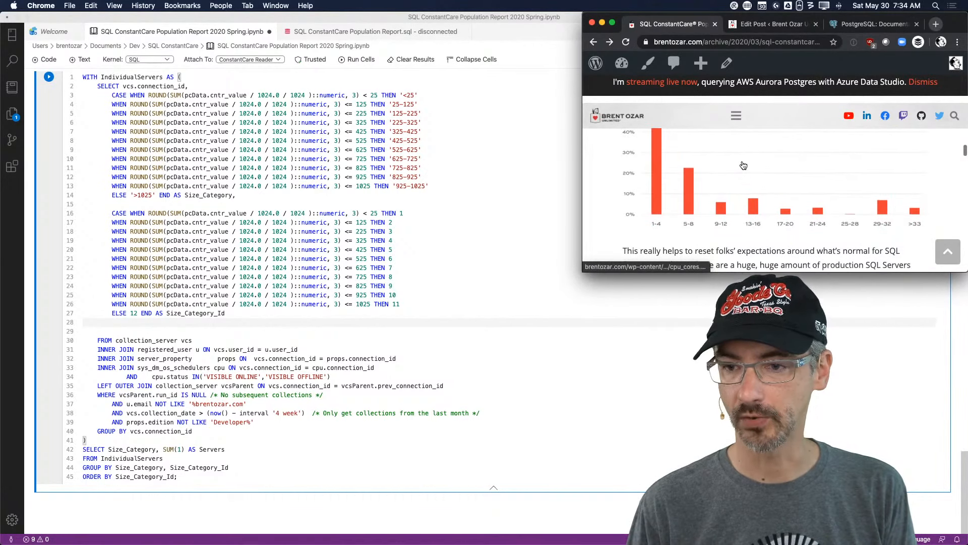
Resize the Azure Data Studio window to fill the space beside the Chrome window
mouse_move(27, 18)
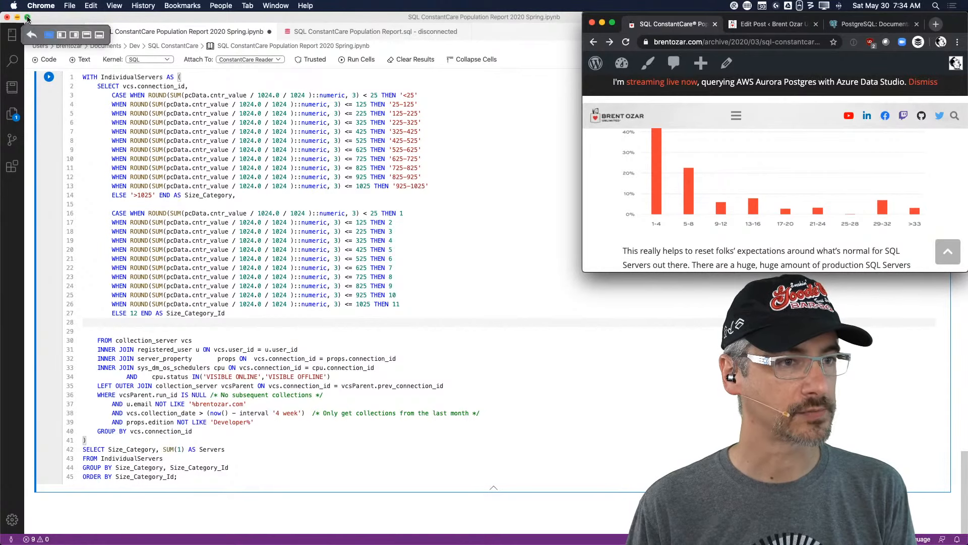
left_click(63, 41)
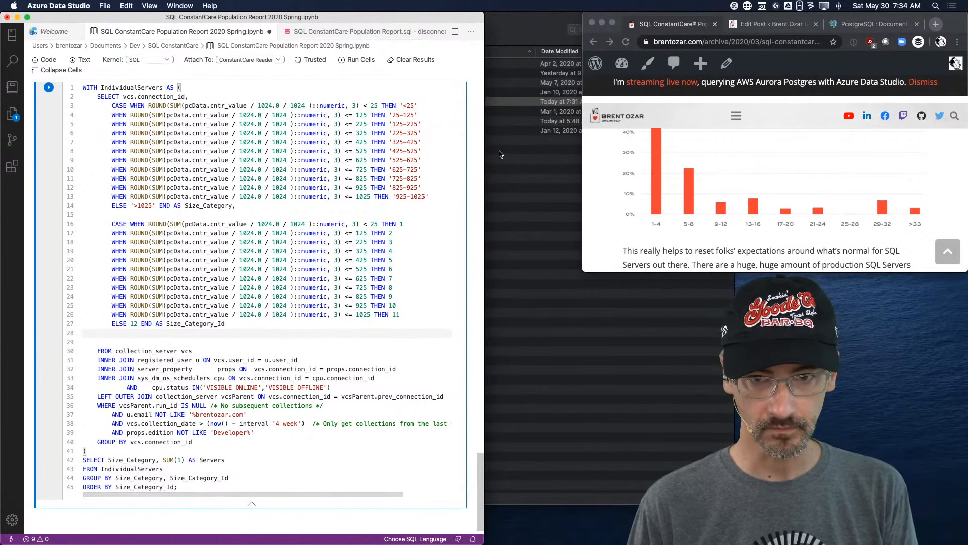
left_click_drag(484, 153, 584, 153)
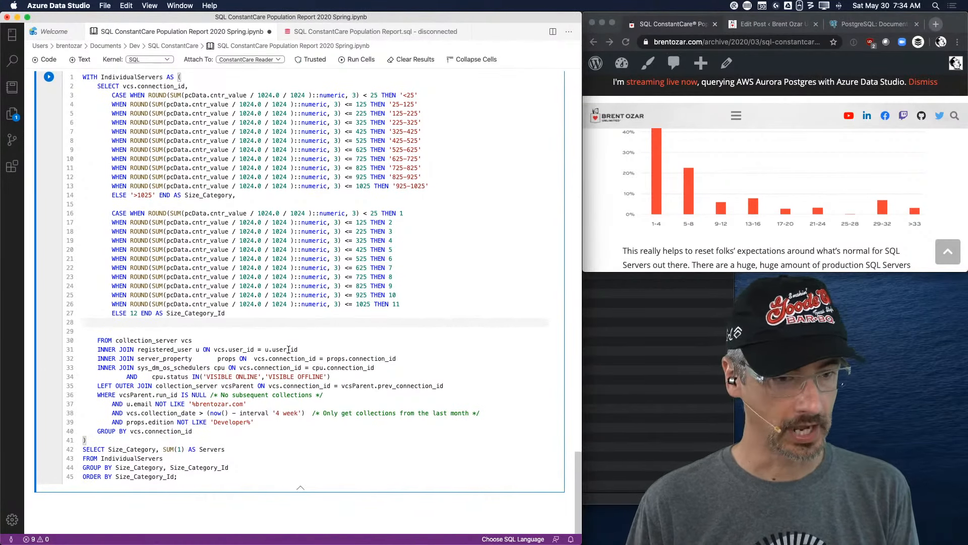
Add the line CASE WHEN SUM(1) <= 4 THEN '1-4' directly below SELECT vcs.connection_id in the hardware query
left_click(249, 84)
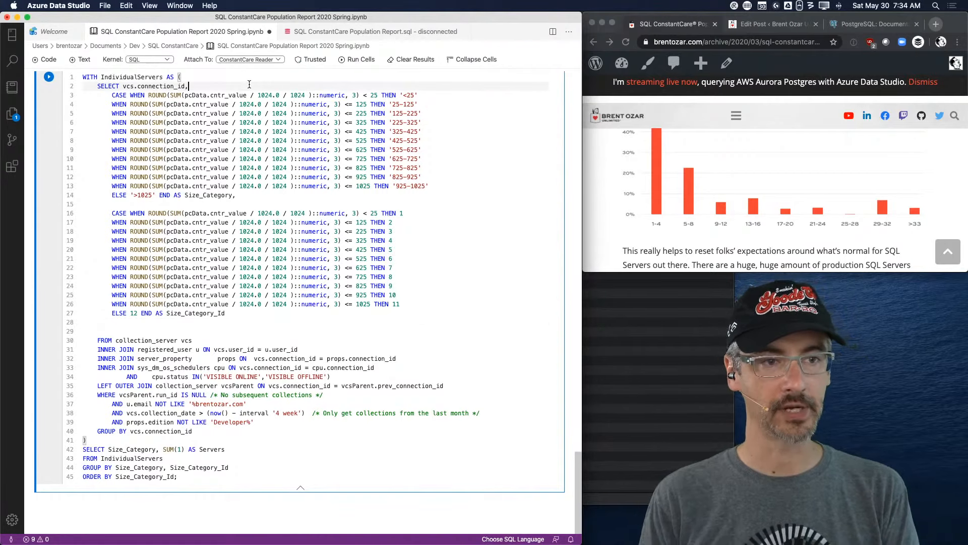
key("Return")
key("Escape")
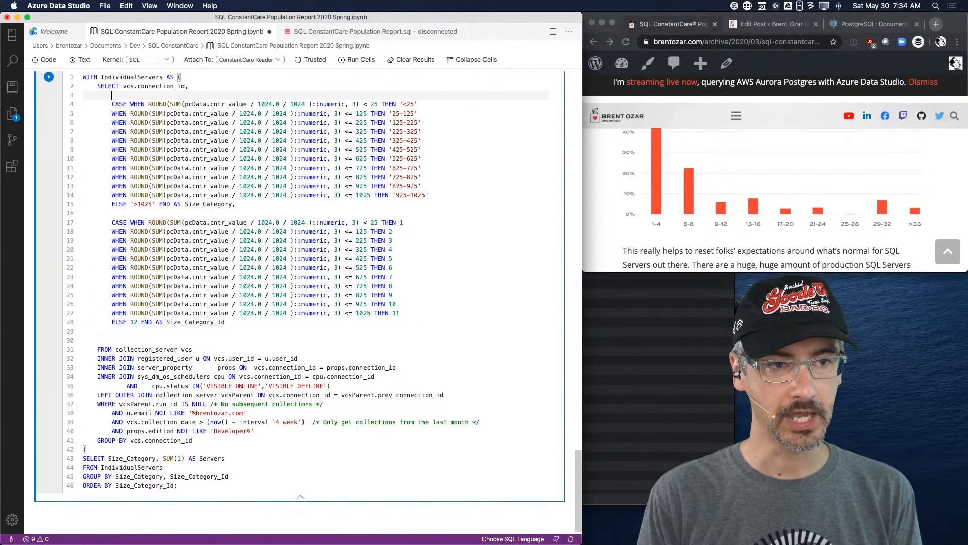
type("CASE WHEN ")
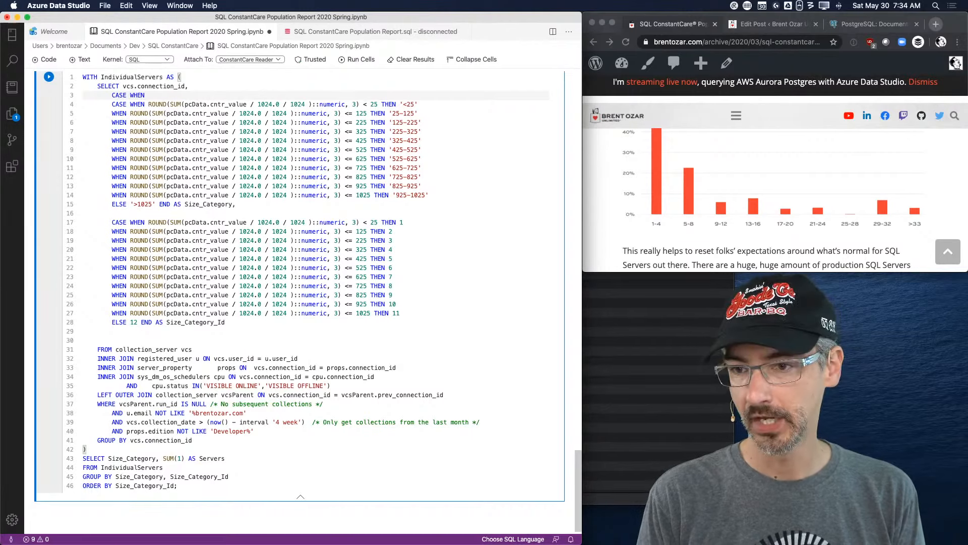
type("SUM(1)")
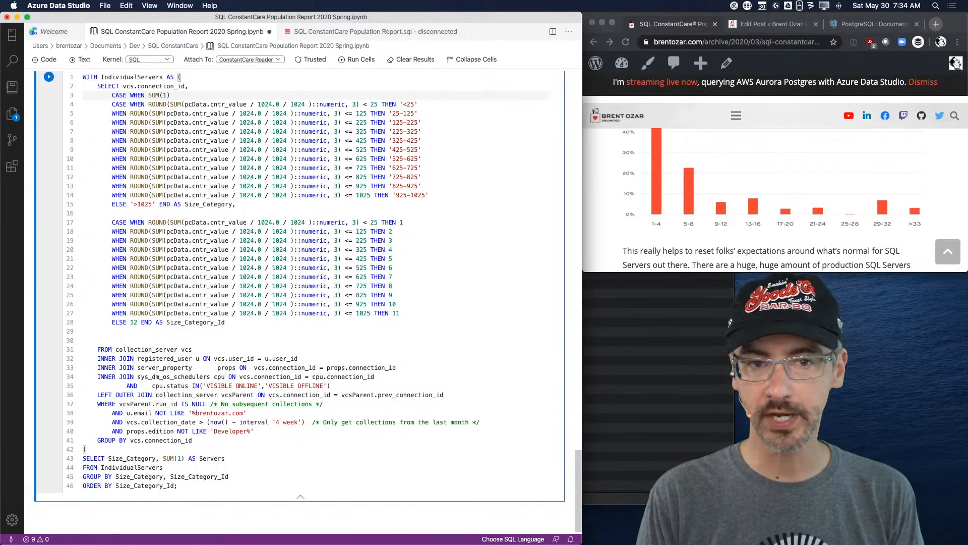
type("<= 4 ")
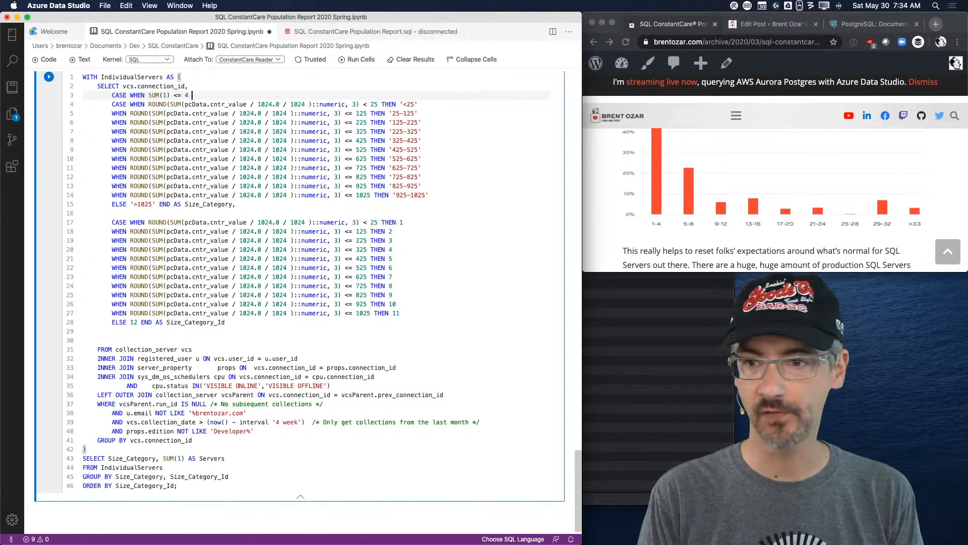
type("THEN '1-4")
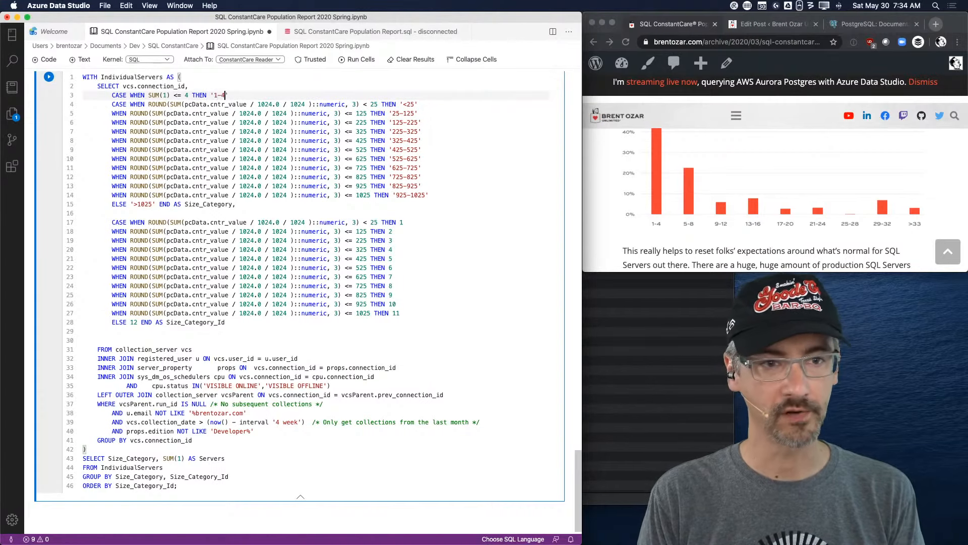
key("Right")
Add the line WHEN SUM(1) <= 8 THEN '5-8' directly below the '1-4' line in the hardware query
key("Up")
key("shift+Down")
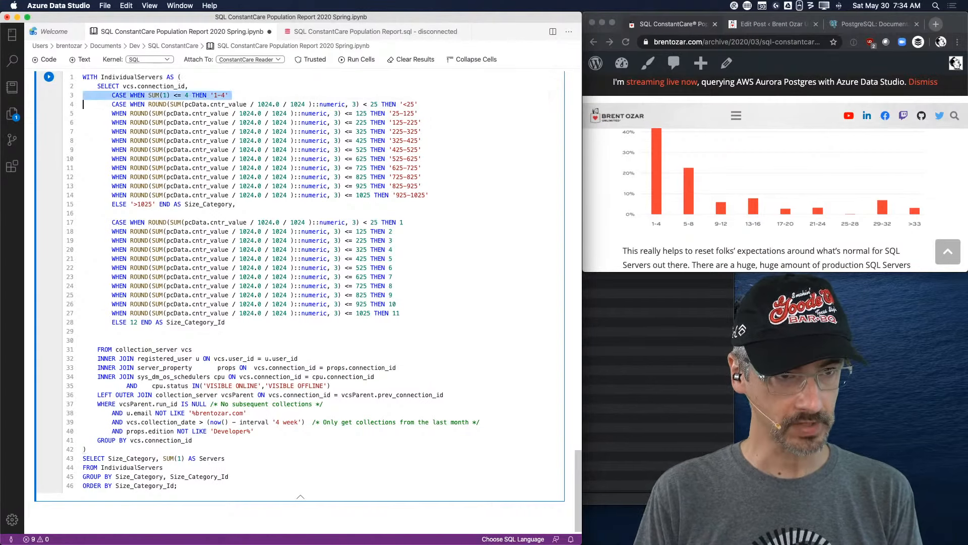
key("Down")
key("Up")
key("Left")
key("Return")
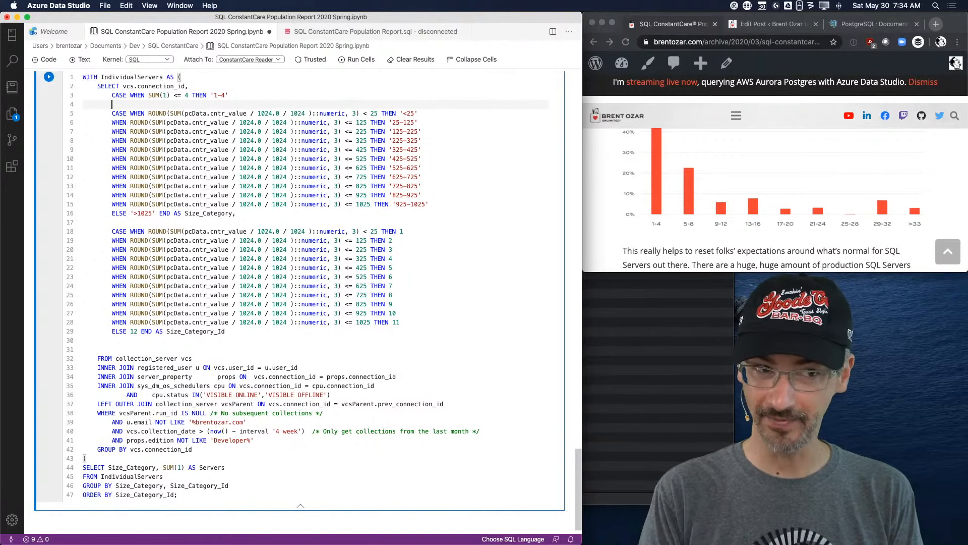
type("WHEN SUM")
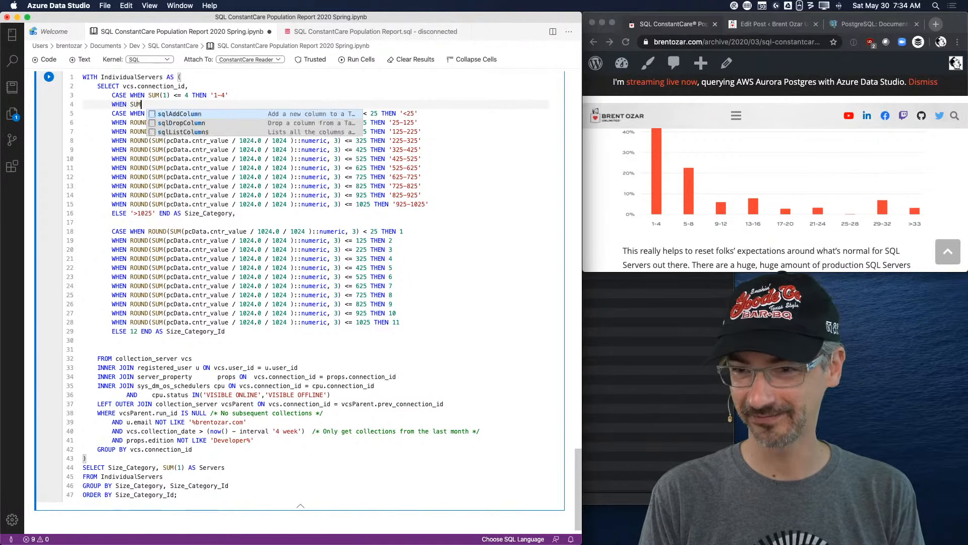
type("(1) ")
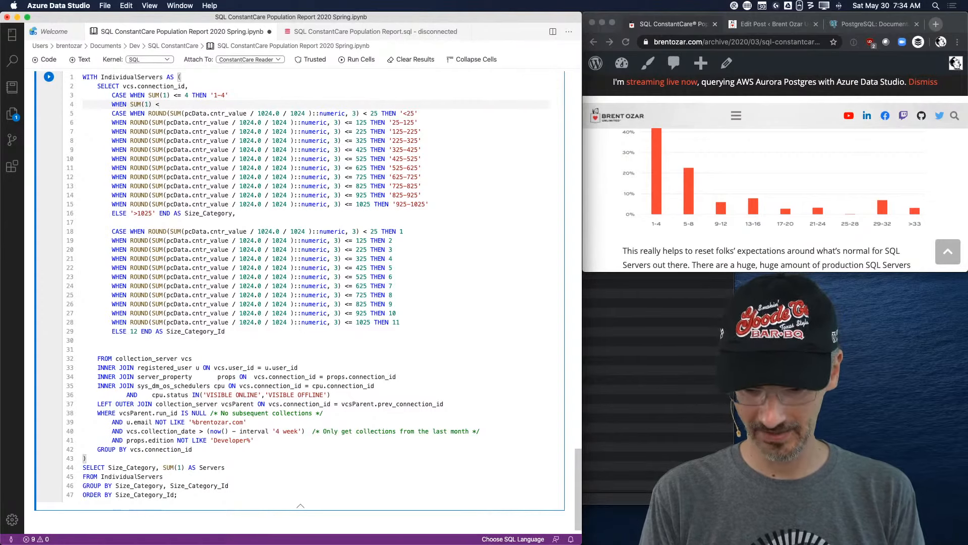
type("<= 8 THEN '5-")
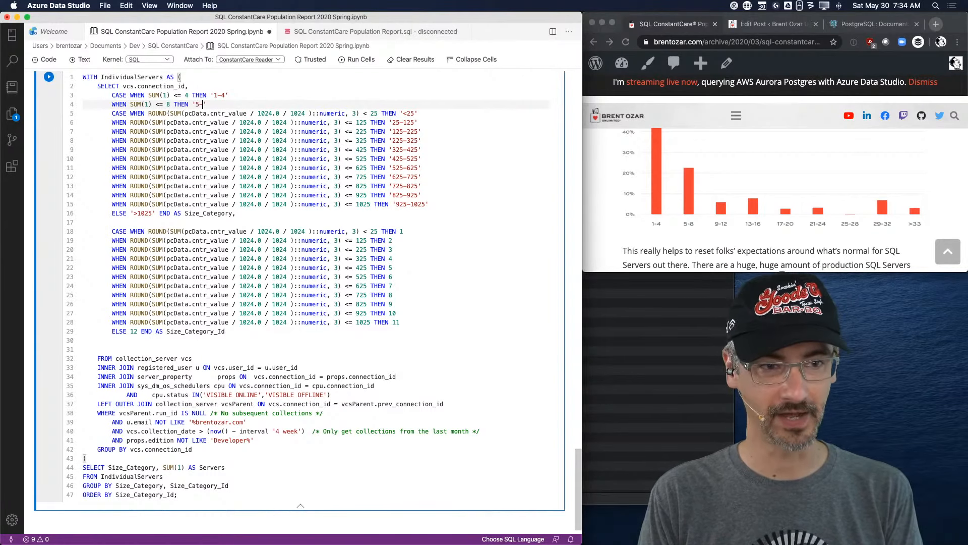
type("8'")
key("Right")
Replace the old ROUND conditions above ELSE '>1025' with seven copies of the WHEN SUM(1) <= 8 THEN '5-8' line
key("Up")
key("shift+Down")
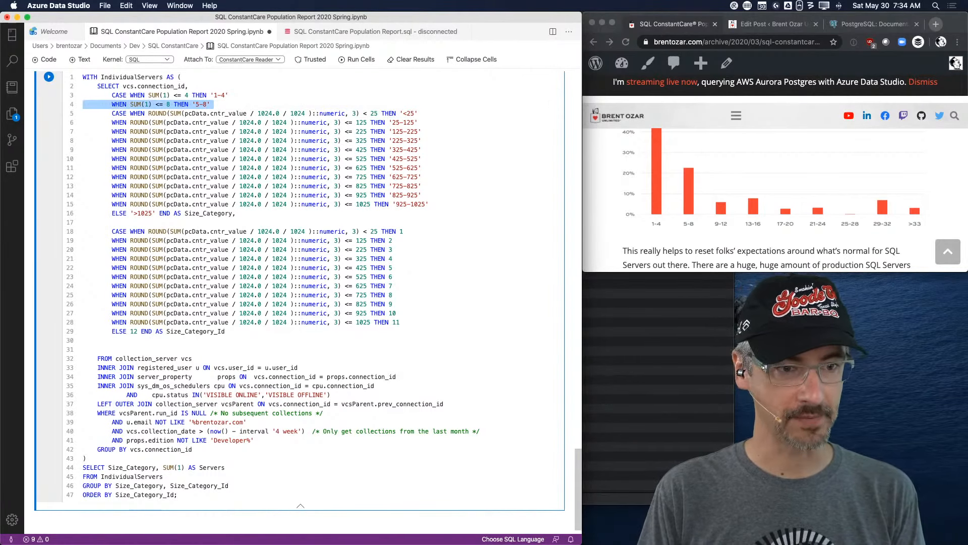
key("Right")
key("shift+Down")
key("shift+Down")
key("shift+Down")
key("shift+Down")
key("shift+Down")
key("shift+Down")
key("shift+Down")
key("shift+Down")
key("shift+Down")
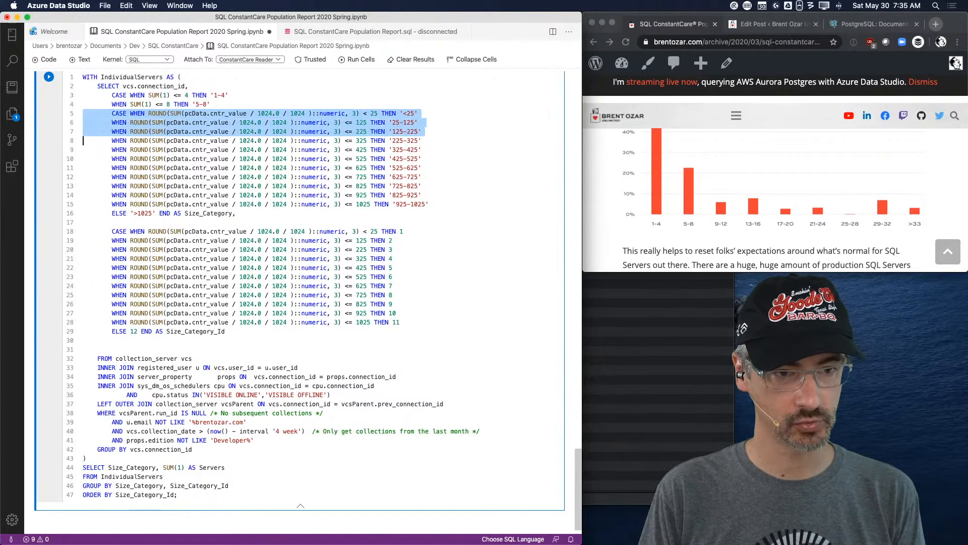
key("shift+Down")
key("shift+Down")
key("super+v")
key("super+v")
key("super+v")
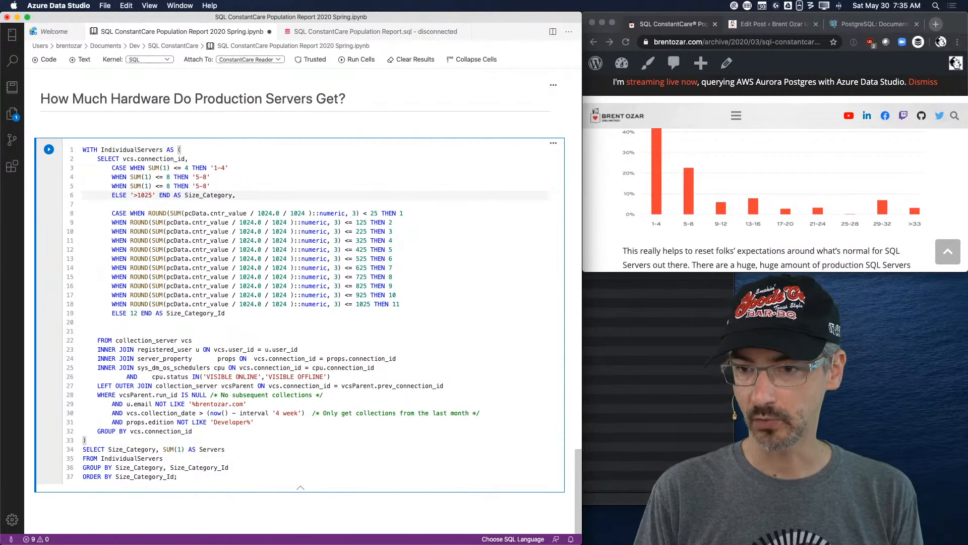
key("super+v")
key("super+v")
key("super+v")
key("super+v")
Set the thresholds of the first two copied WHEN SUM(1) lines to 12 and 16
key("Up")
key("Up")
key("Up")
key("Up")
key("Up")
key("Up")
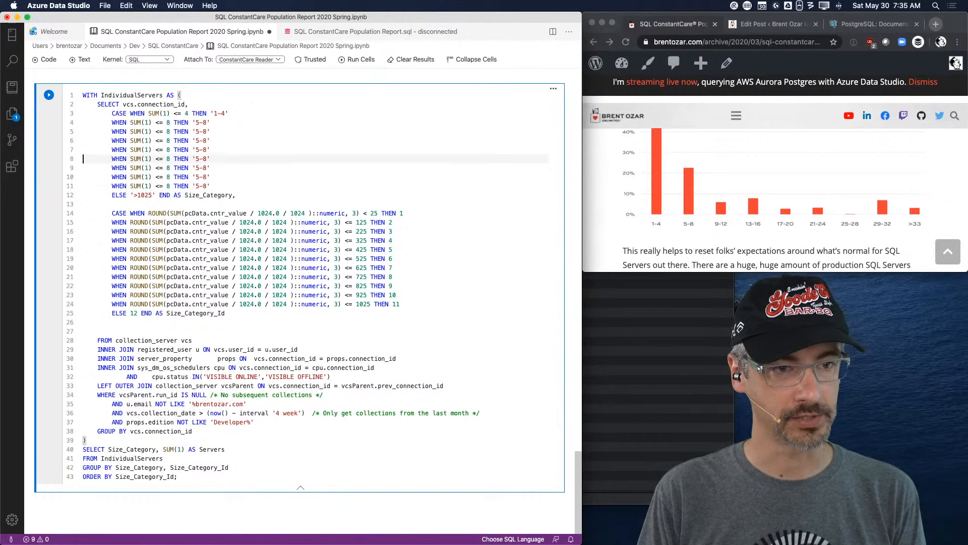
key("Left")
key("Left")
key("Left")
key("Left")
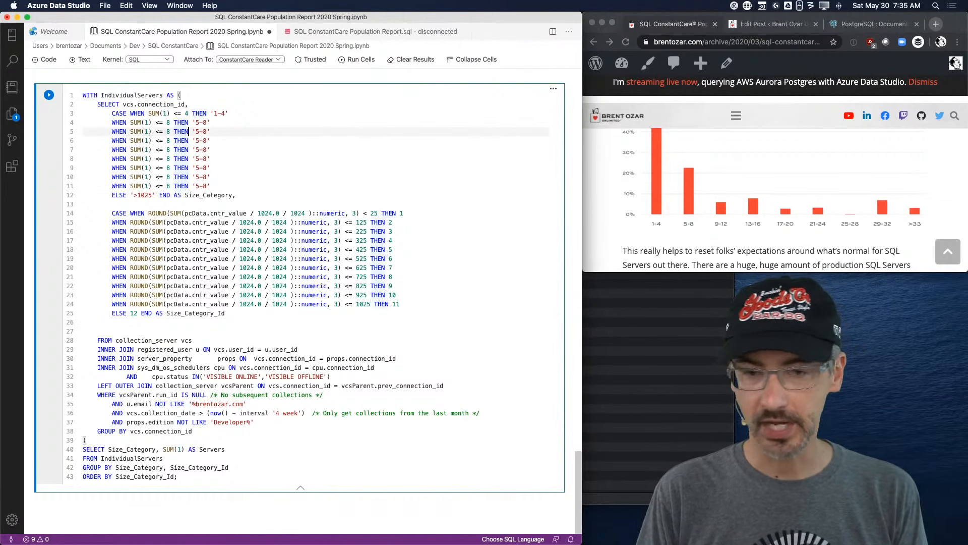
key("Left")
key("BackSpace")
type("12")
key("Down")
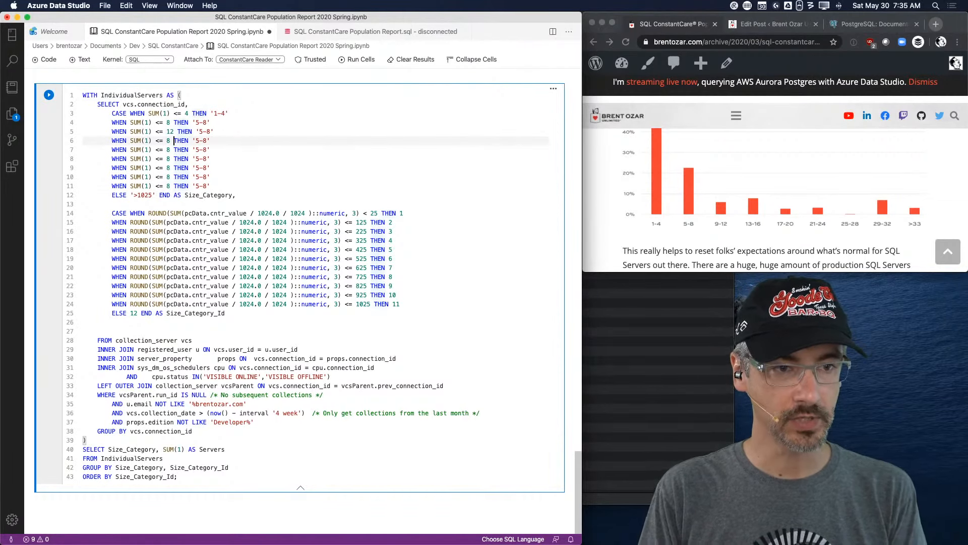
key("BackSpace")
type("16")
Set the thresholds of the following four copied WHEN SUM(1) lines to 20, 24, 28 and 32
key("Down")
key("BackSpace")
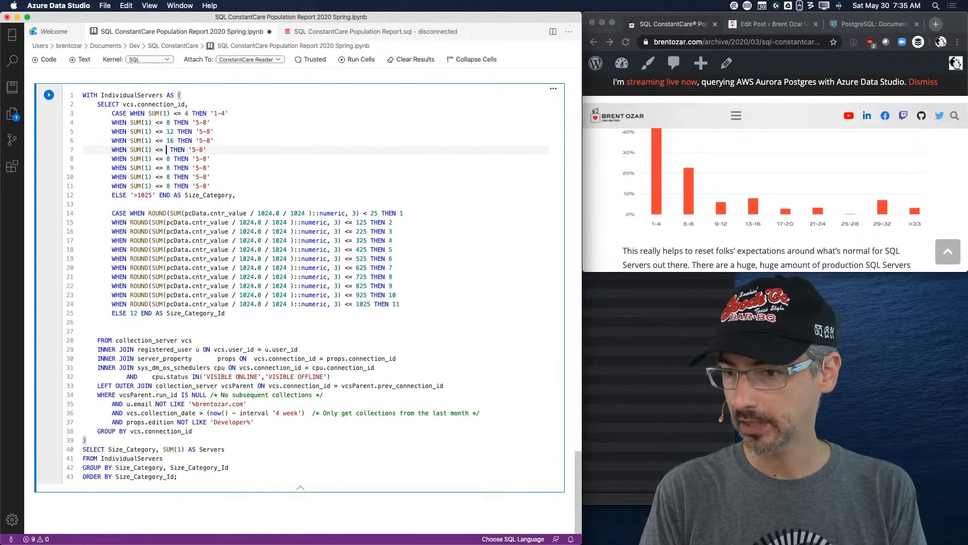
type("20")
key("Down")
key("BackSpace")
type("24")
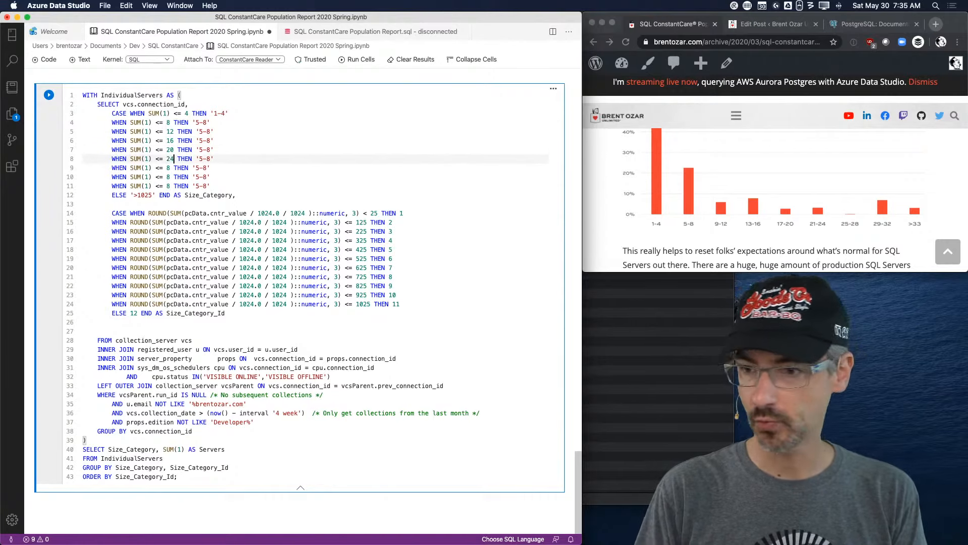
key("Down")
key("BackSpace")
type("28")
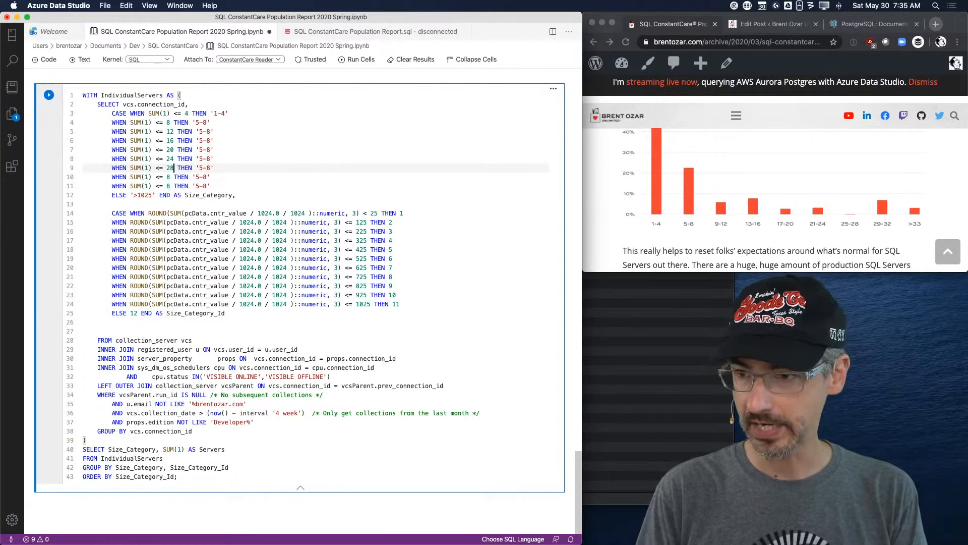
key("Down")
key("BackSpace")
type("32")
Delete the surplus WHEN SUM(1) <= 8 line directly above the ELSE of the Size_Category expression
key("Down")
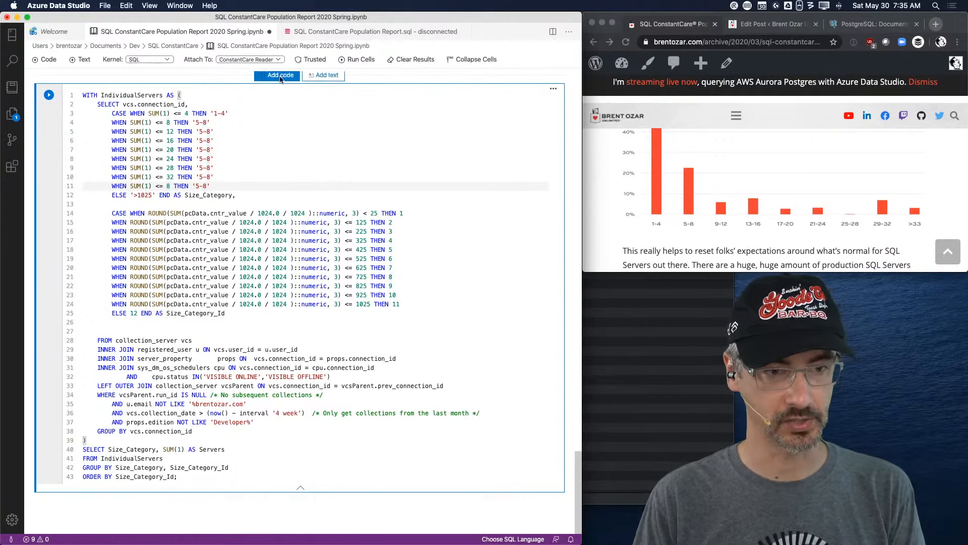
key("Home")
key("Home")
key("shift+Down")
key("Delete")
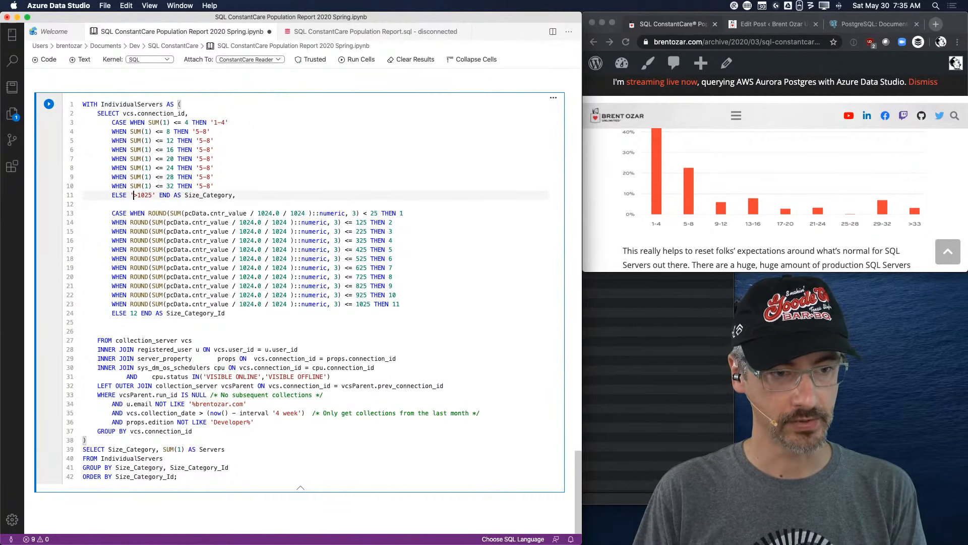
Change the ELSE label of the Size_Category expression to '>=33'
key("shift+Right")
key("shift+Right")
key("shift+Right")
key("shift+Right")
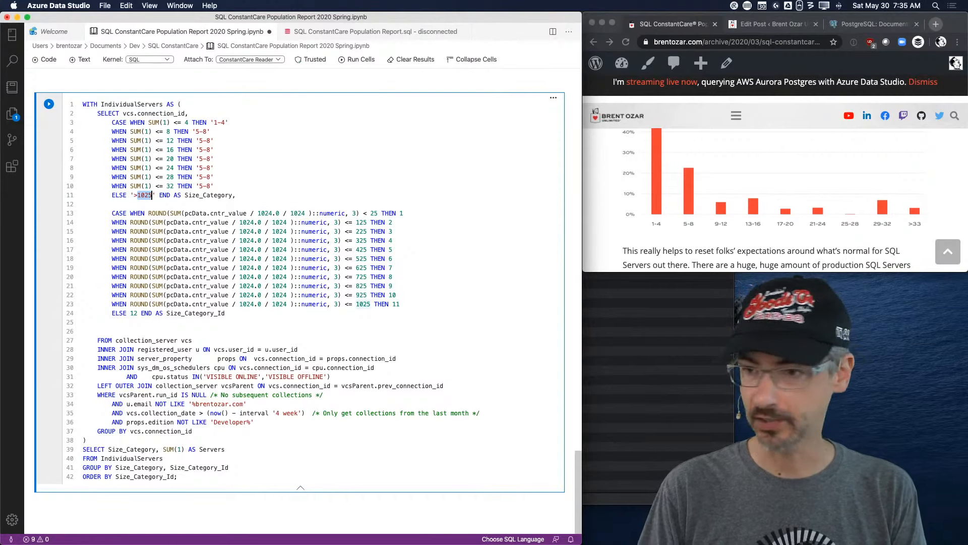
type("=33")
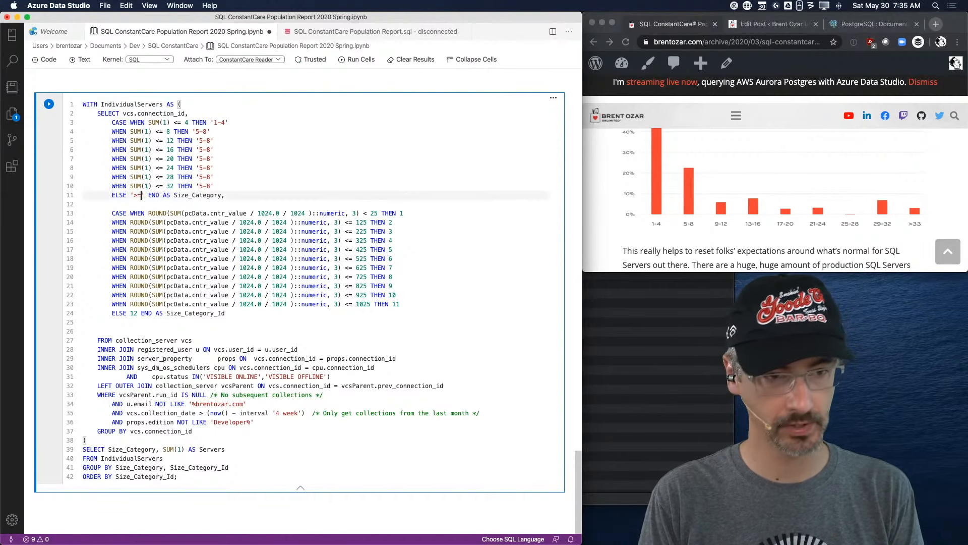
Change the label of the WHEN SUM(1) <= 12 line to '9-12'
left_click(148, 176)
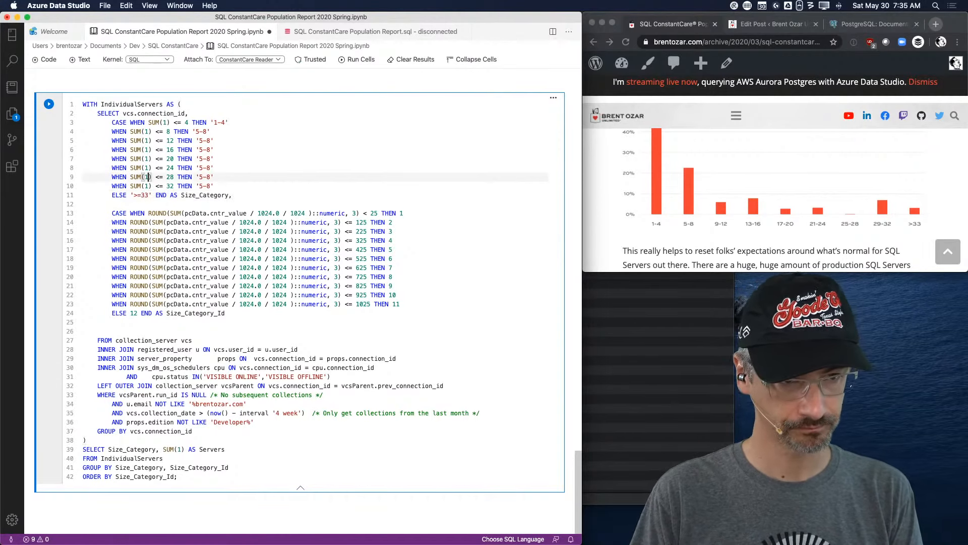
left_click(204, 131)
key("Down")
key("Down")
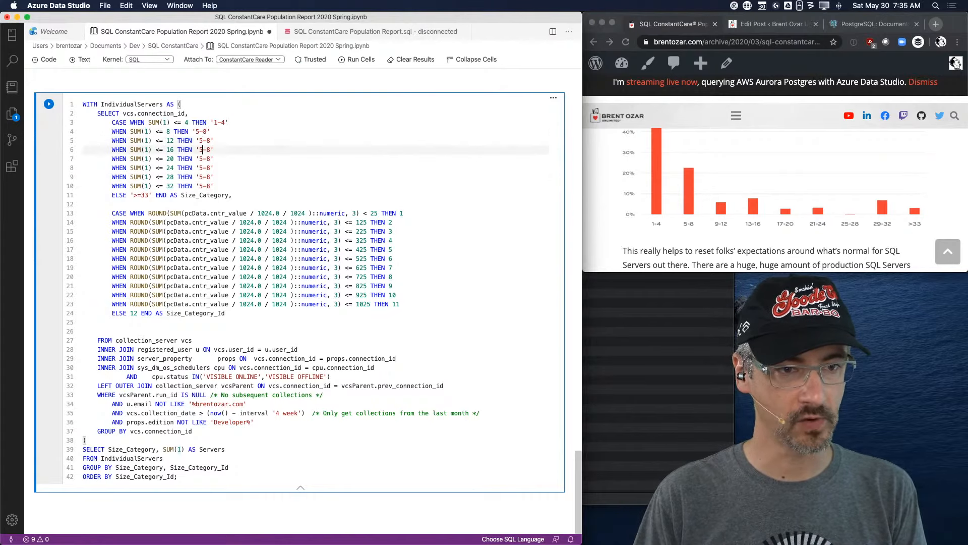
key("Up")
key("Left")
key("shift+Right")
key("shift+Right")
key("shift+Right")
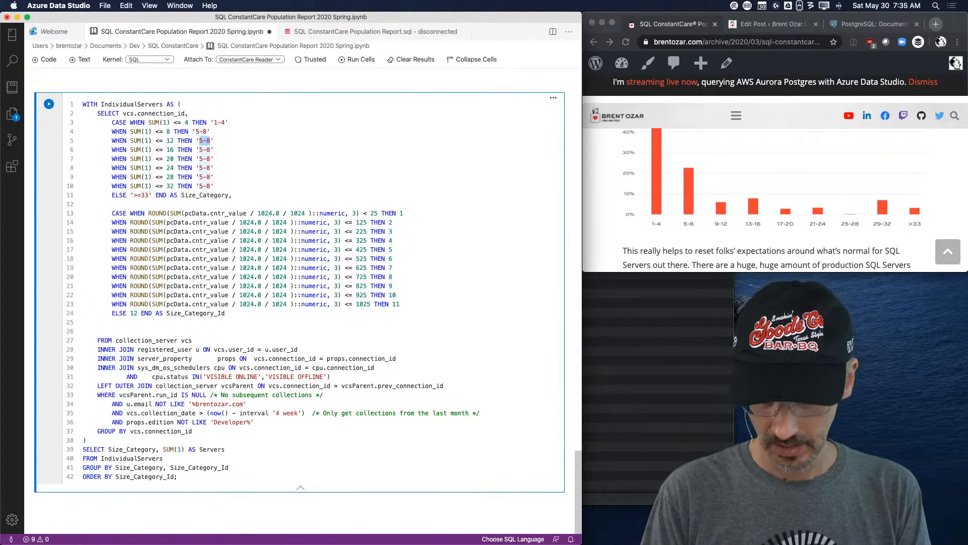
type("9-12")
Change the labels of the <= 16 and <= 20 lines to '13-16' and '17-20'
key("Down")
key("Left")
key("shift+Left")
key("shift+Left")
key("shift+Left")
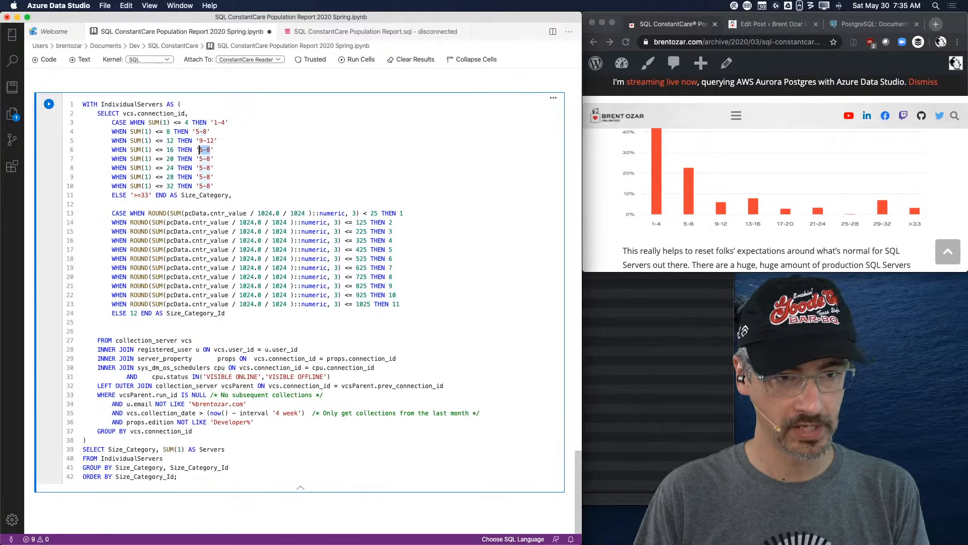
type("13-16")
key("Down")
key("Left")
key("shift+Left")
key("shift+Left")
key("shift+Left")
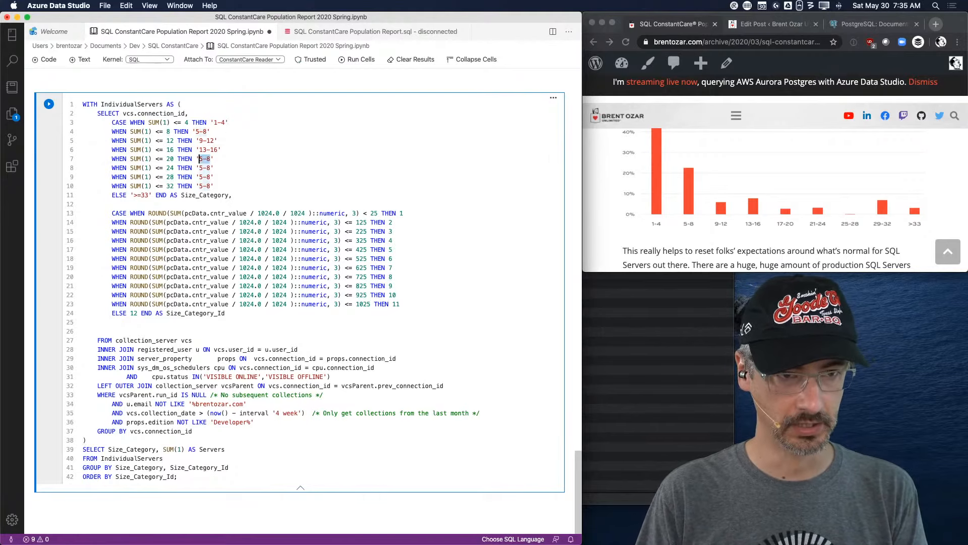
type("17-")
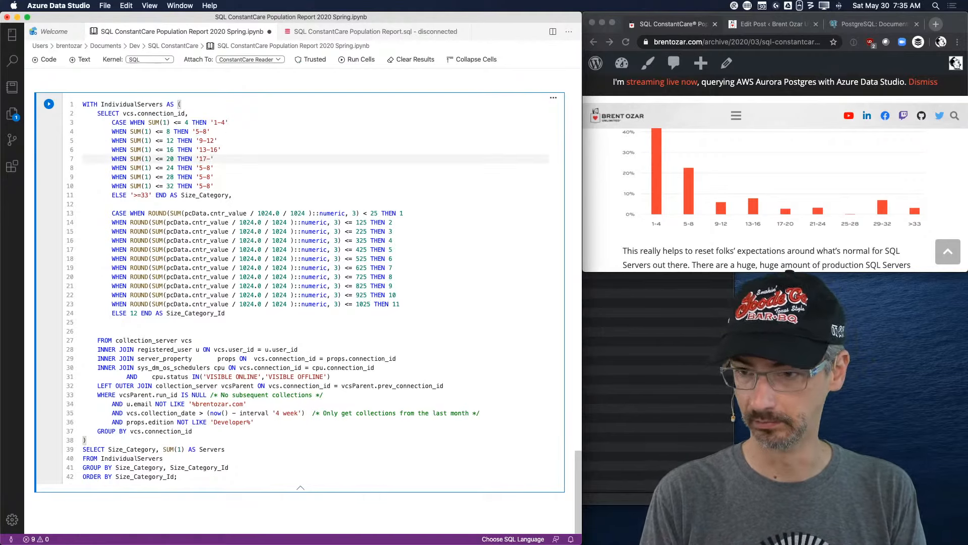
type("20")
Change the labels of the <= 24 and <= 28 lines to '21-24' and '25-28'
key("Down")
key("Left")
key("shift+Left")
key("shift+Left")
key("shift+Left")
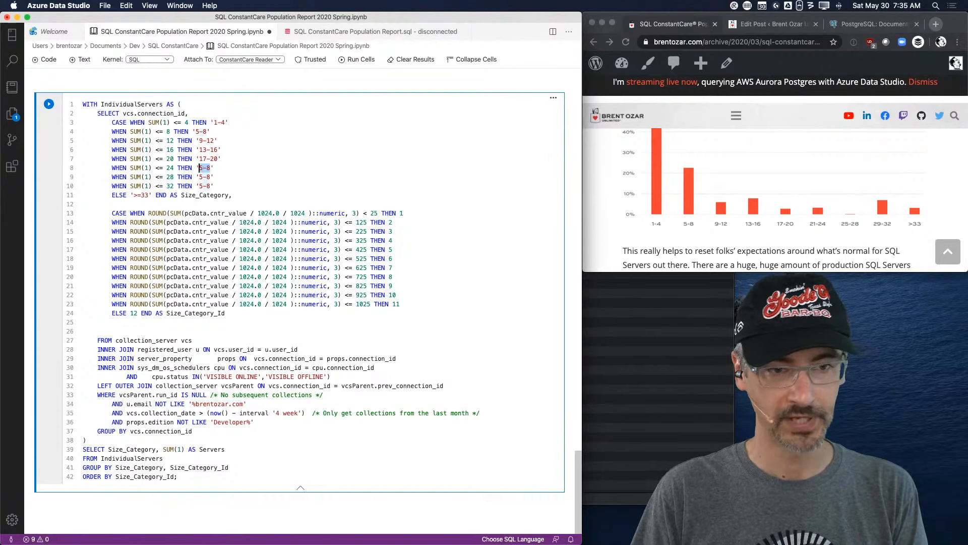
type("21-24")
key("Down")
key("Left")
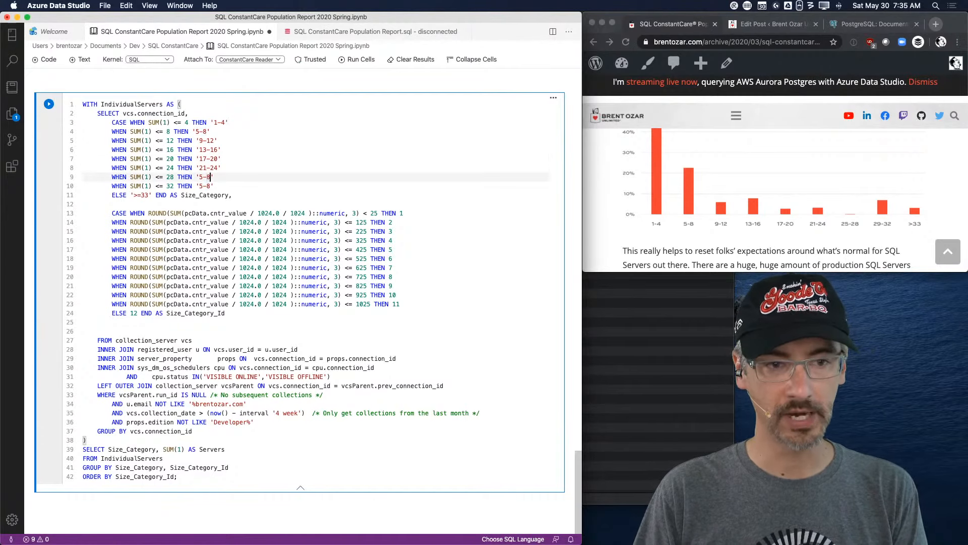
key("shift+Left")
key("shift+Left")
key("shift+Left")
type("25-")
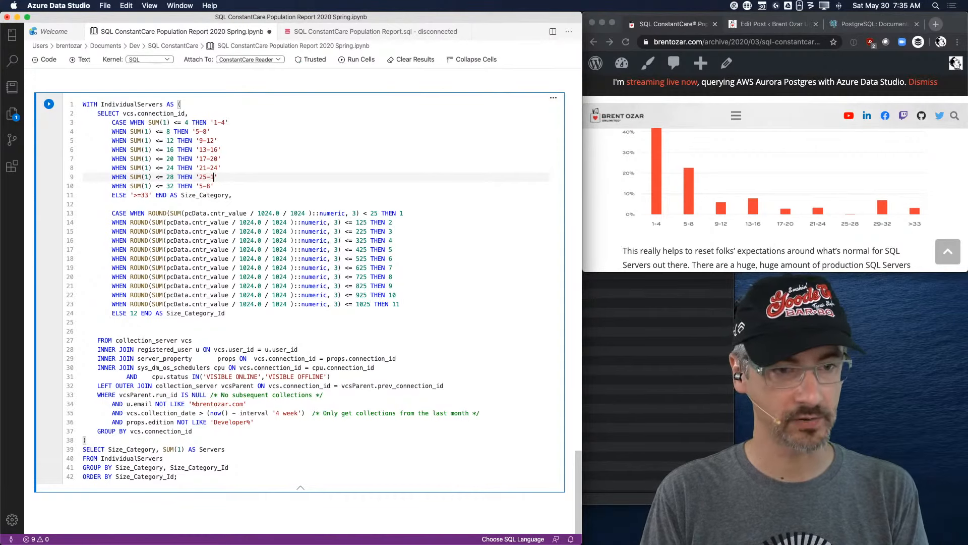
Change the label of the WHEN SUM(1) <= 32 line to '29-32'
key("Down")
key("Left")
key("shift+Left")
key("shift+Left")
key("shift+Left")
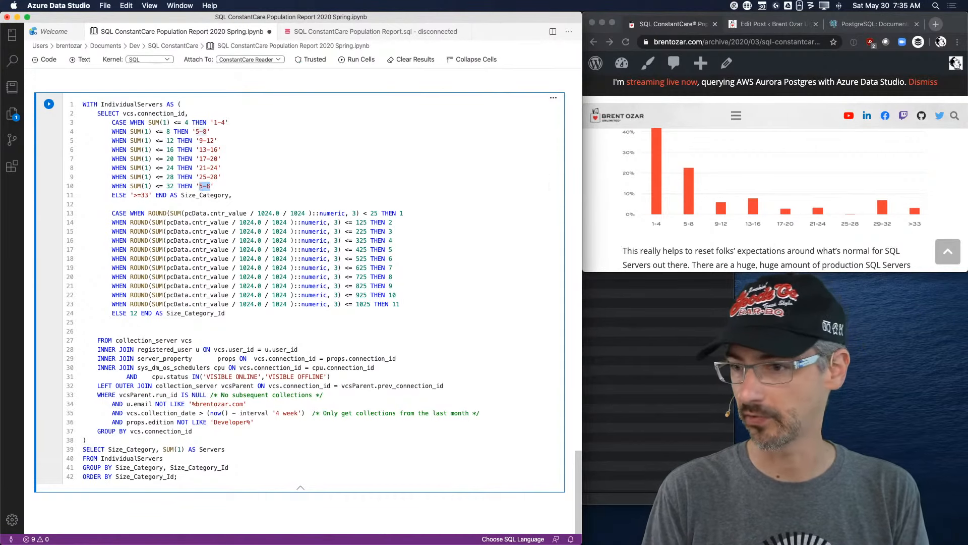
type("29-3")
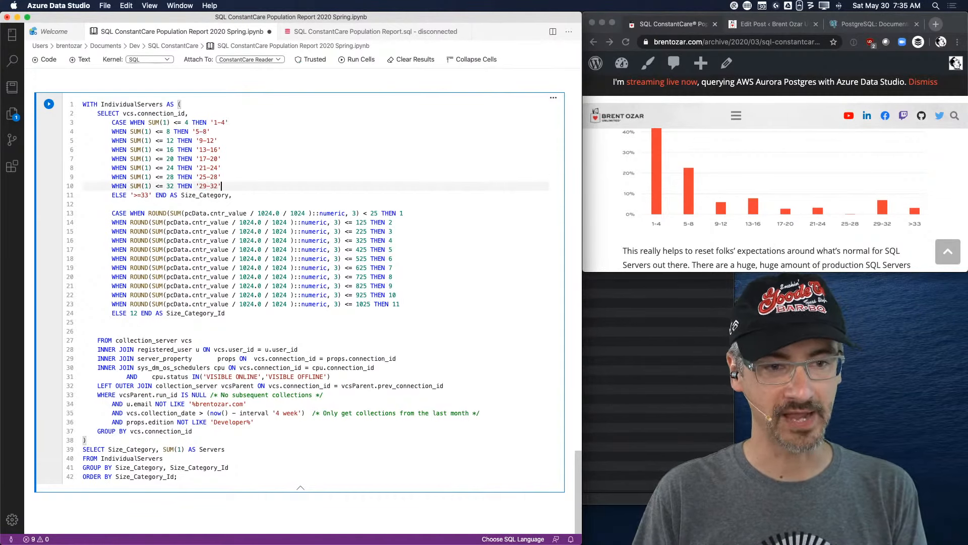
type("2")
Duplicate the entire Size_Category CASE expression below itself, followed by a blank line, above the old ROUND-based Size_Category_Id expression
key("Down")
key("Down")
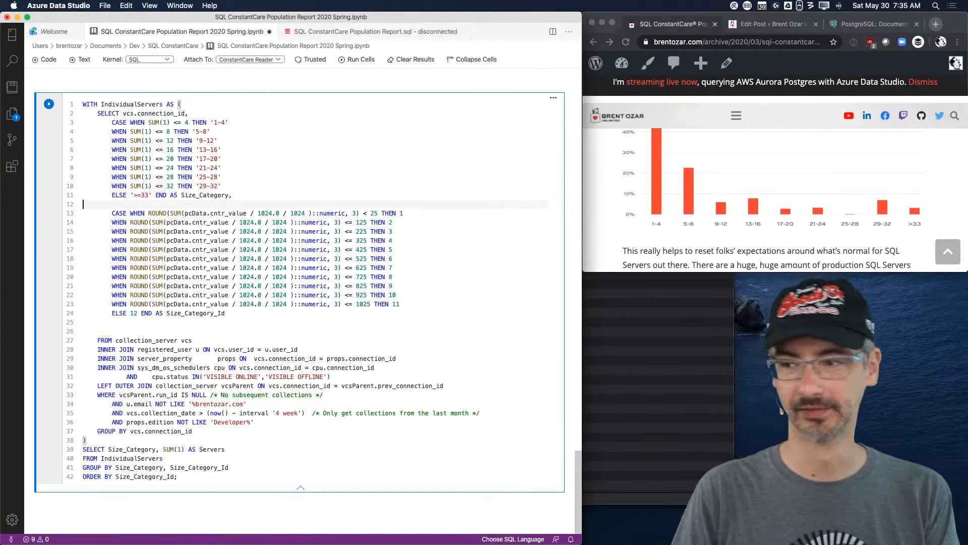
key("Down")
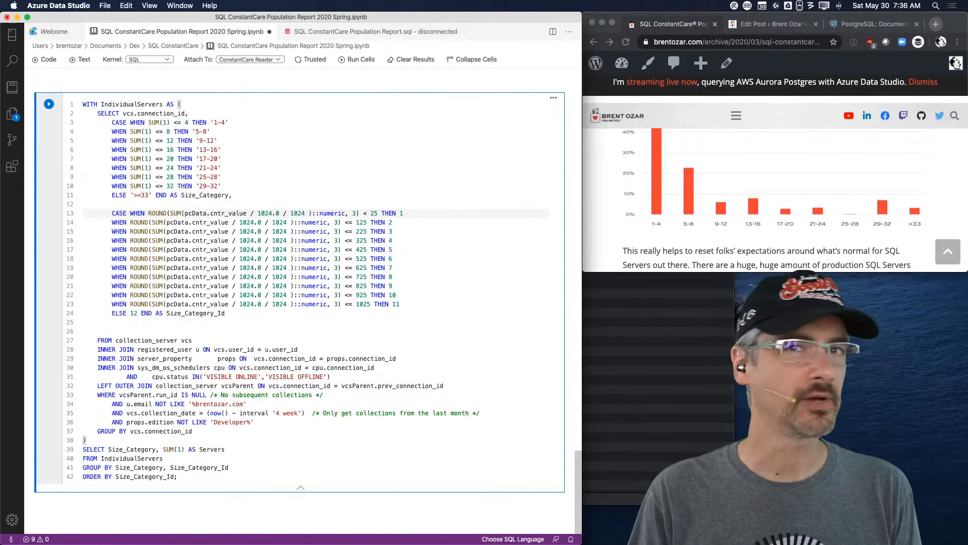
key("Up")
key("Up")
key("Up")
key("Up")
key("Up")
key("Up")
key("Up")
key("Up")
key("Up")
key("Up")
key("super+l")
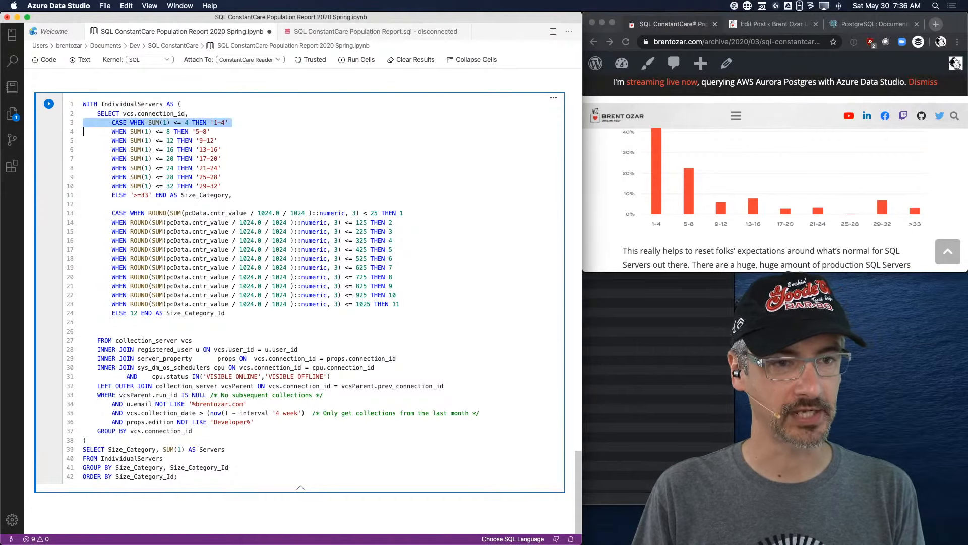
key("super+l")
key("super+l")
key("super+l")
key("super+l")
key("super+l")
key("super+l")
key("super+l")
key("super+l")
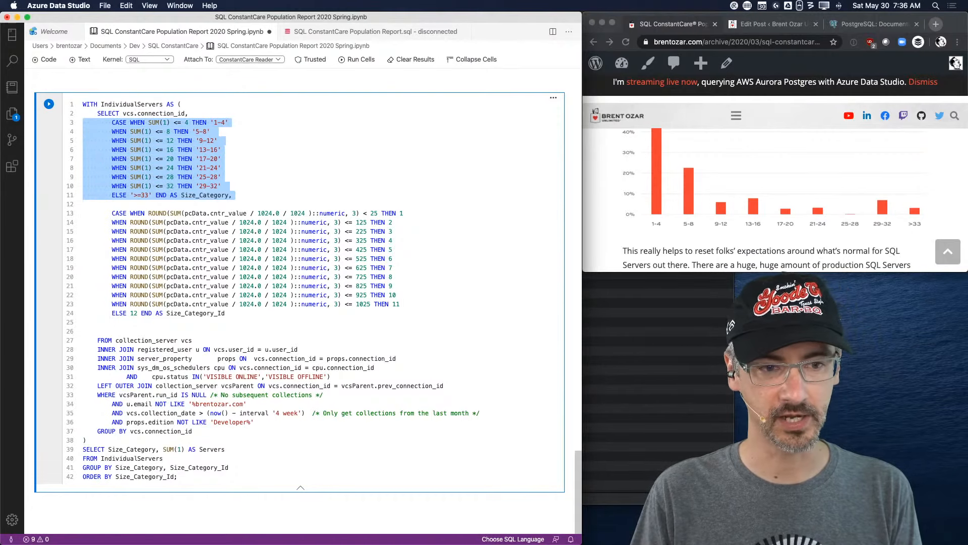
key("super+c")
key("Down")
key("super+v")
key("Return")
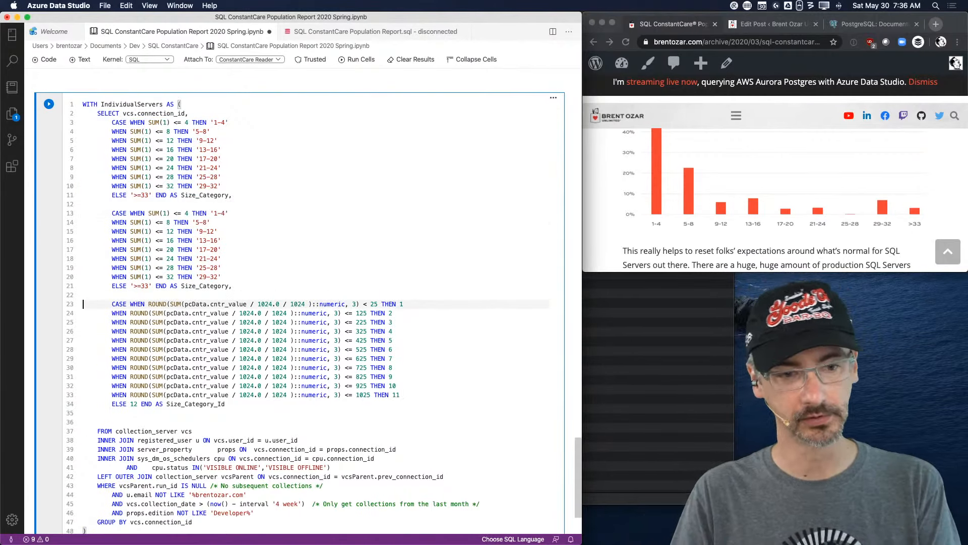
In the duplicated CASE expression, replace the labels of the <= 4 and <= 8 lines with the numbers 1 and 2
key("Up")
key("Up")
key("Up")
key("Up")
key("Up")
key("Up")
key("Up")
key("Up")
key("Up")
key("Up")
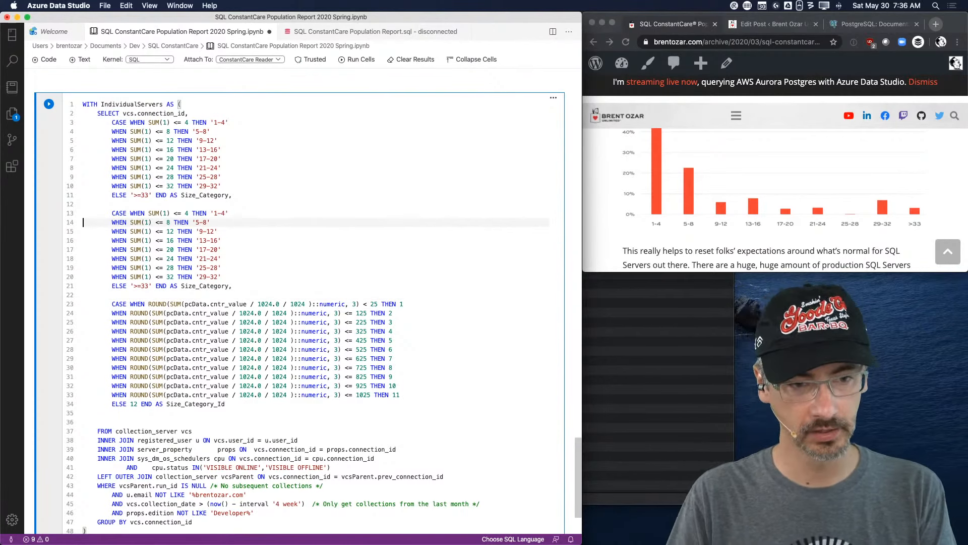
key("End")
key("Left")
key("Delete")
key("BackSpace")
type("1")
key("Down")
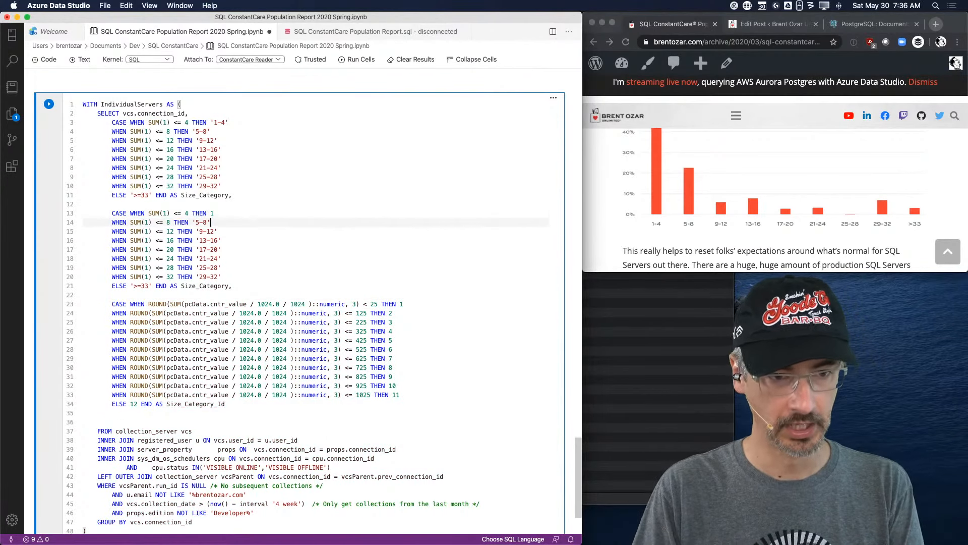
key("BackSpace")
key("BackSpace")
key("BackSpace")
key("BackSpace")
key("BackSpace")
type("2")
key("Down")
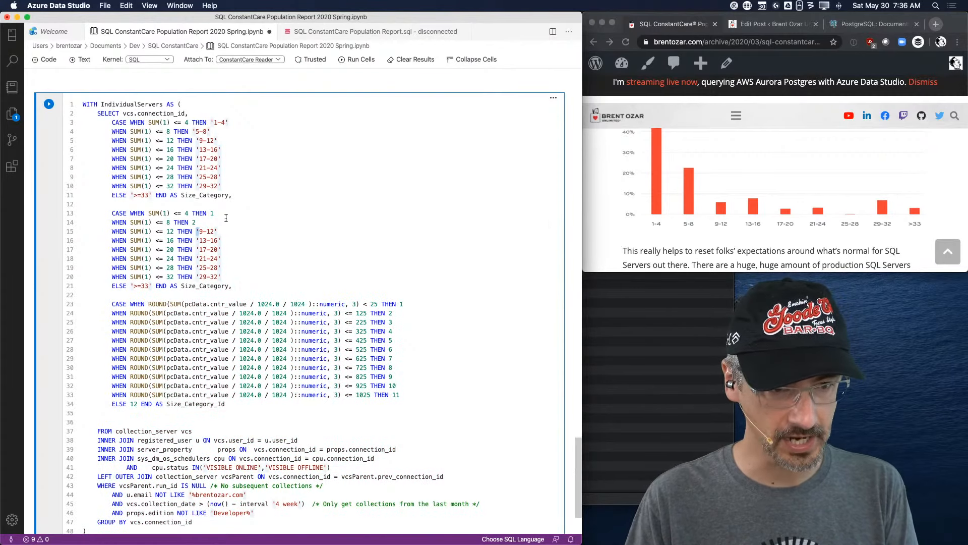
Clear the text labels after THEN on the <= 12 through <= 32 lines of the duplicated CASE expression
left_click(231, 275, "alt+shift")
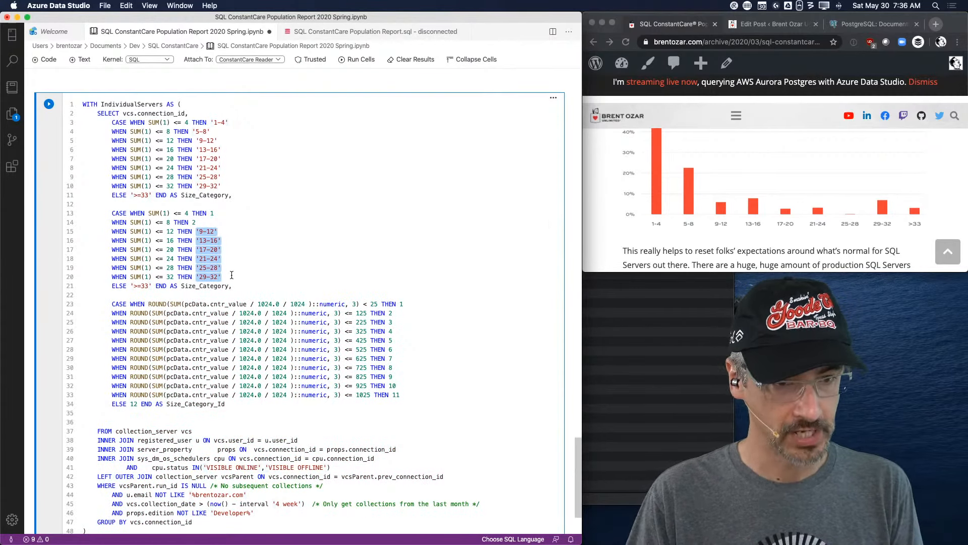
key("BackSpace")
key("Up")
key("Down")
type("3")
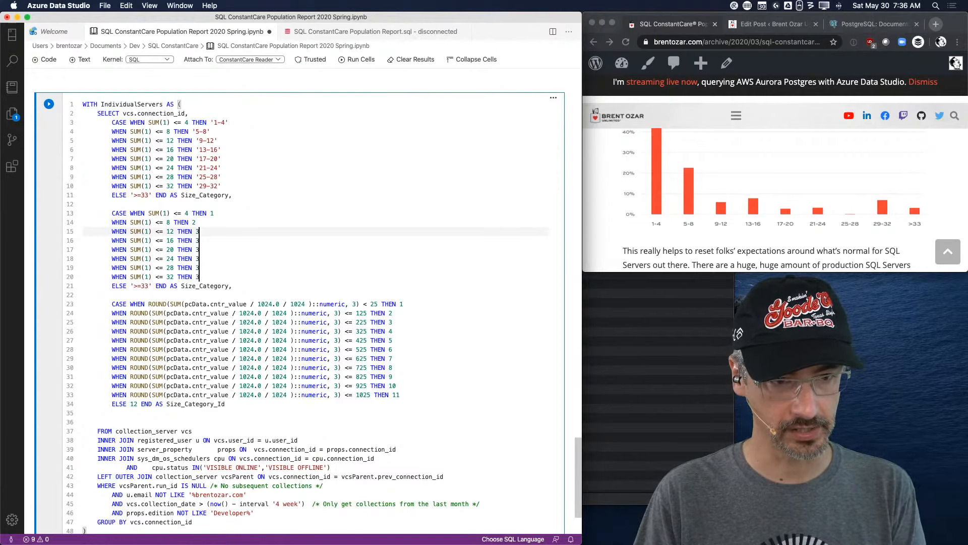
key("BackSpace")
key("Up")
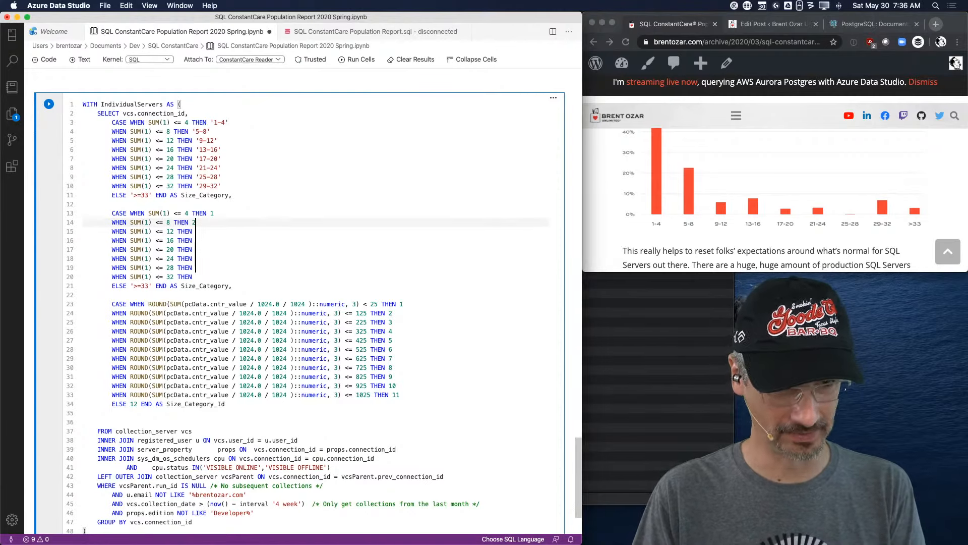
left_click(216, 241)
key("Up")
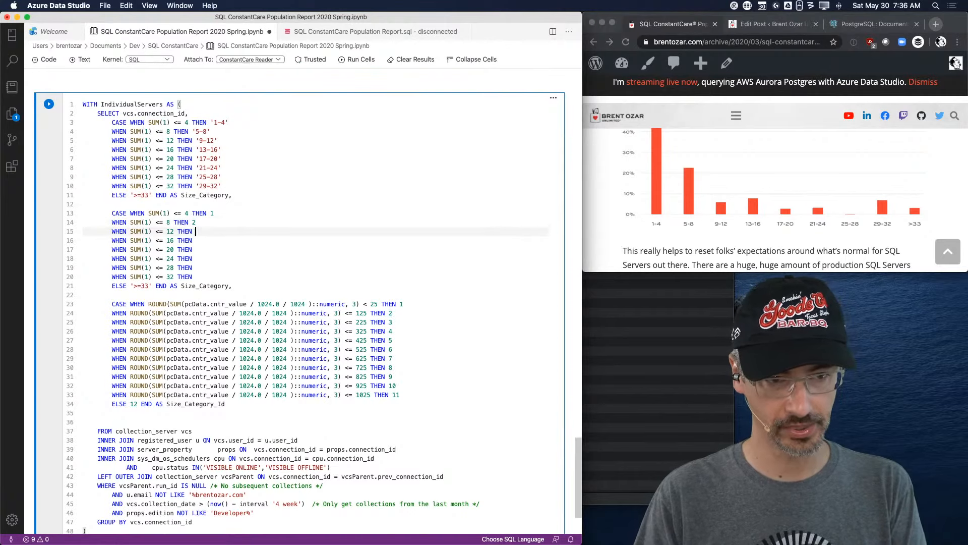
Number the results of the <= 12 through <= 32 lines consecutively from 3 to 8
type("3")
key("Down")
type("4")
key("Down")
type("5")
key("Down")
type("6")
key("Down")
type("7")
key("Down")
type("8")
key("Down")
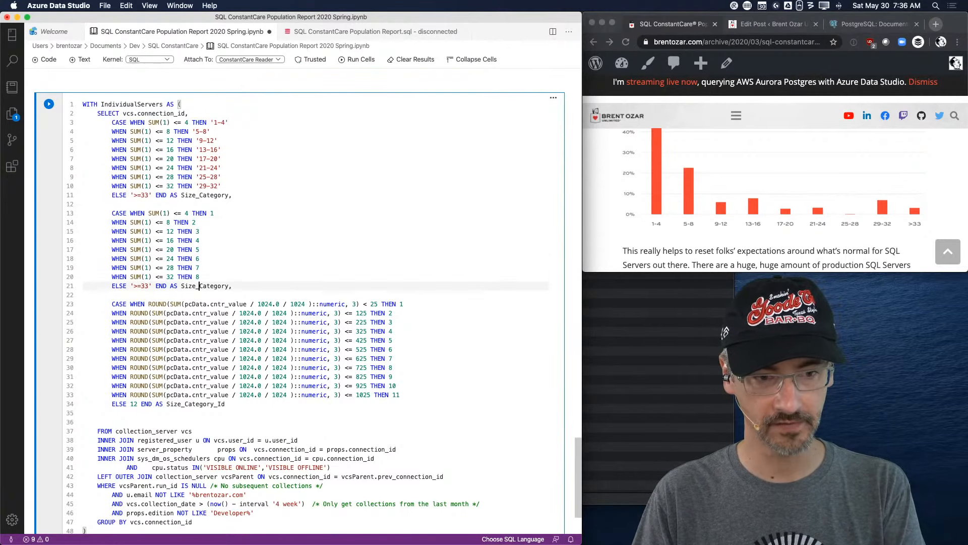
Replace the '>=33' ELSE value in the duplicated CASE expression with 9
left_click(177, 286)
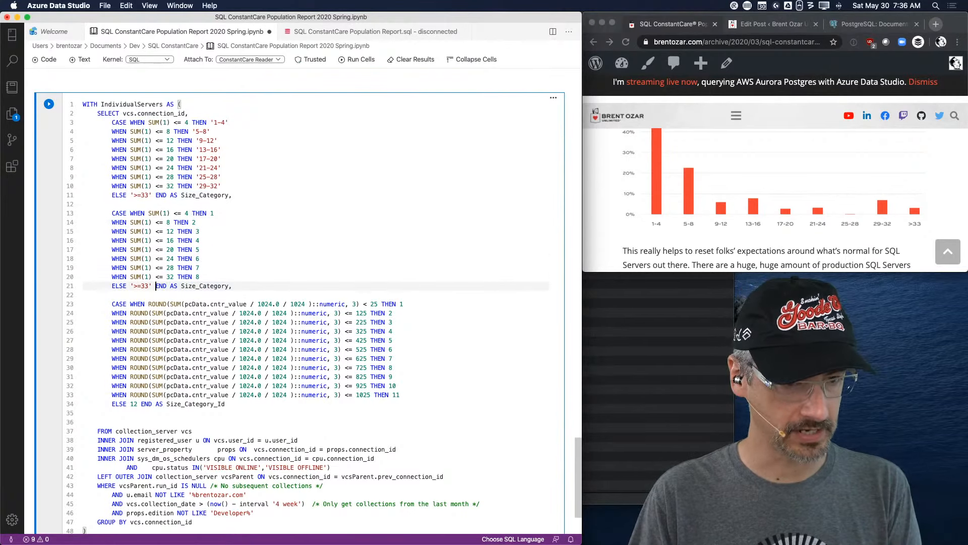
key("BackSpace")
key("BackSpace")
key("BackSpace")
key("BackSpace")
key("BackSpace")
key("BackSpace")
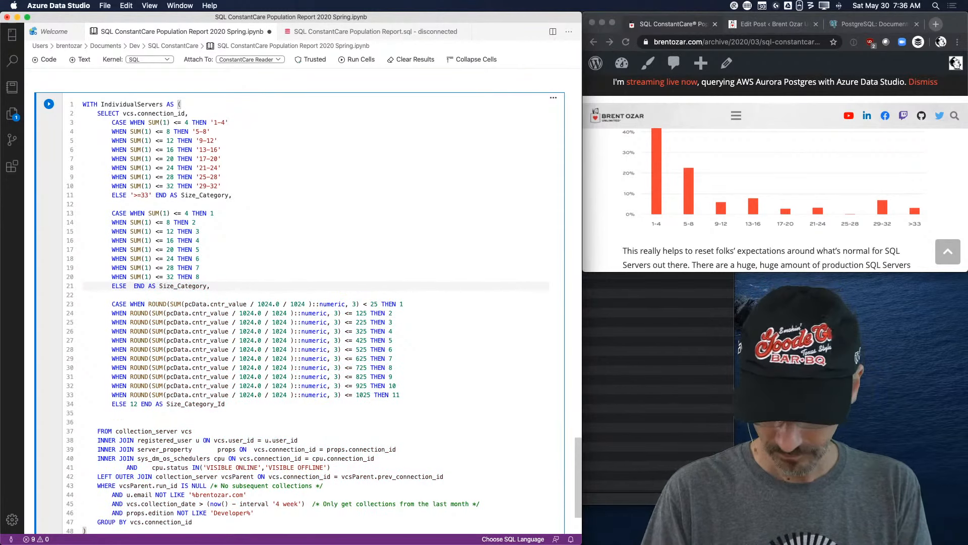
type("9")
Rename the alias of the numeric CASE expression to Size_Category_Id, keeping its trailing comma
key("Down")
key("Left")
key("Left")
type("_I")
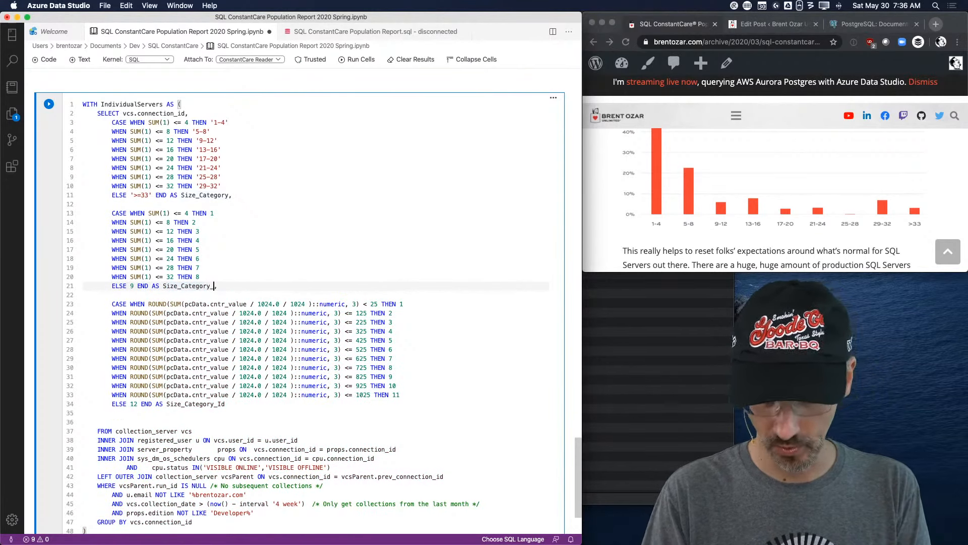
type("d")
key("Escape")
key("Right")
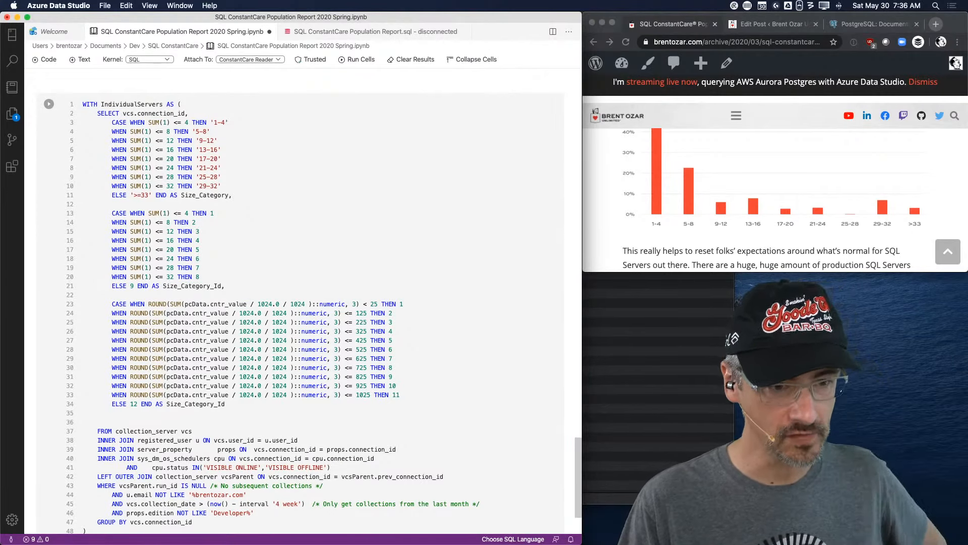
Run the query cell under the How Much Hardware Do Production Servers Get? heading
key("super+Down")
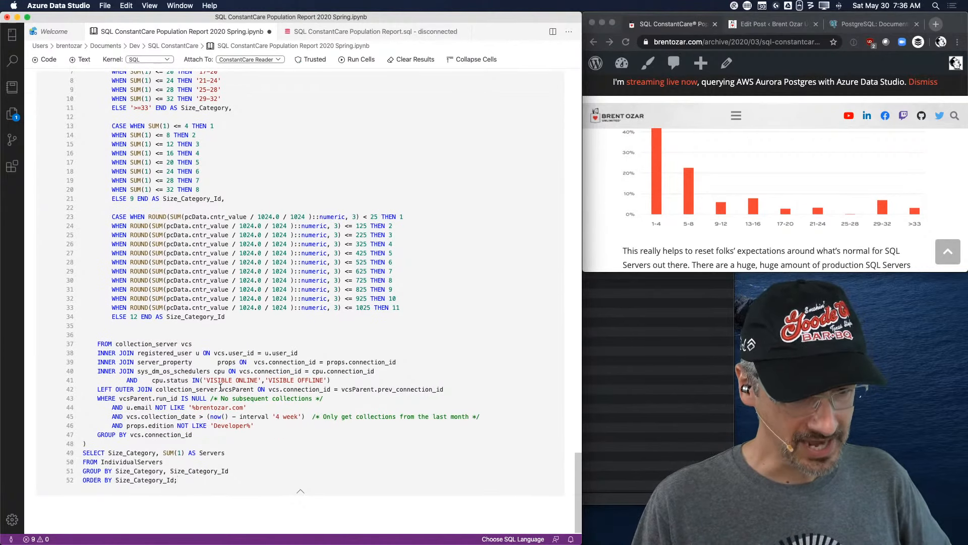
scroll(221, 387, "up", 5)
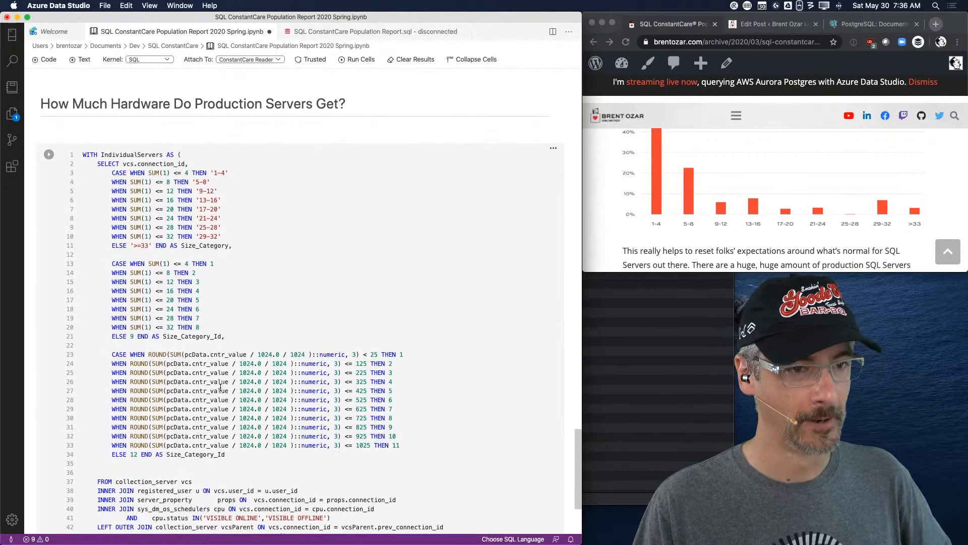
left_click(49, 155)
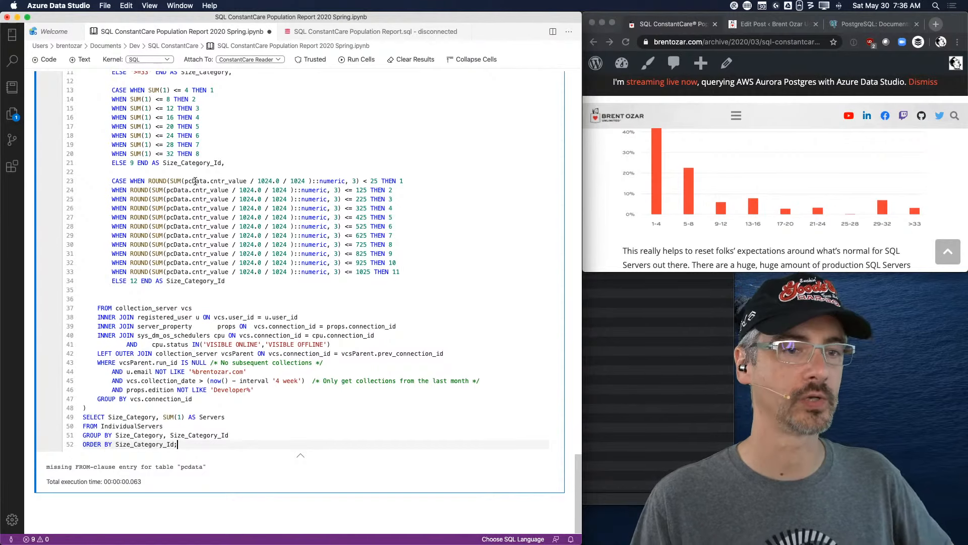
Delete the old ROUND-based Size_Category_Id CASE expression and the blank lines following it, up to FROM collection_server
scroll(196, 181, "up", 3)
left_click(256, 244)
key("Right")
key("Right")
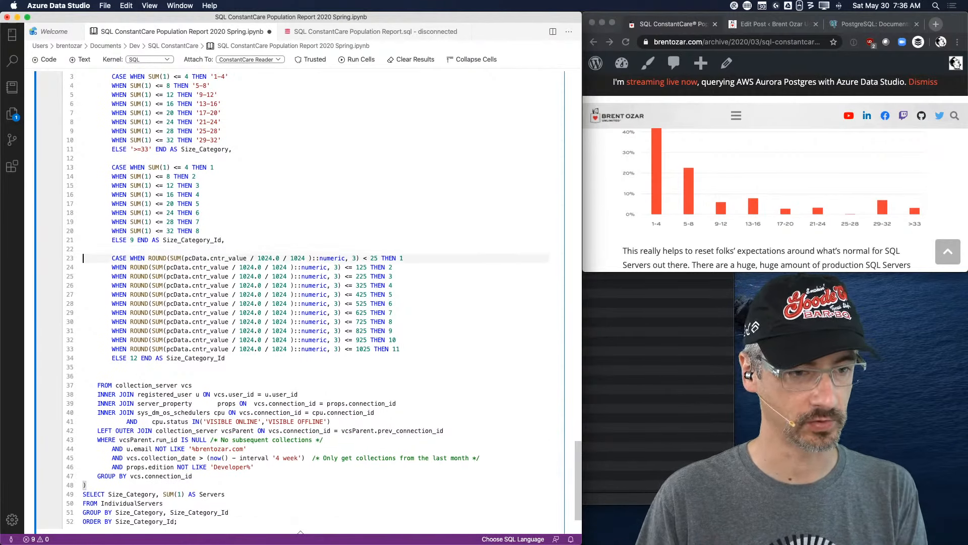
key("shift+Down")
key("shift+Down")
key("shift+Down")
key("shift+Down")
key("shift+Down")
key("shift+Down")
key("shift+Down")
key("shift+Down")
key("shift+Down")
key("shift+Down")
key("shift+Down")
key("shift+Down")
key("shift+Down")
key("shift+Down")
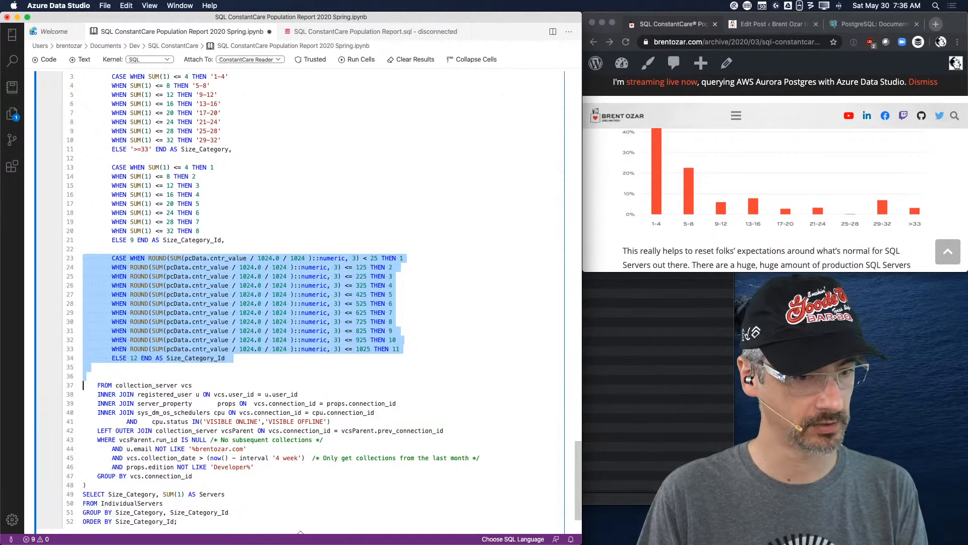
key("BackSpace")
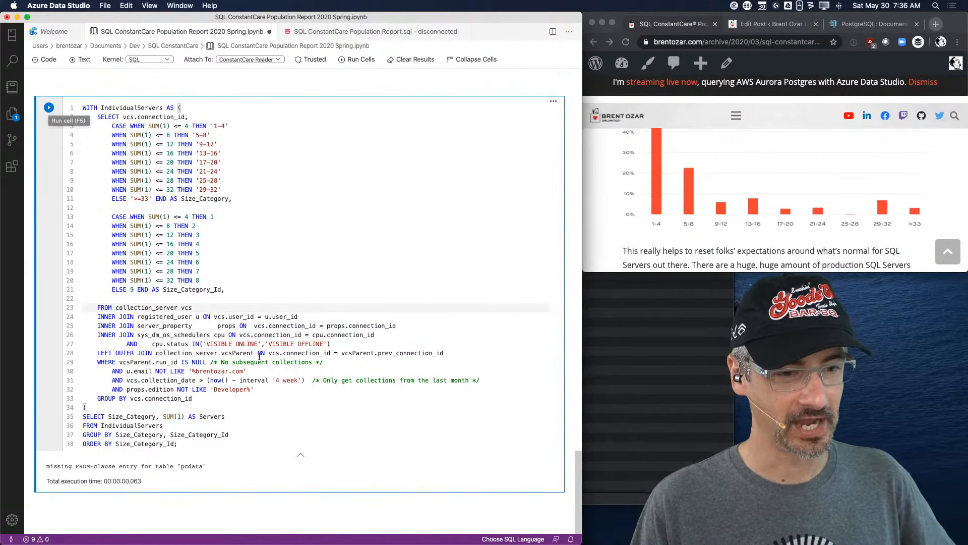
Remove the trailing comma after Size_Category_Id before the FROM clause and run the query cell again
left_click(243, 291)
key("BackSpace")
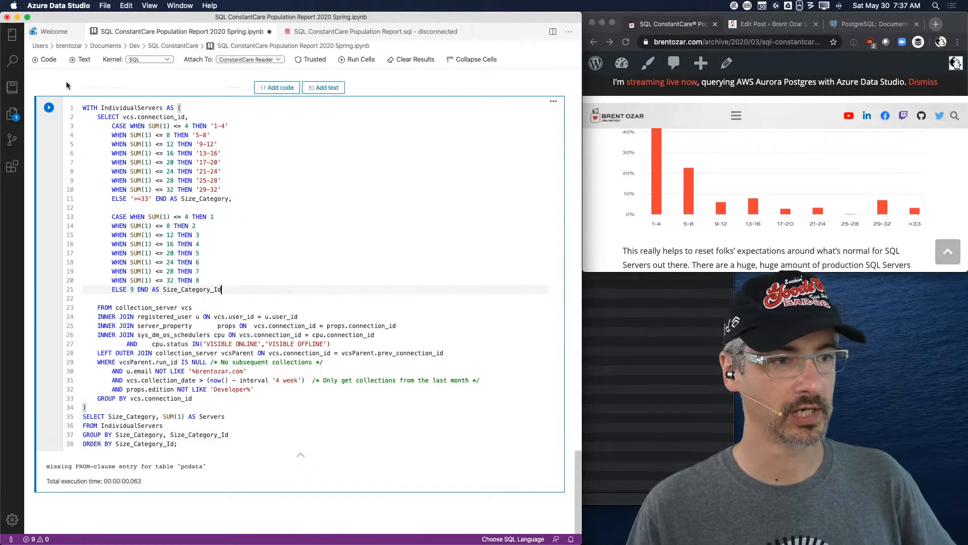
left_click(49, 107)
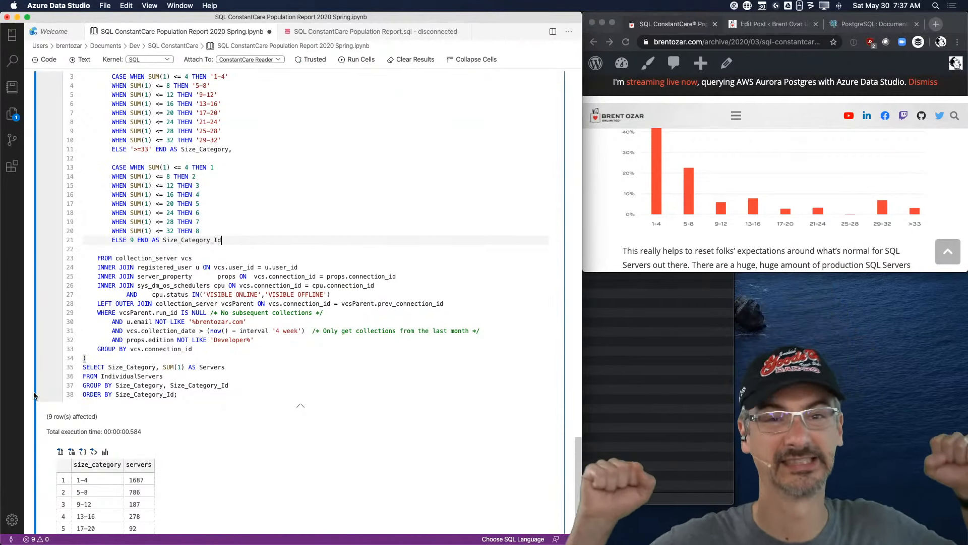
scroll(33, 391, "down", 4)
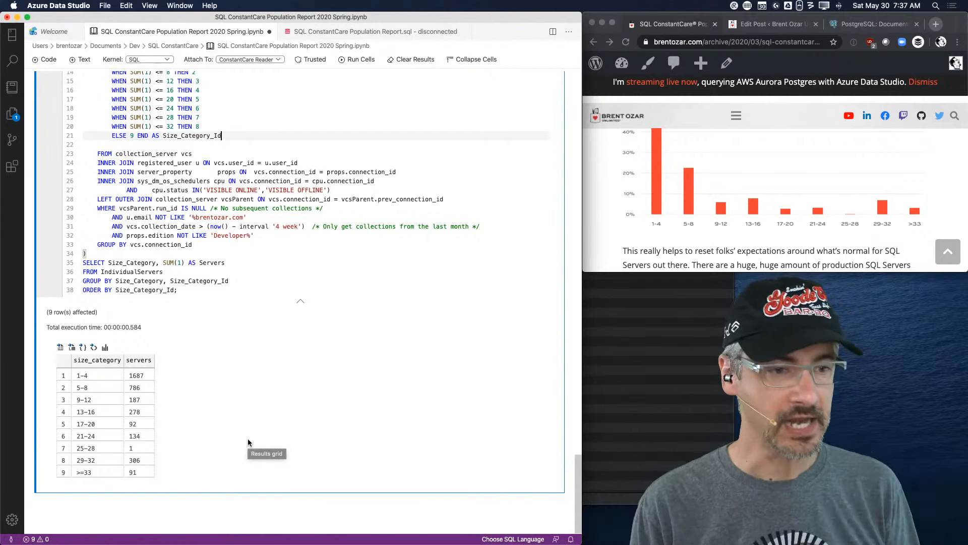
Alias Size_Category as CPU_Cores in the final SELECT
double_click(132, 263)
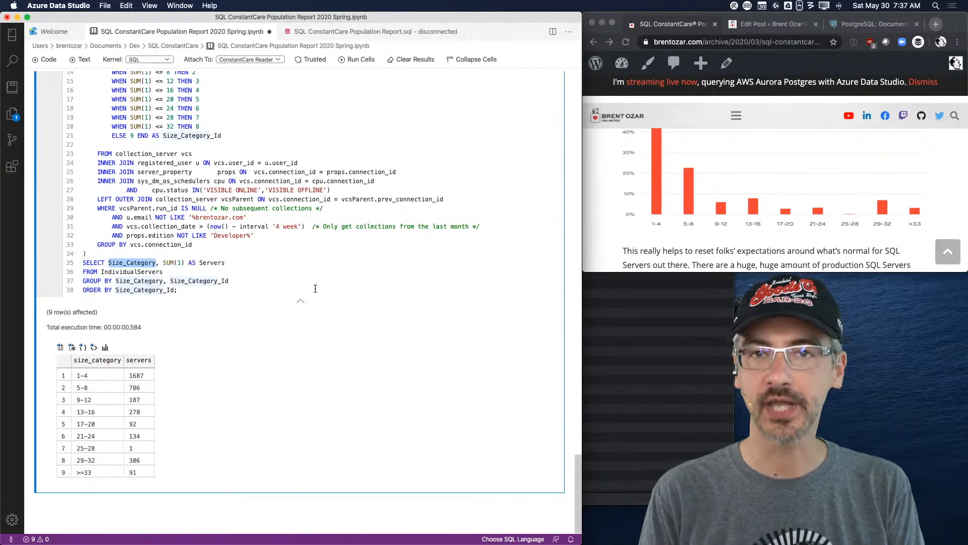
key("Right")
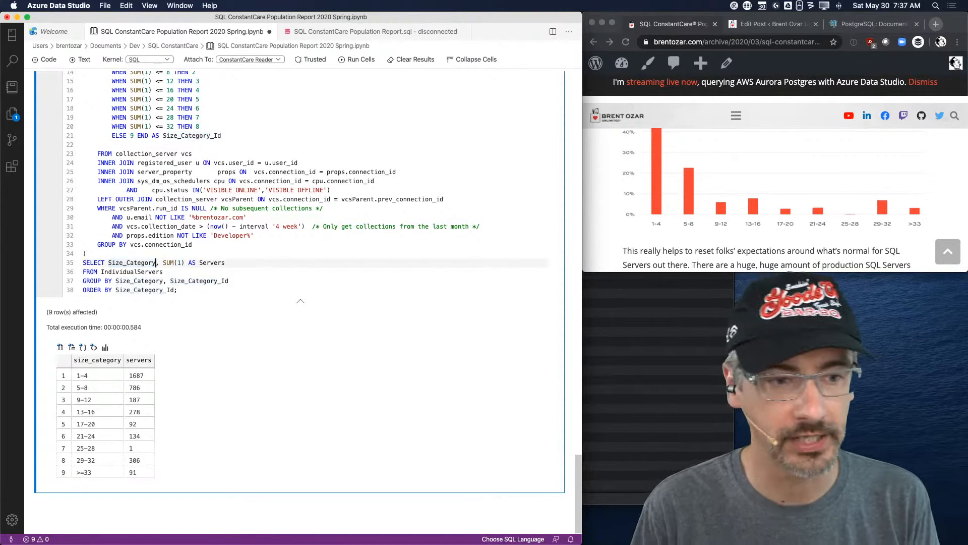
type("AS ")
type("Number")
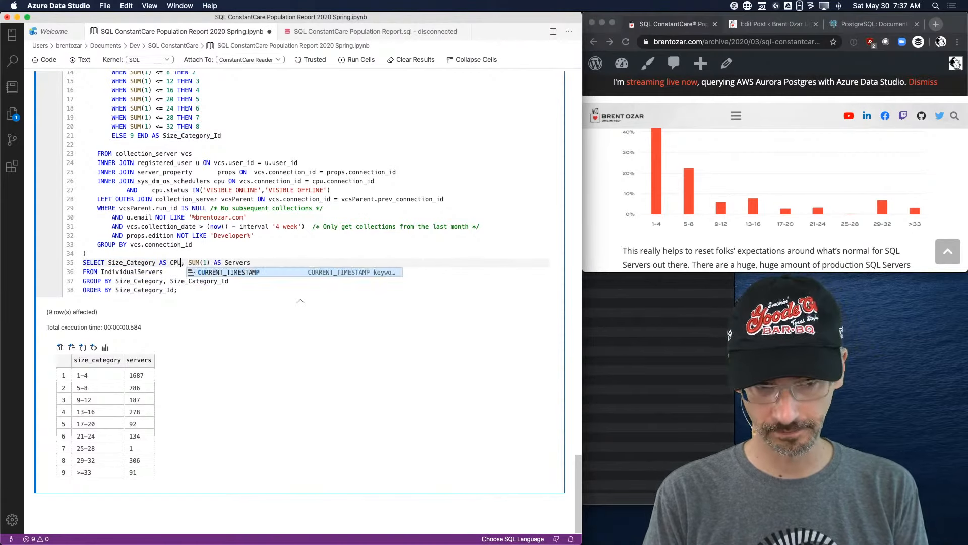
left_click(83, 281)
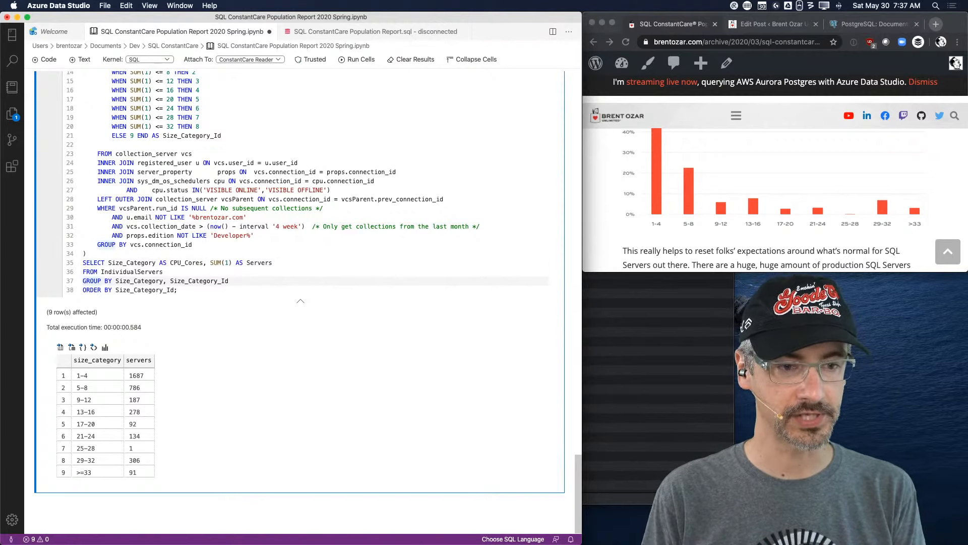
left_click(178, 290)
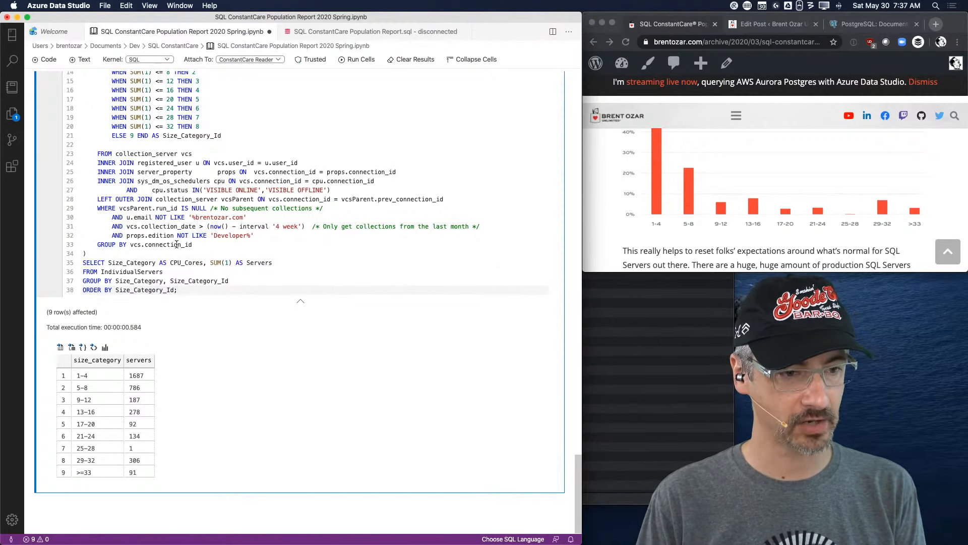
Rerun the query cell to refresh the results grid with the CPU_Cores column name
scroll(177, 244, "up", 5)
left_click(47, 102)
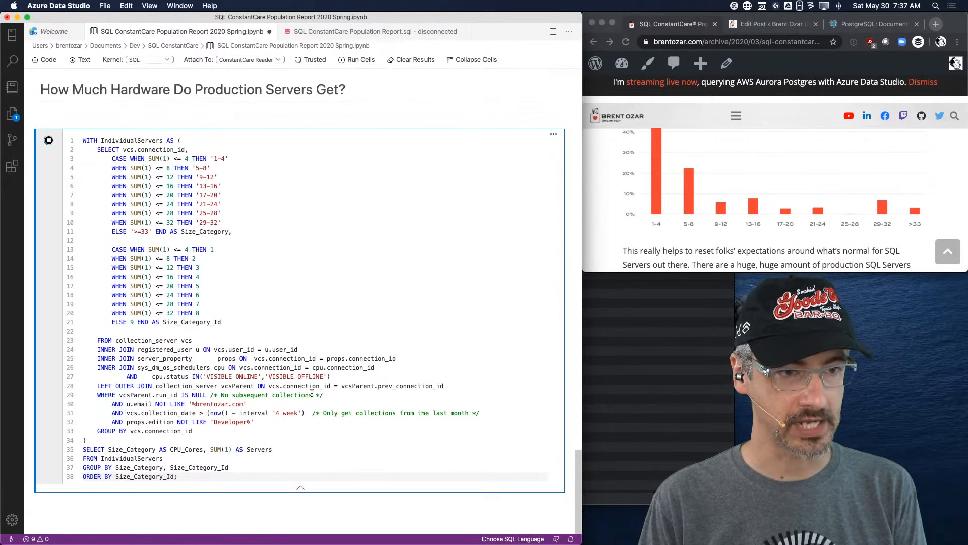
scroll(312, 393, "down", 4)
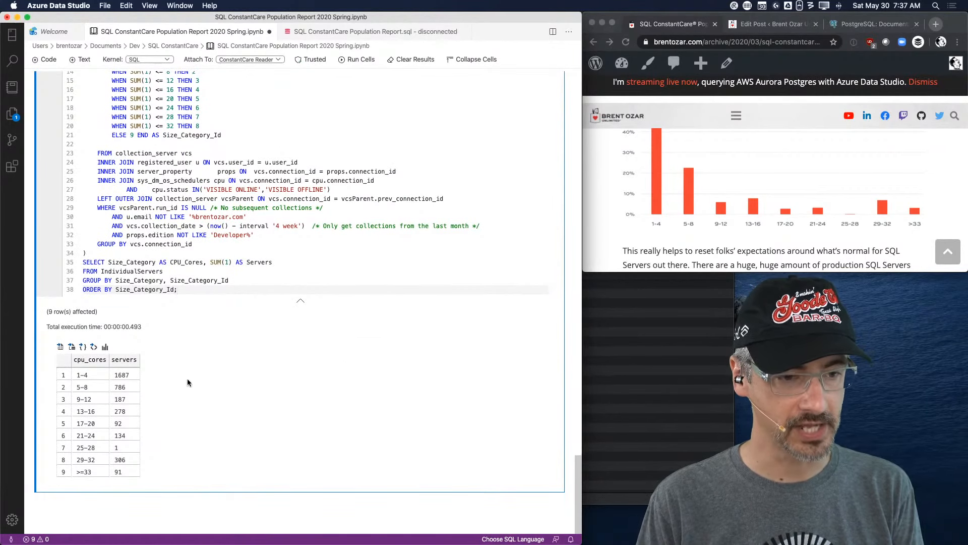
Show the results as a bar chart, using the first column as row label and placing the legend at the bottom
left_click(105, 348)
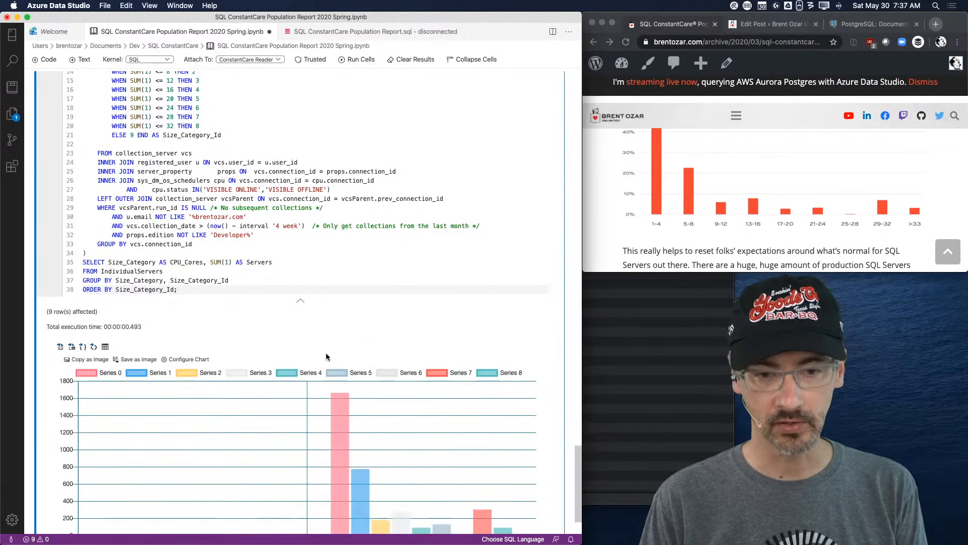
scroll(355, 360, "down", 3)
left_click(181, 290)
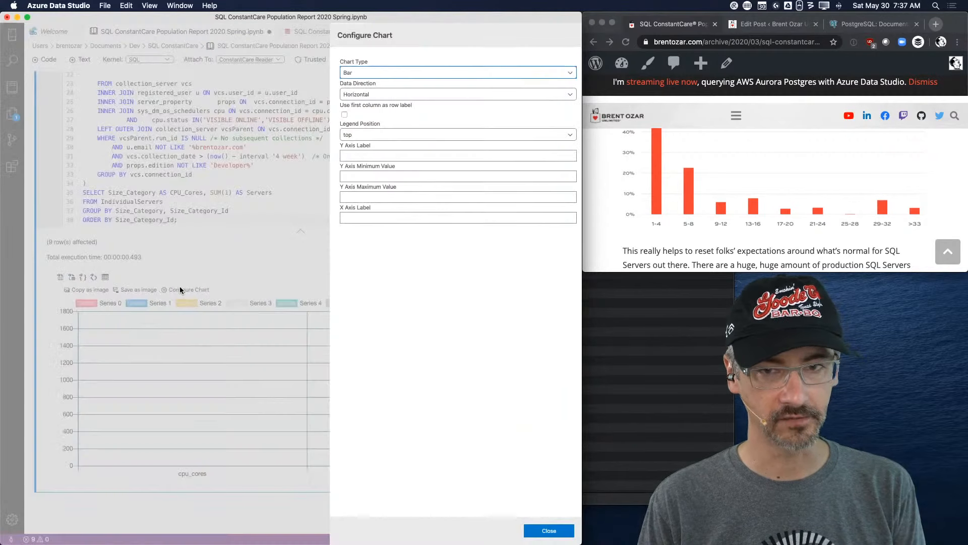
left_click(344, 115)
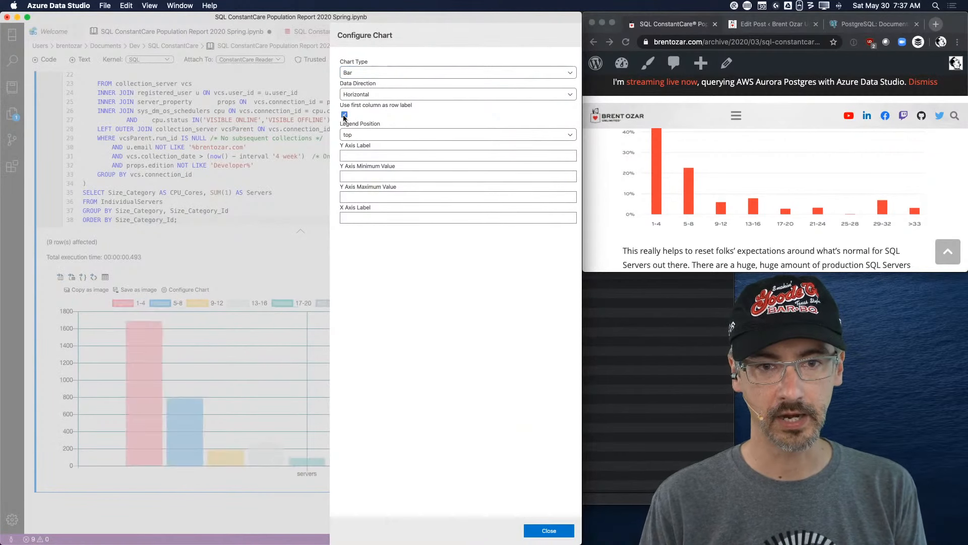
left_click(395, 135)
left_click(371, 143)
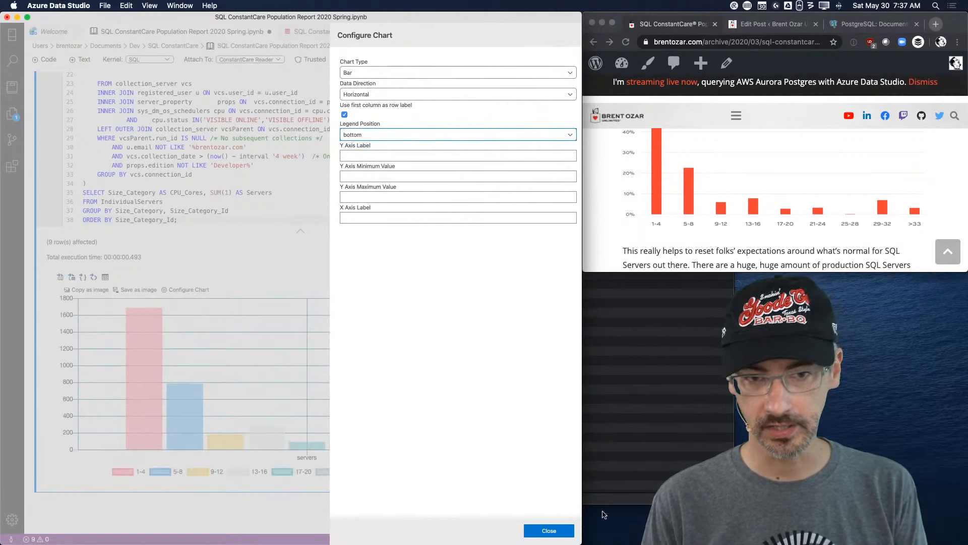
left_click(549, 531)
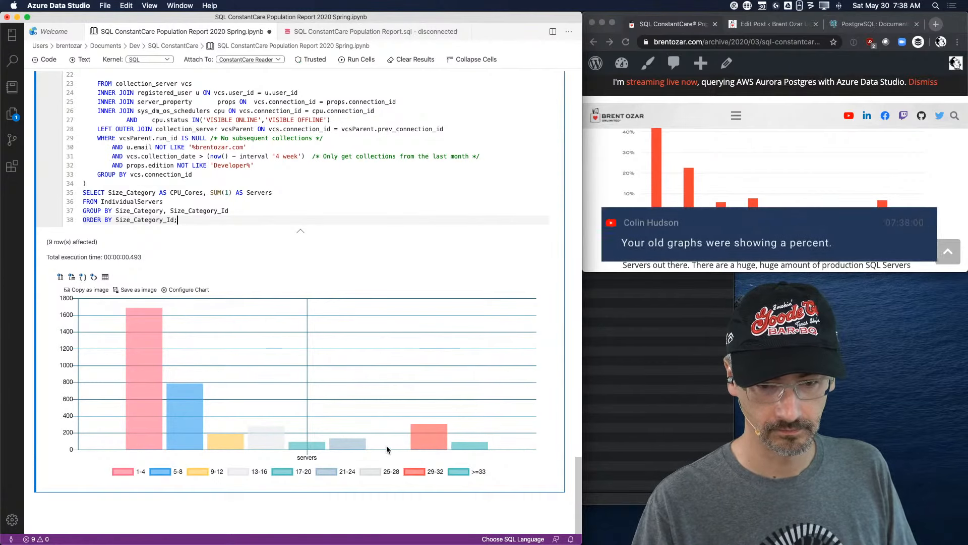
Switch the CPU core results from the chart back to the table view
mouse_move(391, 451)
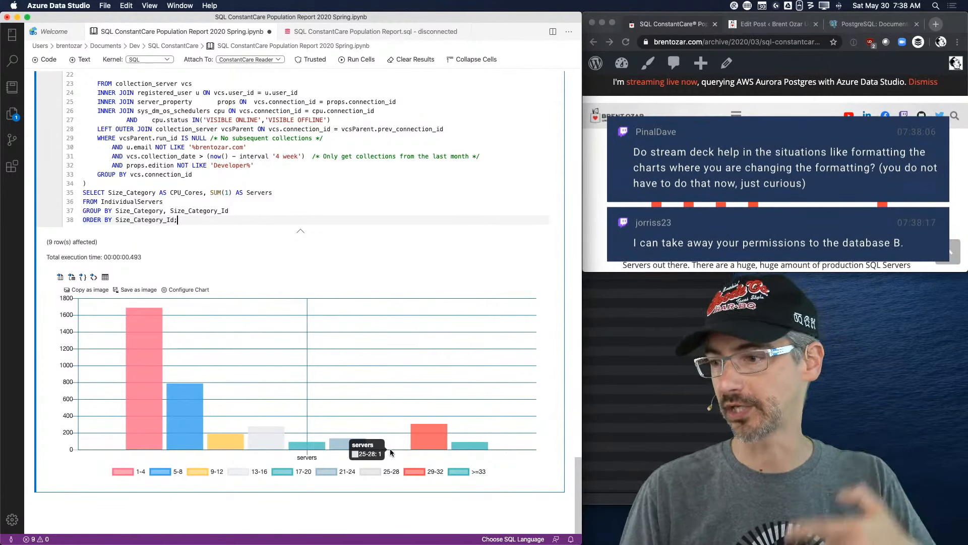
left_click(105, 277)
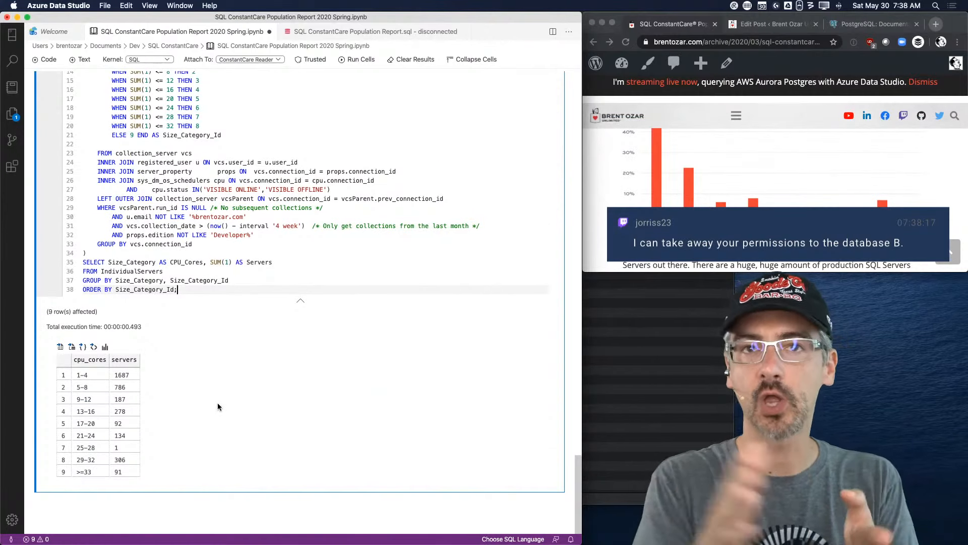